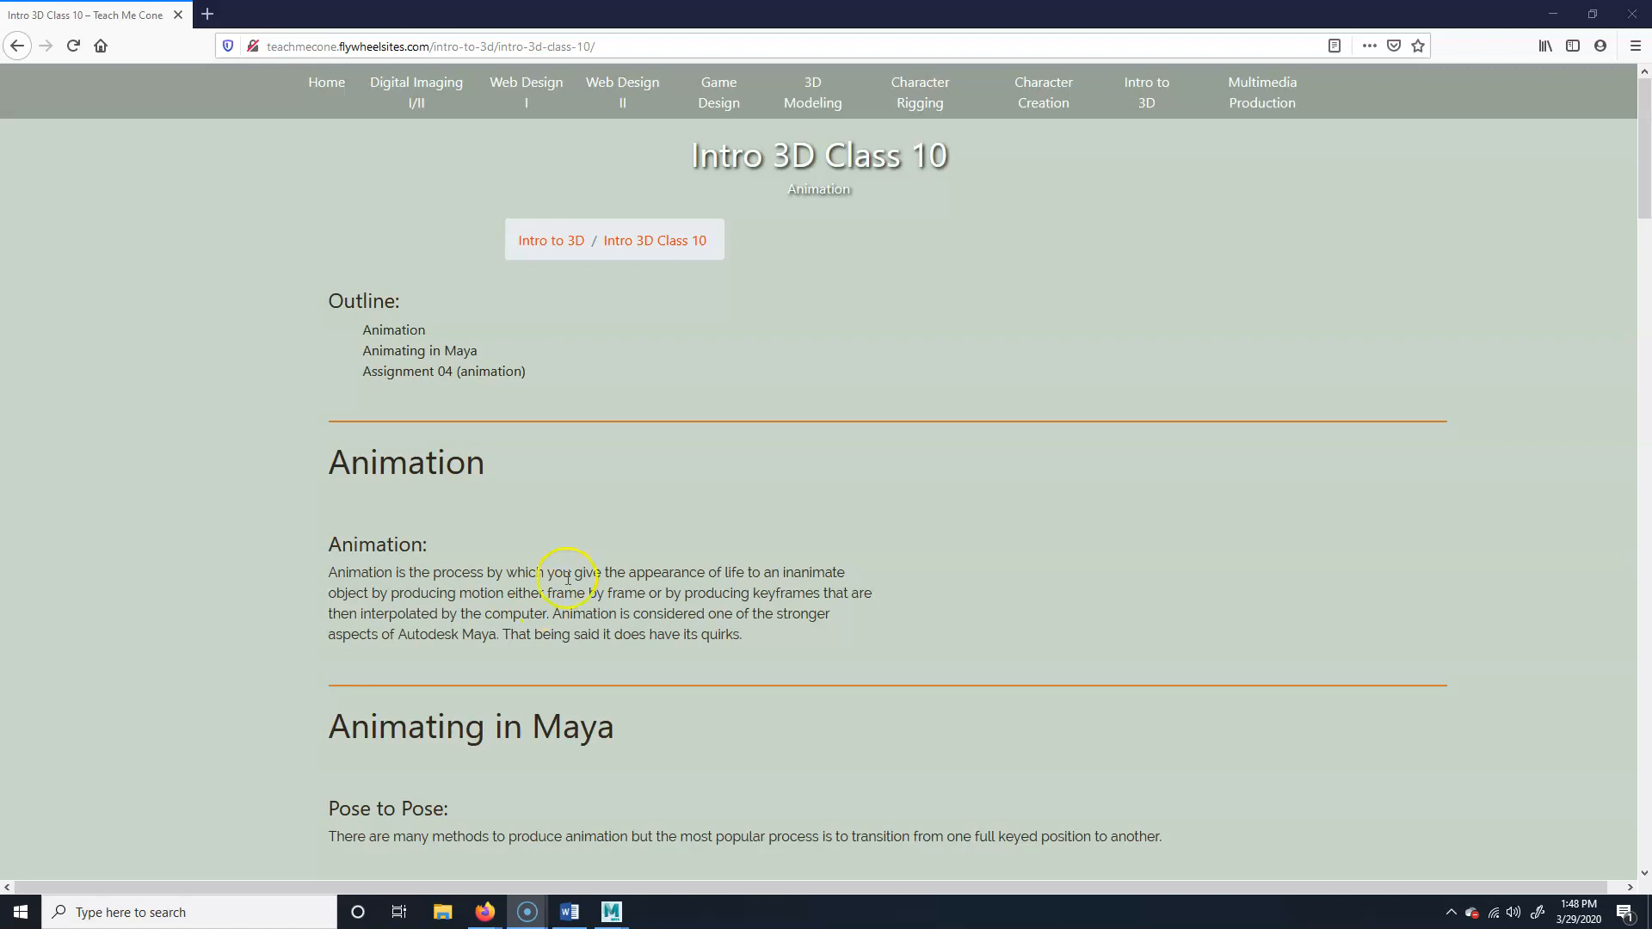
Review the animation assignment's requirements on the Intro 3D Class 10 page and switch to Maya
scroll(443, 521, "down", 8)
scroll(12, 504, "down", 20)
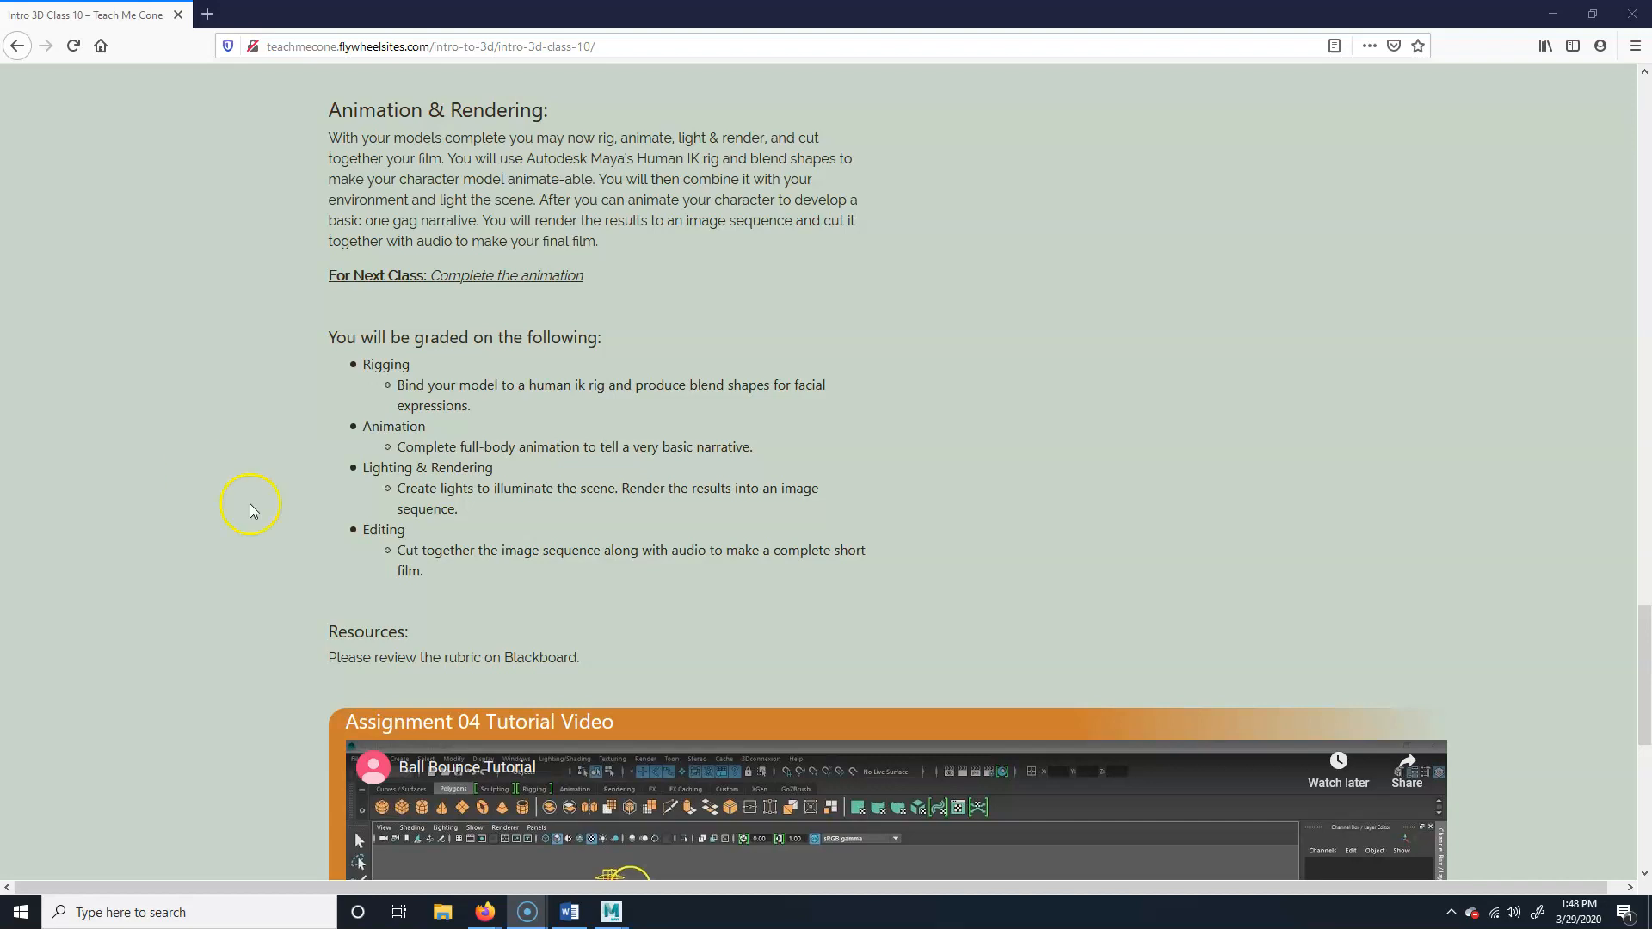
mouse_move(612, 912)
left_click(688, 851)
Examine the rigged character from several sides, from the full body to the head and shoulders
scroll(737, 641, "down", 10)
left_click_drag(669, 614, 358, 560, "alt")
right_click_drag(358, 560, 465, 503, "alt")
left_click_drag(674, 518, 320, 531, "alt")
right_click_drag(319, 531, 543, 523, "alt")
left_click_drag(548, 520, 445, 513, "alt")
right_click_drag(446, 513, 913, 531, "alt")
mouse_move(913, 531)
left_mouse_down("alt")
mouse_move(786, 535)
mouse_move(895, 539)
left_mouse_up("alt")
right_click_drag(896, 539, 825, 436, "alt")
middle_click_drag(825, 436, 818, 560, "alt")
left_click_drag(855, 483, 809, 482, "alt")
right_click_drag(808, 482, 785, 479, "alt")
right_click_drag(532, 529, 808, 506, "alt")
left_click_drag(749, 517, 765, 503, "alt")
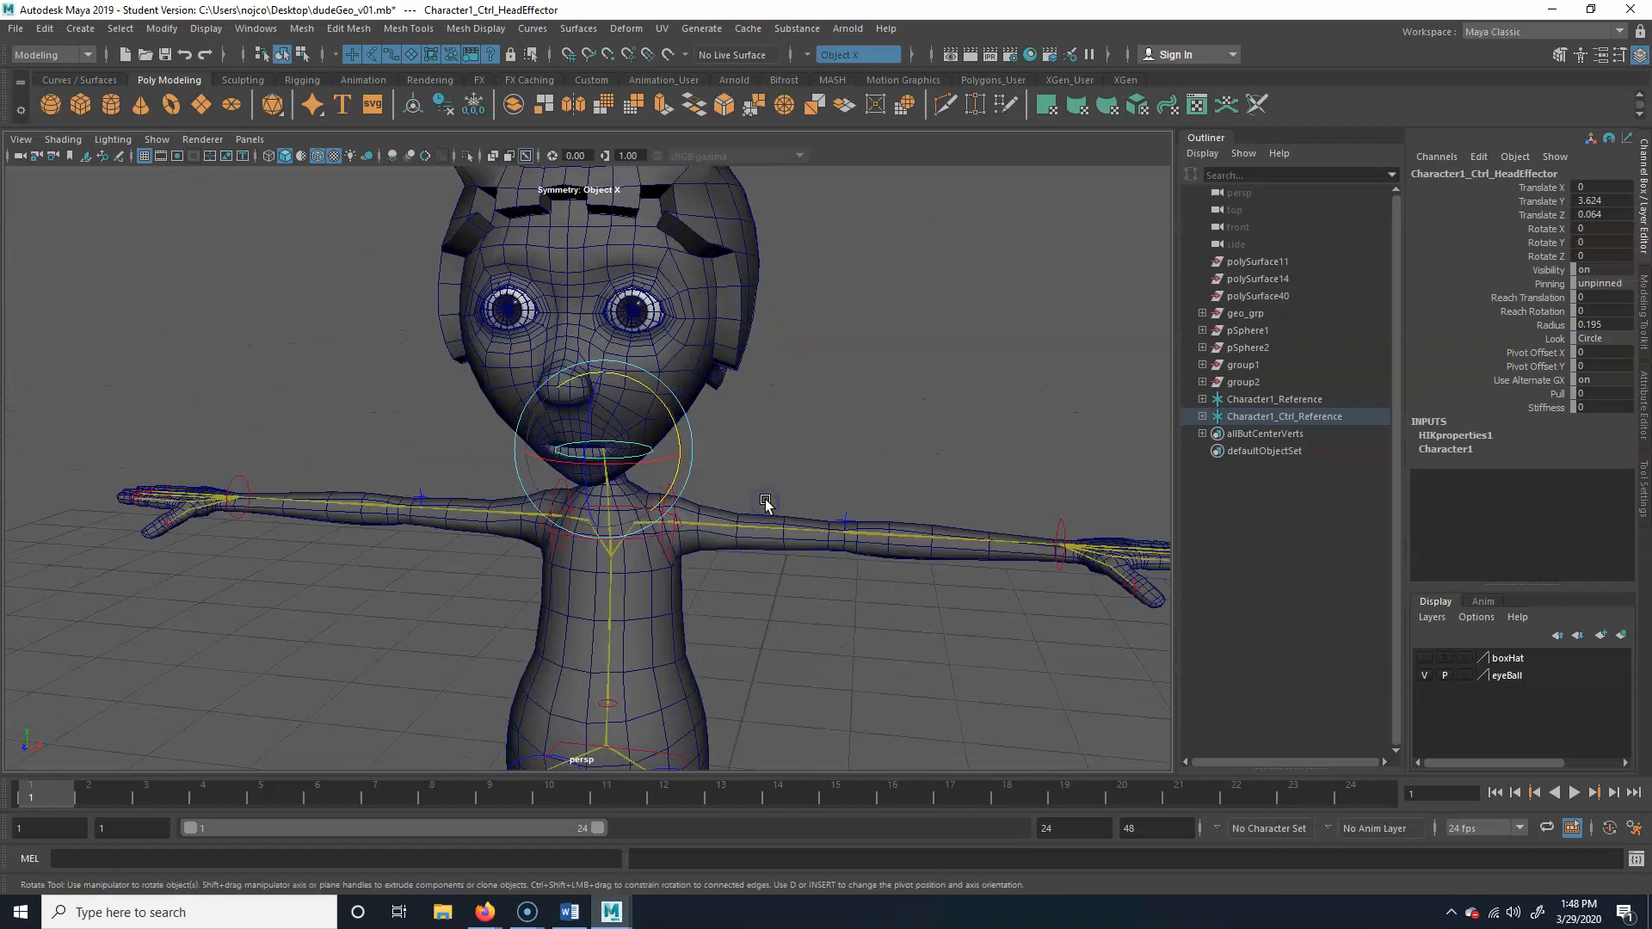
Try rotating the character's head control and undo the rotation
right_click_drag(765, 503, 736, 413, "alt")
left_click_drag(657, 416, 756, 446)
key("ctrl+z")
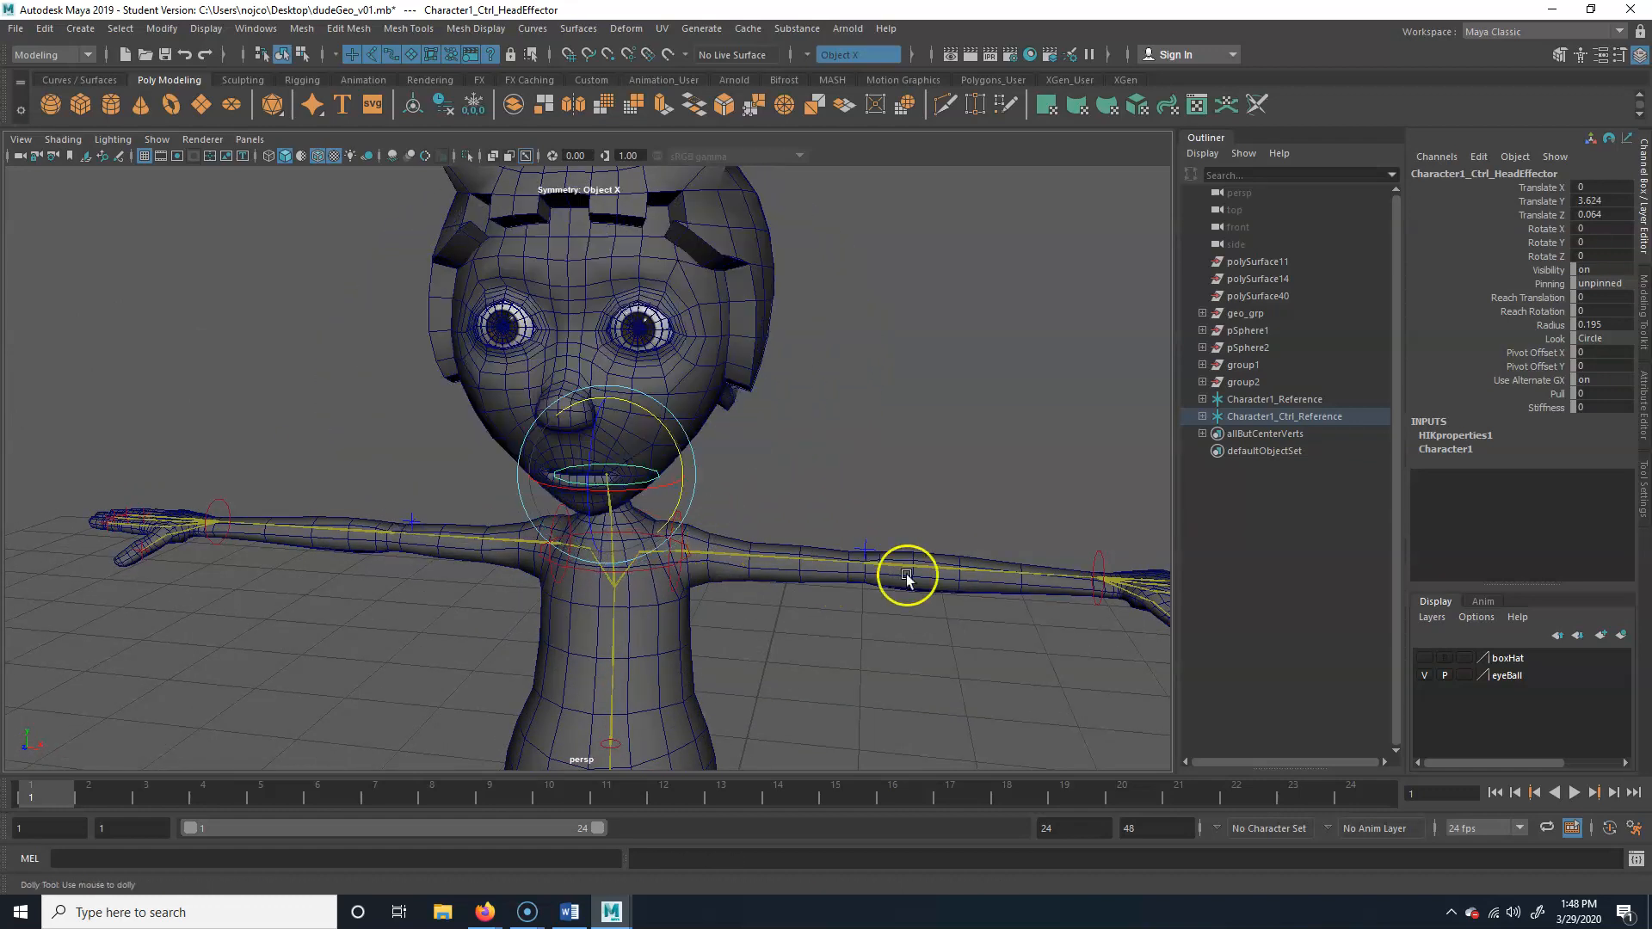
Try moving the character's hips control and undo the move
right_click_drag(906, 575, 639, 615, "alt")
middle_click_drag(639, 615, 596, 542, "alt")
left_click(569, 513)
key("w")
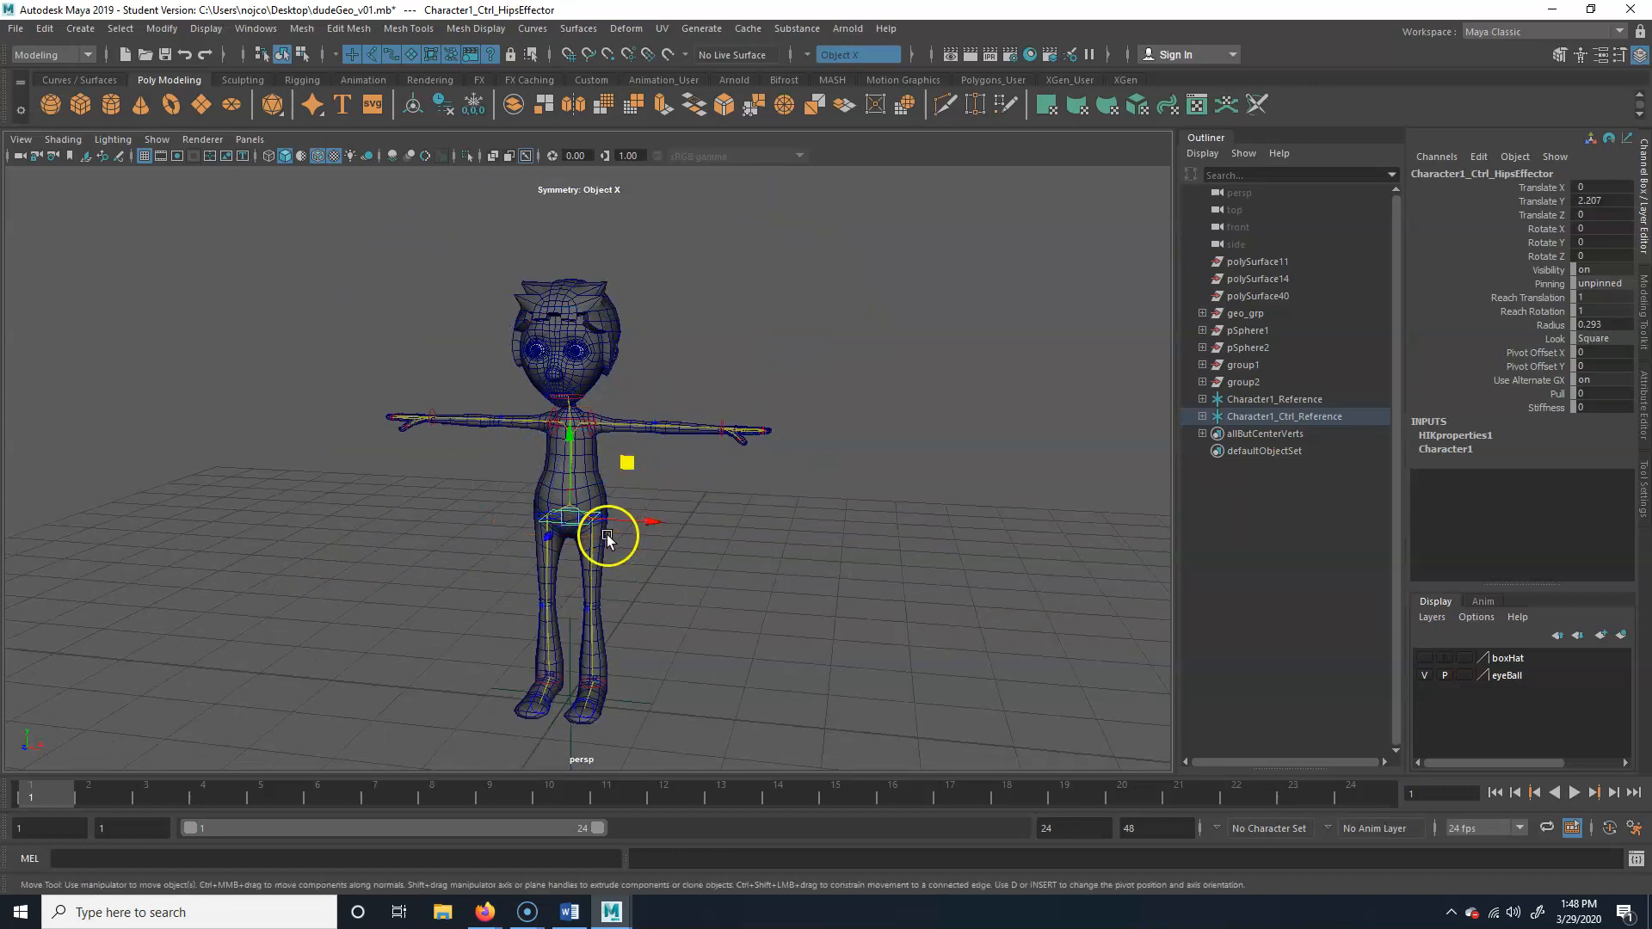
left_click_drag(623, 466, 660, 488)
key("ctrl+z")
Parent both eyeballs and the hair mesh to the control rig's head joint inside the face
right_click_drag(559, 477, 930, 416, "alt")
middle_click_drag(749, 308, 746, 706, "alt")
right_click_drag(449, 553, 724, 549, "alt")
middle_click_drag(725, 549, 756, 488, "alt")
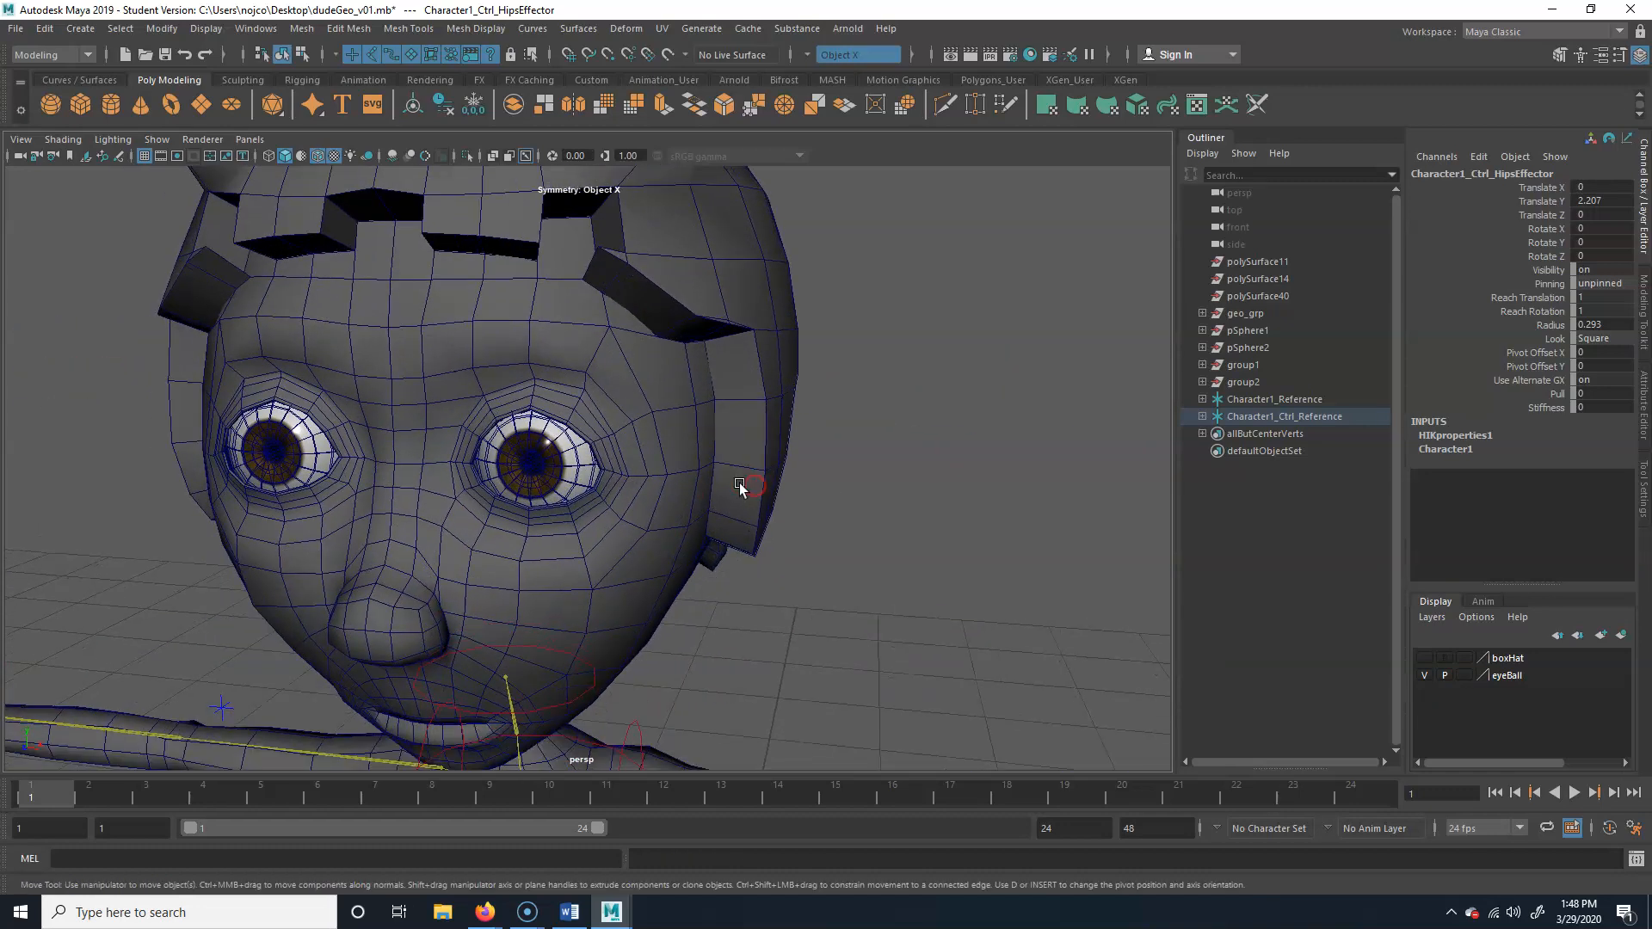
right_click_drag(516, 484, 635, 480, "alt")
middle_click_drag(635, 480, 680, 420, "alt")
left_click(598, 449)
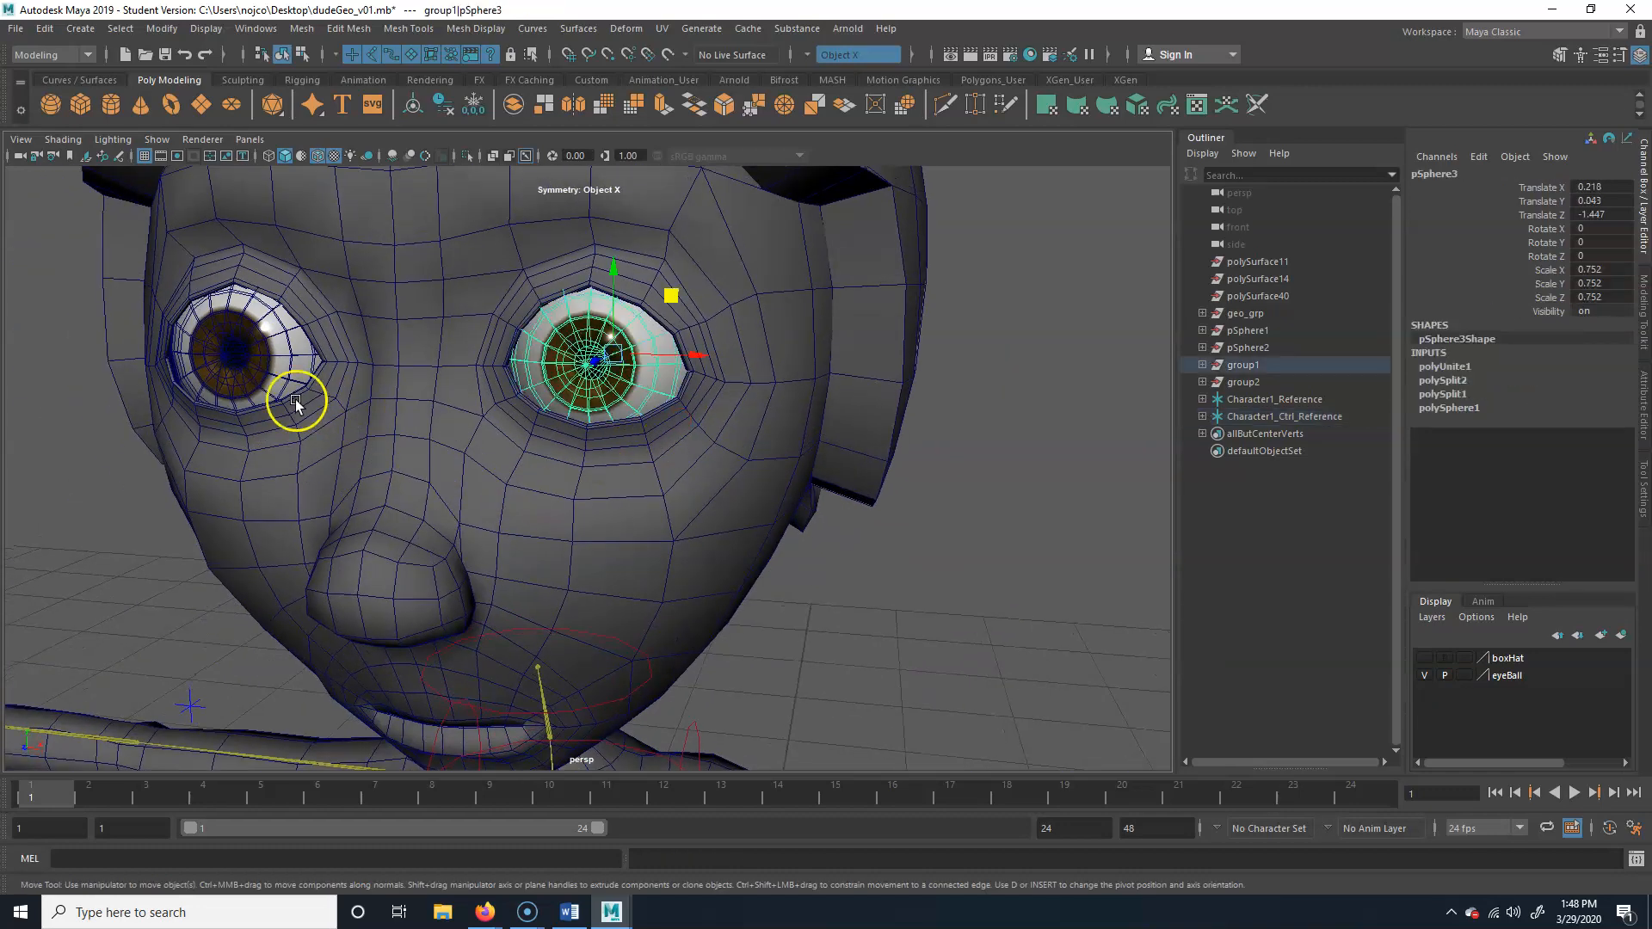
left_click(239, 352, "shift")
left_click(915, 280)
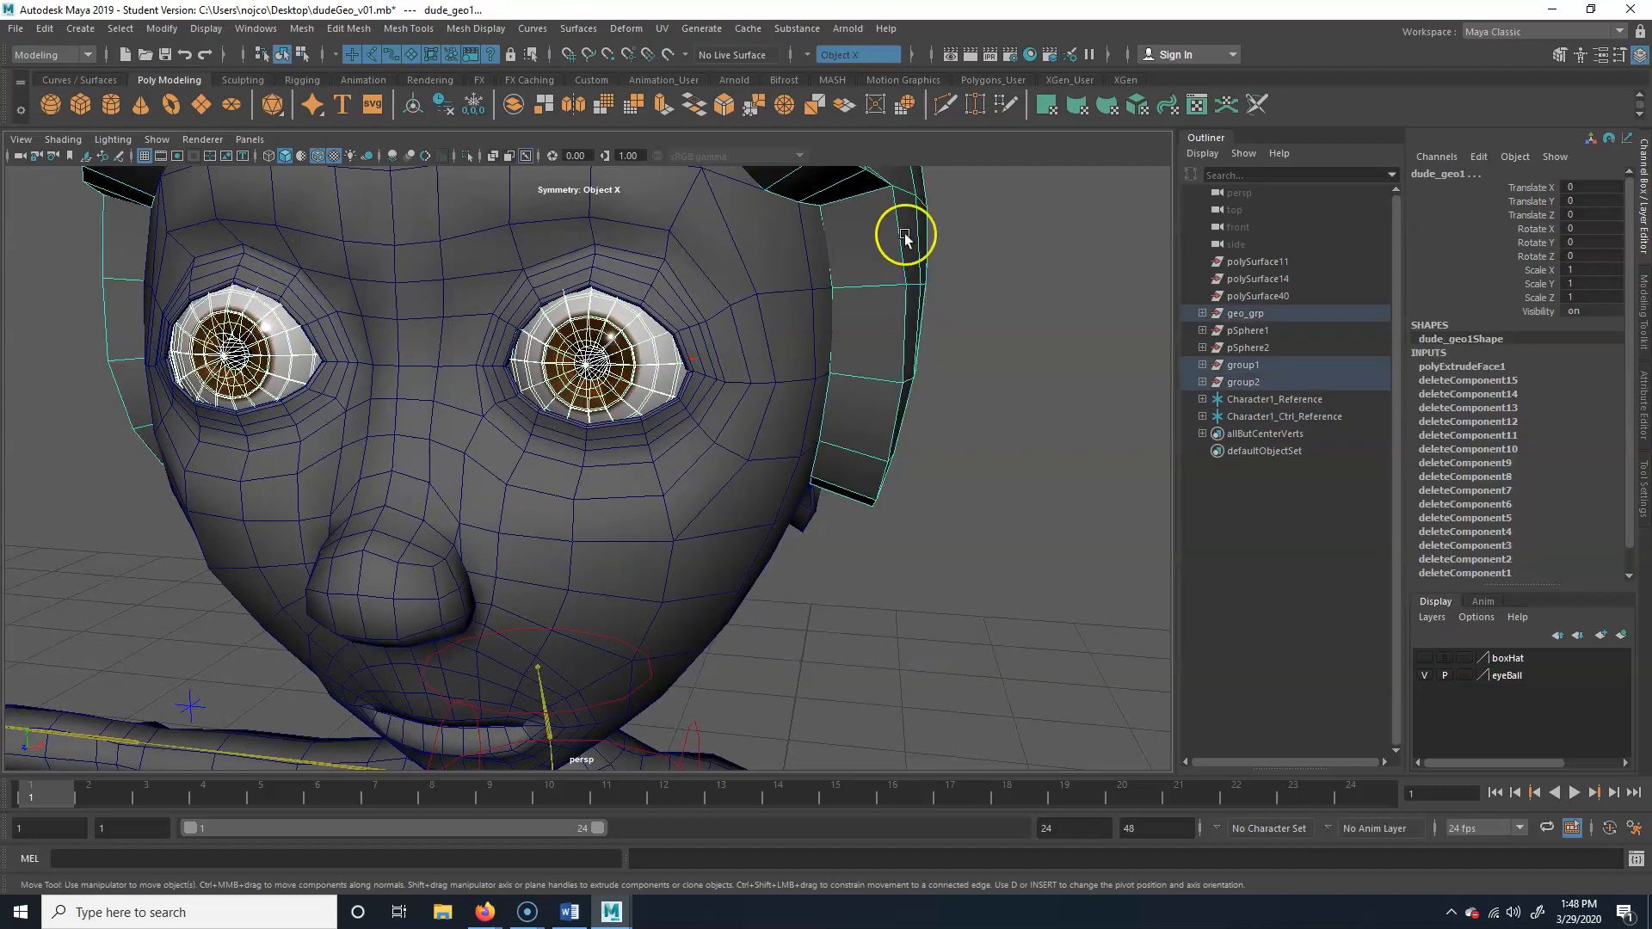
middle_click_drag(813, 602, 837, 435, "alt")
right_click_drag(522, 487, 555, 482, "alt")
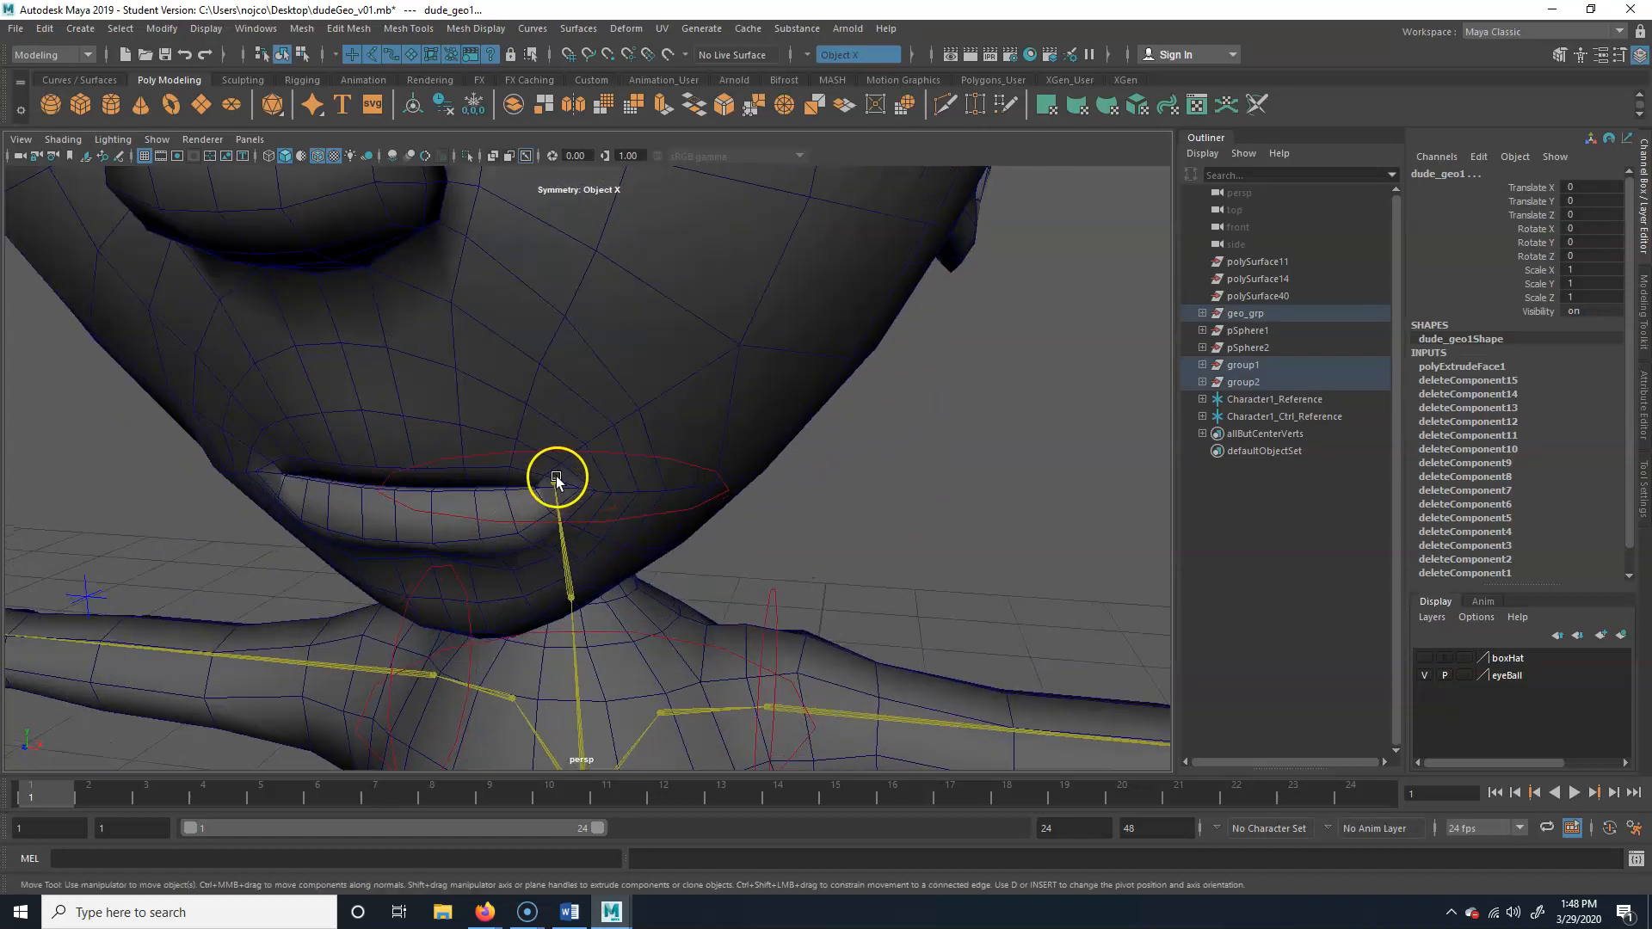
left_click(555, 484)
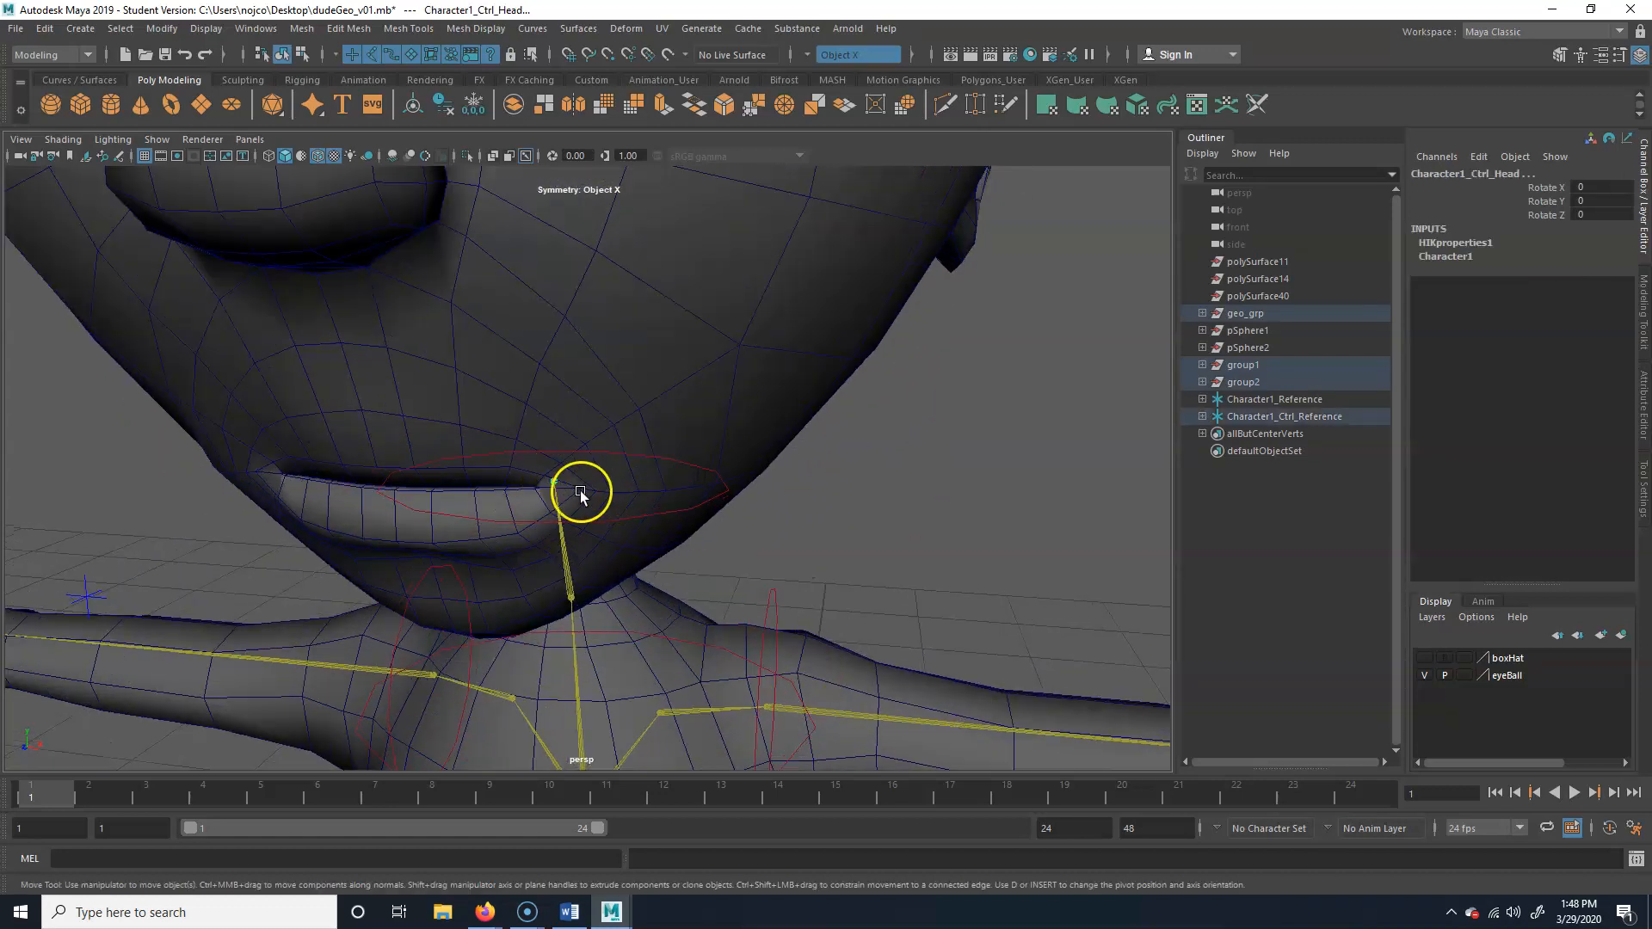
scroll(559, 528, "up", 3)
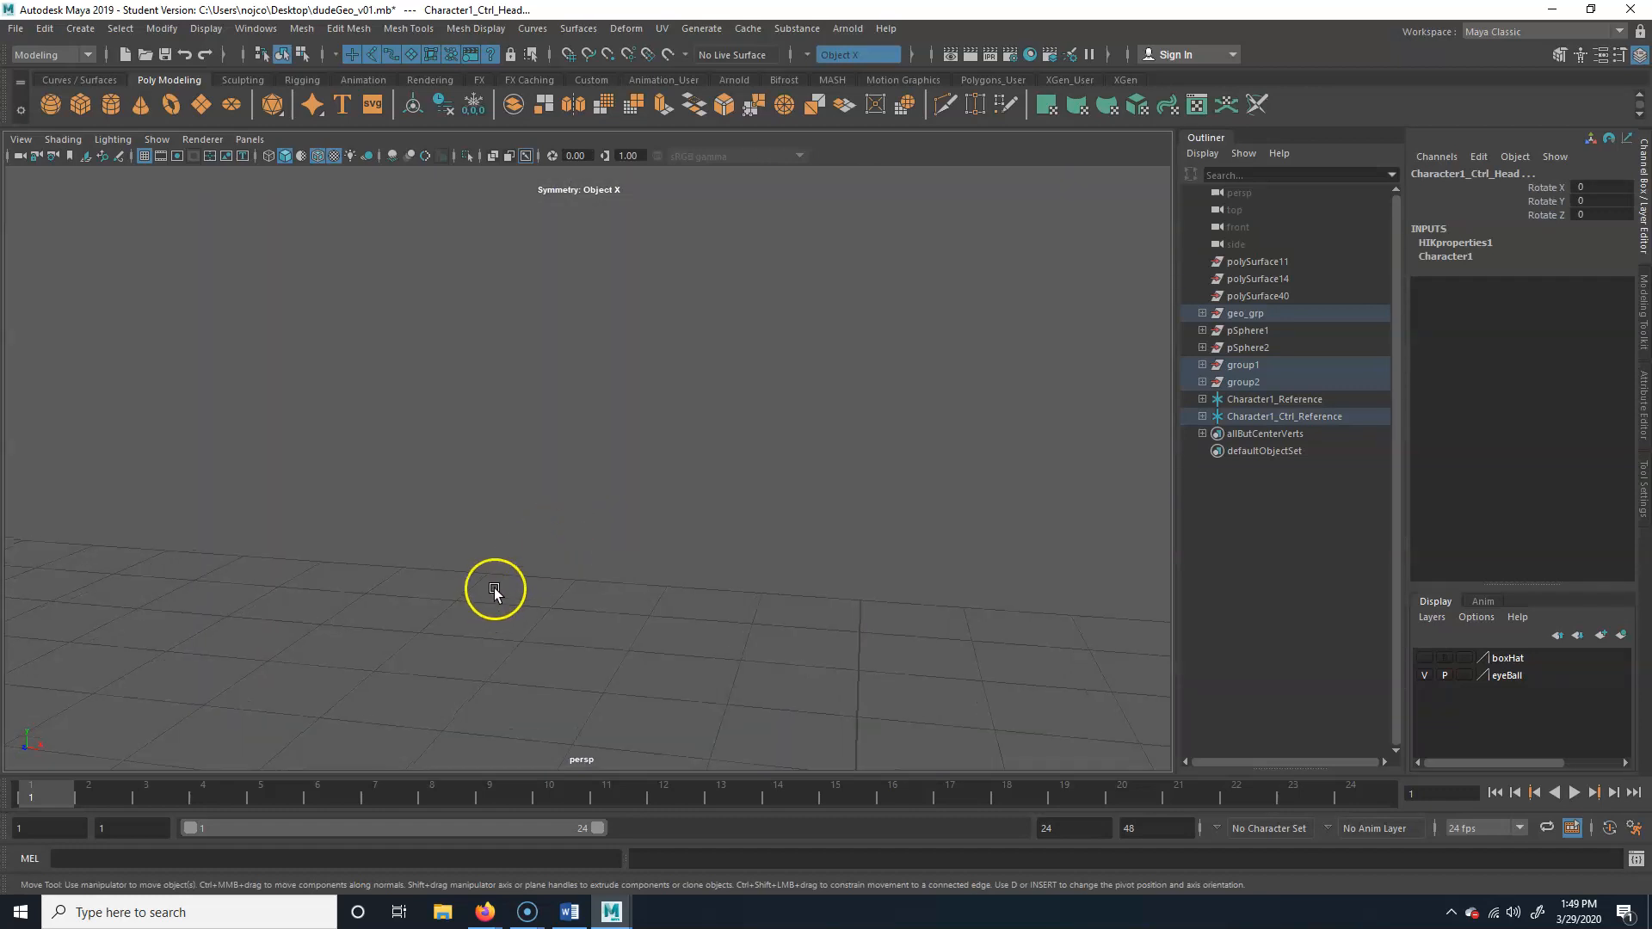
scroll(493, 587, "down", 1)
scroll(482, 579, "down", 8)
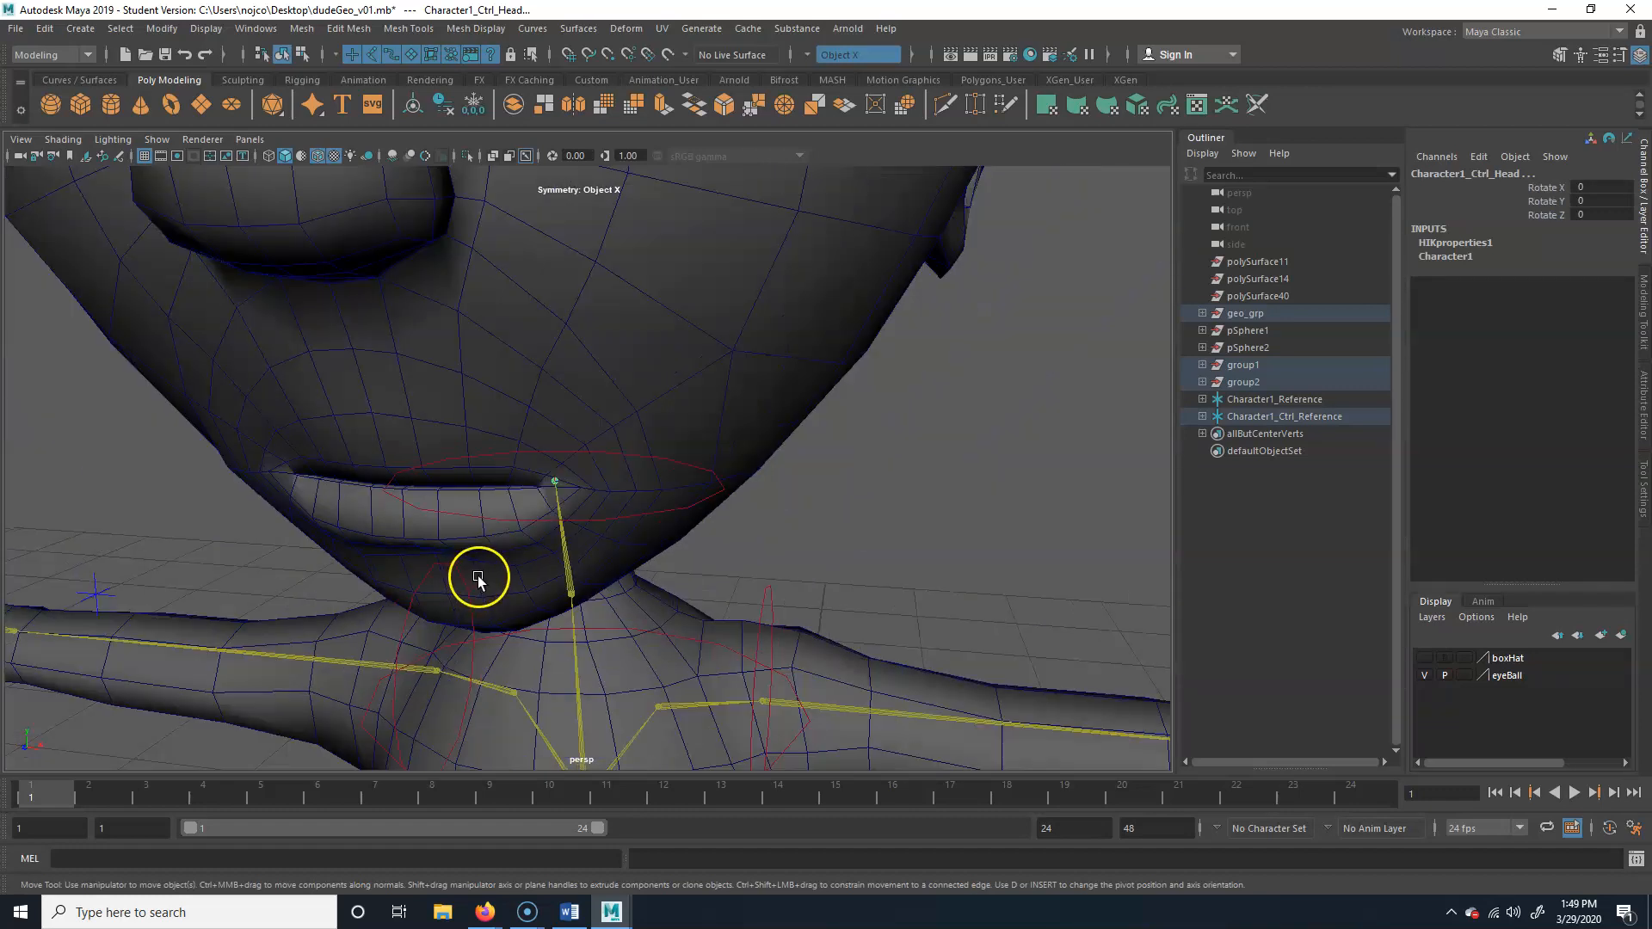
left_click(575, 561)
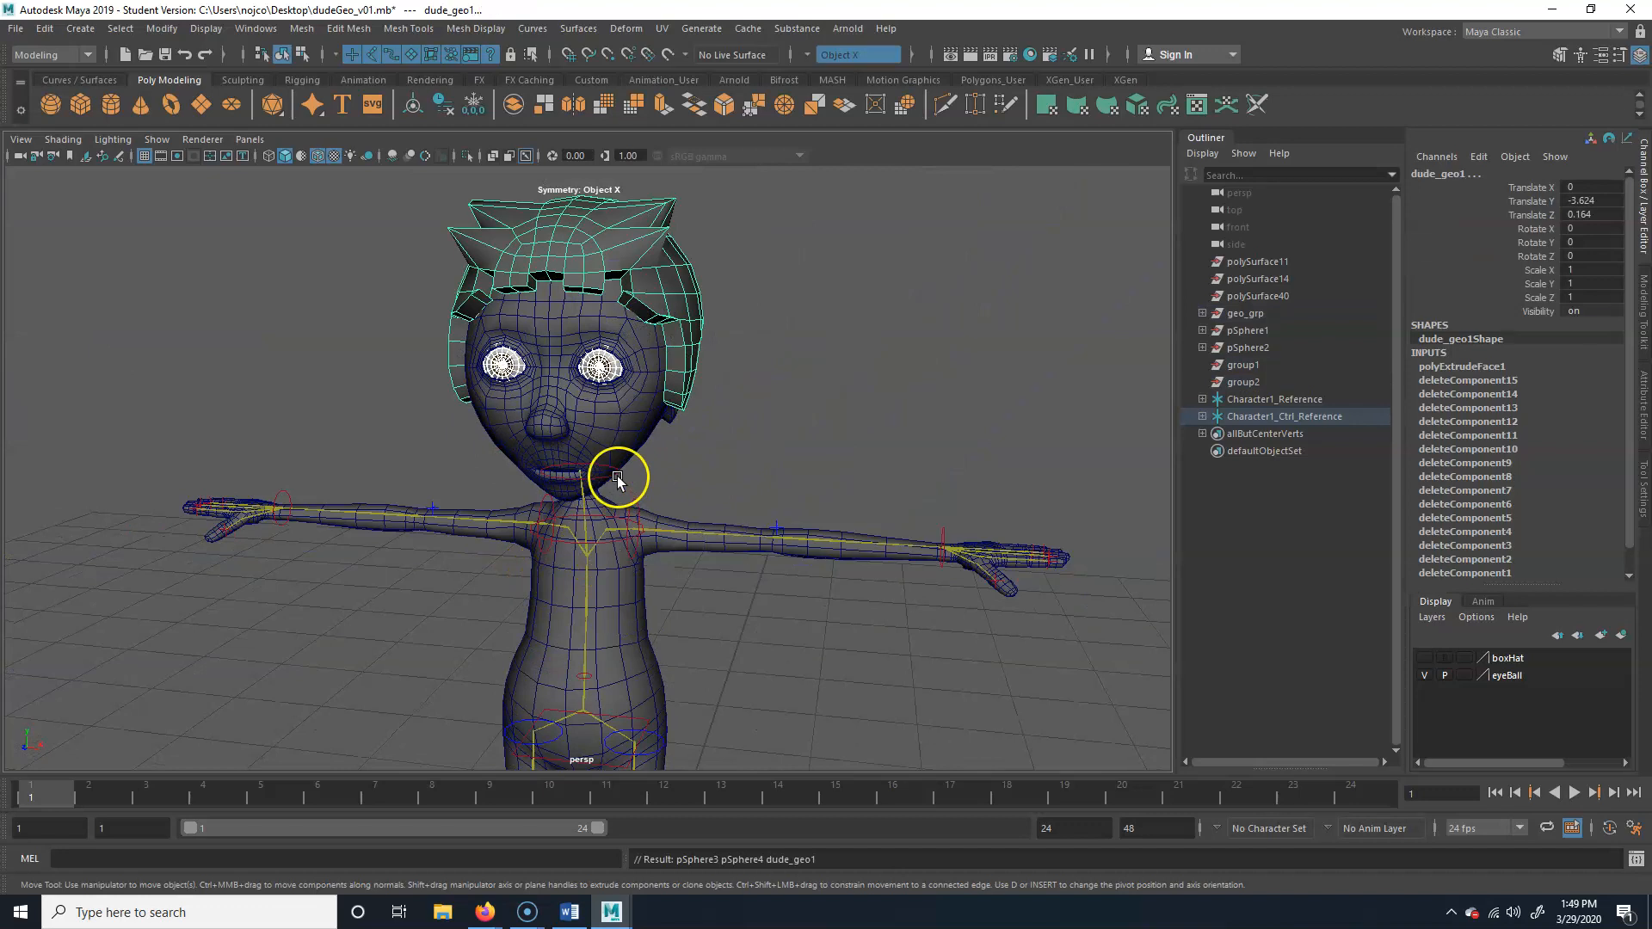
Test the parented eyes and hair by rotating the head effector, and undo the rotation
left_click(637, 431)
key("e")
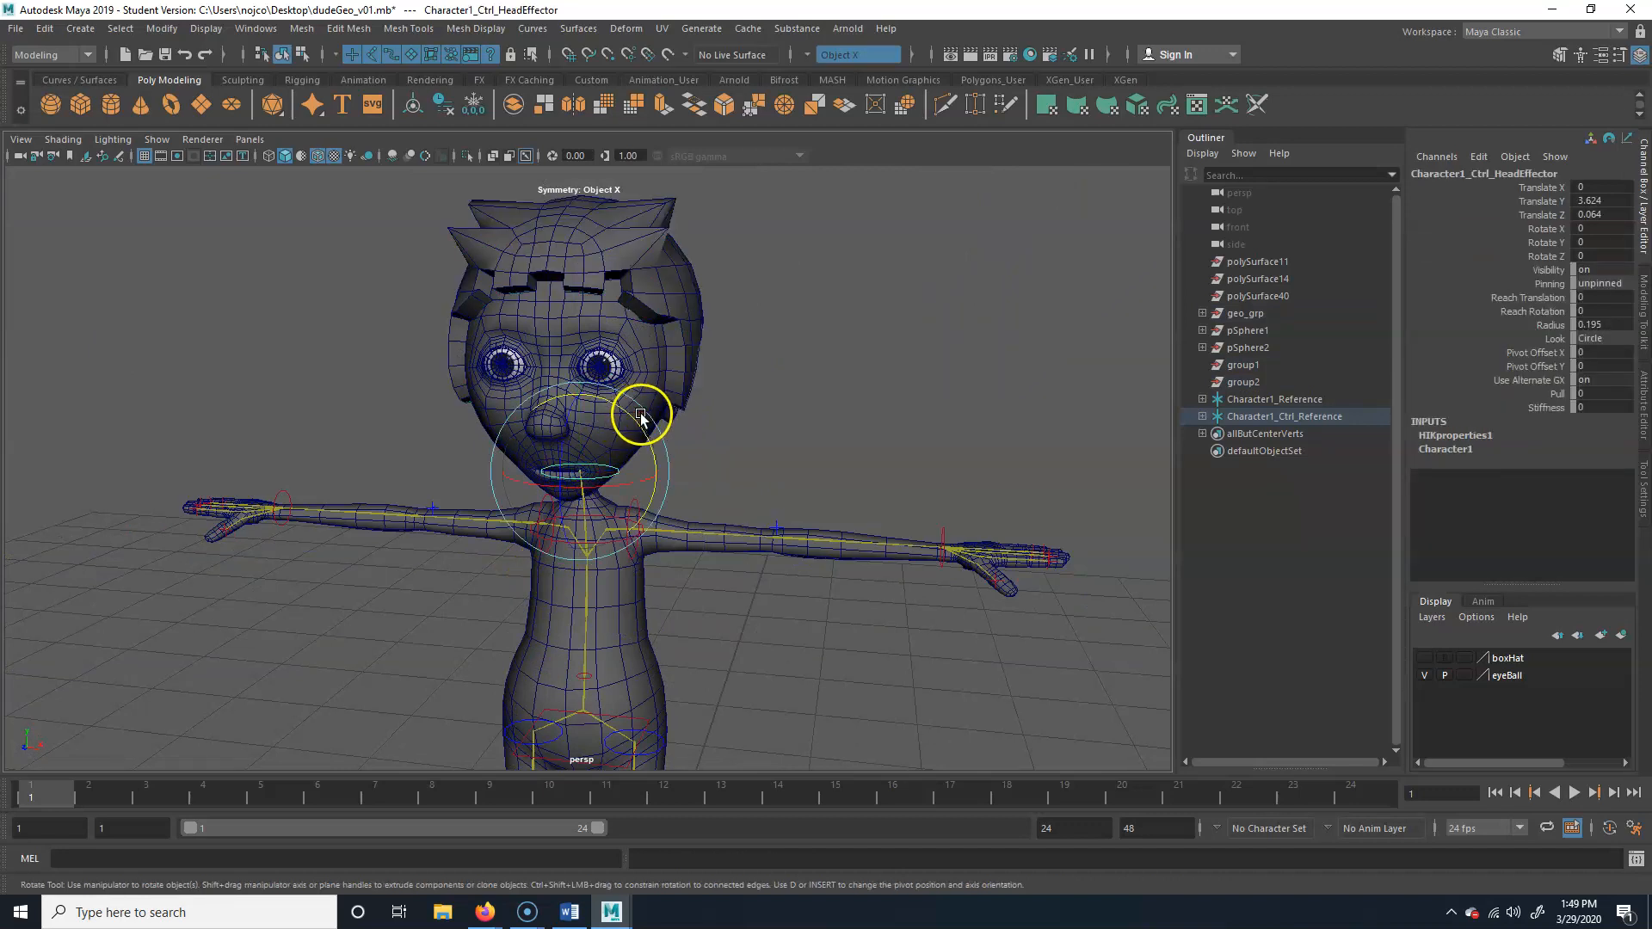
left_click_drag(634, 428, 691, 513)
key("ctrl+z")
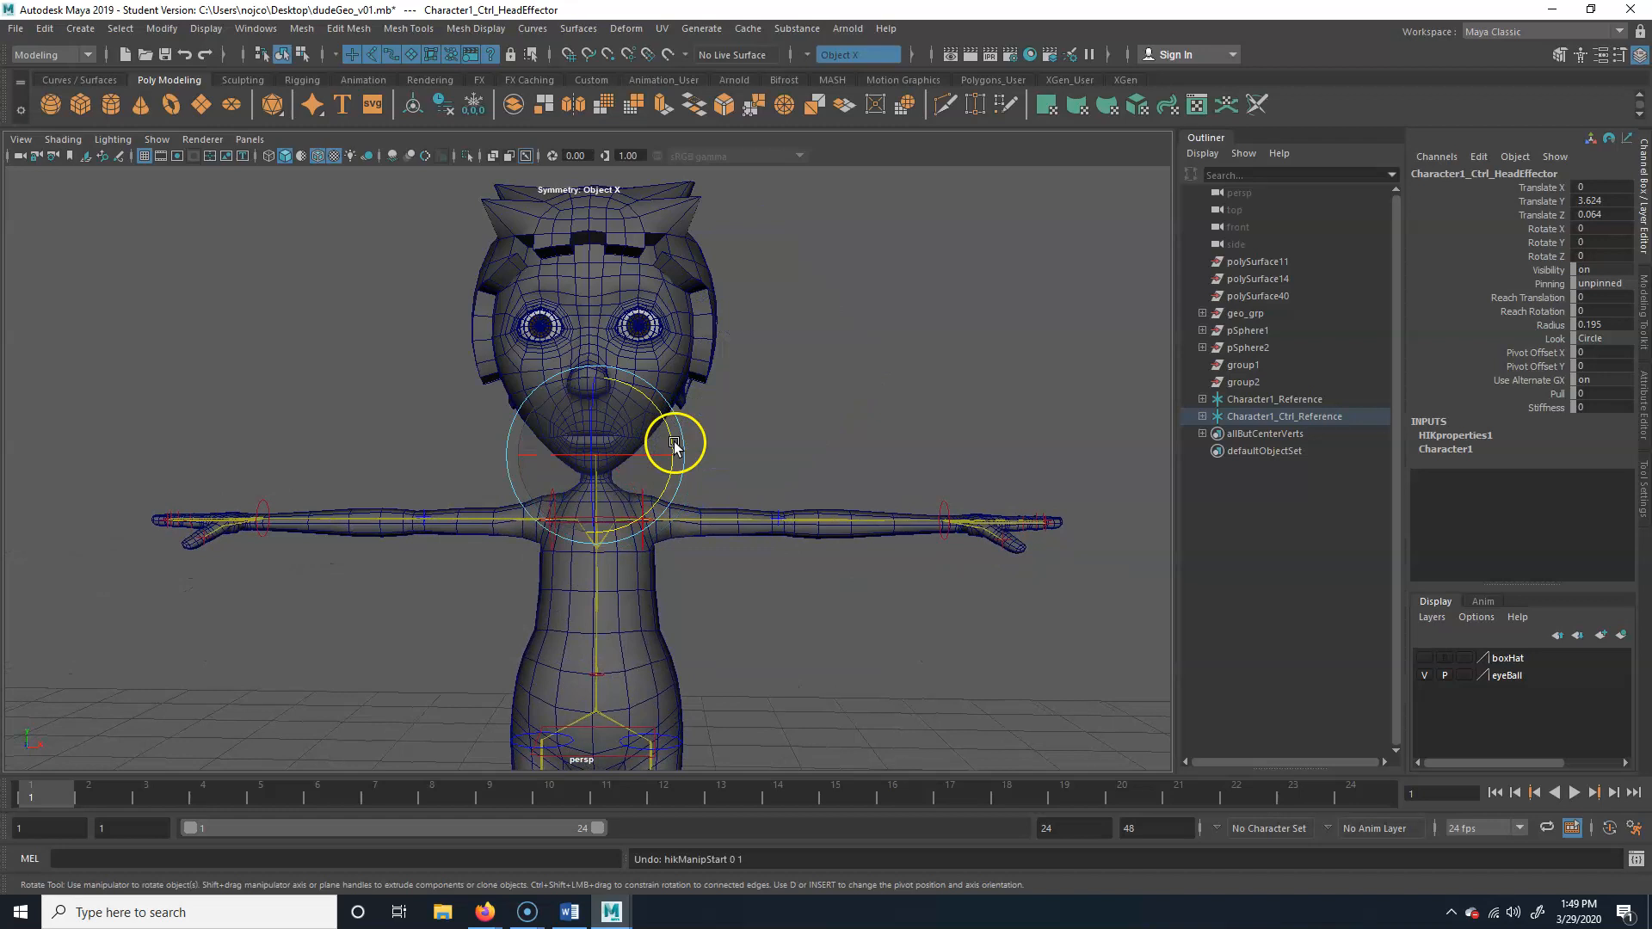
Try parenting both eyeballs and the hair mesh to the head effector control
right_click_drag(490, 417, 726, 439, "alt")
middle_click_drag(747, 440, 782, 504, "alt")
left_click_drag(779, 504, 601, 484, "alt")
right_click_drag(601, 484, 680, 483, "alt")
middle_click_drag(679, 484, 701, 532, "alt")
left_click(654, 392)
left_click(493, 377, "shift")
left_click(818, 255, "shift")
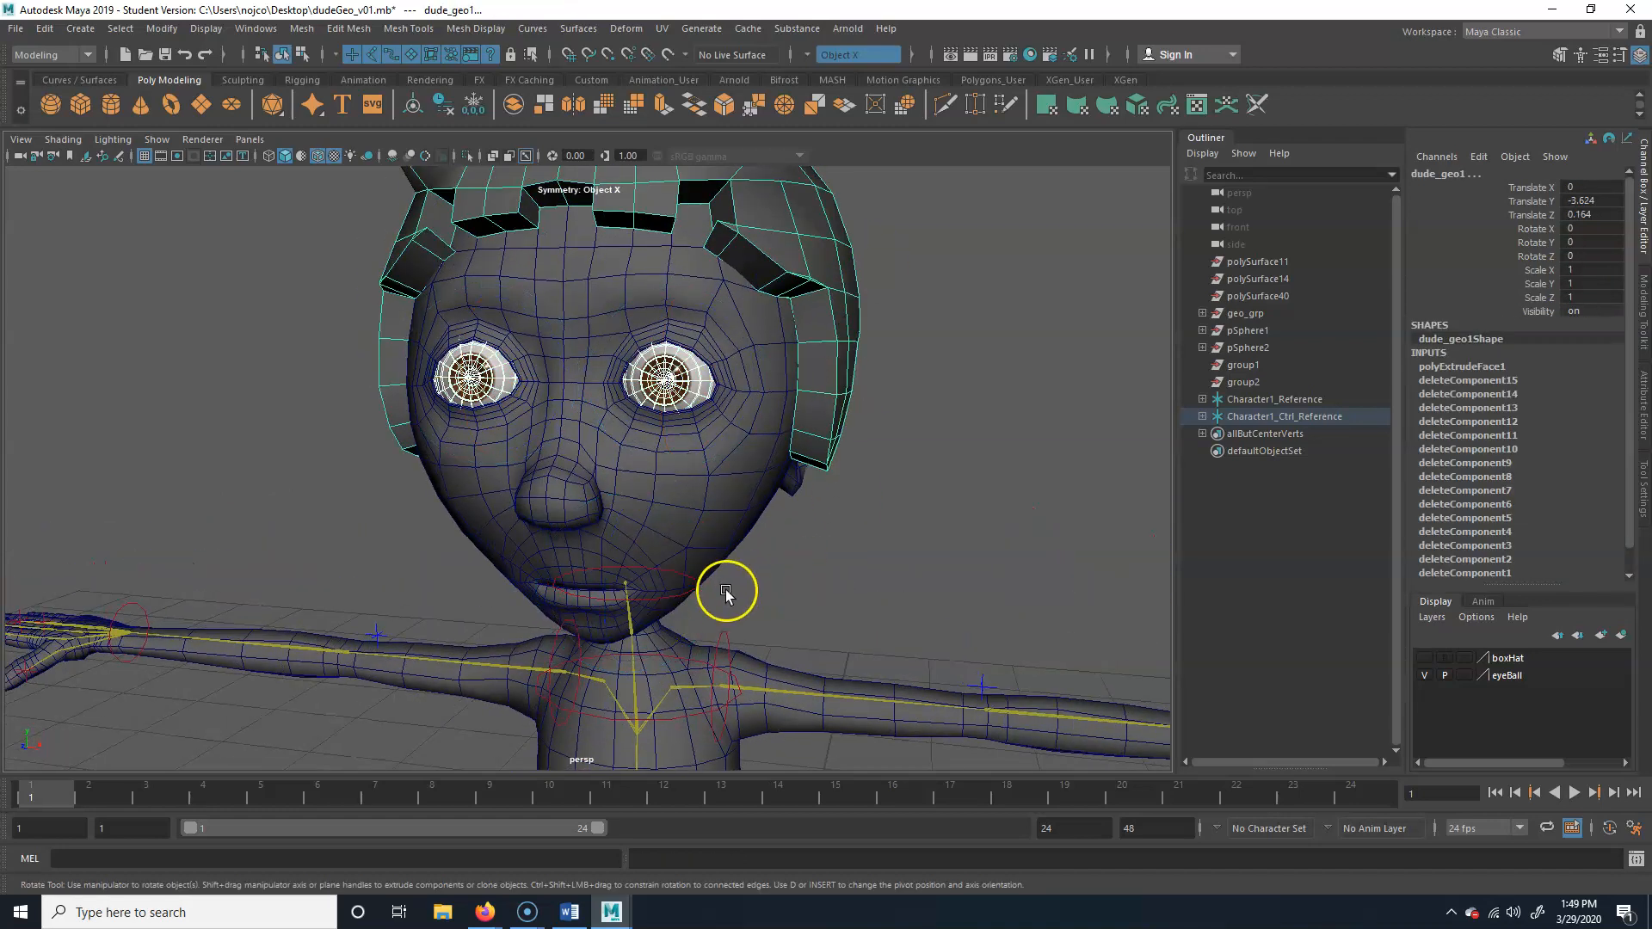
left_click(697, 587, "shift")
key("p")
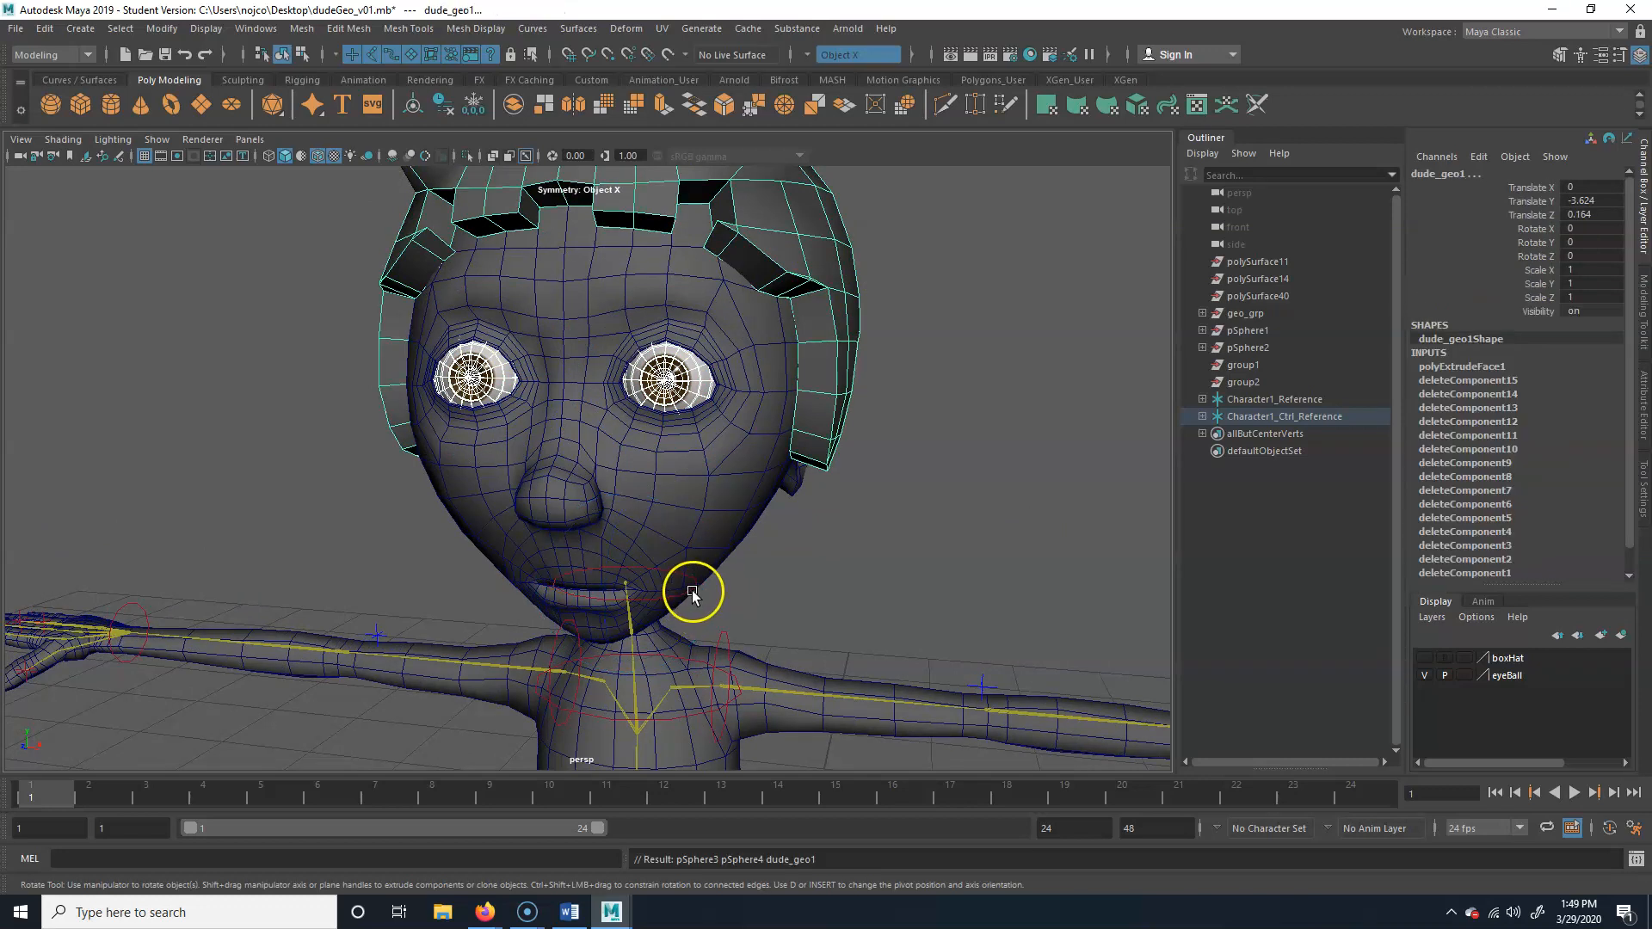
Try rotating the head effector about Y, and undo both the rotation and the last parenting
left_click(695, 590)
left_click_drag(682, 533, 727, 585)
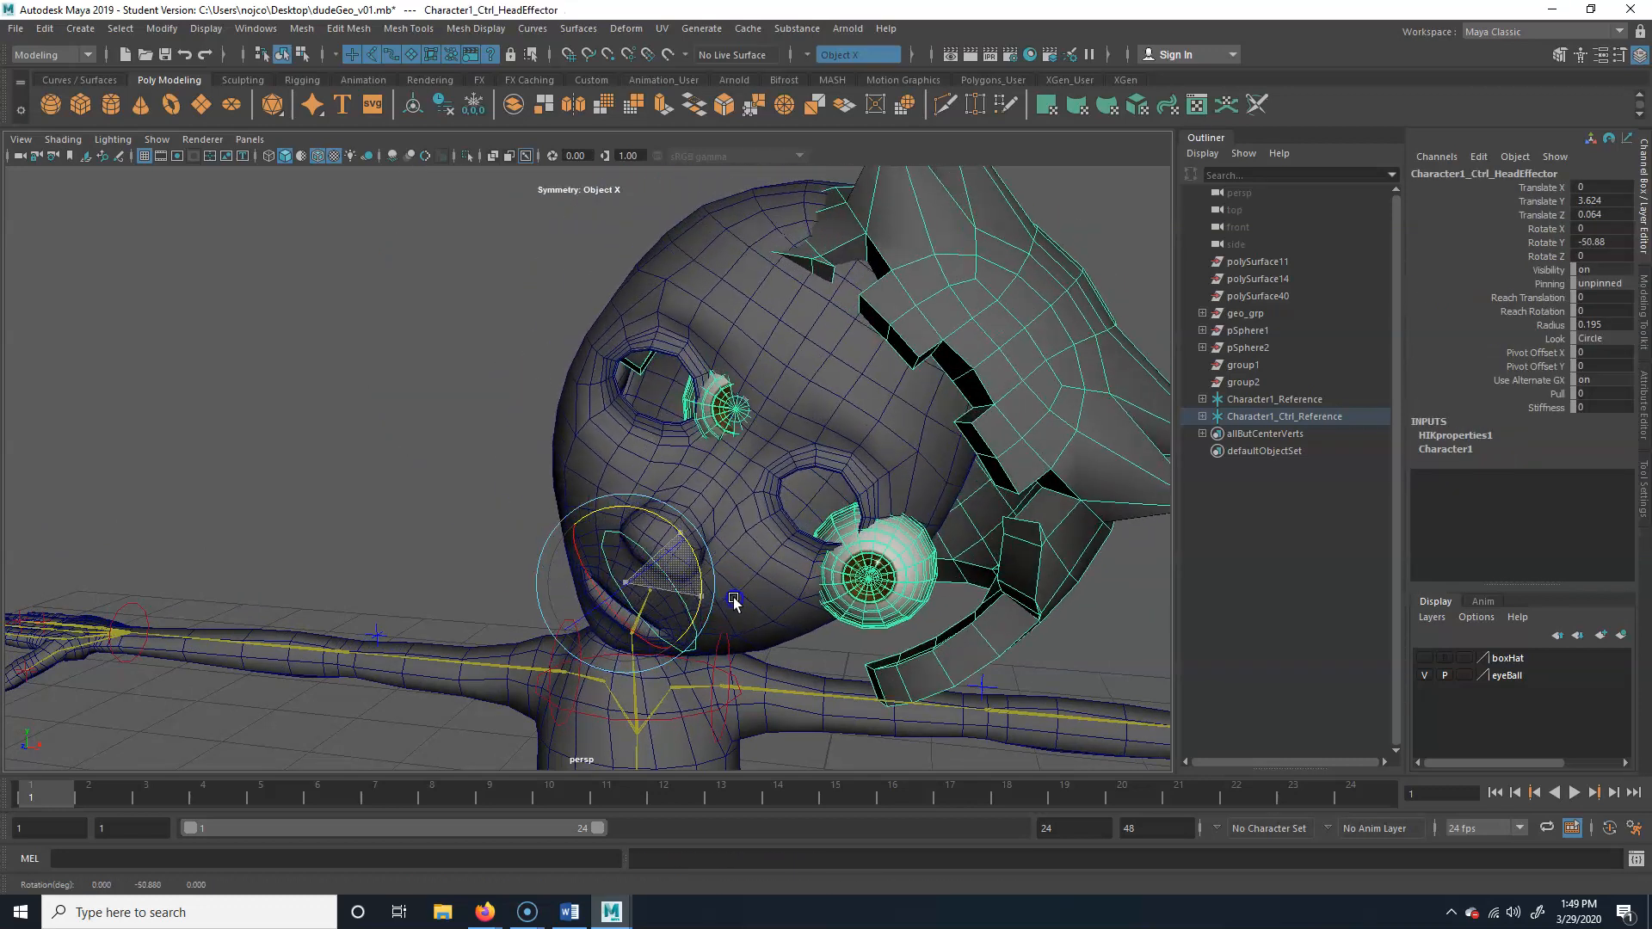
key("ctrl+z")
key("ctrl+z")
key("ctrl+z")
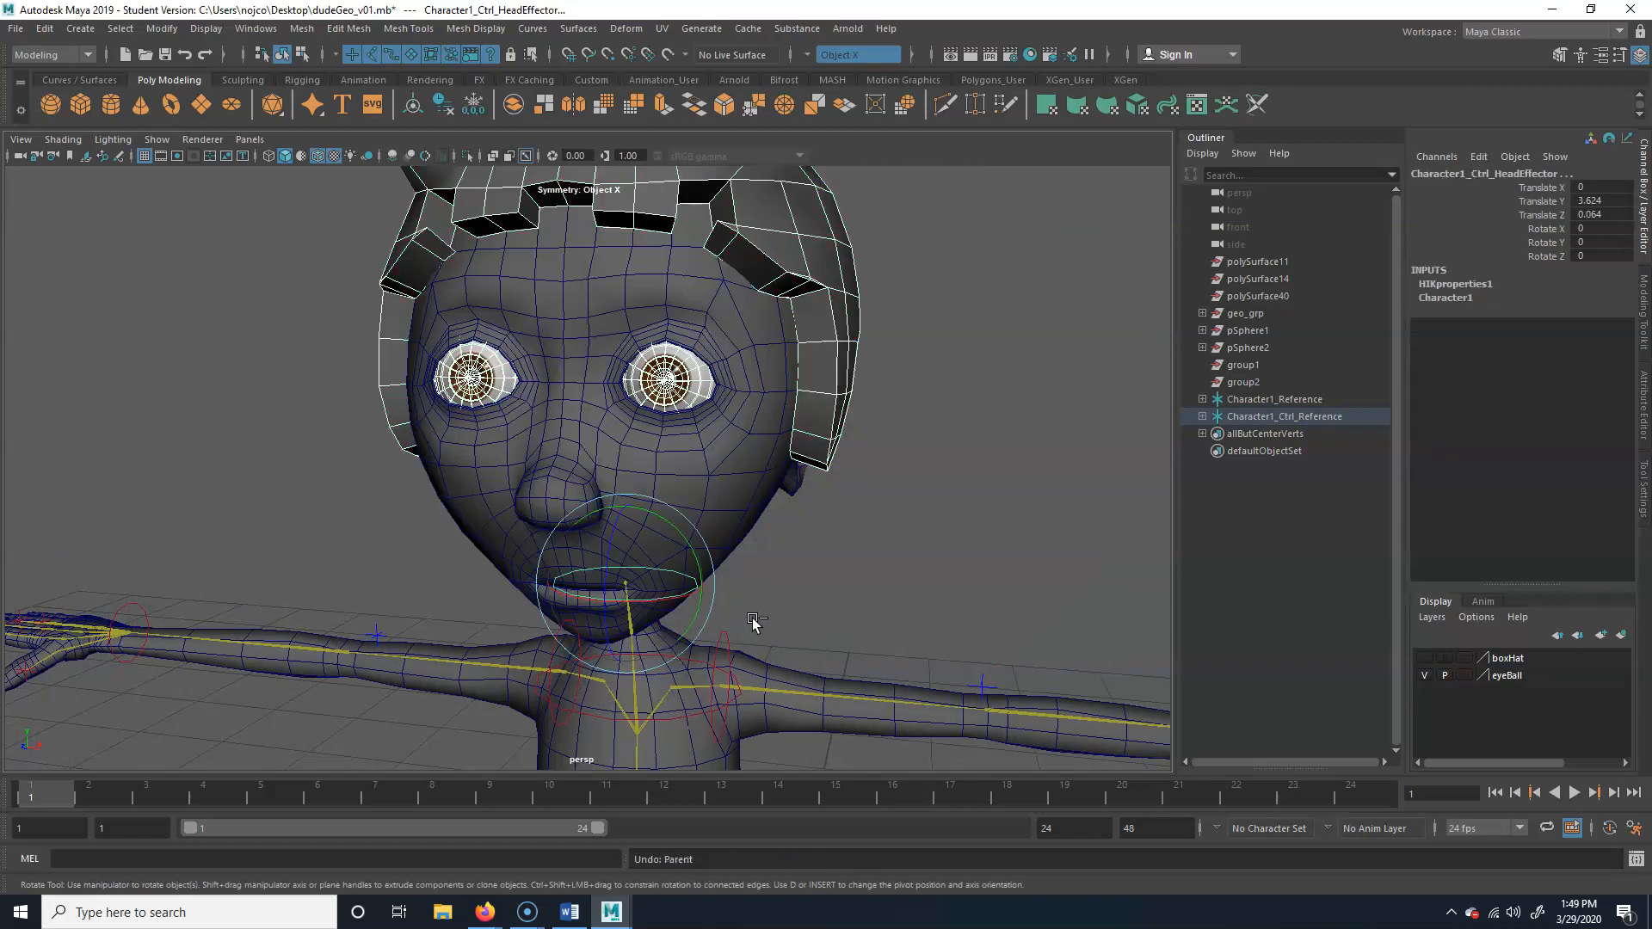
Clear the selection, test the head control with another rotation and undo it
key("ctrl+z")
left_click(896, 487)
left_click(645, 480)
left_click_drag(661, 487, 726, 578, "alt")
left_click(707, 558)
key("ctrl+z")
Try rotating the hips control about 28.5 degrees about Y and undo the rotation
right_click_drag(724, 578, 672, 632, "alt")
middle_click_drag(673, 632, 651, 363, "alt")
left_click(591, 534)
left_click_drag(647, 475, 624, 436)
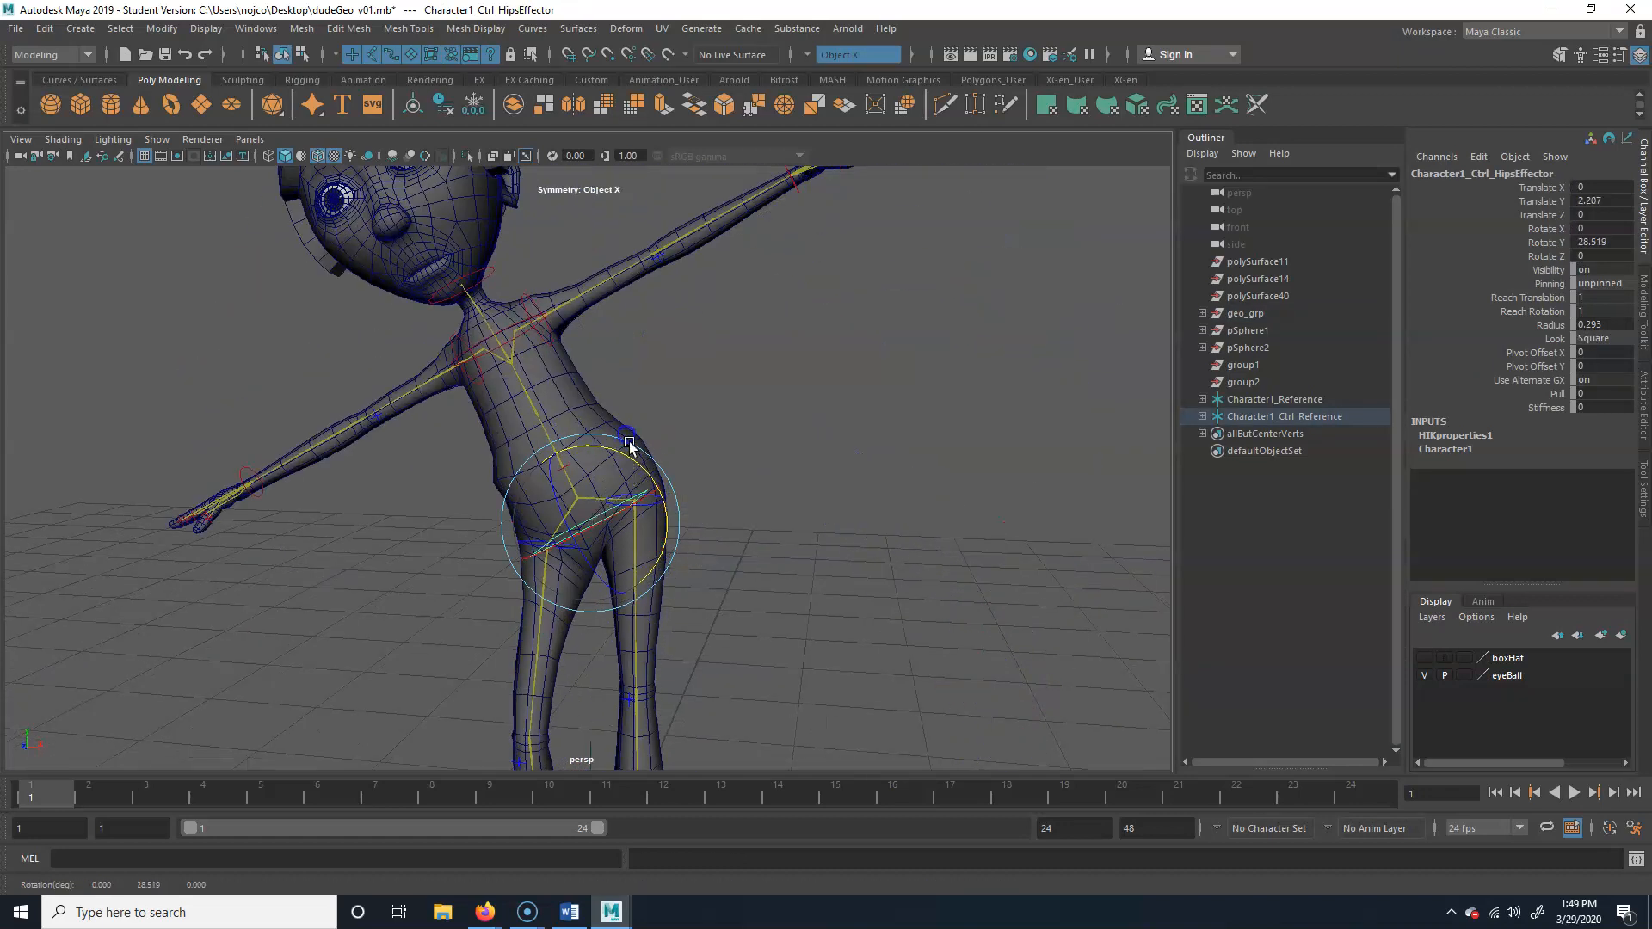
key("ctrl+z")
Select the head effector again, try a small rotation in a closer view and undo it
left_click(620, 254)
right_click_drag(614, 260, 564, 297, "alt")
middle_click_drag(563, 300, 578, 448, "alt")
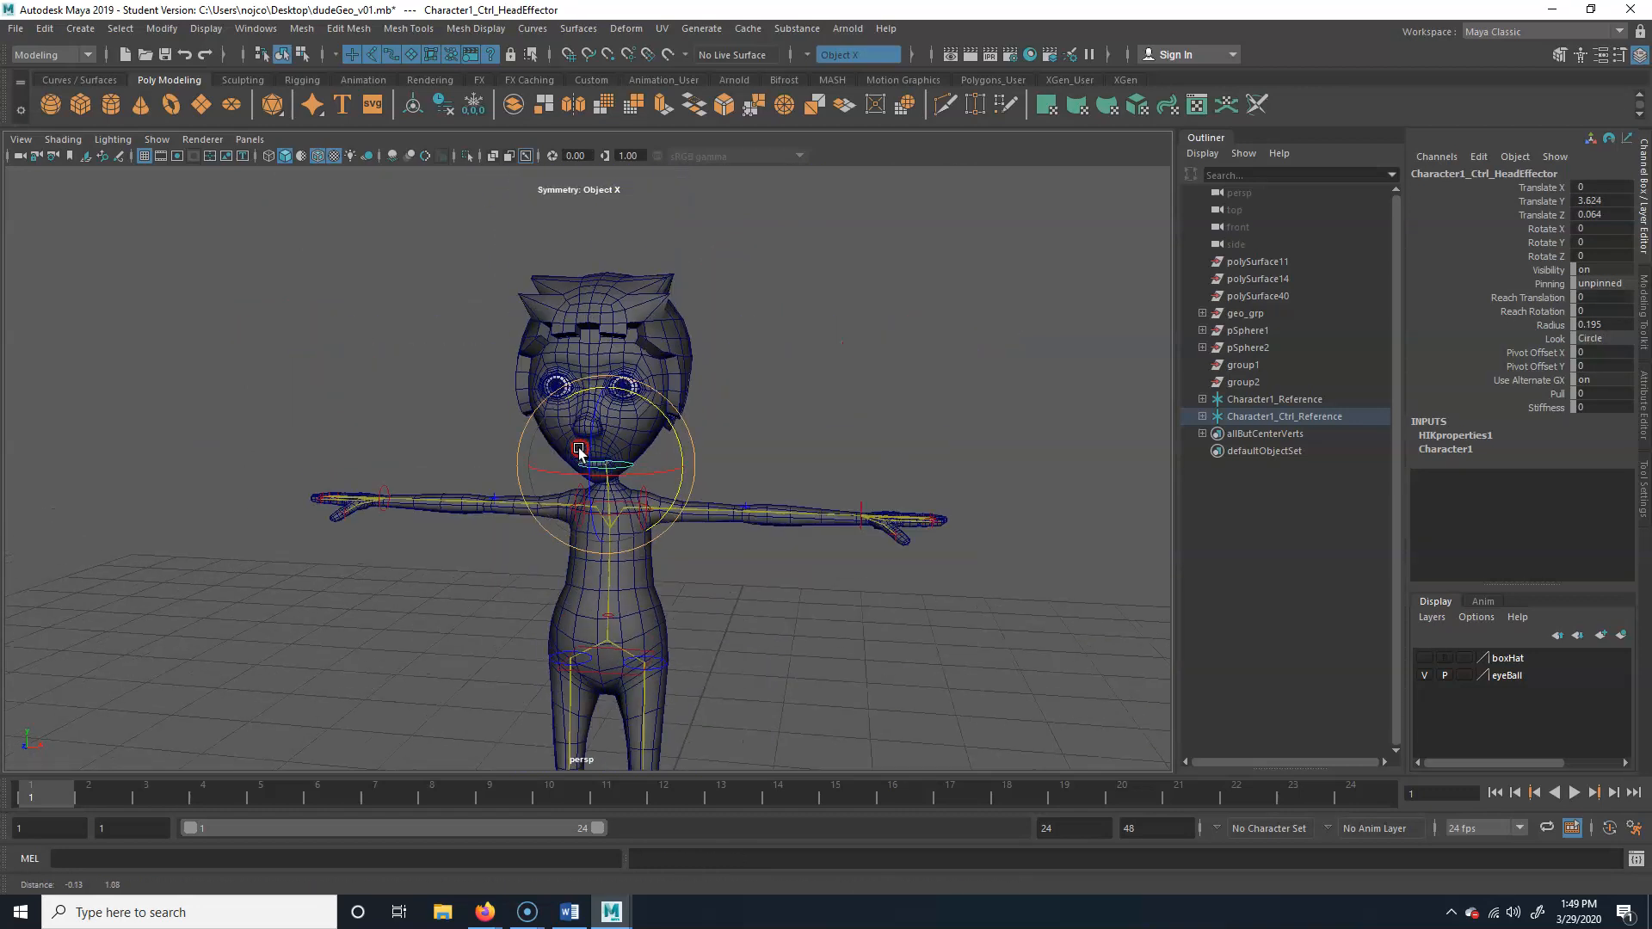
right_click_drag(579, 451, 896, 450, "alt")
mouse_move(686, 465)
left_mouse_down()
mouse_move(637, 469)
mouse_move(743, 473)
mouse_move(711, 468)
left_mouse_up()
key("ctrl+z")
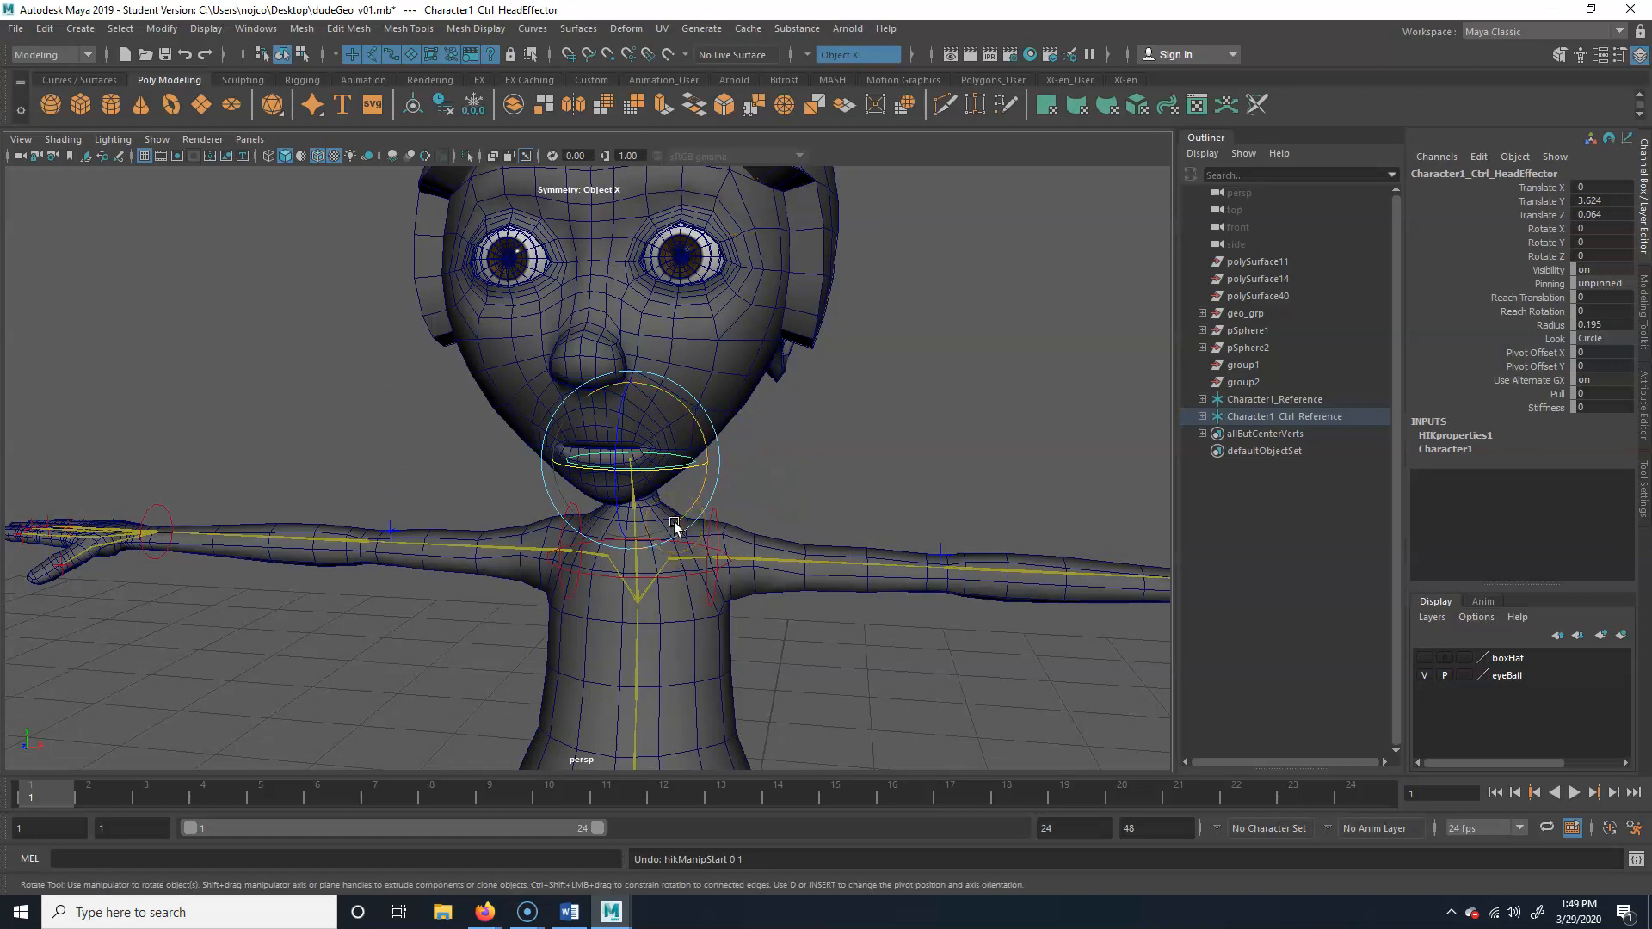
Deselect everything and save the character scene dudeGeo_v01.mb
left_click(918, 483)
right_click_drag(922, 508, 617, 522, "alt")
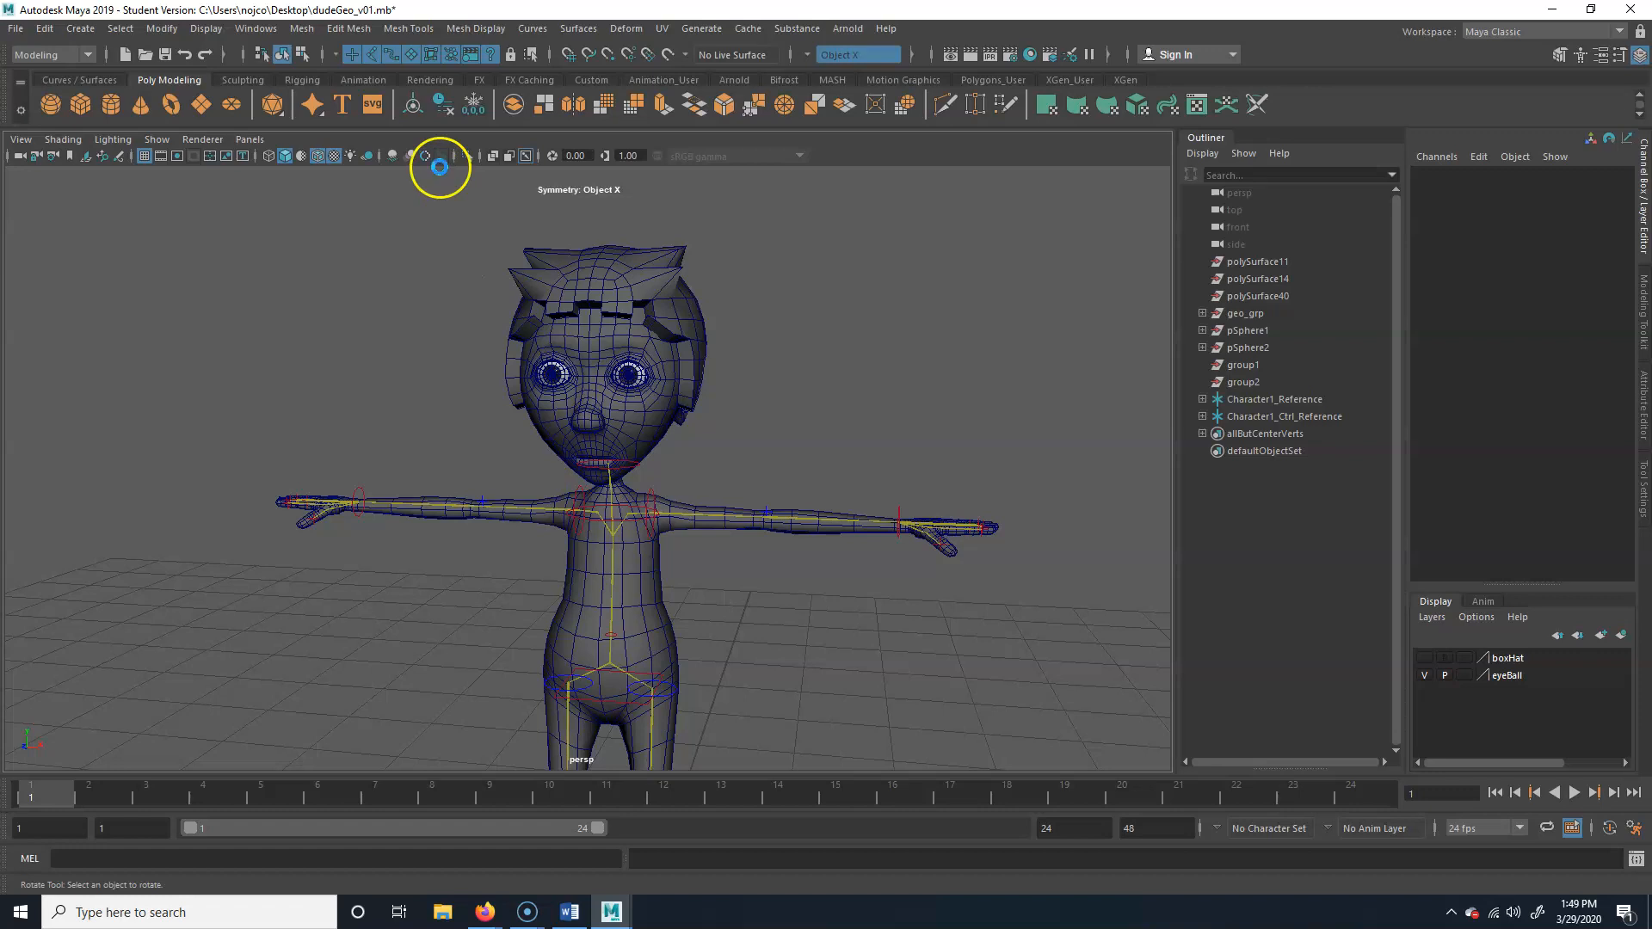
key("ctrl+s")
left_click(789, 472)
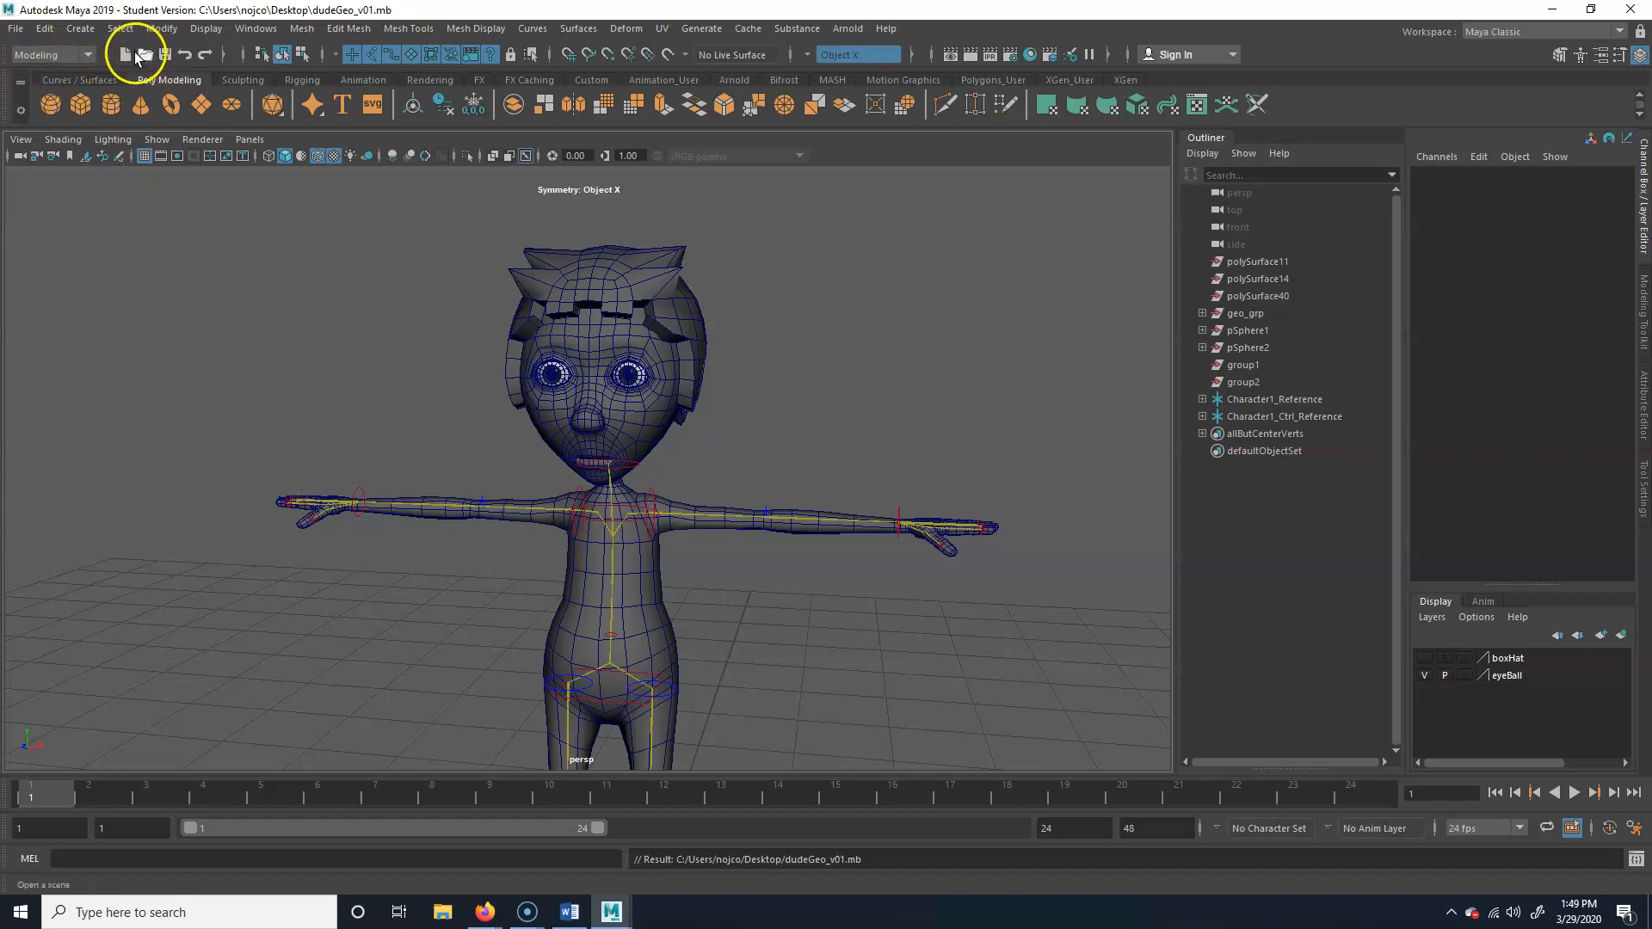
Start a new empty scene
left_click(12, 31)
left_click(42, 49)
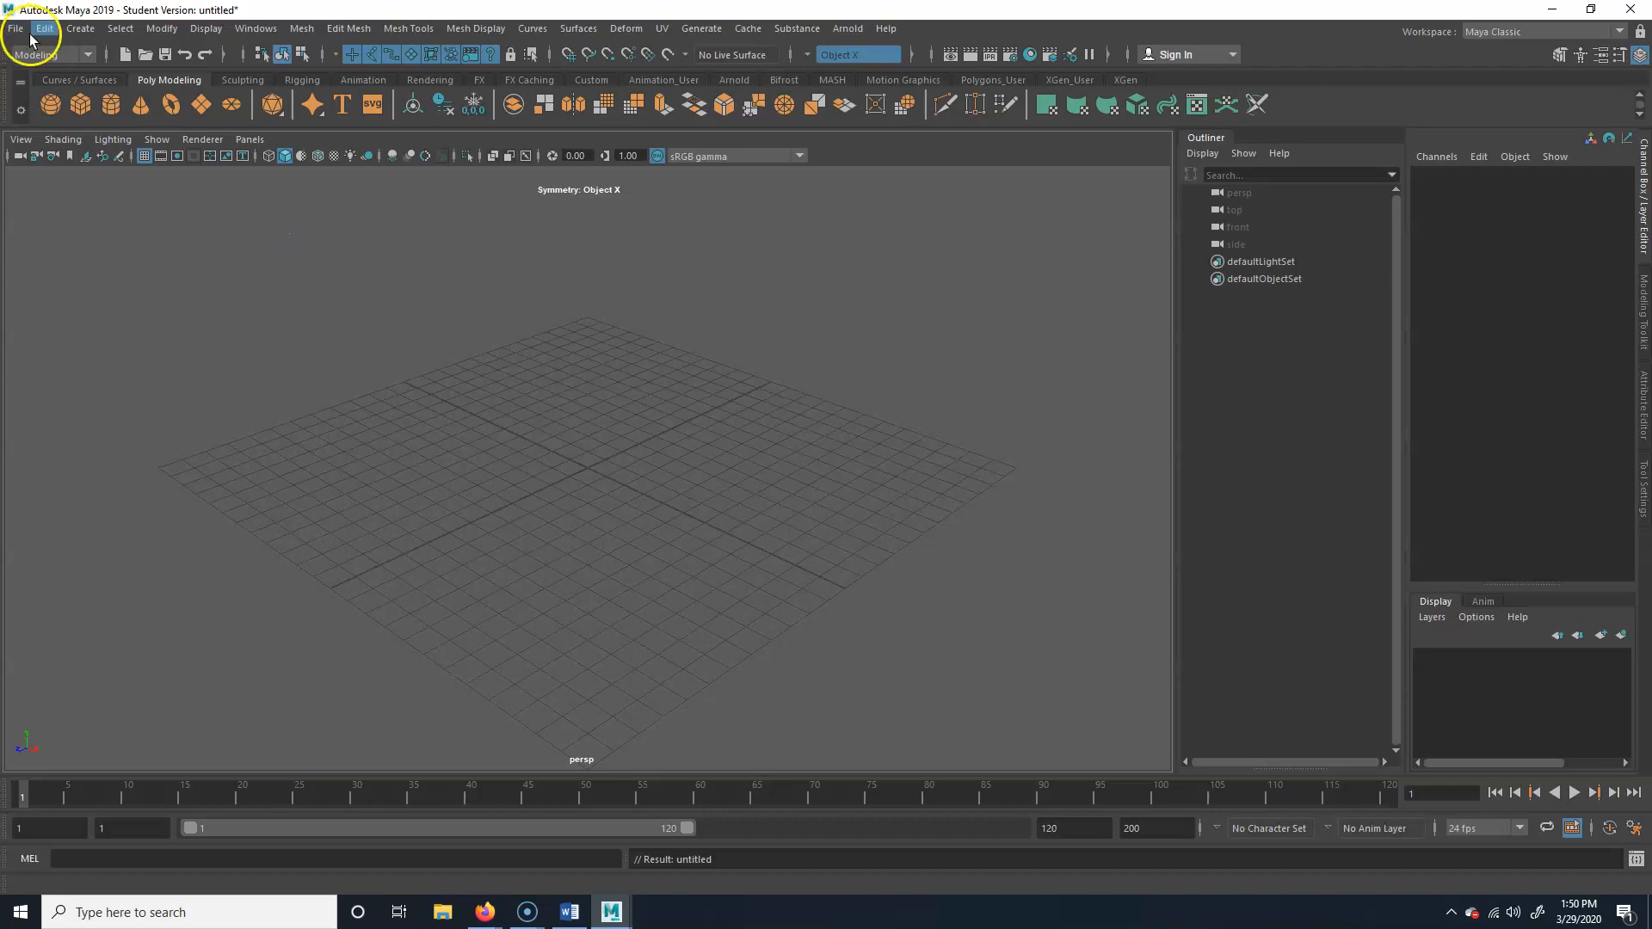
left_click(17, 29)
left_click(719, 645)
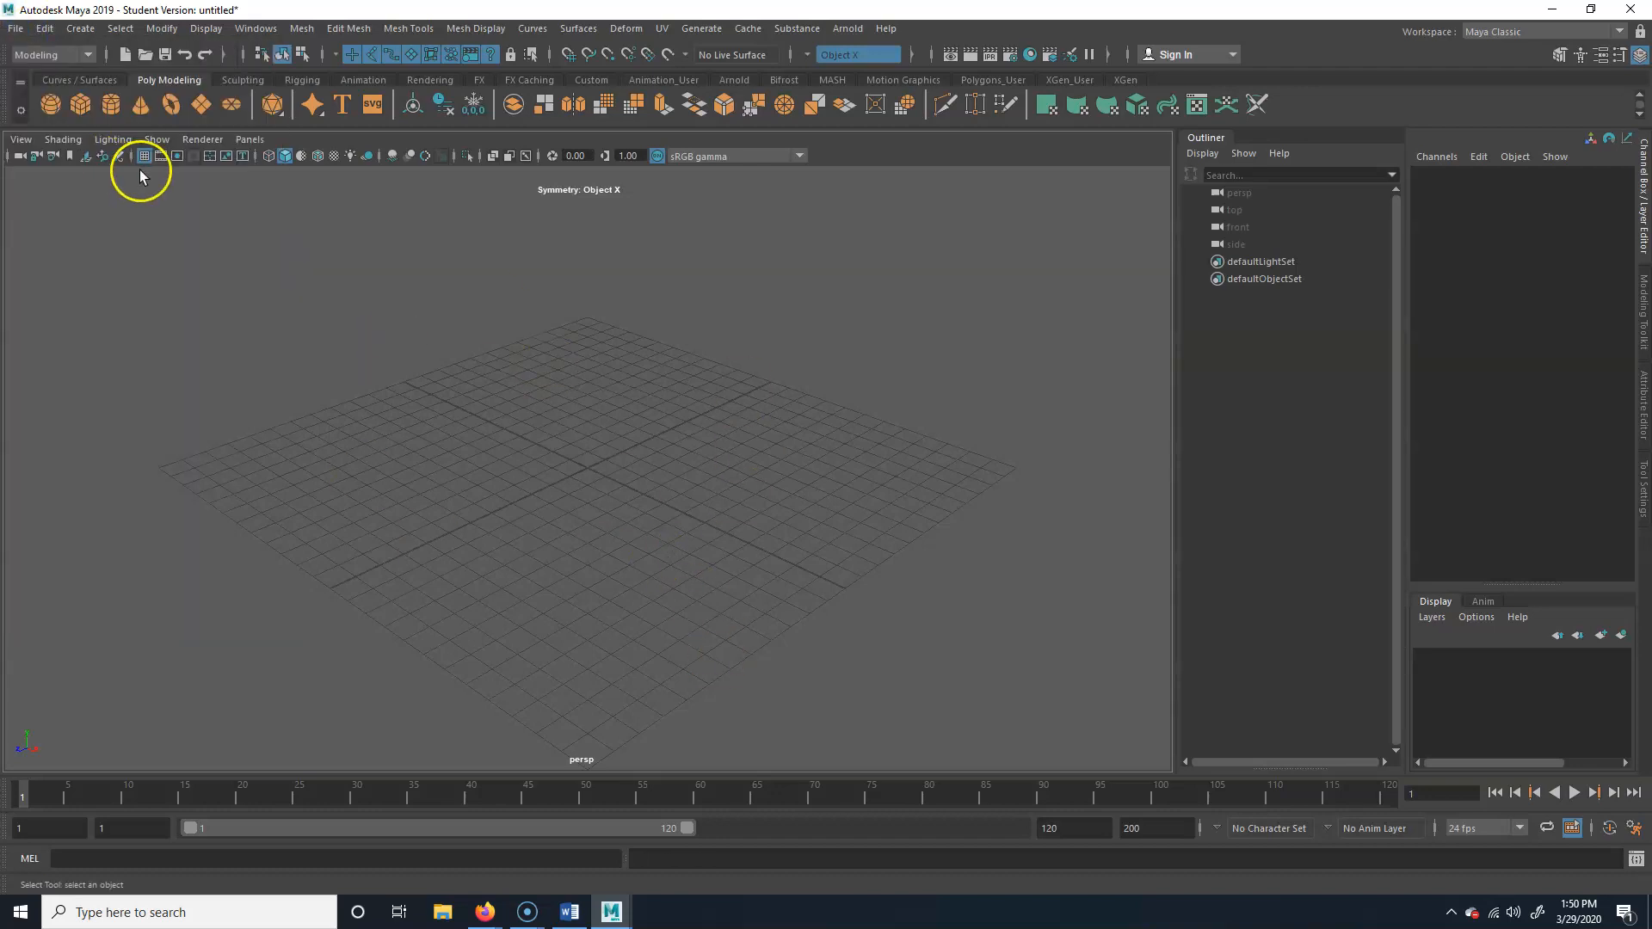
Create a polygon plane and scale it uniformly to about 48.67 as a ground surface
left_click(200, 104)
key("r")
left_click_drag(595, 463, 1029, 449)
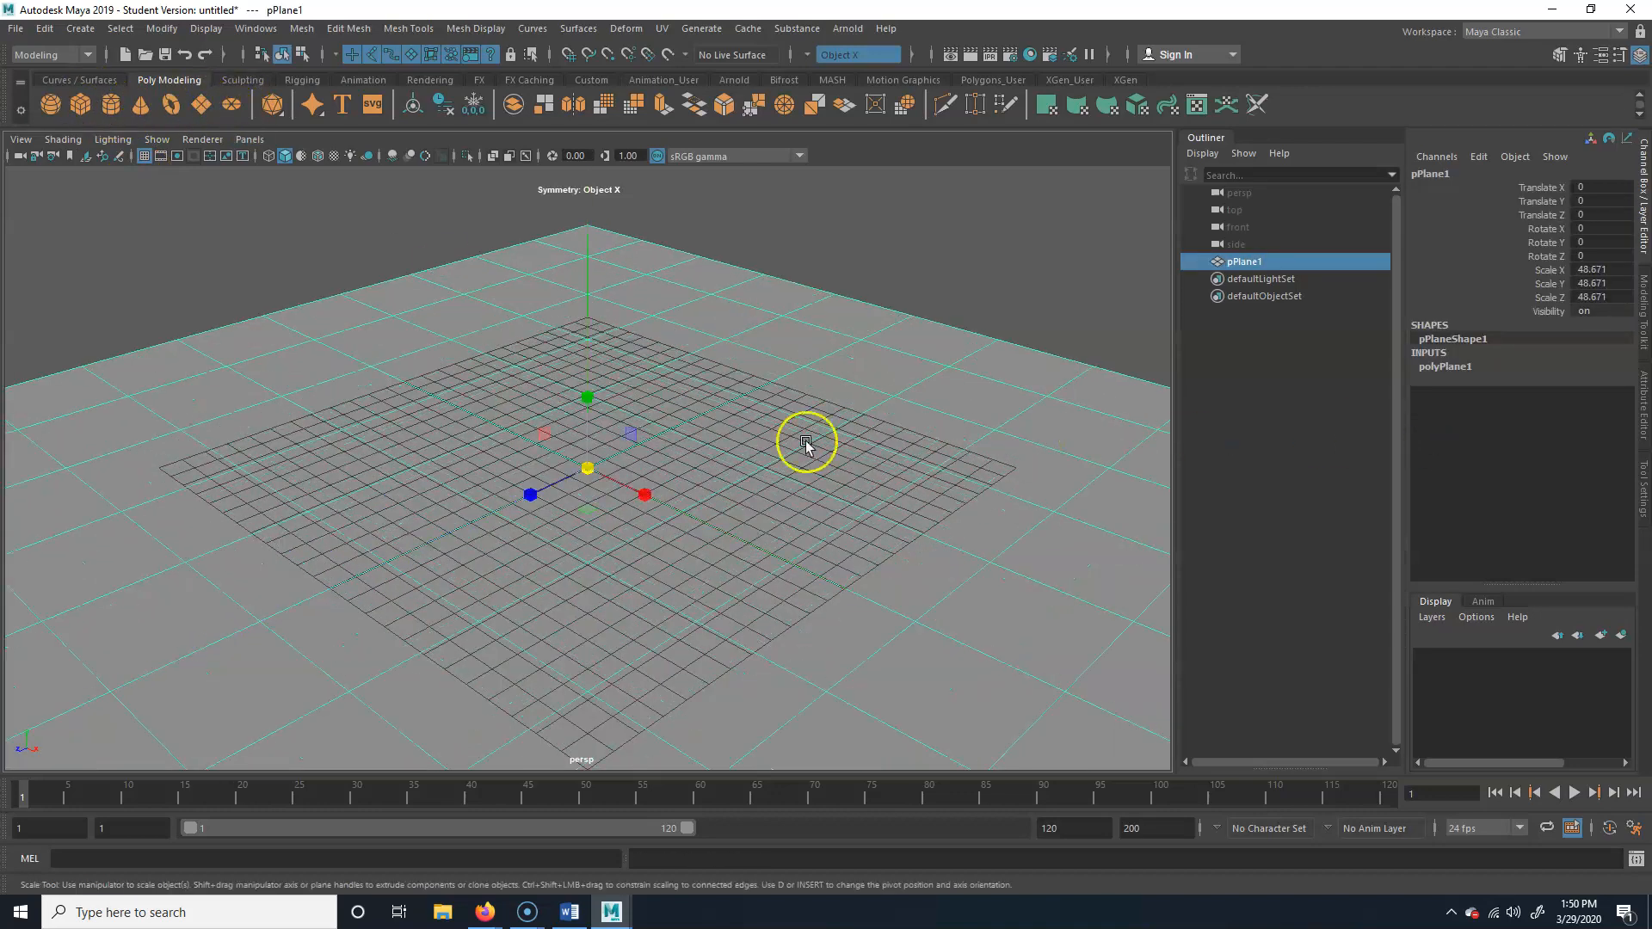
Hide the grid in the perspective viewport
left_click(144, 155)
left_click_drag(538, 508, 369, 331, "alt")
left_click(370, 332)
left_click_drag(372, 449, 432, 465, "alt")
left_click(535, 506)
middle_click_drag(796, 379, 747, 447, "alt")
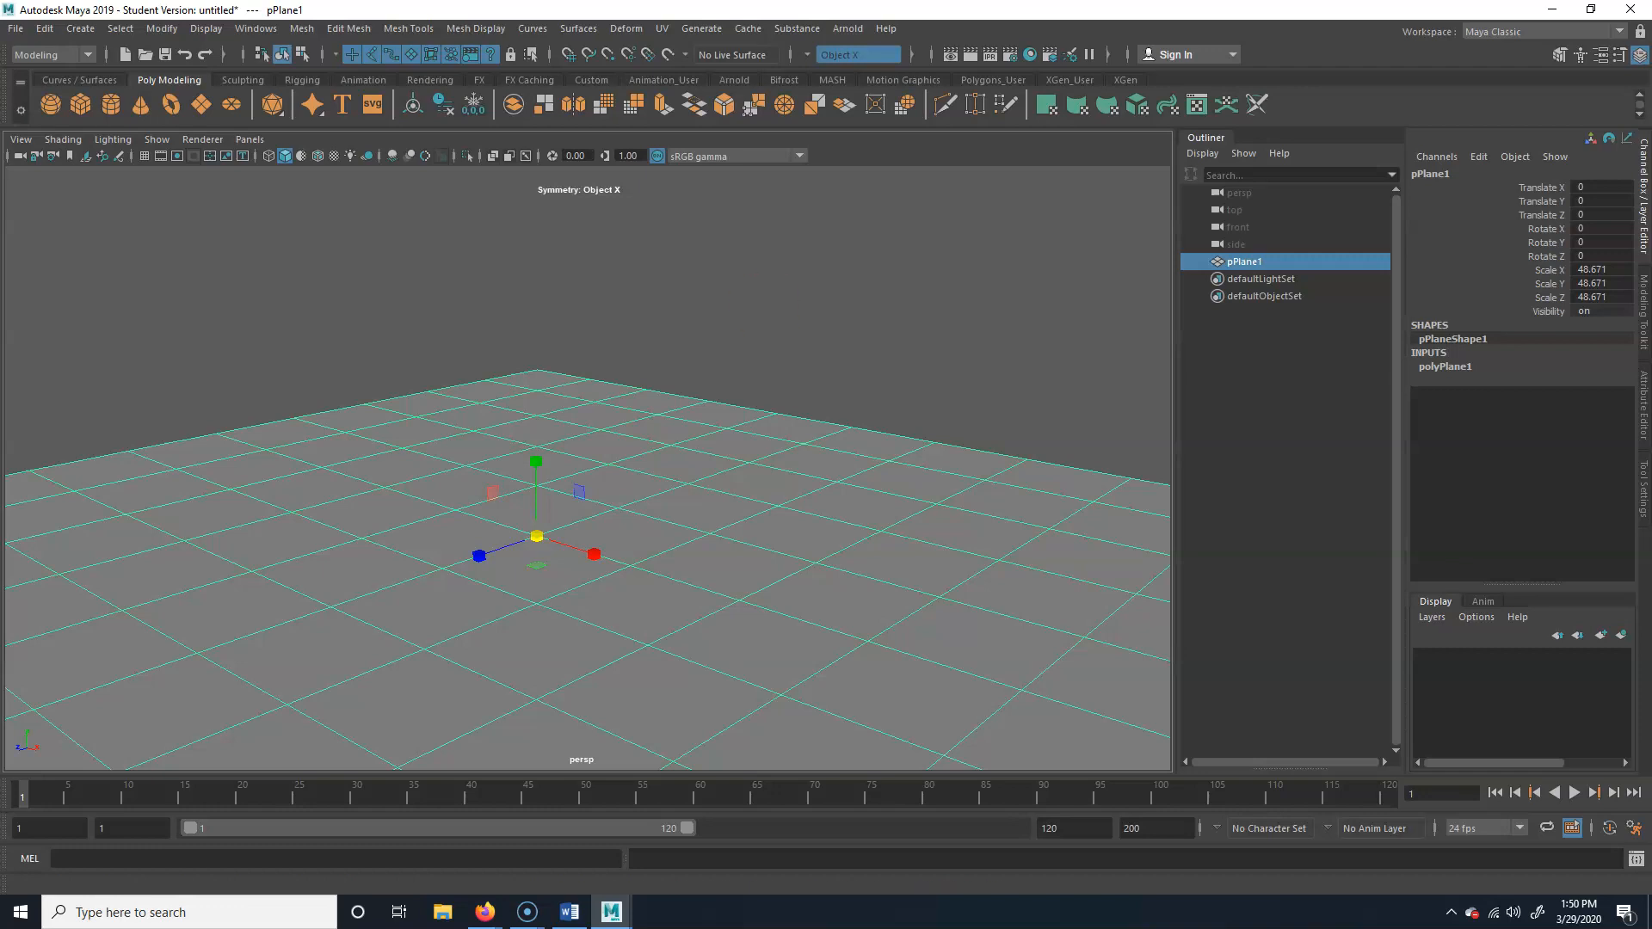
Delete the ground plane from the scene
left_click(16, 29)
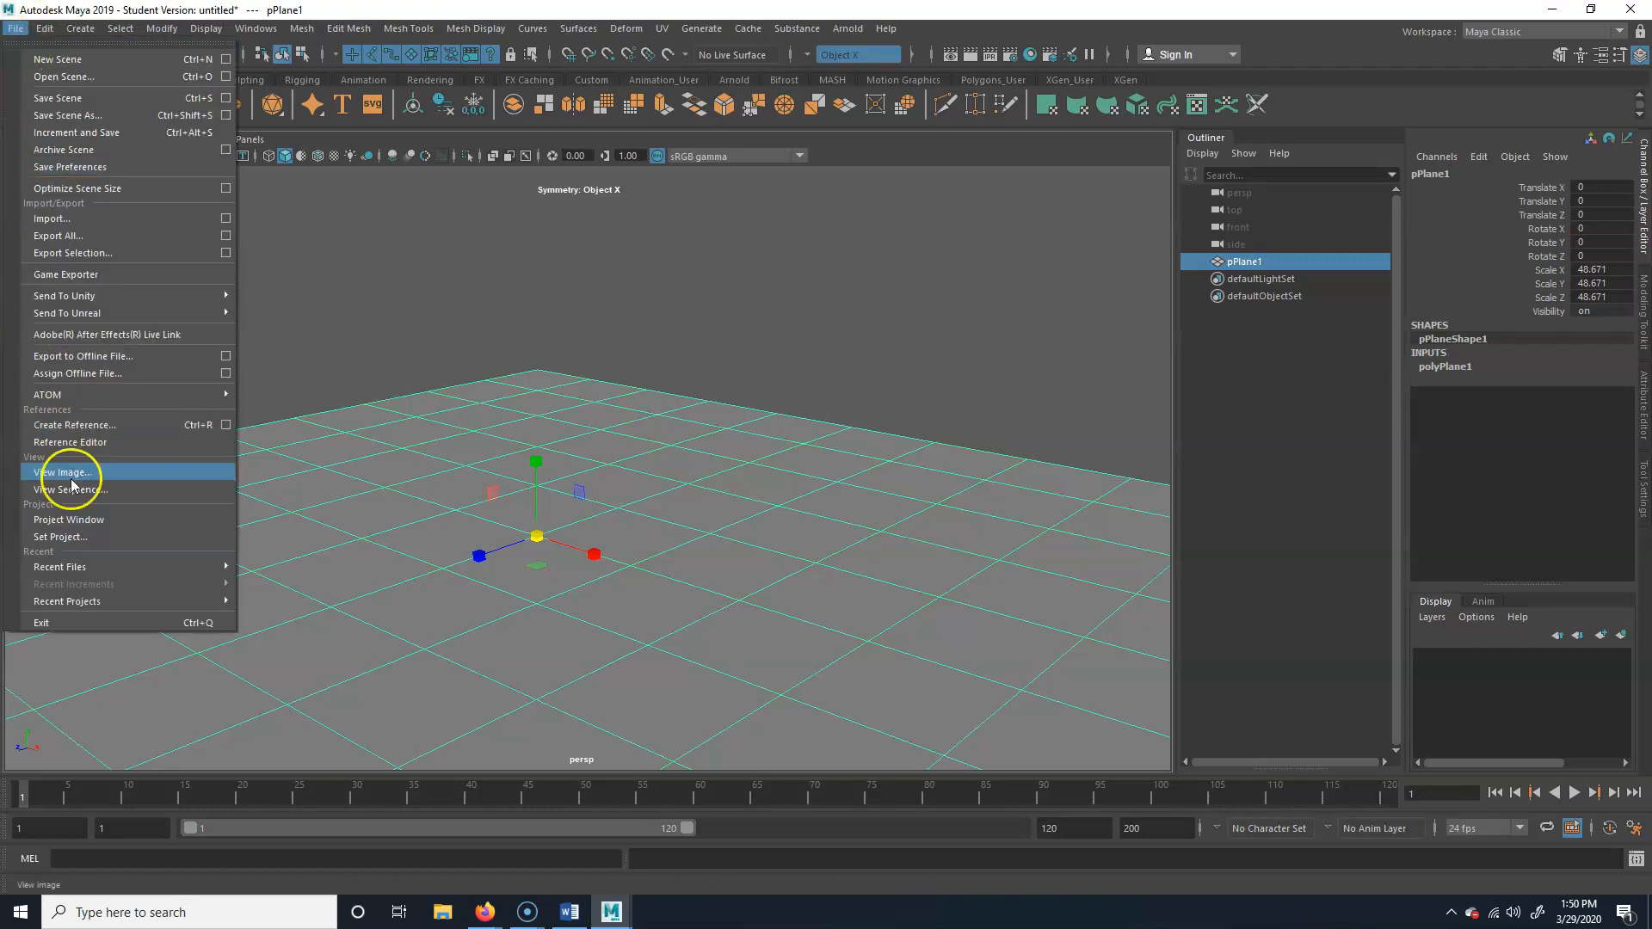
left_click(780, 421)
key("Delete")
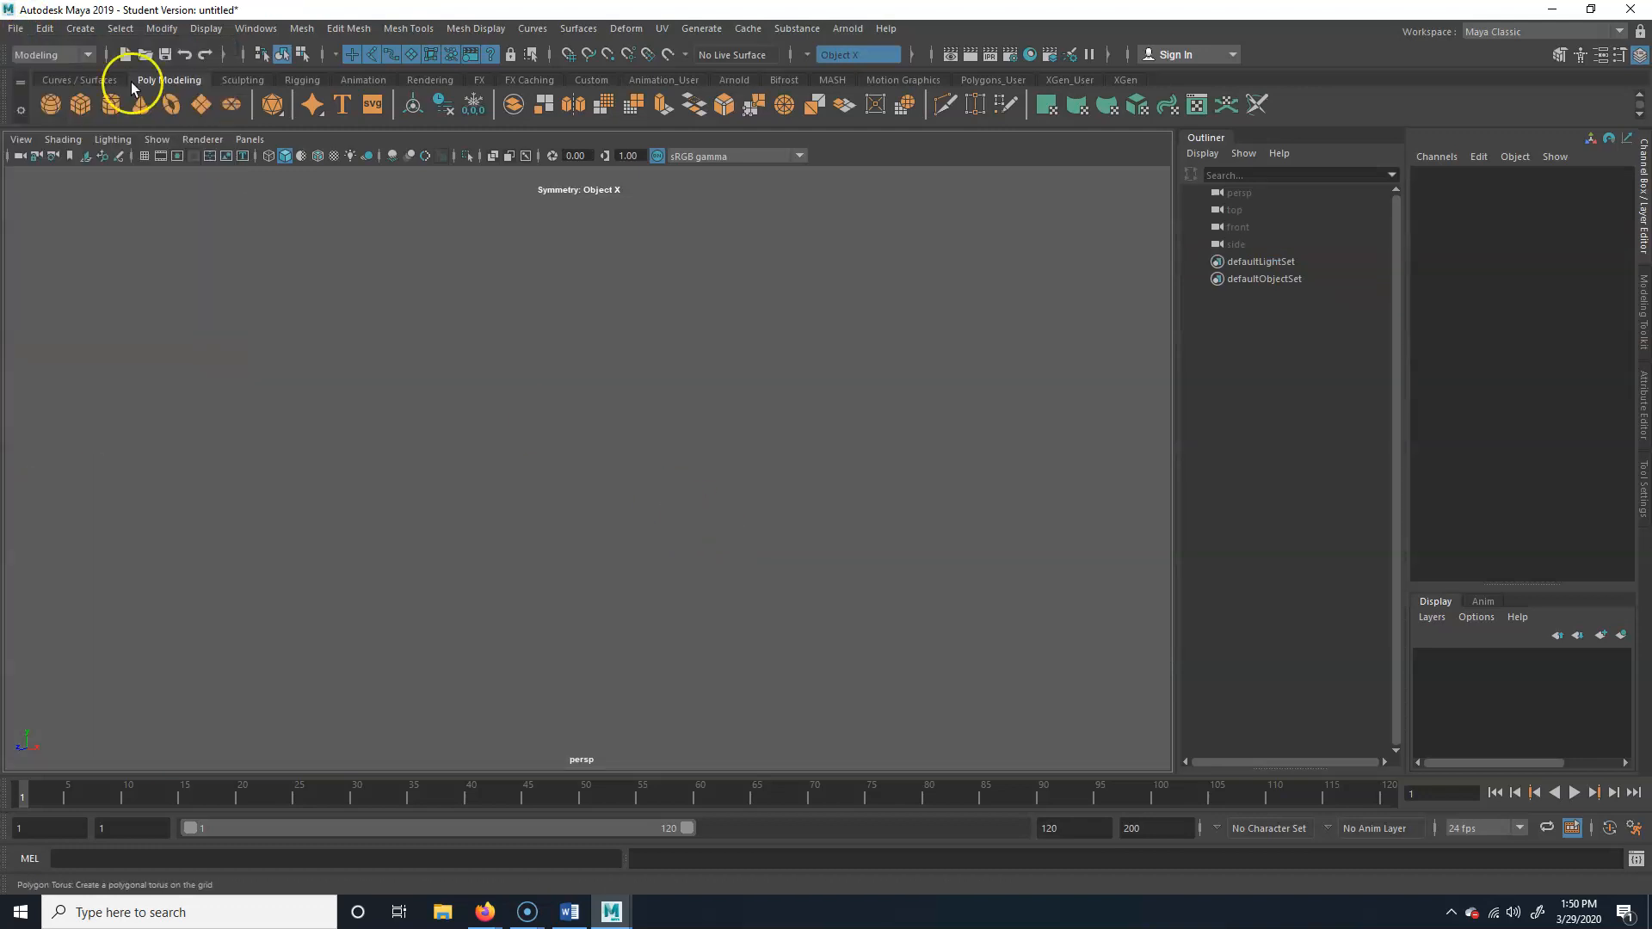
Reference the character file dudeGeo_v01.mb from the Desktop into the empty scene
left_click(16, 28)
mouse_move(100, 563)
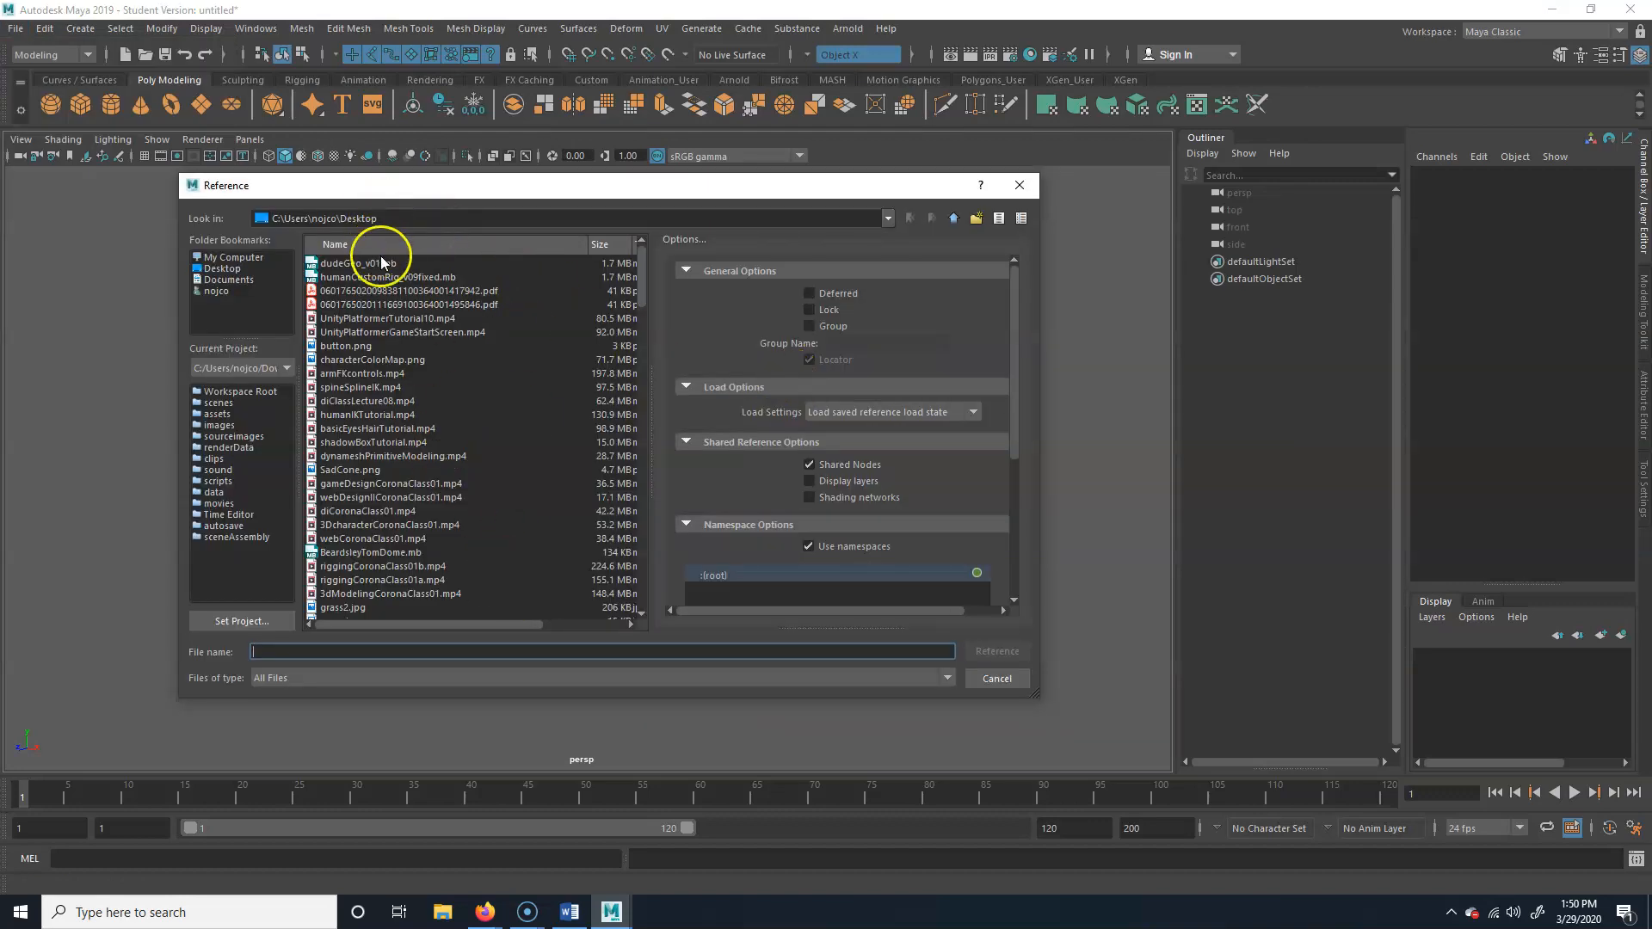
left_click(404, 262)
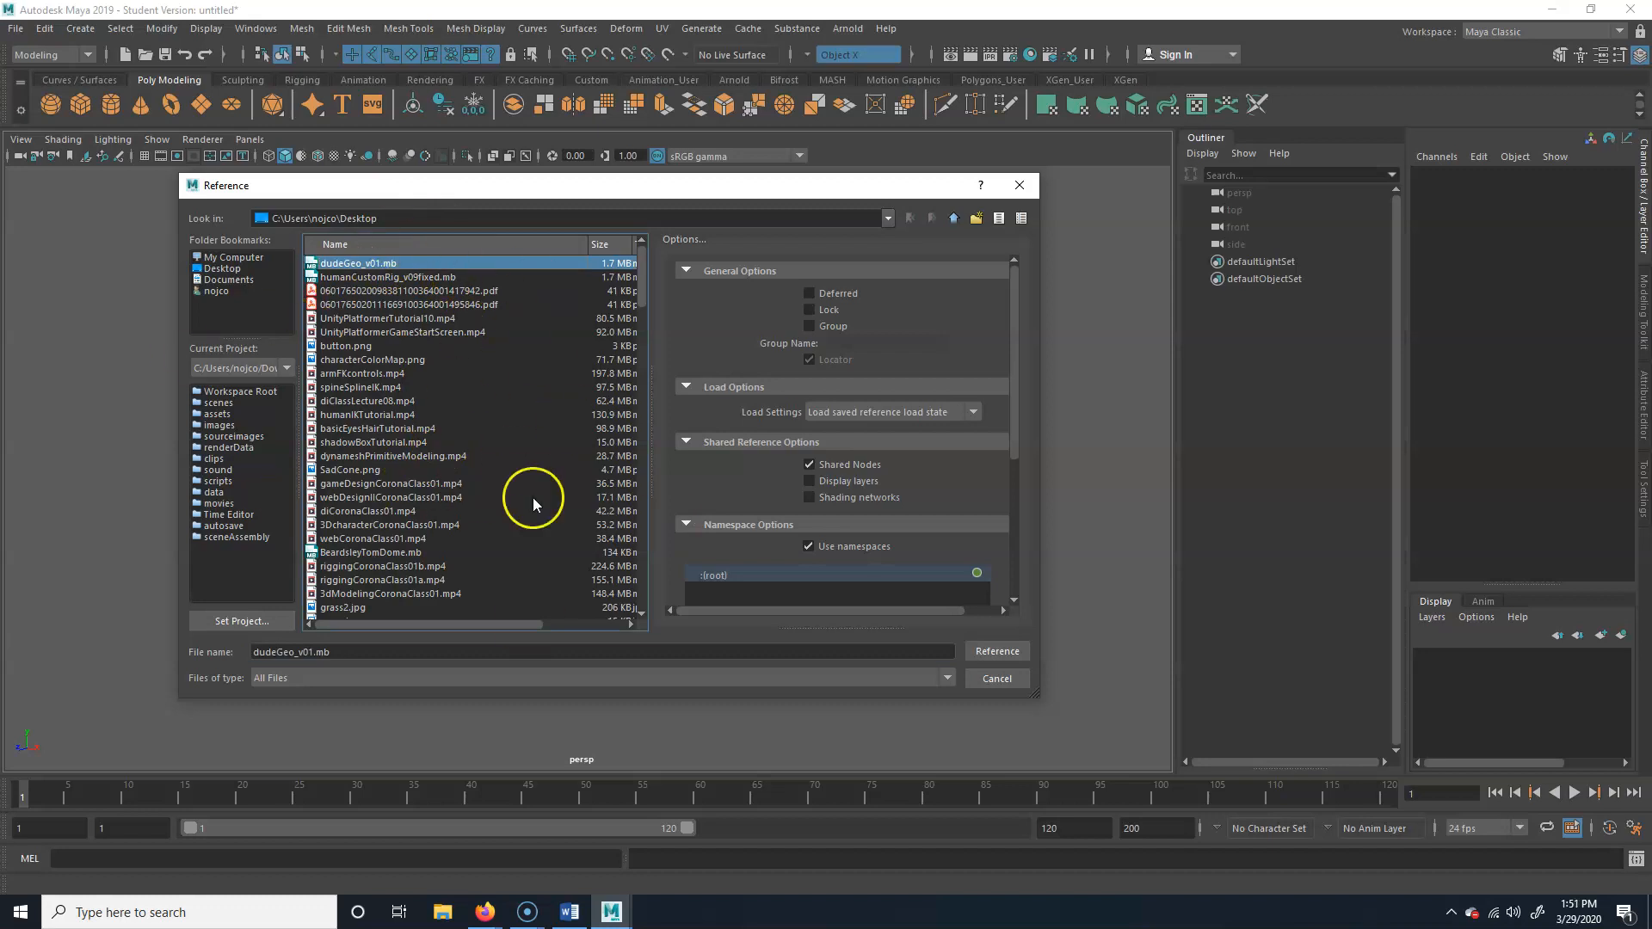
left_click(998, 651)
left_click(784, 470)
left_click(547, 508)
left_click(353, 519)
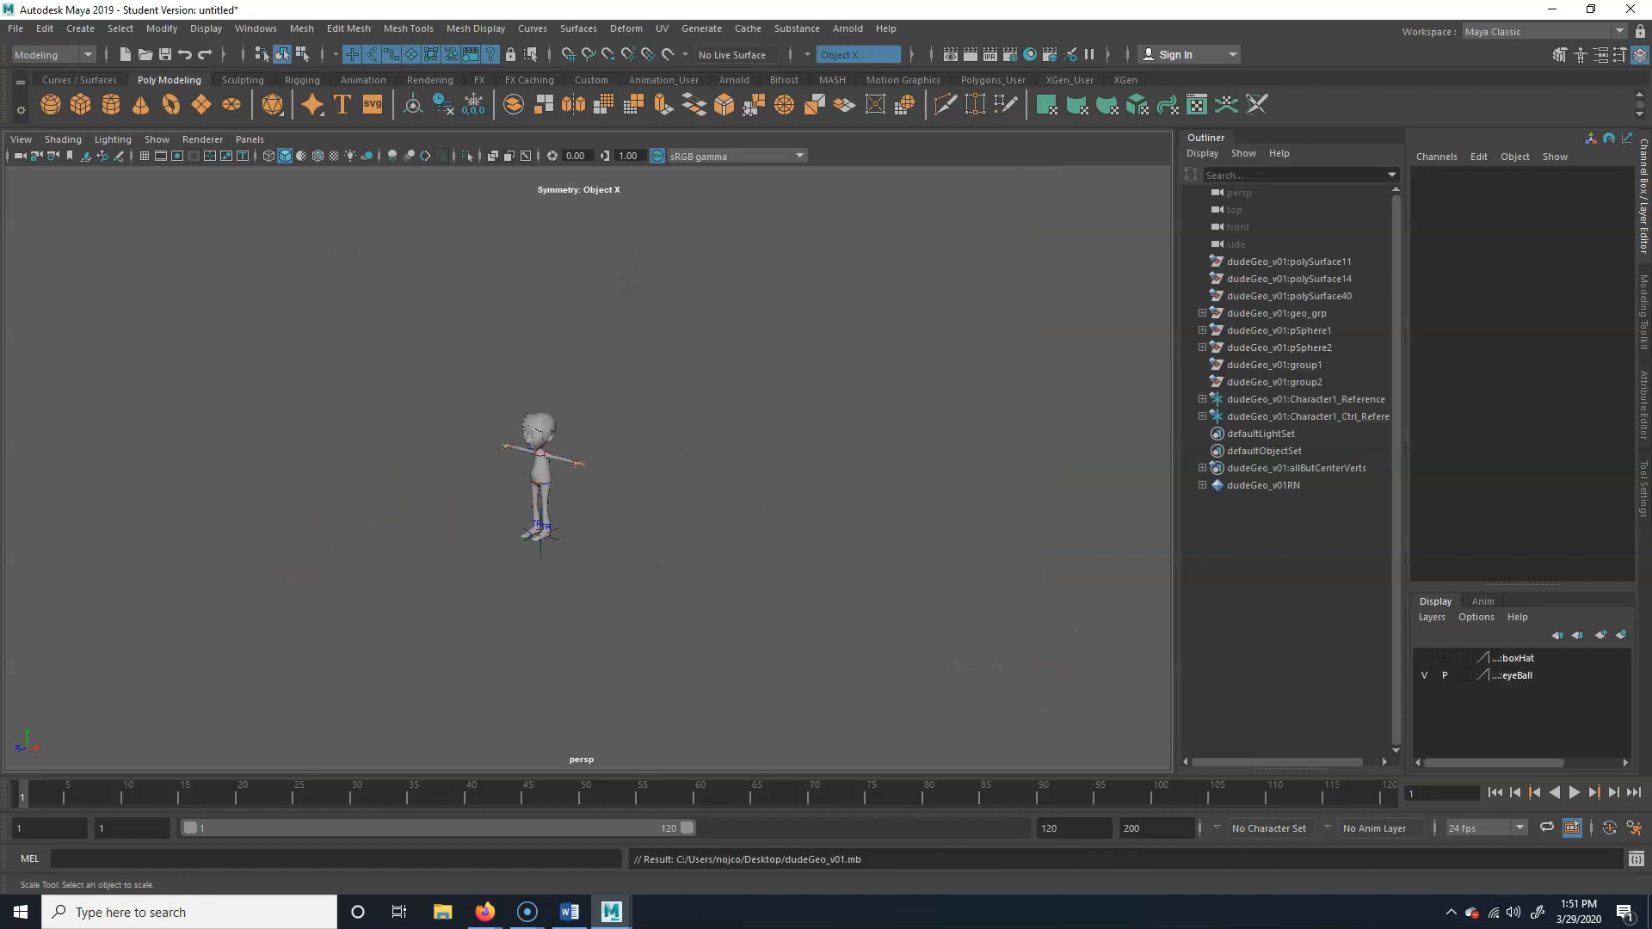
Examine the referenced character and check the selection of its floor reference controls and chest control
right_click_drag(387, 585, 827, 578, "alt")
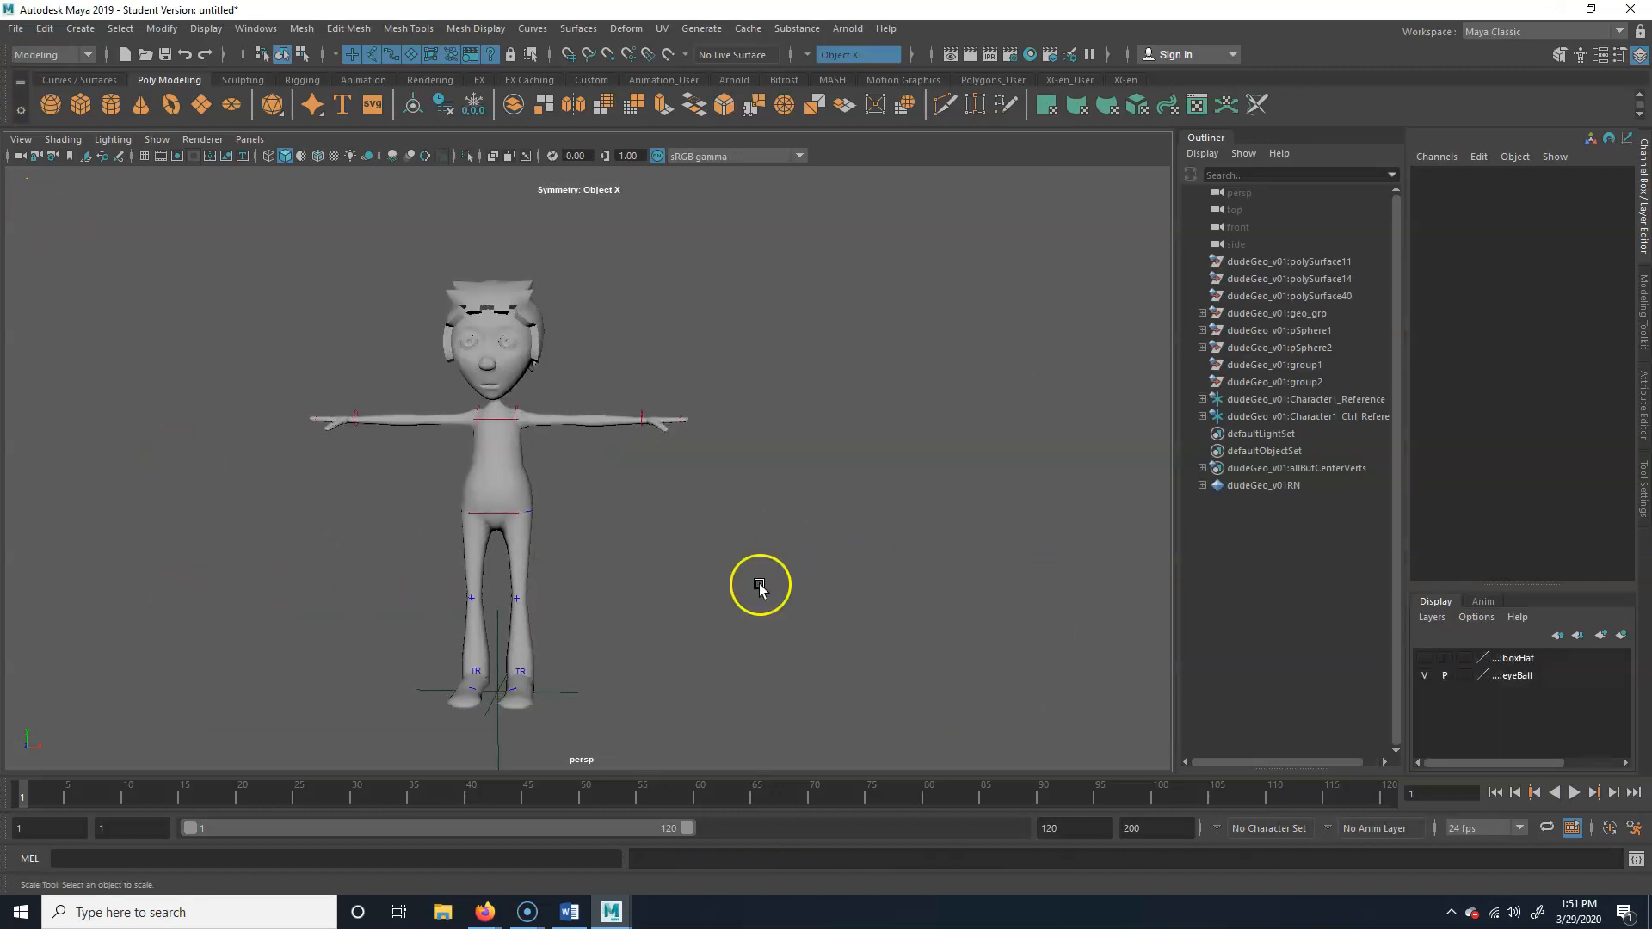
middle_click_drag(744, 563, 826, 516, "alt")
left_click_drag(807, 546, 742, 555, "alt")
right_click_drag(742, 555, 821, 559, "alt")
middle_click_drag(816, 555, 777, 561, "alt")
left_click_drag(696, 732, 728, 680)
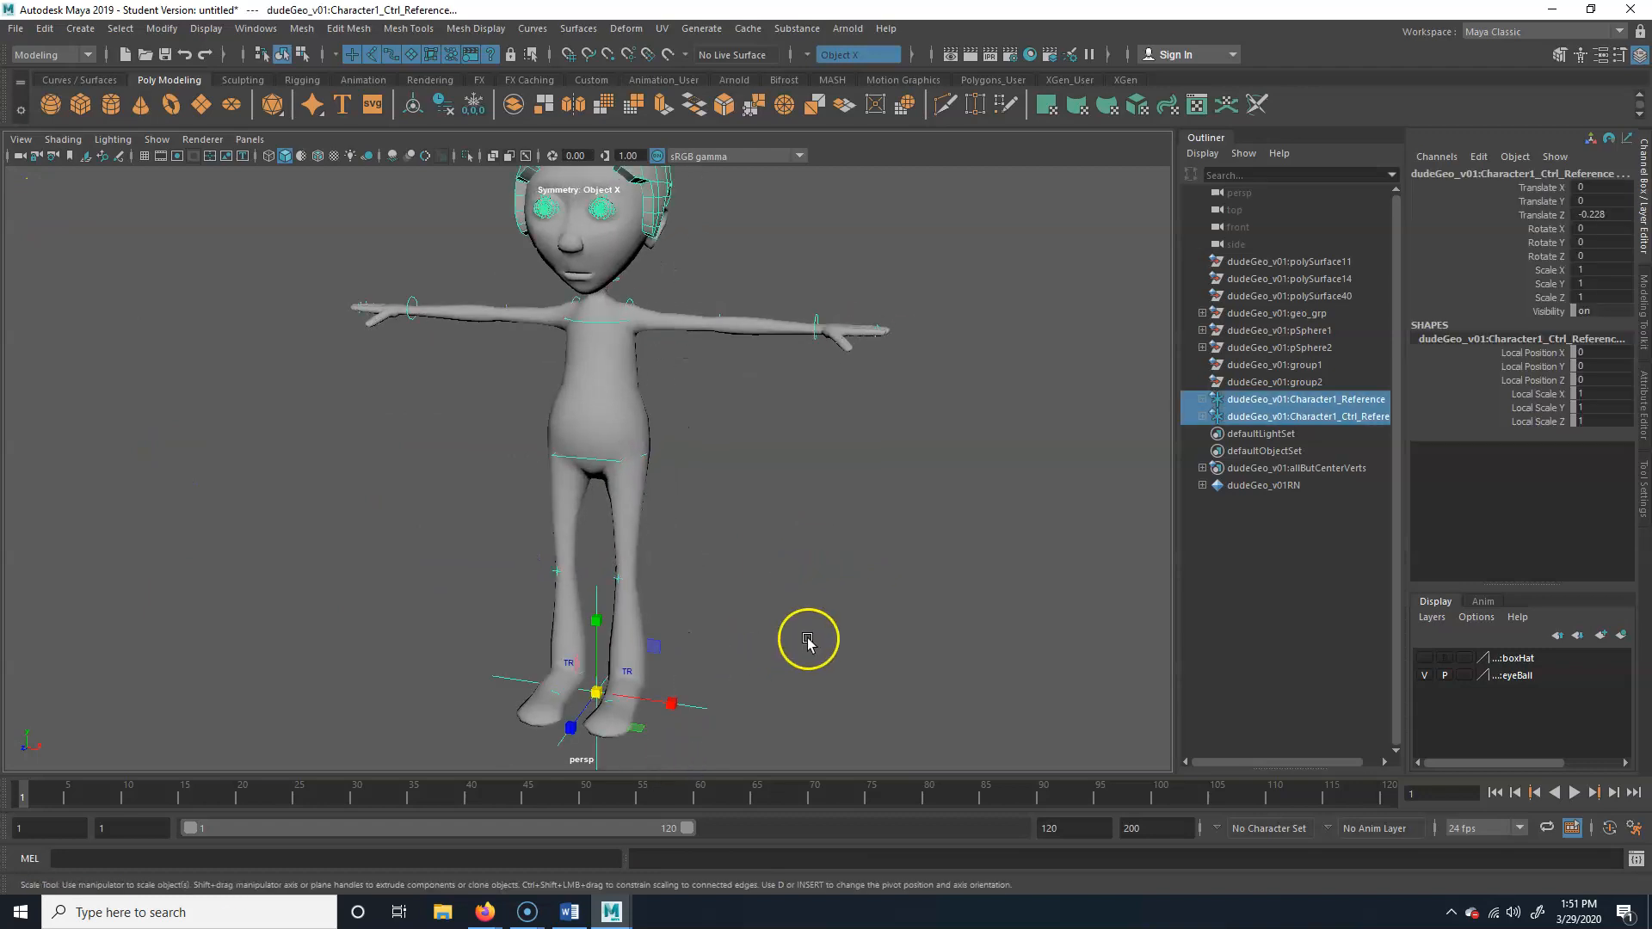
middle_click_drag(712, 250, 590, 387, "alt")
left_click(576, 413)
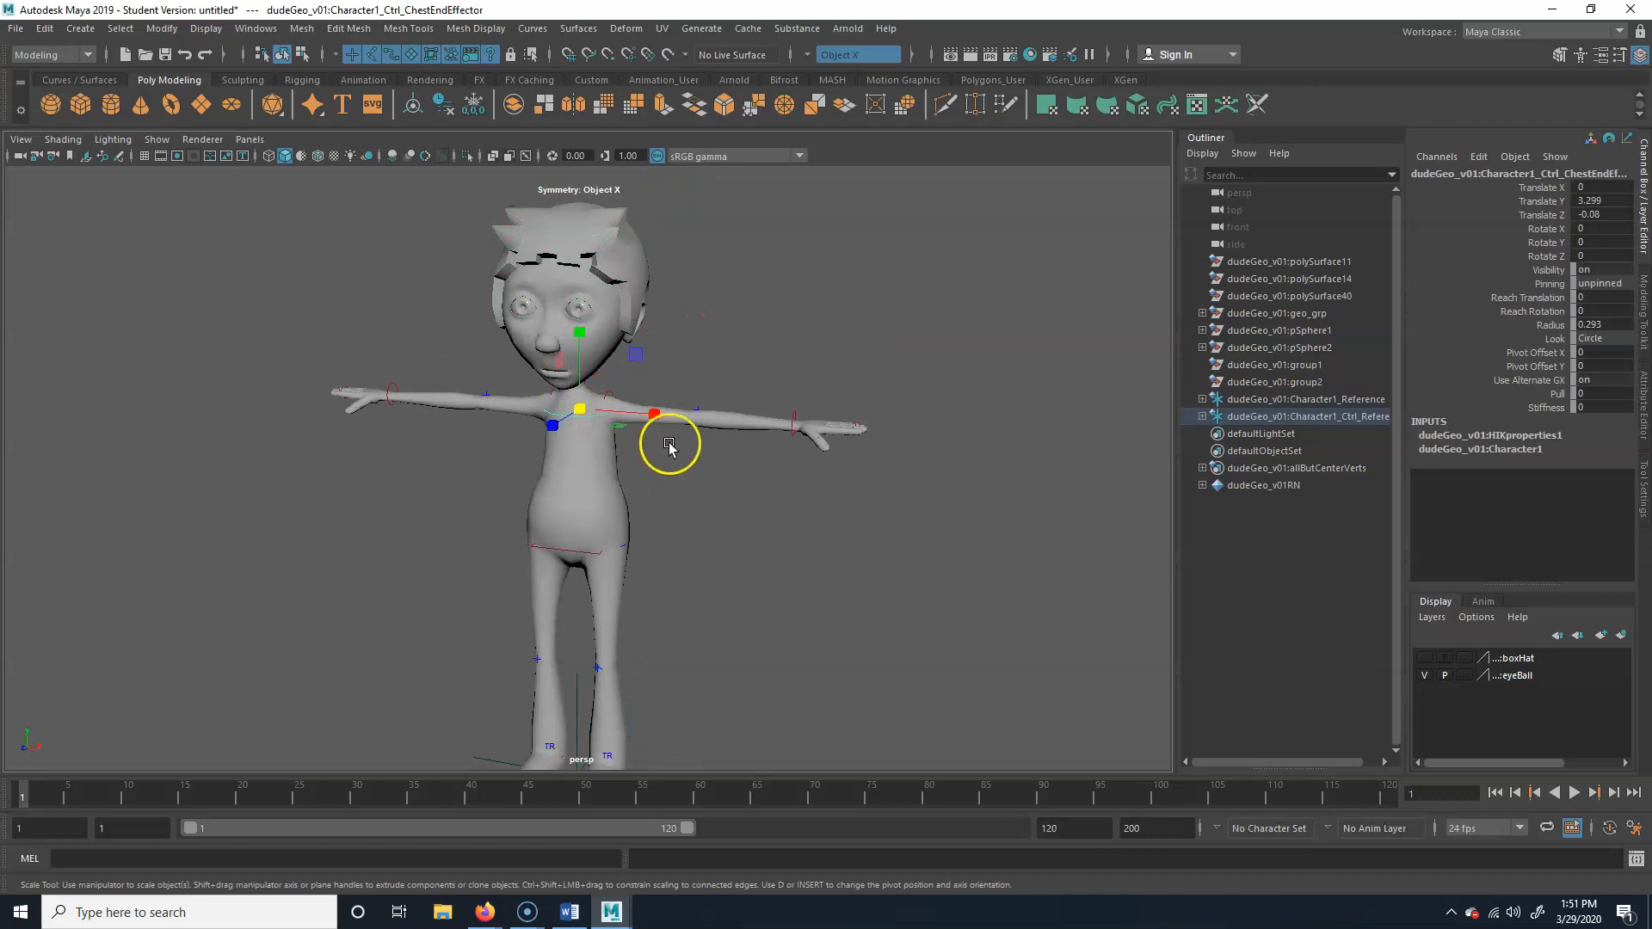
Try to delete the rig's chest control, and check the selection of the left wrist control and the hair with the Move tool
key("Delete")
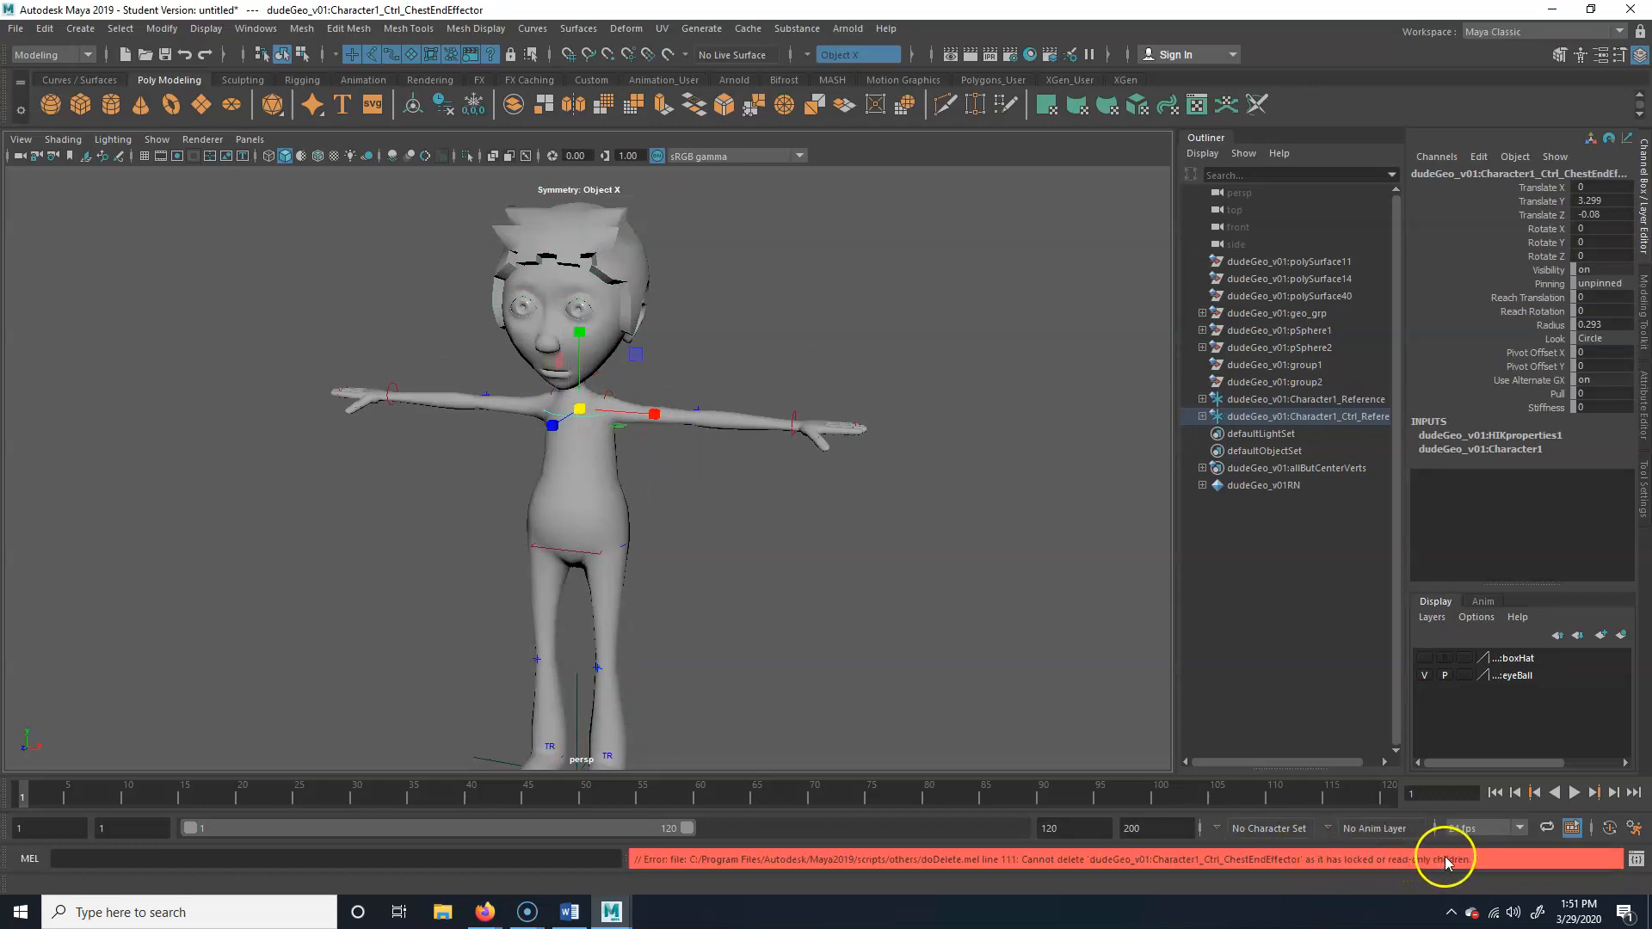
left_click(825, 429)
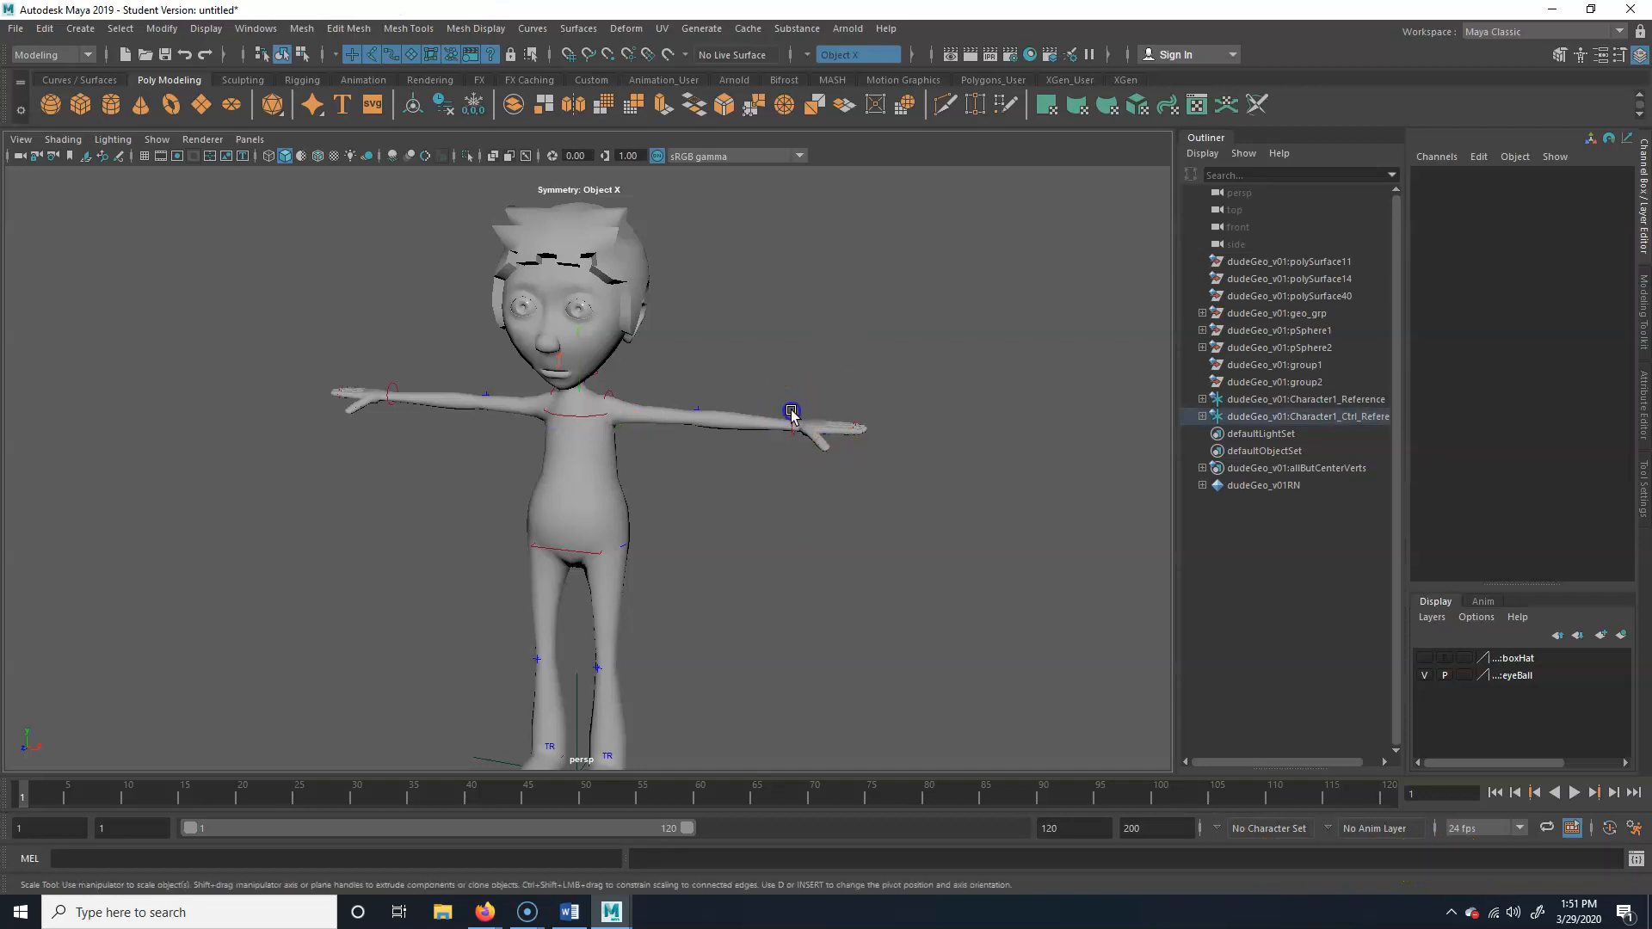
left_click(790, 413)
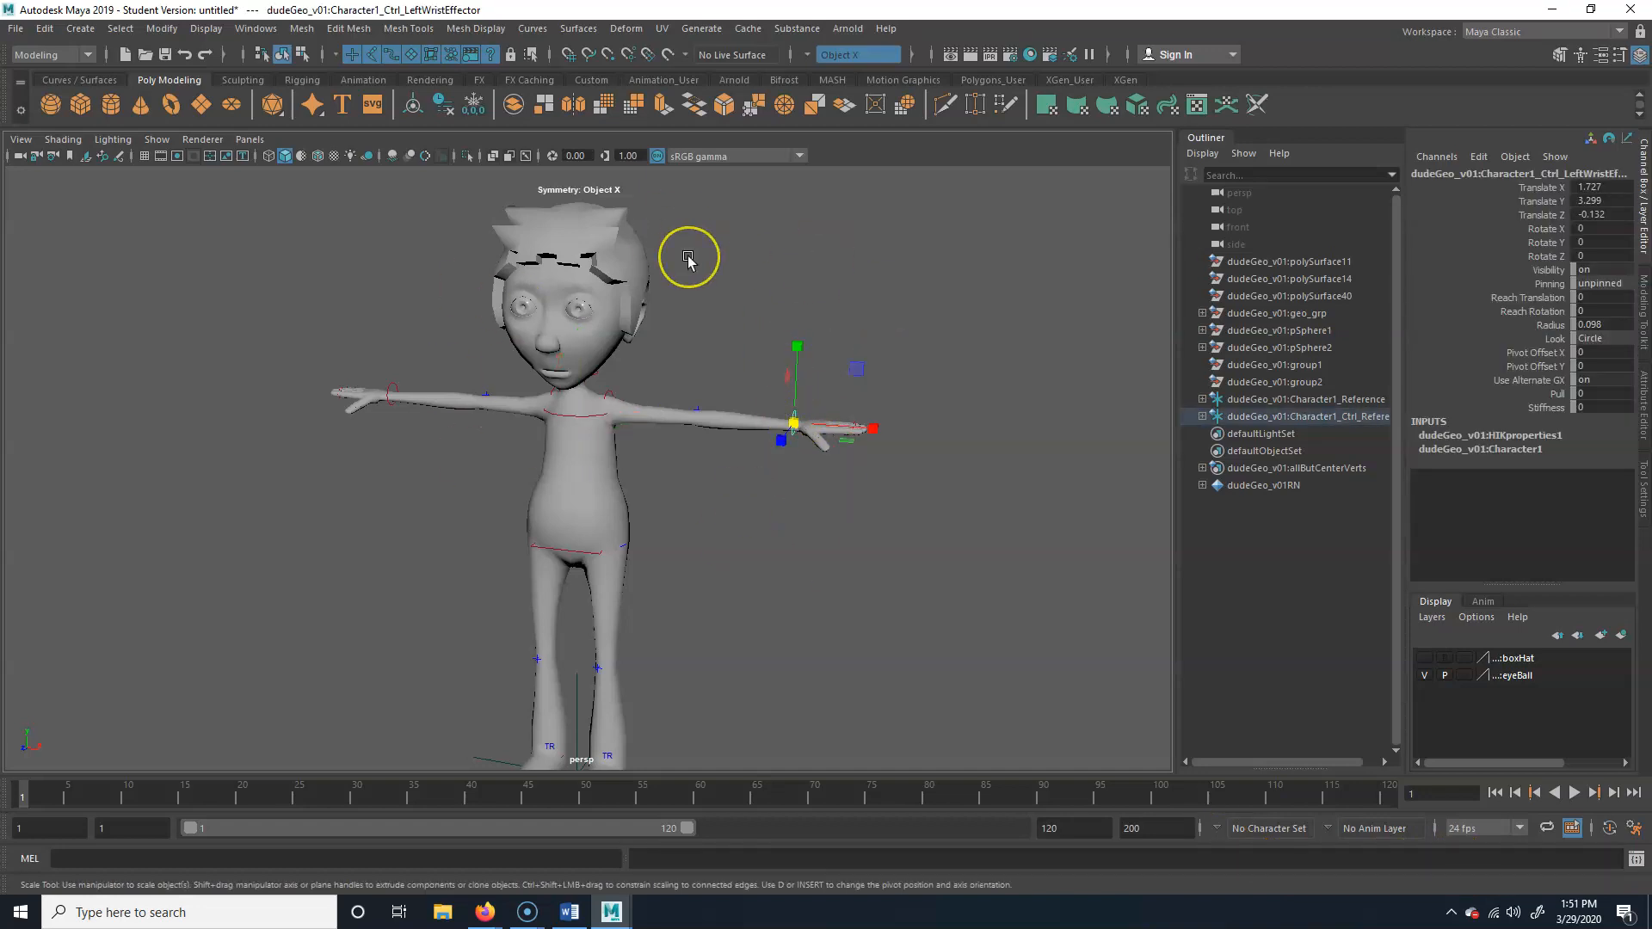
key("w")
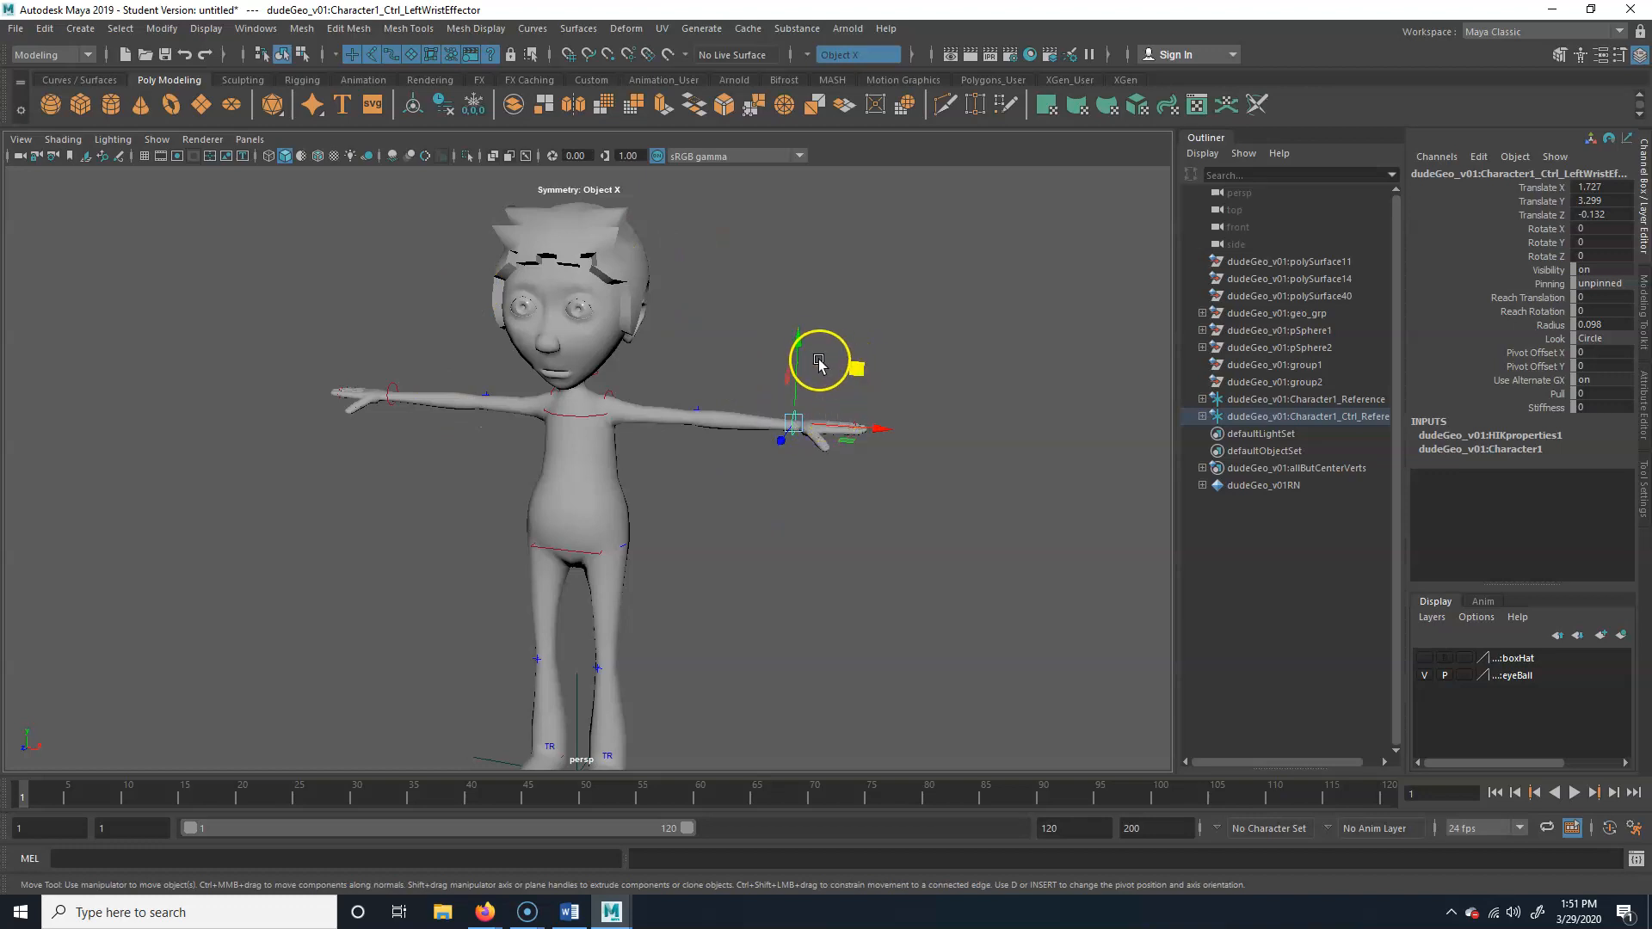
left_click(603, 269)
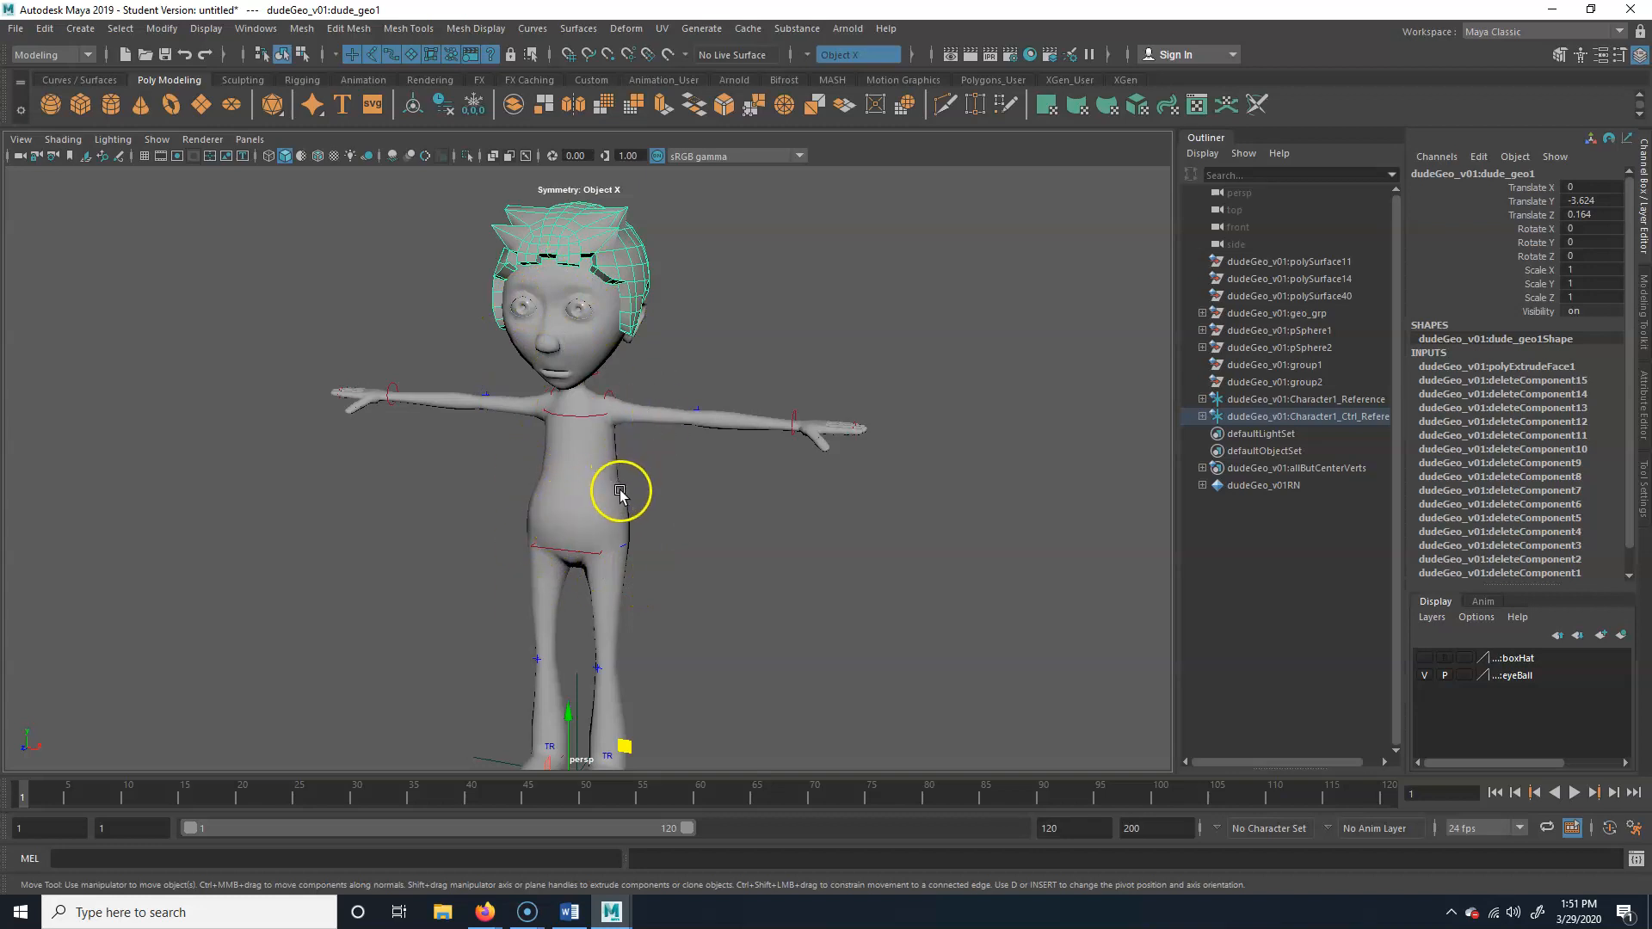
Examine the whole referenced character and its rig controls from several angles
key("alt+Tab")
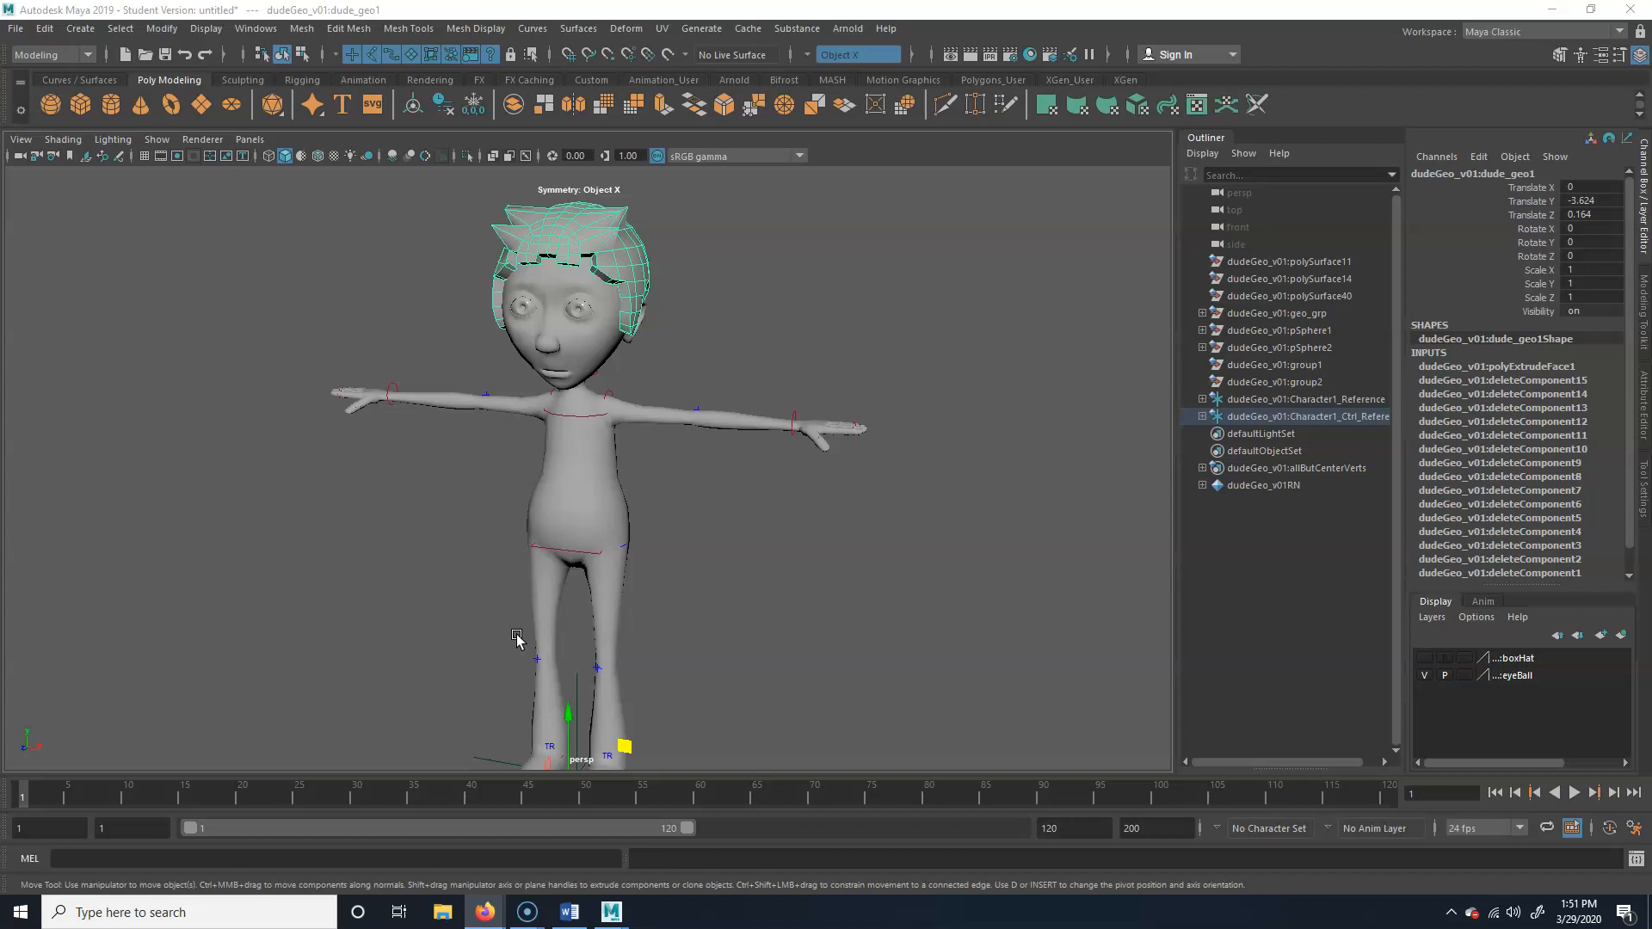
left_click_drag(720, 555, 804, 545, "alt")
right_click_drag(803, 545, 663, 530, "alt")
middle_click_drag(664, 530, 703, 501, "alt")
mouse_move(714, 503)
left_mouse_down("alt")
mouse_move(743, 503)
mouse_move(701, 528)
left_mouse_up("alt")
right_click_drag(700, 528, 723, 541, "alt")
middle_click_drag(723, 541, 736, 544, "alt")
right_click_drag(735, 544, 595, 535, "alt")
middle_click_drag(674, 503, 641, 531, "alt")
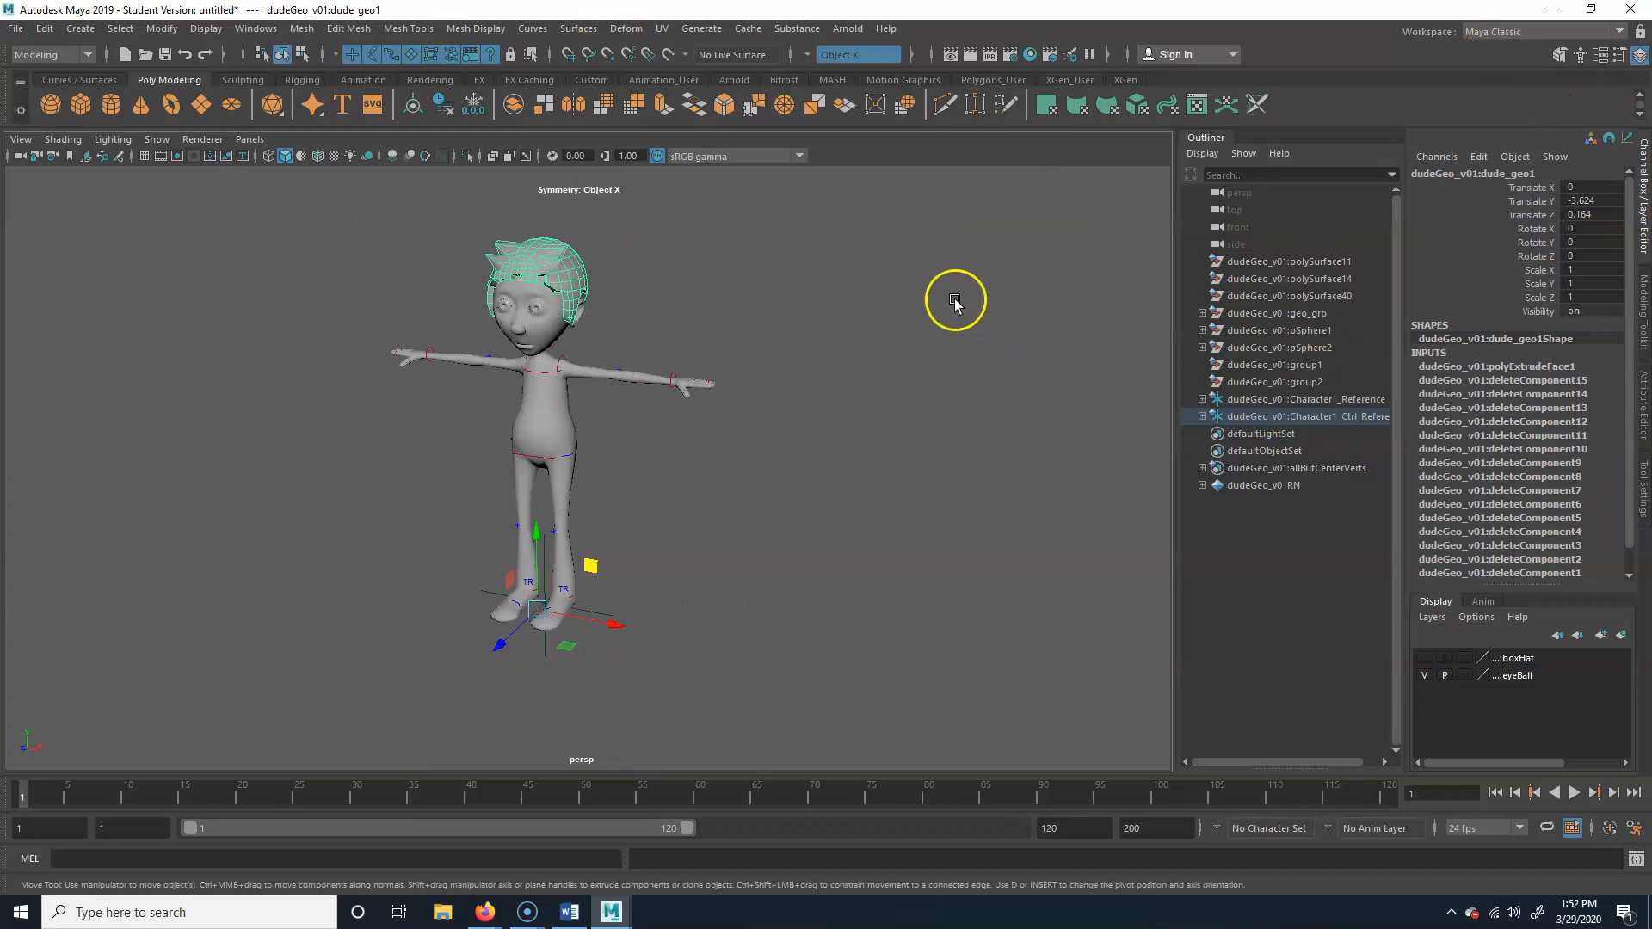
Close the Outliner and open the HumanIK character controls
left_click_drag(1213, 142, 1119, 181)
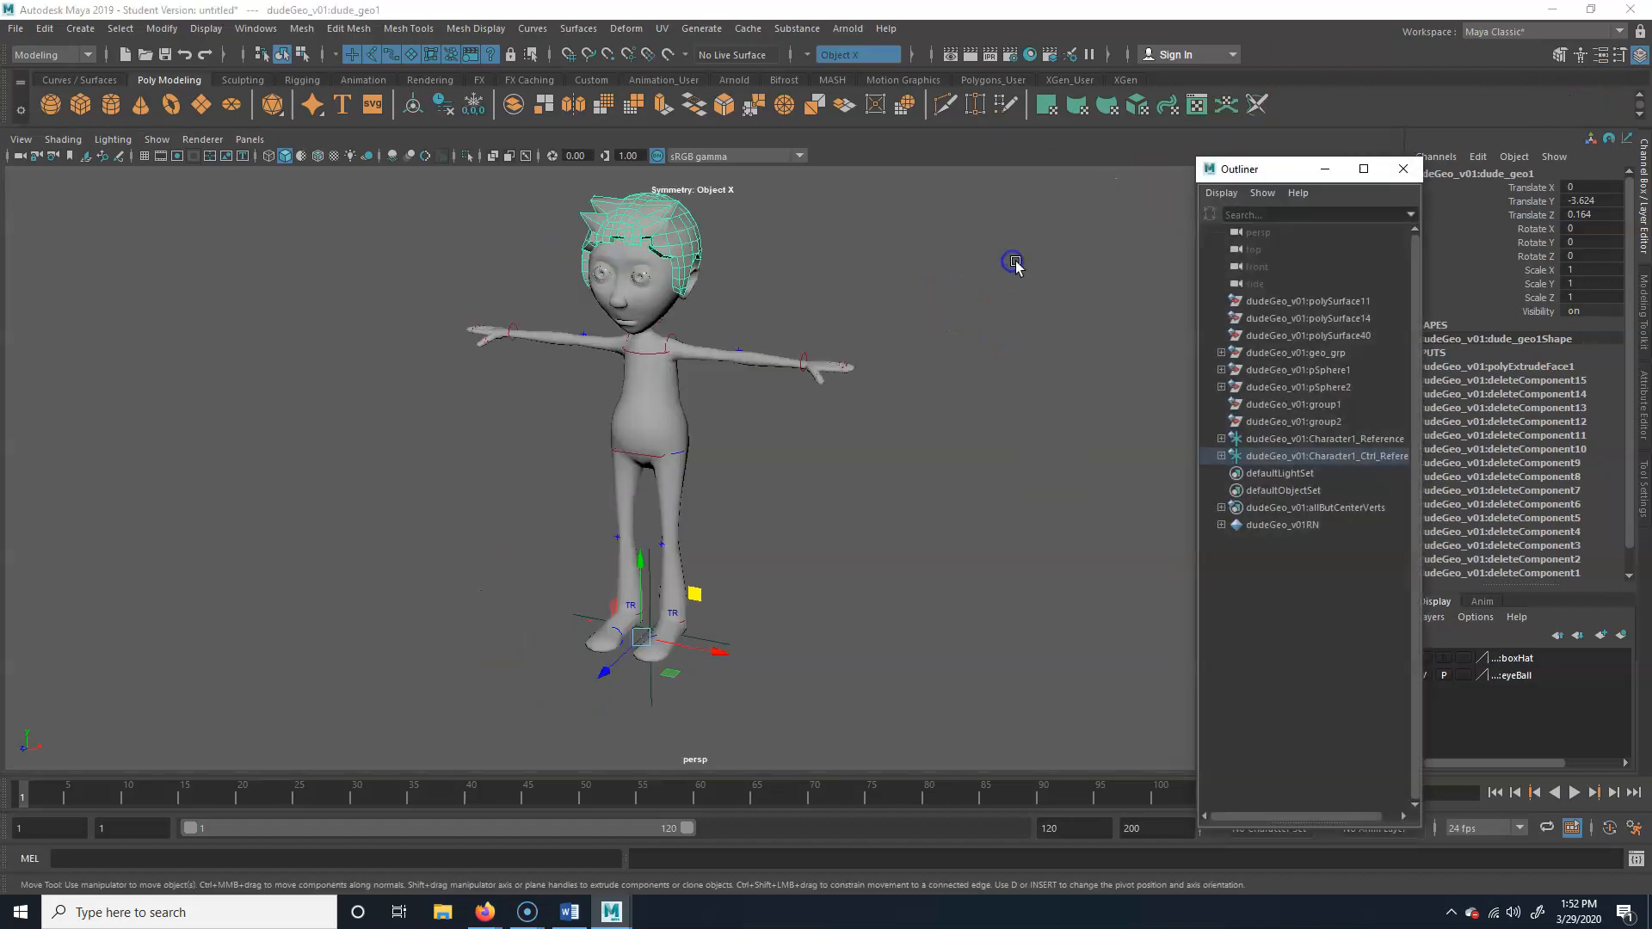
left_click(1405, 170)
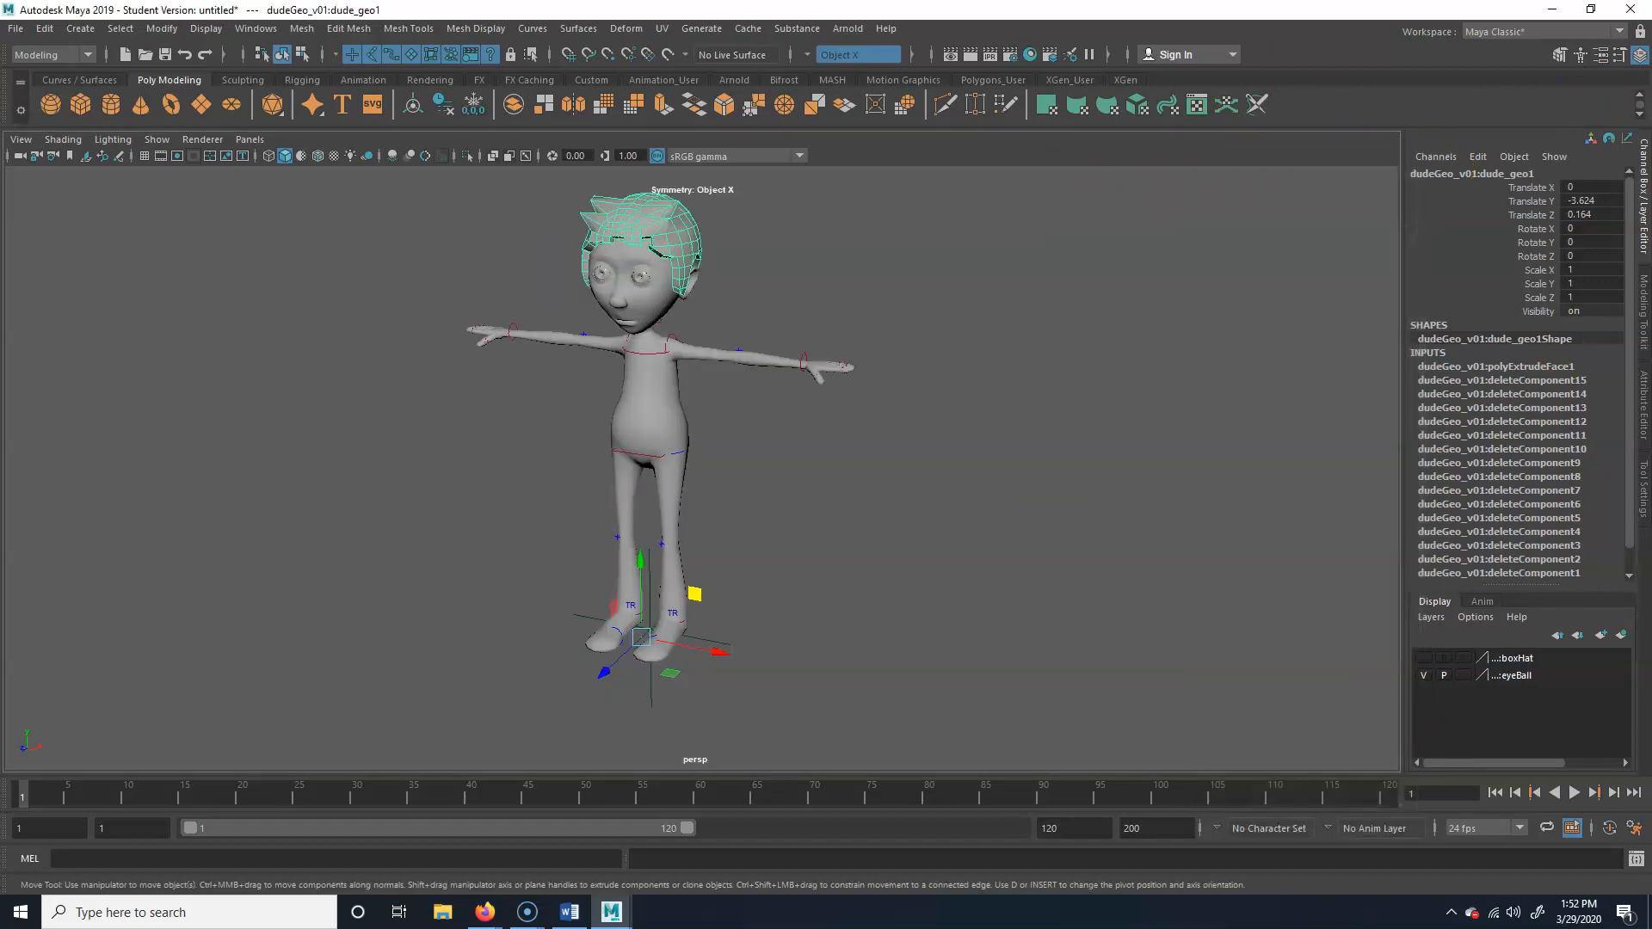
left_click(1584, 57)
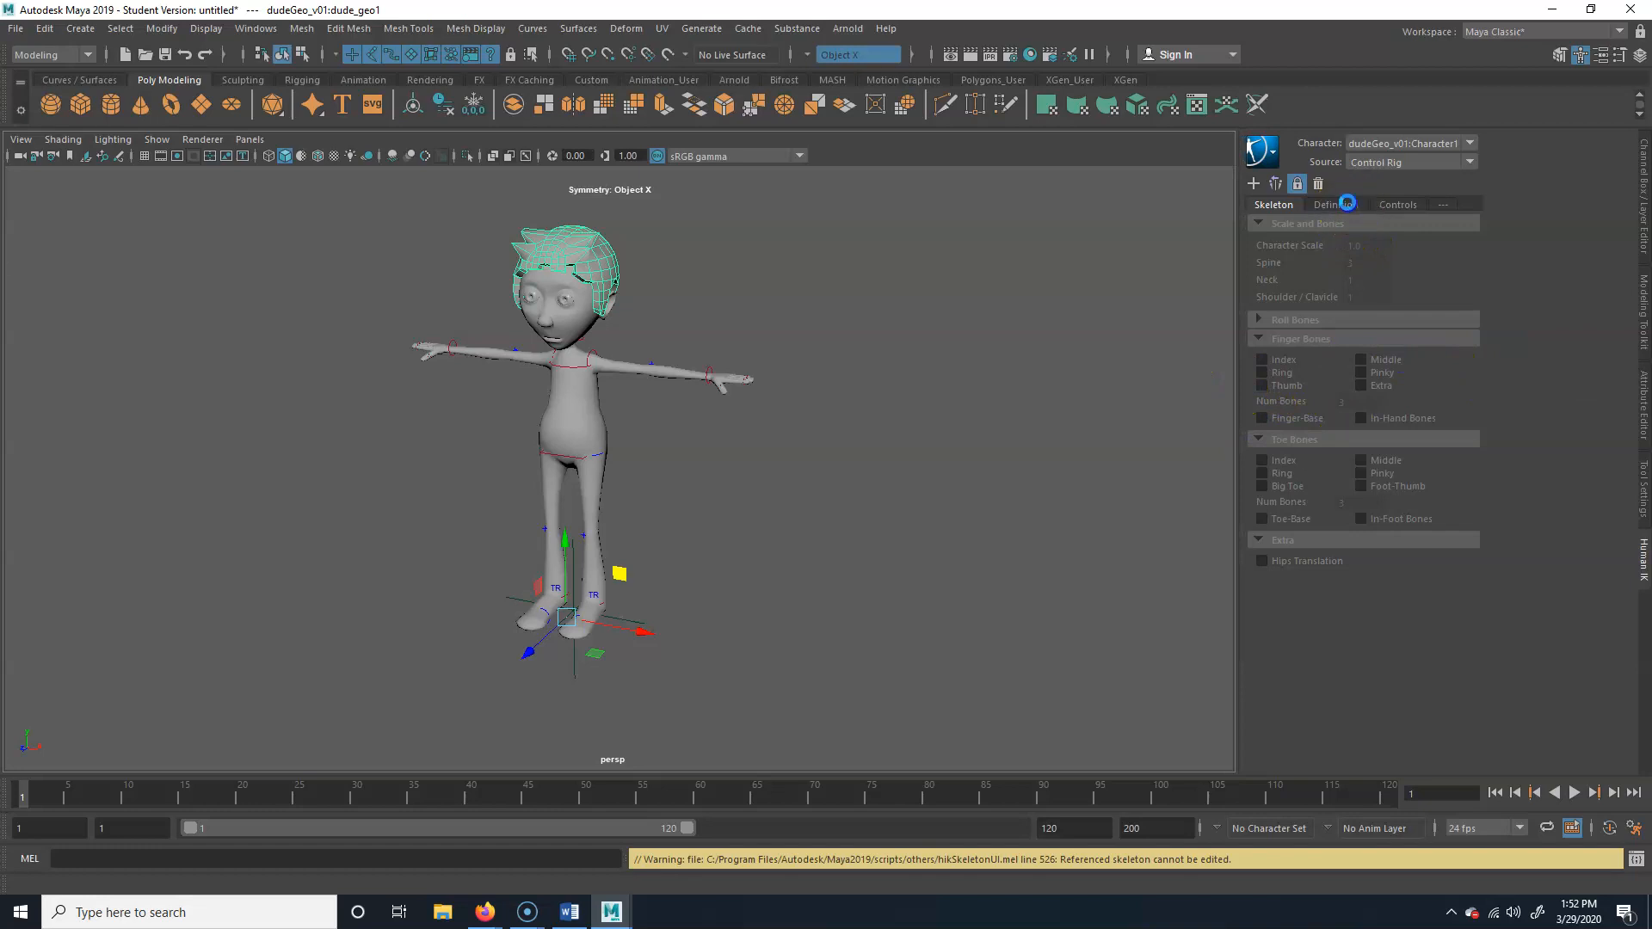
Display the character's HumanIK control figure, switch the rig to Selection mode, and deselect the hair
left_click(1347, 204)
left_click(1380, 206)
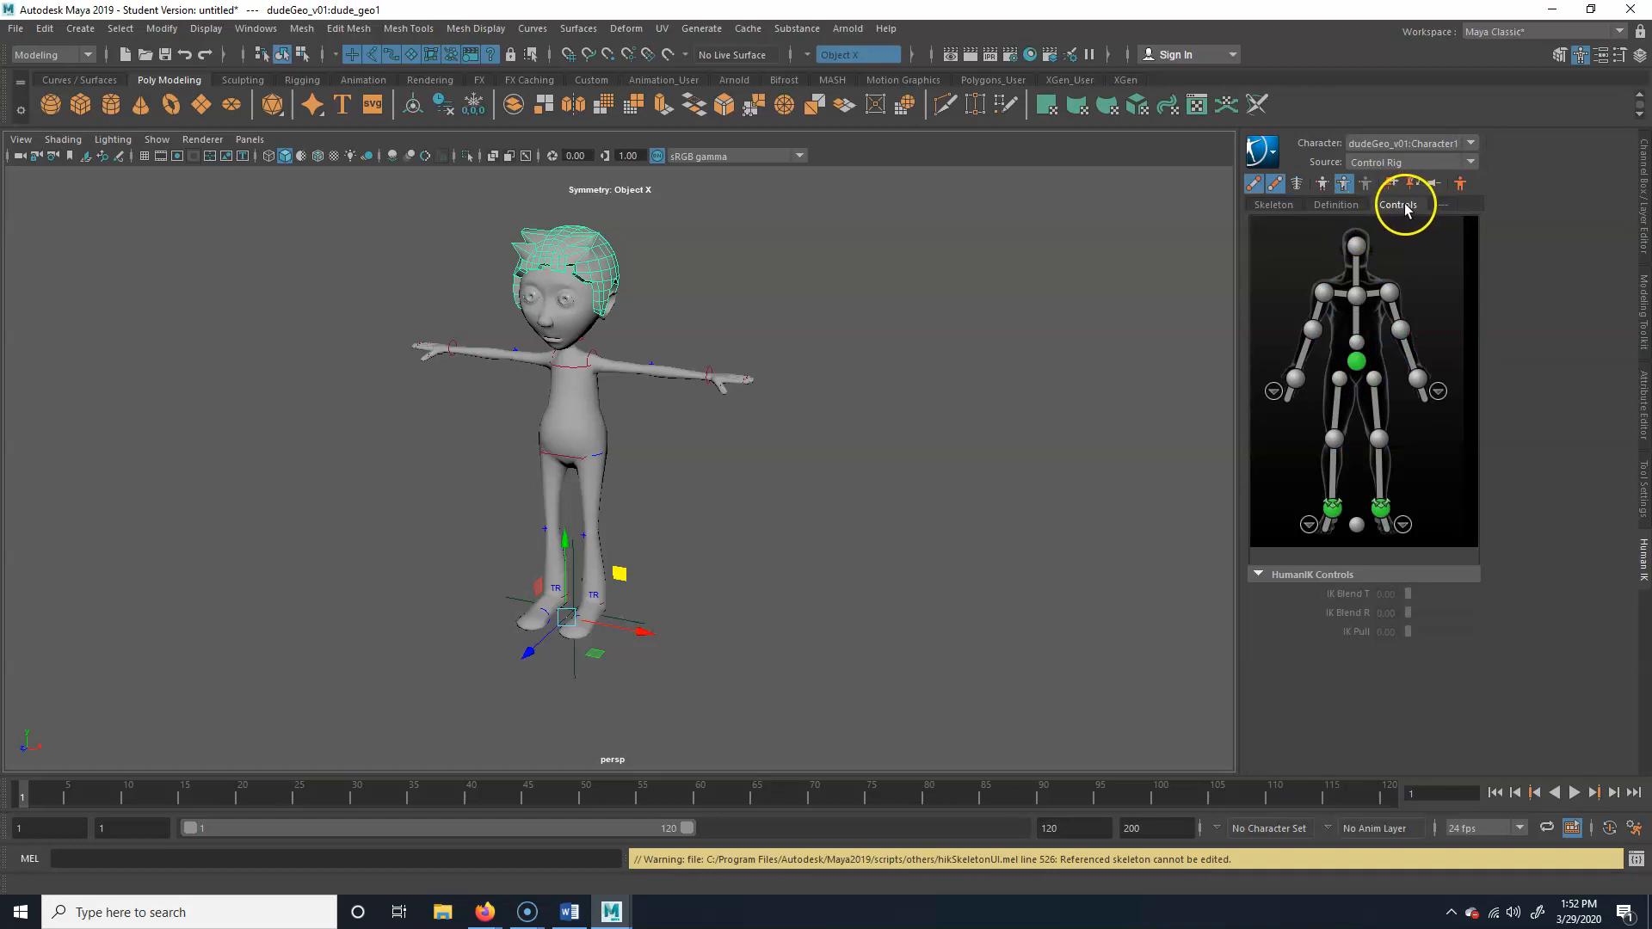
left_click(1366, 182)
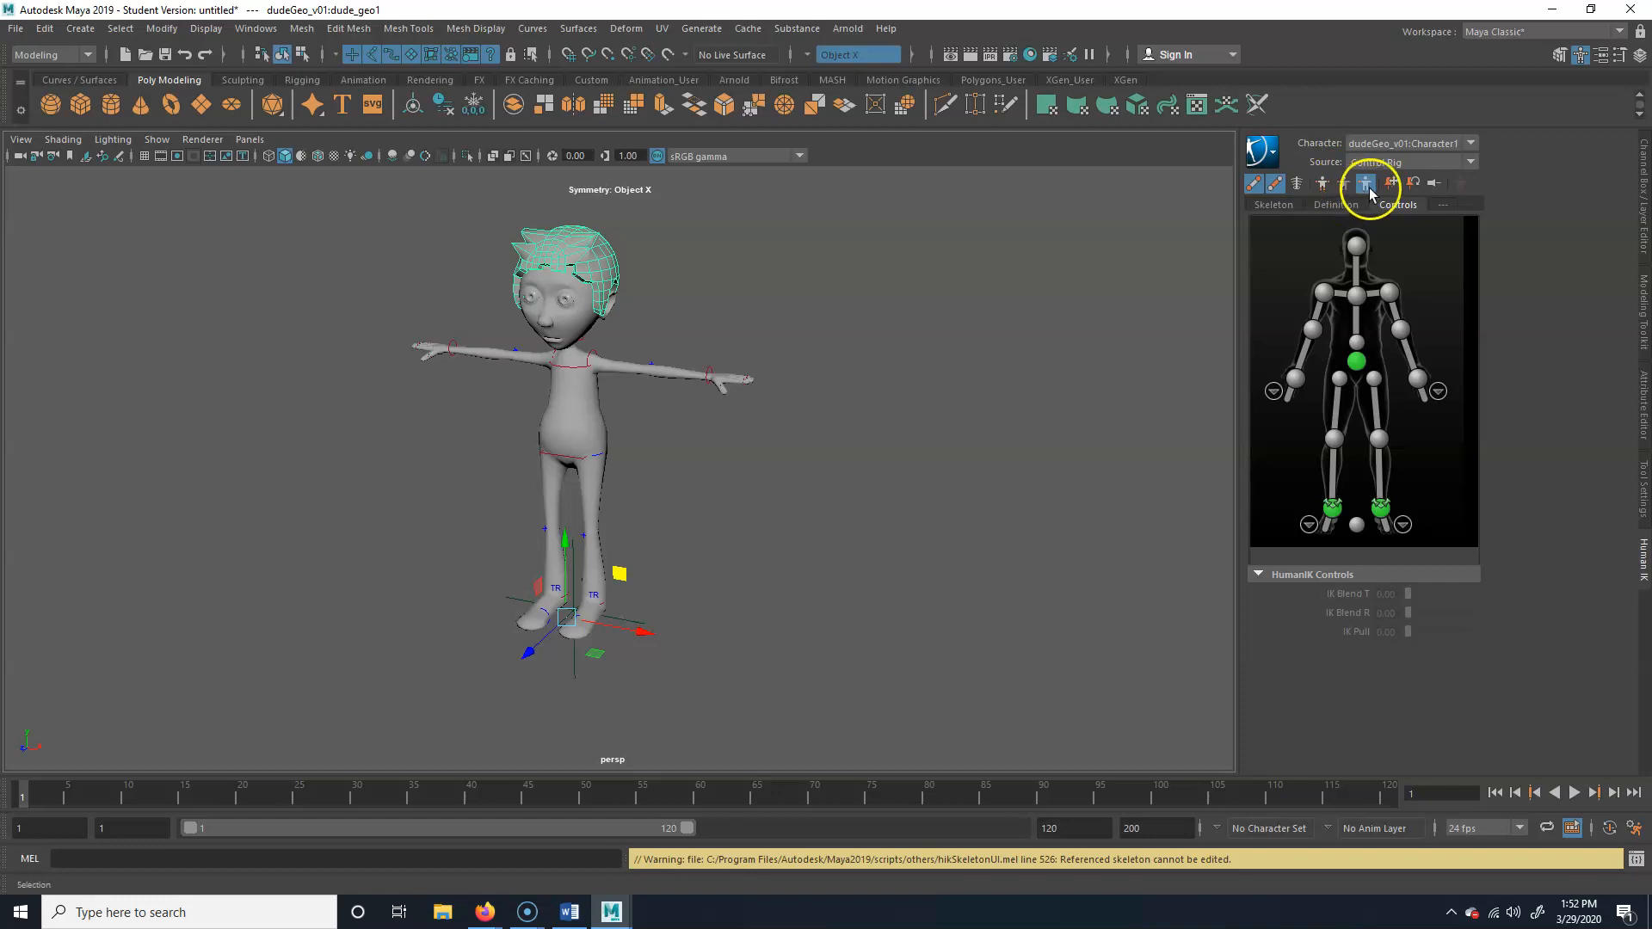
left_click(738, 519)
right_click_drag(641, 522, 533, 537, "alt")
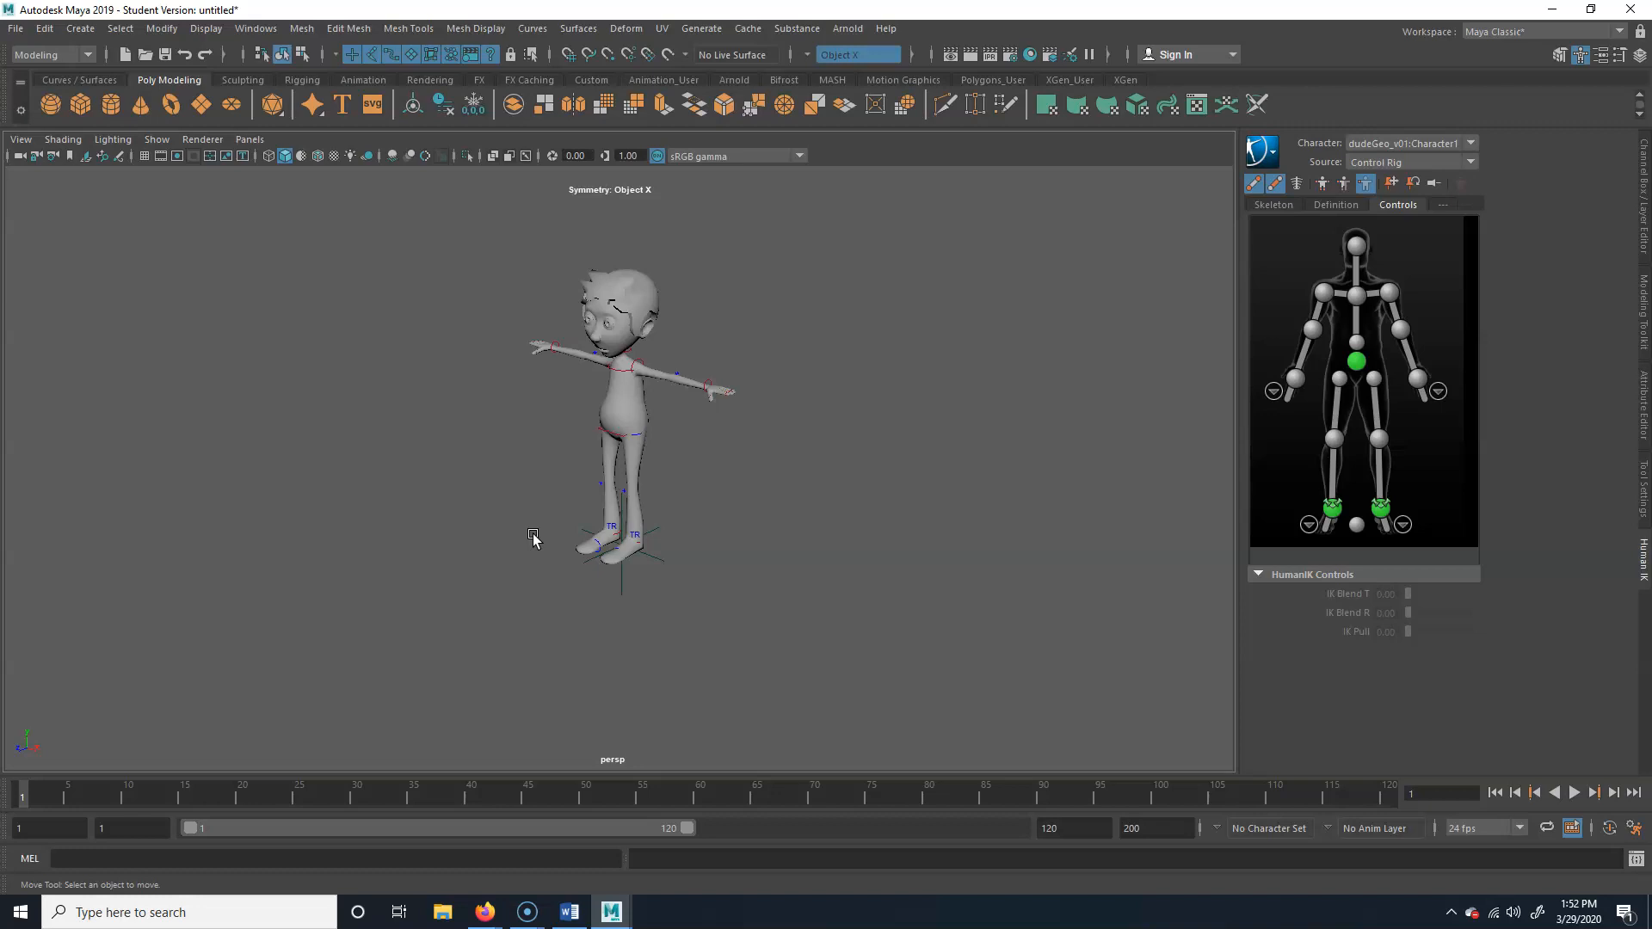
Choose 24 fps x 1 as the playback speed in the Time Slider preferences and save them
left_click(1635, 830)
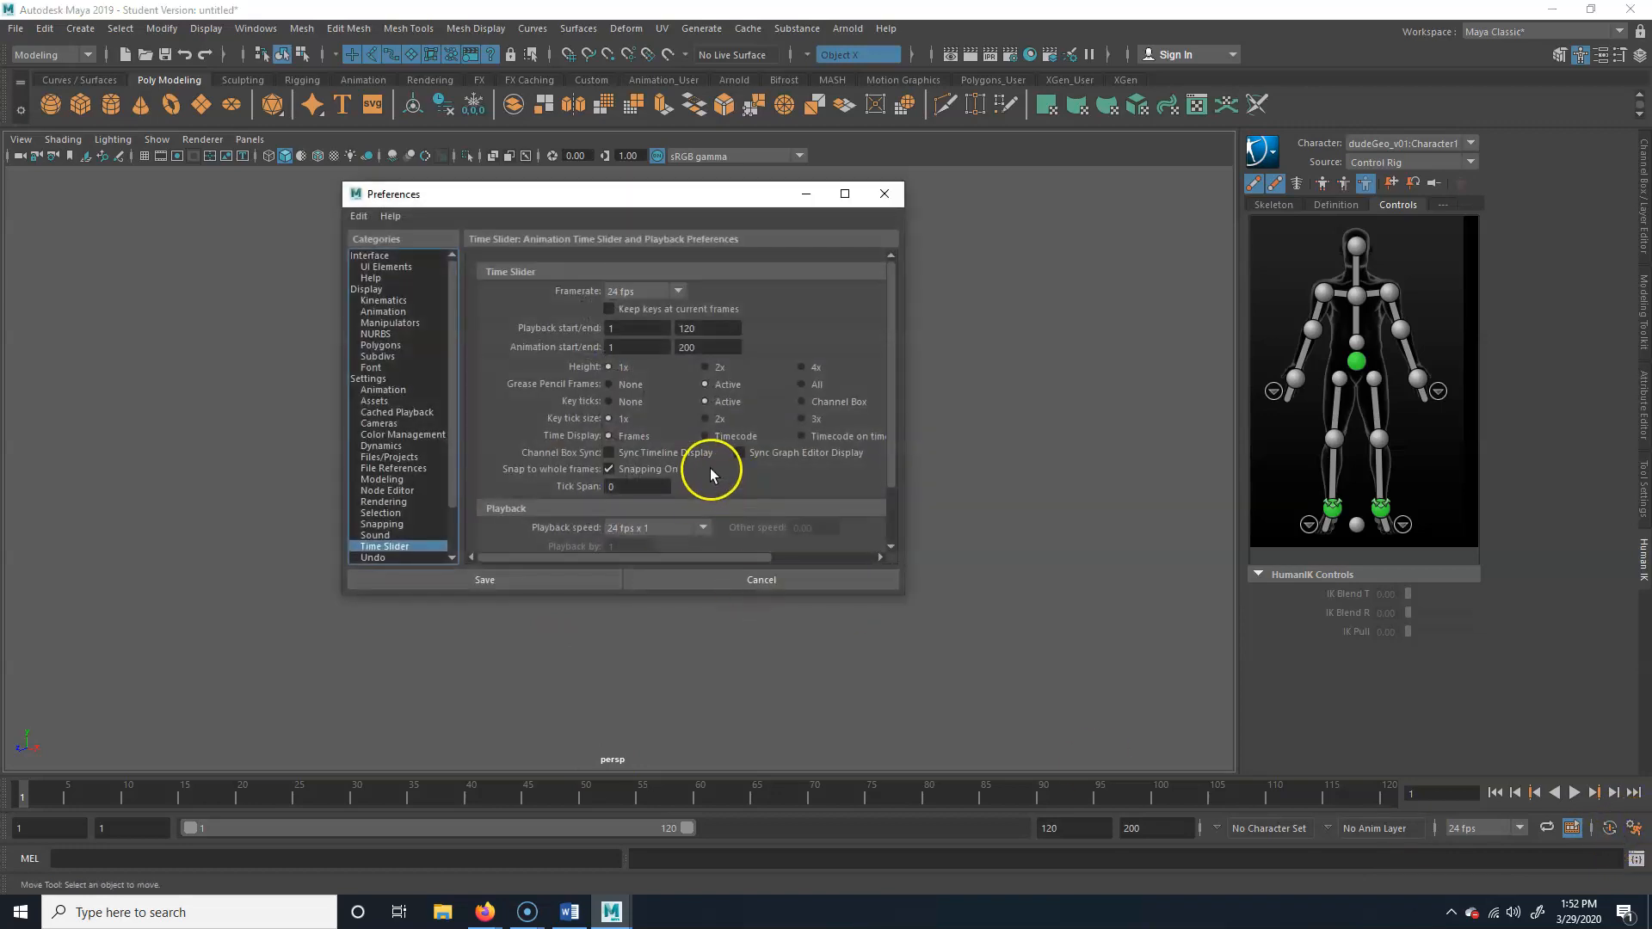
scroll(710, 468, "down", 2)
left_click(678, 460)
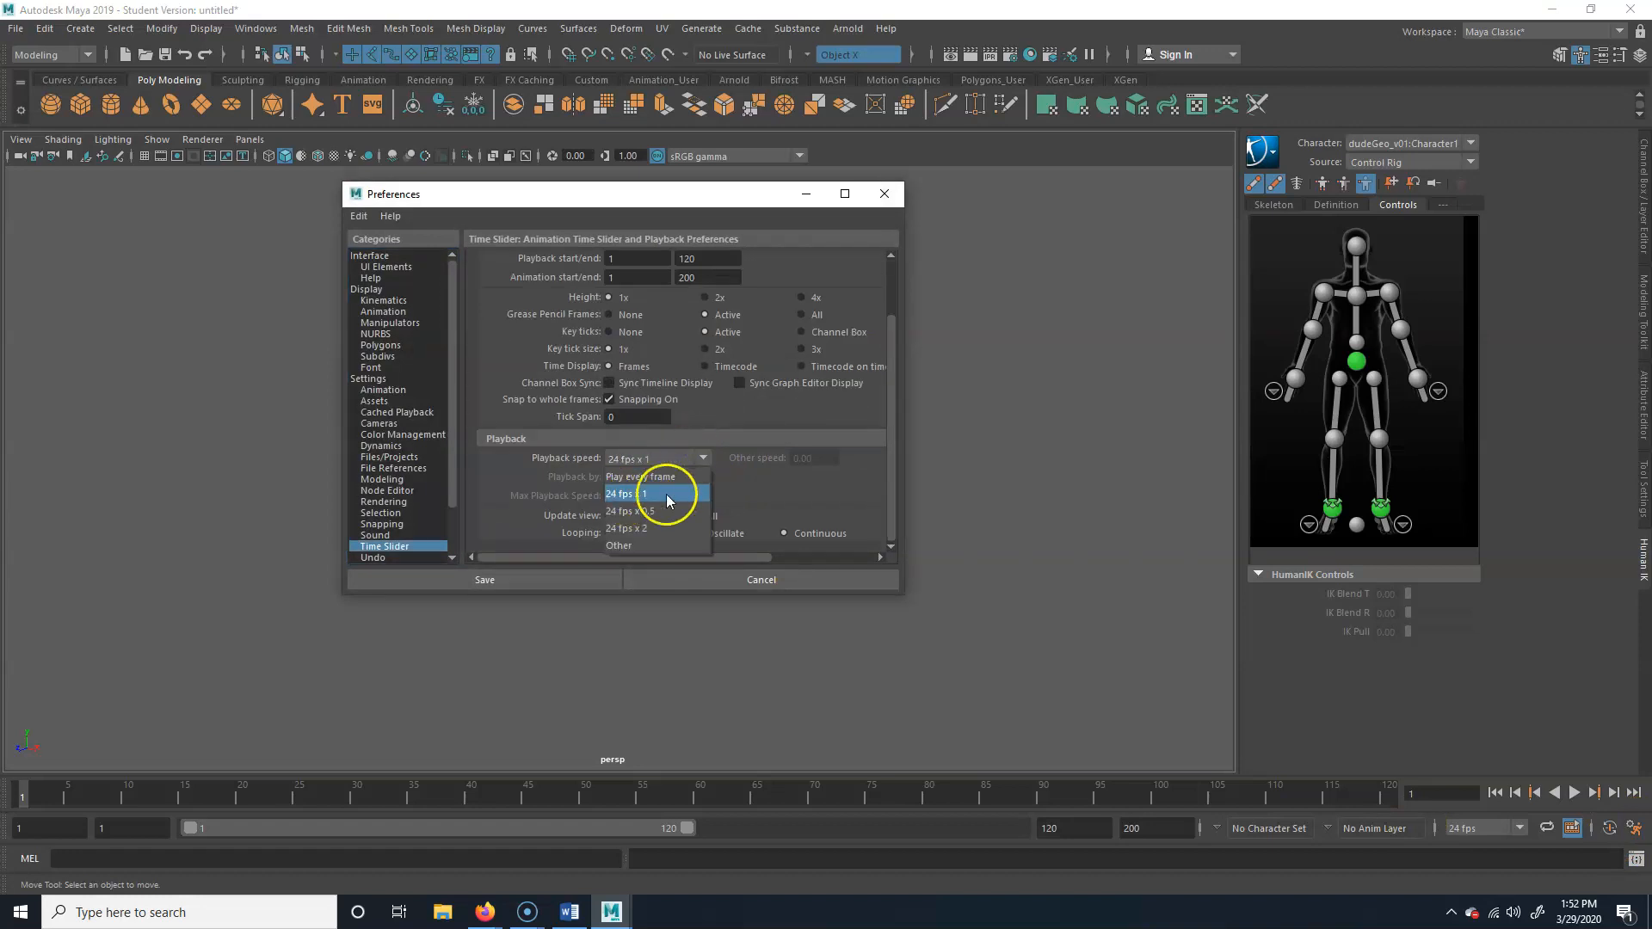
left_click(659, 491)
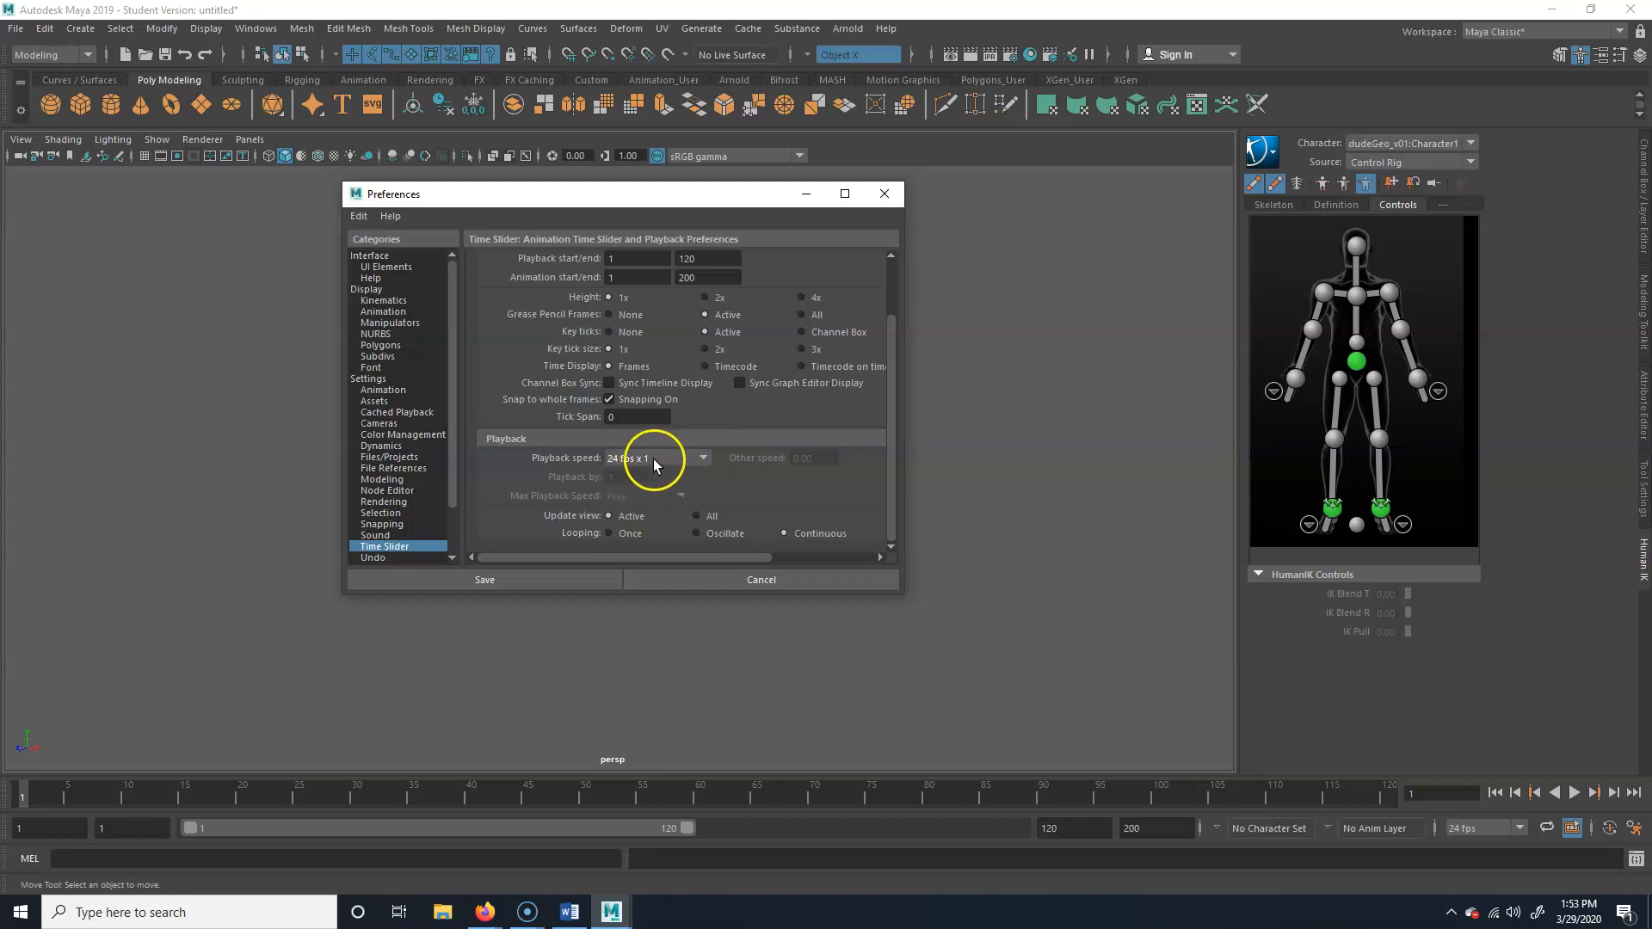
left_click(534, 581)
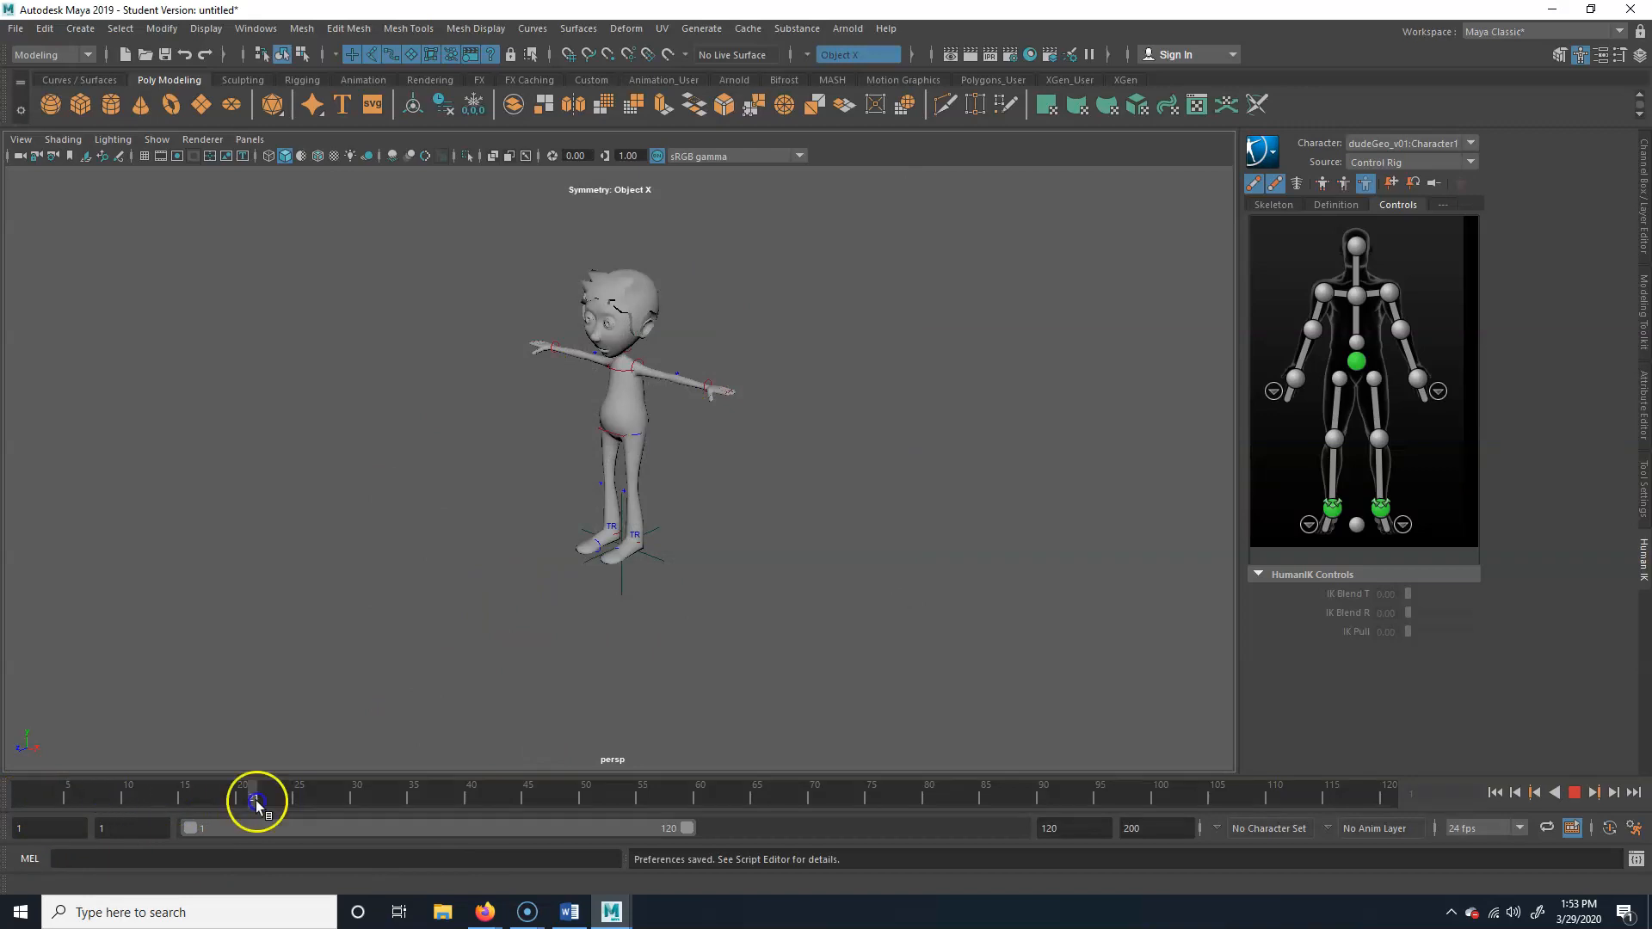
Try out the timeline by scrubbing frames and shifting the playback range to 81–200 and back to 1–120
left_click_drag(255, 800, 23, 802)
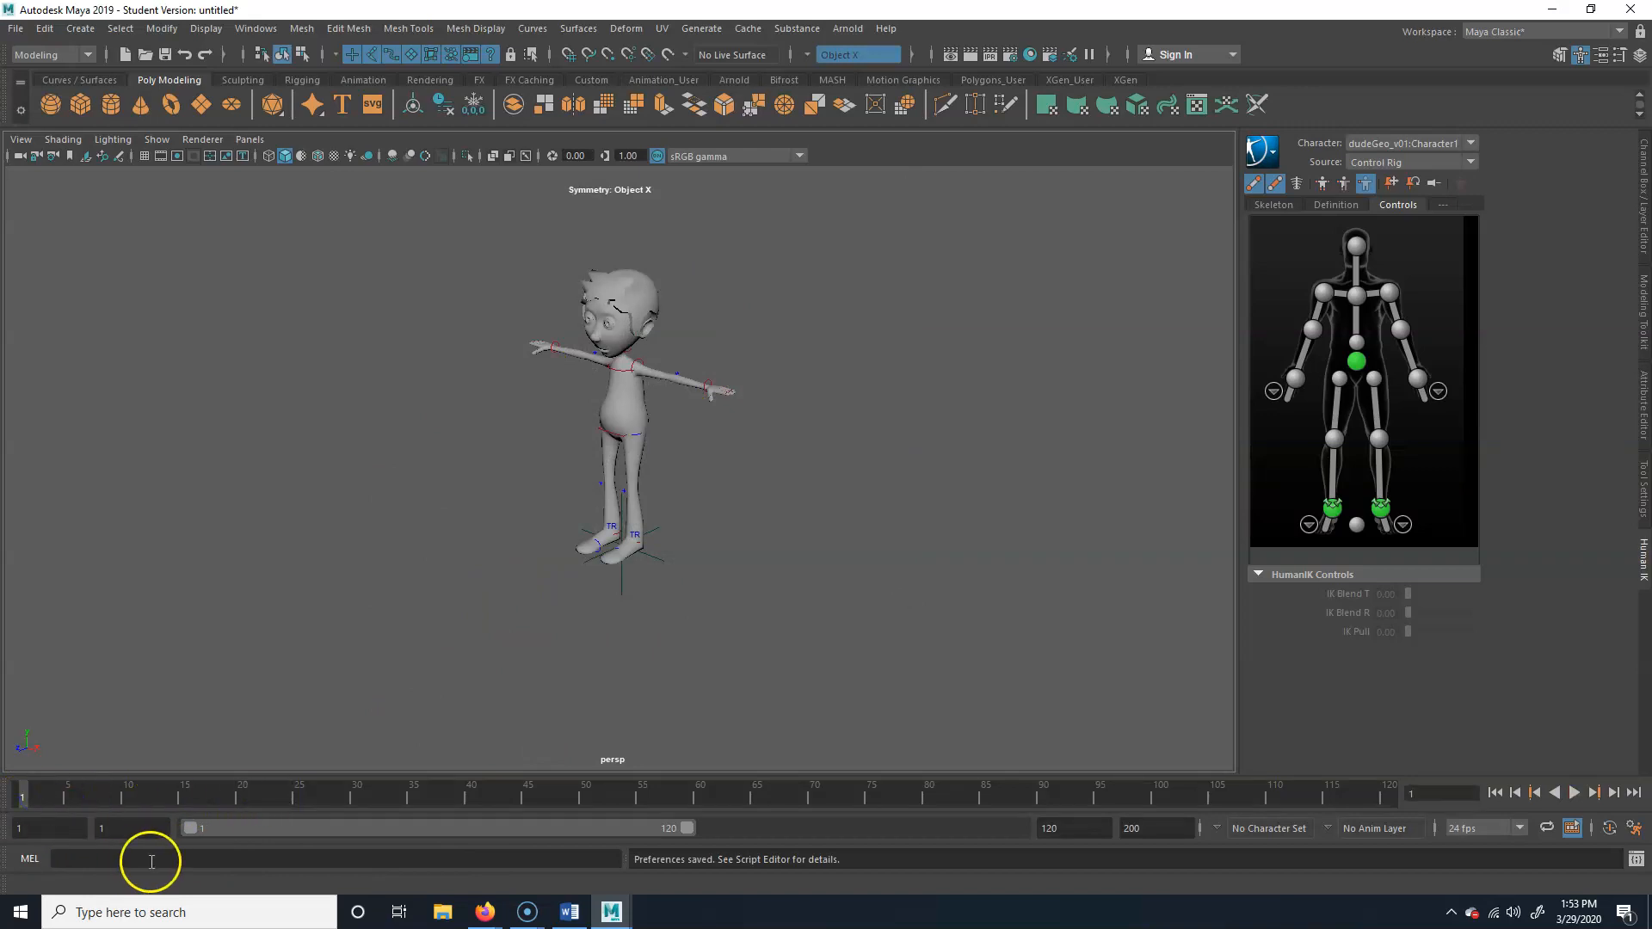
left_click(43, 832)
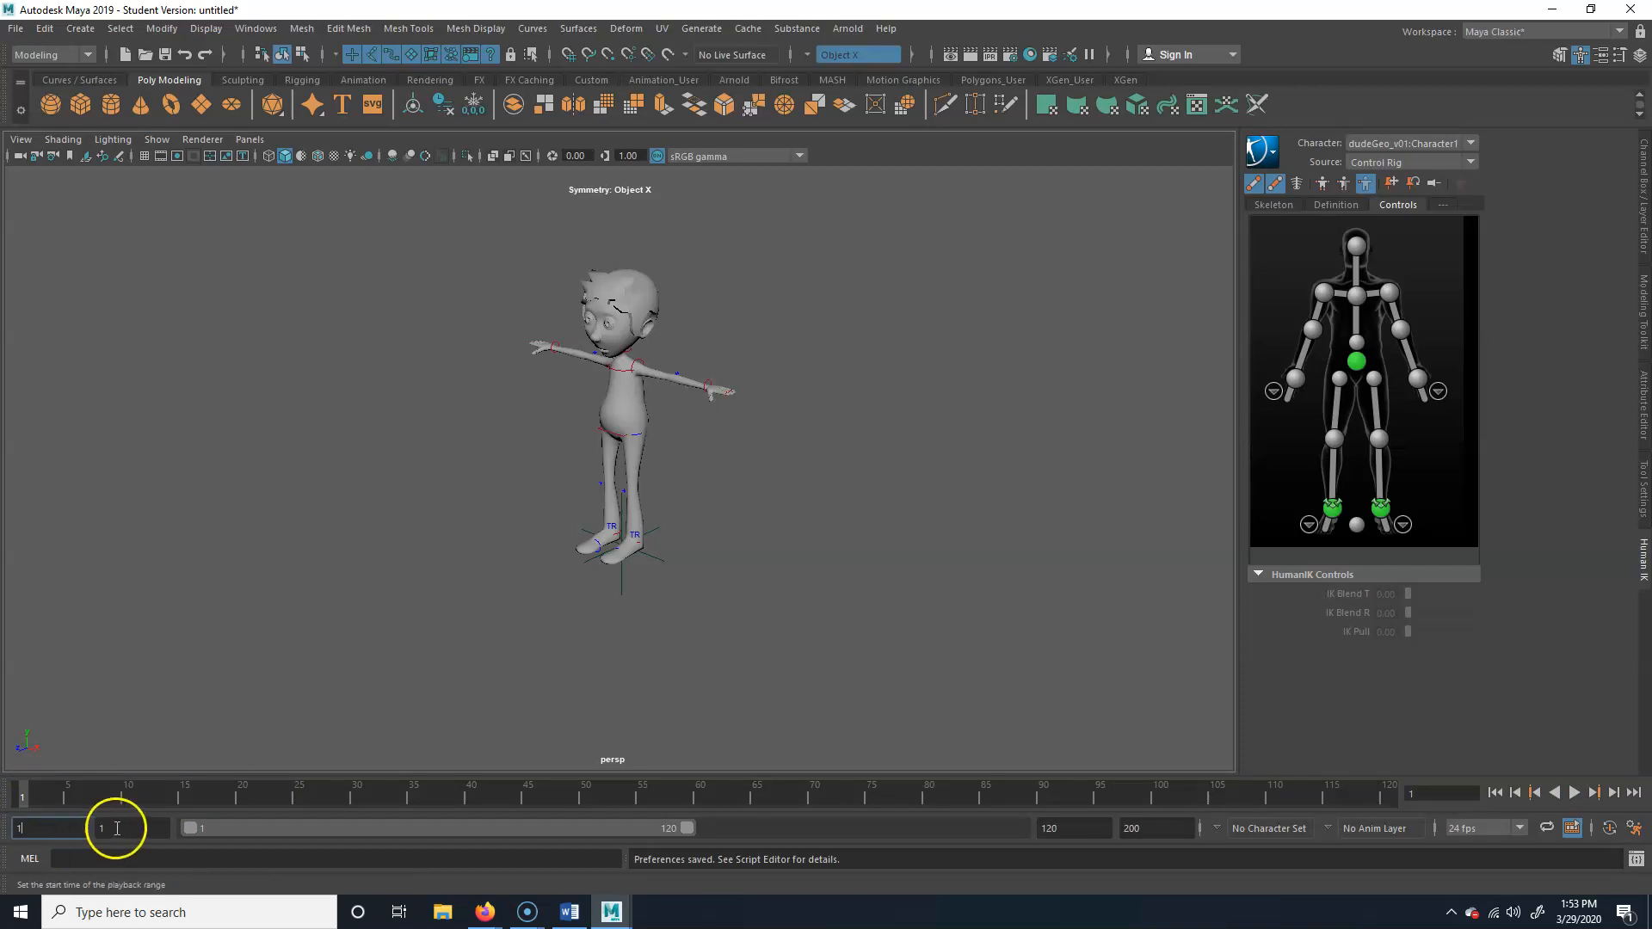
left_click_drag(269, 827, 235, 828)
left_click(1151, 829)
left_click_drag(666, 831, 1043, 827)
left_click_drag(115, 826, 83, 828)
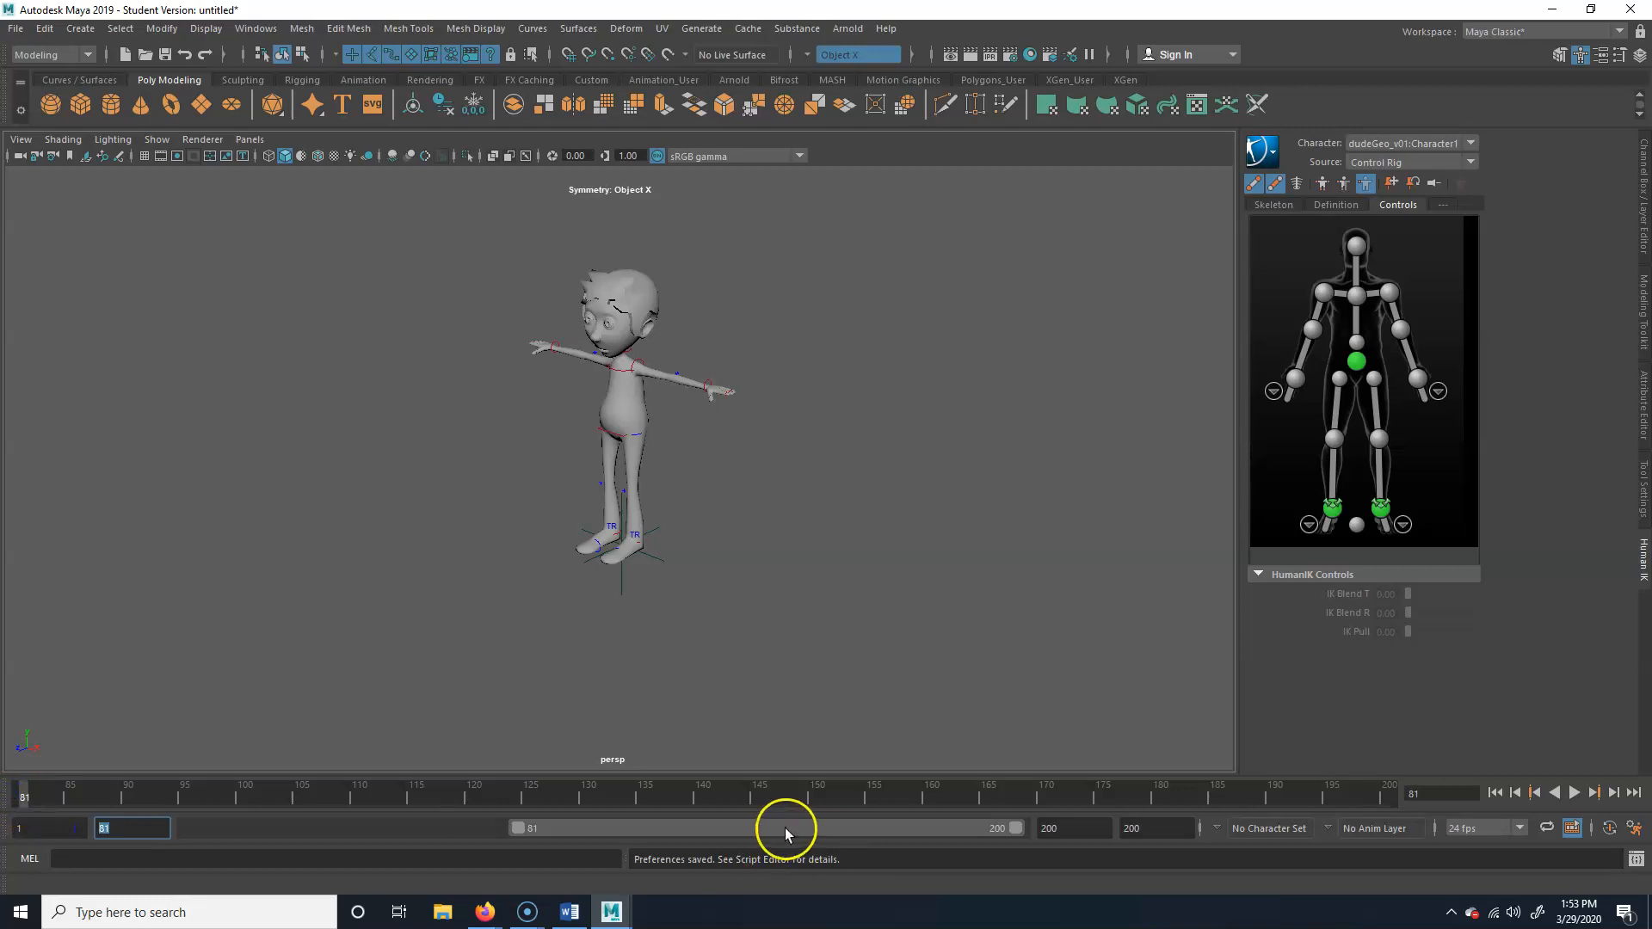
left_click_drag(785, 827, 350, 827)
left_click(35, 800)
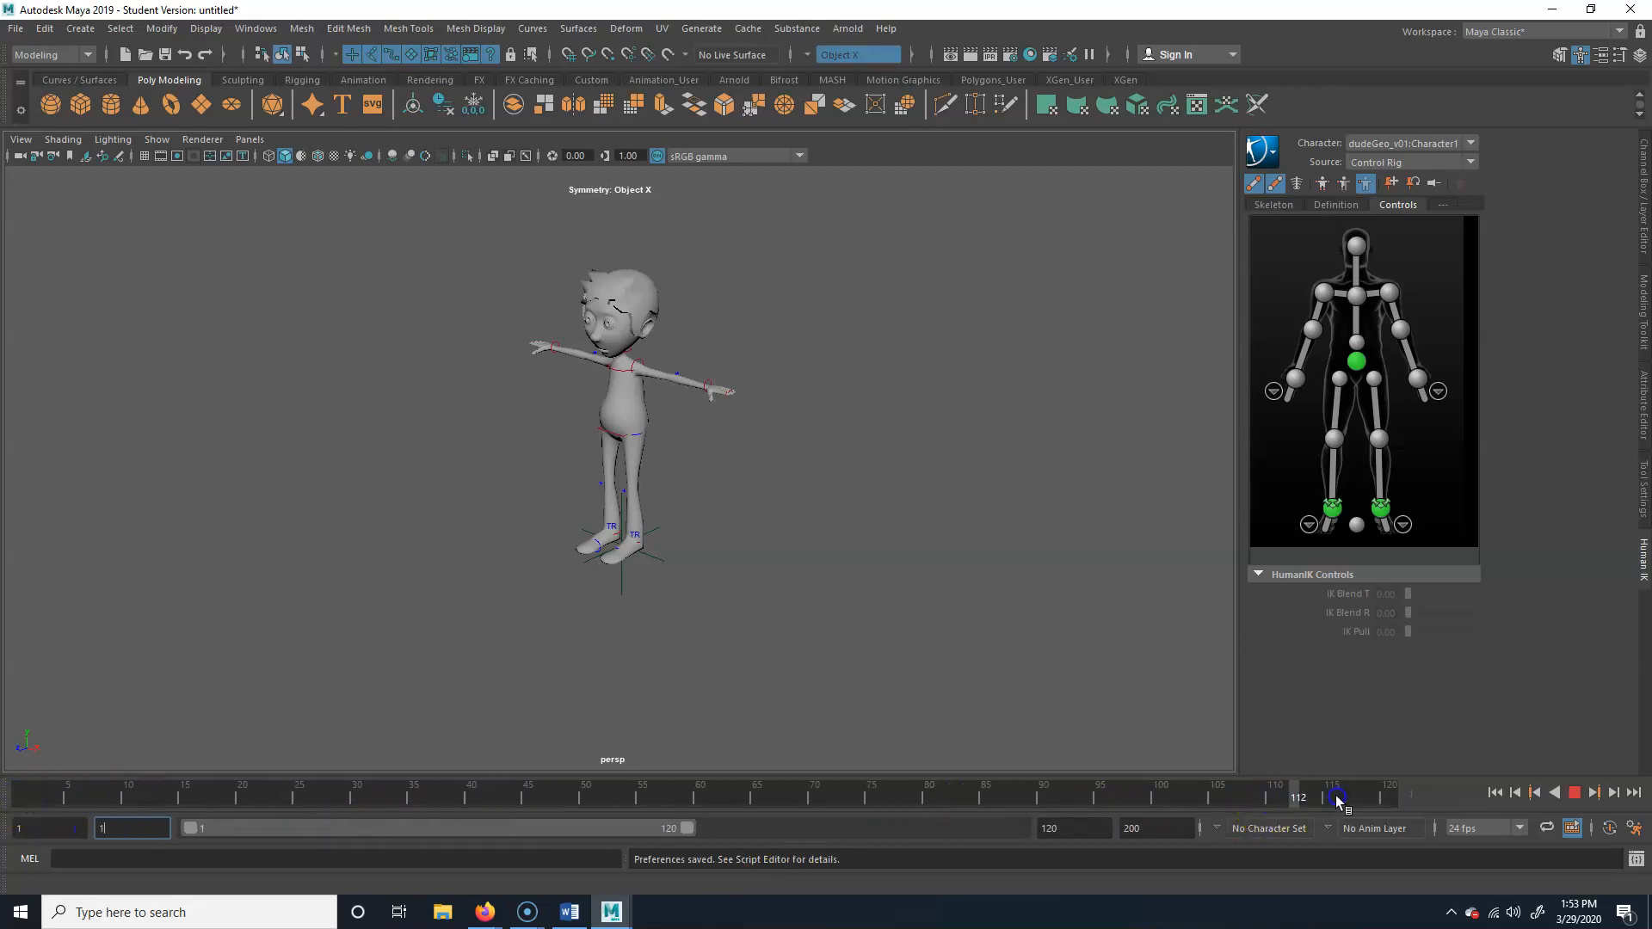
left_click(1387, 793)
Set the animation end frame to 500 and stretch the playback range to frames 1–300
left_click_drag(686, 833, 594, 828)
double_click(1161, 826)
type("500")
key("Return")
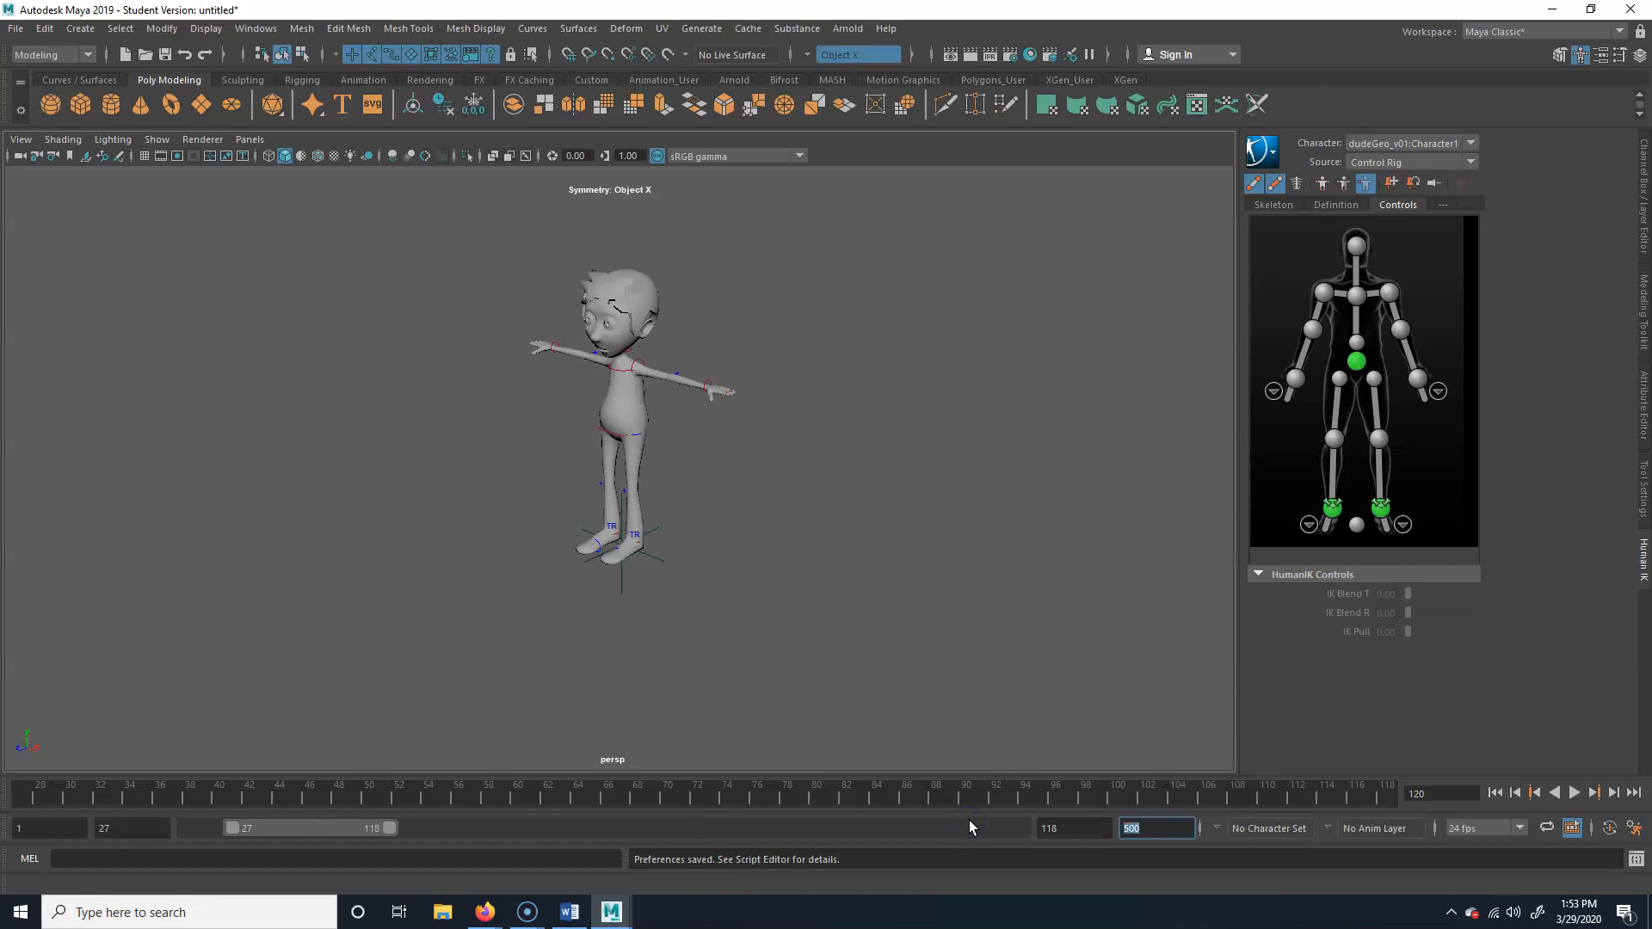
left_click_drag(393, 830, 534, 827)
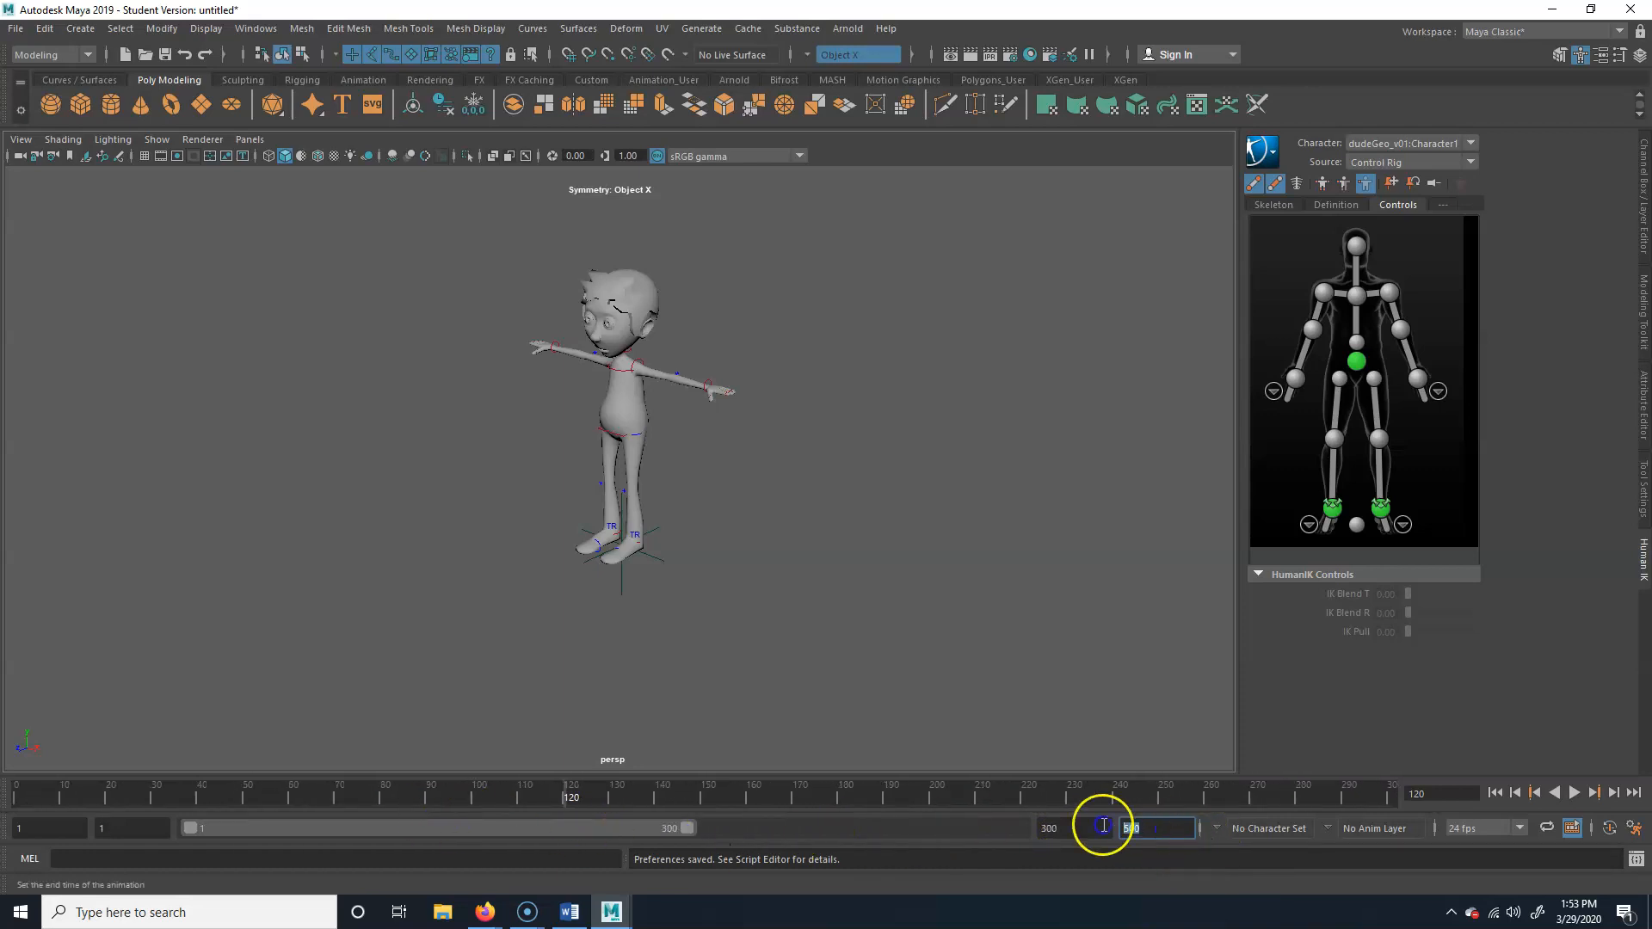
Set the animation end frame to 200 and shorten the playback range to frames 1–162
type("0")
key("Return")
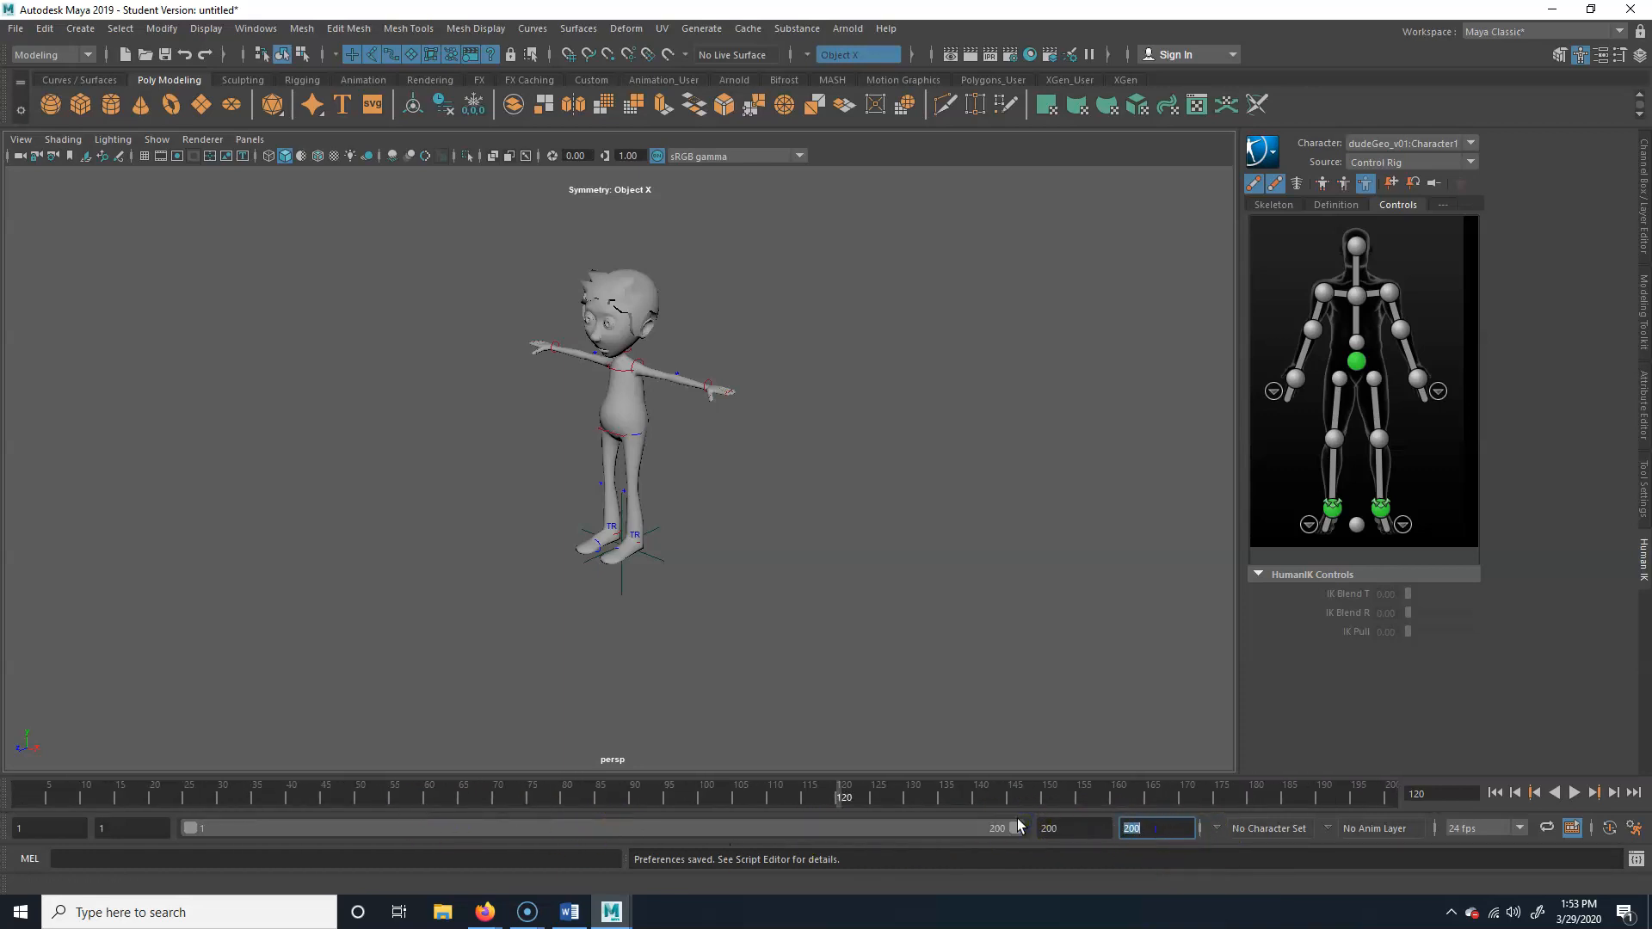
left_click_drag(1012, 828, 858, 829)
left_click(1158, 822)
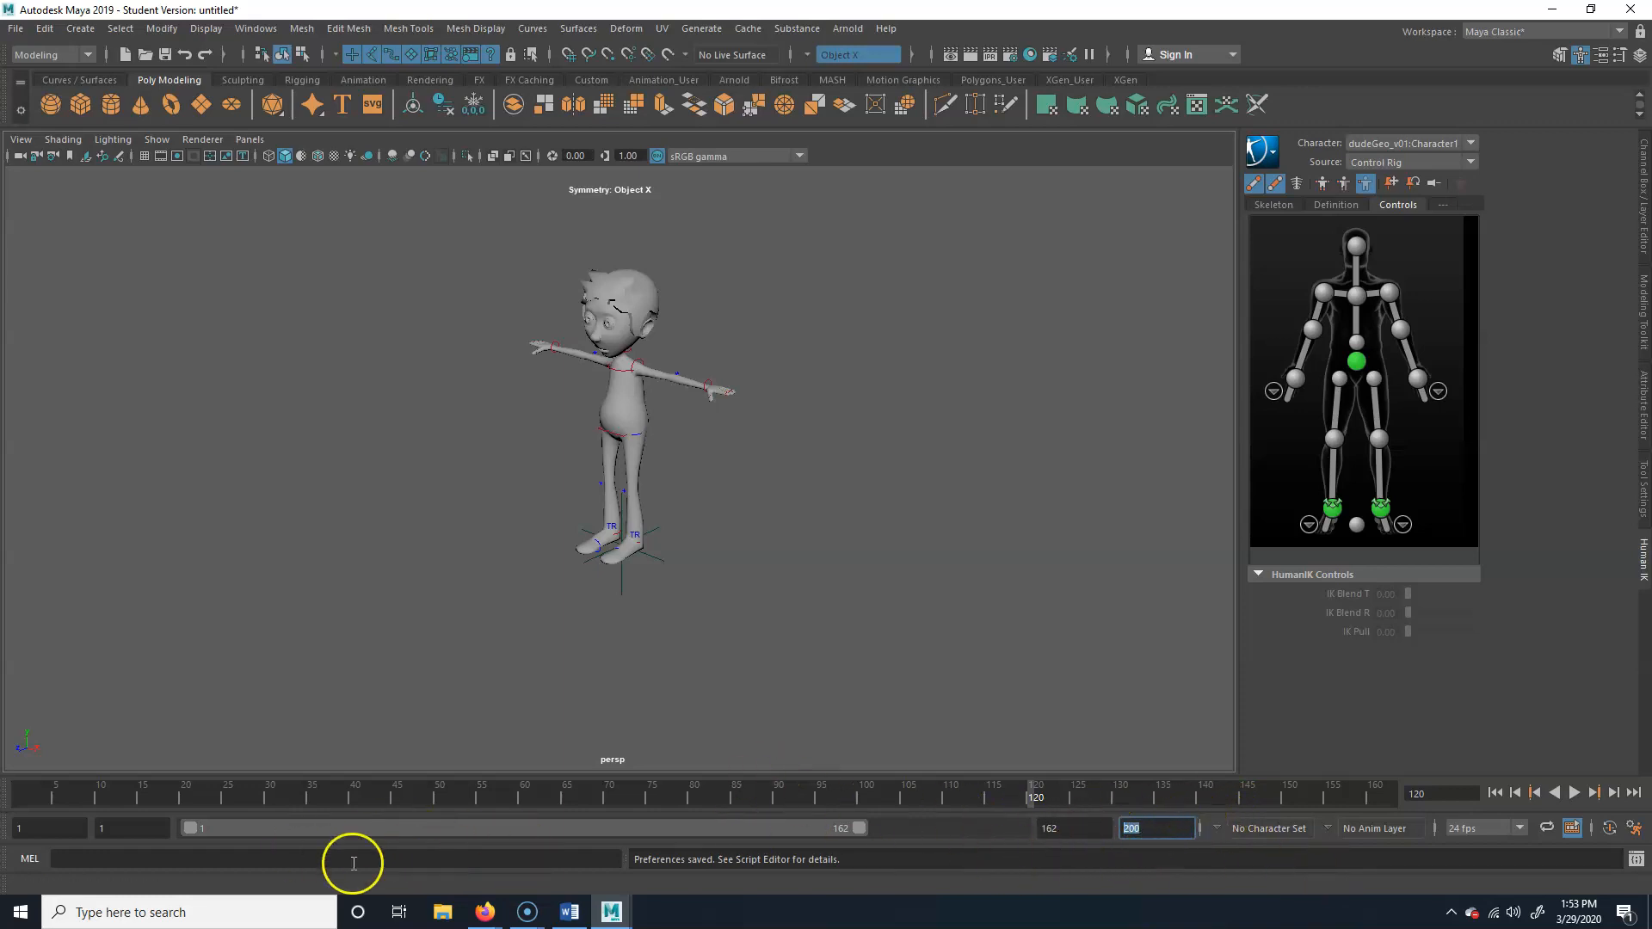
Set the playback range's end frame to 24
left_click_drag(859, 828, 555, 828)
left_click(131, 827)
left_click(1075, 828)
type("24")
key("Return")
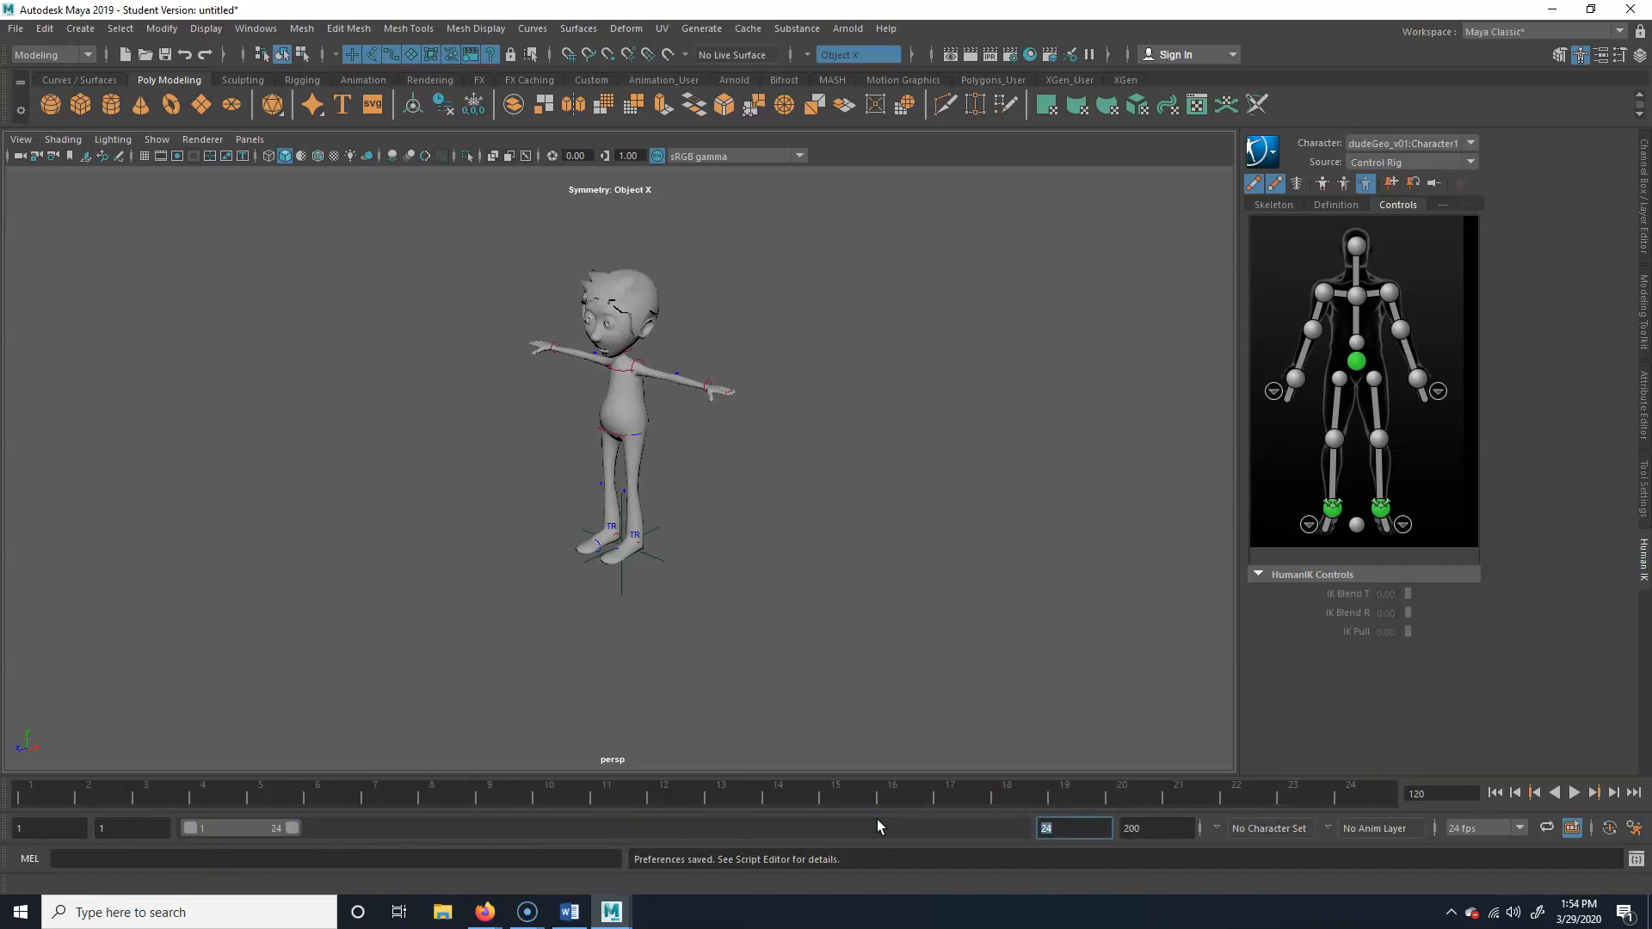
Play back the shortened range, stop it, and return the current time to frame 1
key("alt+v")
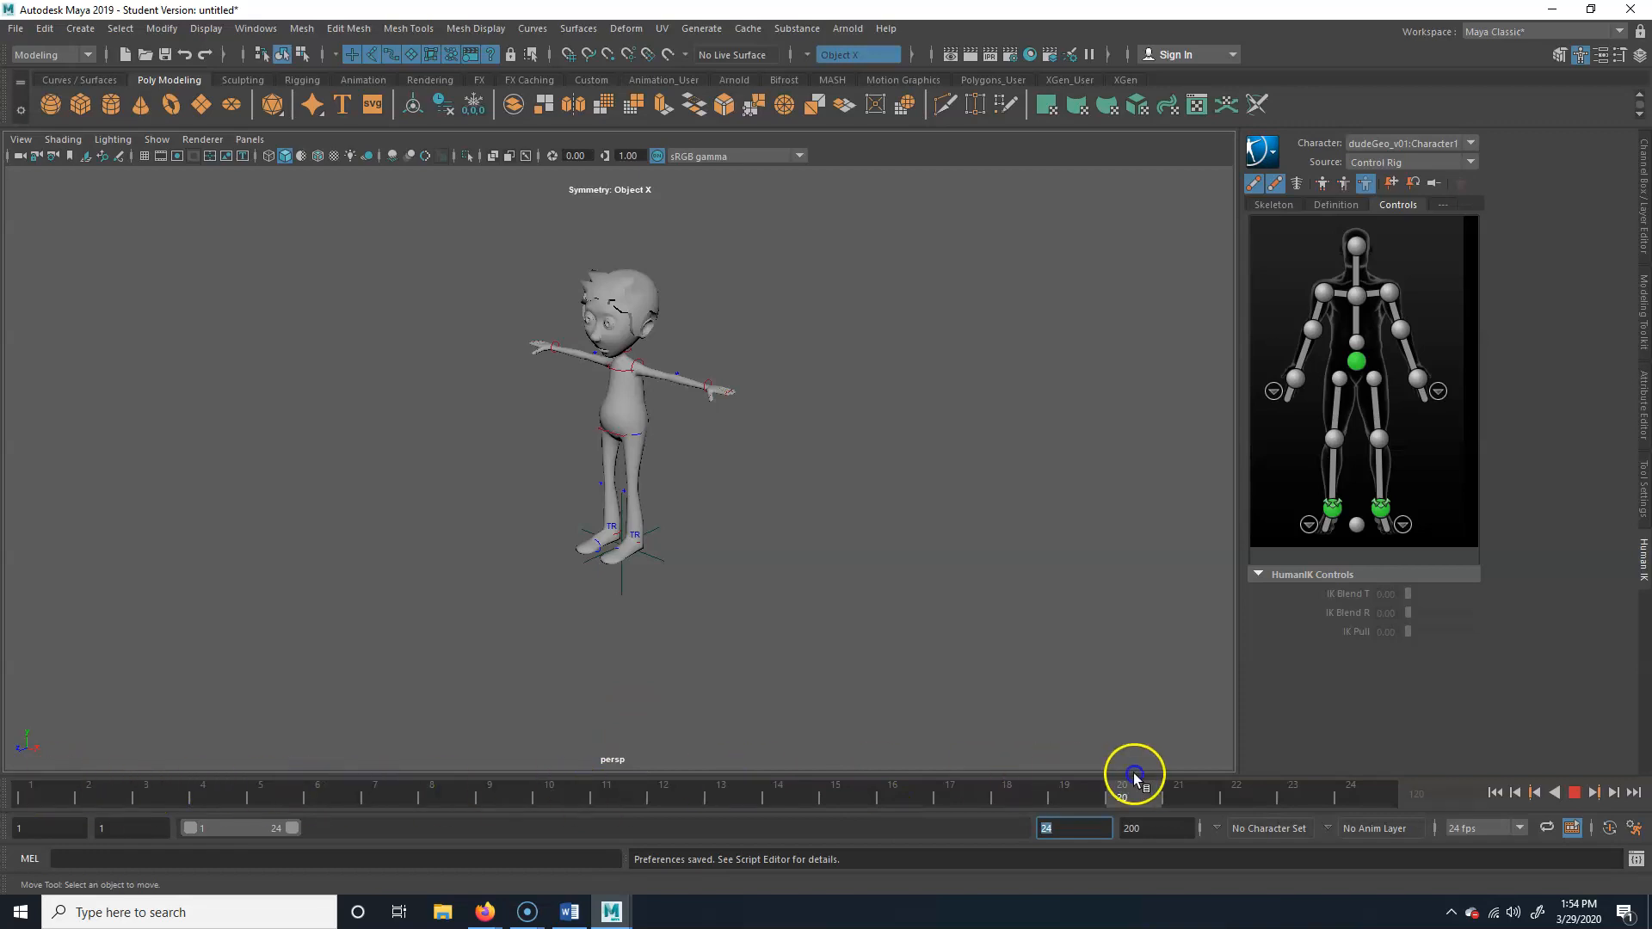
left_click(1032, 784)
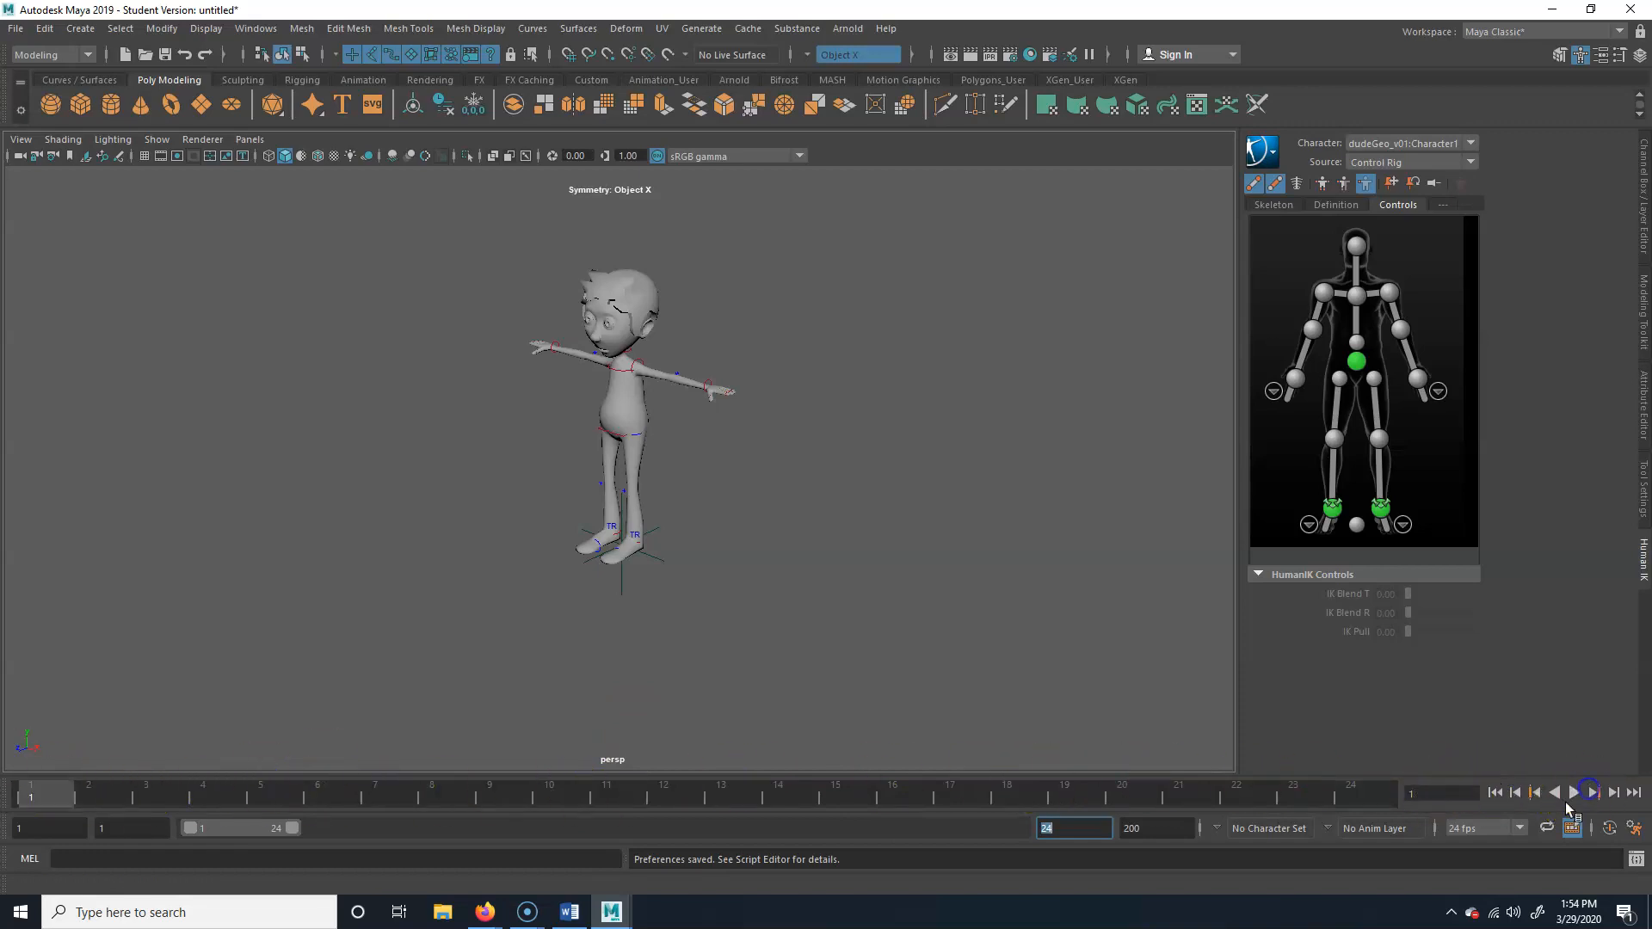
left_click(1574, 792)
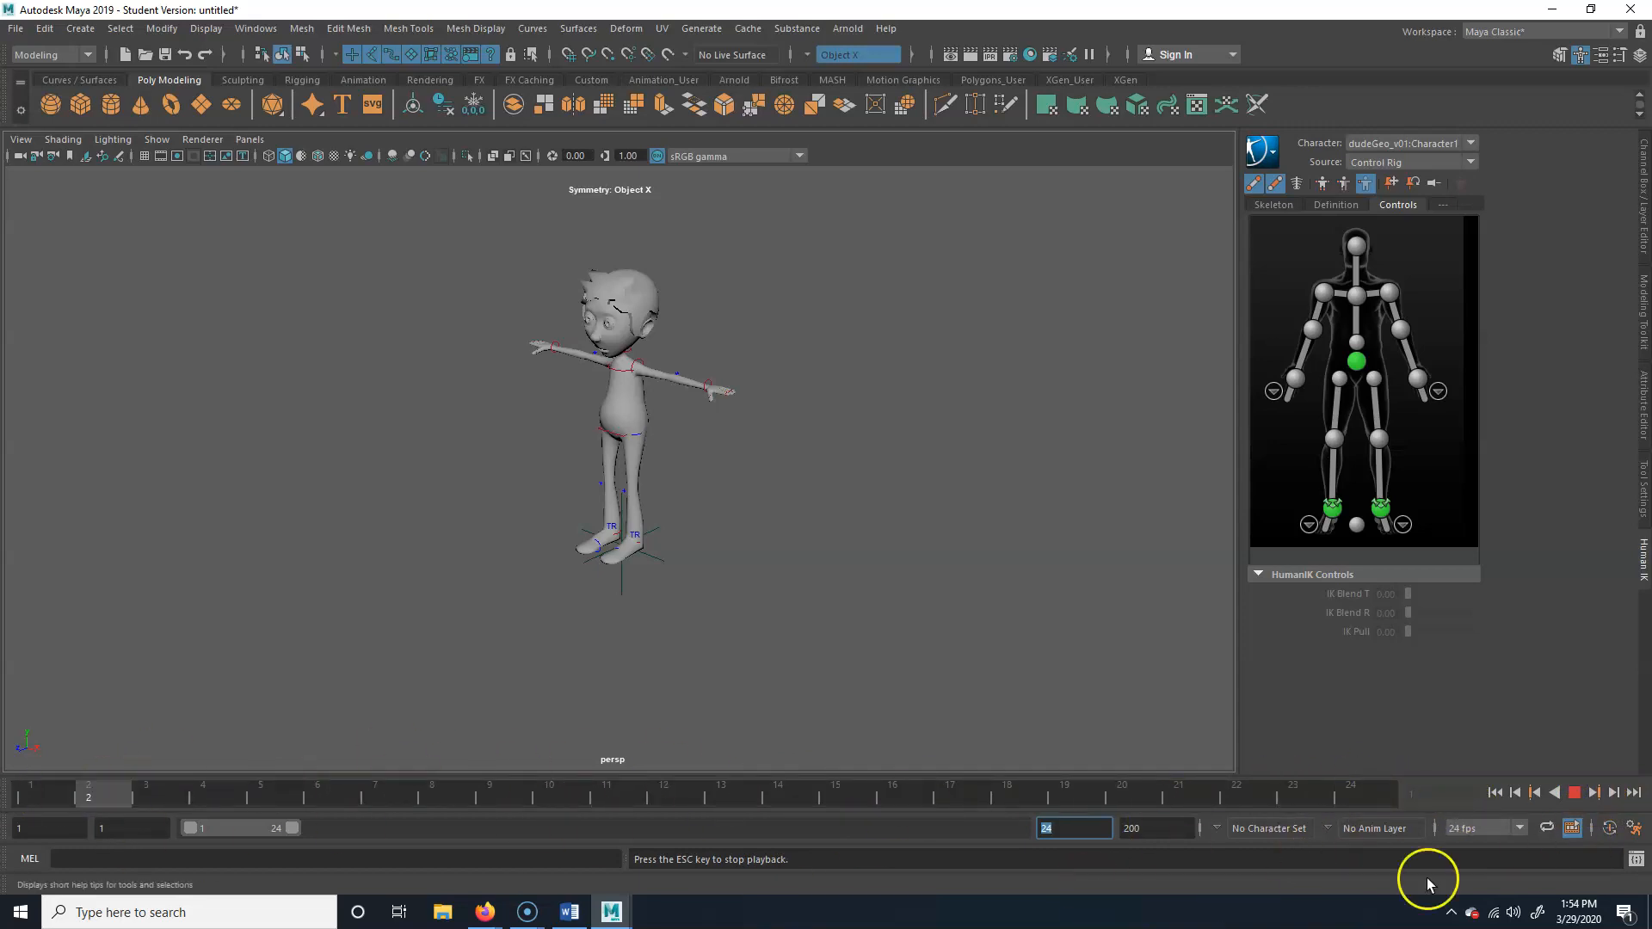
left_click(1576, 793)
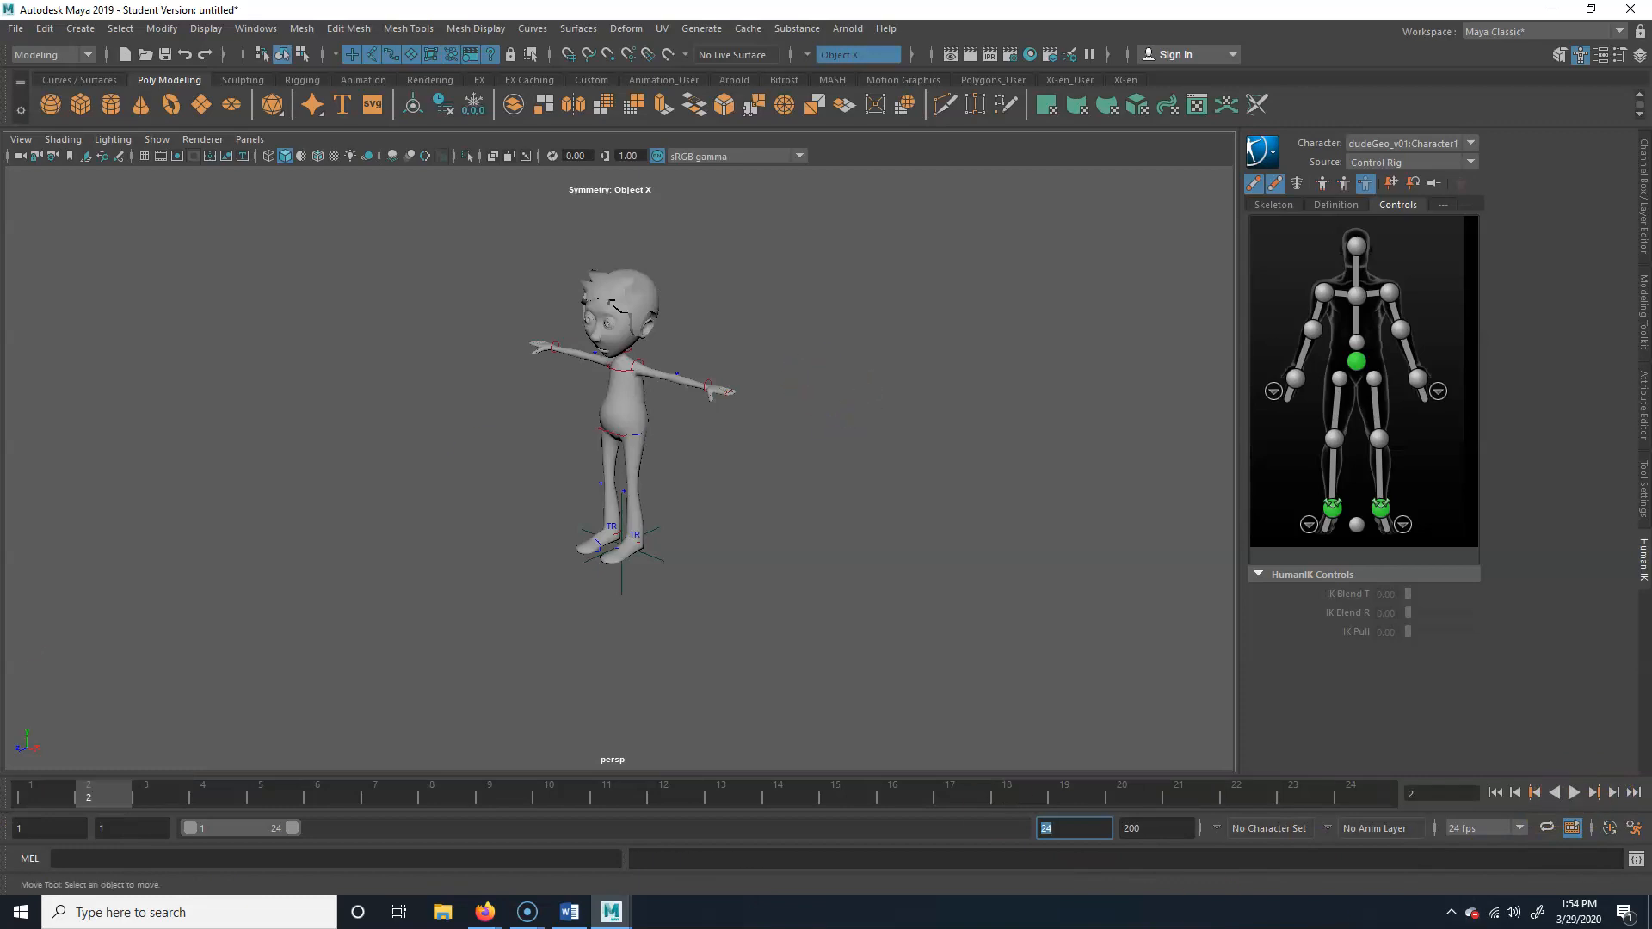
right_click(90, 771)
left_click(110, 790)
left_click(24, 789)
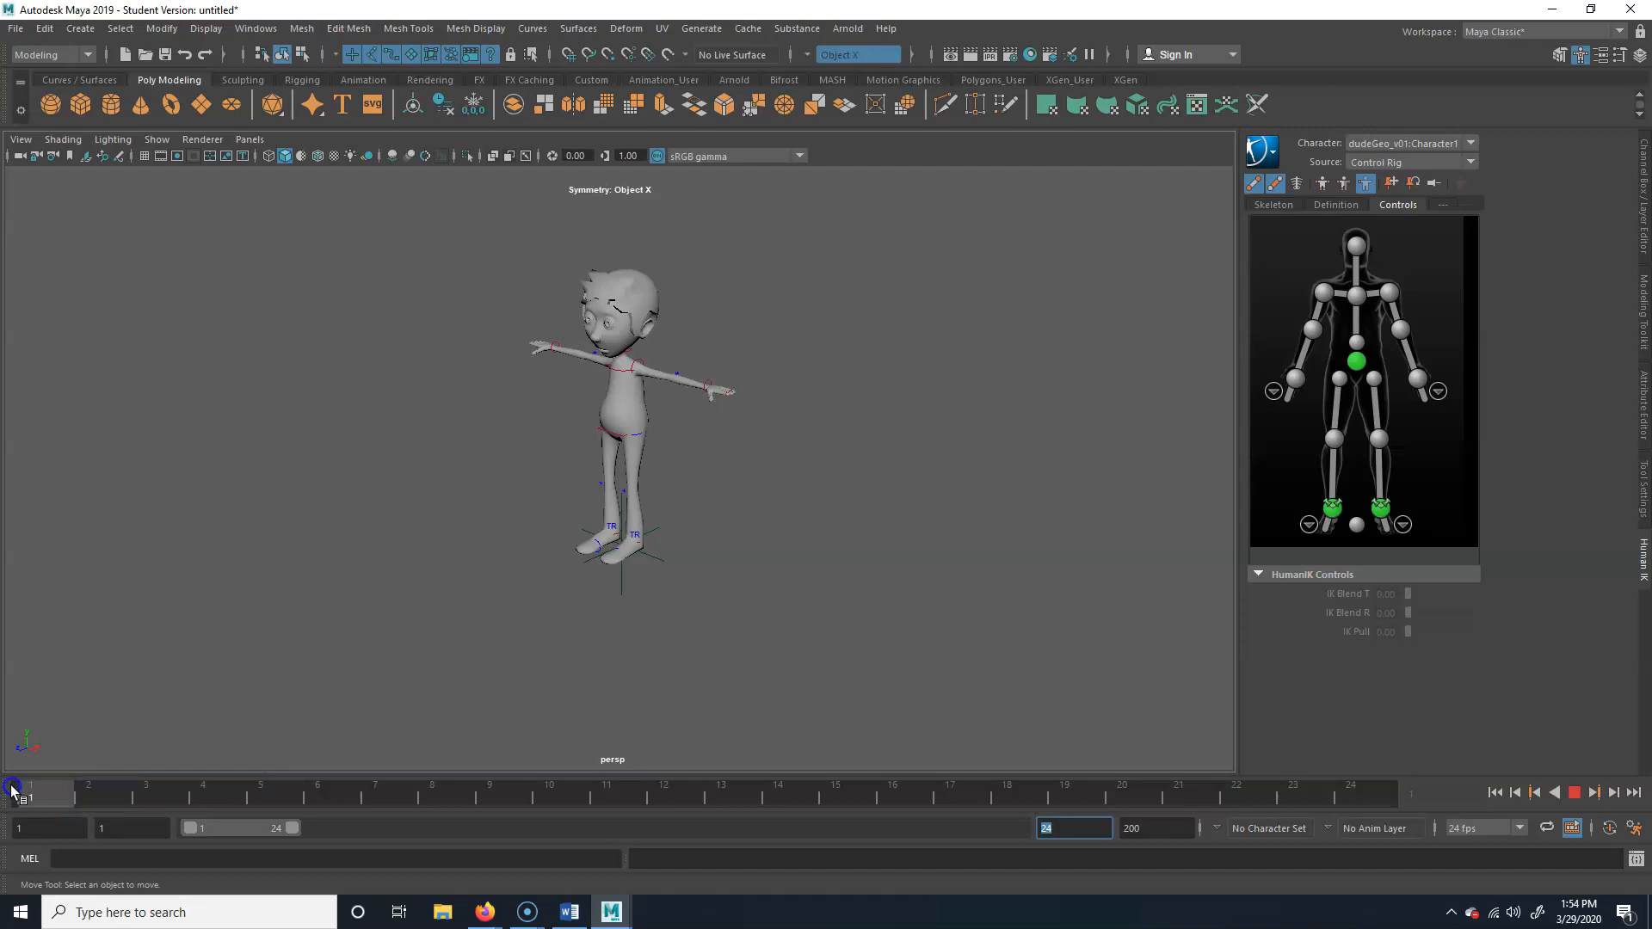
Examine the character's hips, legs and feet with their rig controls up close
right_click_drag(315, 535, 897, 572, "alt")
middle_click_drag(896, 571, 877, 617, "alt")
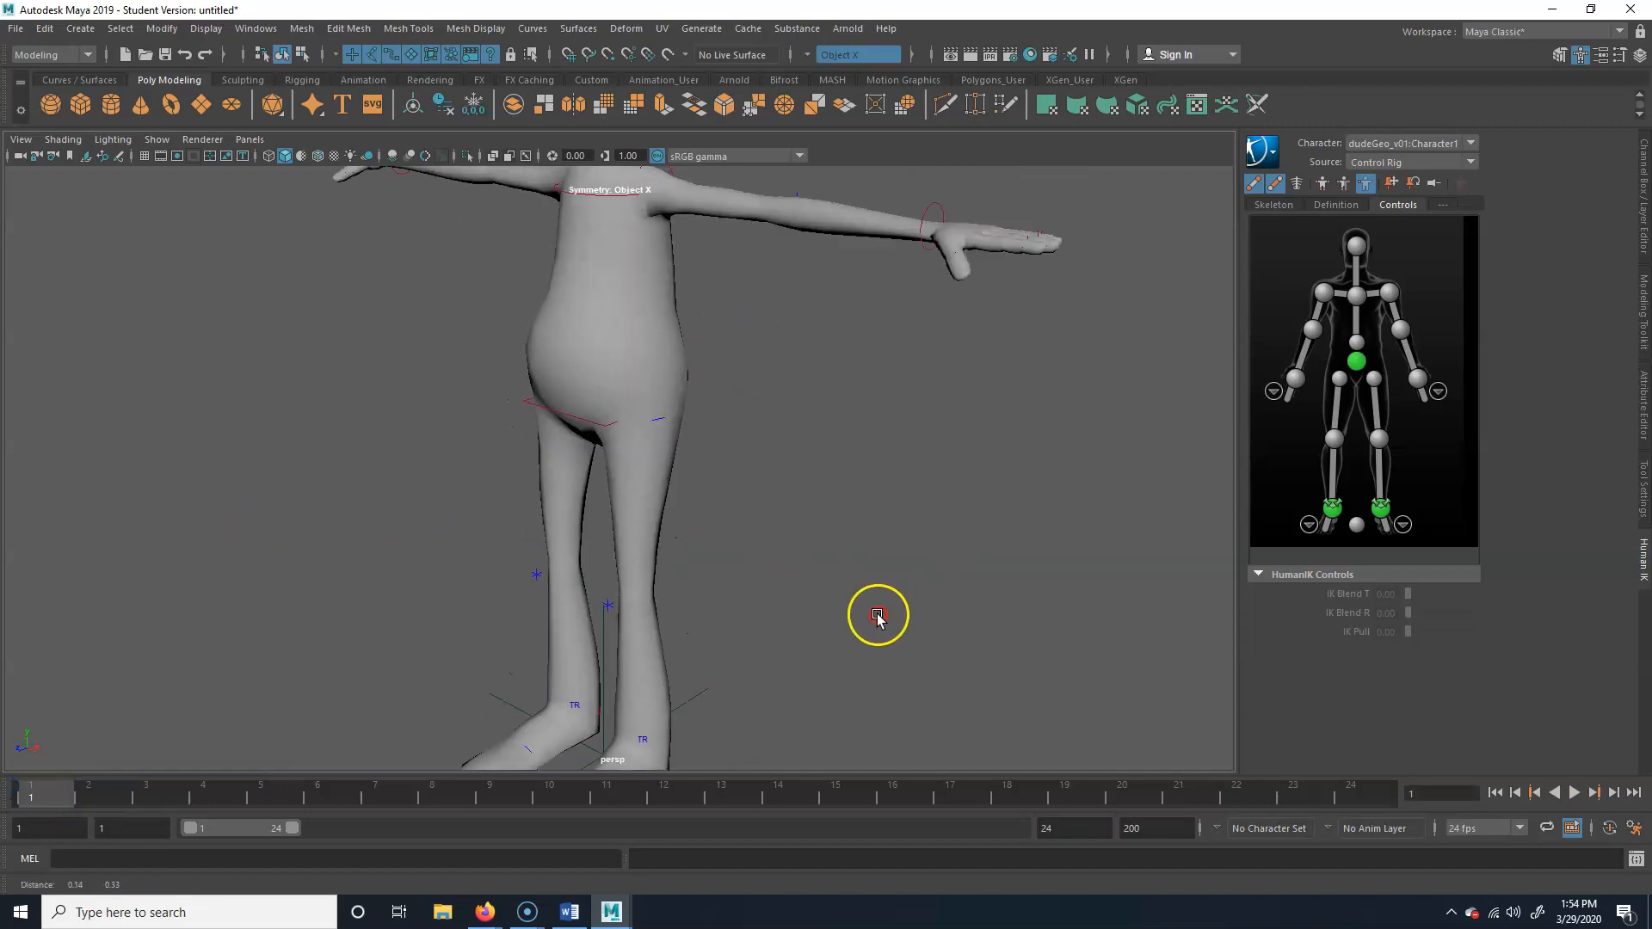
right_click_drag(907, 487, 487, 505, "alt")
middle_click_drag(487, 505, 501, 516, "alt")
right_click_drag(364, 555, 837, 534, "alt")
middle_click_drag(837, 534, 837, 369, "alt")
left_click_drag(837, 369, 863, 528, "alt")
right_click_drag(863, 527, 707, 550, "alt")
middle_click_drag(707, 550, 646, 630, "alt")
right_click_drag(899, 565, 608, 566, "alt")
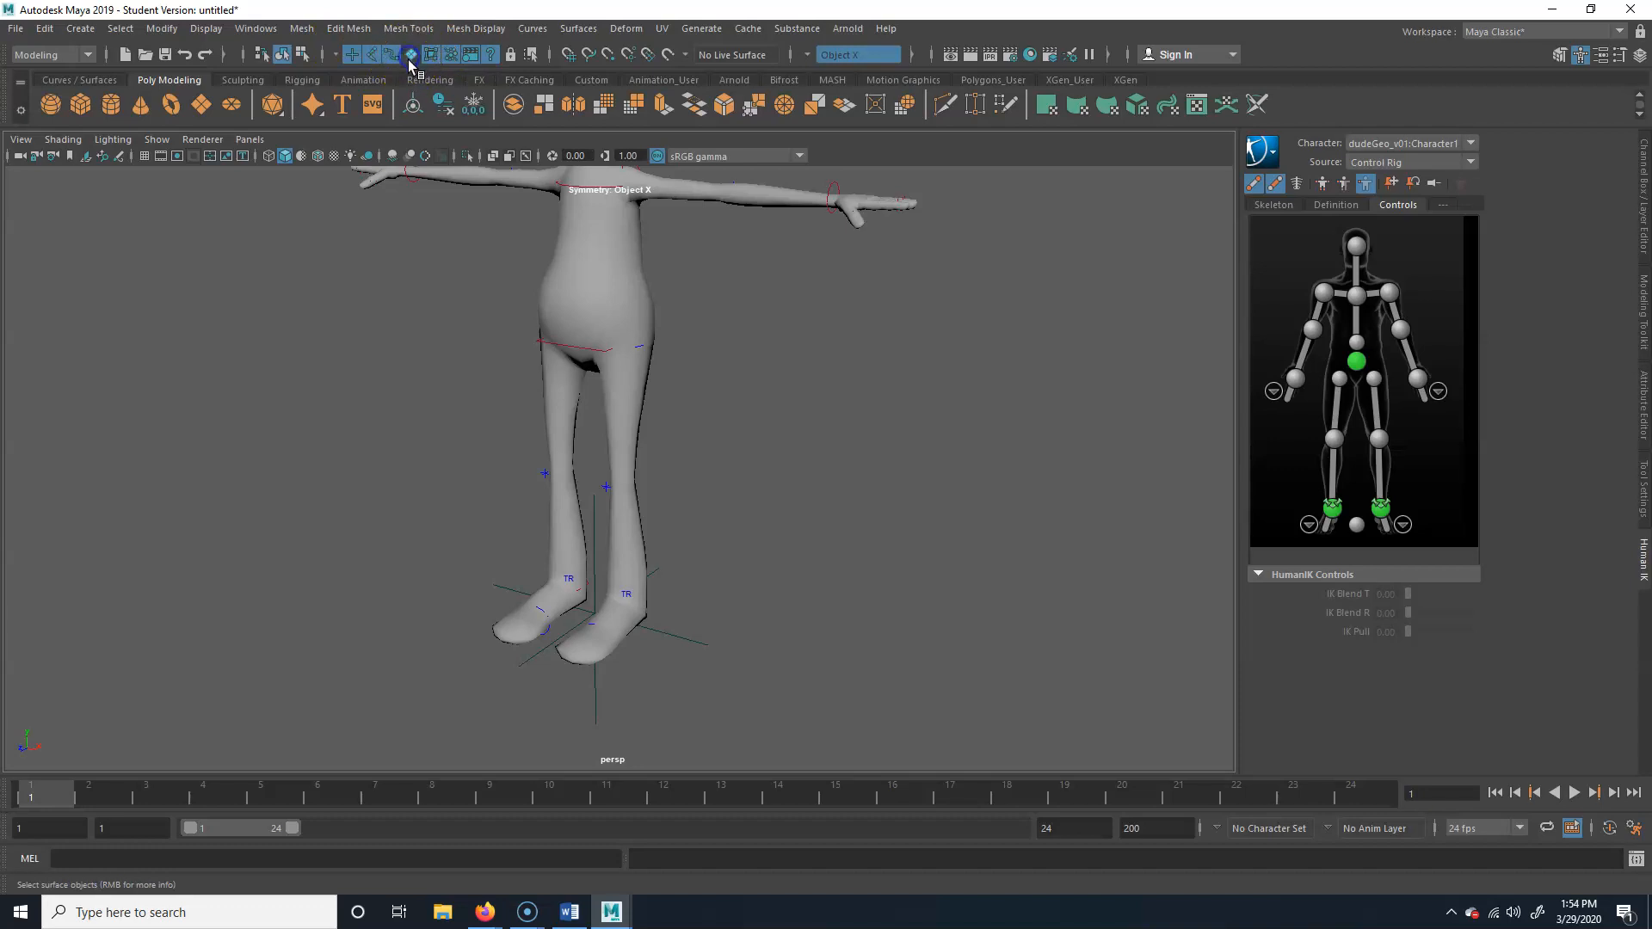
Disable viewport selection of surface objects so the body mesh cannot be picked, and clear the selection
left_click(639, 307)
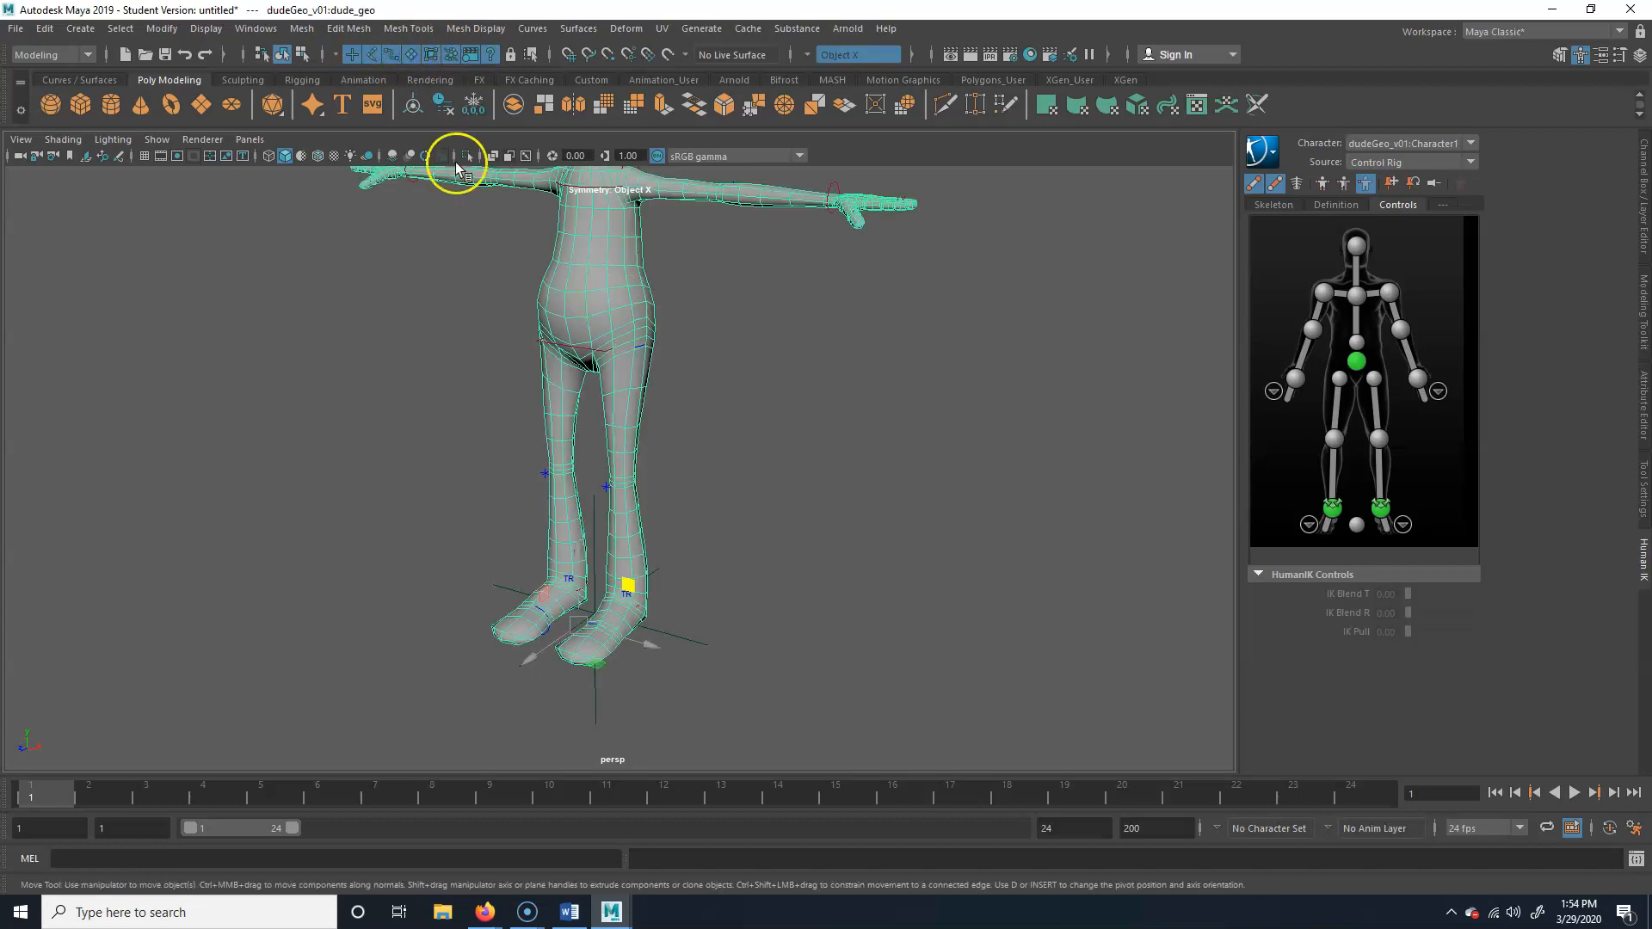
left_click(684, 308)
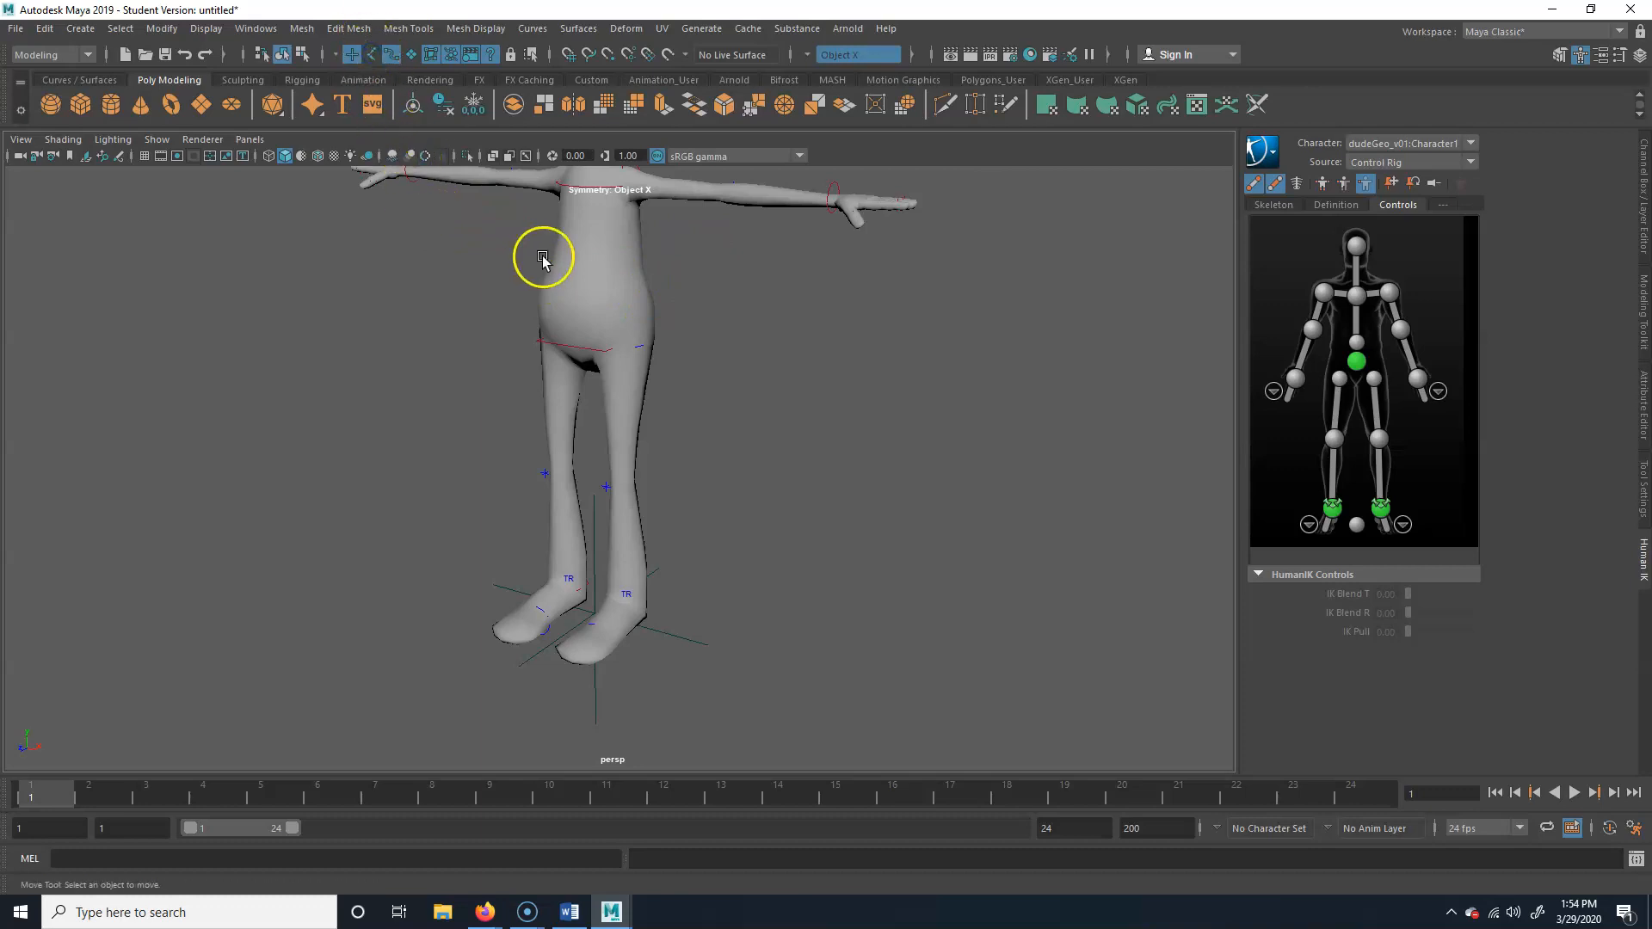
Display the character in wireframe and toggle joint selection in the viewport selection mask
key("4")
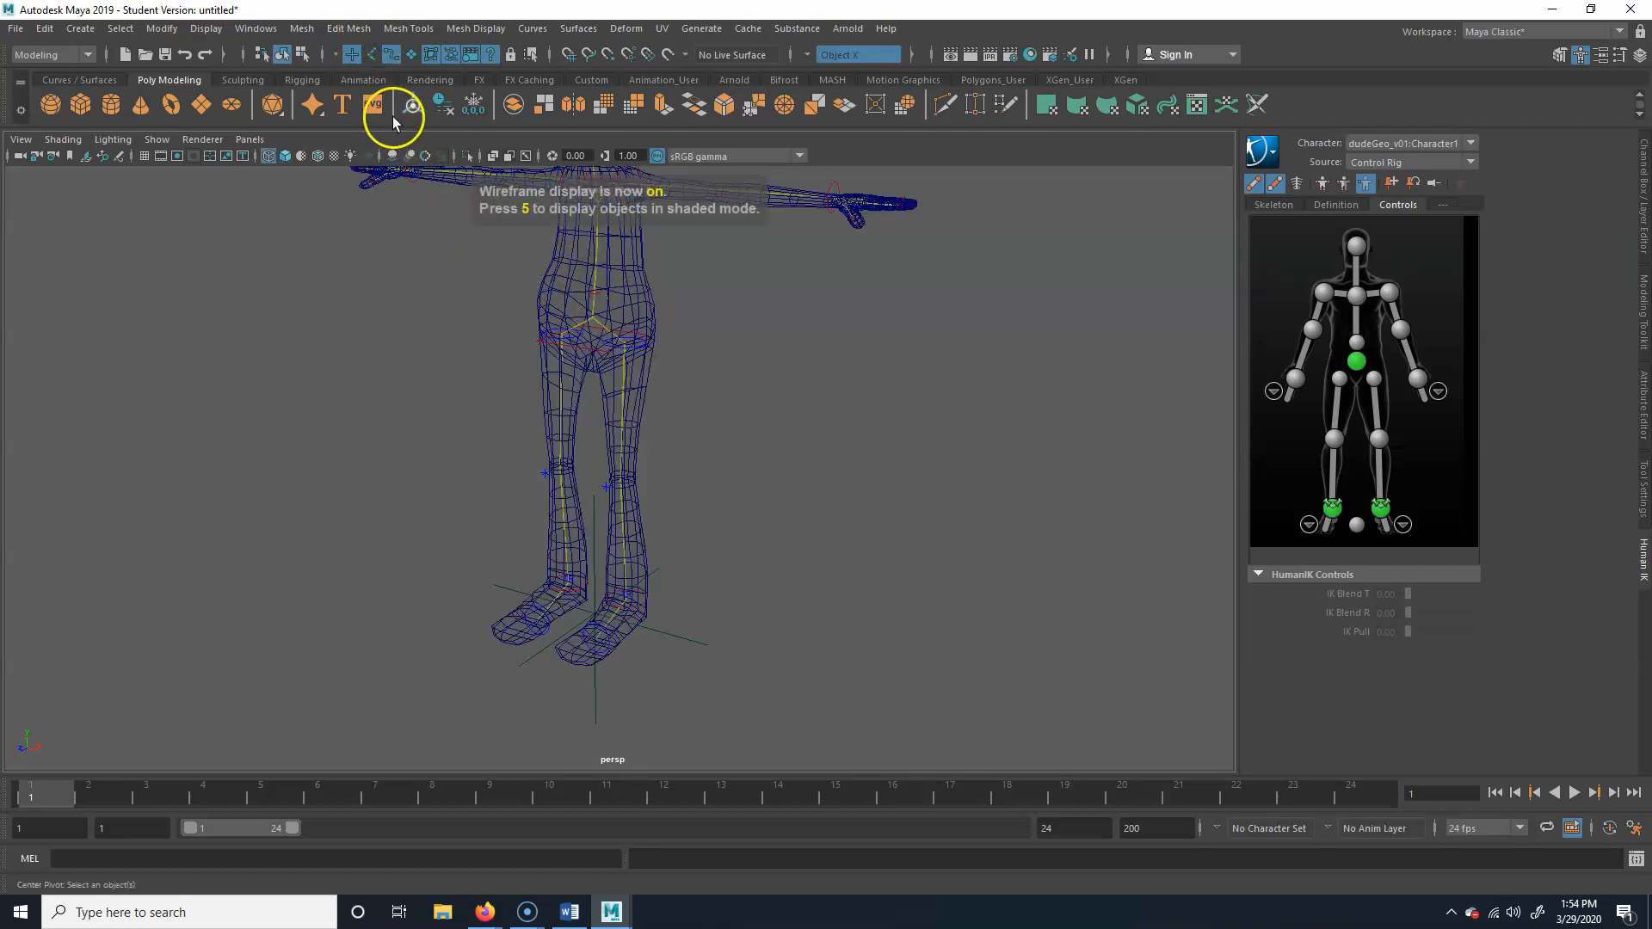
left_click(596, 278)
key("4")
left_click(594, 276)
left_click(604, 275)
left_click(609, 280)
left_click(480, 226)
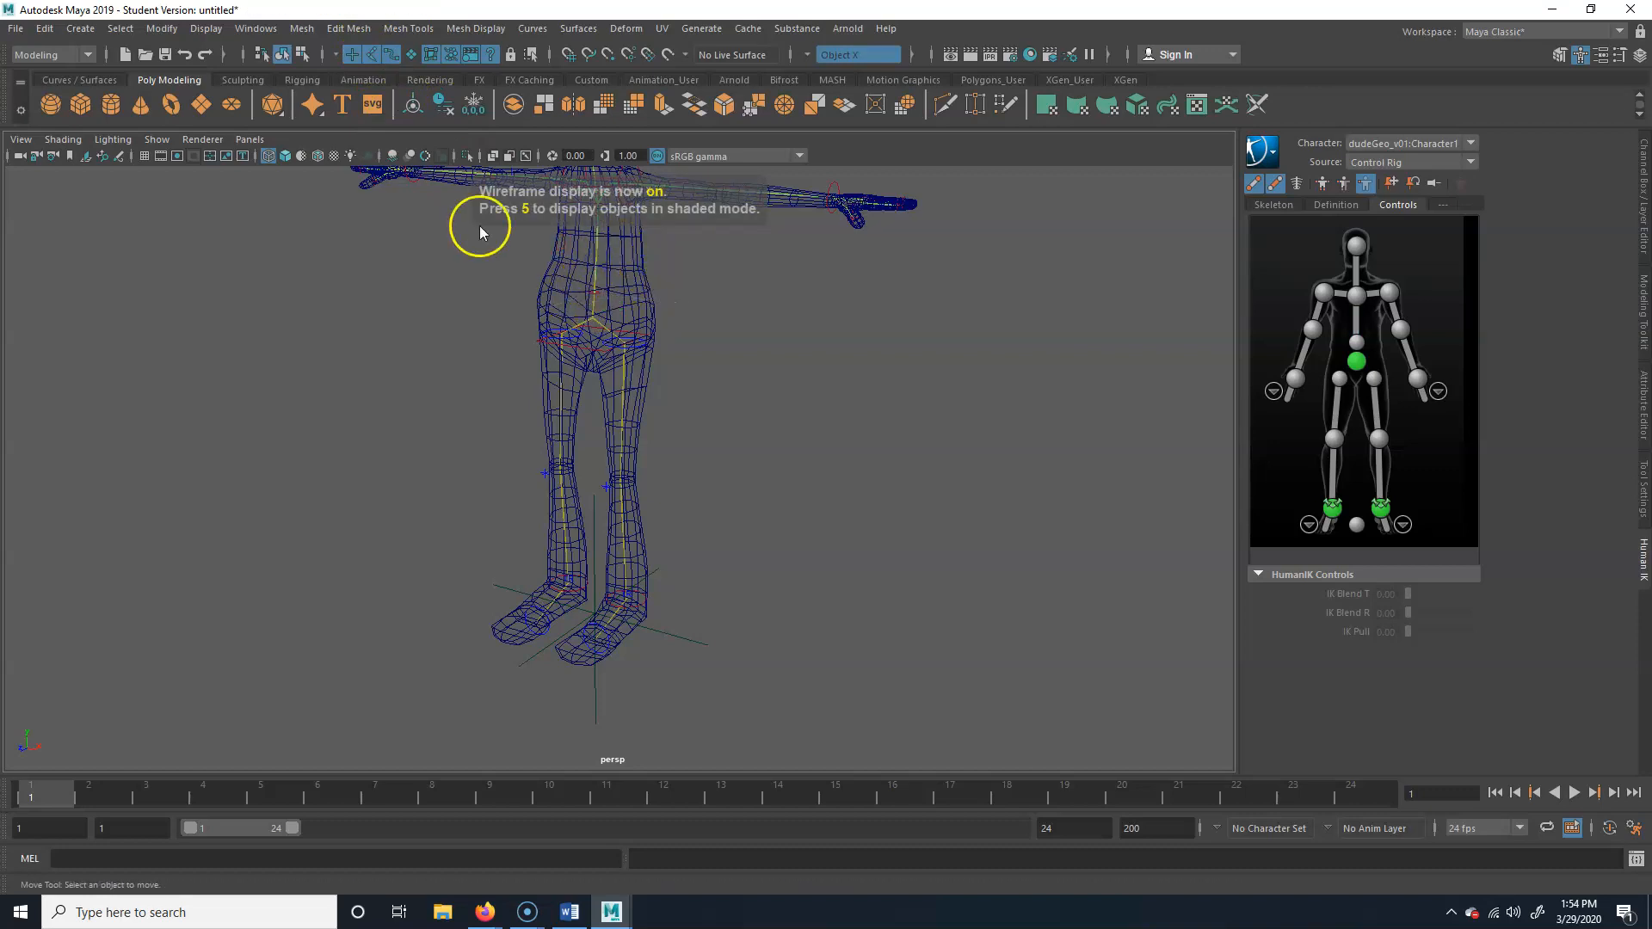
left_click(370, 54)
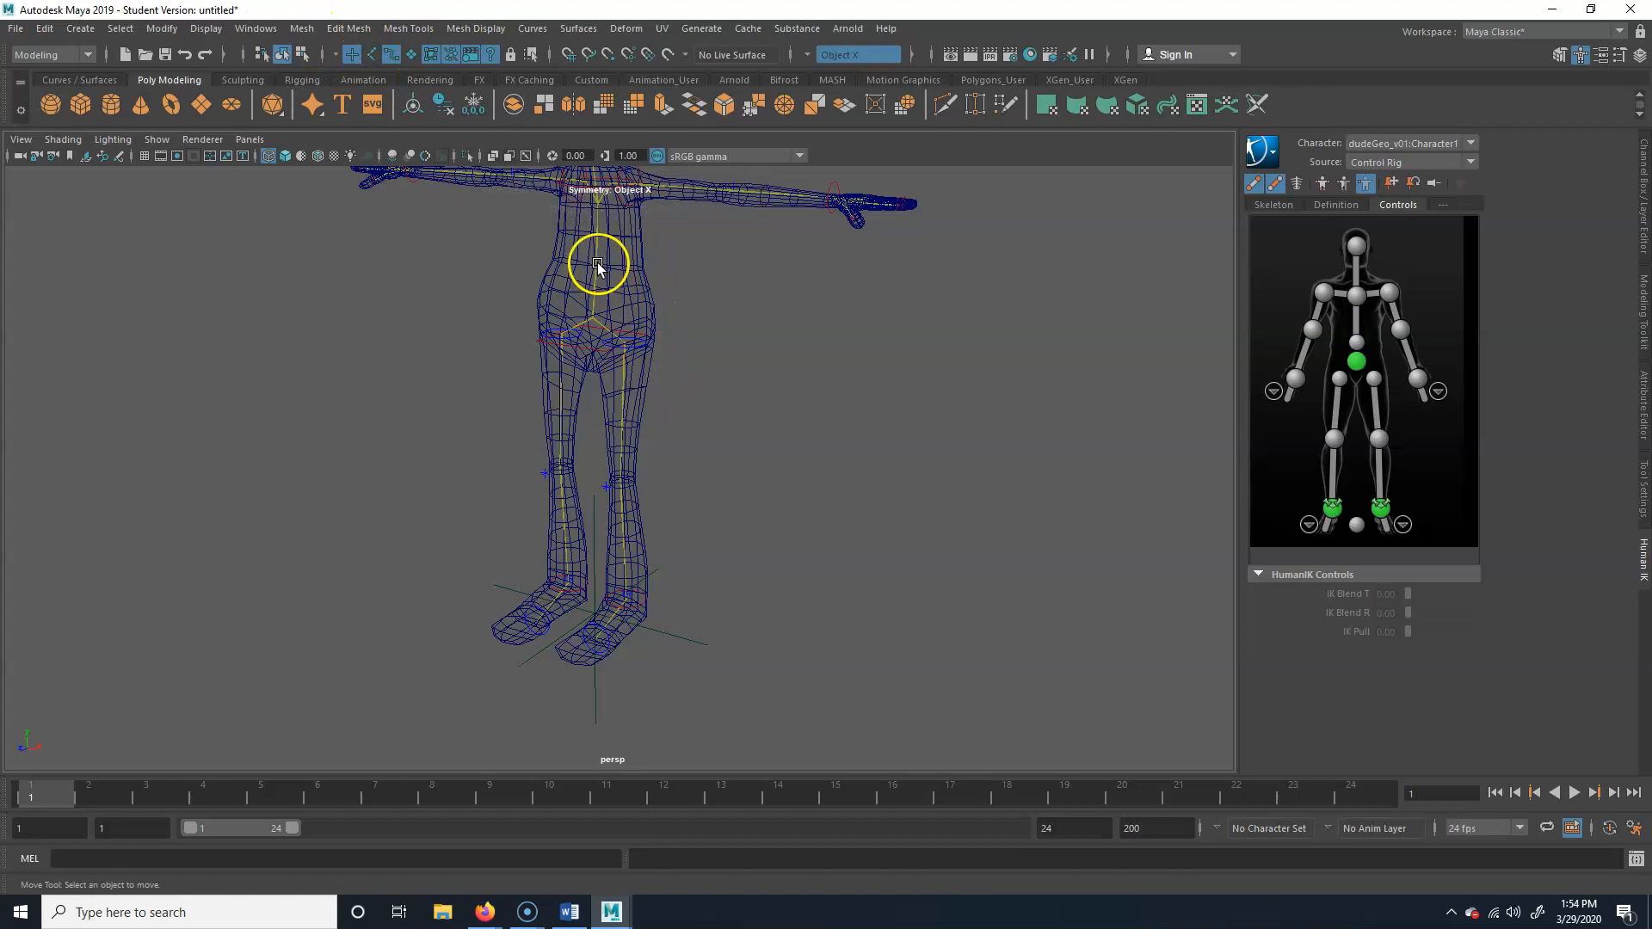
Test picking the chest origin, left hip and left ankle effectors in wireframe, returning to shaded display with nothing selected
left_click(591, 304)
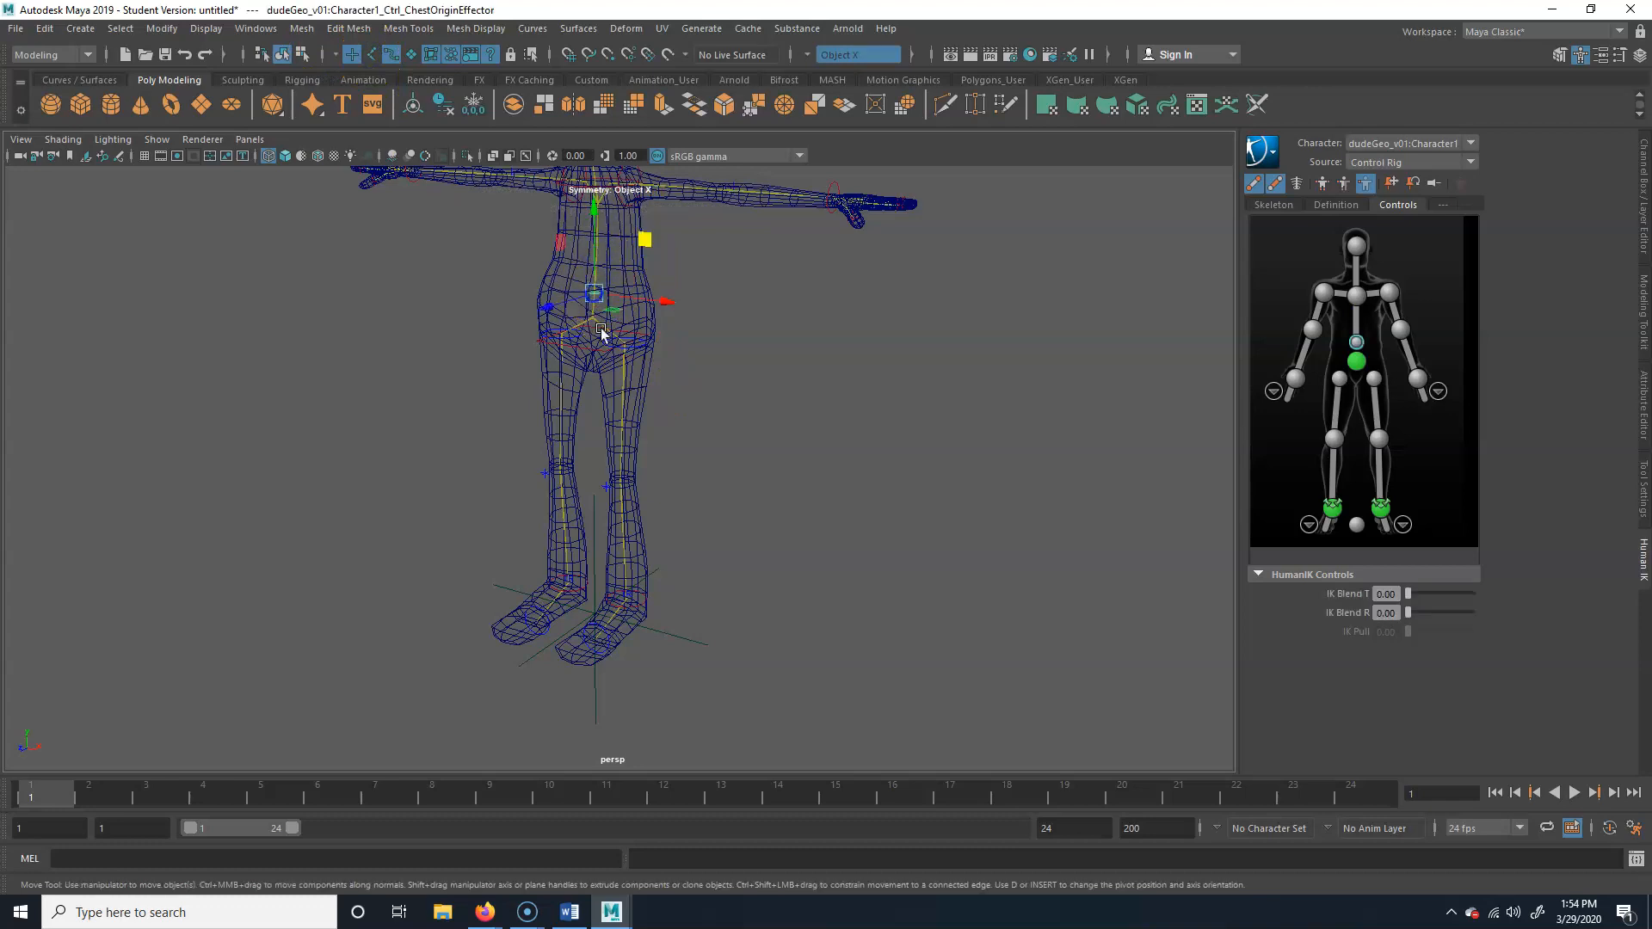
left_click(642, 348)
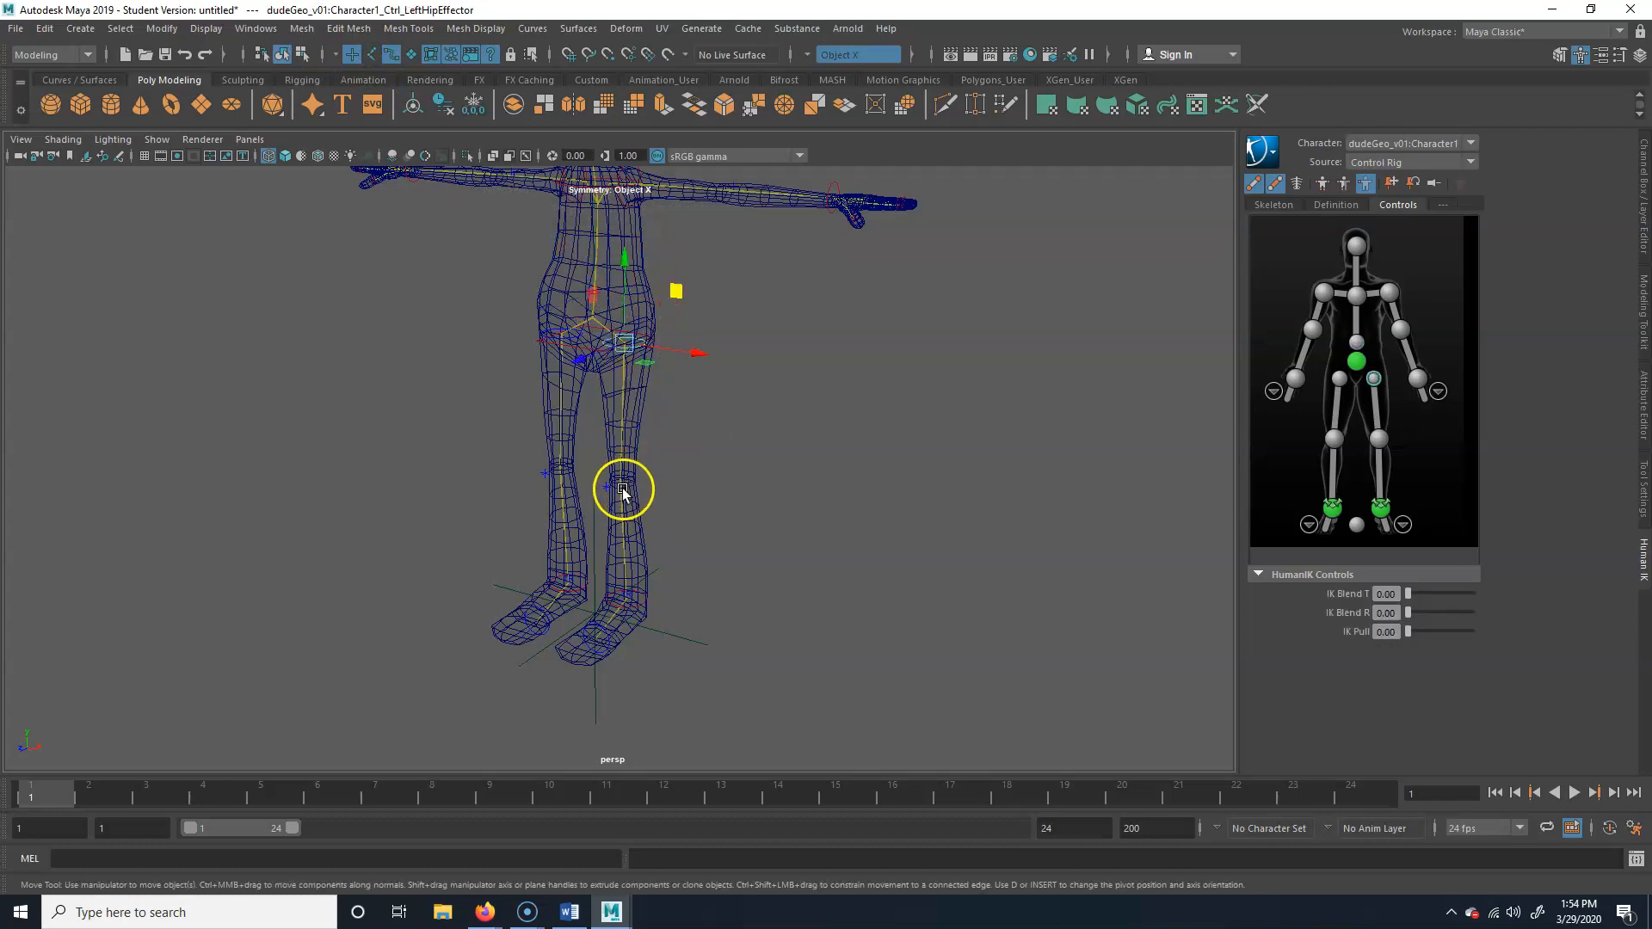
left_click(634, 610)
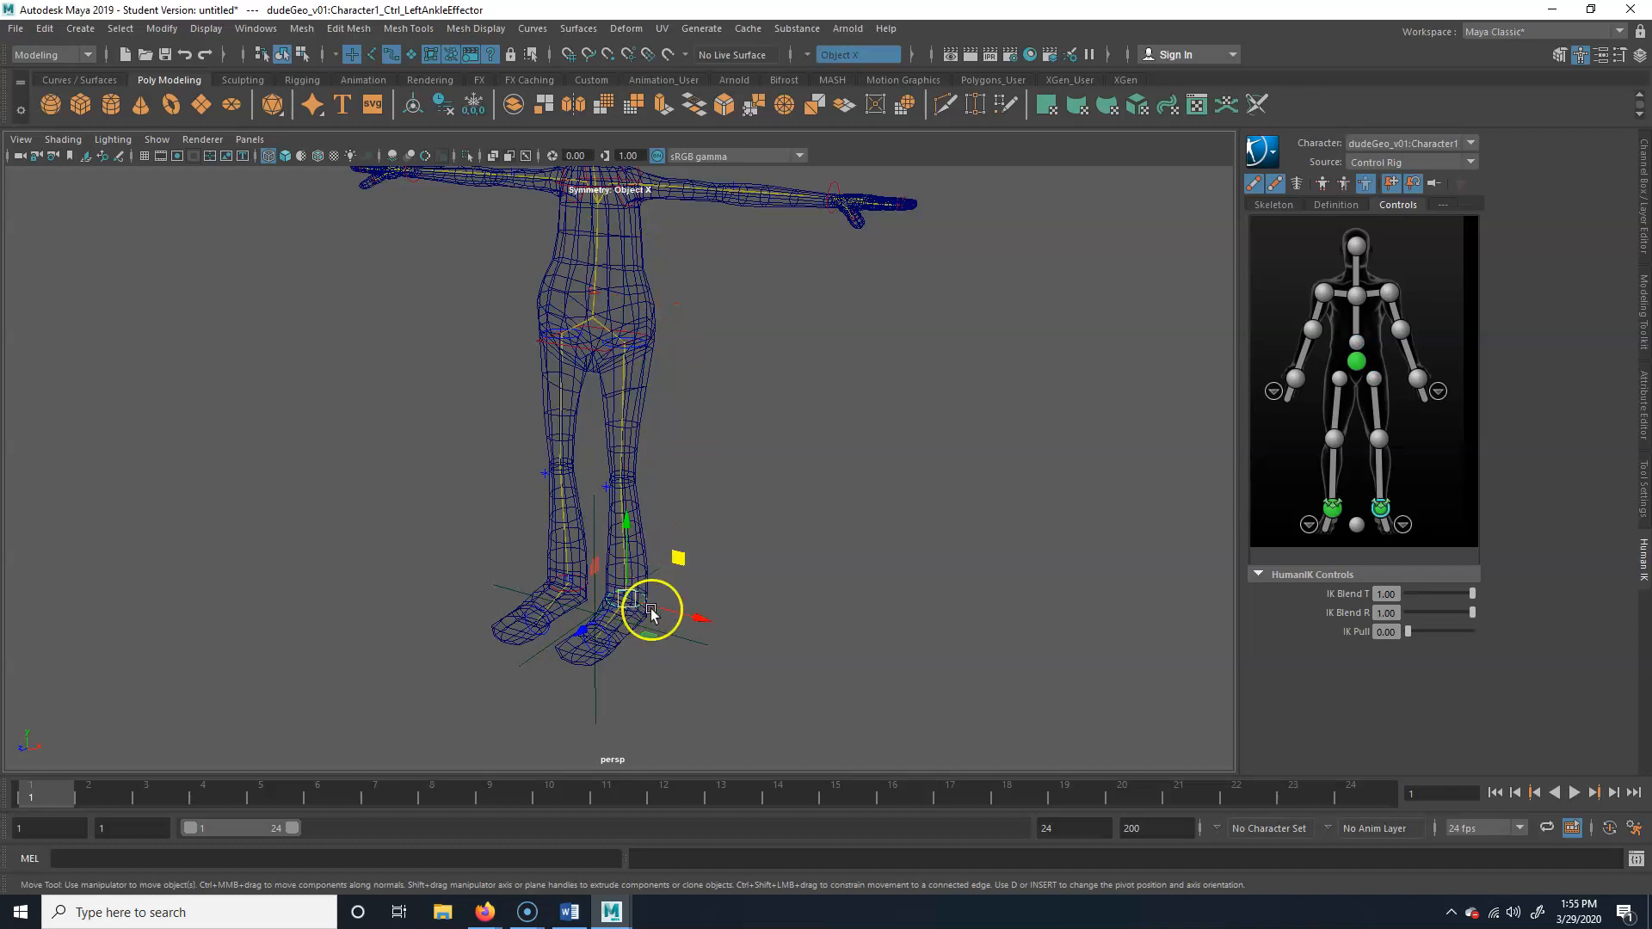
key("4")
key("4")
key("5")
left_click(825, 516)
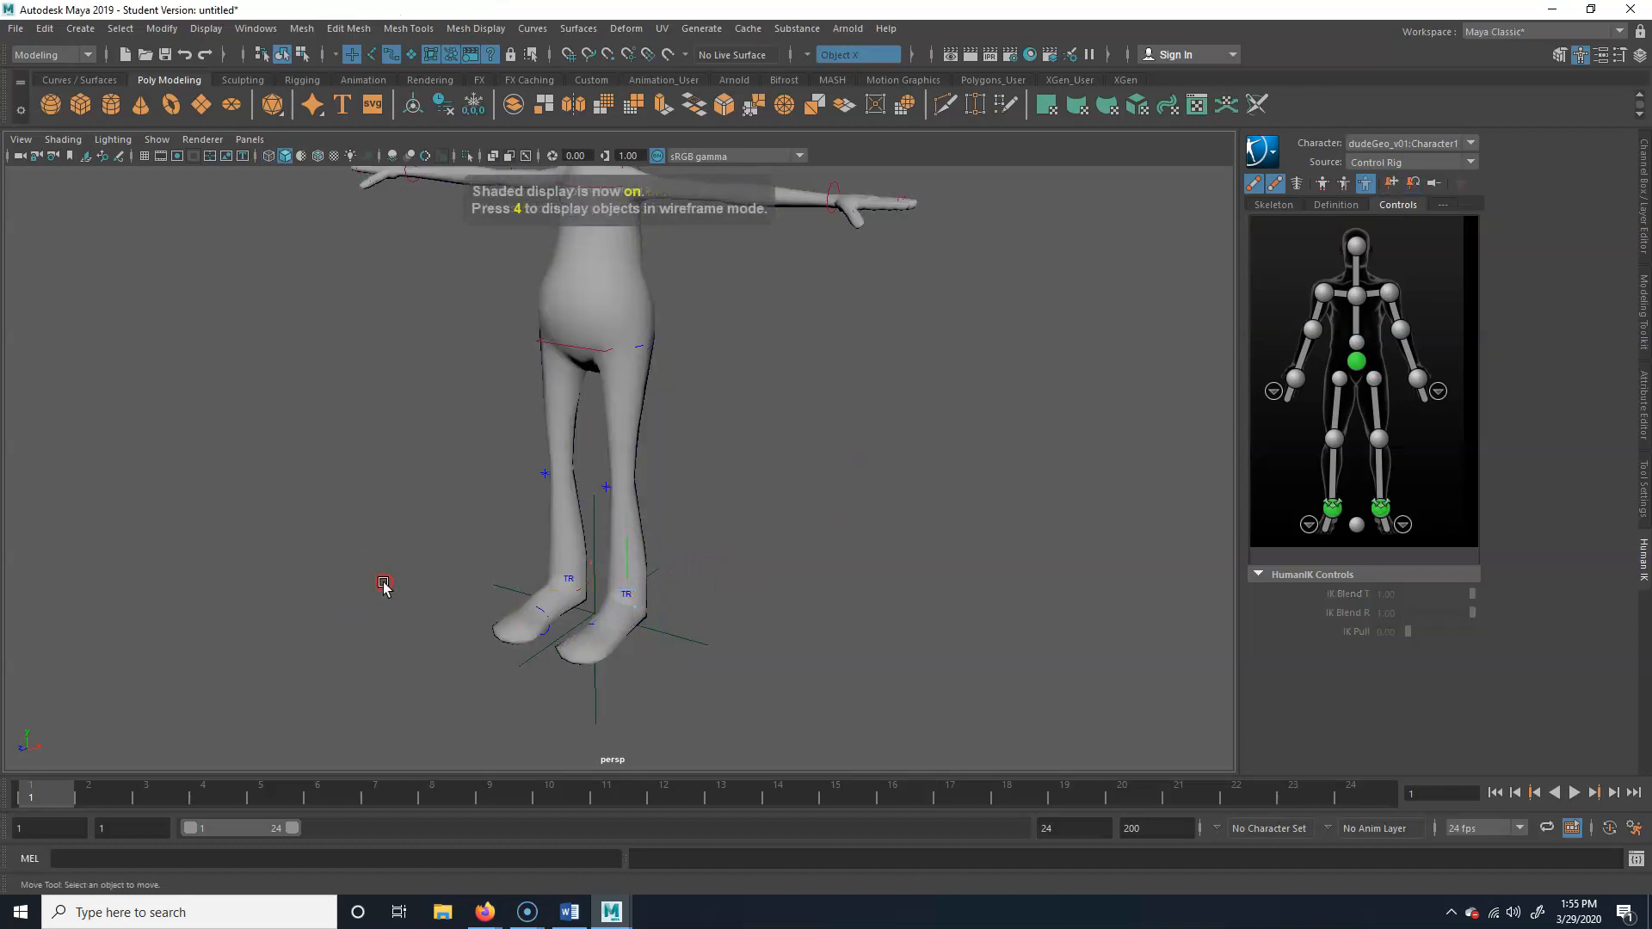
Test picking the hips, left hand, left shoulder and upper chest effectors on the shaded character
right_click_drag(384, 586, 521, 525, "alt")
middle_click_drag(641, 507, 651, 650, "alt")
right_click_drag(658, 645, 539, 613, "alt")
middle_click_drag(539, 613, 516, 598, "alt")
mouse_move(516, 597)
right_mouse_down("alt")
mouse_move(489, 599)
mouse_move(536, 594)
right_mouse_up("alt")
middle_click_drag(507, 577, 601, 589, "alt")
right_click_drag(601, 590, 487, 590, "alt")
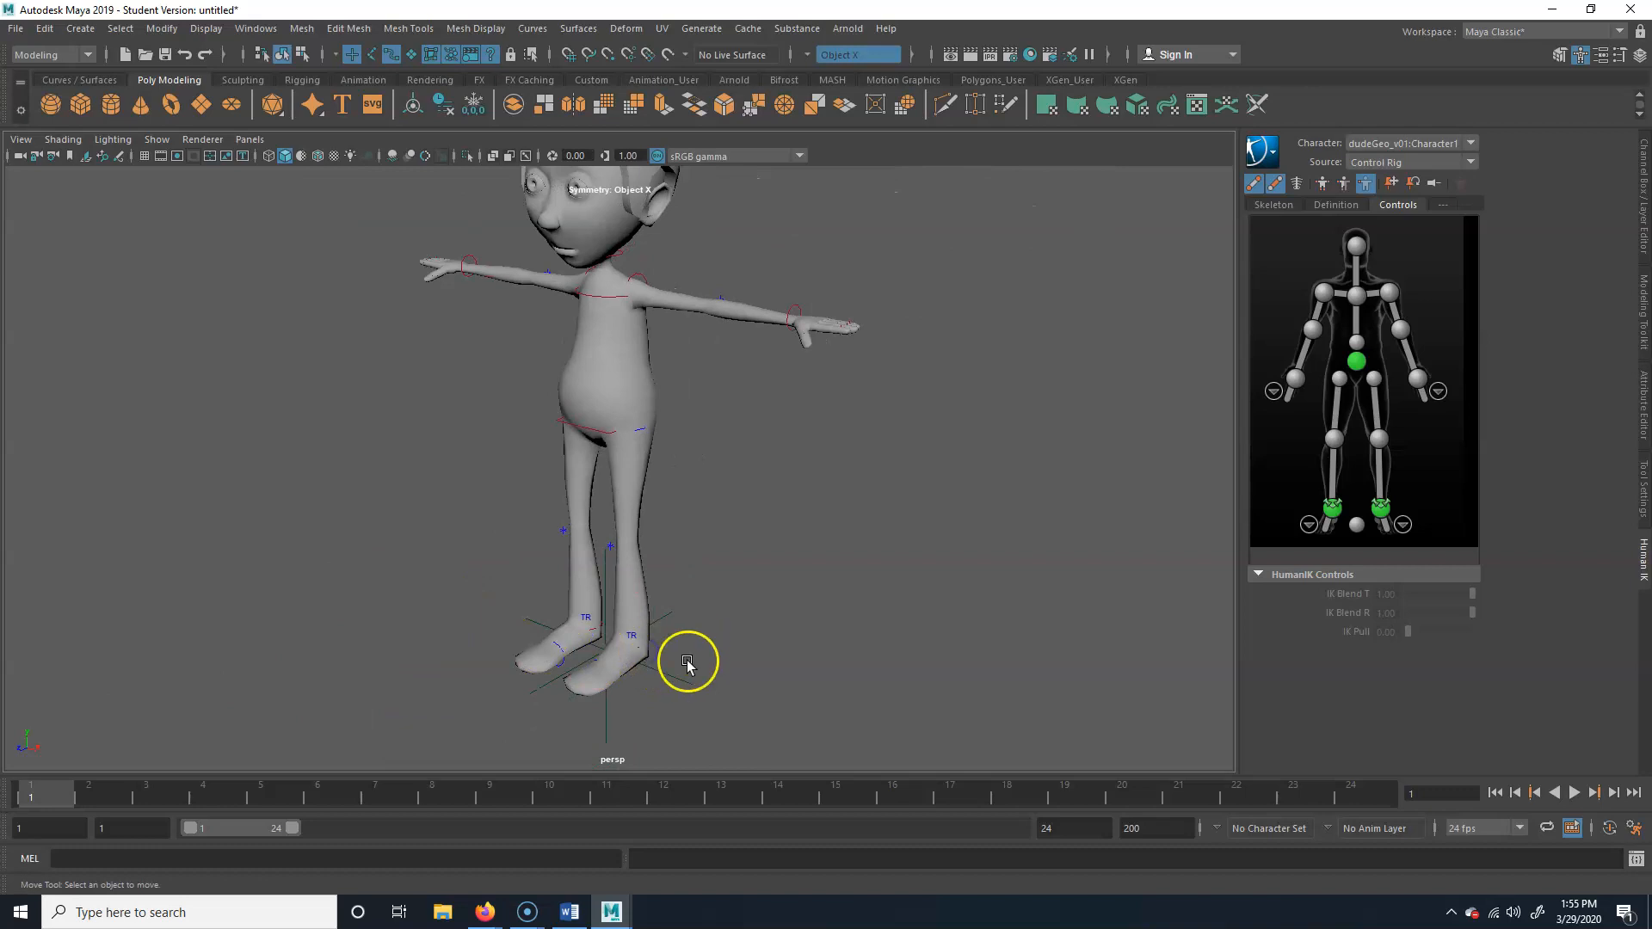
left_click_drag(688, 662, 465, 656, "alt")
right_click_drag(464, 656, 686, 701, "alt")
left_click(553, 461)
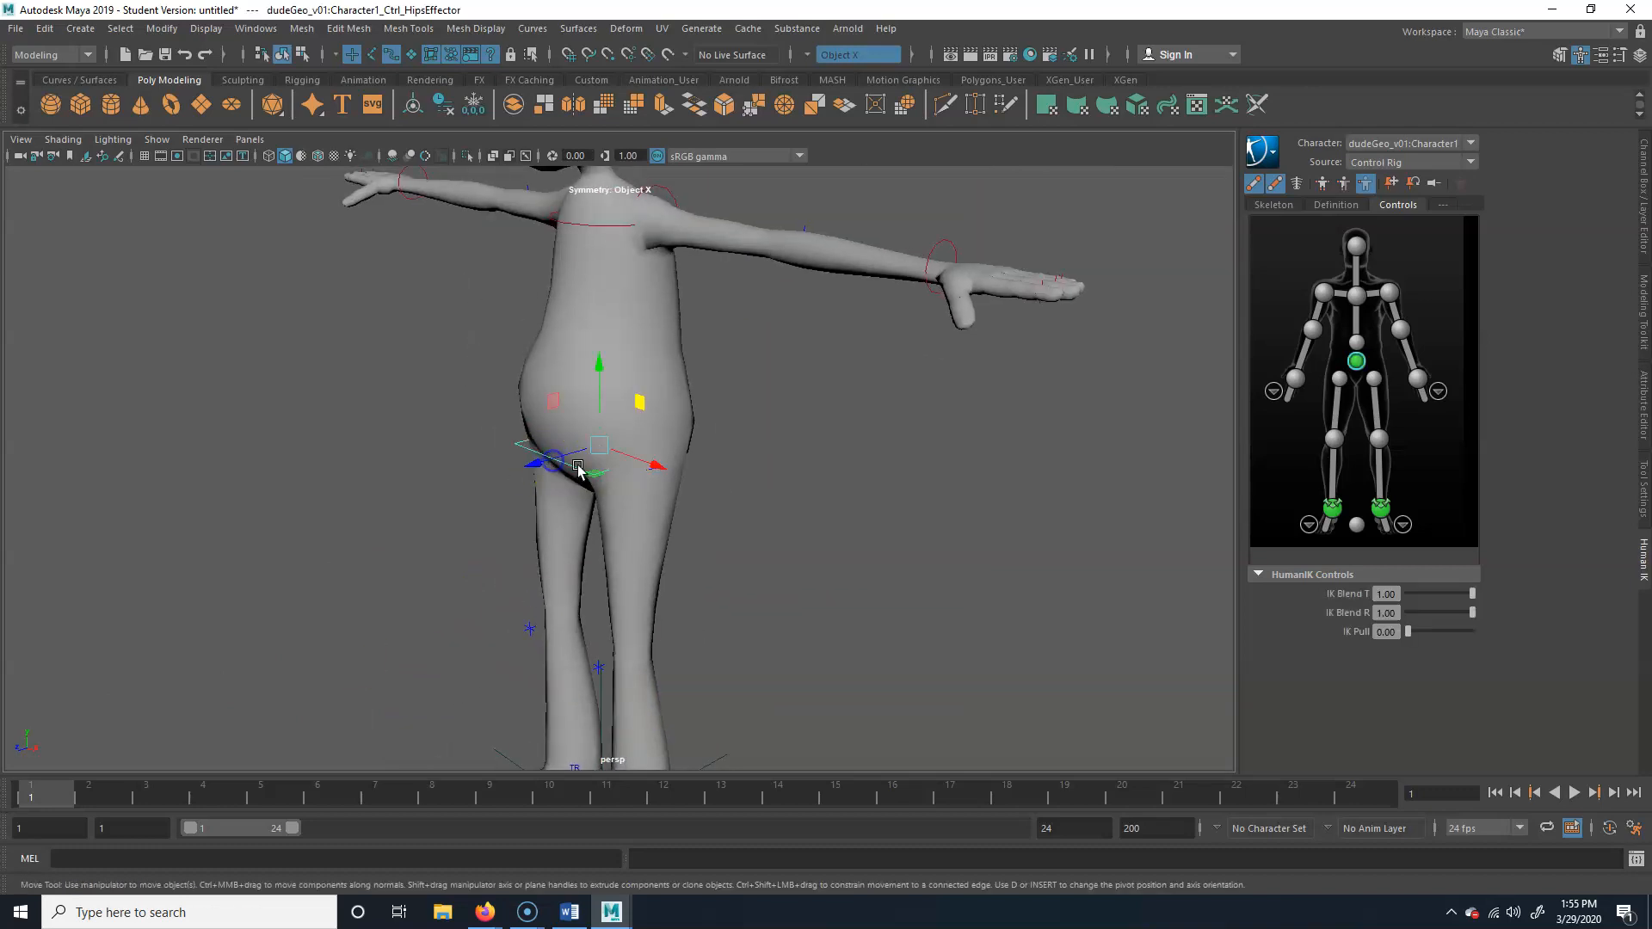
right_click_drag(751, 442, 523, 464, "alt")
middle_click_drag(523, 464, 534, 482, "alt")
left_click(840, 346)
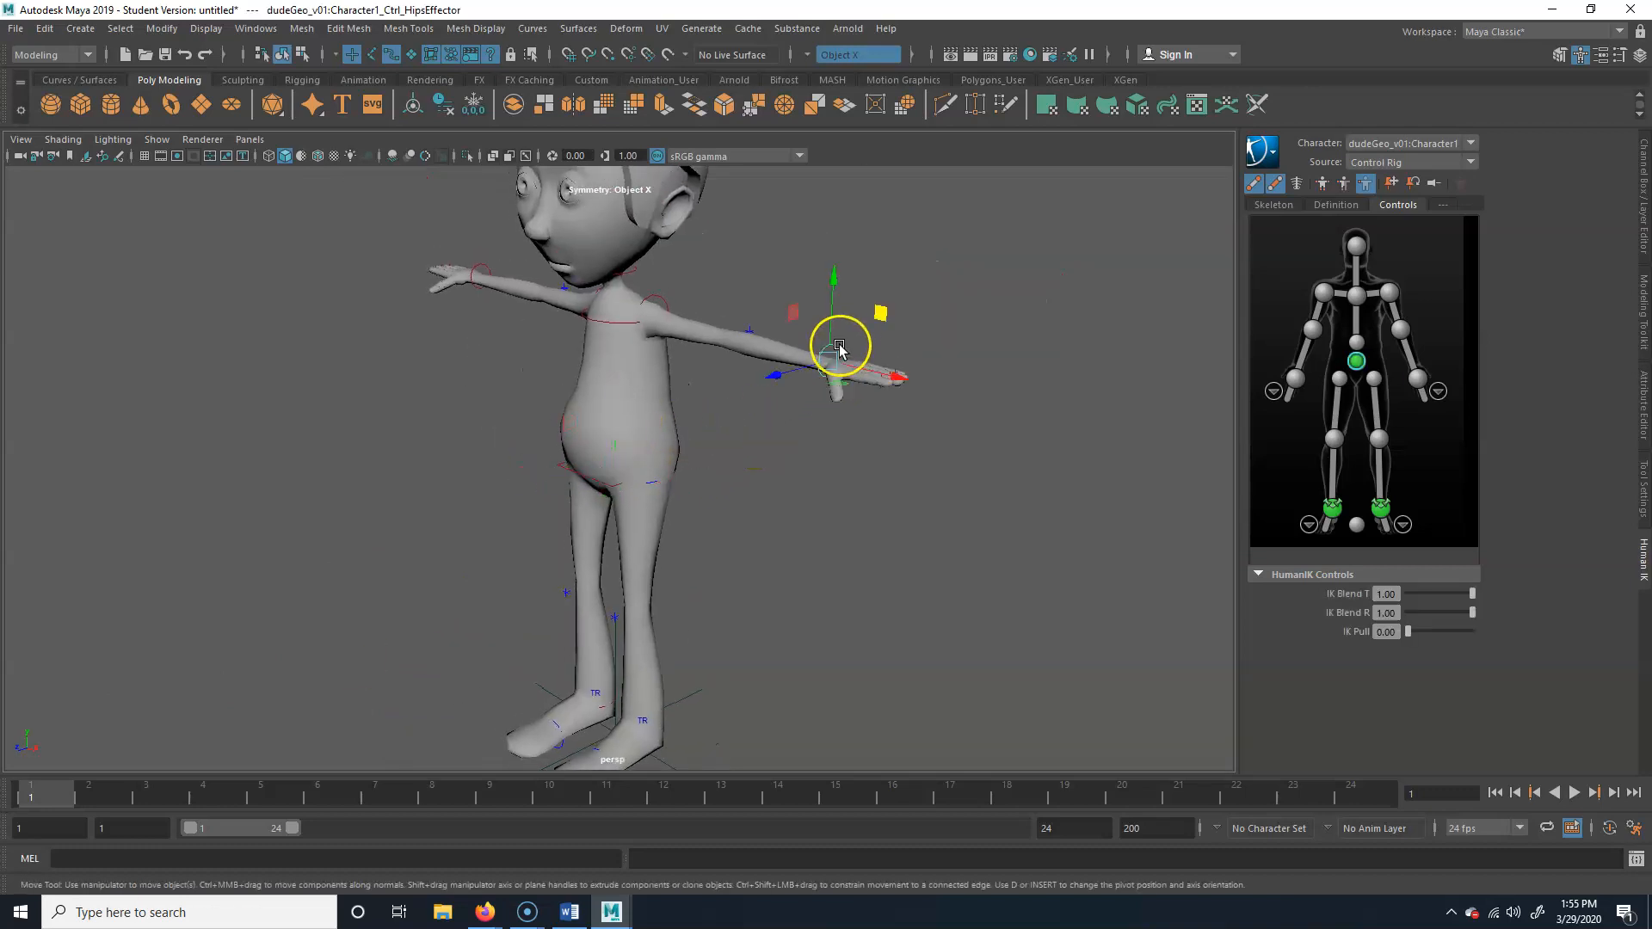
left_click(659, 301)
left_click(577, 317)
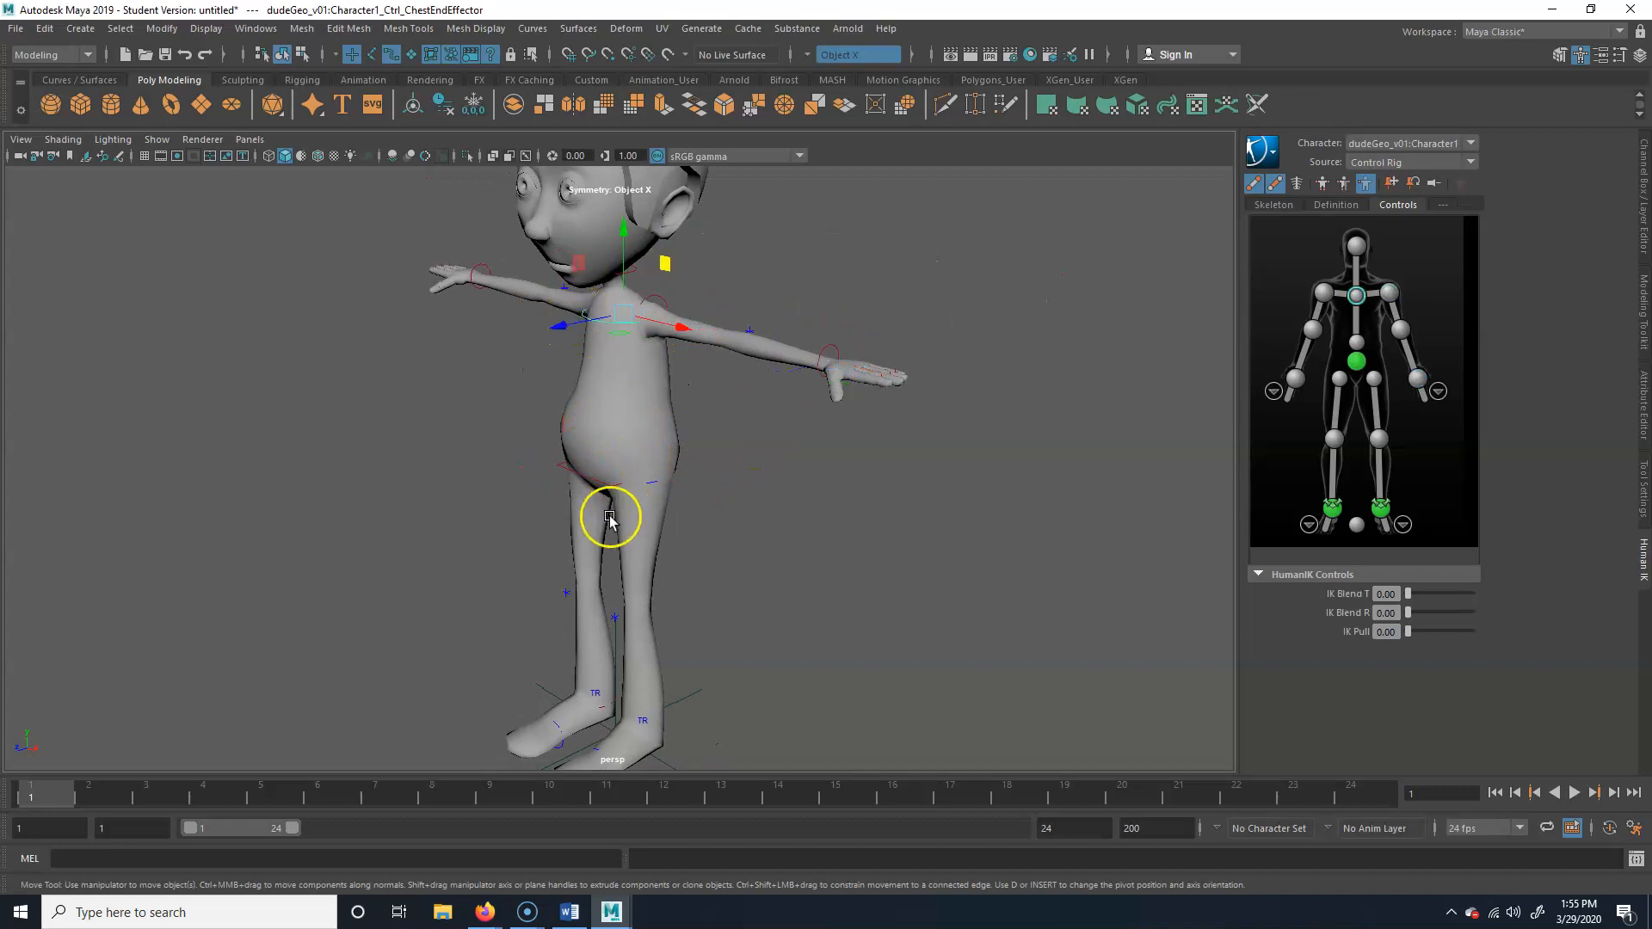
Check picking the hips and left ankle effectors in wireframe, then restore shaded display and clear the selection
key("4")
left_click(586, 496)
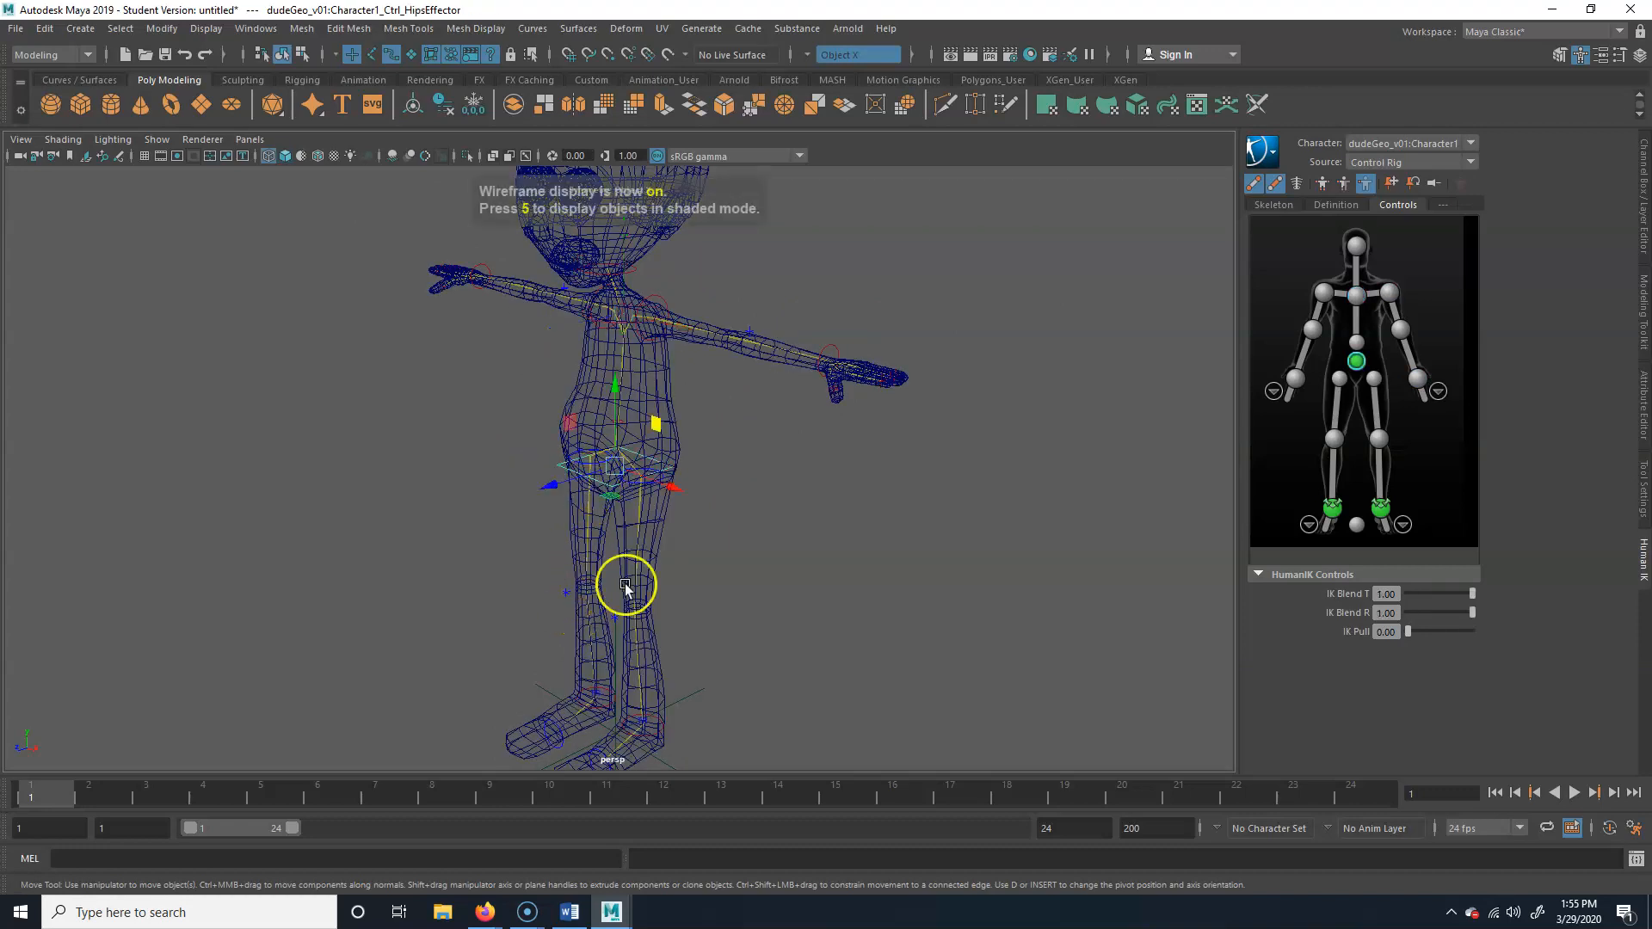
left_click(660, 733)
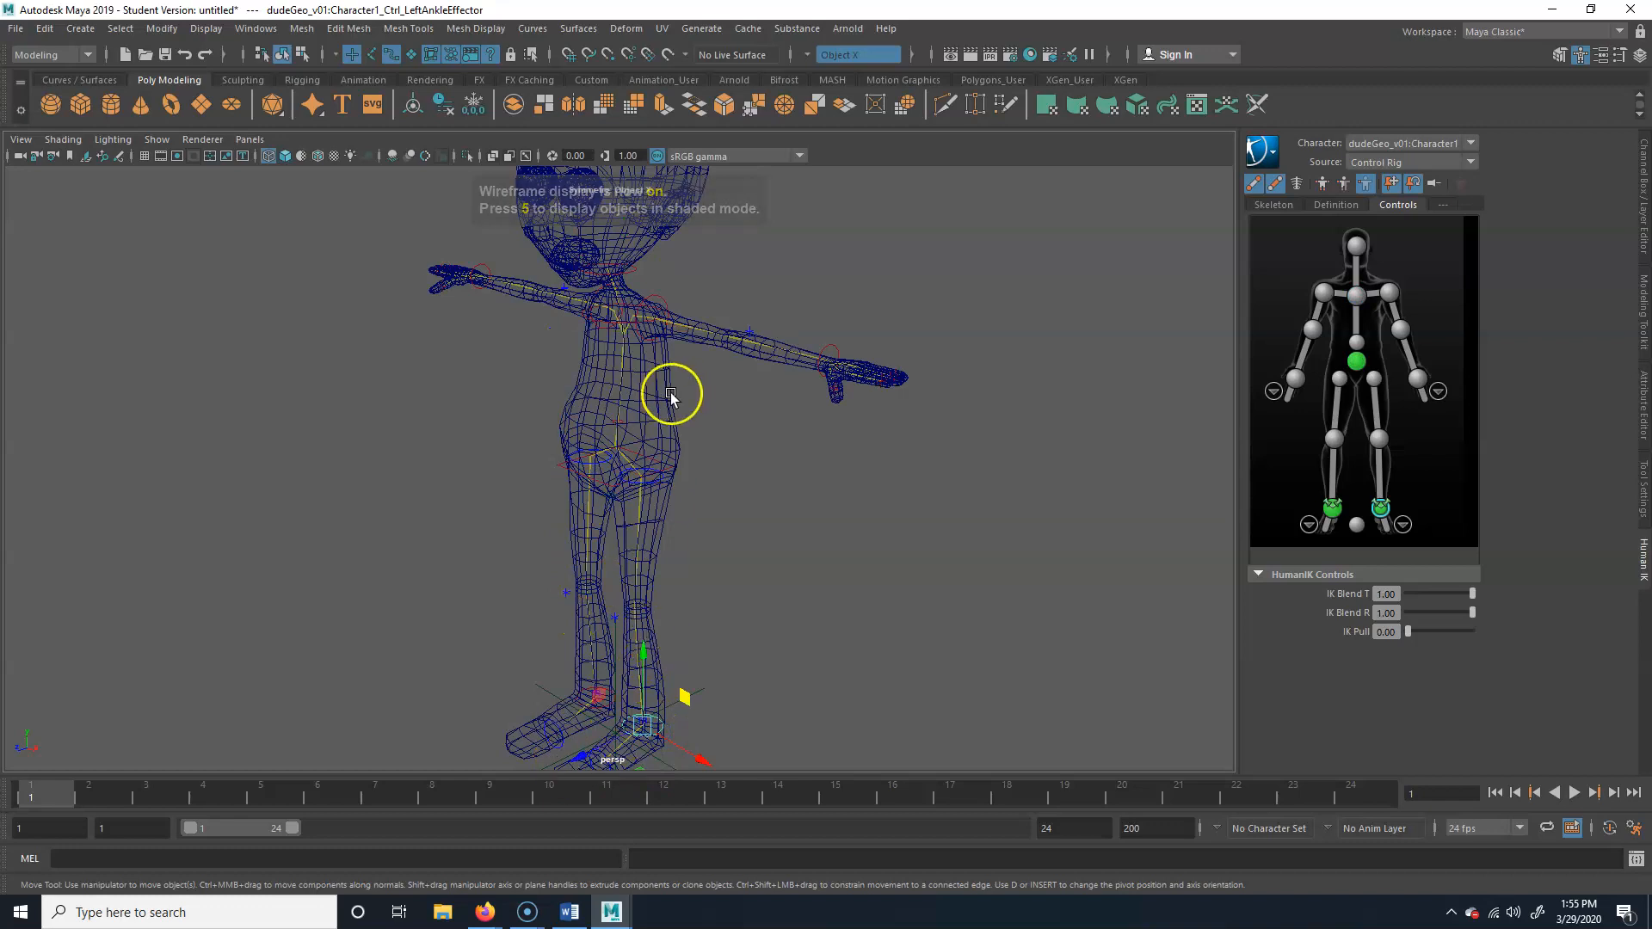
left_click(590, 482)
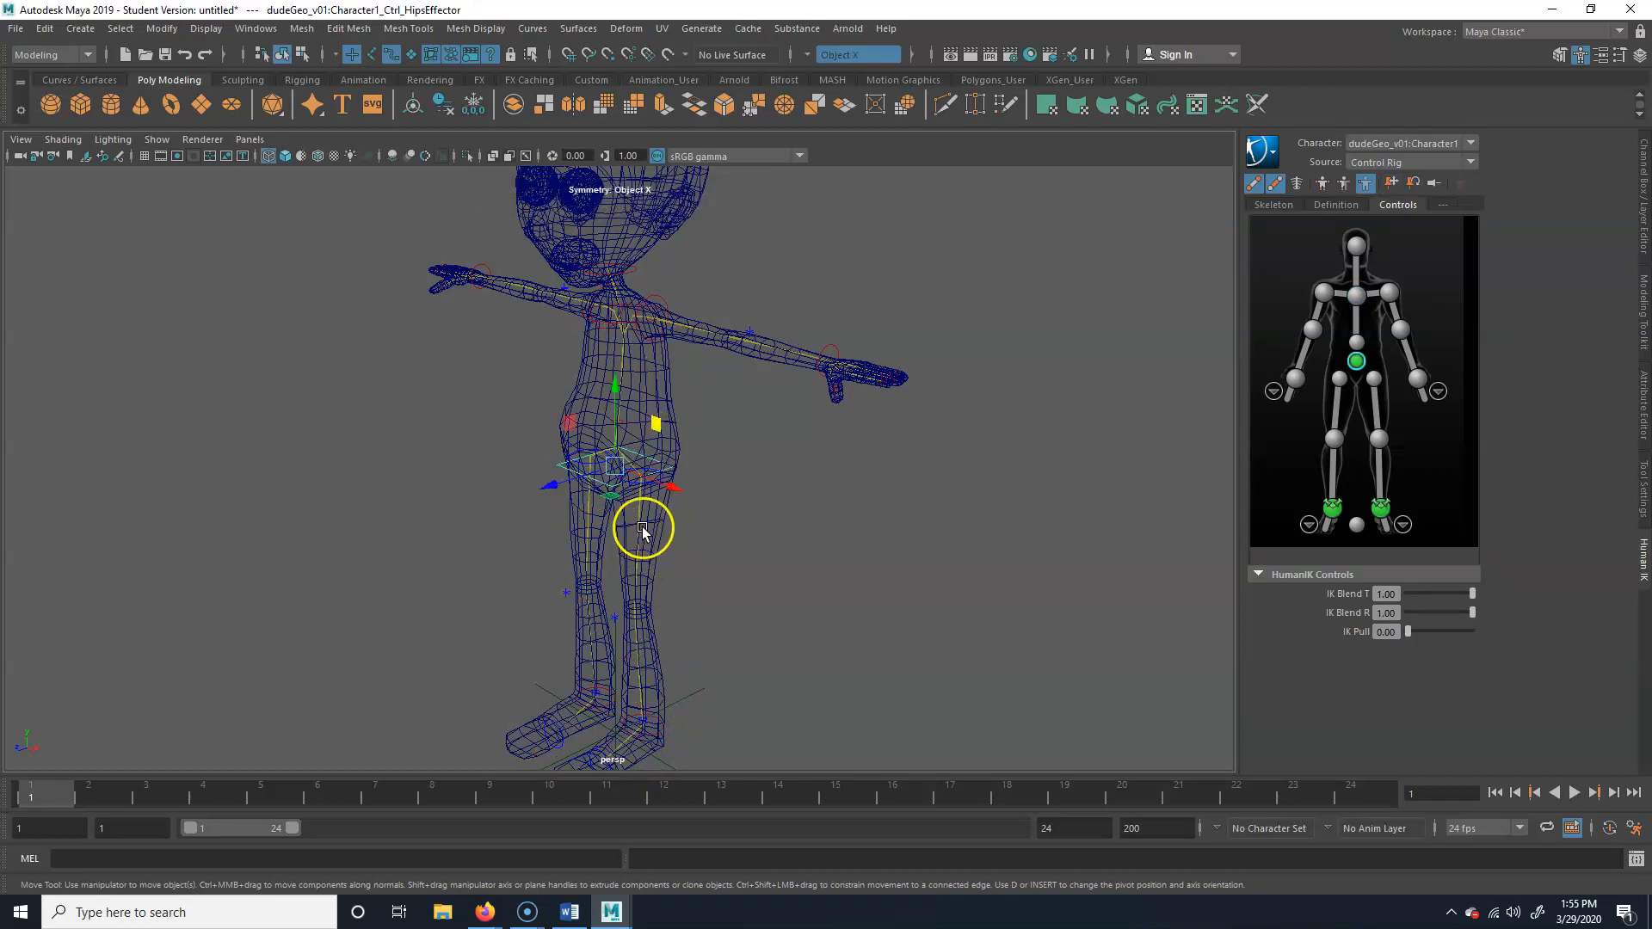
key("5")
left_click(856, 516)
Select the left ankle effector with the Move tool and turn on automatic keyframing
middle_click_drag(680, 620, 726, 594, "alt")
right_click_drag(853, 584, 671, 594, "alt")
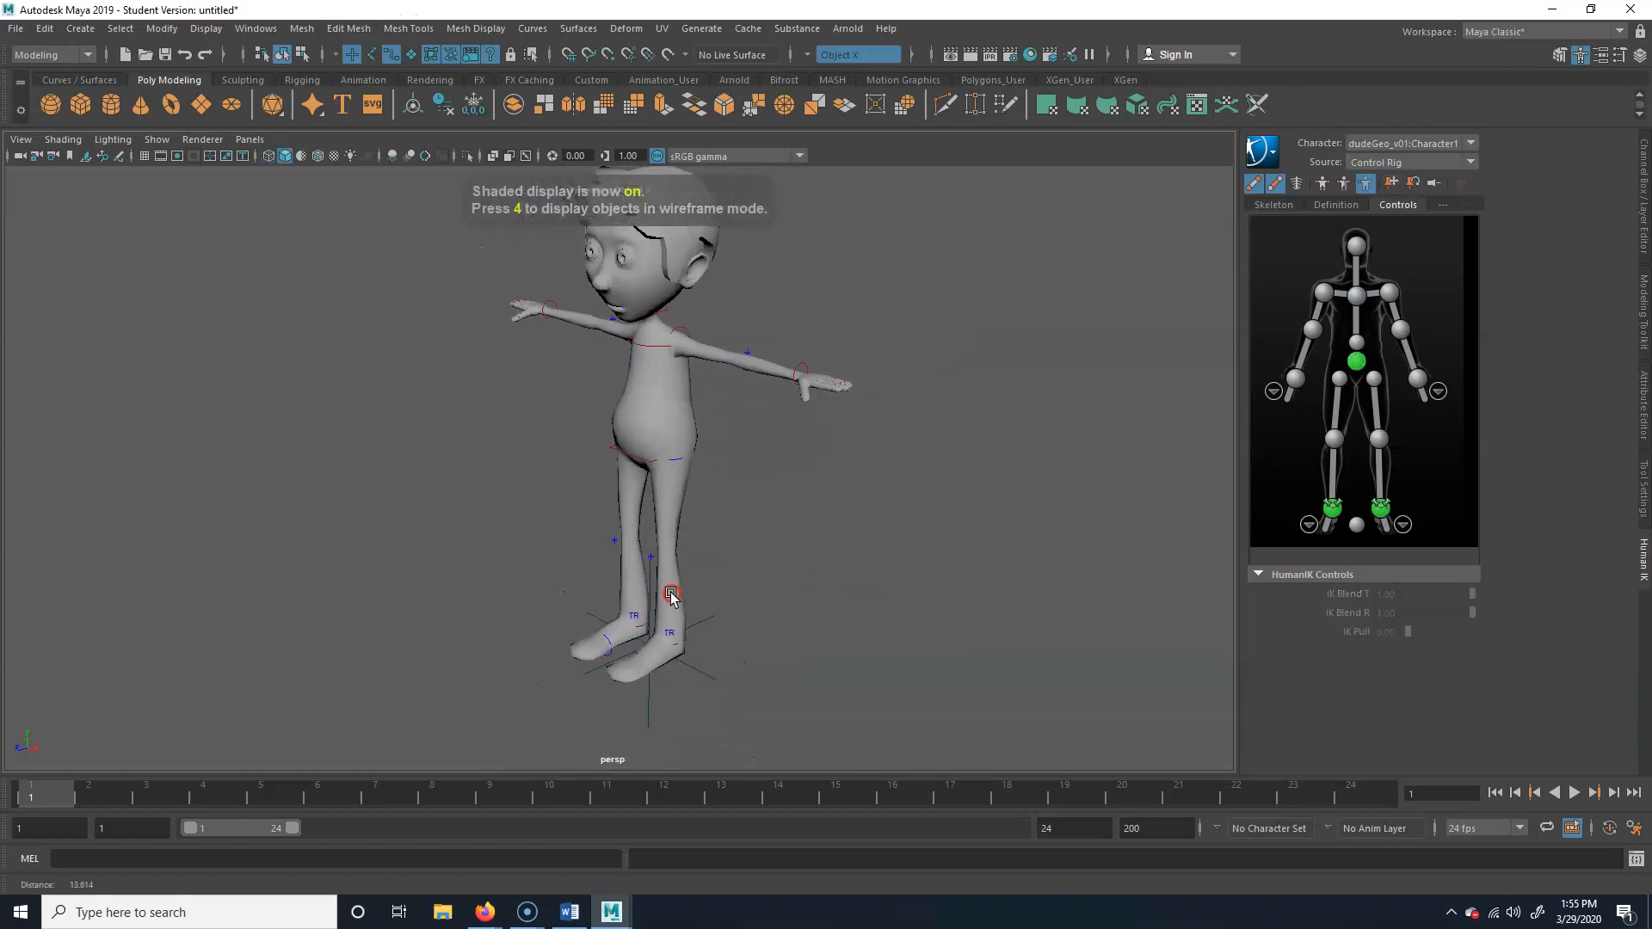
middle_click_drag(720, 666, 674, 658, "alt")
right_click_drag(674, 641, 692, 627, "alt")
key("w")
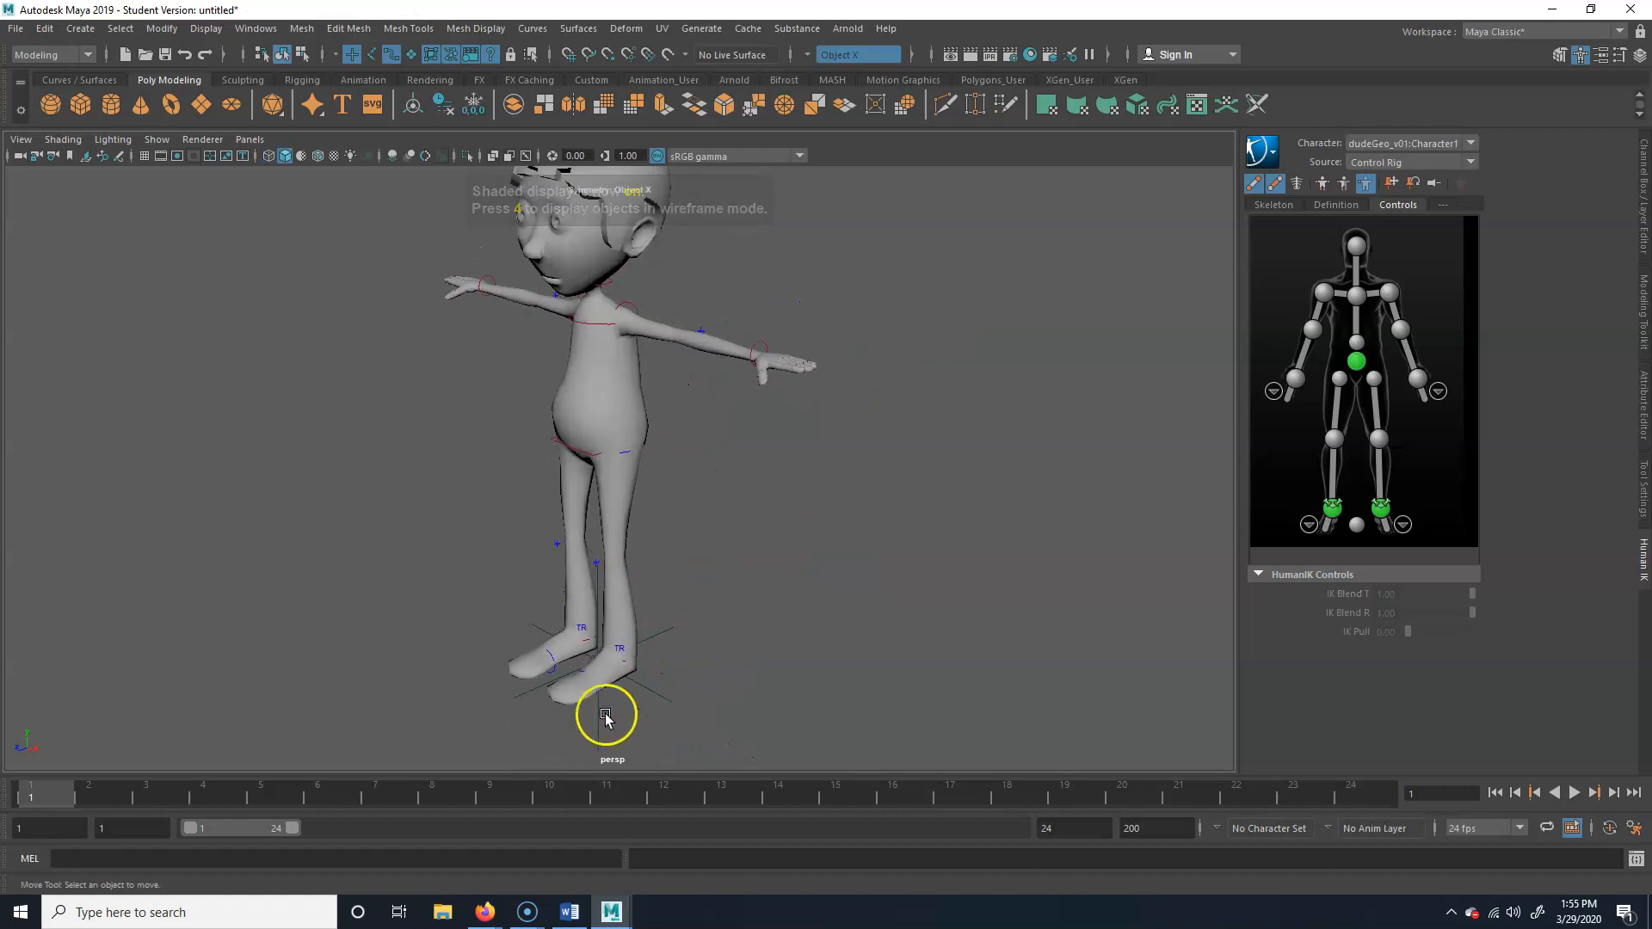
left_click(634, 658)
right_click_drag(471, 681, 619, 680, "alt")
middle_click_drag(620, 680, 651, 577, "alt")
left_click_drag(585, 636, 512, 645, "alt")
right_click_drag(512, 646, 605, 635, "alt")
middle_click_drag(606, 635, 612, 605, "alt")
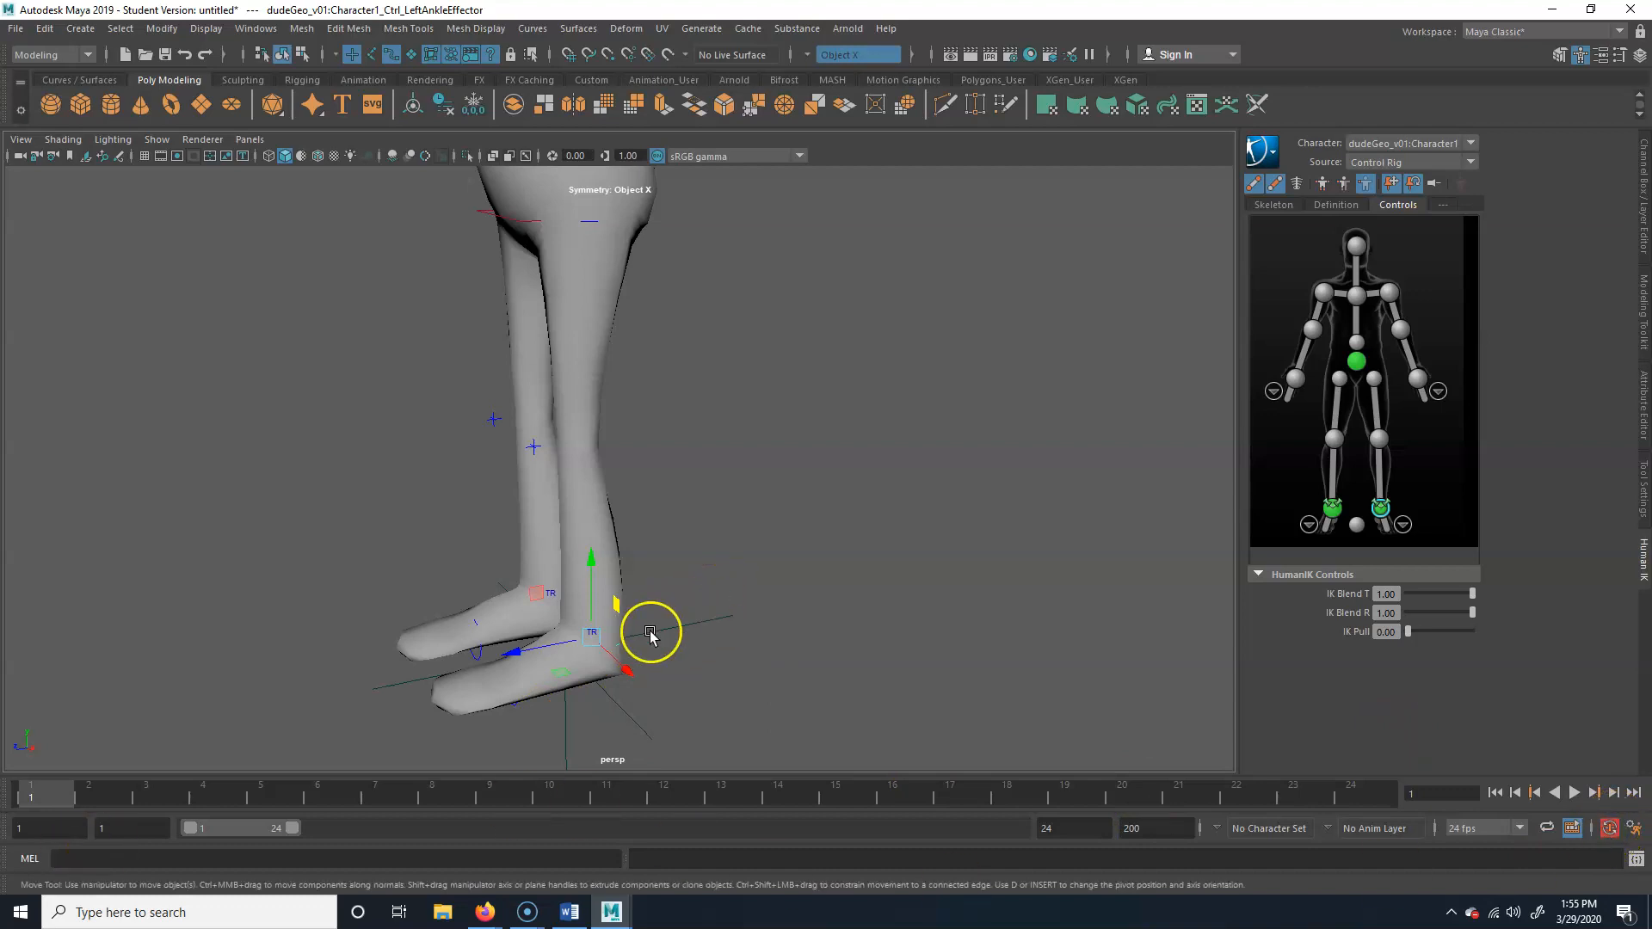
Try moving the left ankle effector forward at frame 1 and up and back at frame 7, undoing both moves
left_click_drag(517, 651, 389, 664)
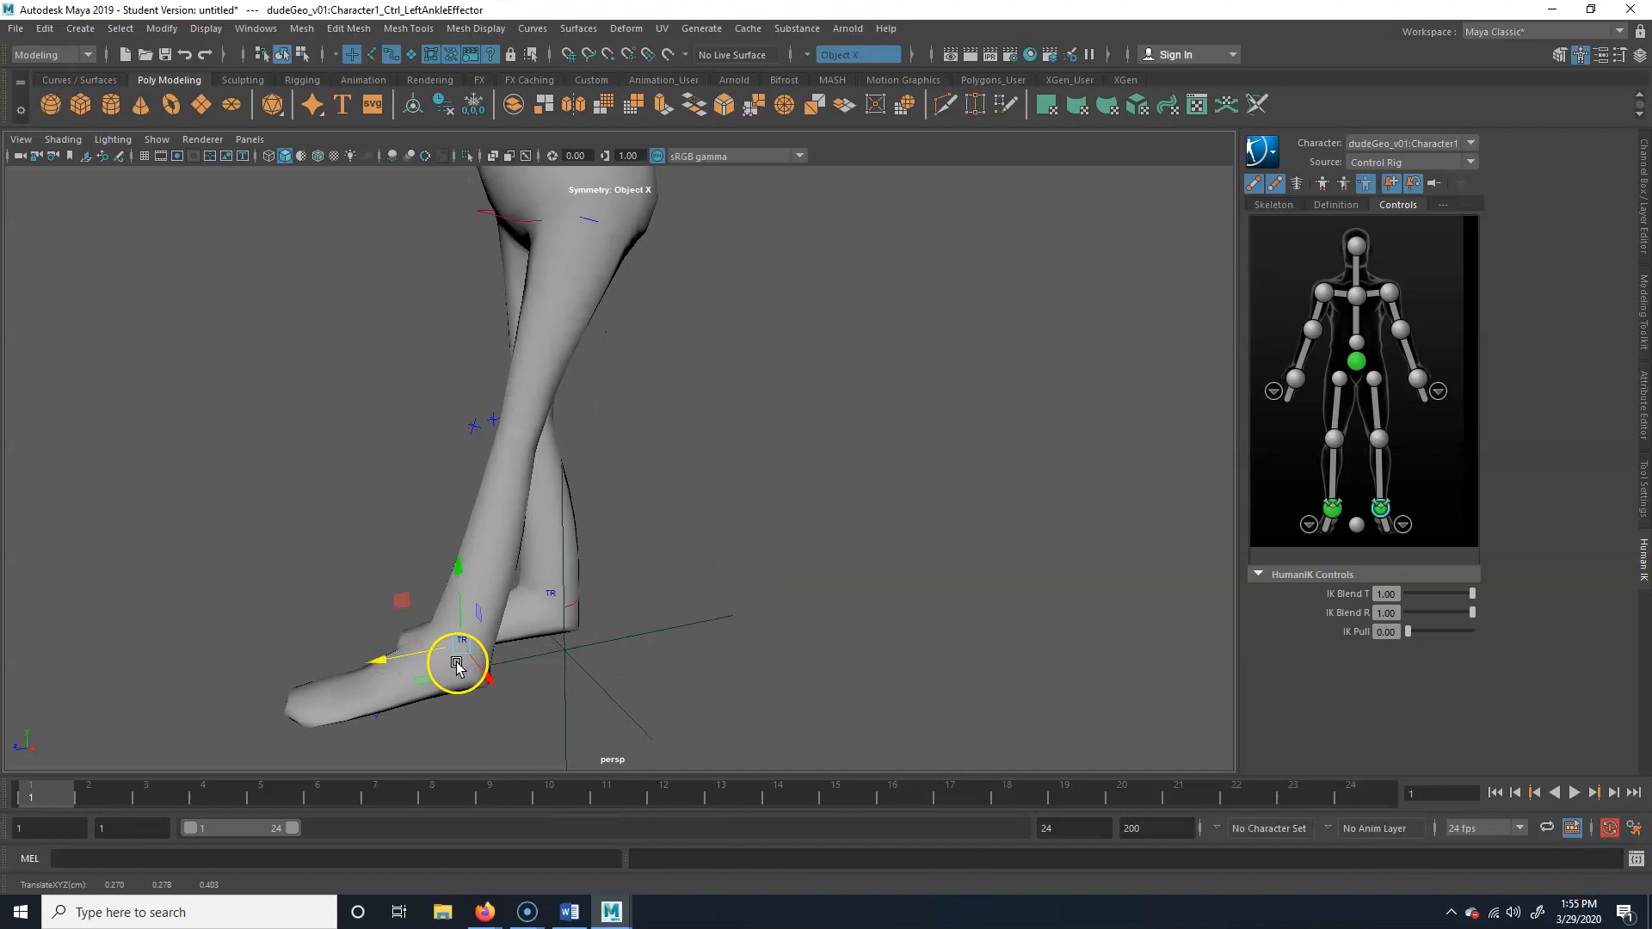
key("ctrl+z")
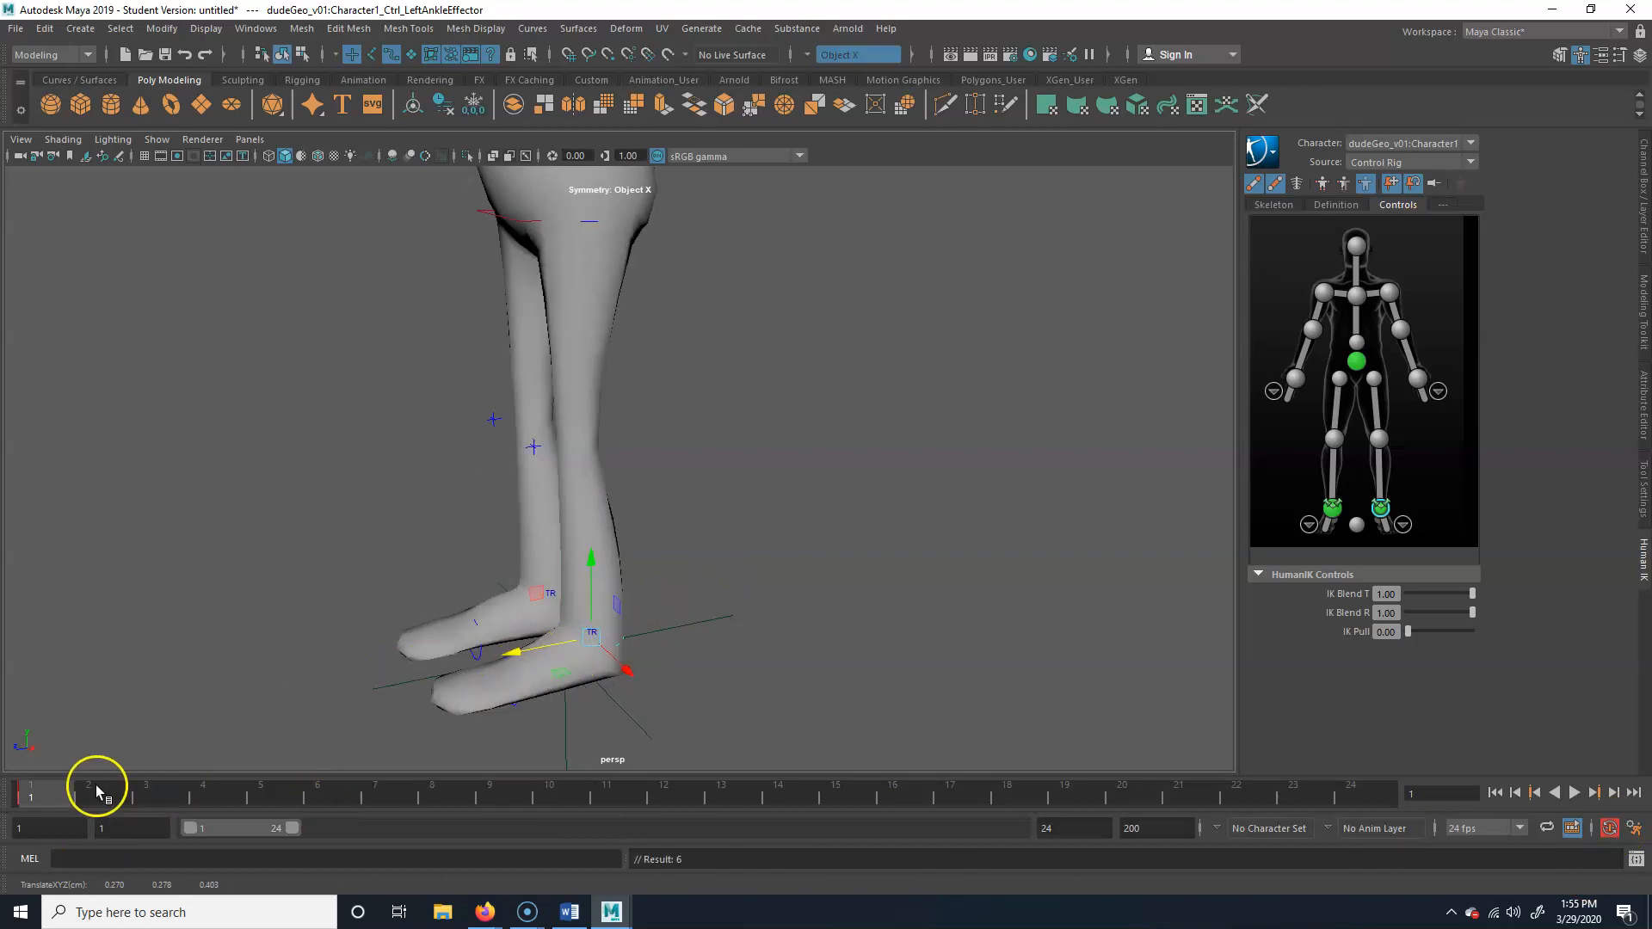
left_click(377, 795)
left_click_drag(534, 597, 628, 446)
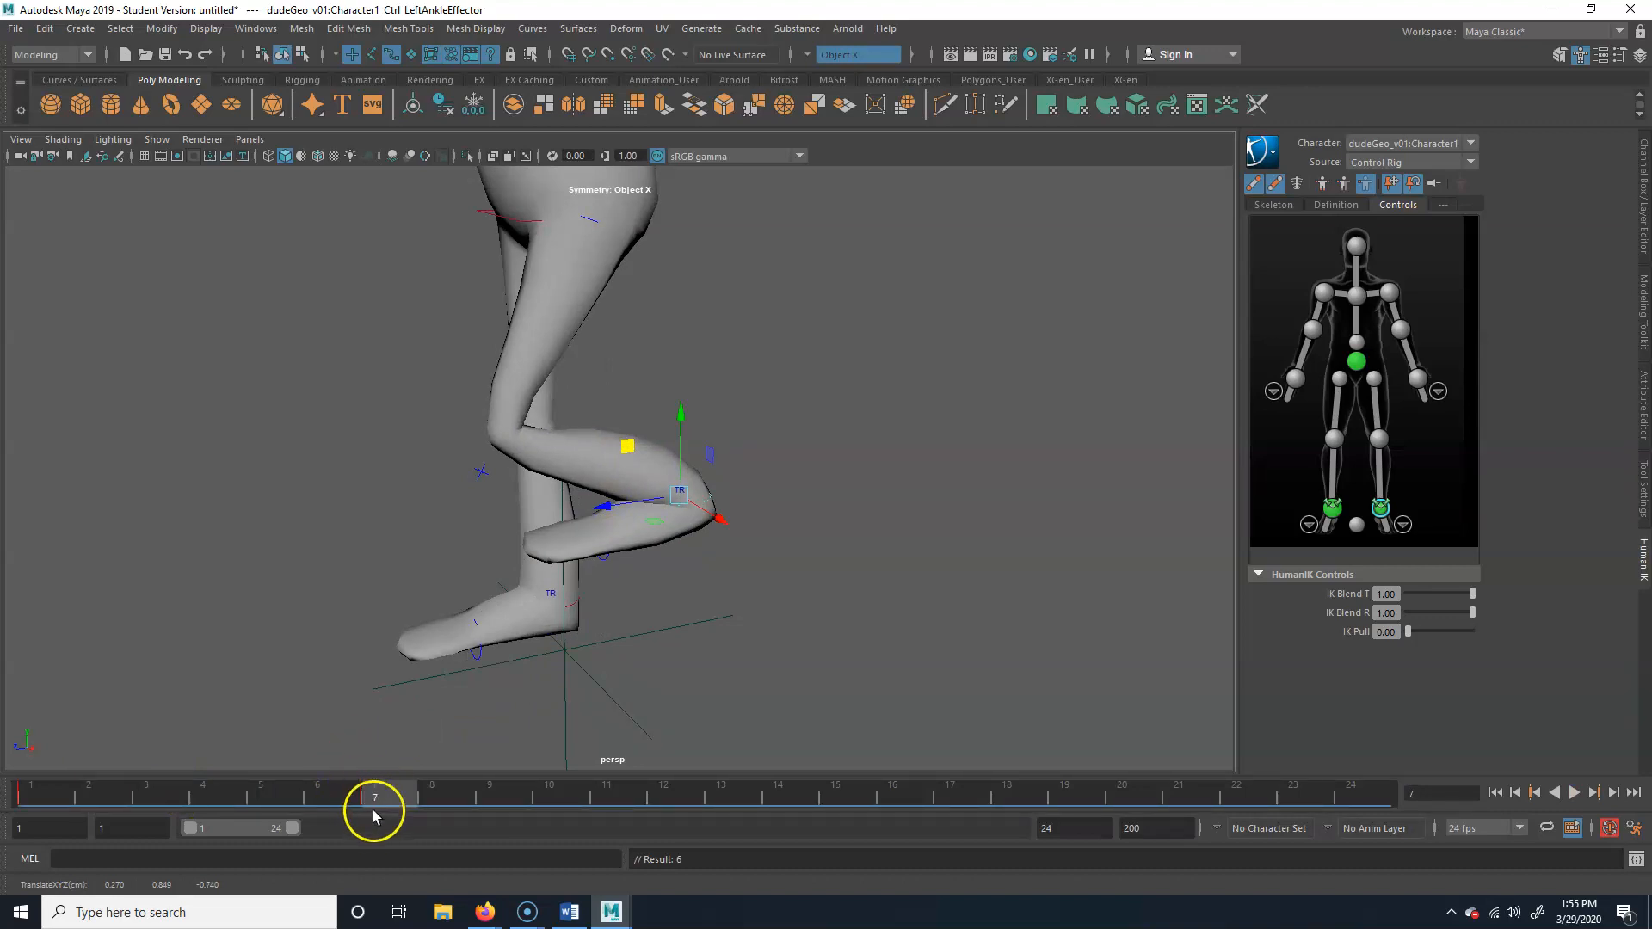
key("ctrl+shift+s")
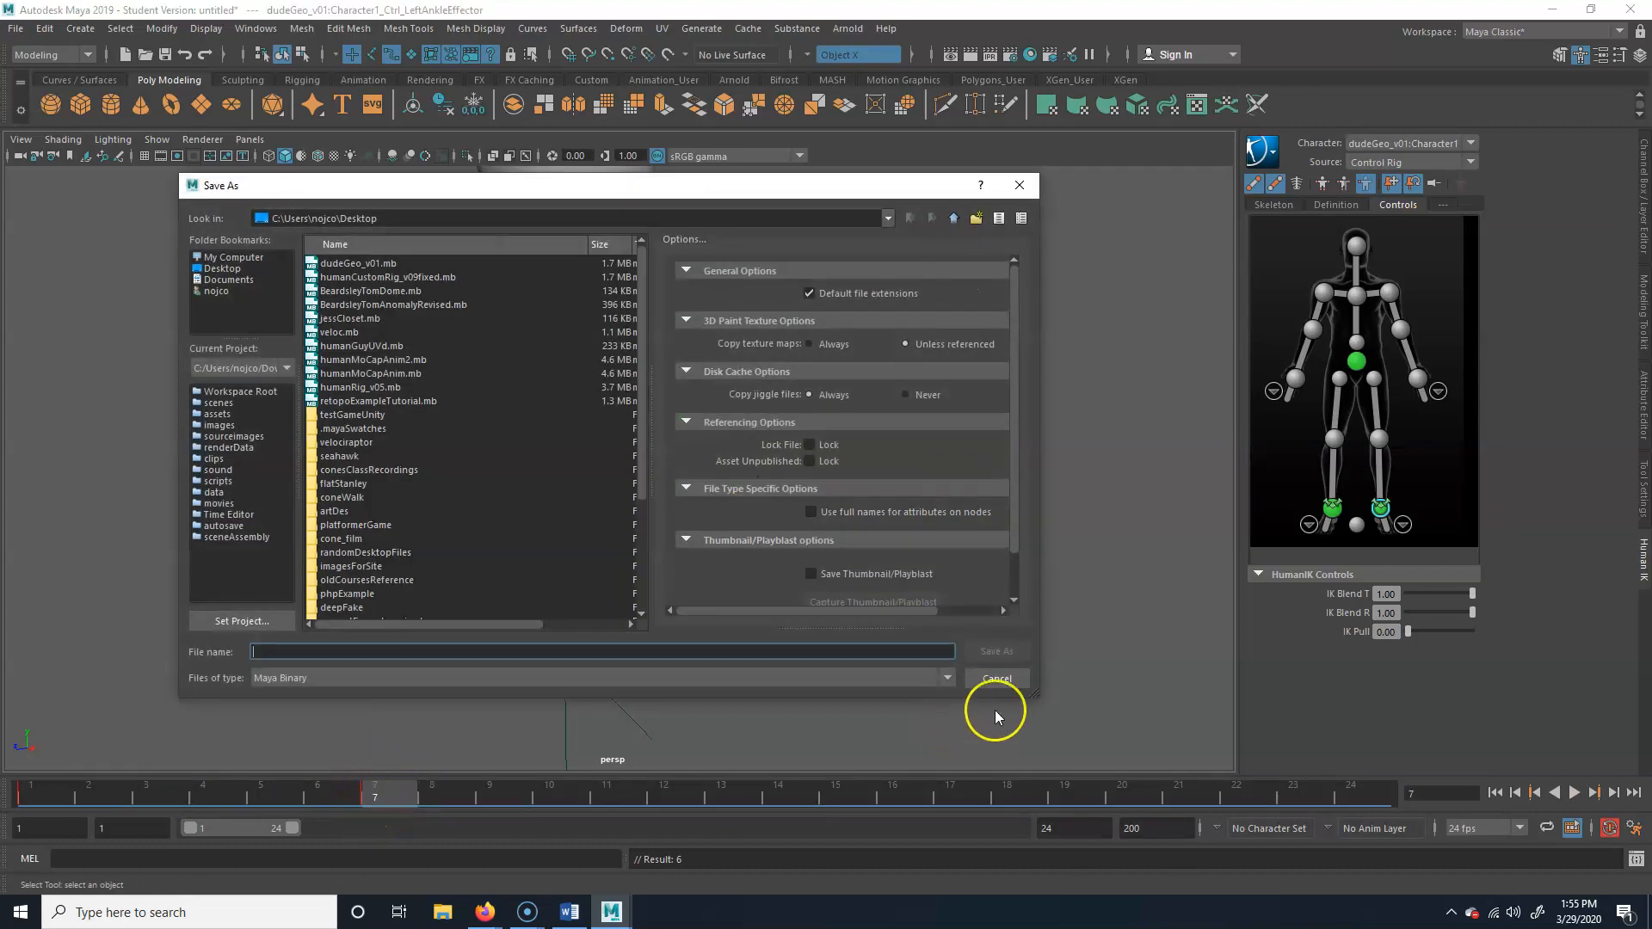
left_click(999, 680)
key("ctrl+z")
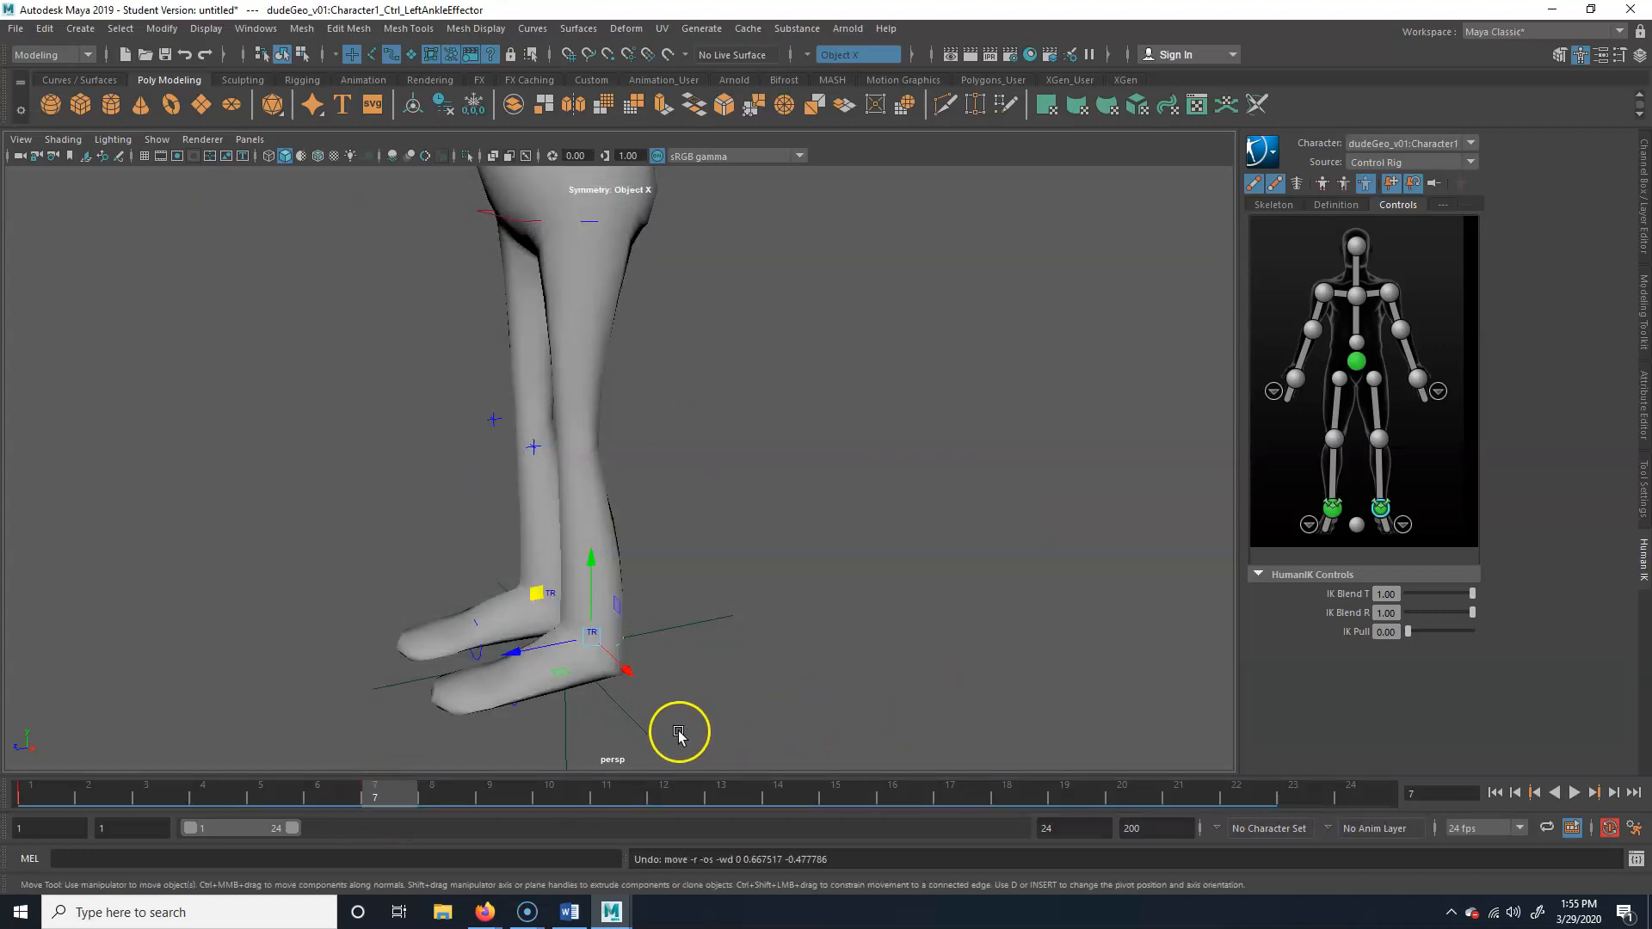
Try raising the left ankle effector backward at frame 7 with automatic keyframing off, then re-enable it and return to frame 1
left_click(1609, 827)
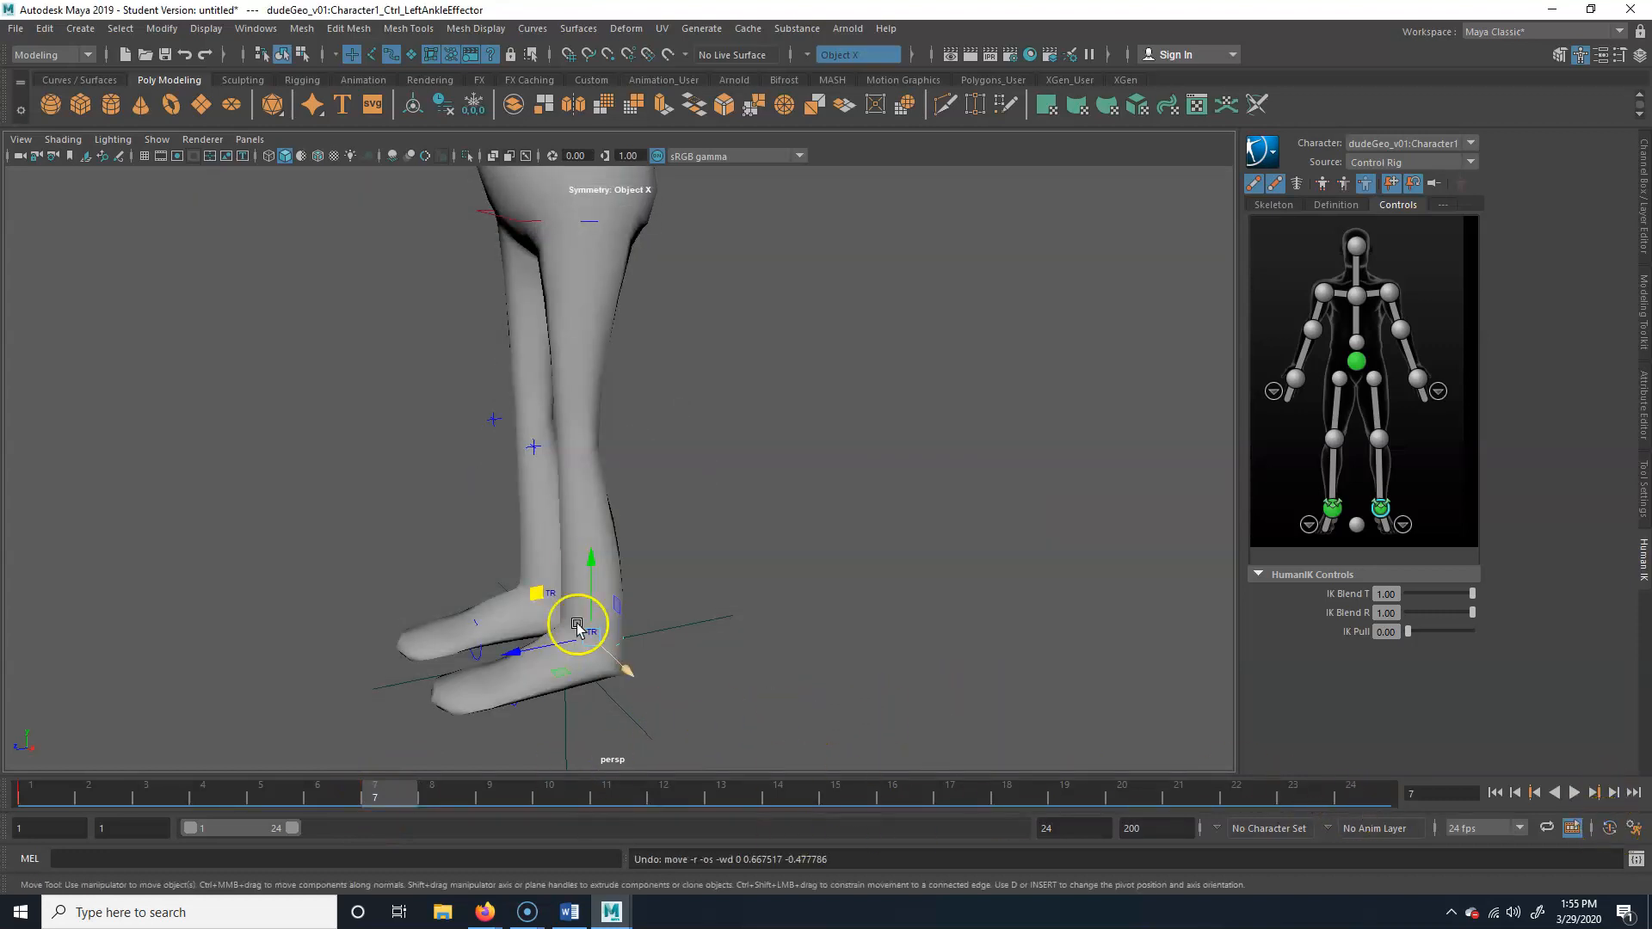
left_click_drag(545, 593, 627, 484)
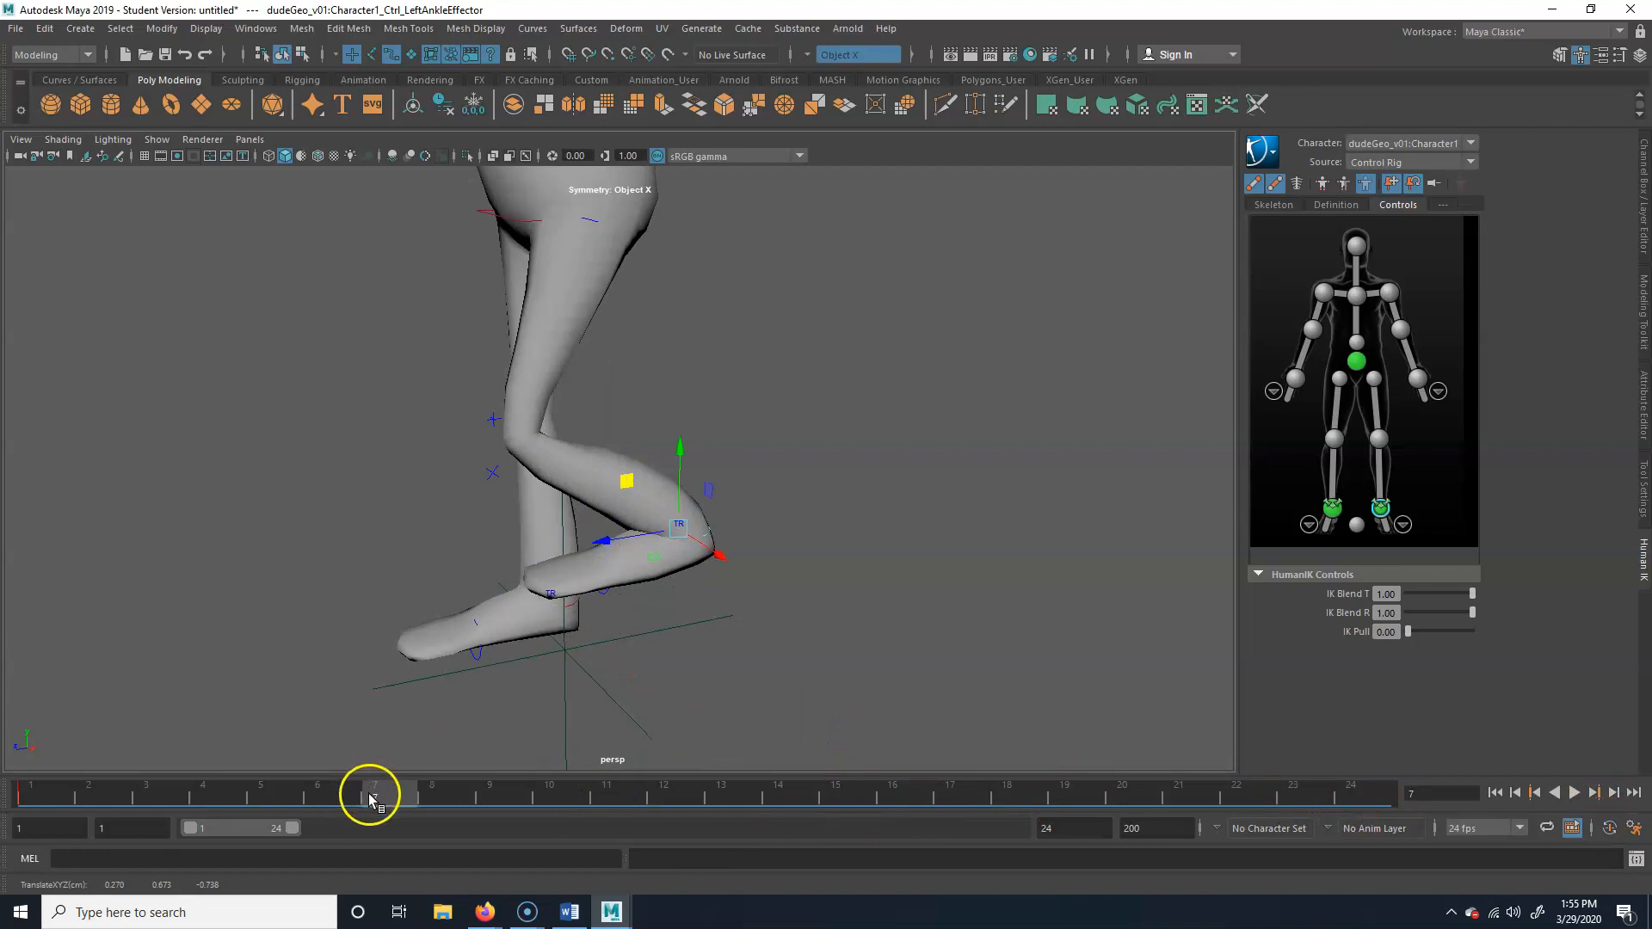
mouse_move(380, 792)
left_mouse_down()
mouse_move(419, 791)
mouse_move(375, 793)
left_mouse_up()
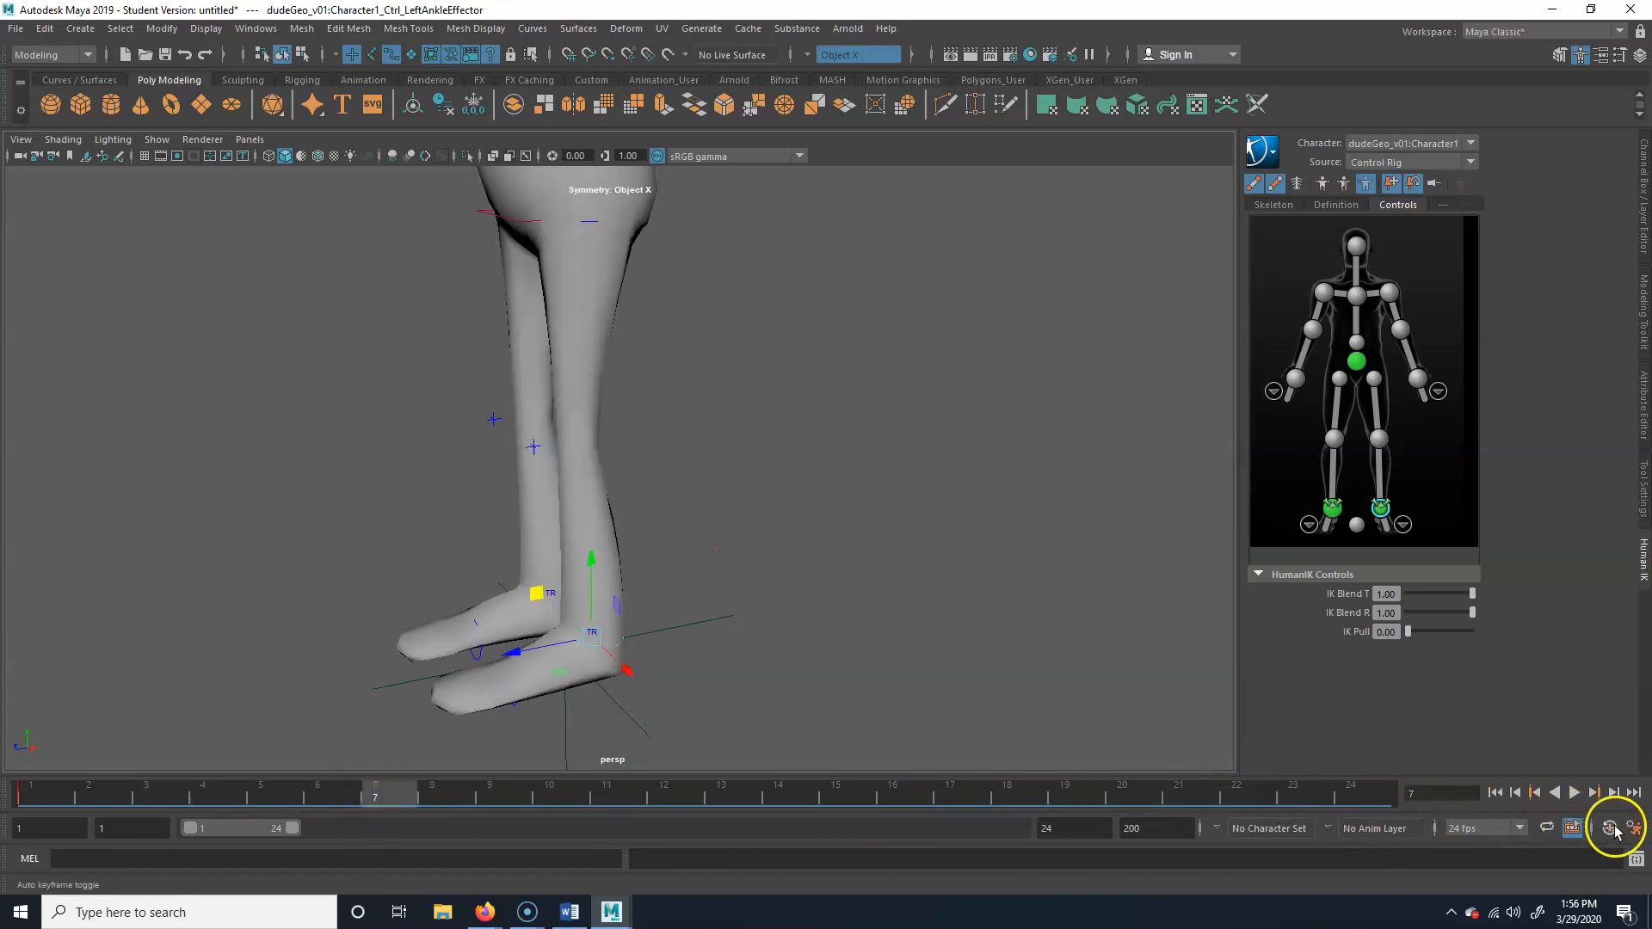
left_click_drag(375, 790, 47, 792)
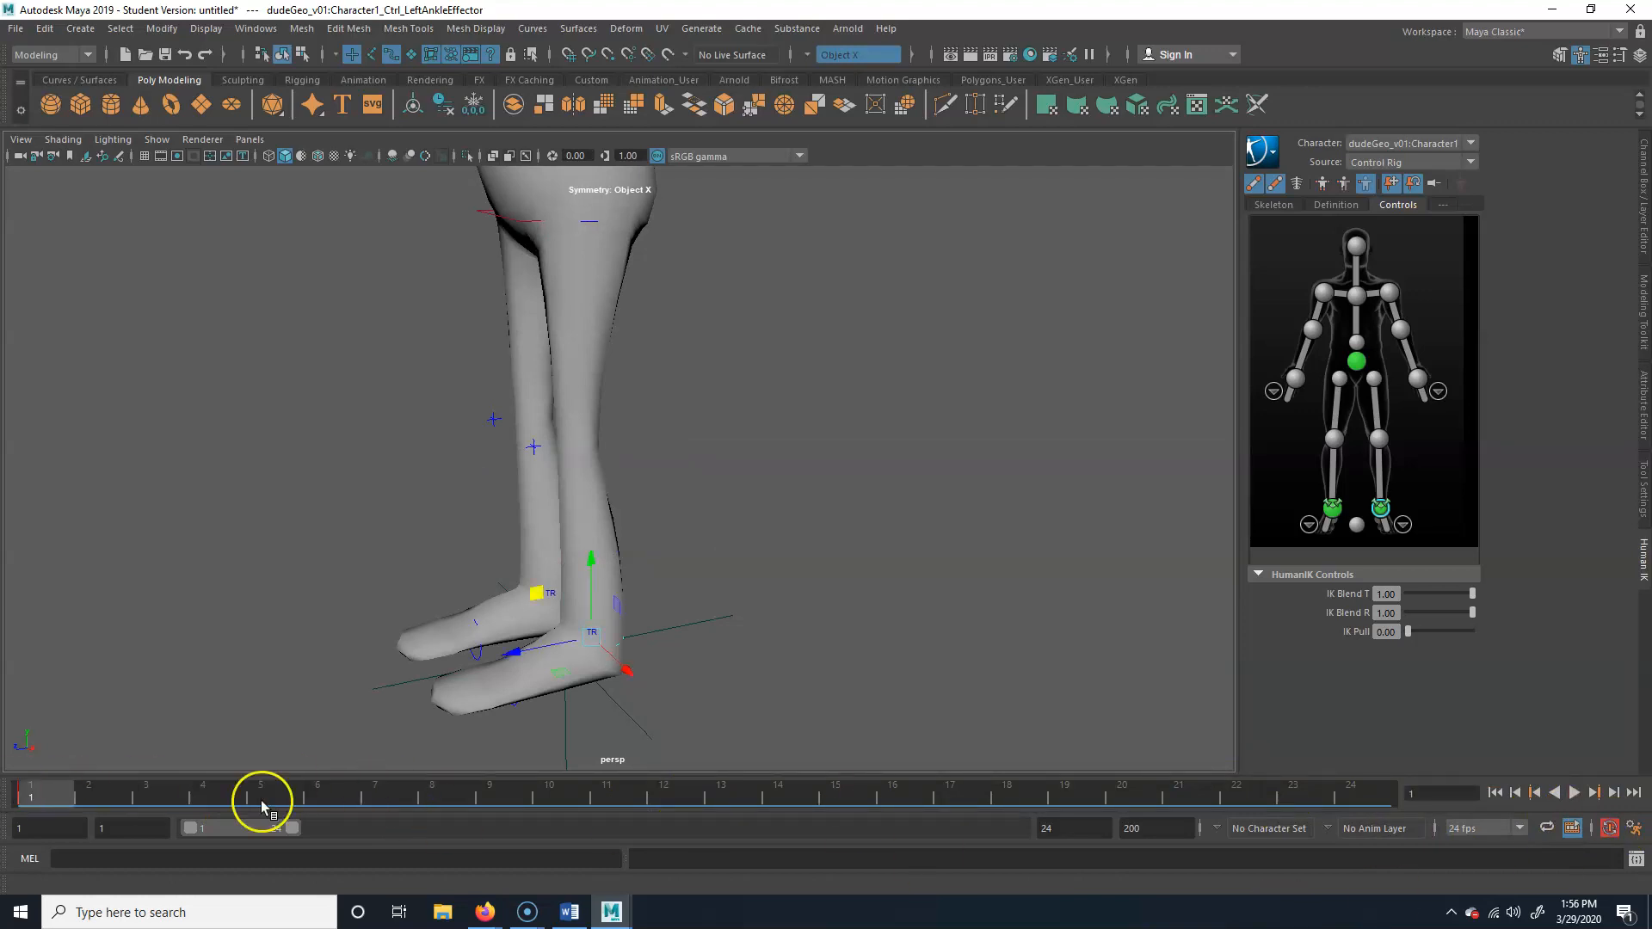
Set a keyframe on the left ankle effector at frame 1
middle_click_drag(460, 639, 474, 605, "alt")
scroll(490, 585, "up", 3)
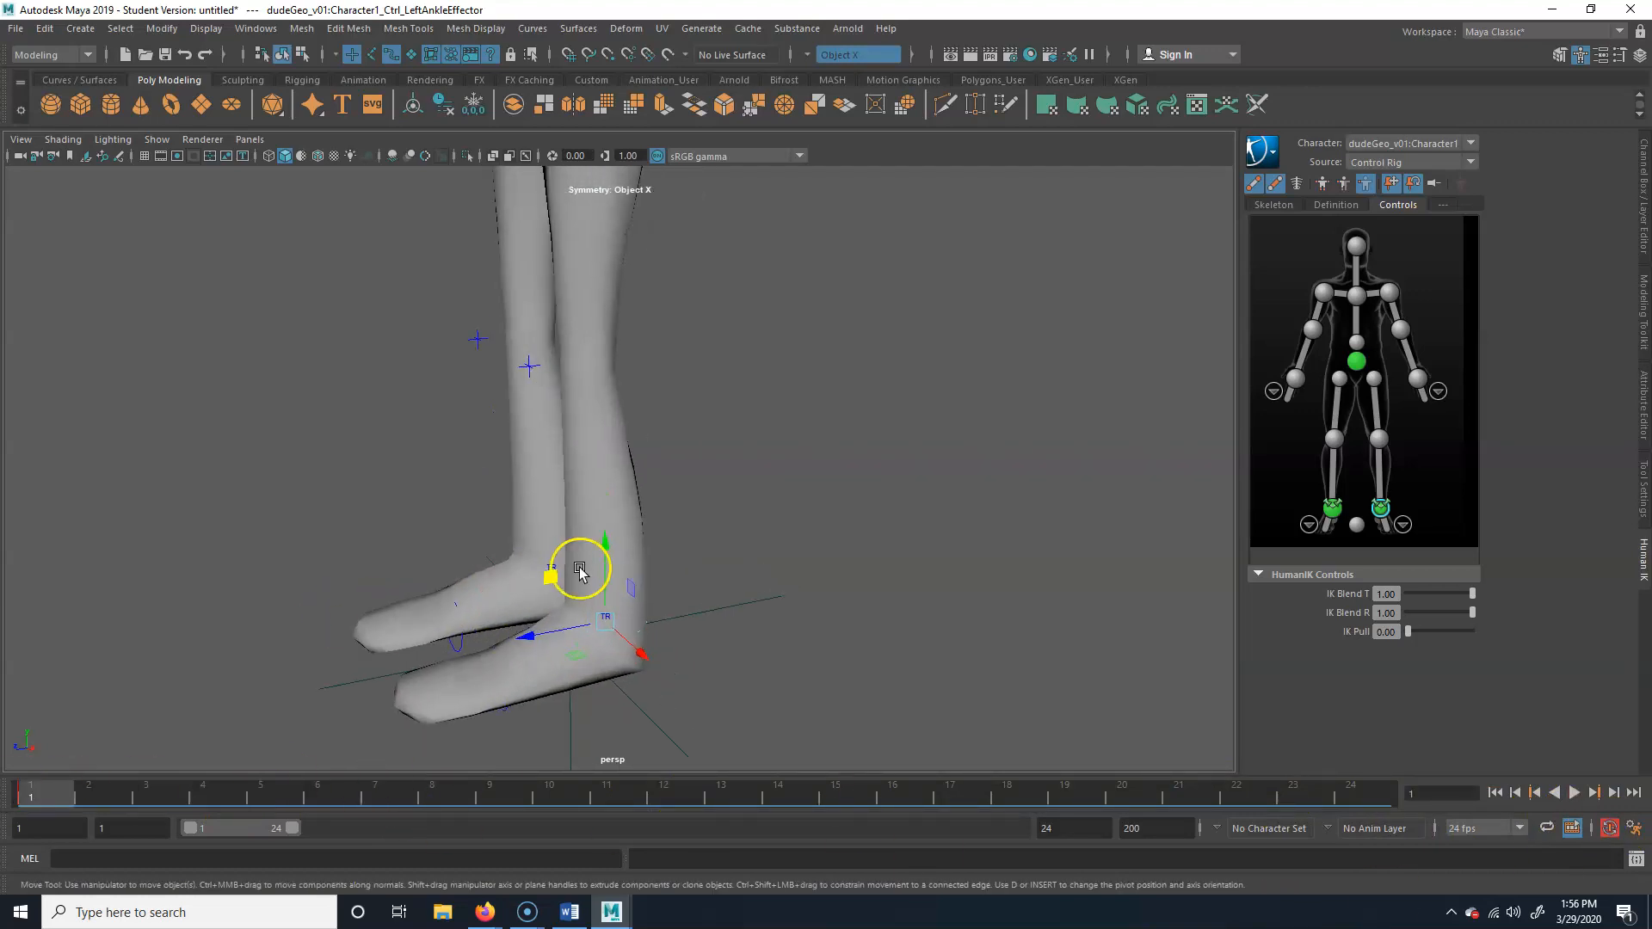
left_click_drag(611, 622, 597, 625, "alt")
mouse_move(14, 792)
left_mouse_down()
mouse_move(221, 785)
mouse_move(29, 786)
left_mouse_up()
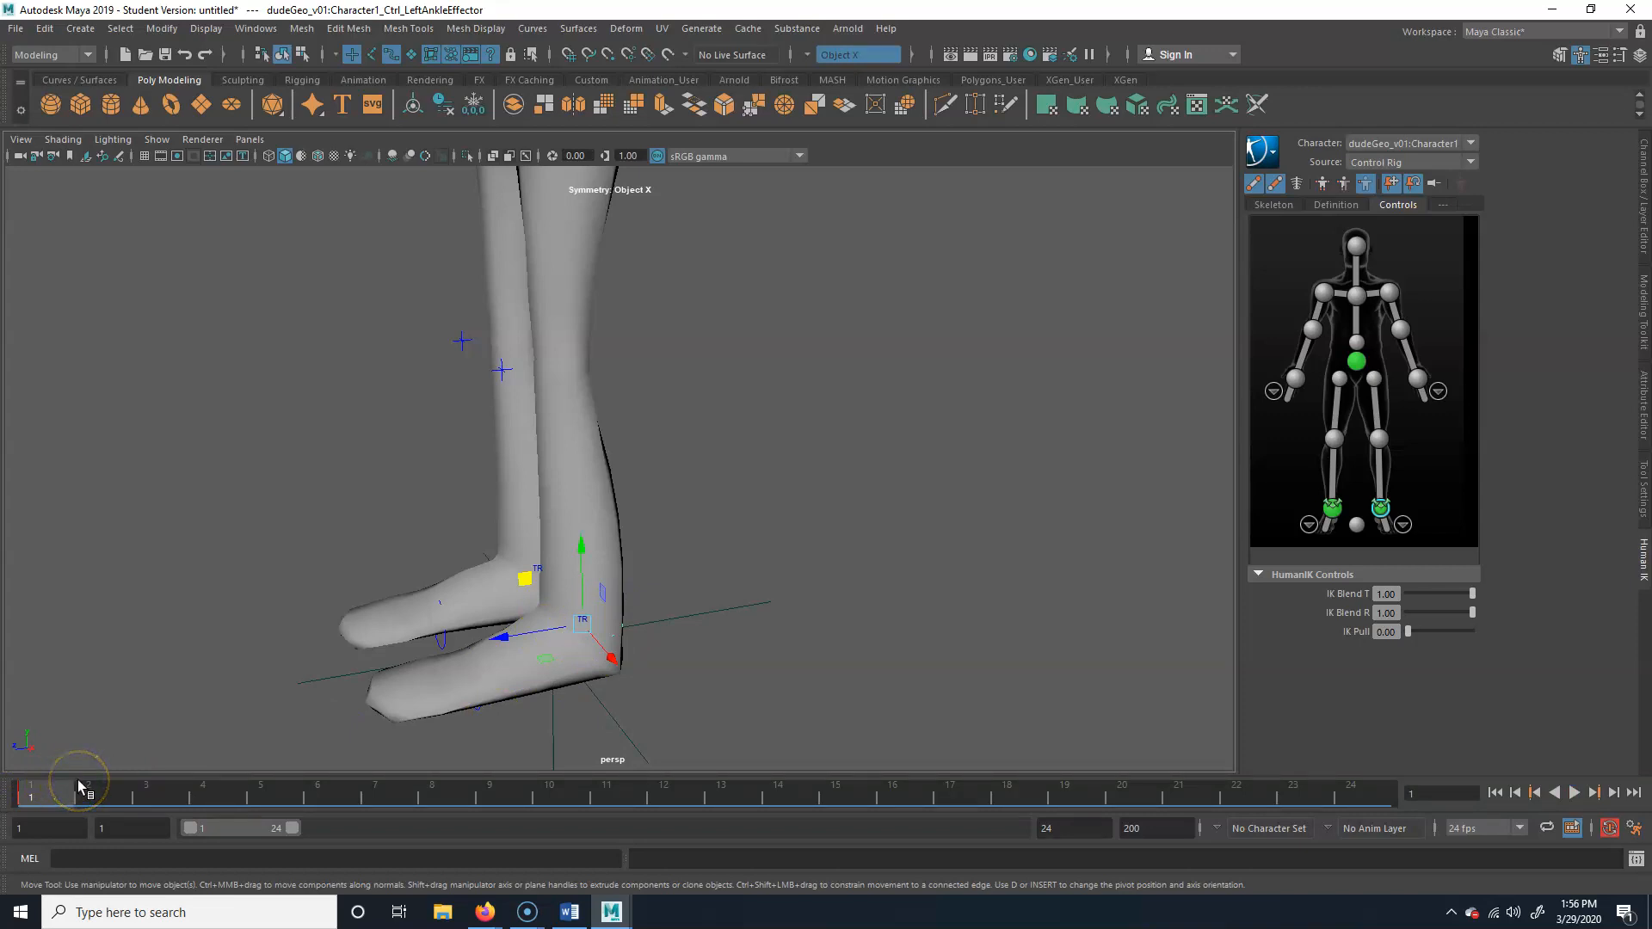
key("s")
Try pulling the left ankle effector far behind the body, and undo the move
middle_click_drag(627, 391, 597, 582, "alt")
right_click_drag(597, 582, 473, 538, "alt")
middle_click_drag(473, 538, 456, 516, "alt")
right_click_drag(456, 516, 555, 516, "alt")
middle_click_drag(555, 515, 676, 510, "alt")
right_click_drag(675, 509, 550, 600, "alt")
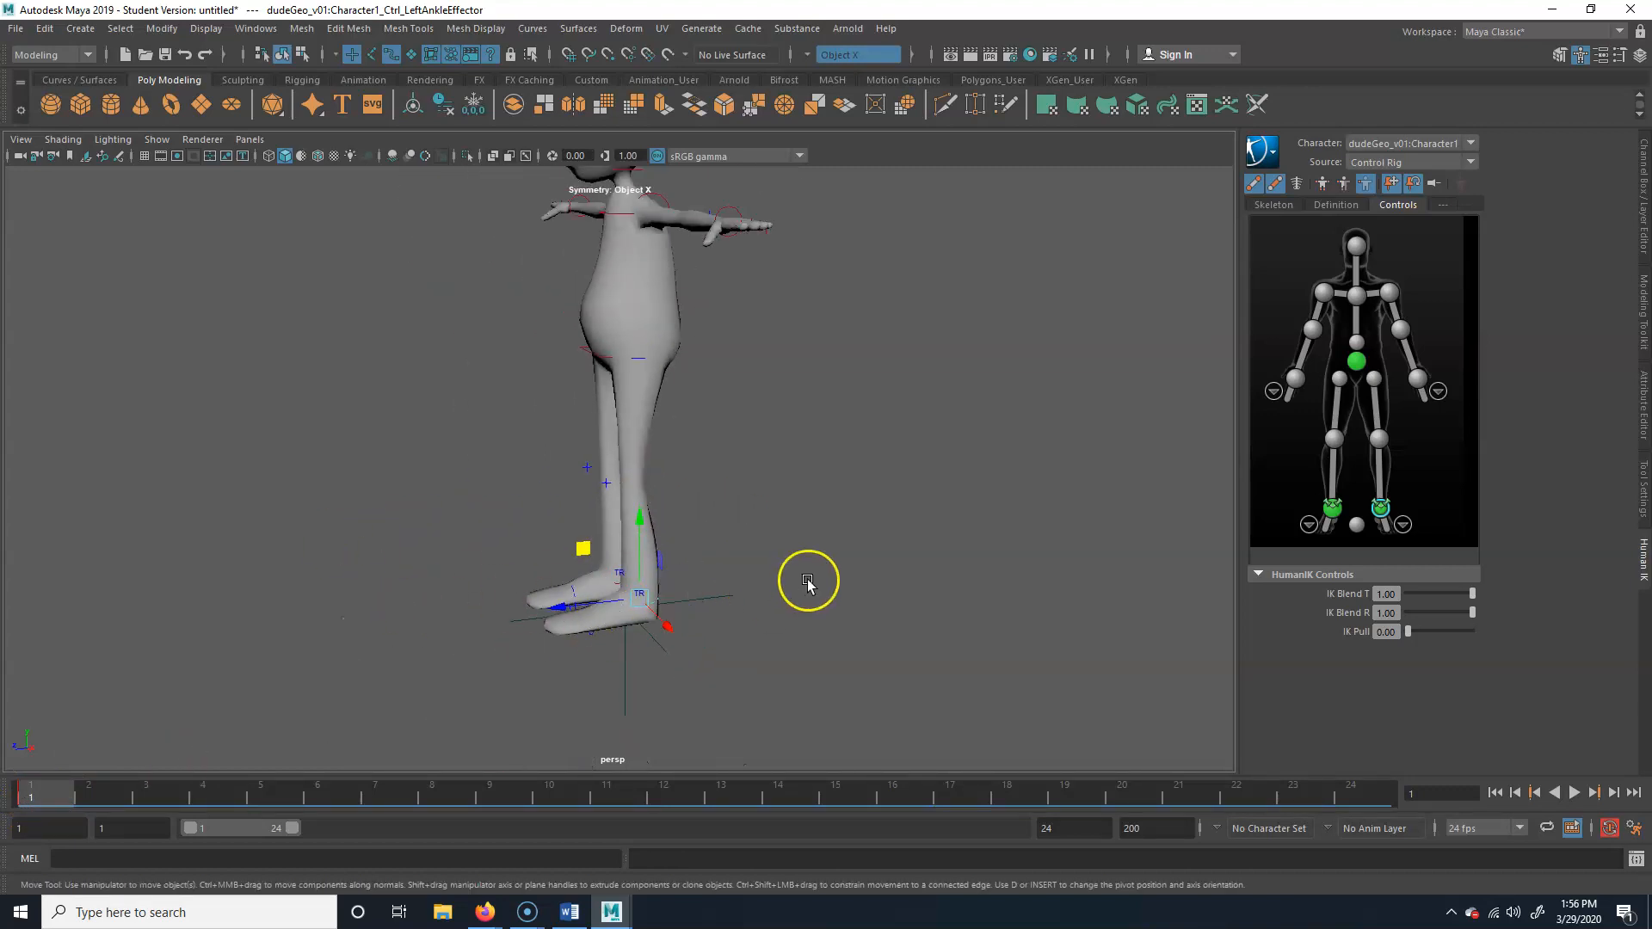
left_click_drag(566, 597, 903, 576)
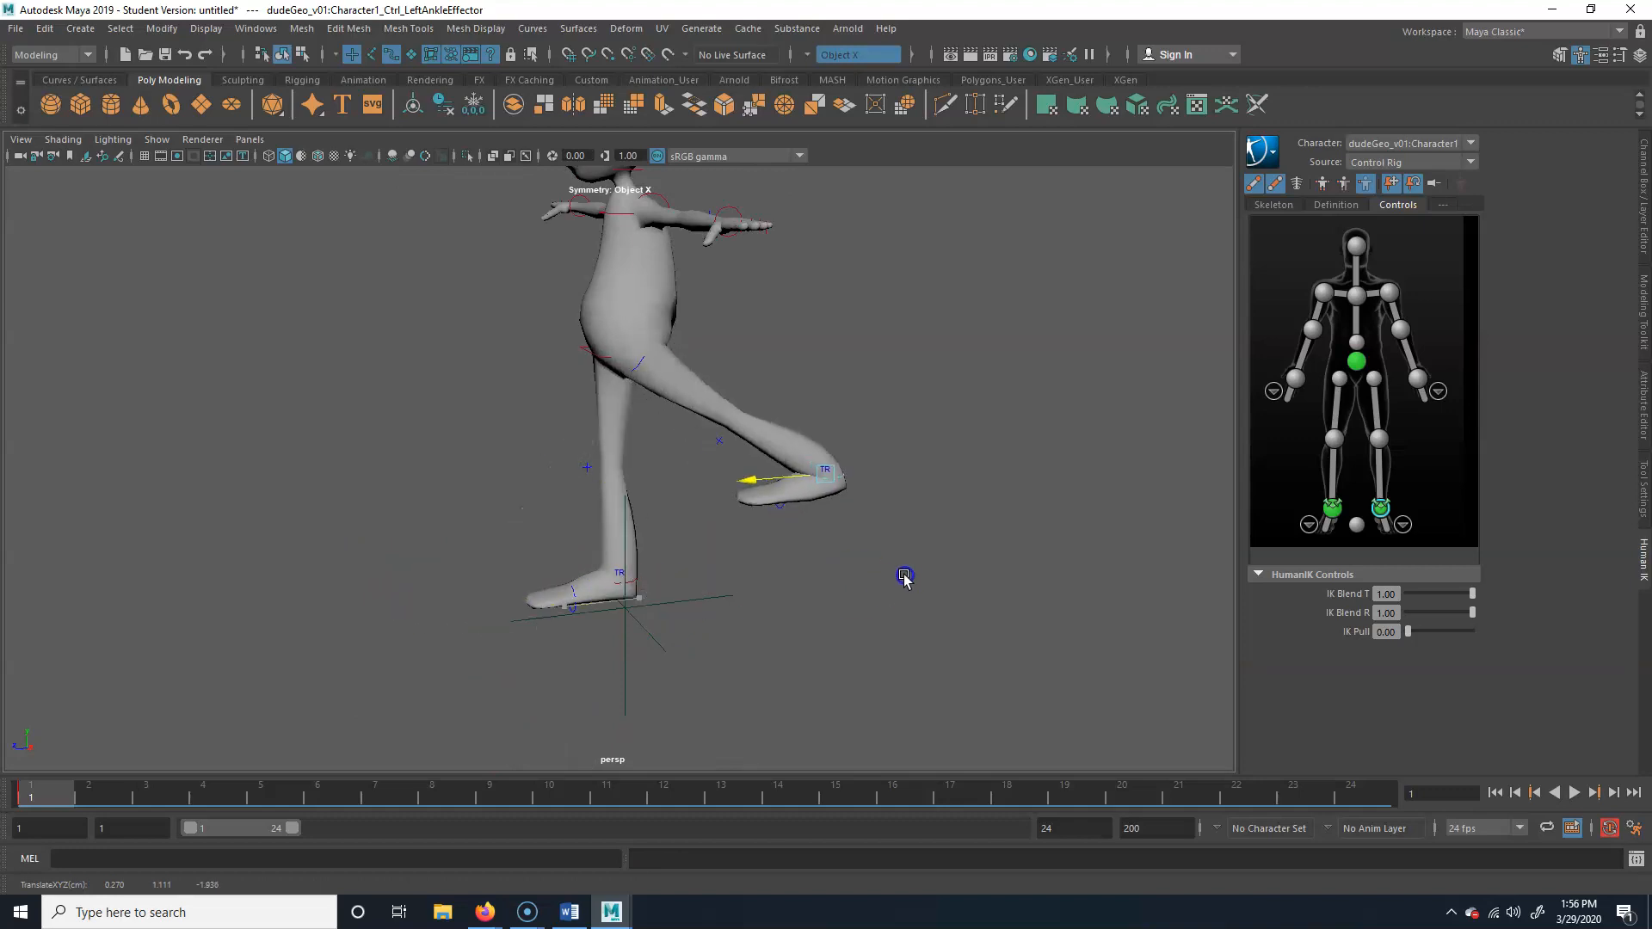
key("ctrl+z")
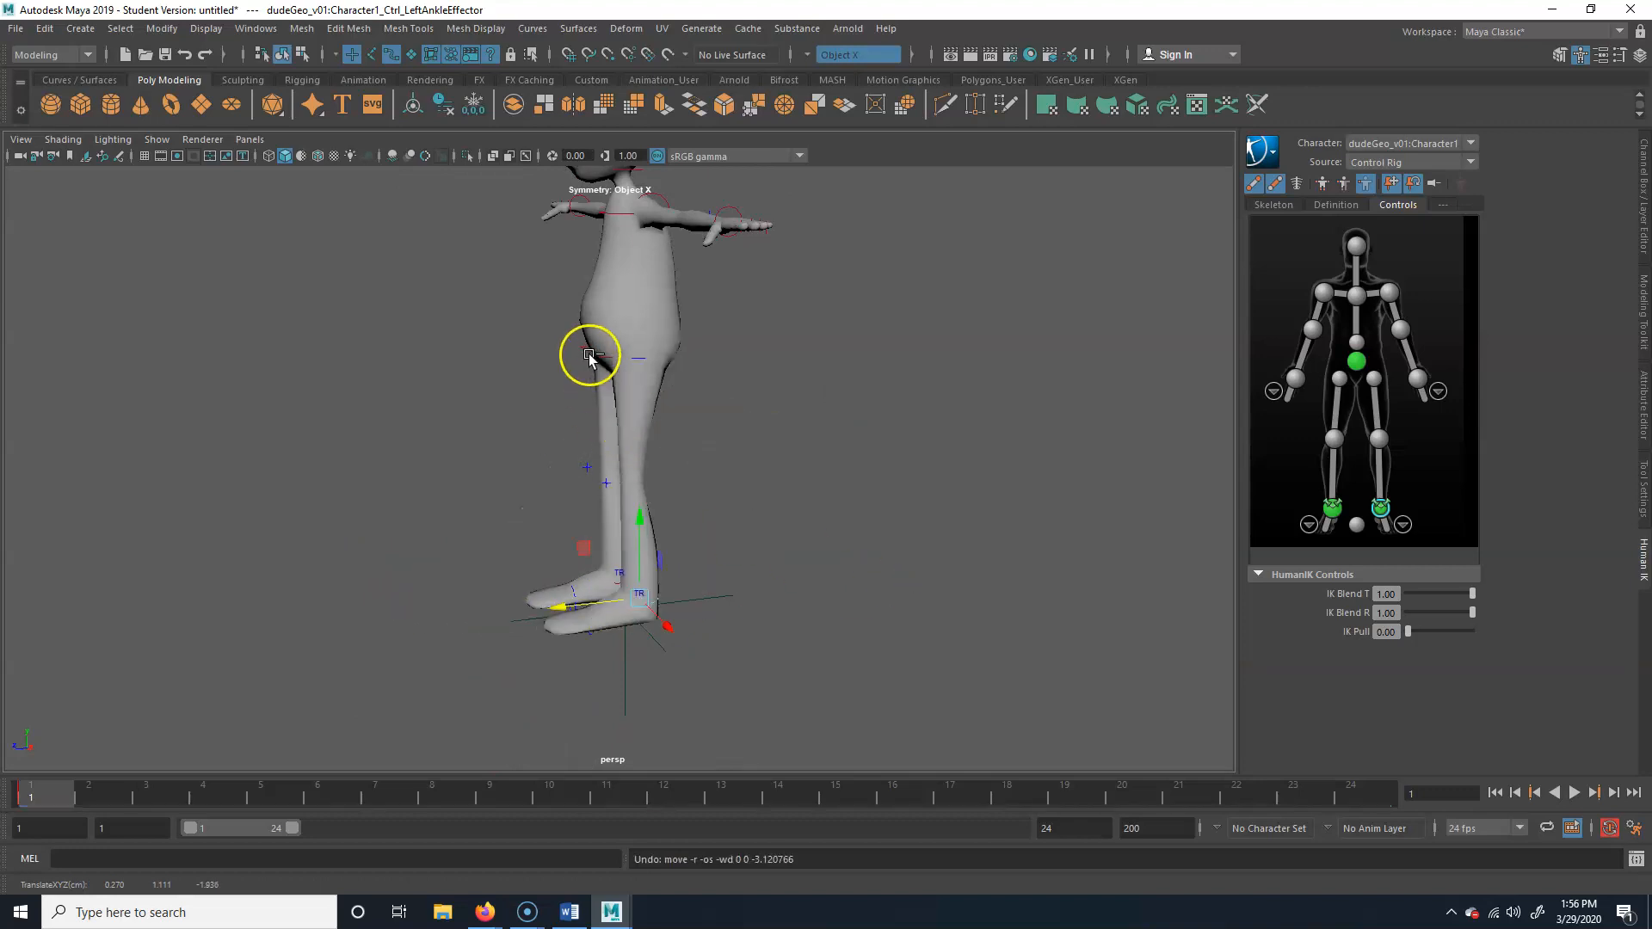
Lower the hips effector slightly at frame 1 so both knees bend
left_click(588, 354)
left_click_drag(626, 264, 623, 304)
left_click_drag(638, 519, 710, 515, "alt")
left_click(827, 437)
left_click(644, 396)
Move the left ankle effector forward at frame 1 to place the left foot in front of the body
right_click_drag(516, 465, 720, 650, "alt")
left_click(721, 656)
left_click_drag(728, 676, 760, 670, "alt")
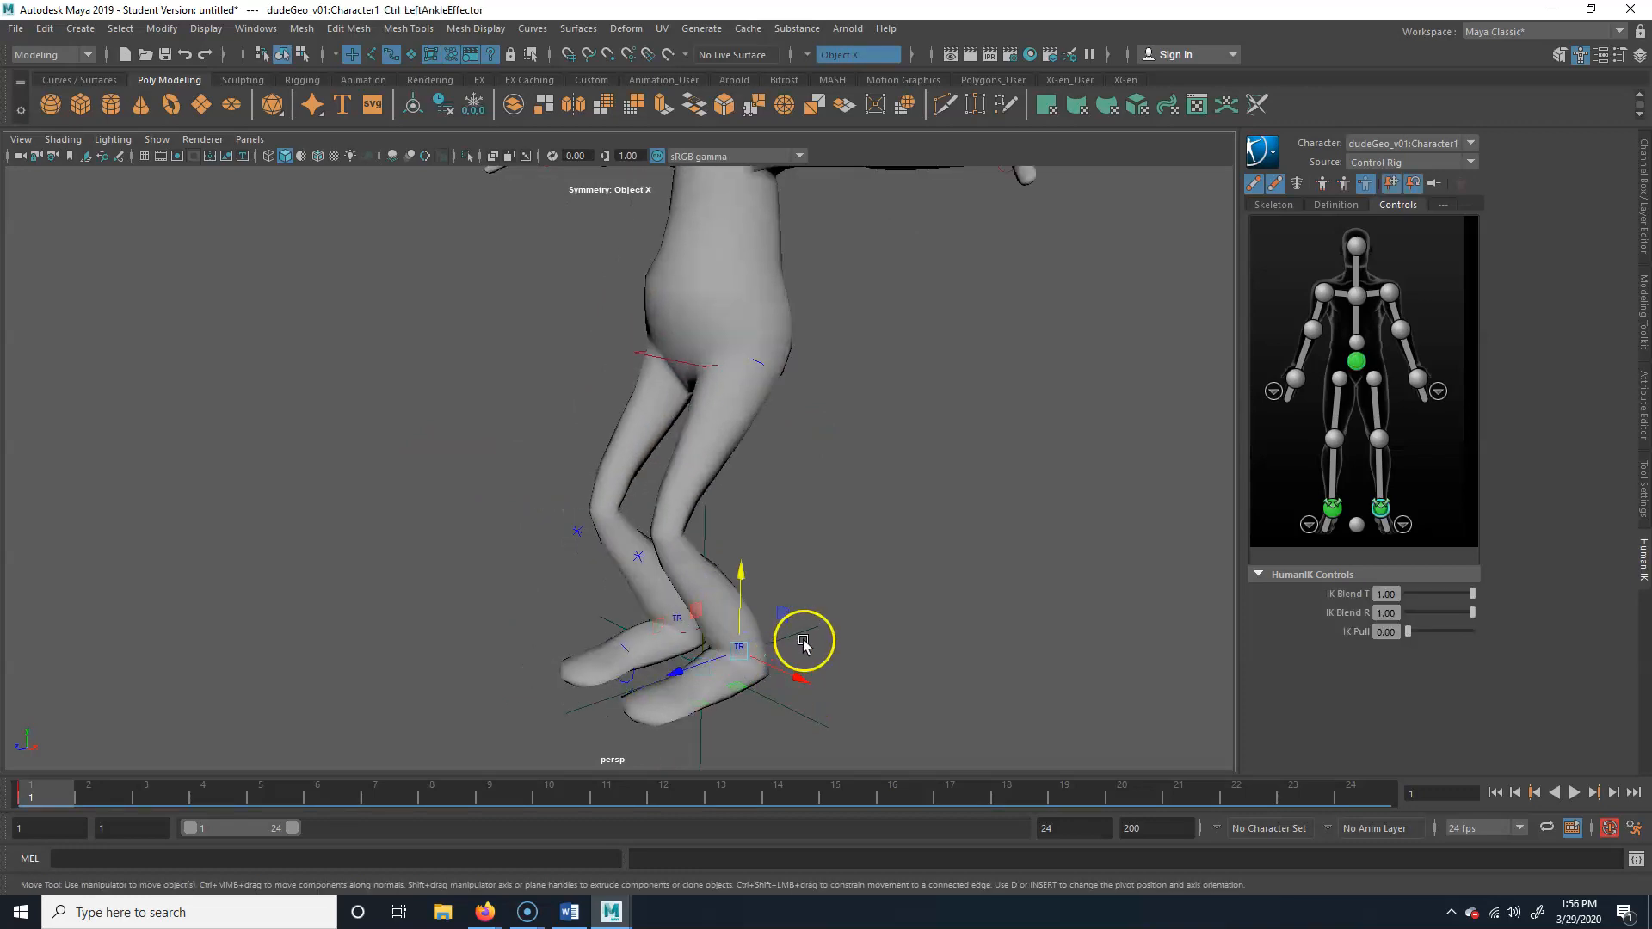
key("4")
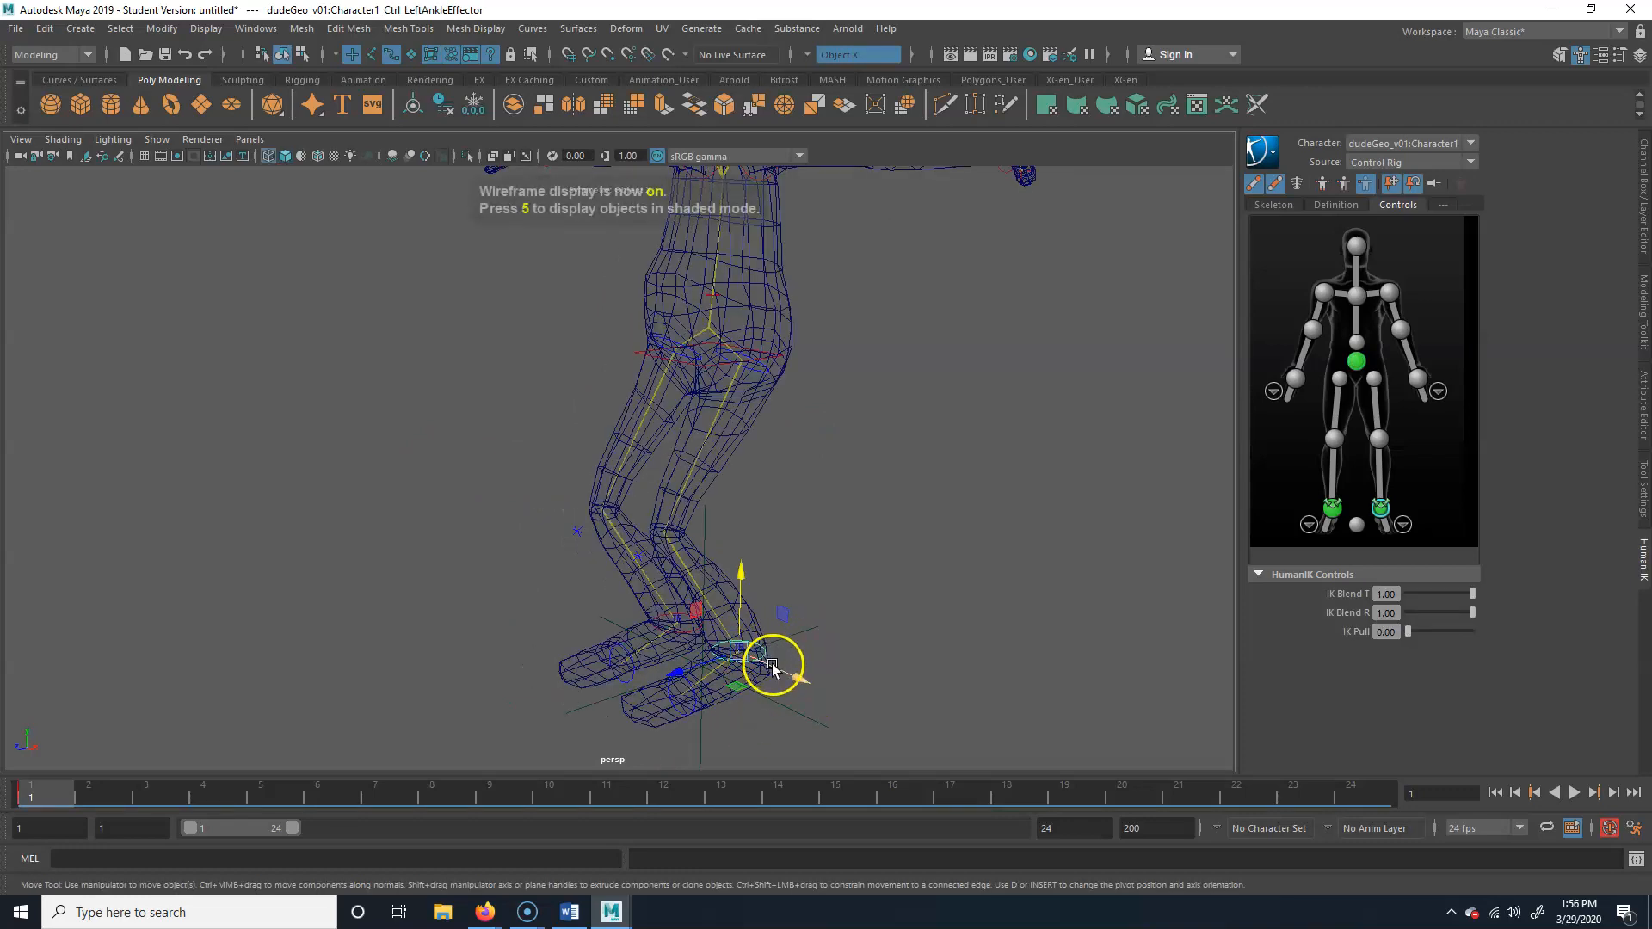
key("5")
left_click_drag(757, 663, 775, 682, "alt")
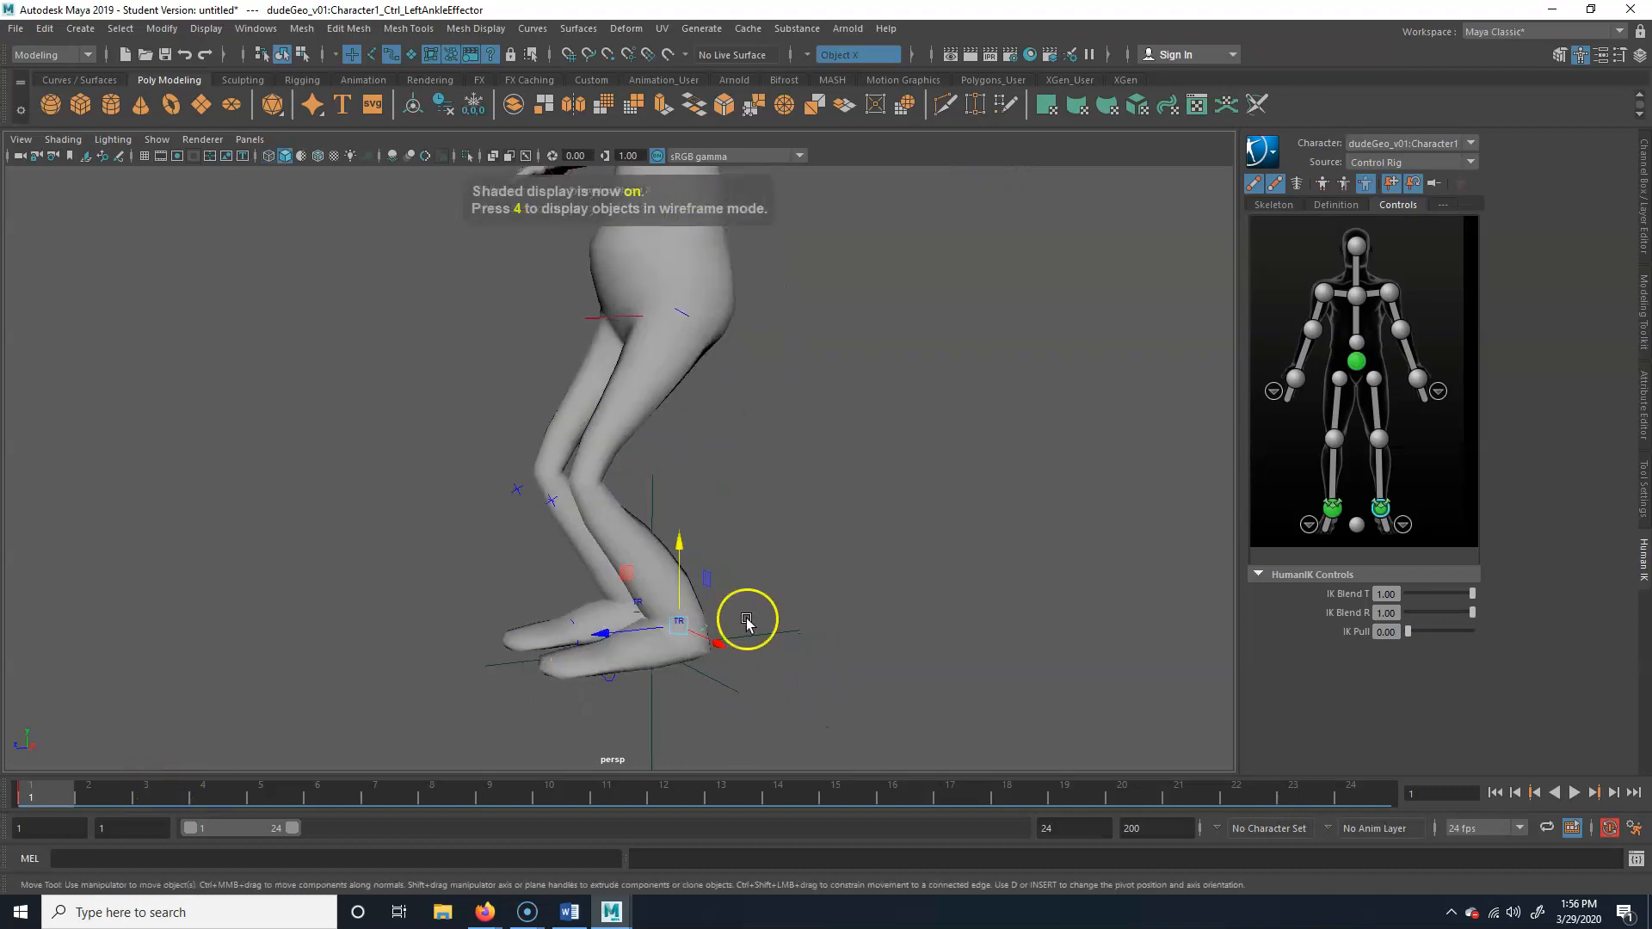
left_click_drag(608, 629, 402, 643)
Move the right ankle effector back behind the body and key it at frame 1
left_click_drag(785, 646, 751, 652, "alt")
left_click(621, 610)
mouse_move(485, 614)
left_mouse_down()
mouse_move(738, 611)
mouse_move(671, 623)
mouse_move(695, 620)
left_mouse_up()
left_click(43, 799)
key("s")
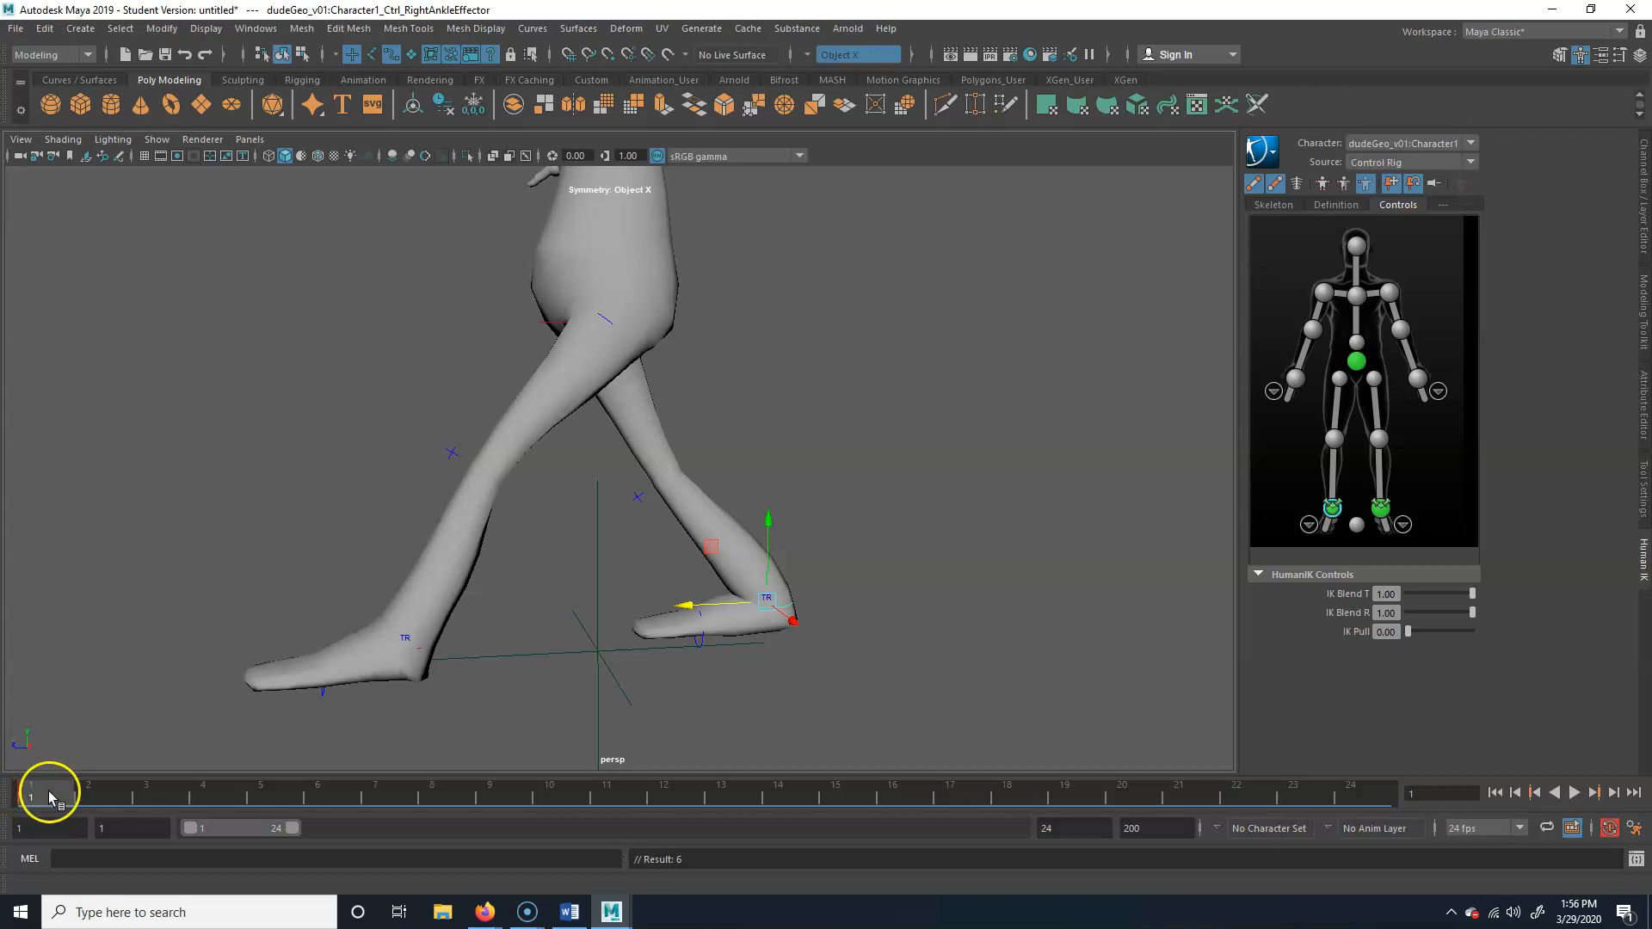
Move the right ankle effector forward beside the left foot at frame 12 and key it
mouse_move(55, 792)
left_mouse_down()
mouse_move(238, 781)
mouse_move(42, 784)
left_mouse_up()
right_click_drag(645, 460, 562, 532, "alt")
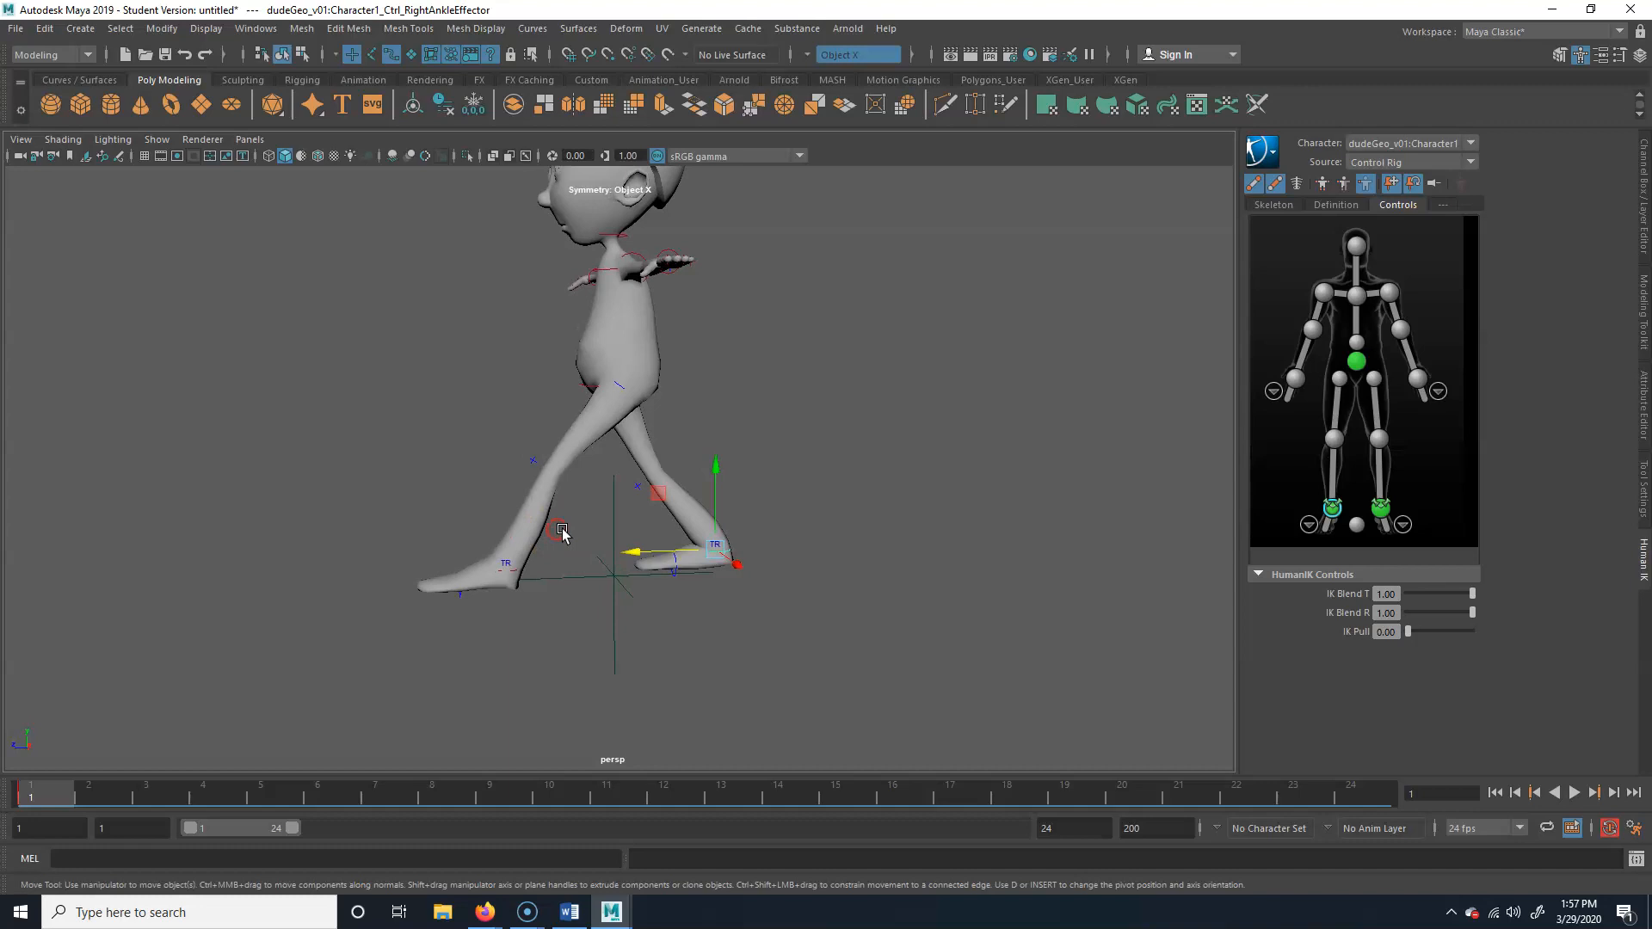
left_click(819, 588)
left_click_drag(47, 800, 651, 783)
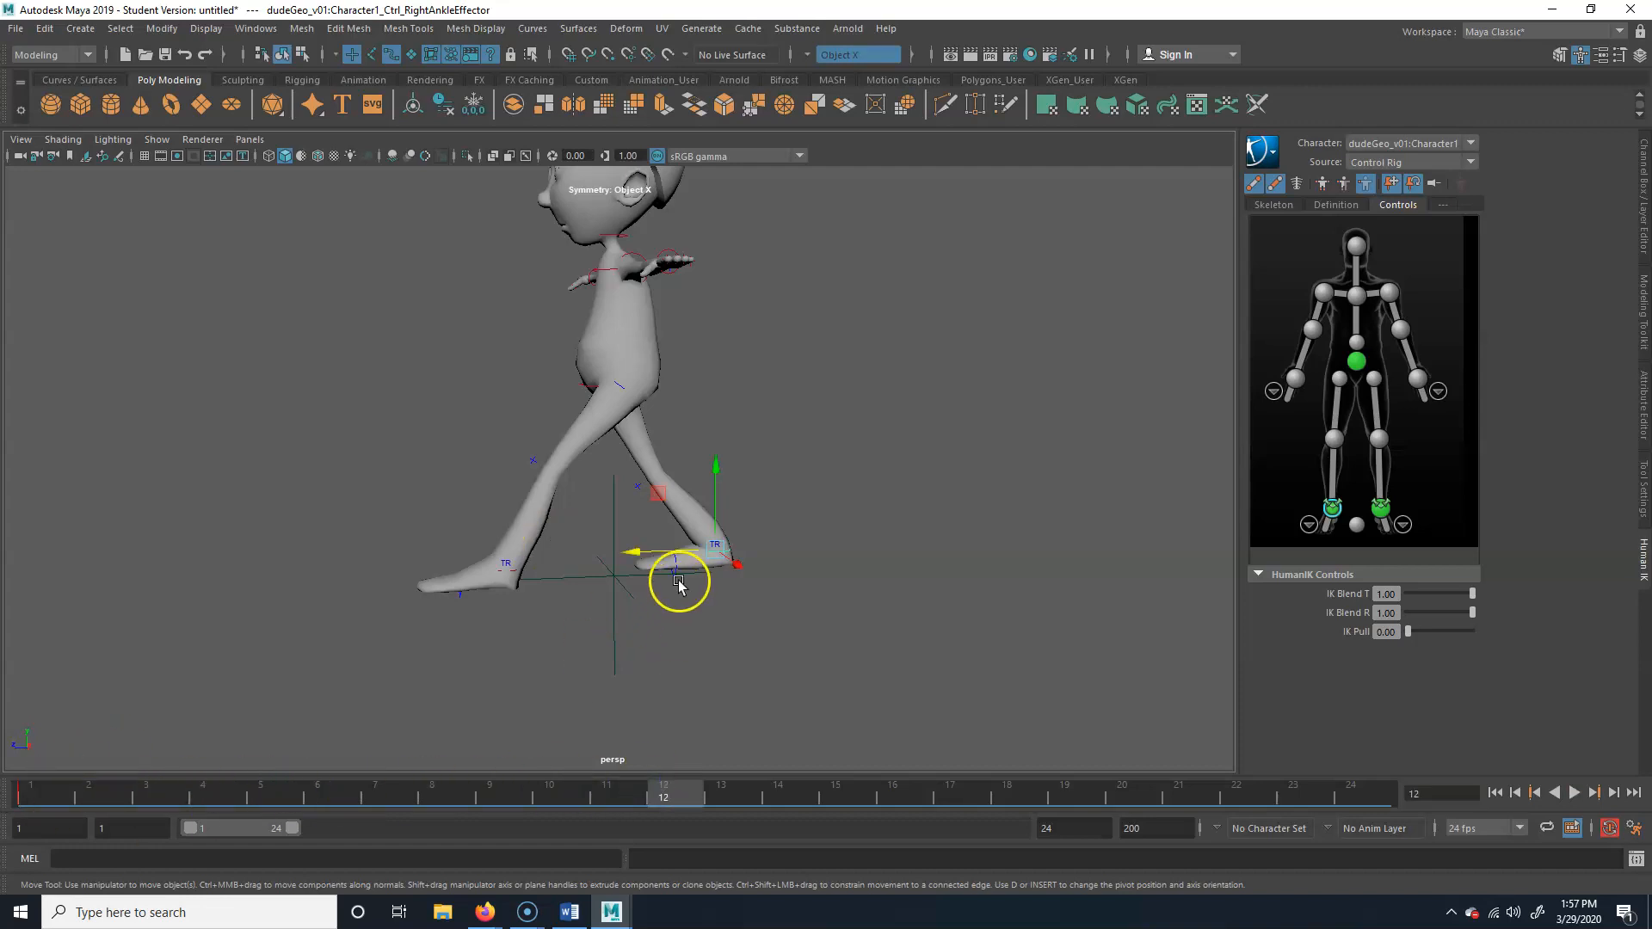
left_click_drag(698, 610, 680, 614, "alt")
left_click_drag(626, 553, 426, 557)
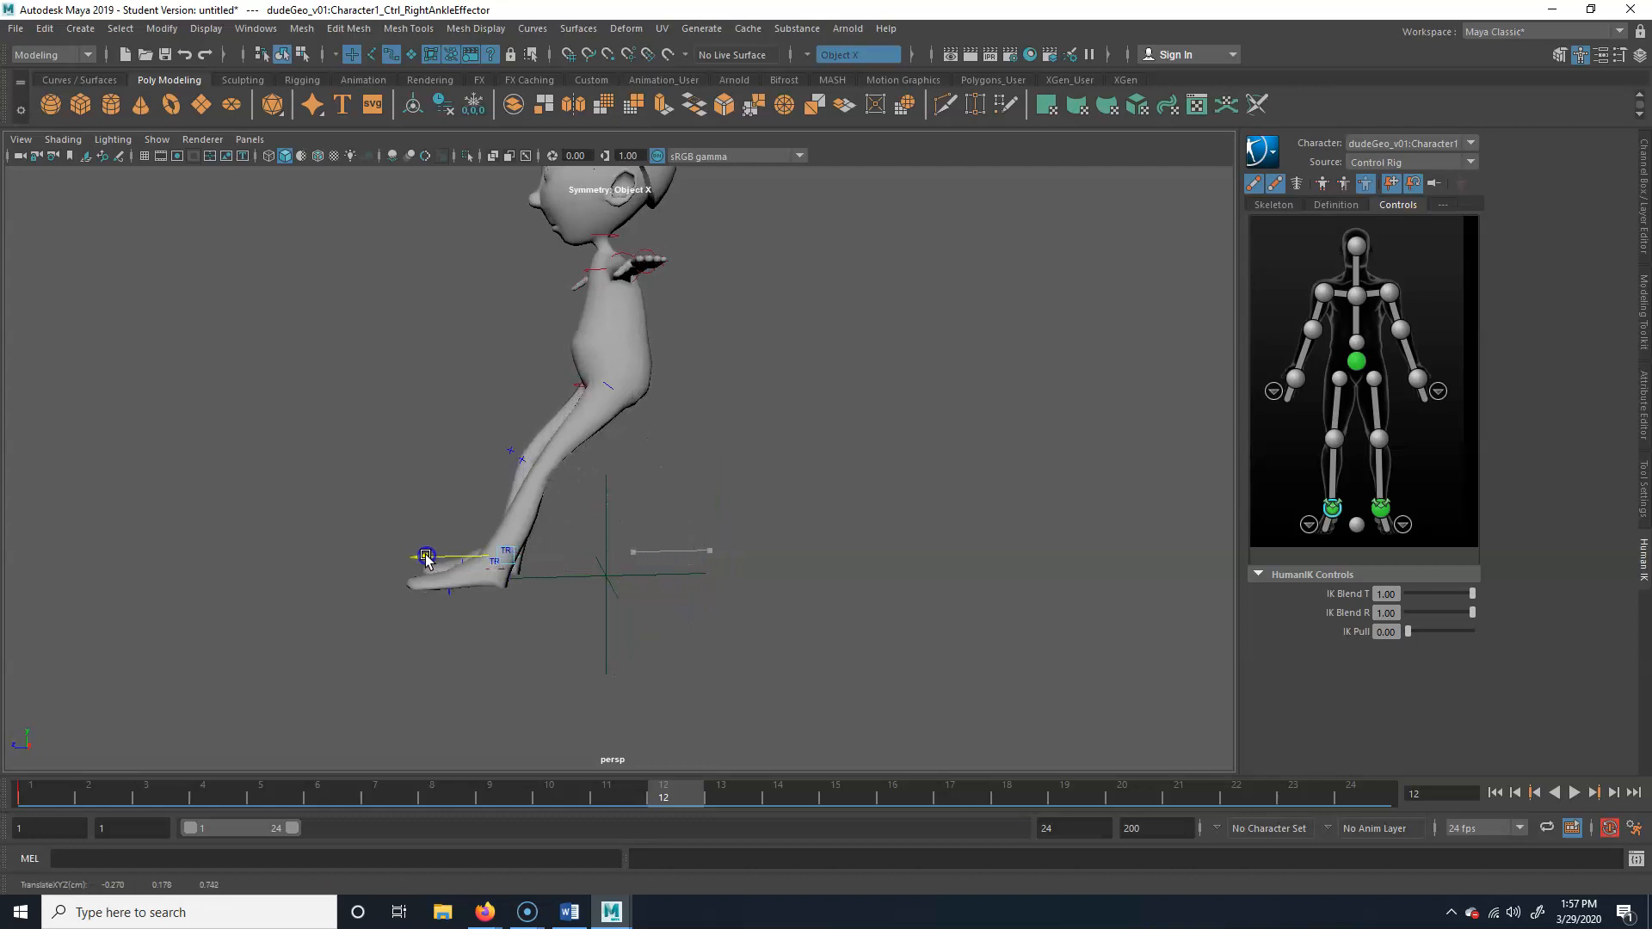
key("s")
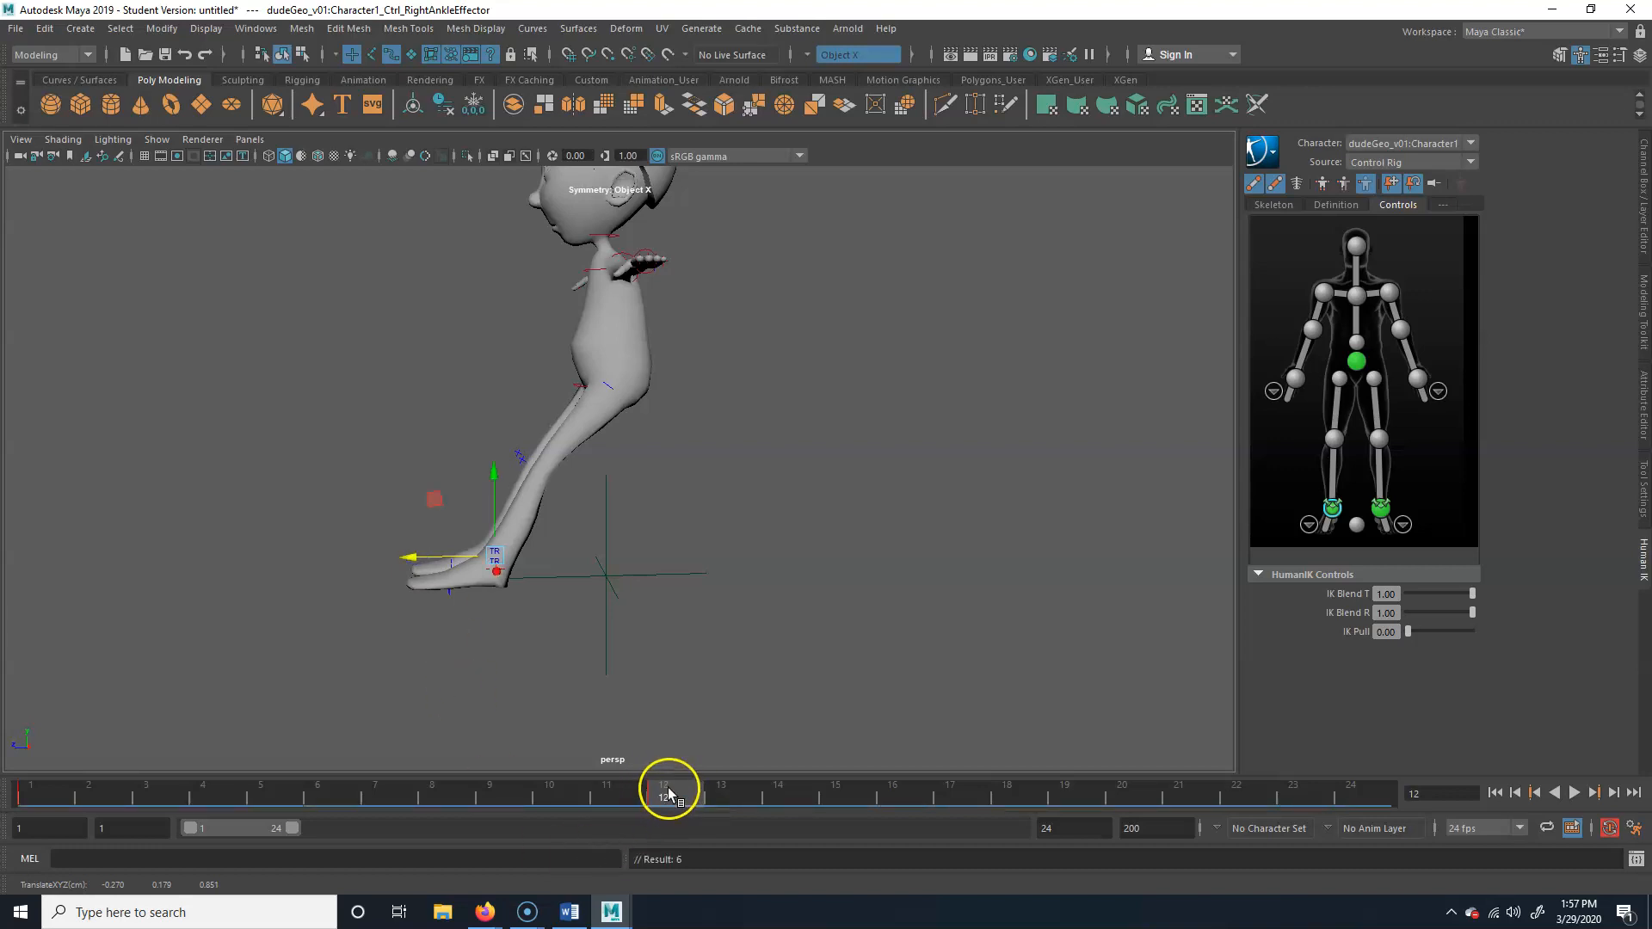
Move the left ankle effector back behind the body at frame 12 and key it
left_click(499, 576)
left_click_drag(510, 575, 638, 588)
key("s")
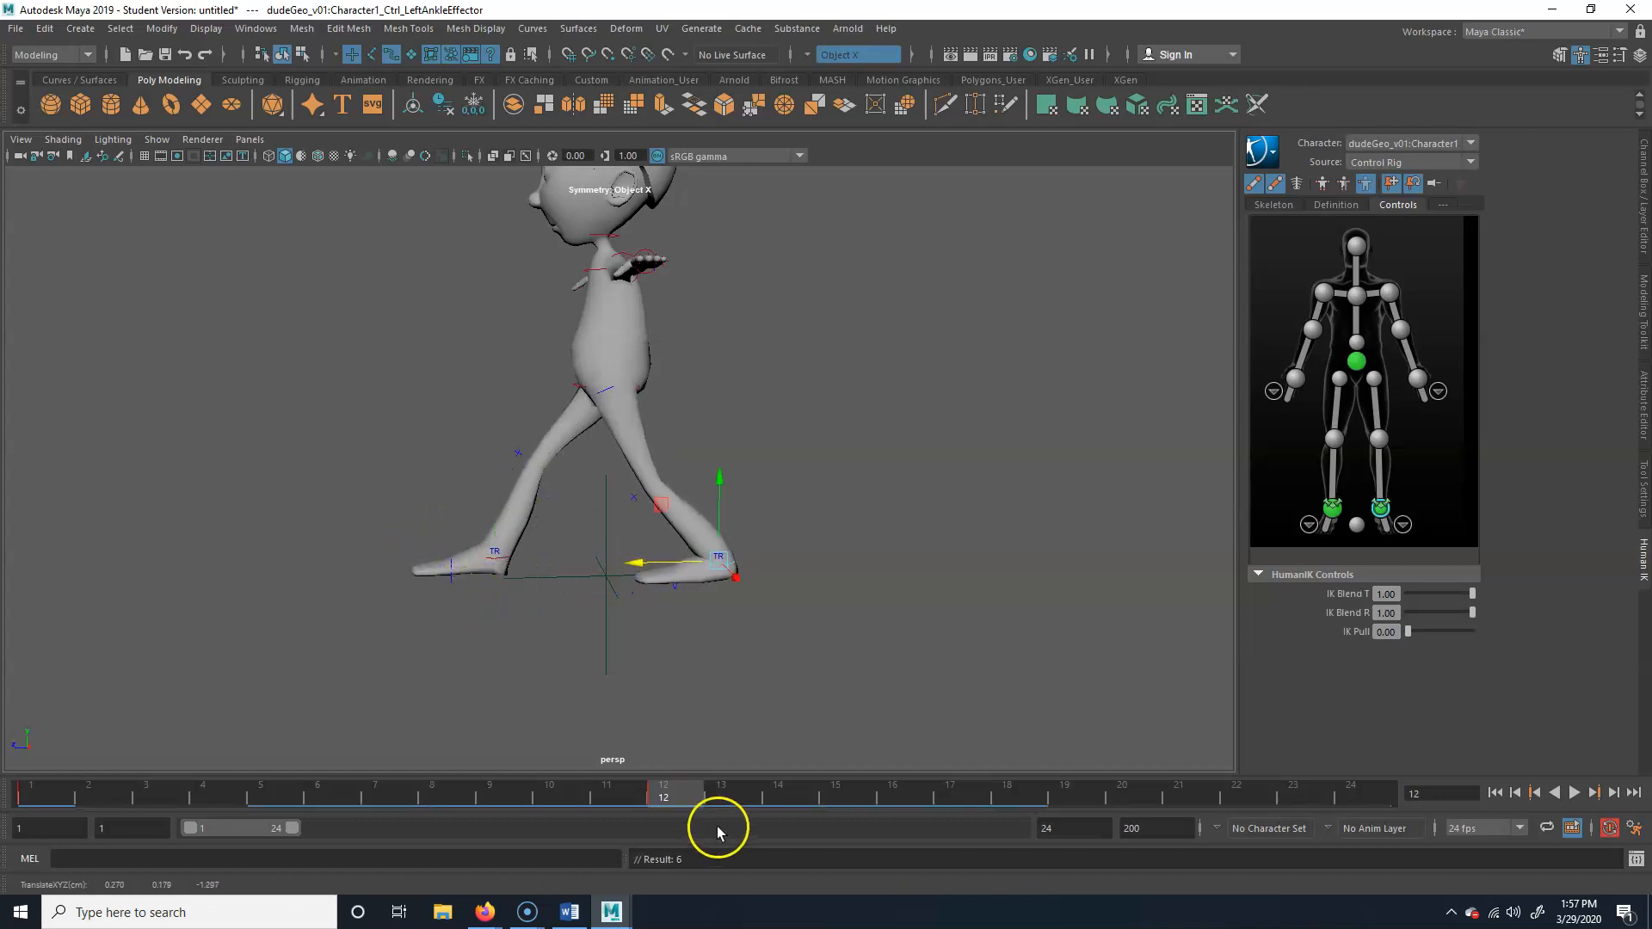
Scrub and play back the animation to review the leg swap between frames 1 and 12
left_click_drag(673, 795, 638, 798)
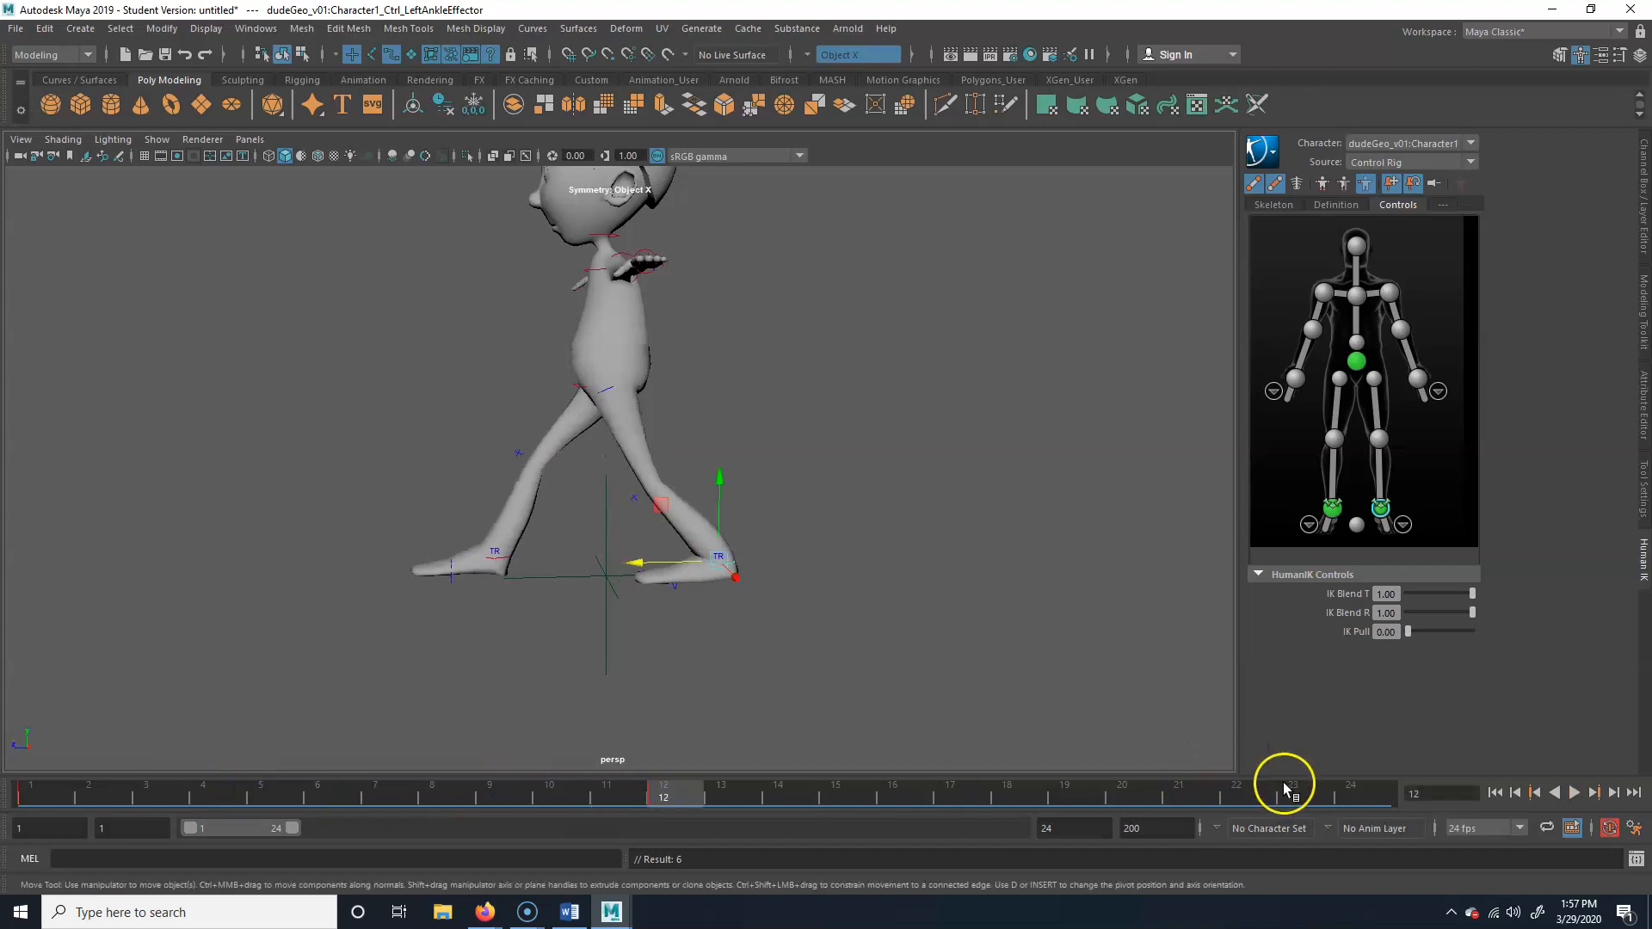
left_click(1364, 796)
left_click_drag(1366, 799, 23, 822)
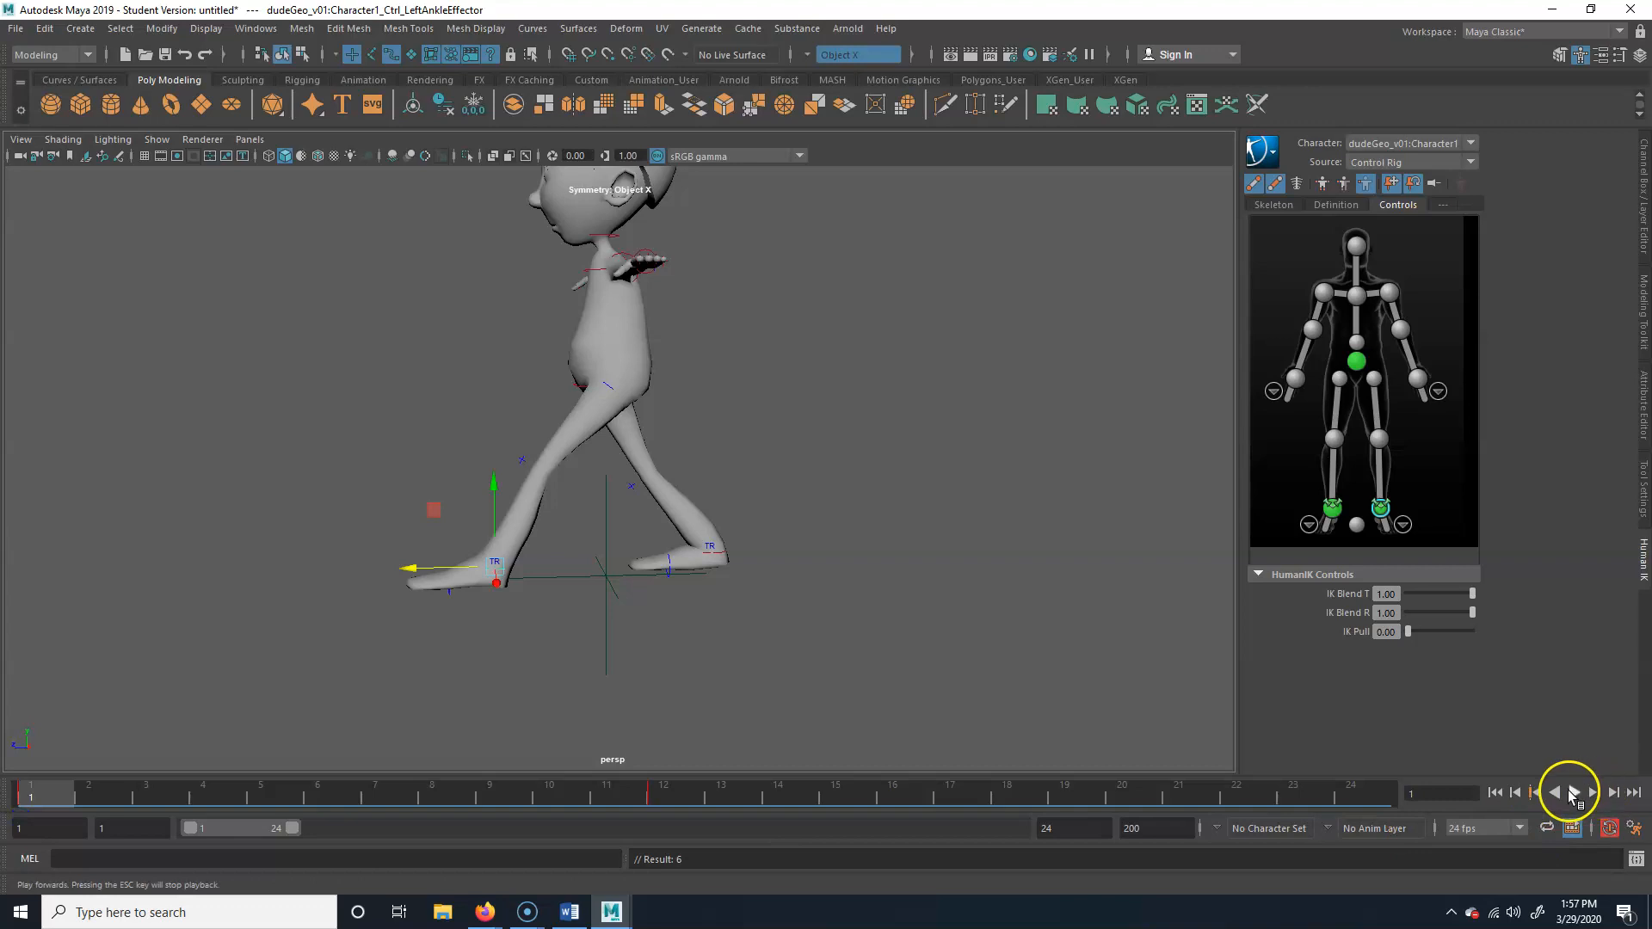
left_click(1575, 792)
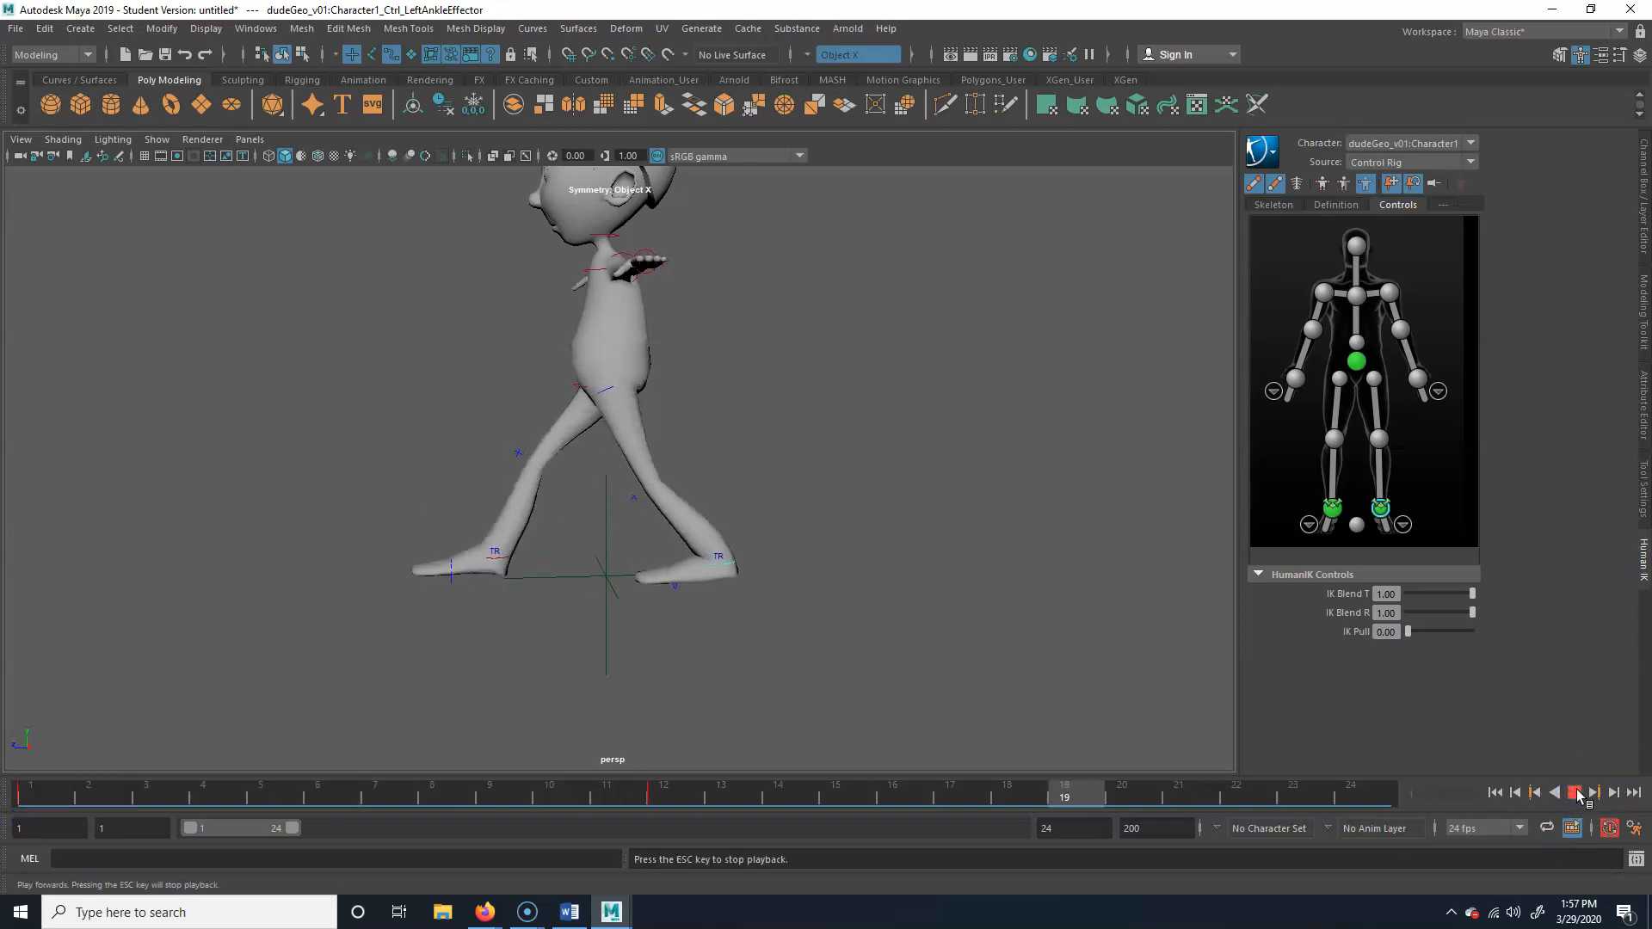
left_click(1575, 792)
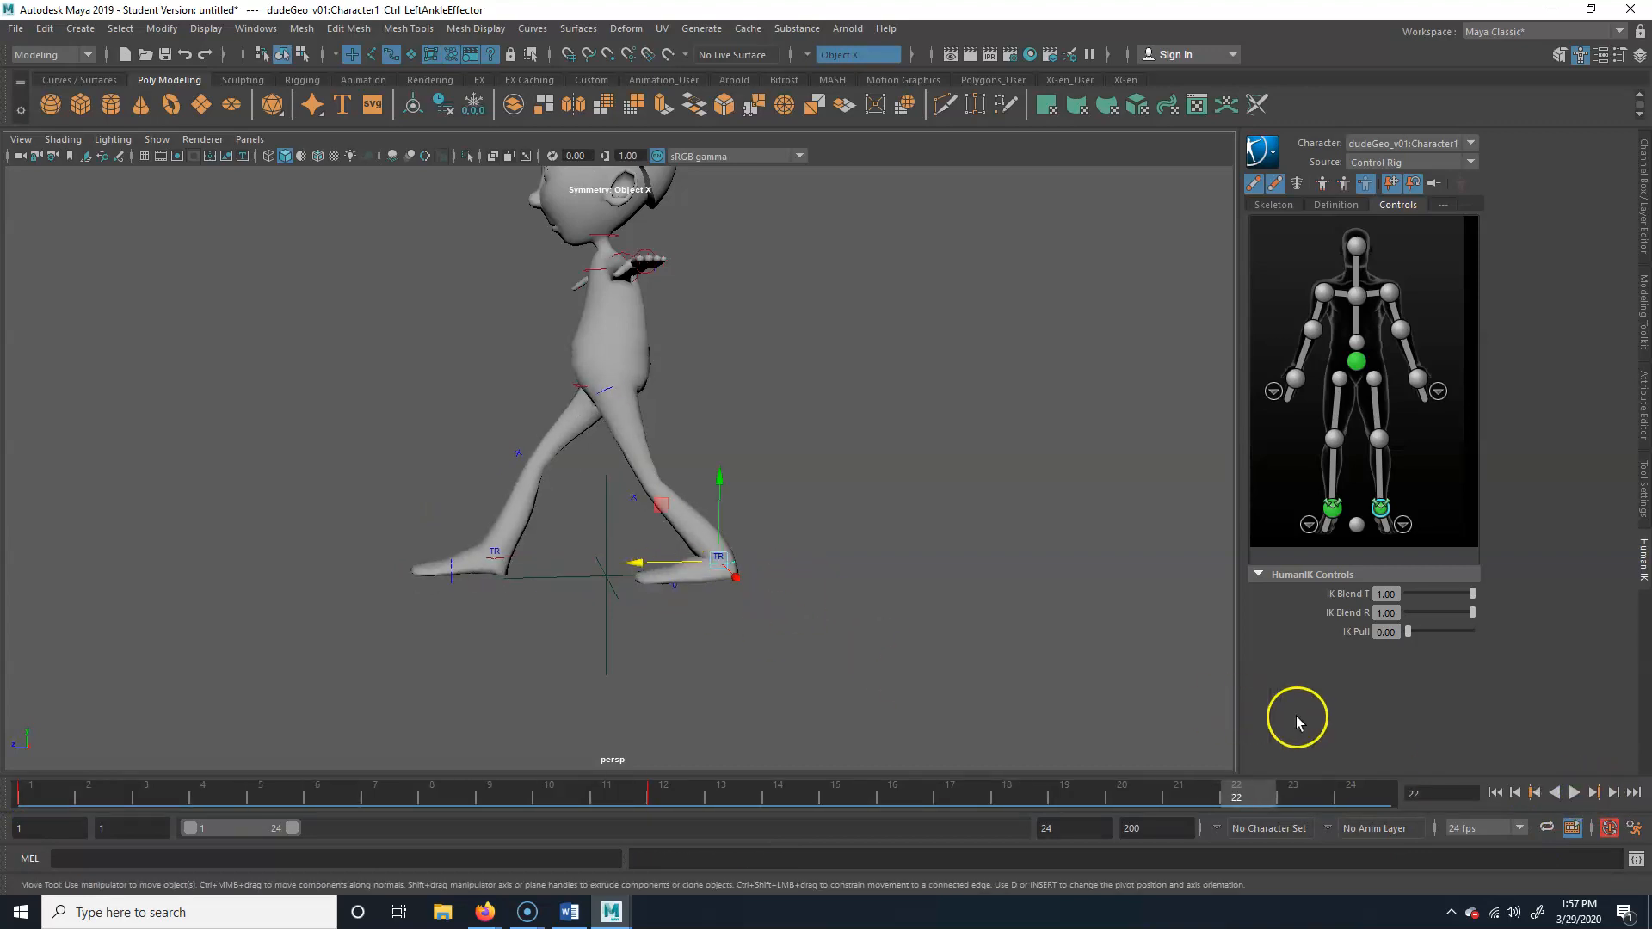
Copy the left ankle effector's key from frame 1 and paste it at frame 24
left_click(61, 793)
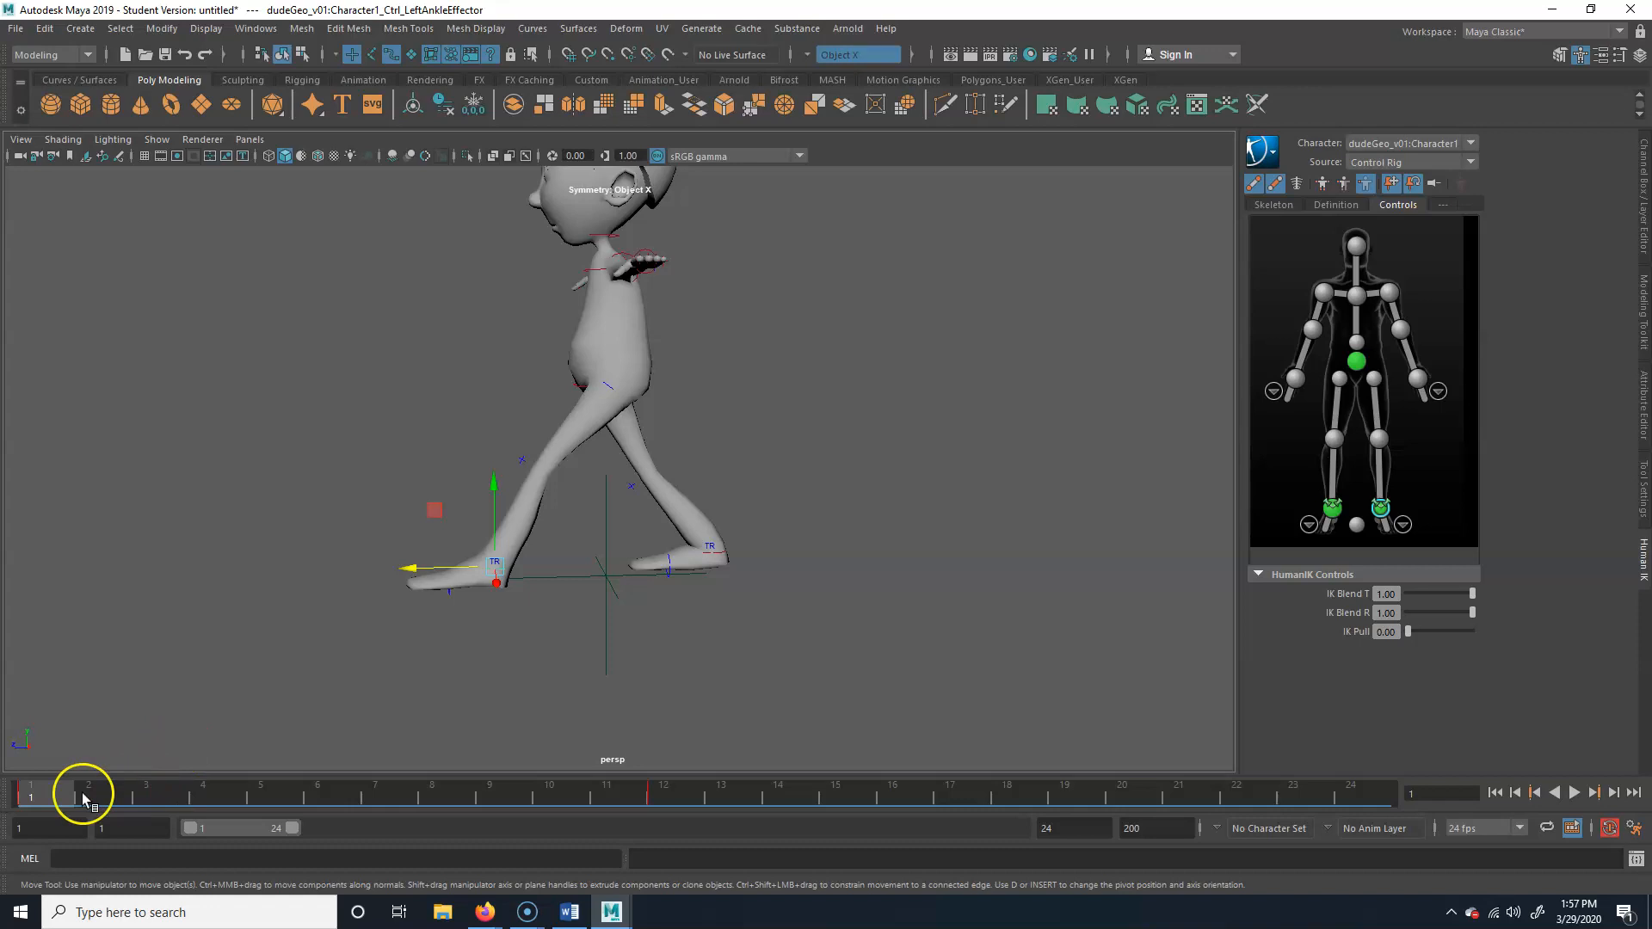
left_click(722, 555)
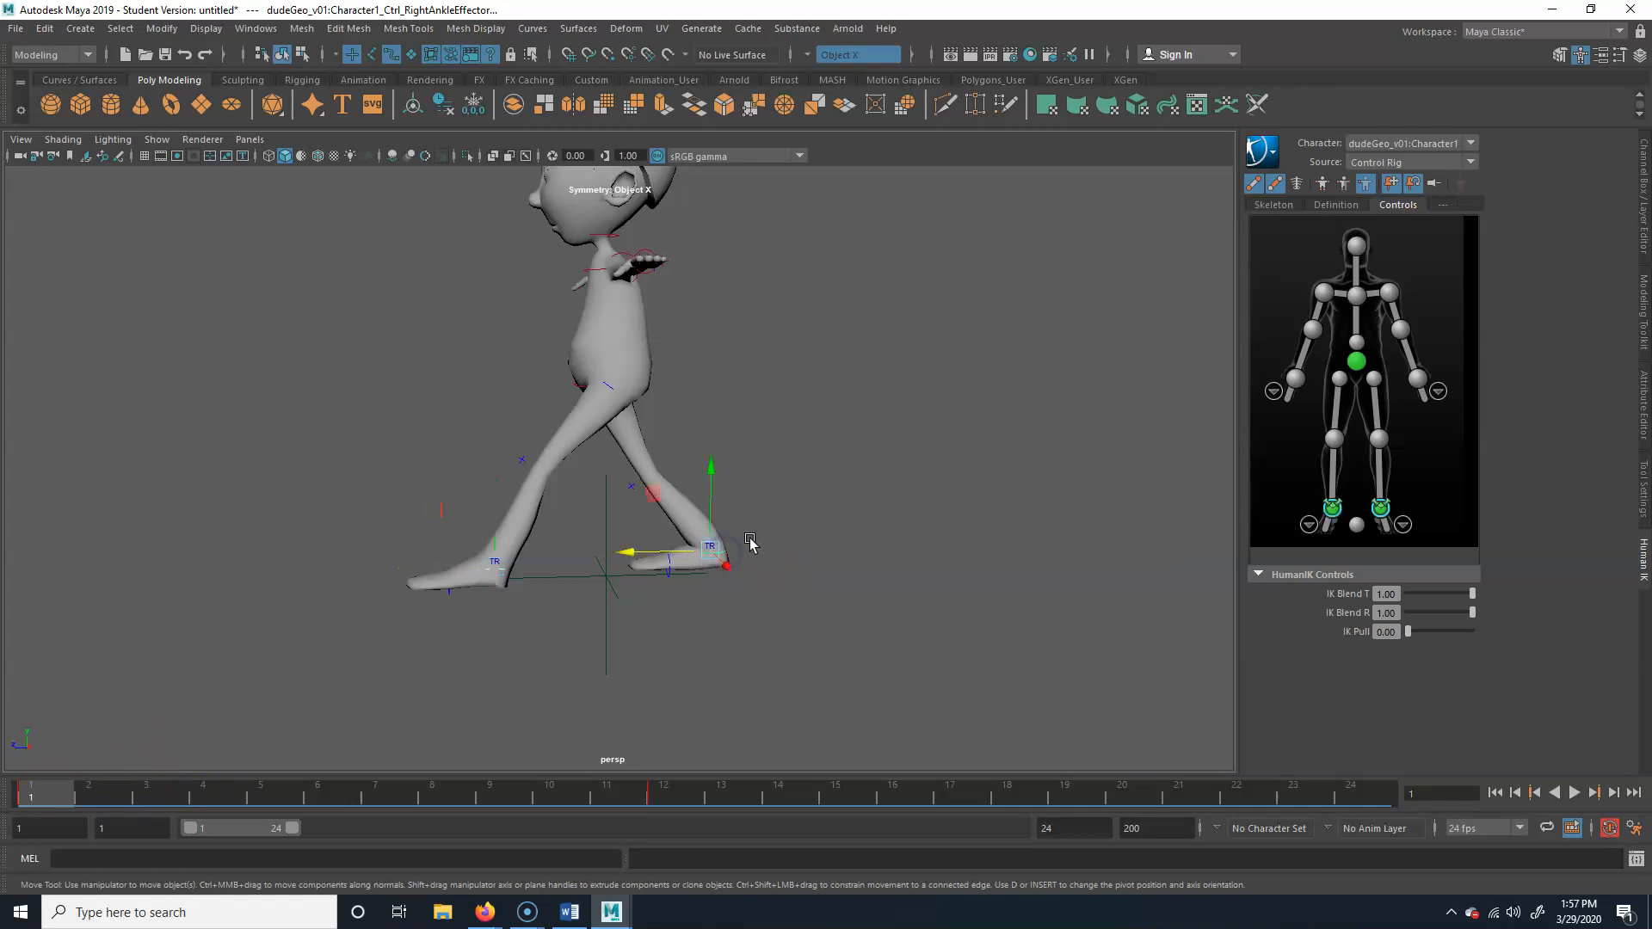
left_click(658, 575)
left_click(508, 569)
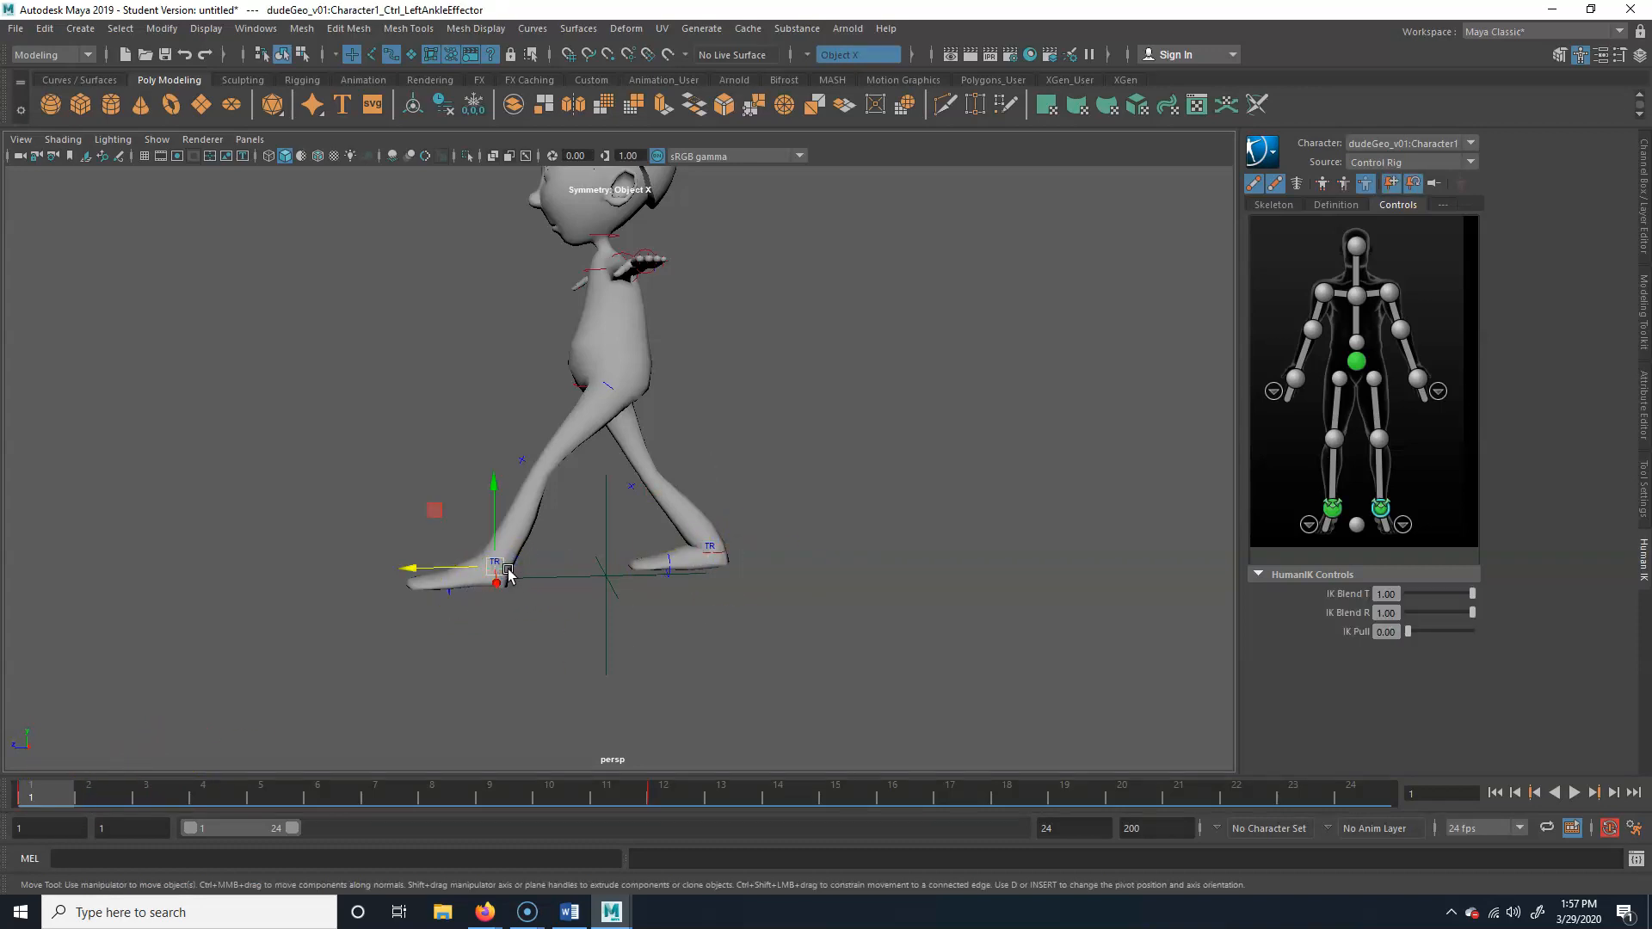
right_click(50, 796)
right_click(31, 797)
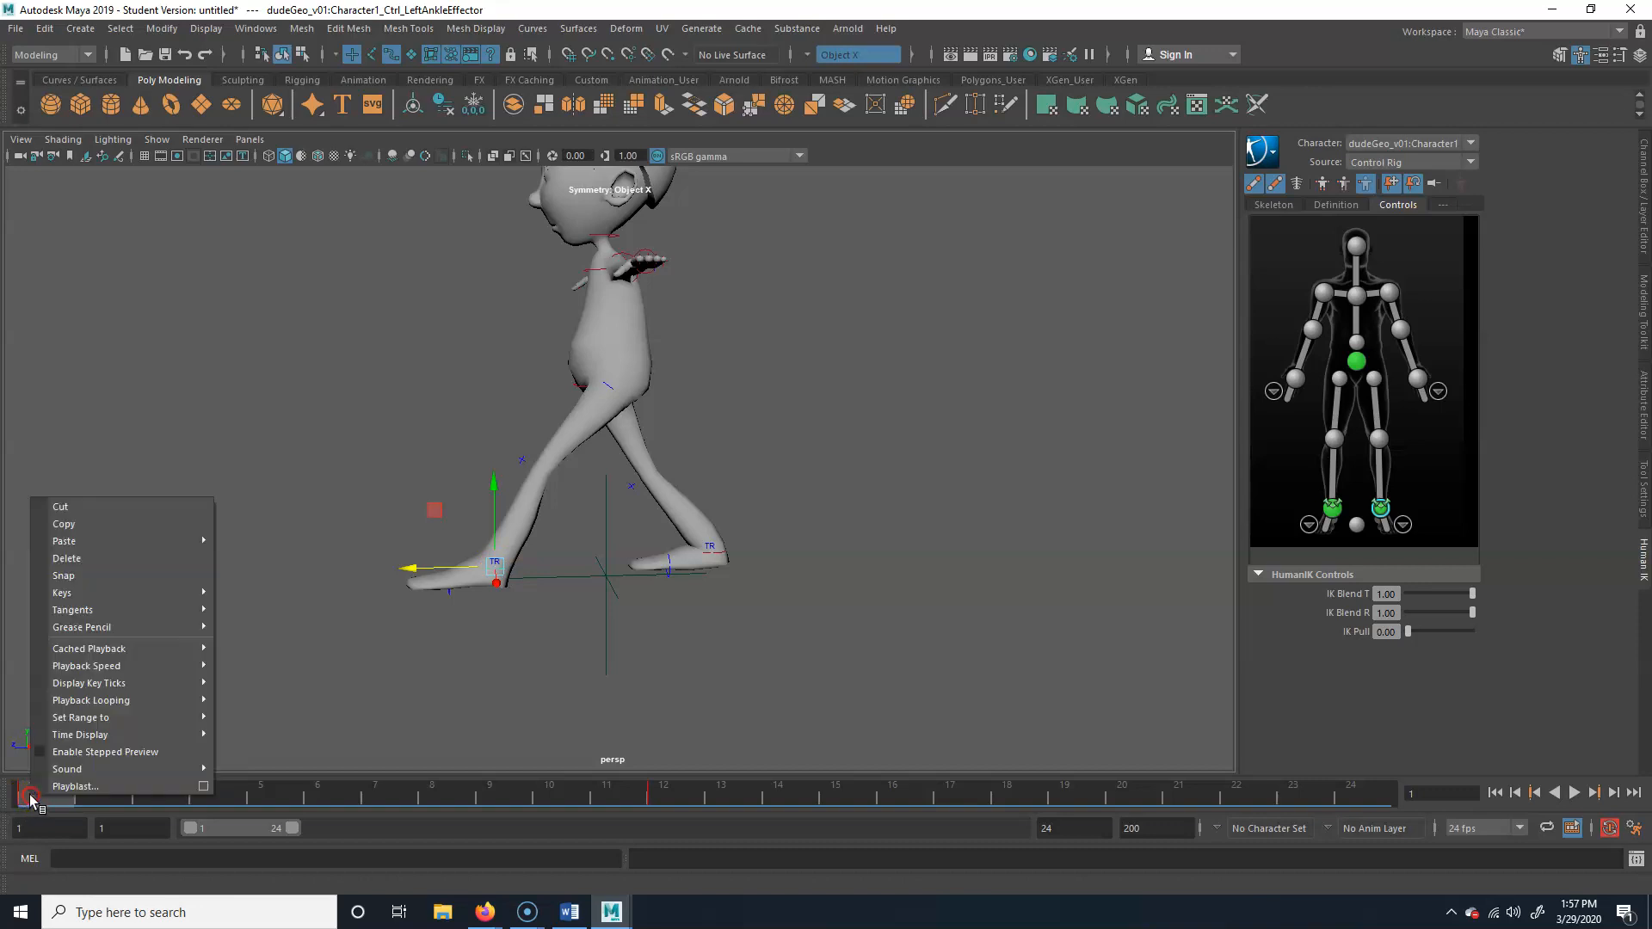
left_click(95, 529)
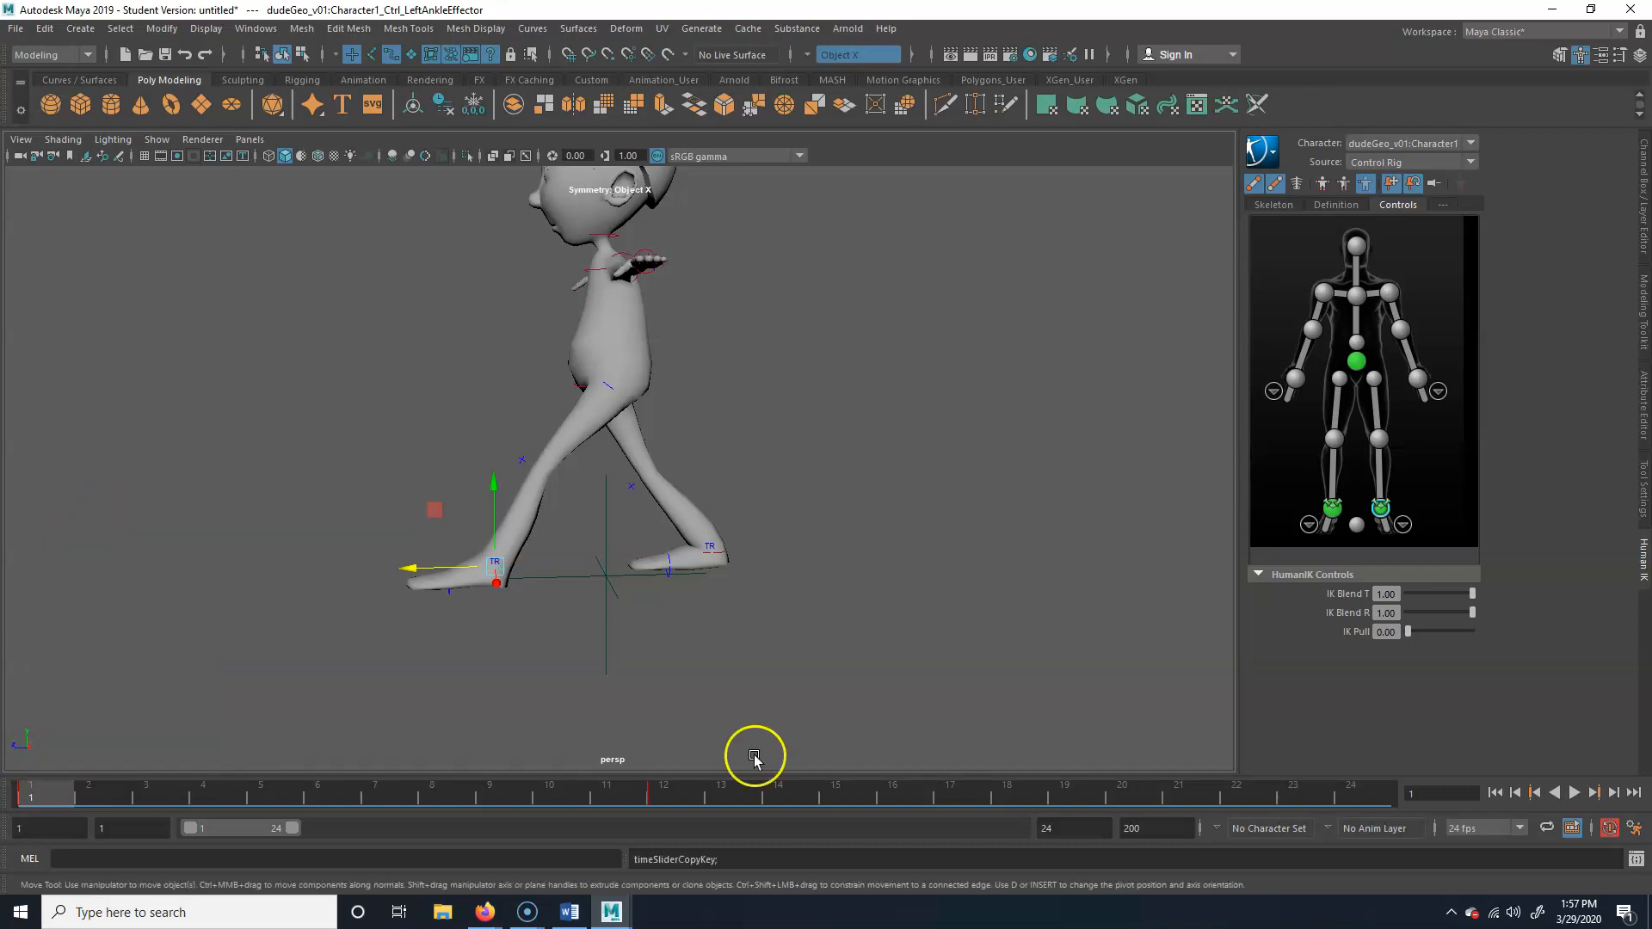
left_click(1373, 790)
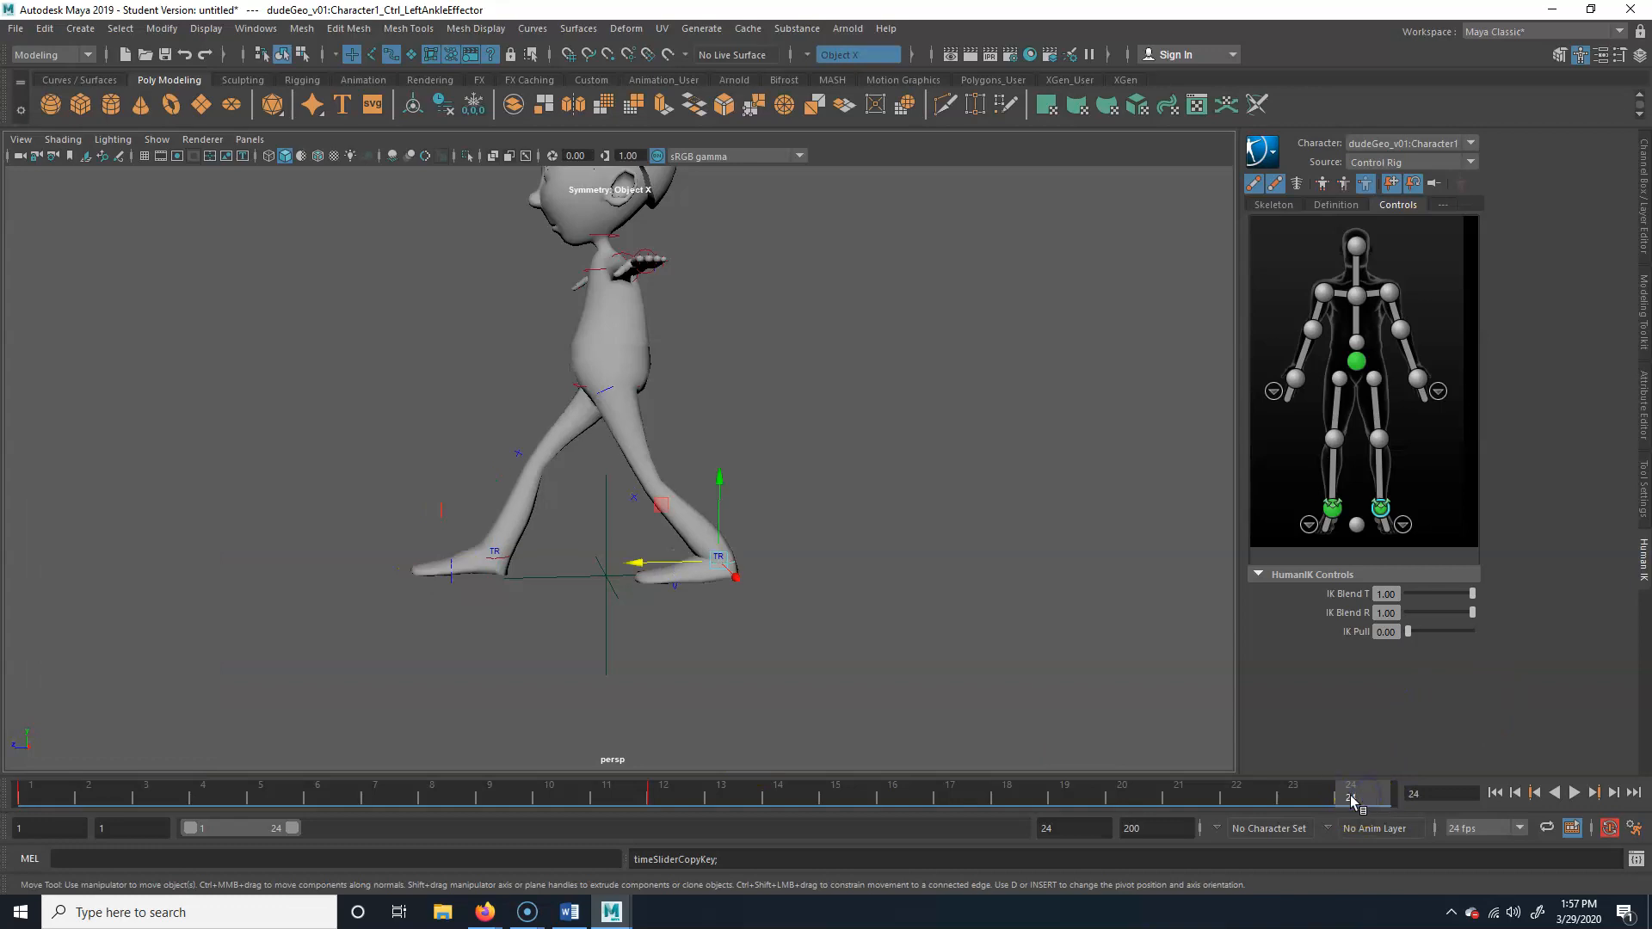
right_click(1352, 800)
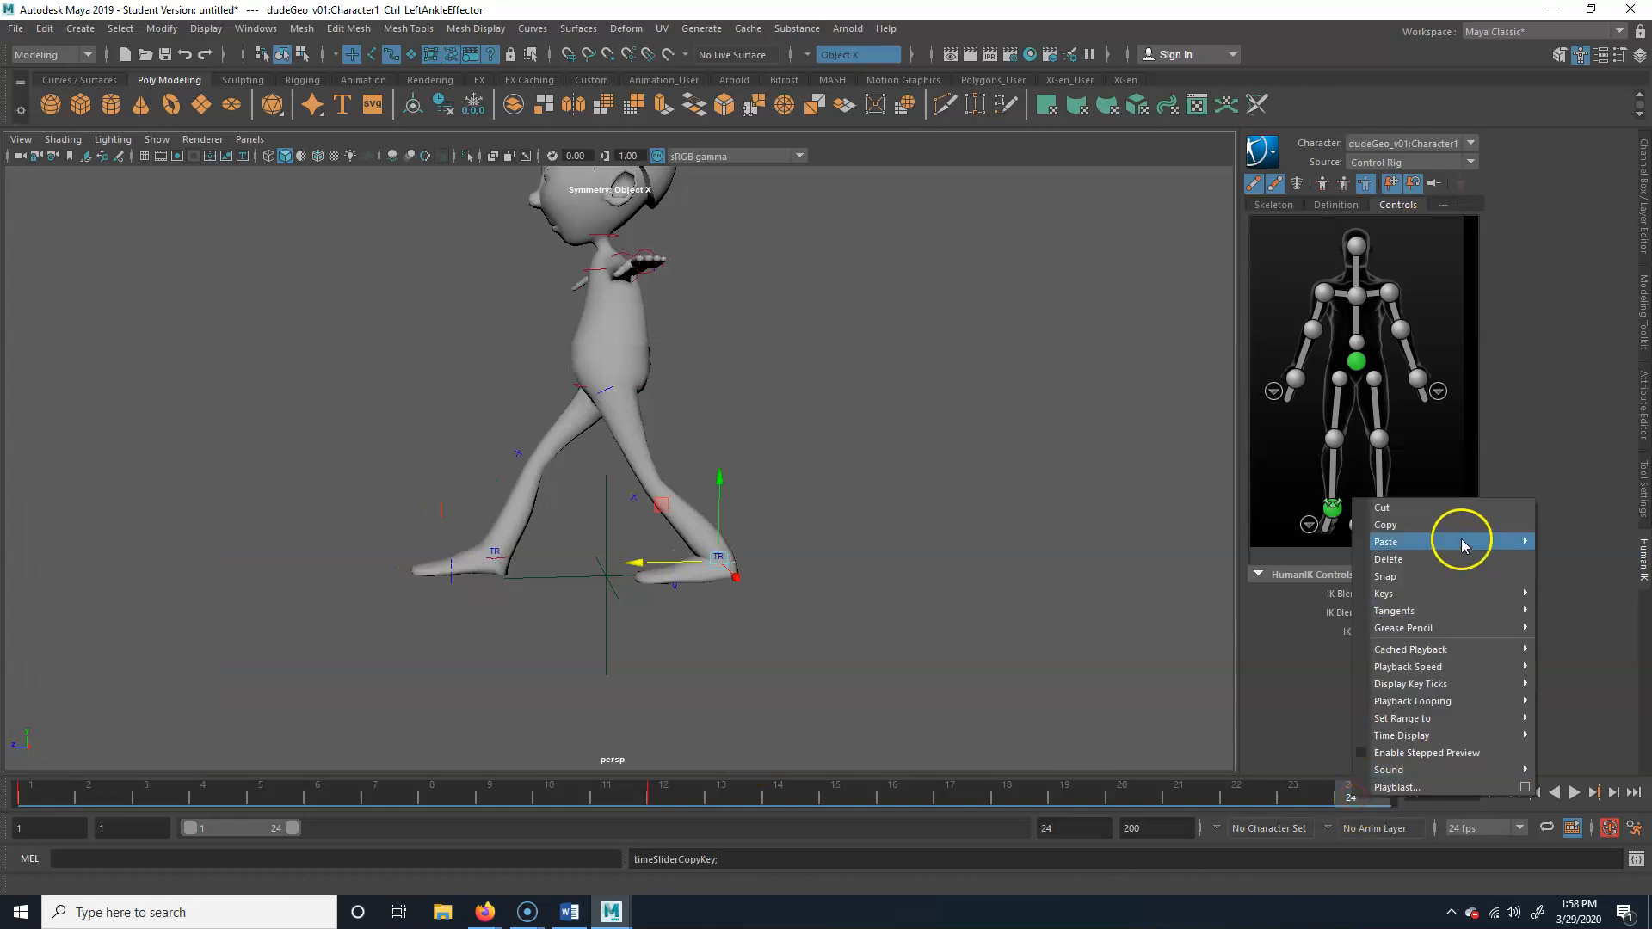
mouse_move(1460, 541)
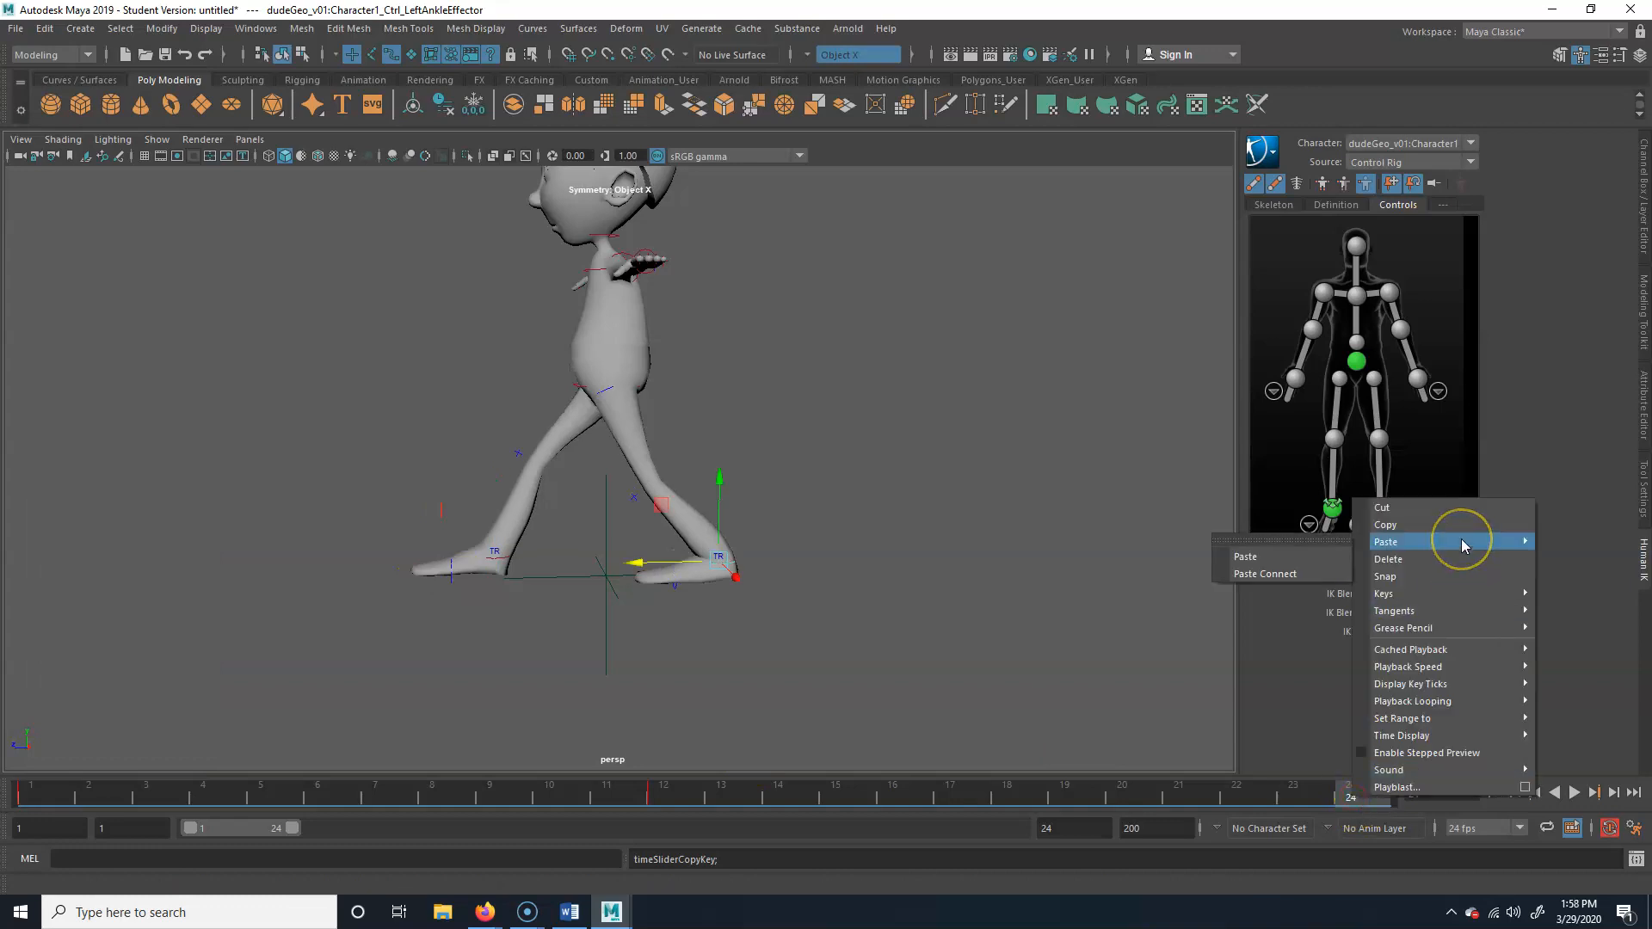
left_click(1282, 558)
left_click(1246, 821)
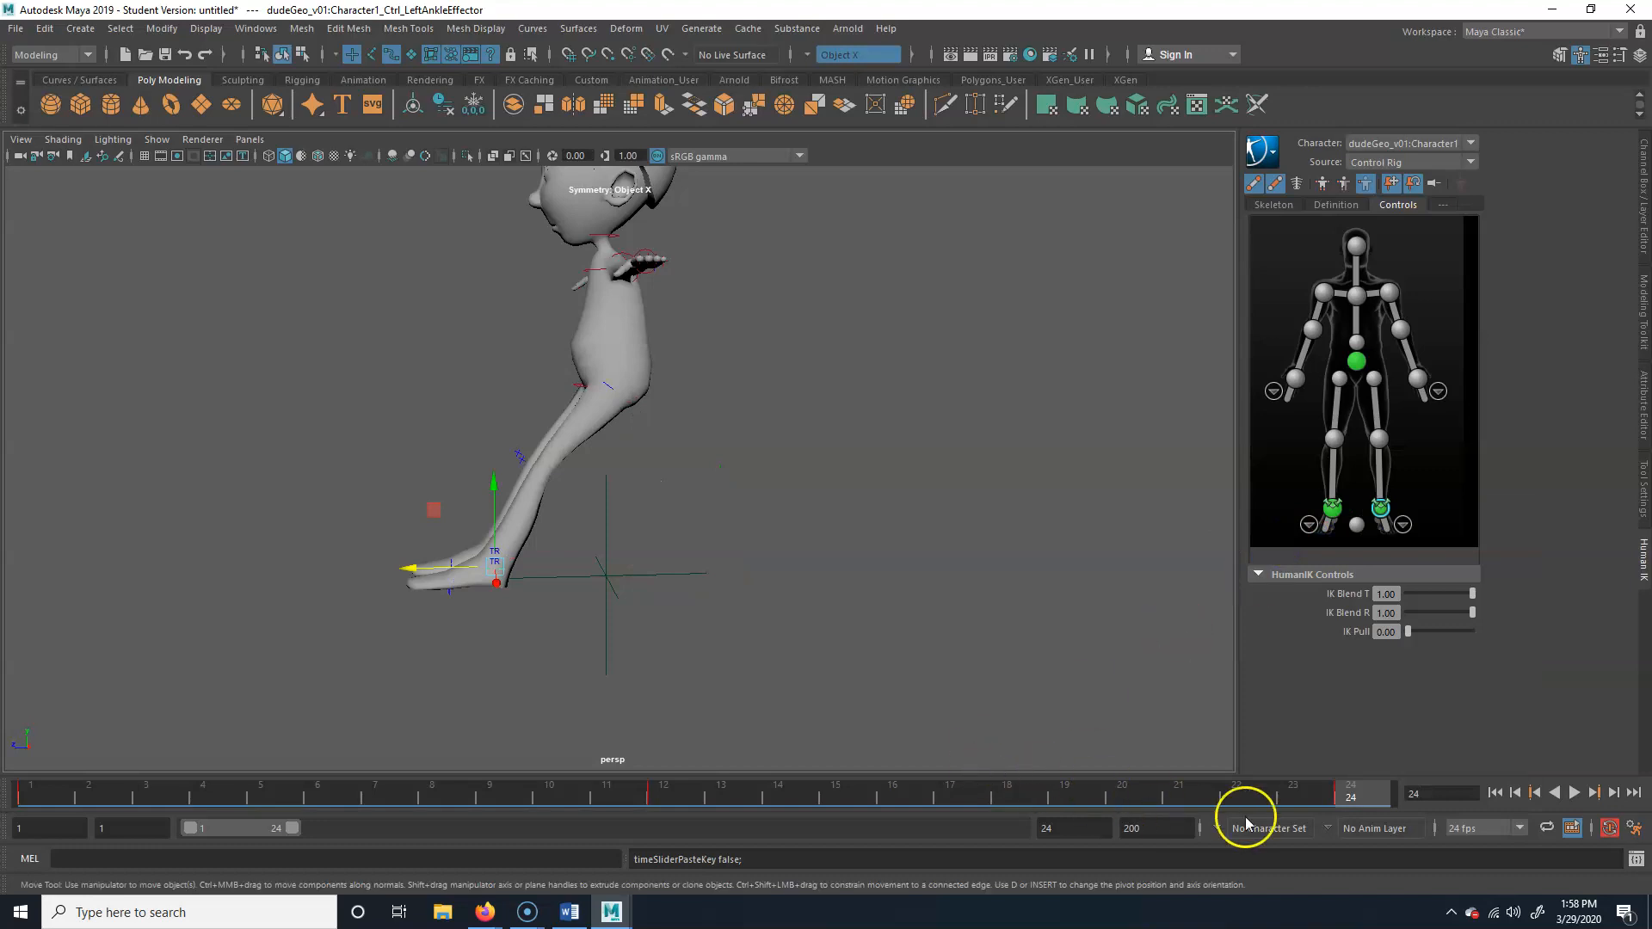
Copy the right ankle effector's key from frame 1 and paste it at frame 24
left_click_drag(1314, 794, 50, 797)
left_click(494, 559)
right_click(30, 798)
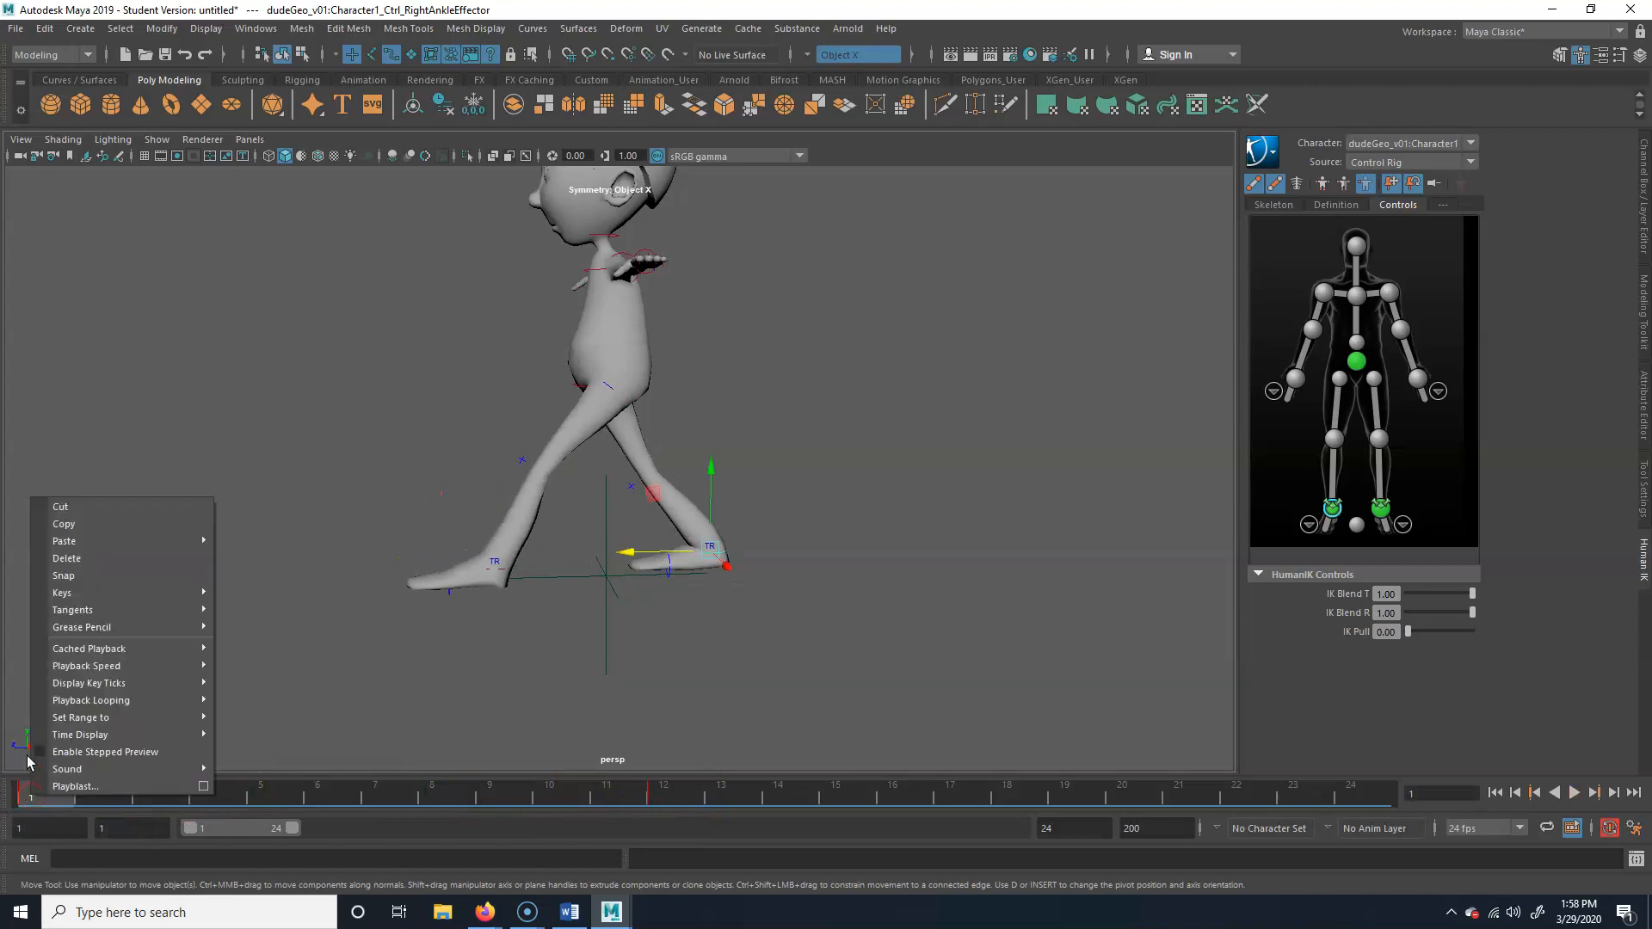
left_click(90, 525)
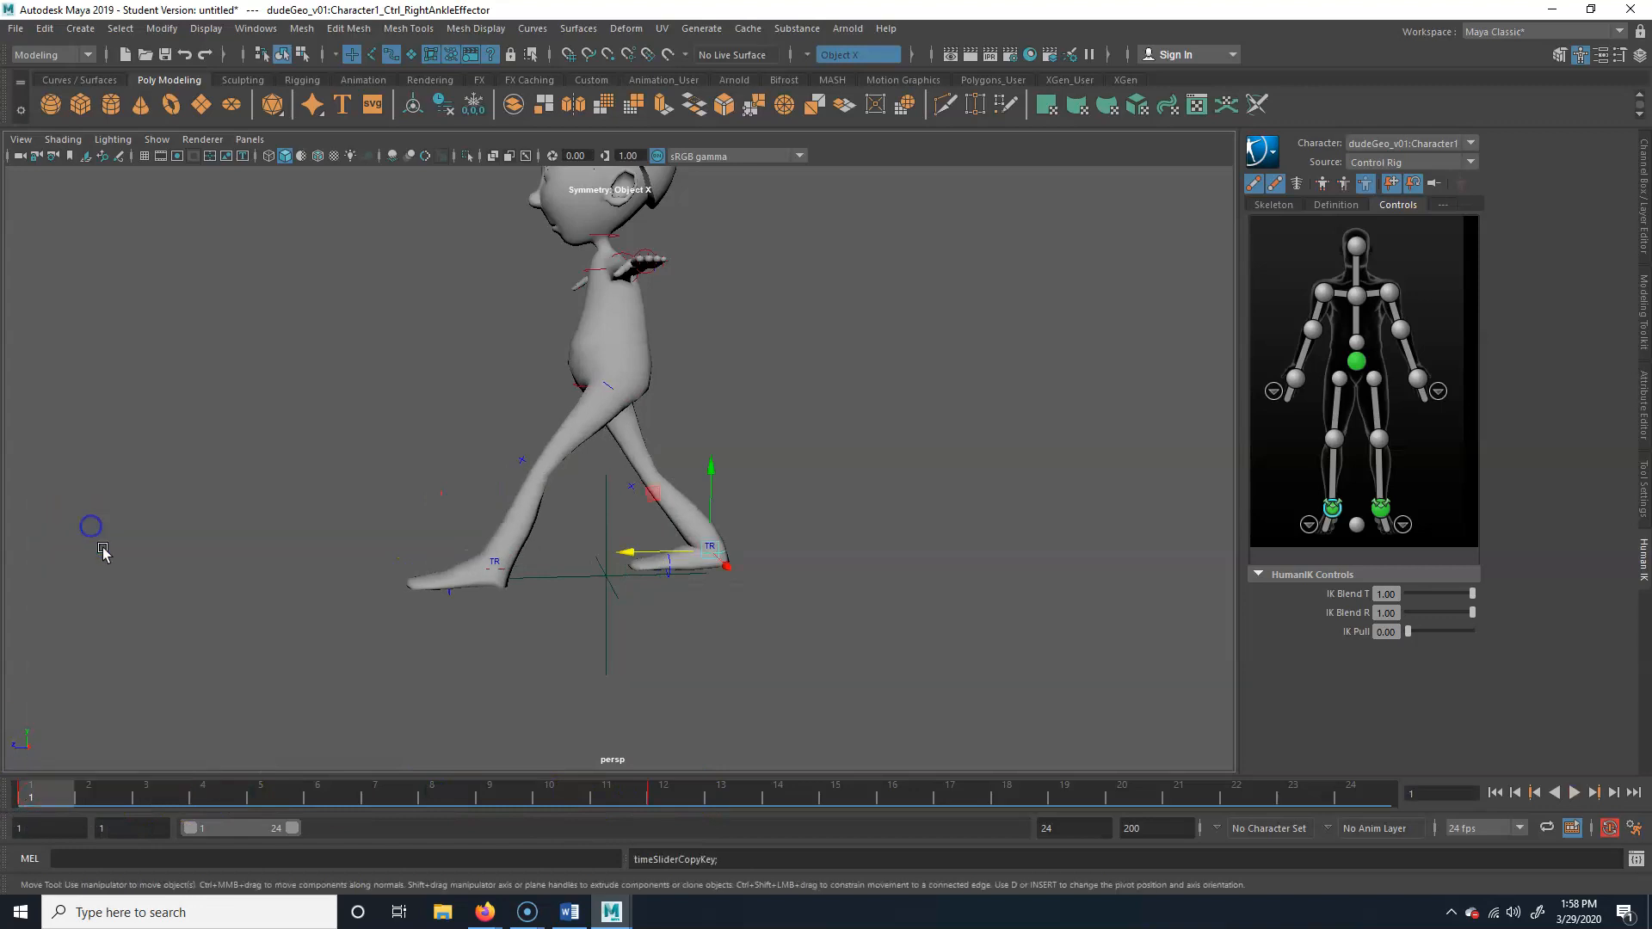
left_click(1379, 785)
right_click(1371, 793)
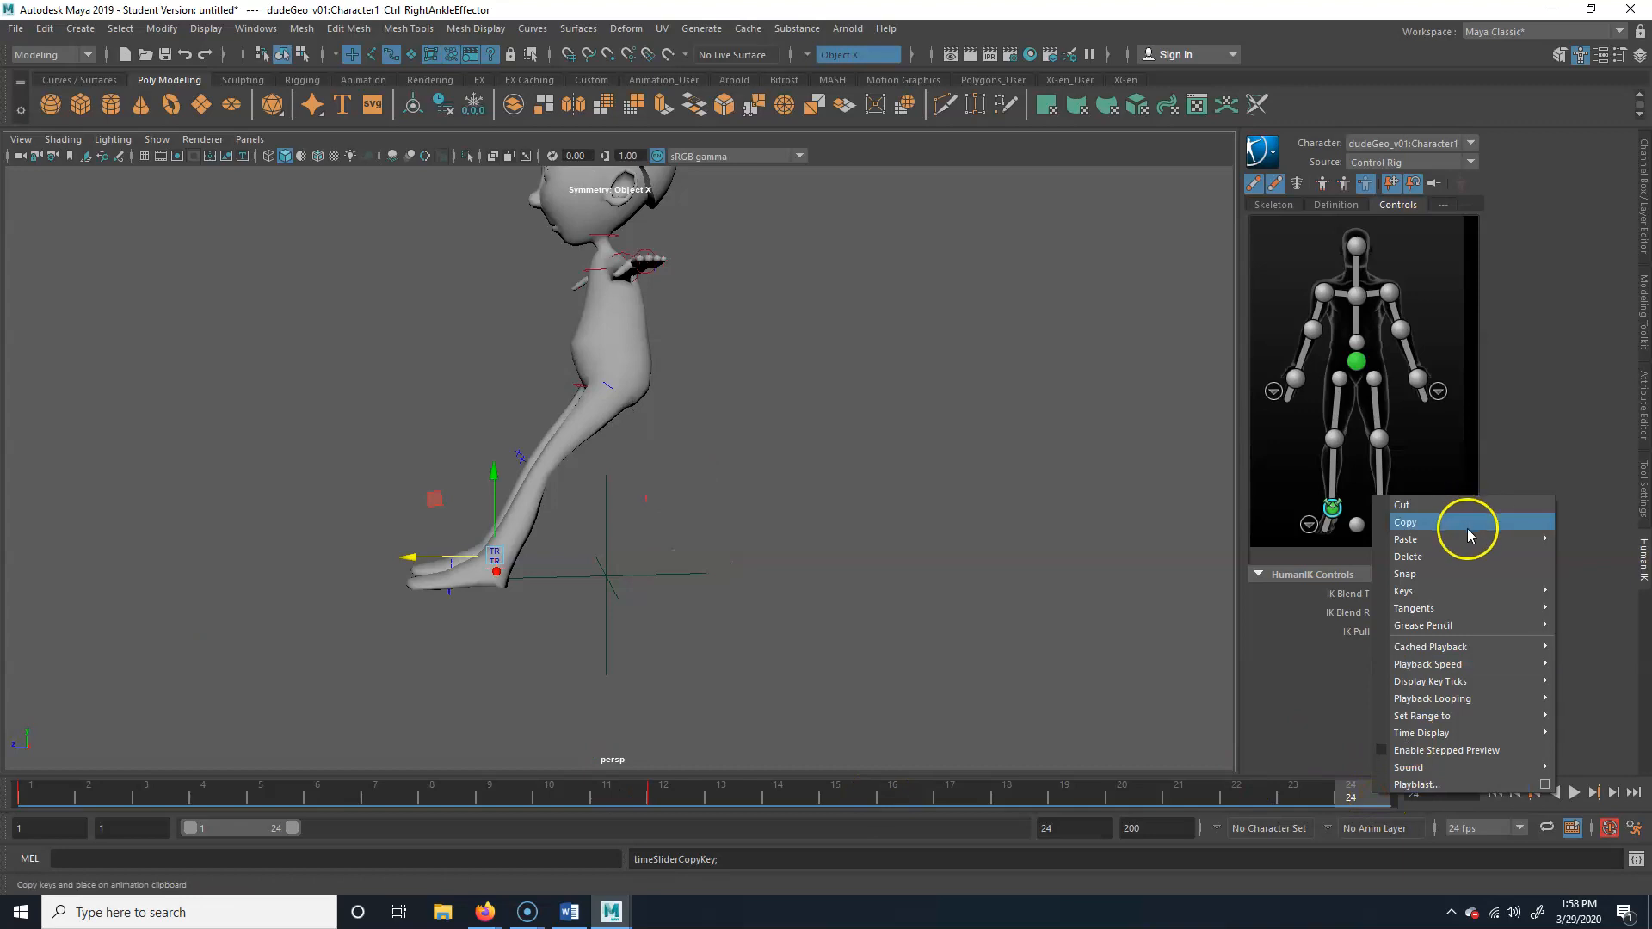
mouse_move(1468, 540)
left_click(1308, 555)
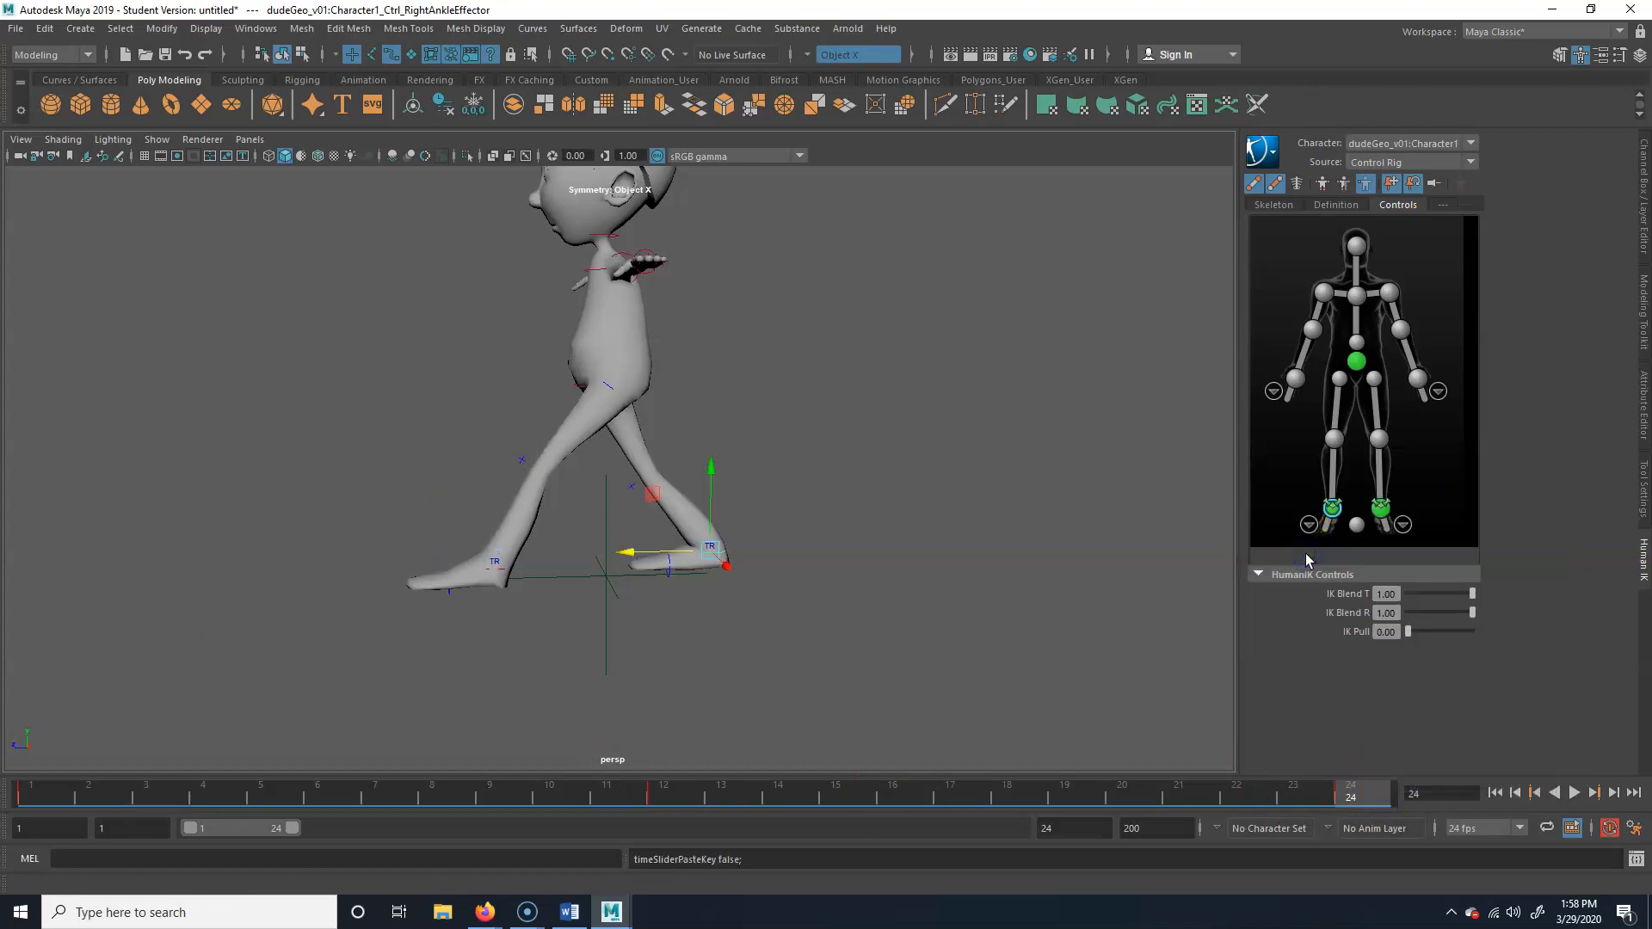
Compare the poses at frames 1 and 24, and play back the looping stride
left_click(38, 791)
left_click(1371, 793)
left_click(1574, 792)
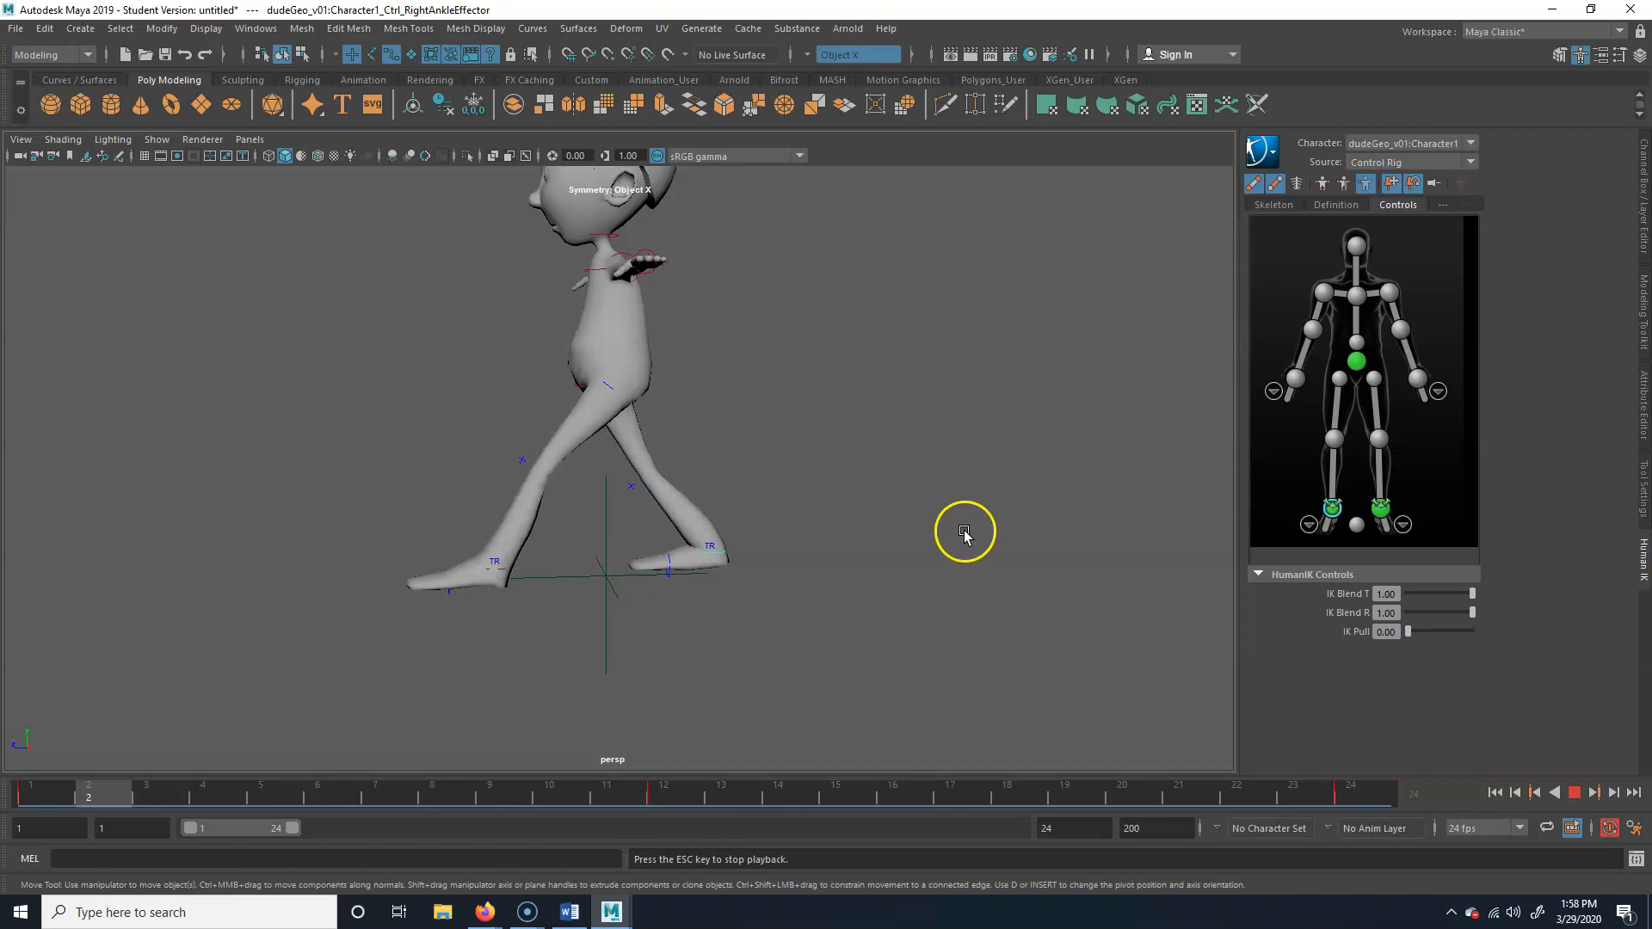
left_click(1561, 796)
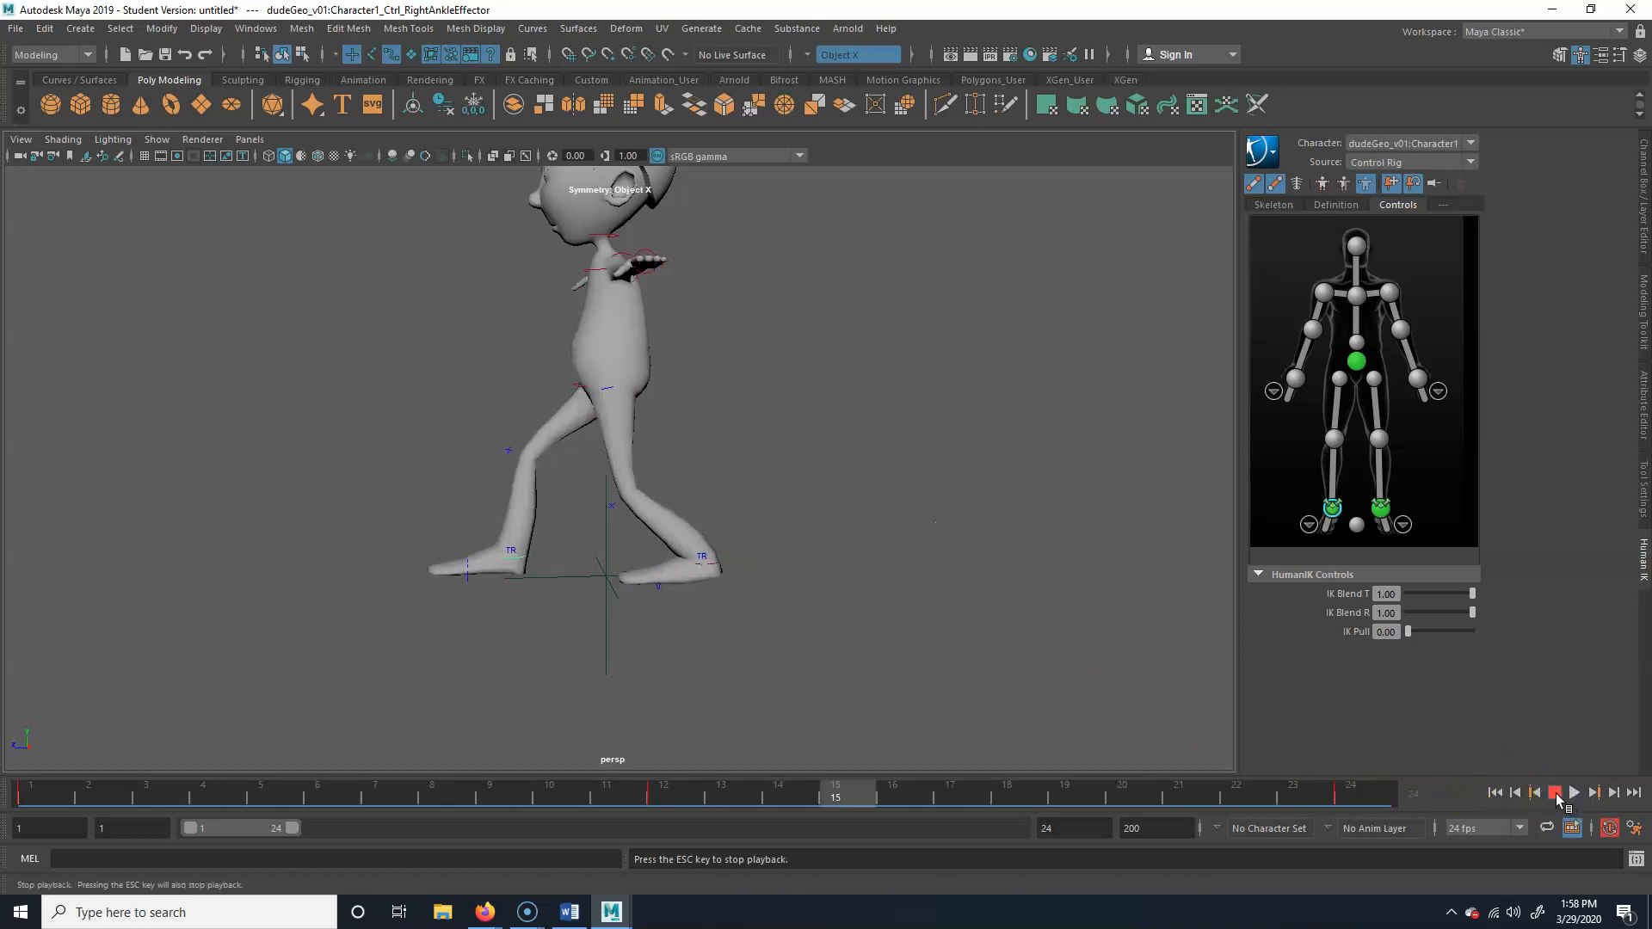
left_click(1476, 818)
key("alt+v")
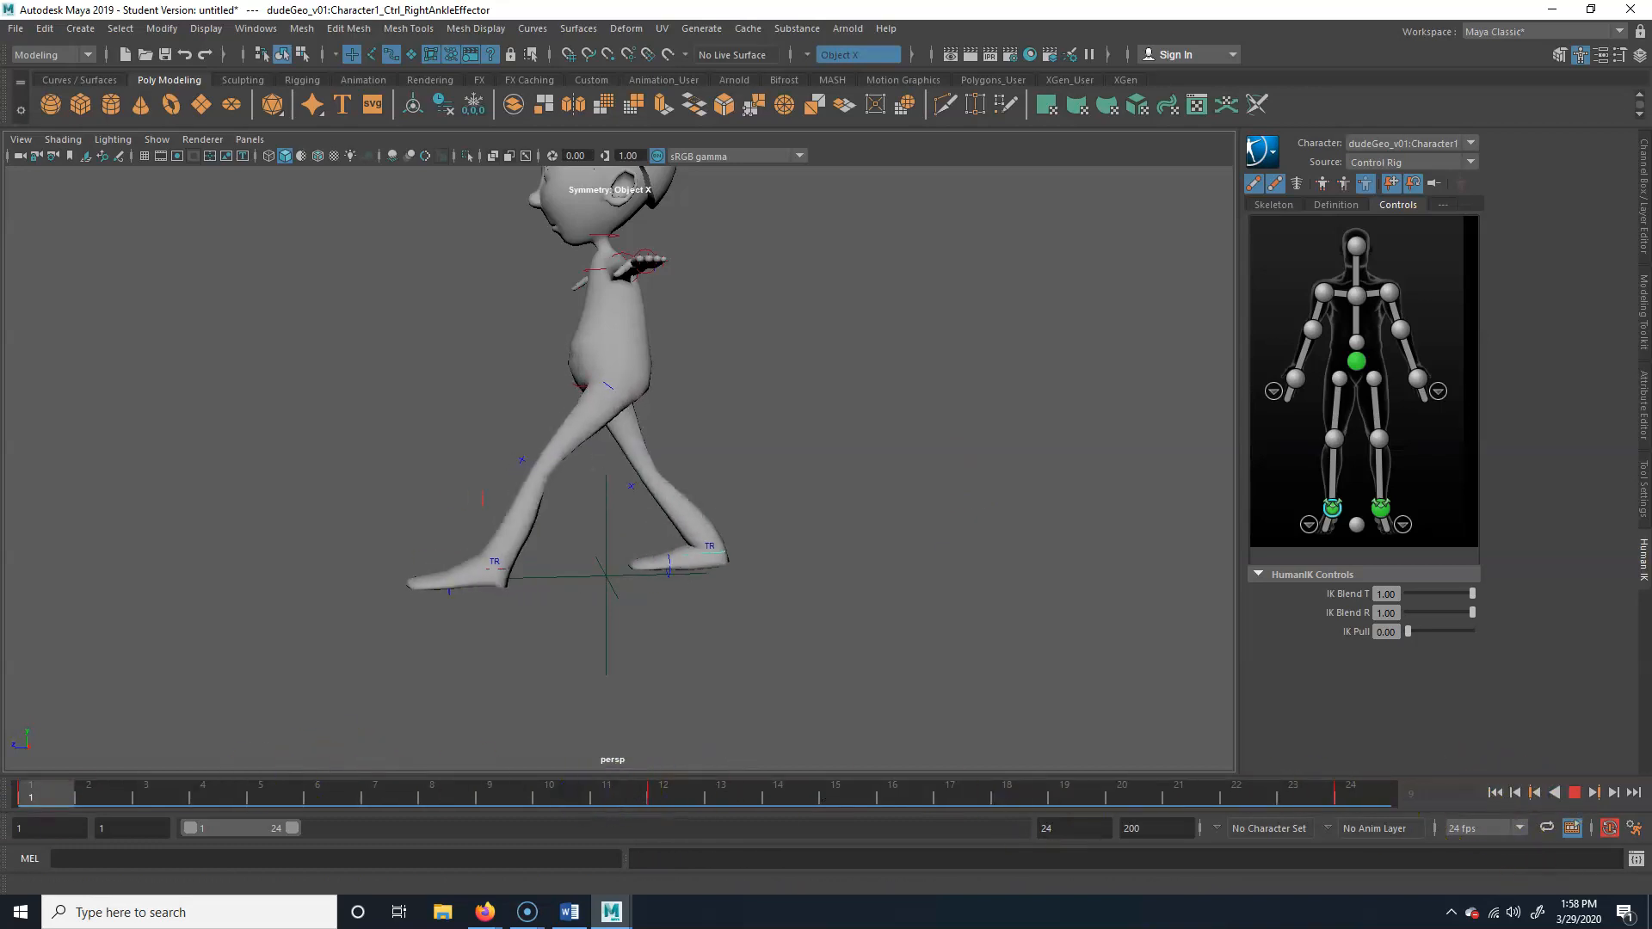
Raise the right ankle effector at frame 6 to lift the passing foot off the ground, and key it
left_click_drag(42, 808, 164, 792)
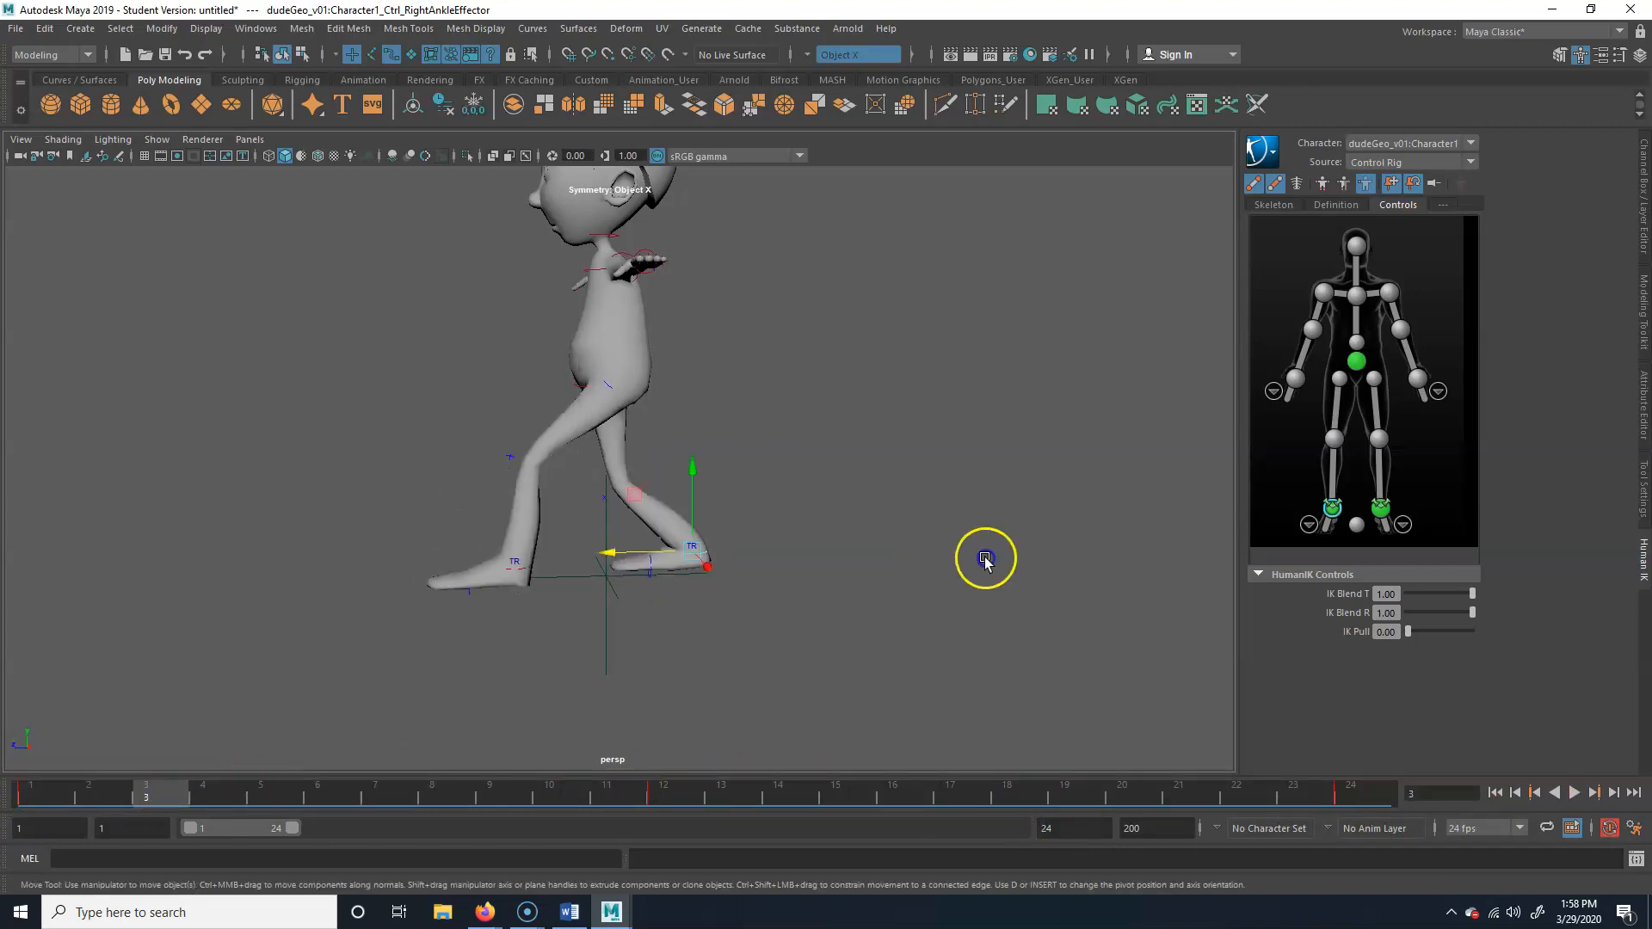
left_click_drag(985, 559, 729, 598, "alt")
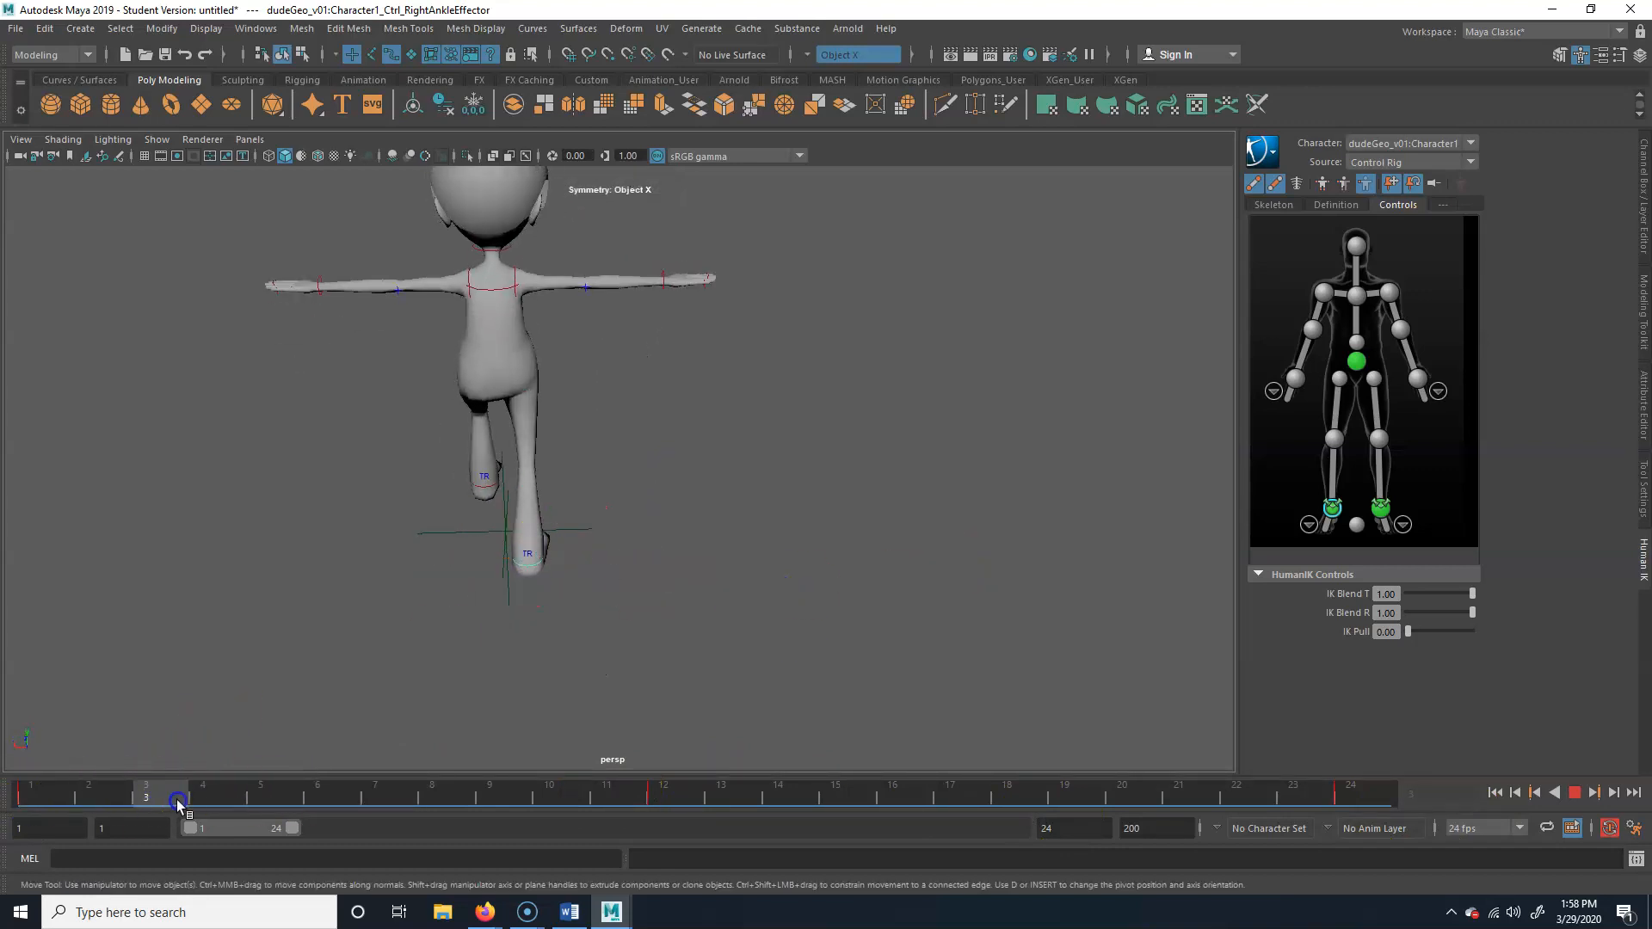
left_click_drag(177, 796, 479, 792)
left_click_drag(744, 637, 404, 772, "alt")
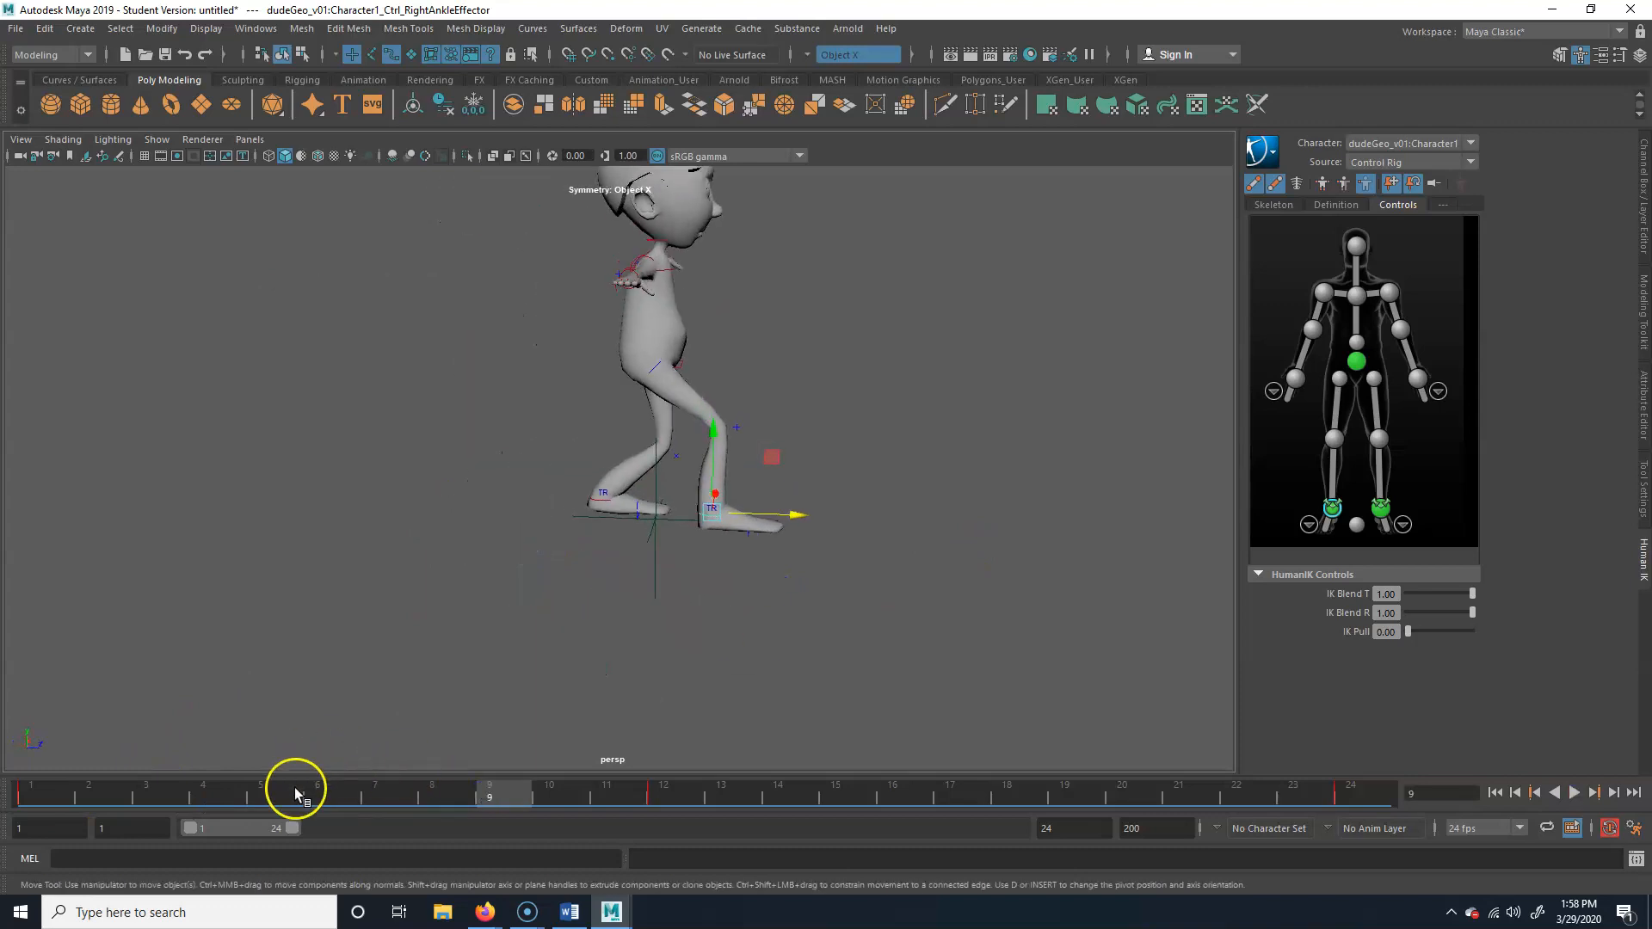
key("alt+v")
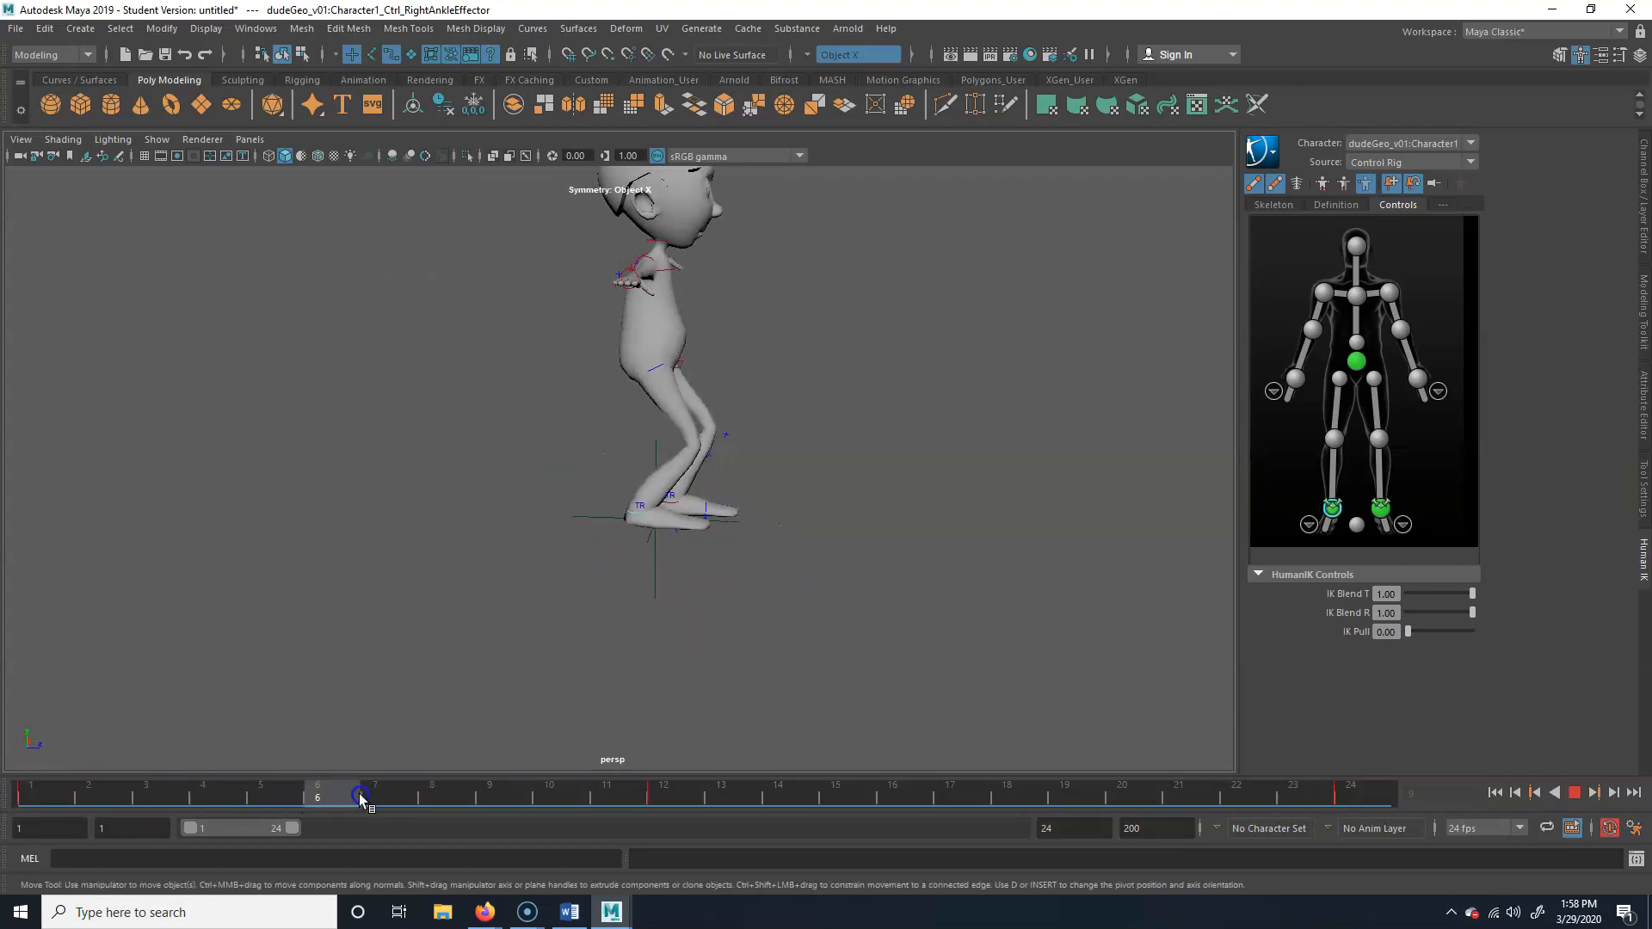
left_click(360, 799)
left_click(671, 483)
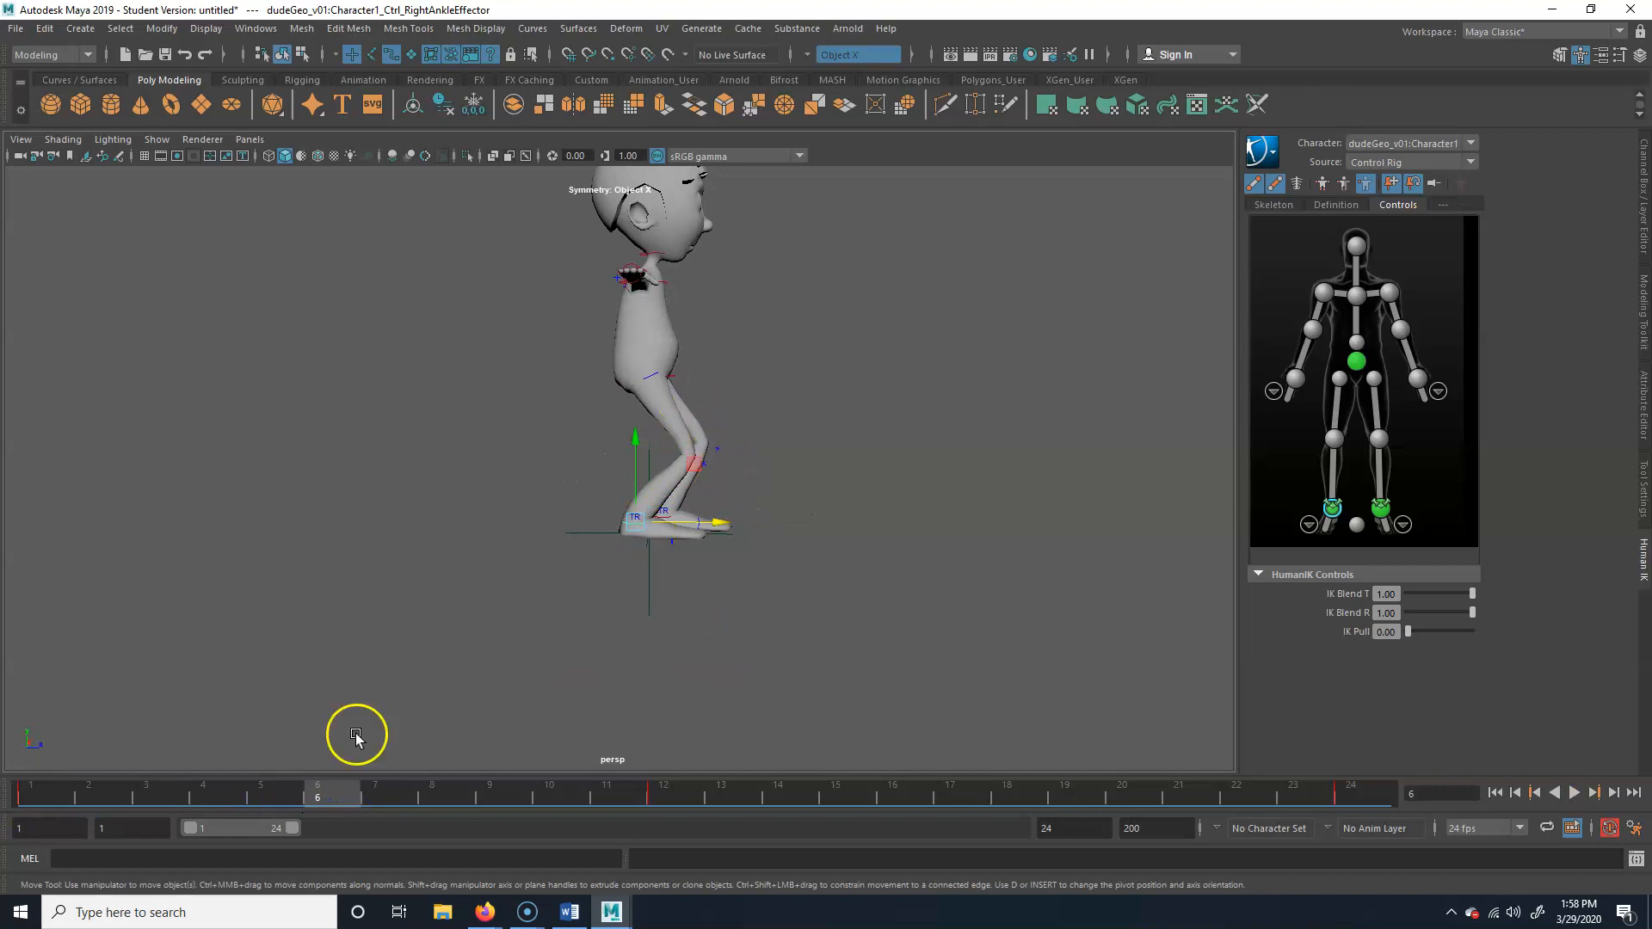
mouse_move(347, 787)
left_mouse_down()
mouse_move(673, 785)
mouse_move(13, 807)
mouse_move(719, 793)
mouse_move(344, 802)
left_mouse_up()
left_click_drag(755, 572, 779, 555, "alt")
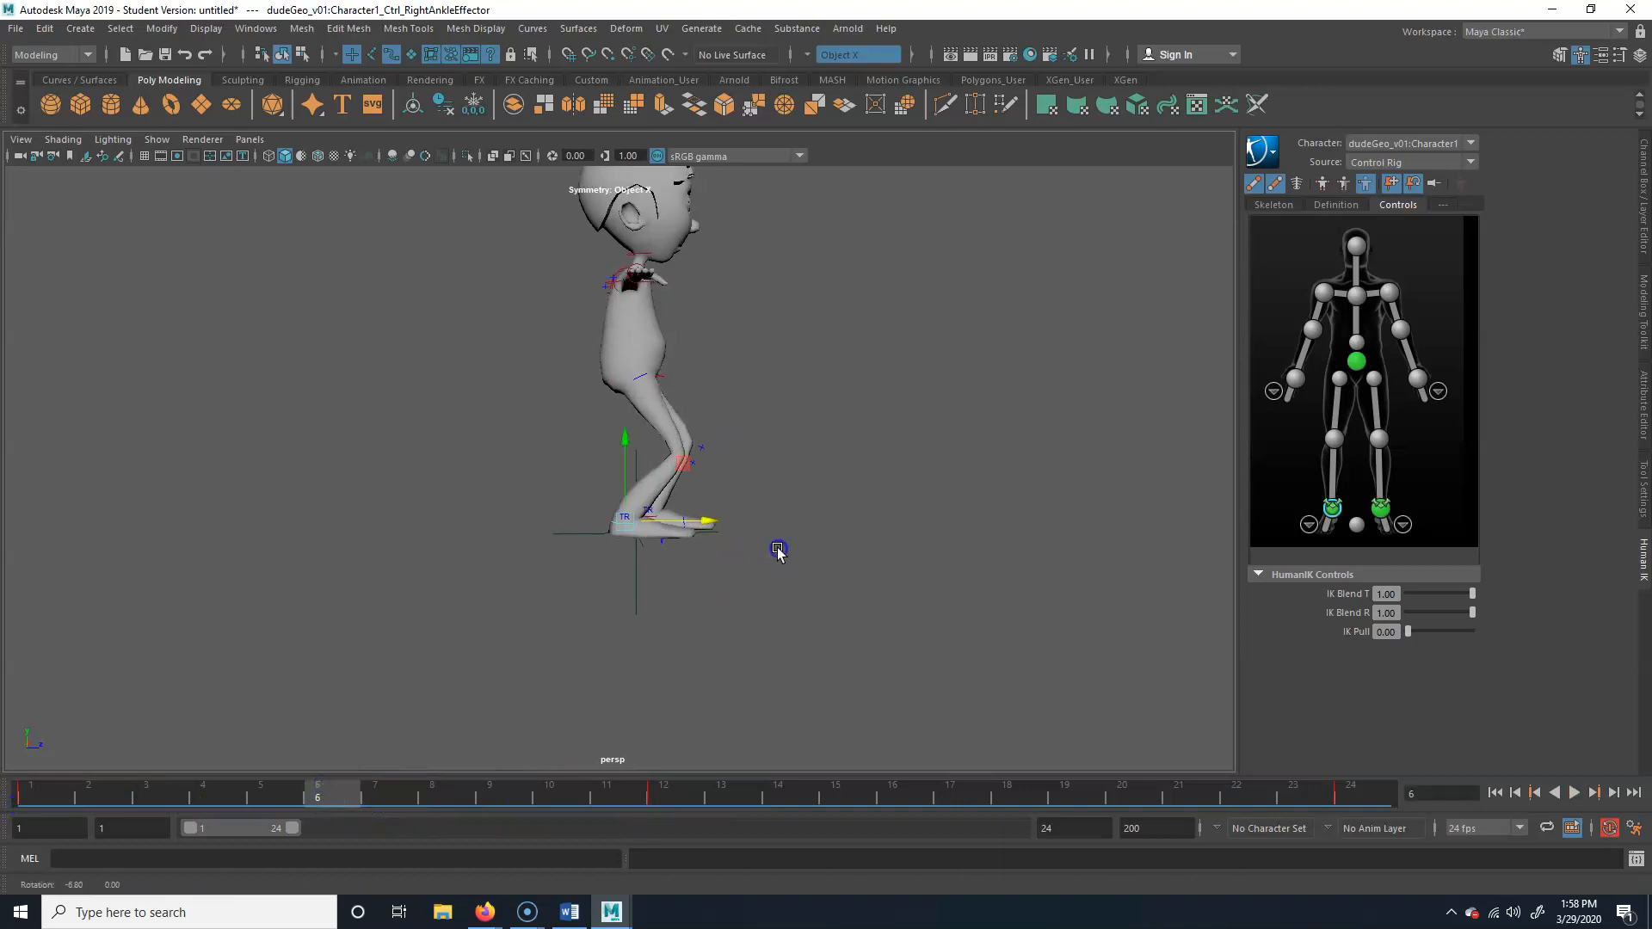
left_click_drag(626, 442, 626, 441)
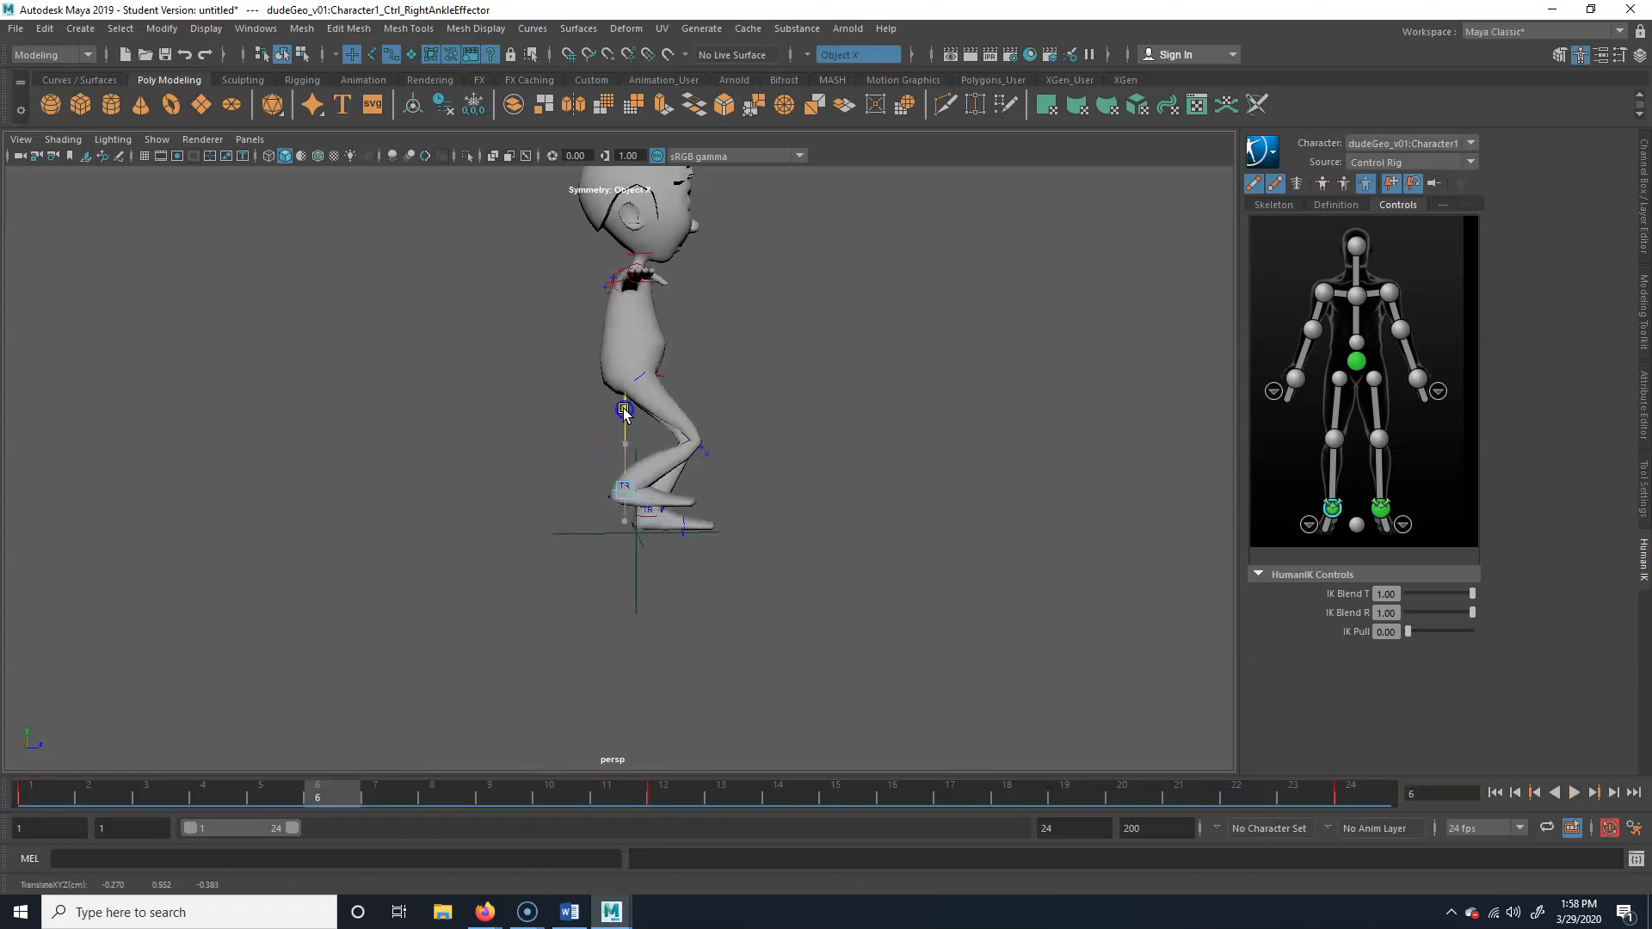
Rotate the right ankle effector at frame 6 so the toes tilt down, and check the motion up to frame 11
key("e")
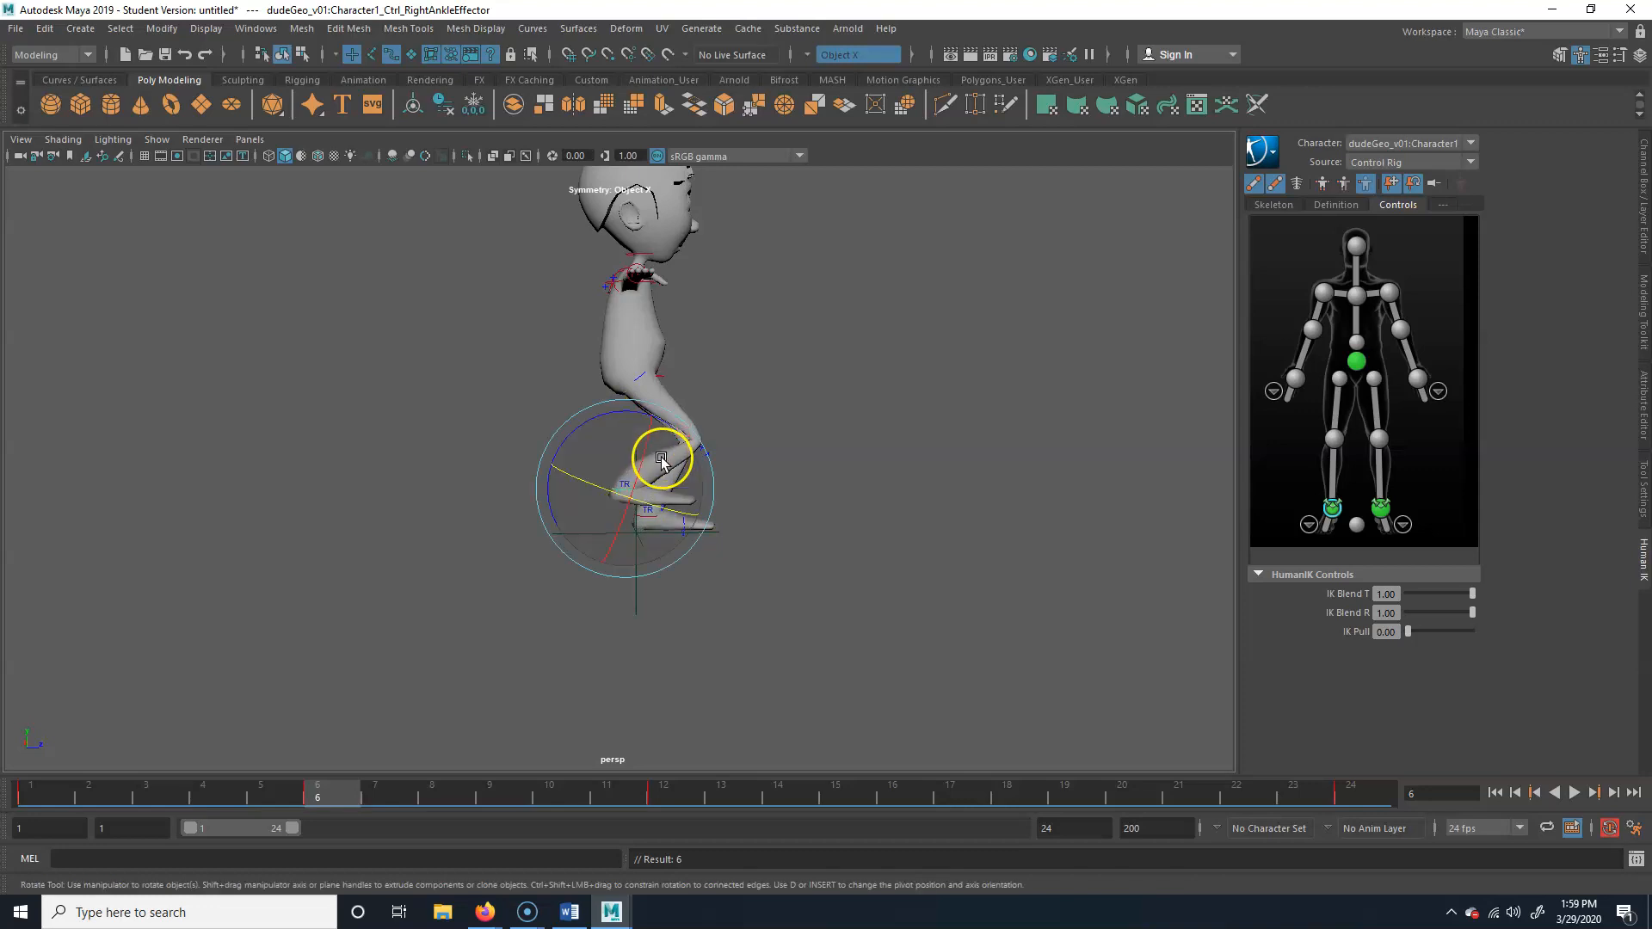
left_click_drag(678, 439, 681, 437)
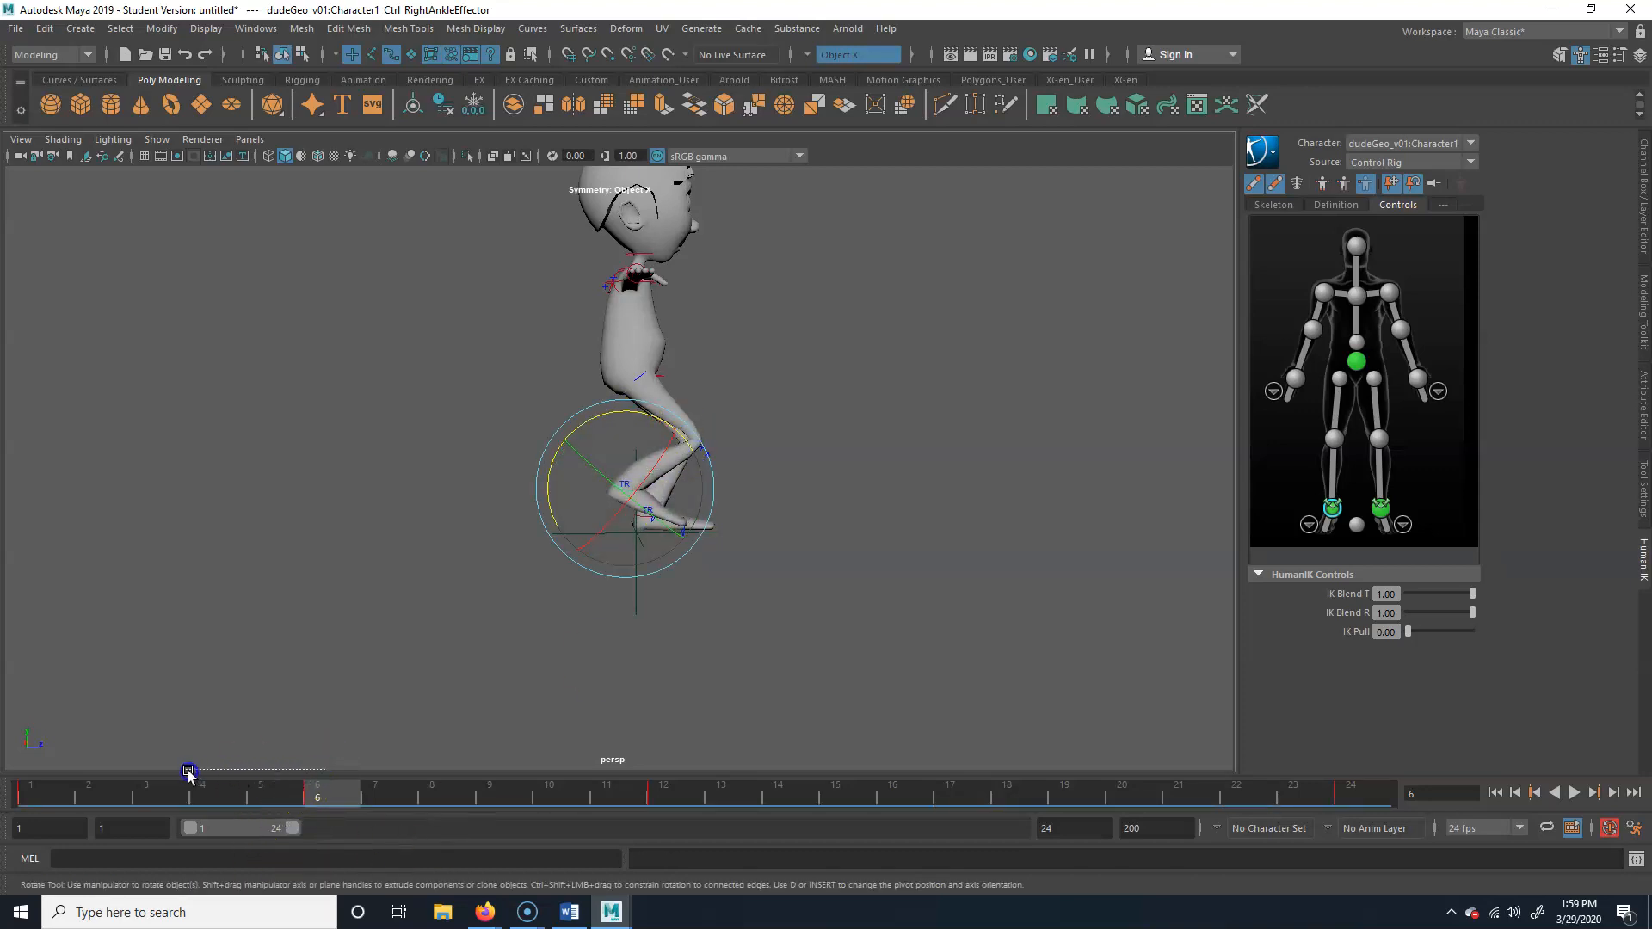
key("alt+v")
mouse_move(195, 811)
left_mouse_down()
mouse_move(675, 794)
mouse_move(78, 807)
mouse_move(647, 791)
mouse_move(590, 572)
mouse_move(864, 559)
left_mouse_up()
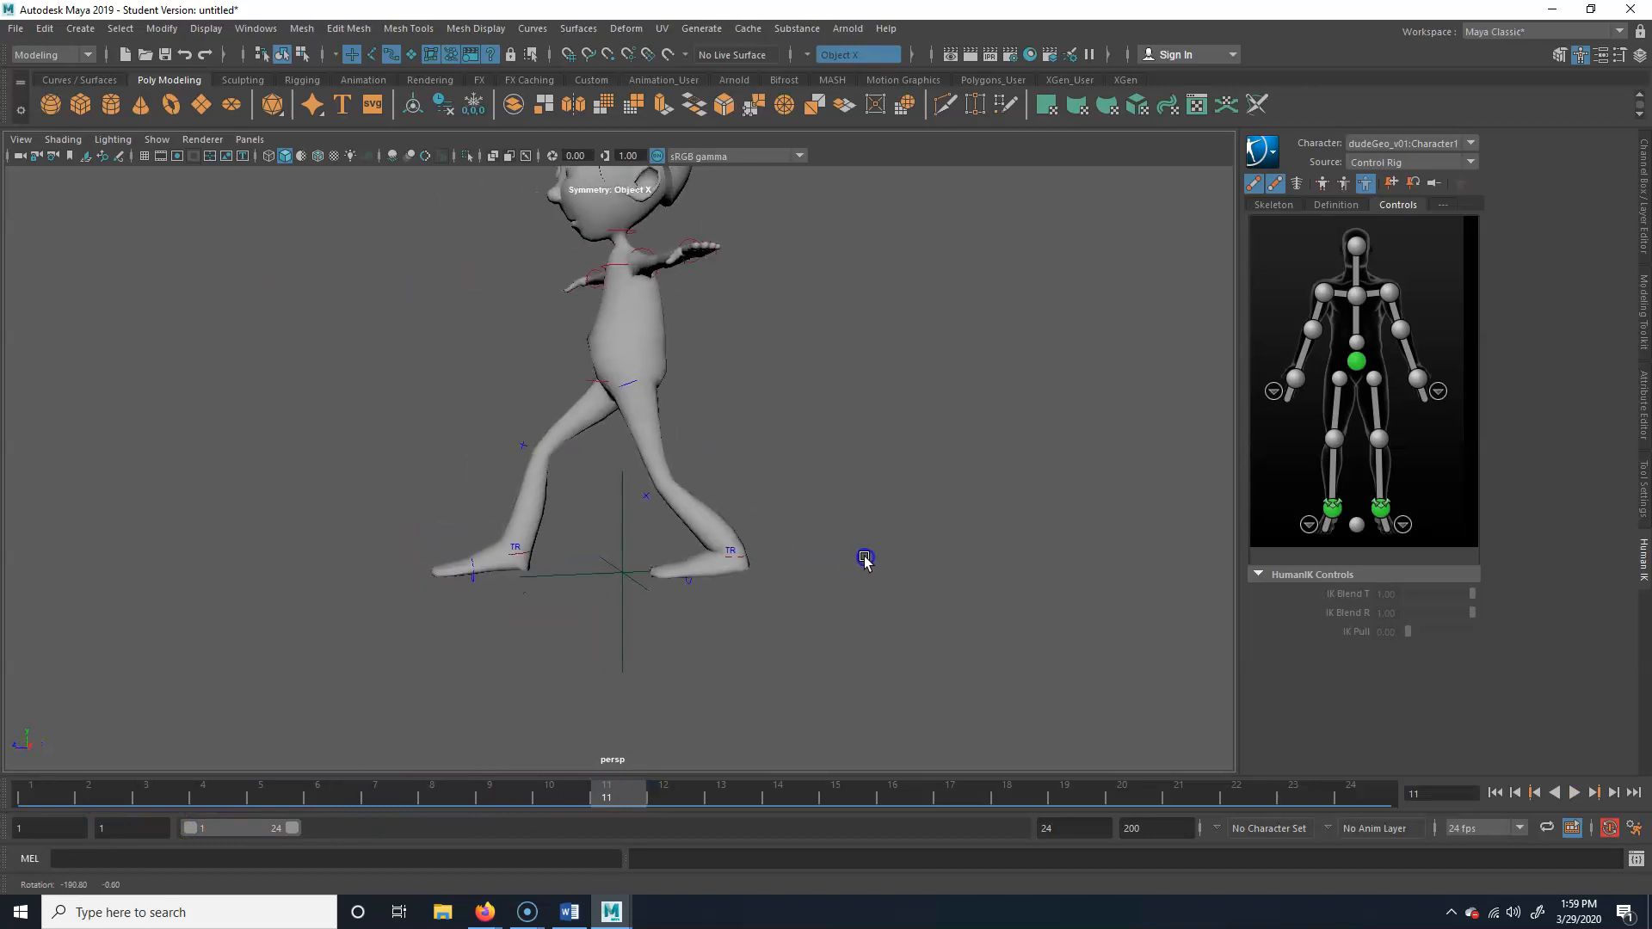
Check the left and right ankle effectors' keyed frames and scrub back to the passing pose at frame 7
left_click(751, 565)
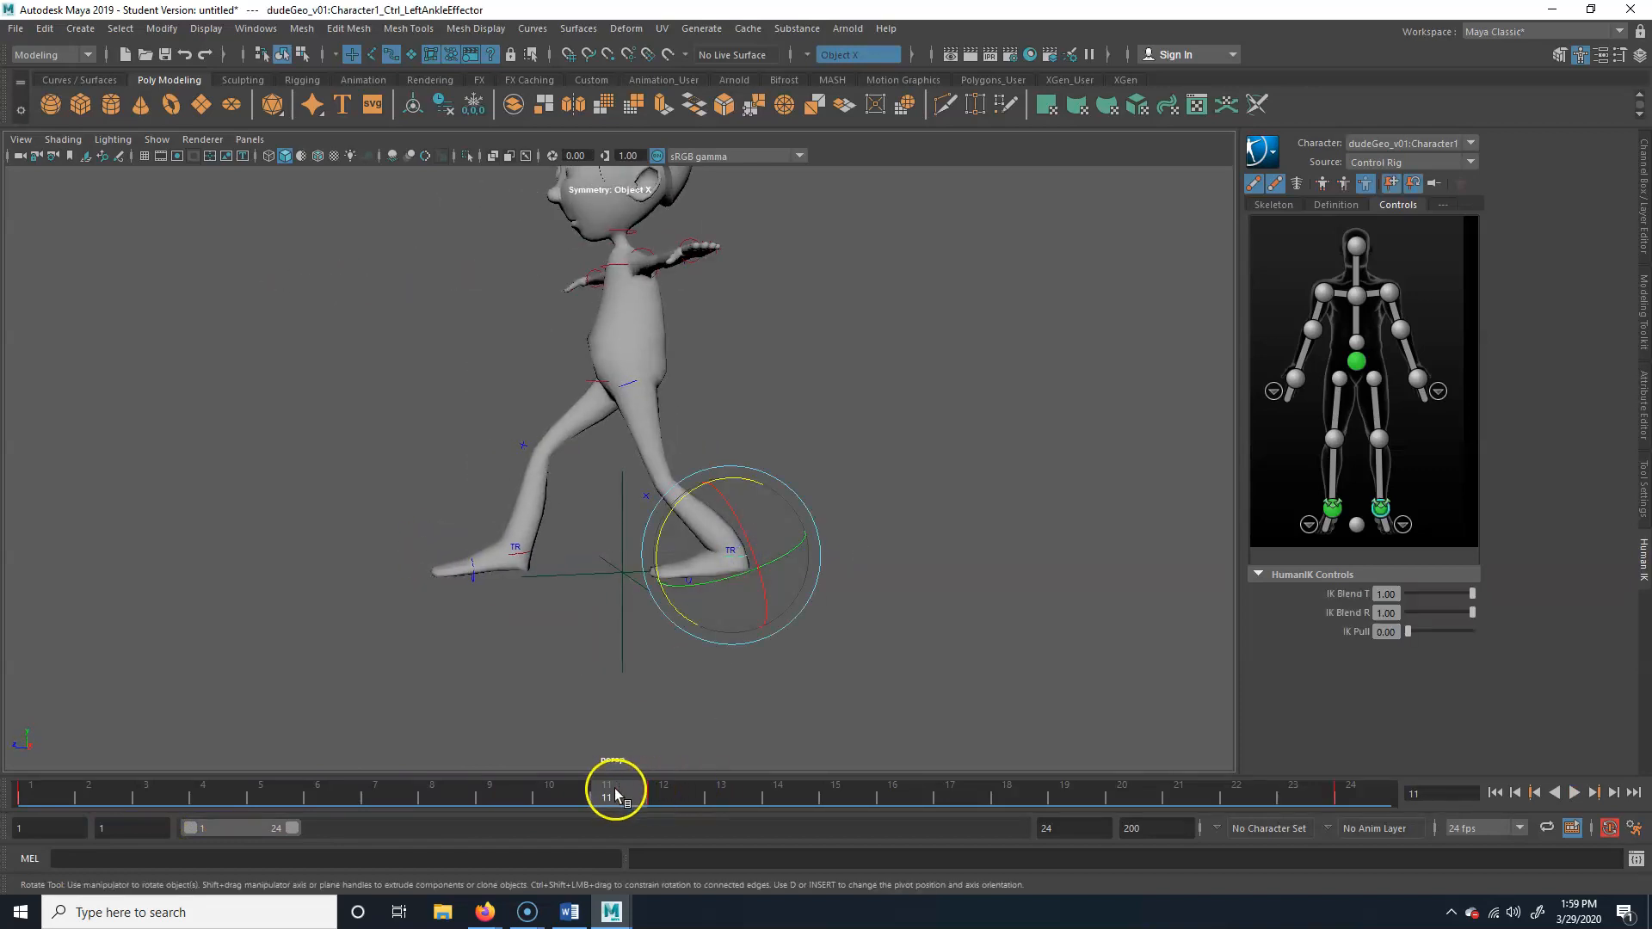
left_click(521, 560)
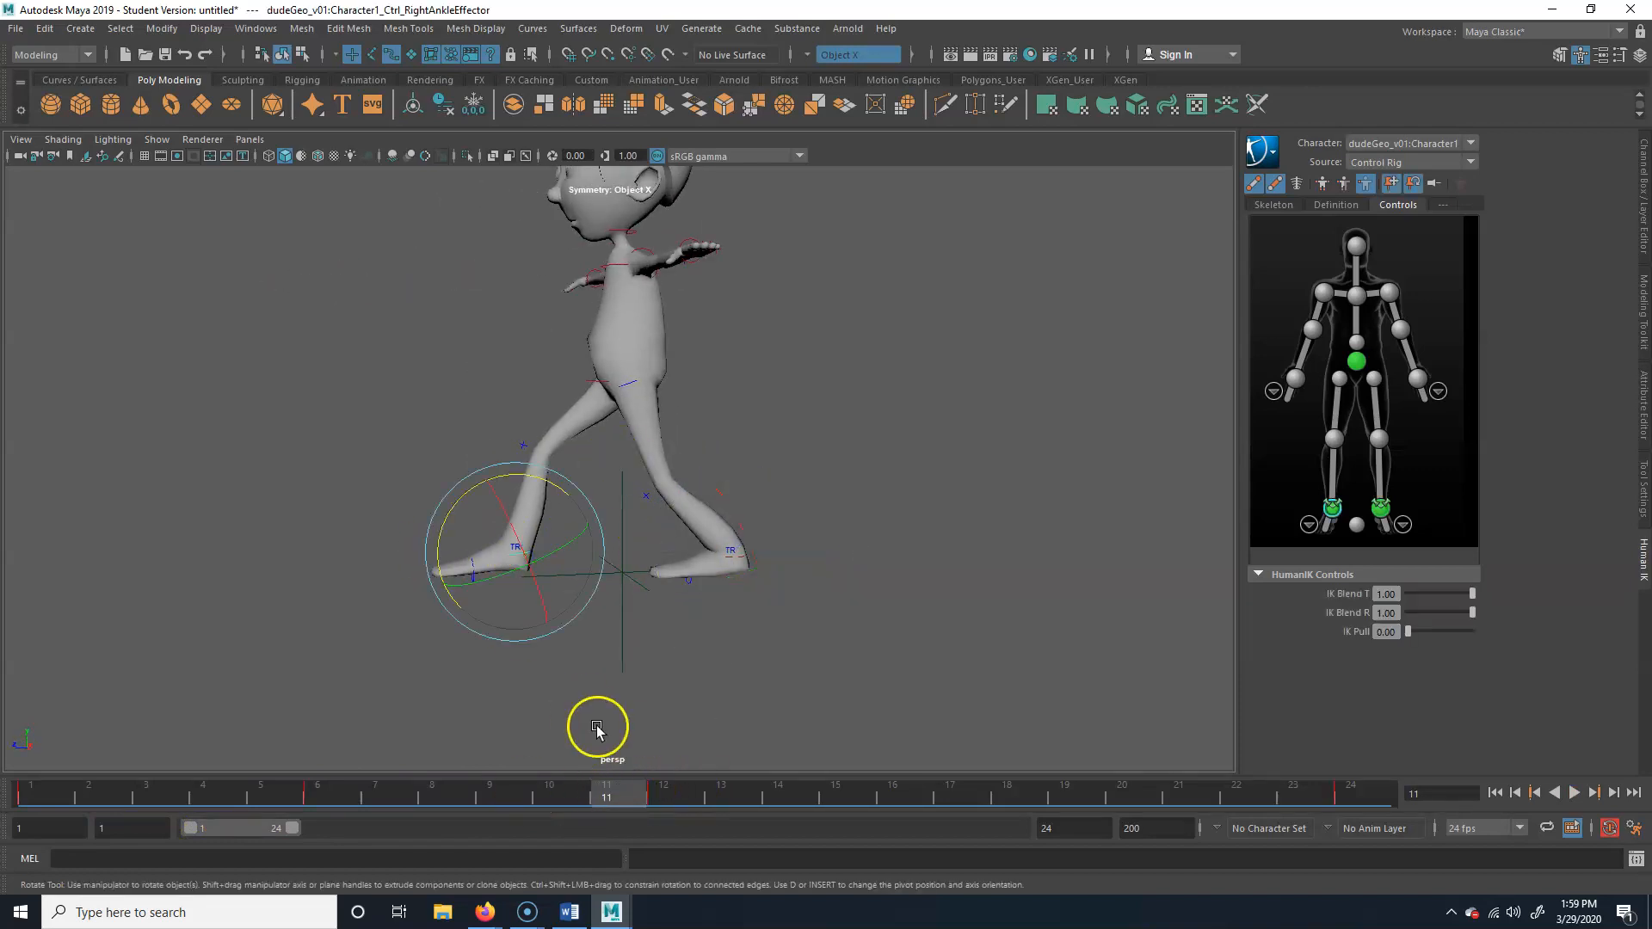
left_click(727, 688)
left_click_drag(633, 792, 373, 782)
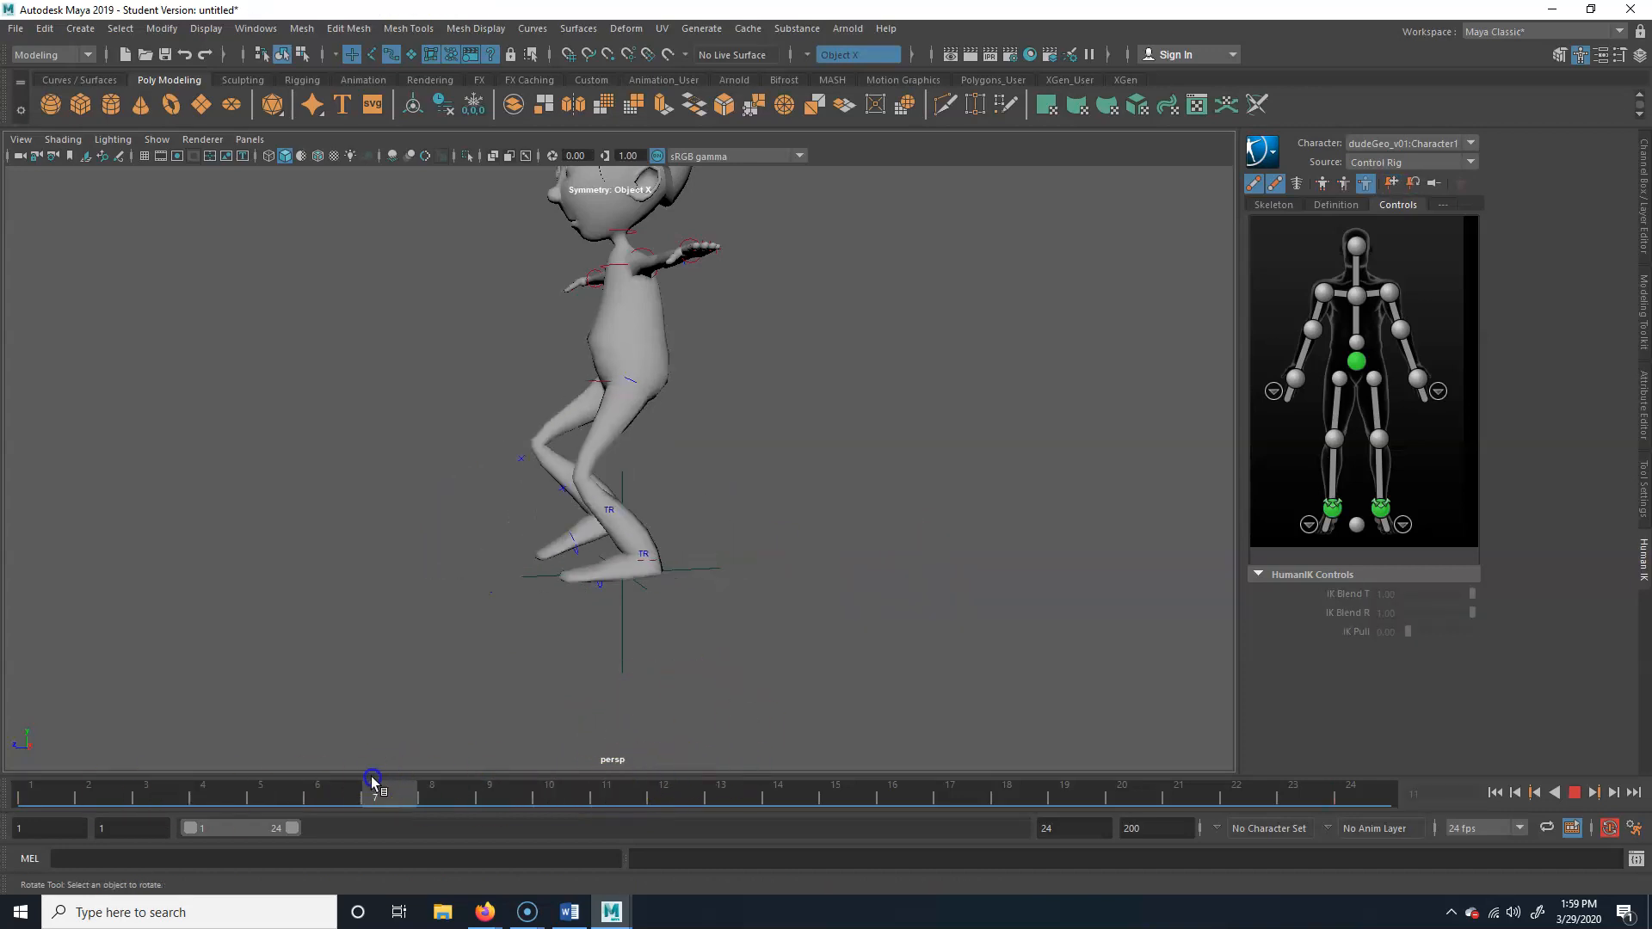
left_click(656, 565)
Raise the left ankle effector at frame 18, rotate it so the toes tilt down, and key it
left_click_drag(379, 792, 1031, 796)
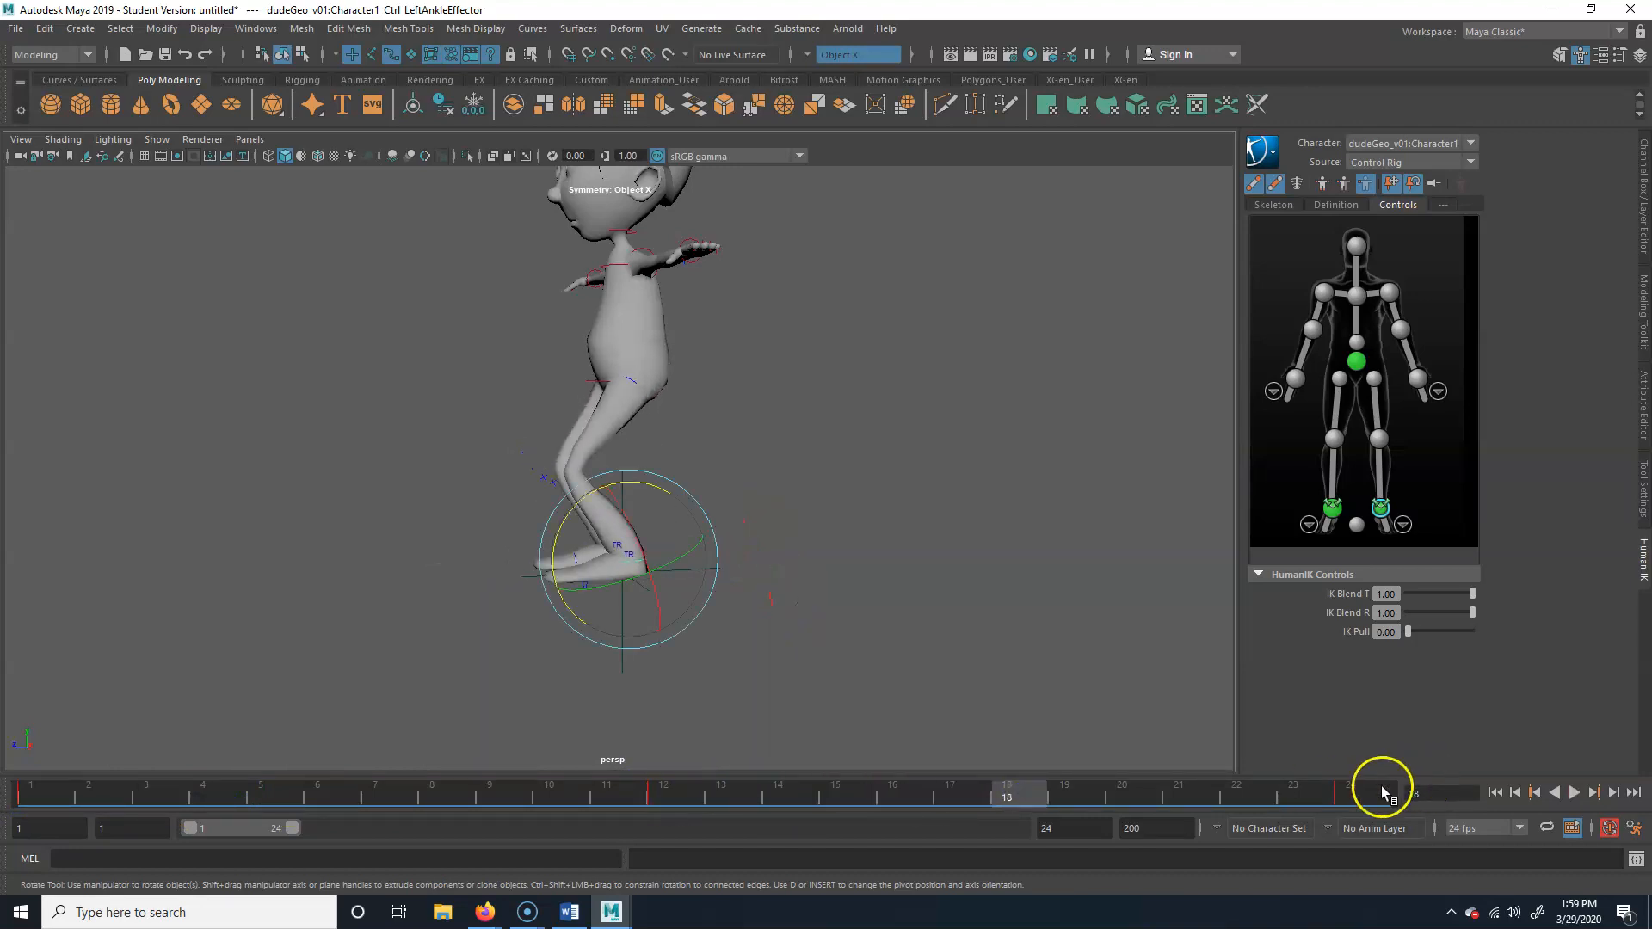
key("w")
left_click_drag(629, 472, 551, 479)
key("e")
left_click(591, 457)
key("s")
left_click(625, 458)
Play back the walk to check the left foot's passing lift, and return to frame 1
left_click_drag(1031, 800, 1351, 804)
left_click(1575, 794)
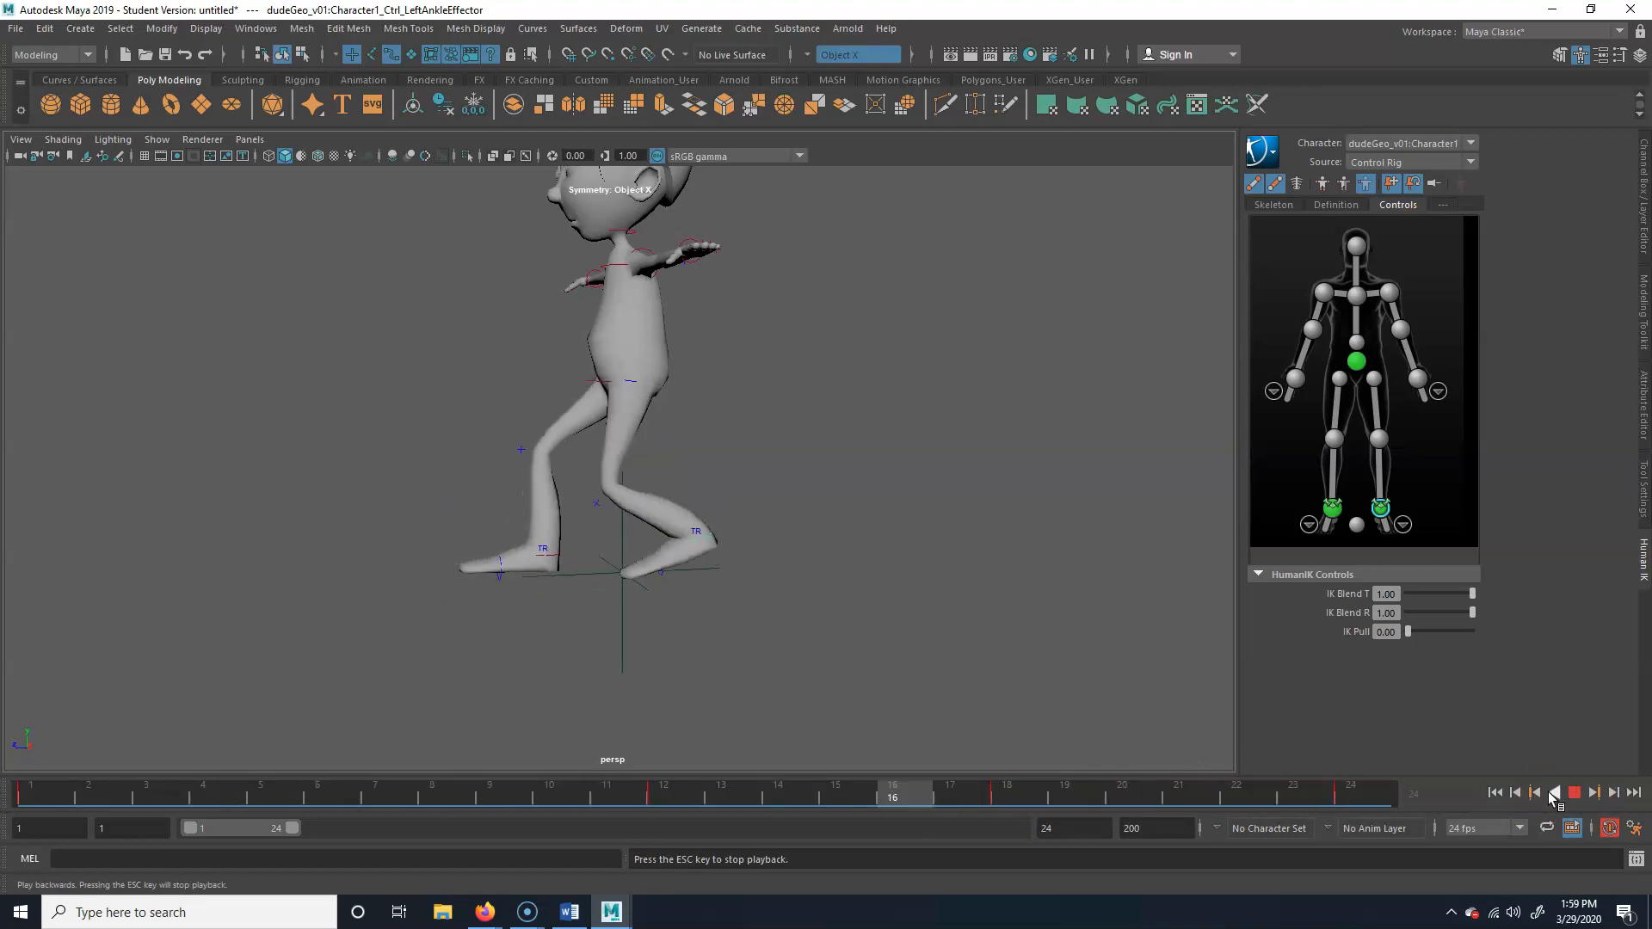
left_click(1575, 793)
key("e")
left_click_drag(560, 792, 32, 792)
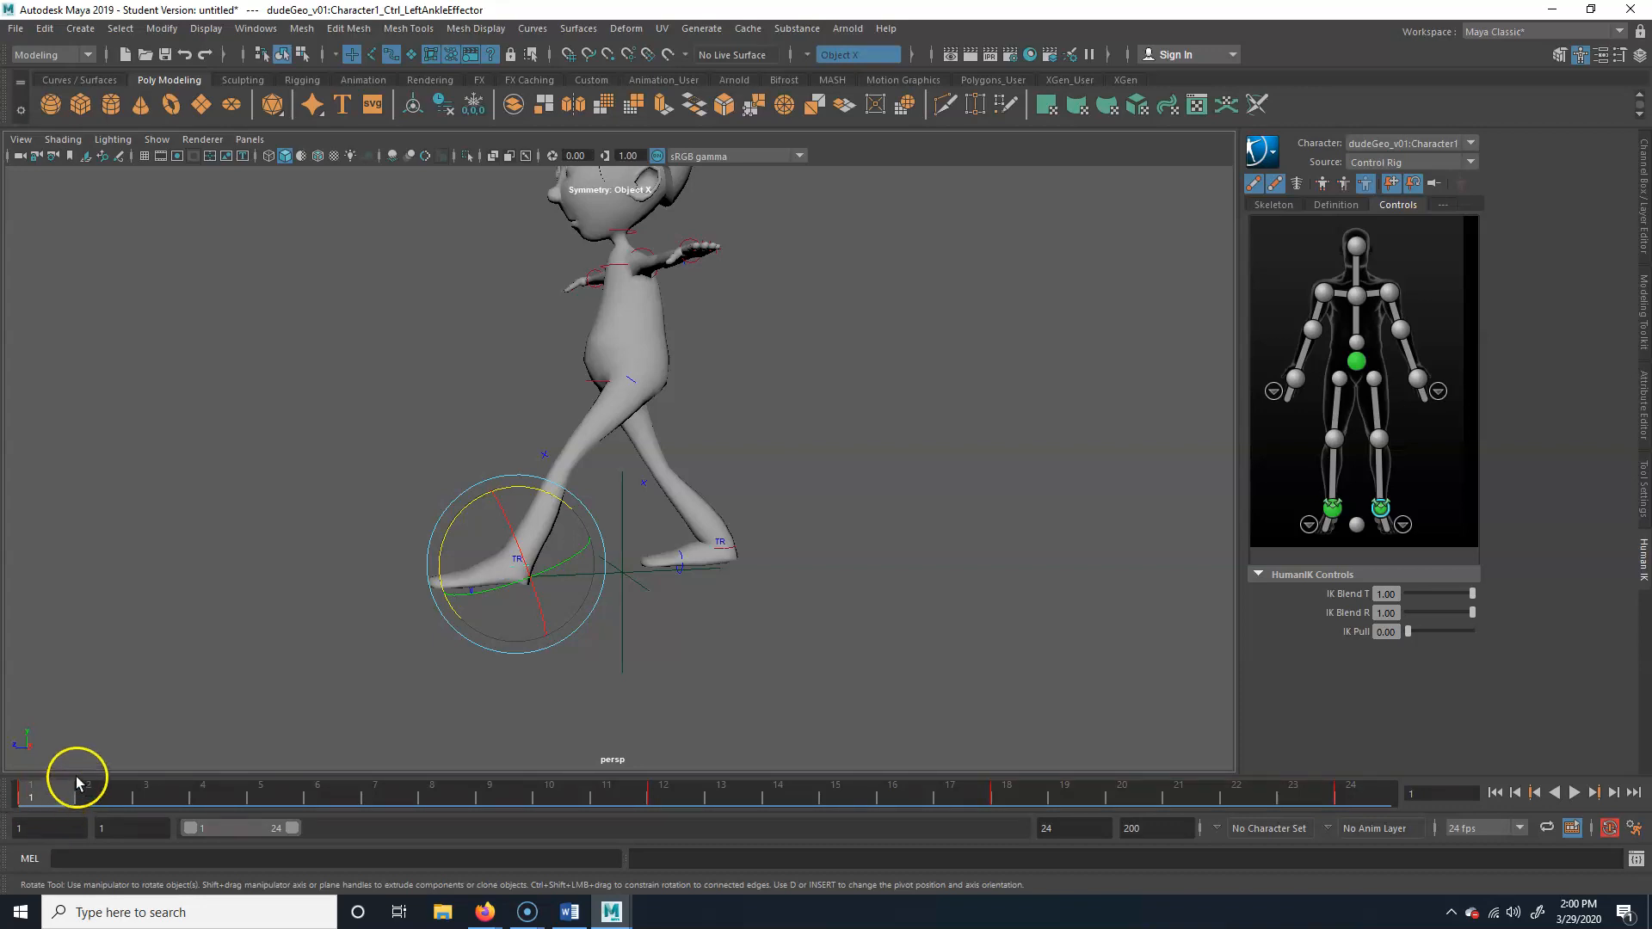
Review the right foot's swing between frames 1 and 11 from the character's other side
left_click_drag(66, 796, 613, 799)
key("e")
left_click_drag(546, 612, 756, 597, "alt")
left_click_drag(599, 790, 163, 785)
left_click_drag(439, 508, 516, 515, "alt")
left_click(570, 504)
left_click_drag(414, 655, 436, 611, "alt")
left_click_drag(136, 790, 543, 799)
Rotate the right ankle effector at frame 10 so the toes tilt up before the foot lands
left_click_drag(668, 457, 670, 458)
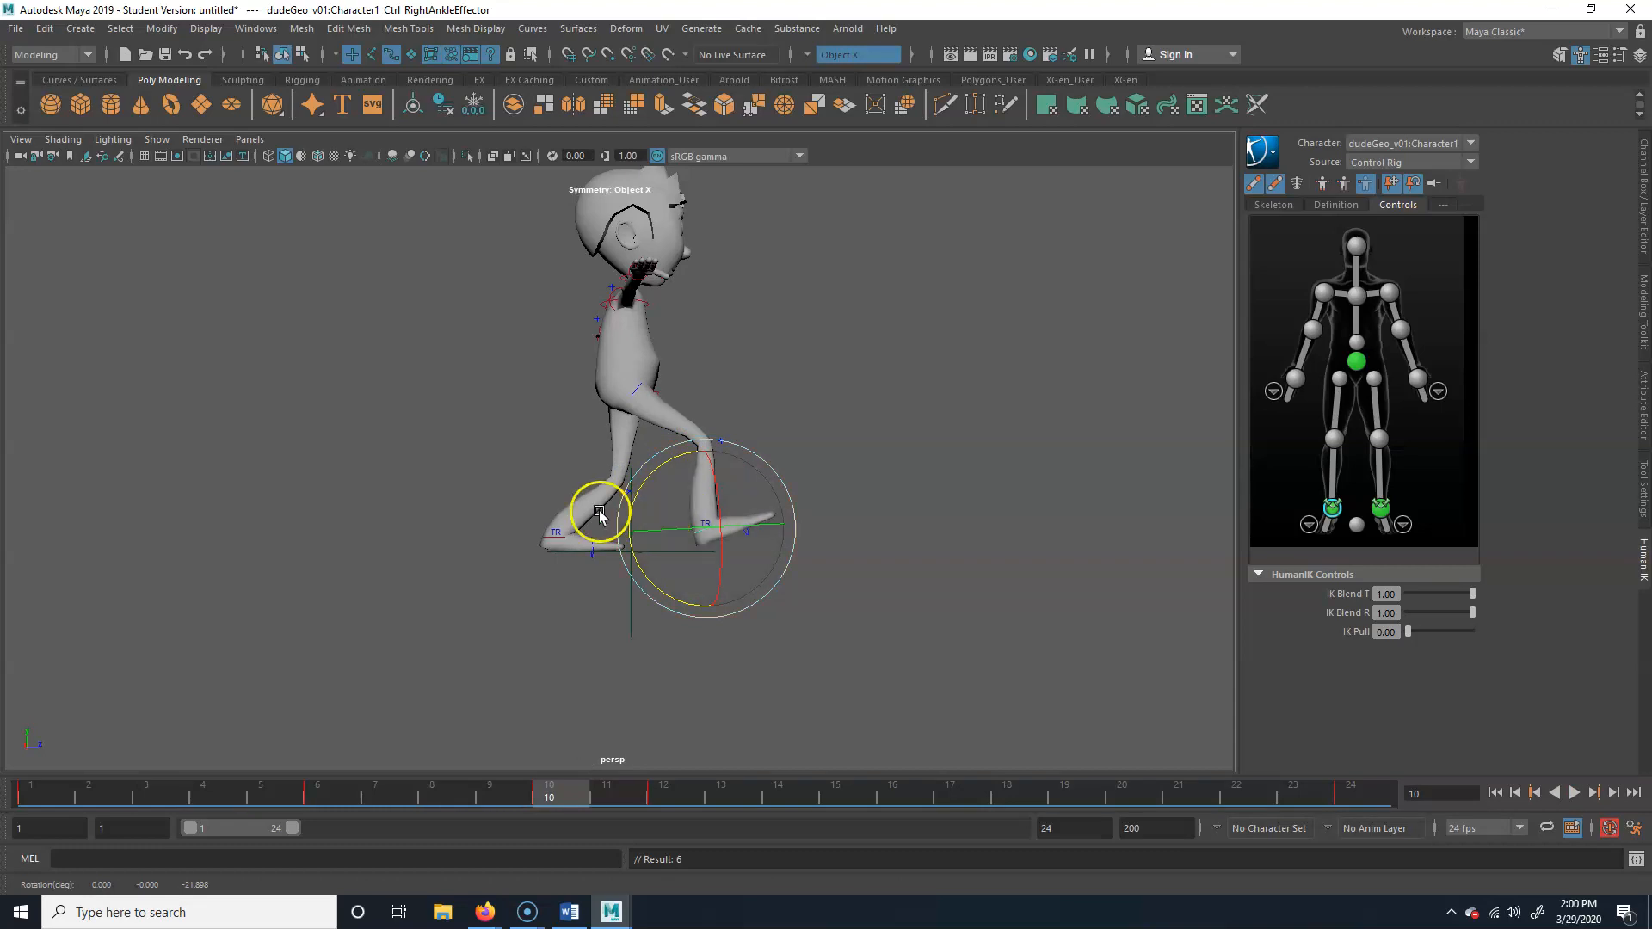
key("ctrl+z")
mouse_move(553, 796)
left_mouse_down()
mouse_move(350, 792)
mouse_move(568, 793)
left_mouse_up()
left_click_drag(678, 459, 681, 460)
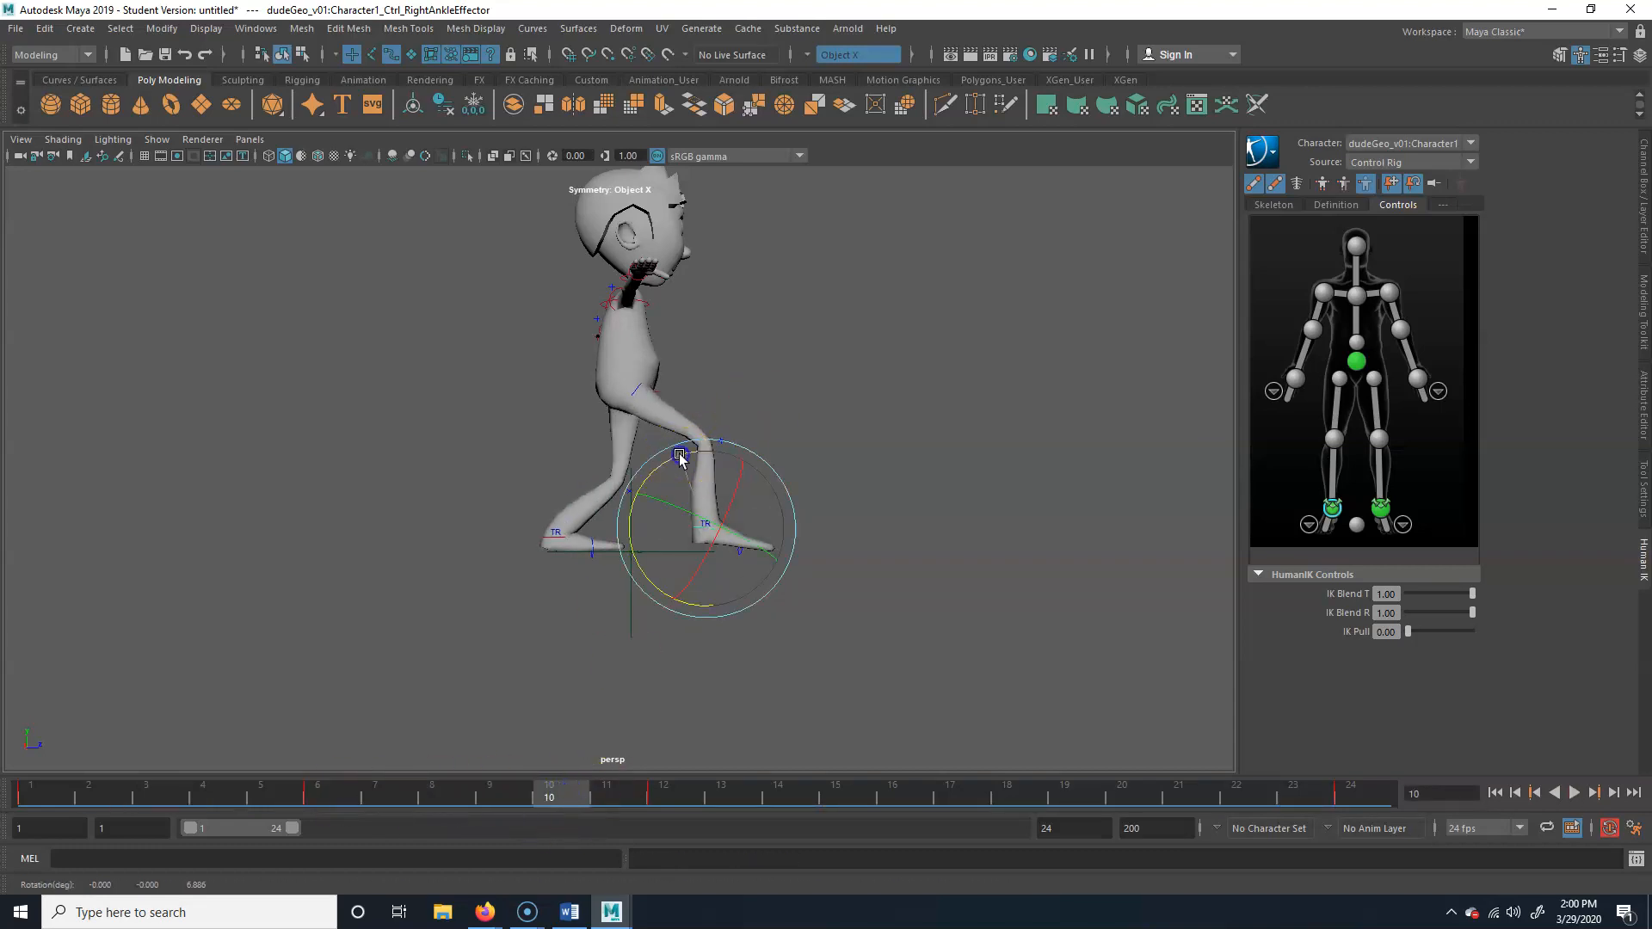
left_click_drag(537, 793, 730, 796)
Rotate the left ankle effector about -30.5 degrees at frame 22 to tilt the toes up, key it, and play back the walk
left_click(533, 532)
left_click_drag(751, 796, 1028, 788)
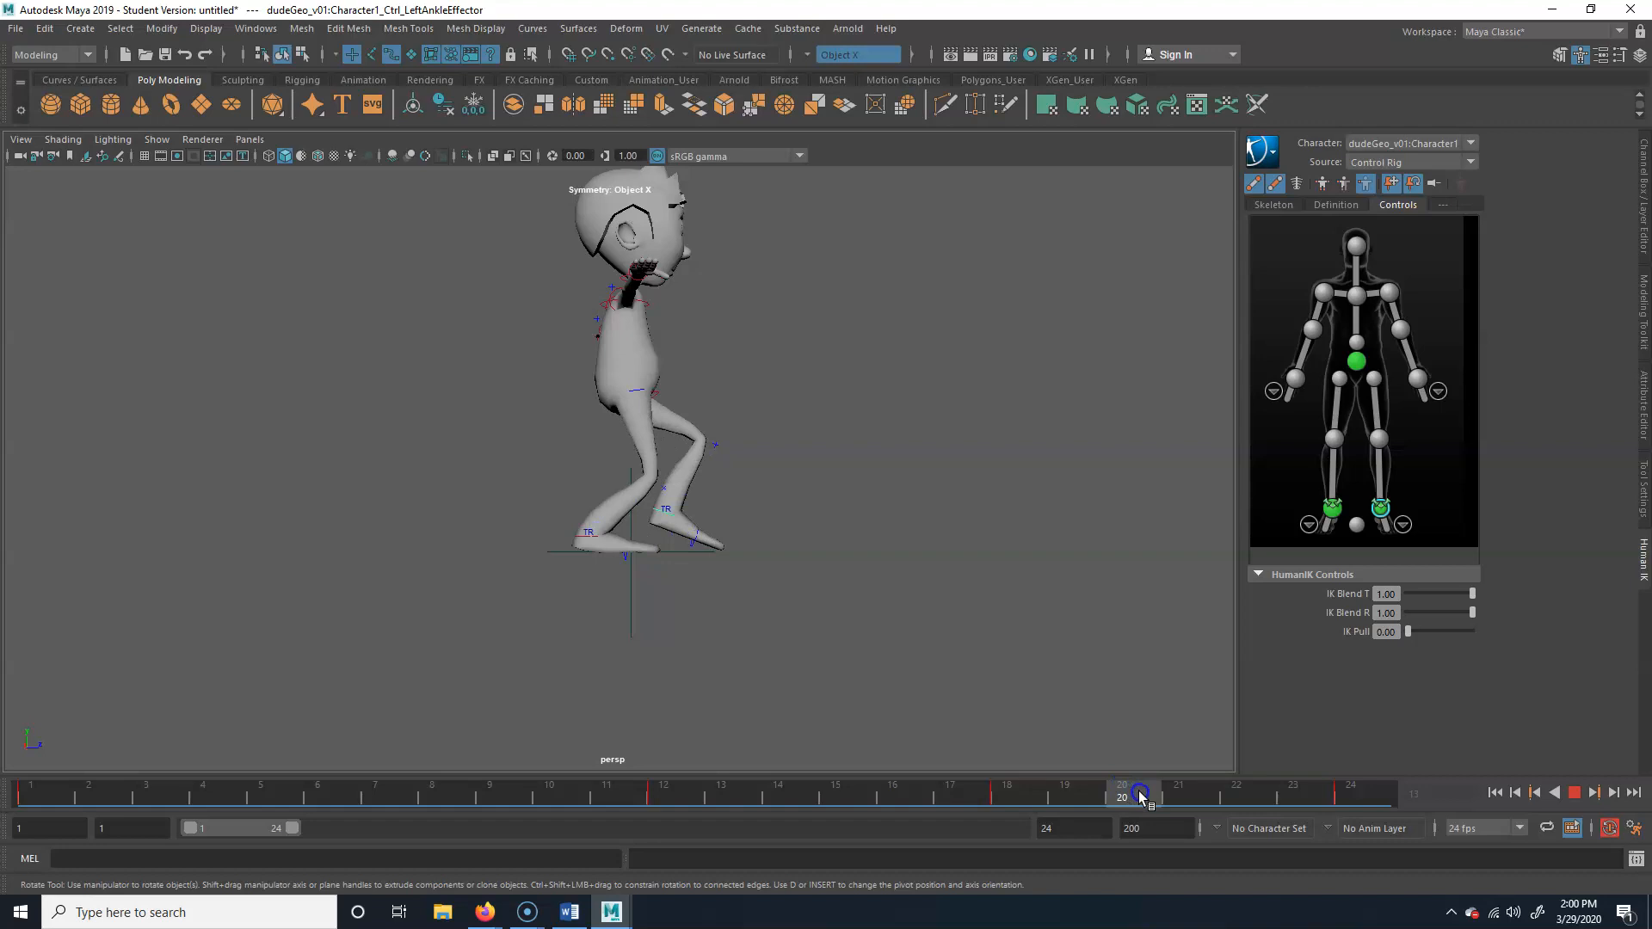
left_click_drag(1152, 816, 1292, 802)
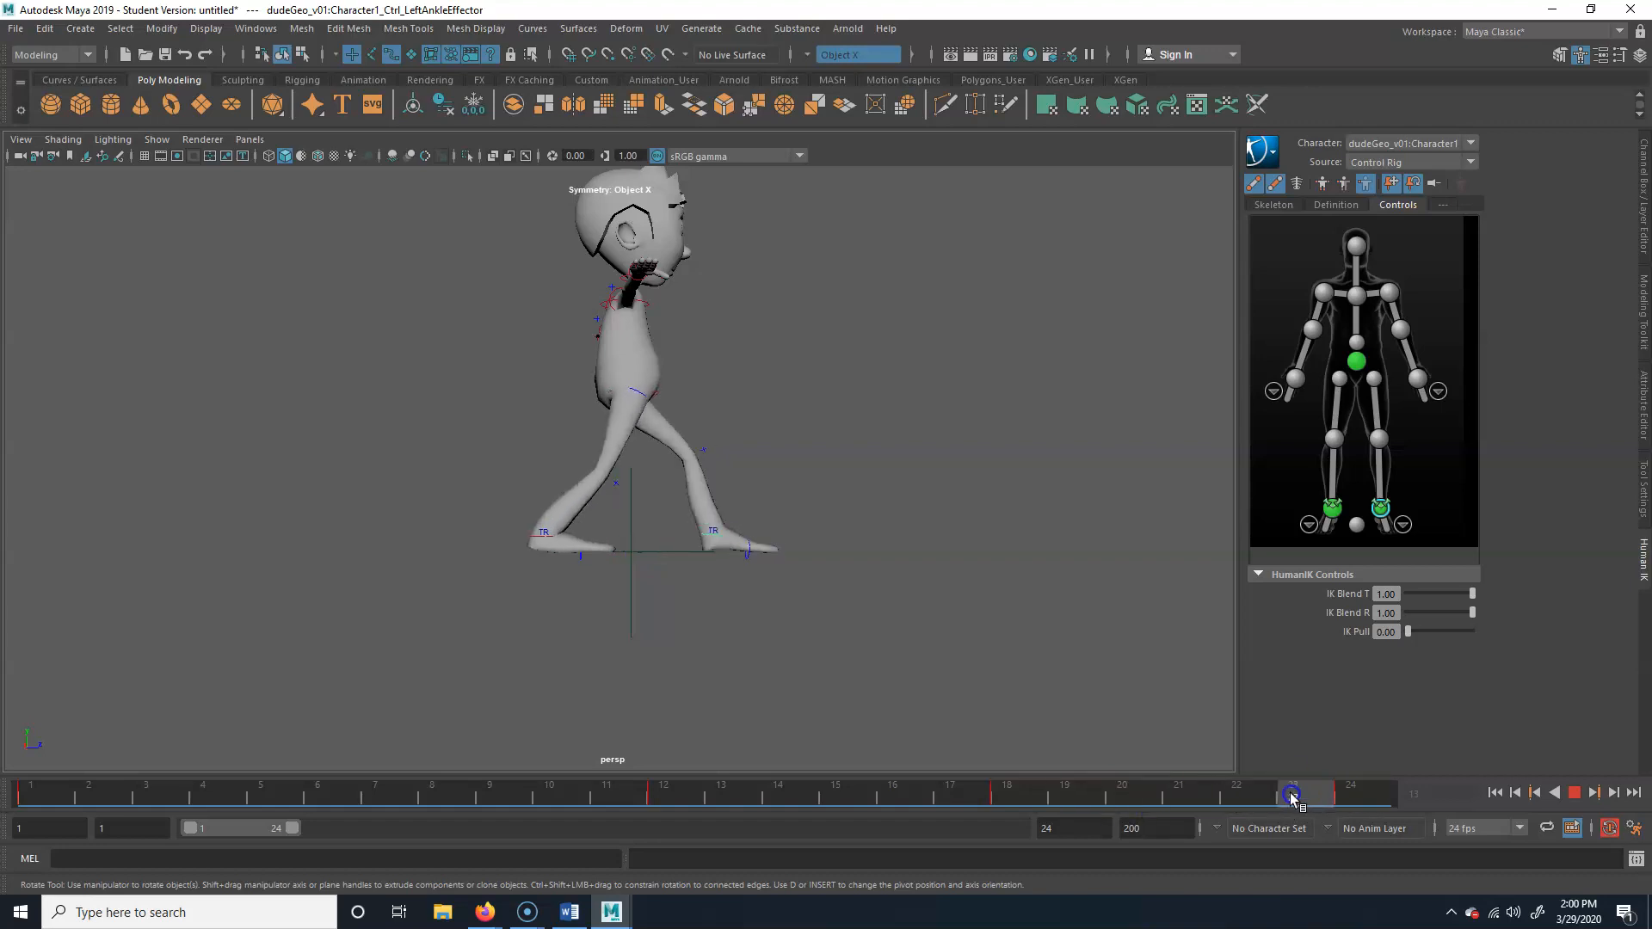
left_click(704, 451)
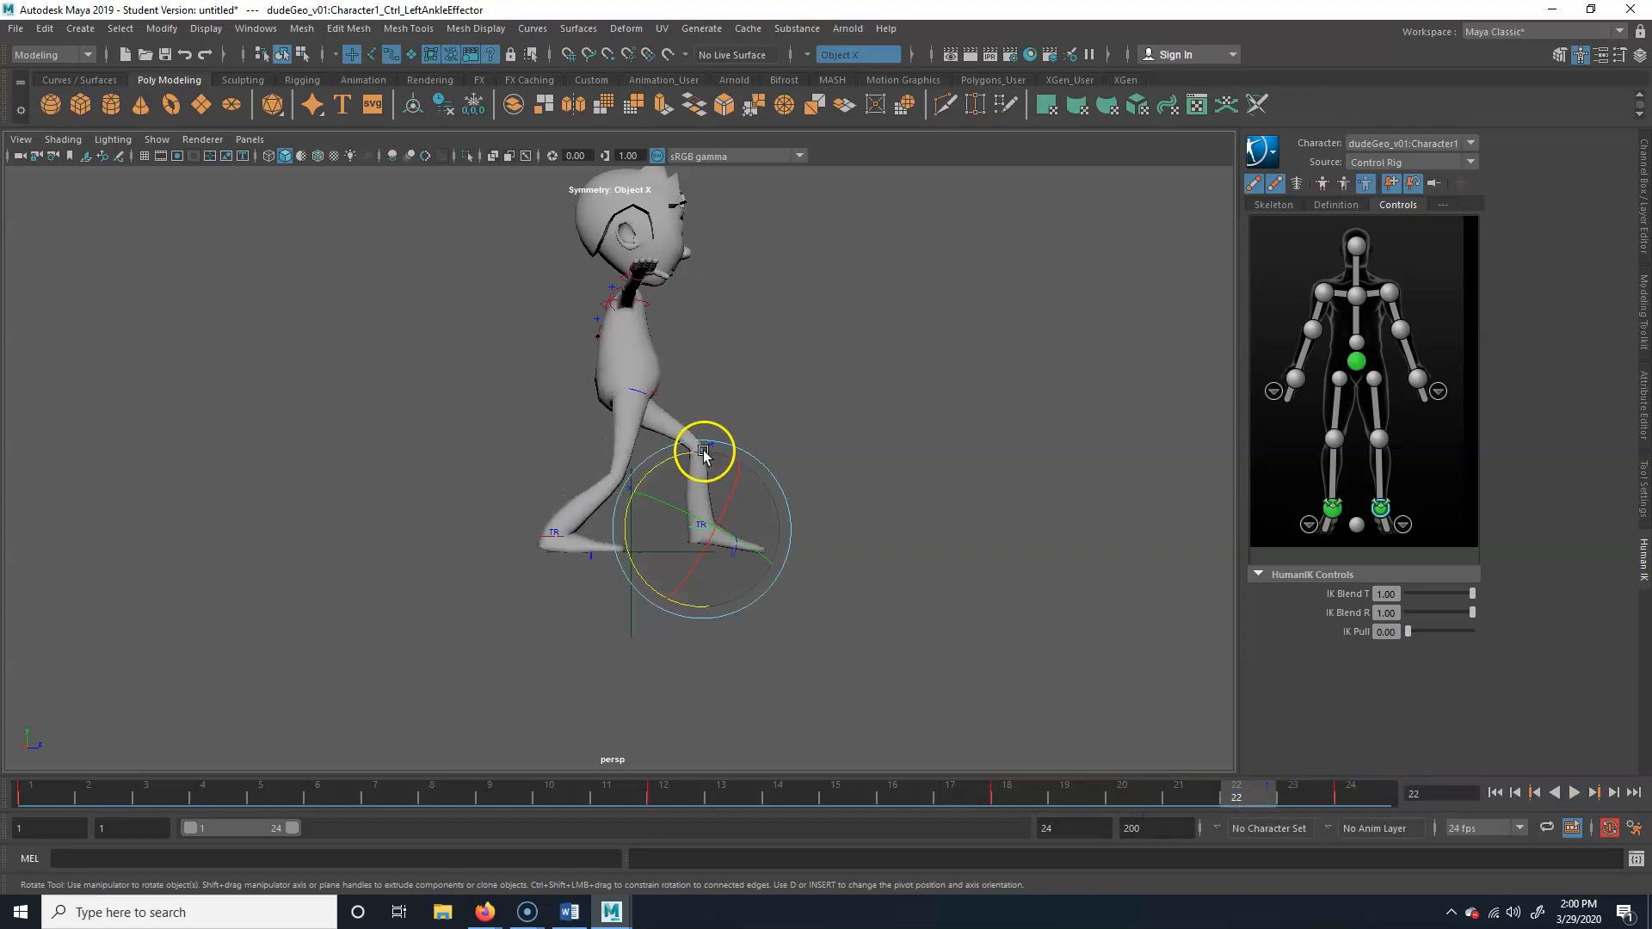
left_click_drag(665, 460, 658, 465)
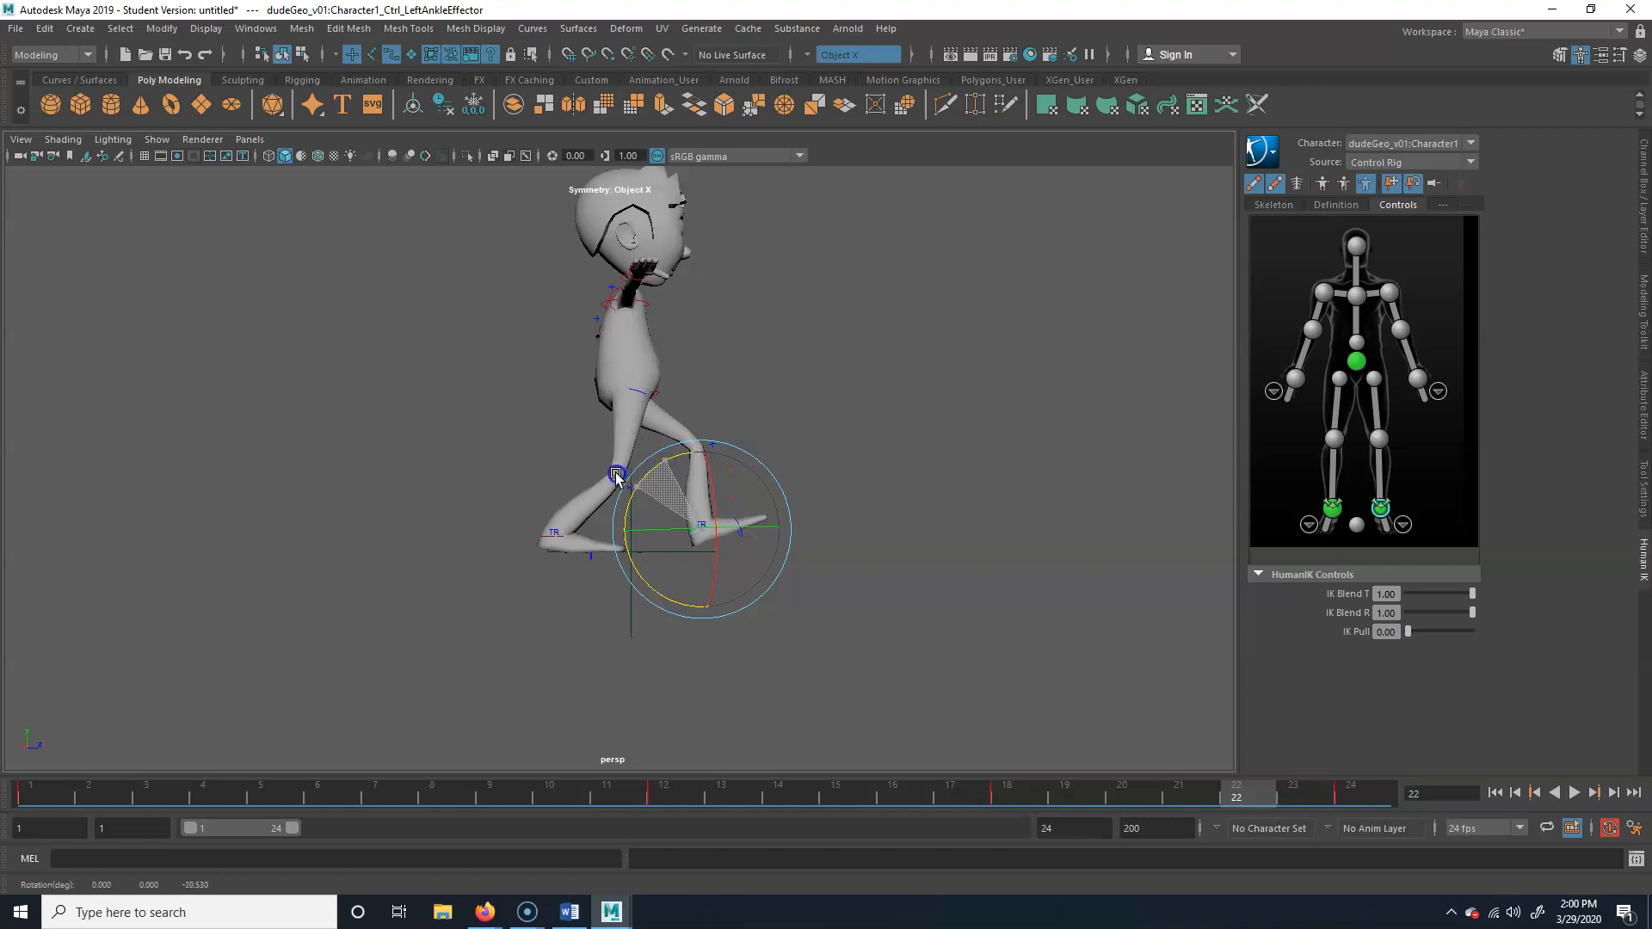
left_click_drag(1254, 796, 1352, 797)
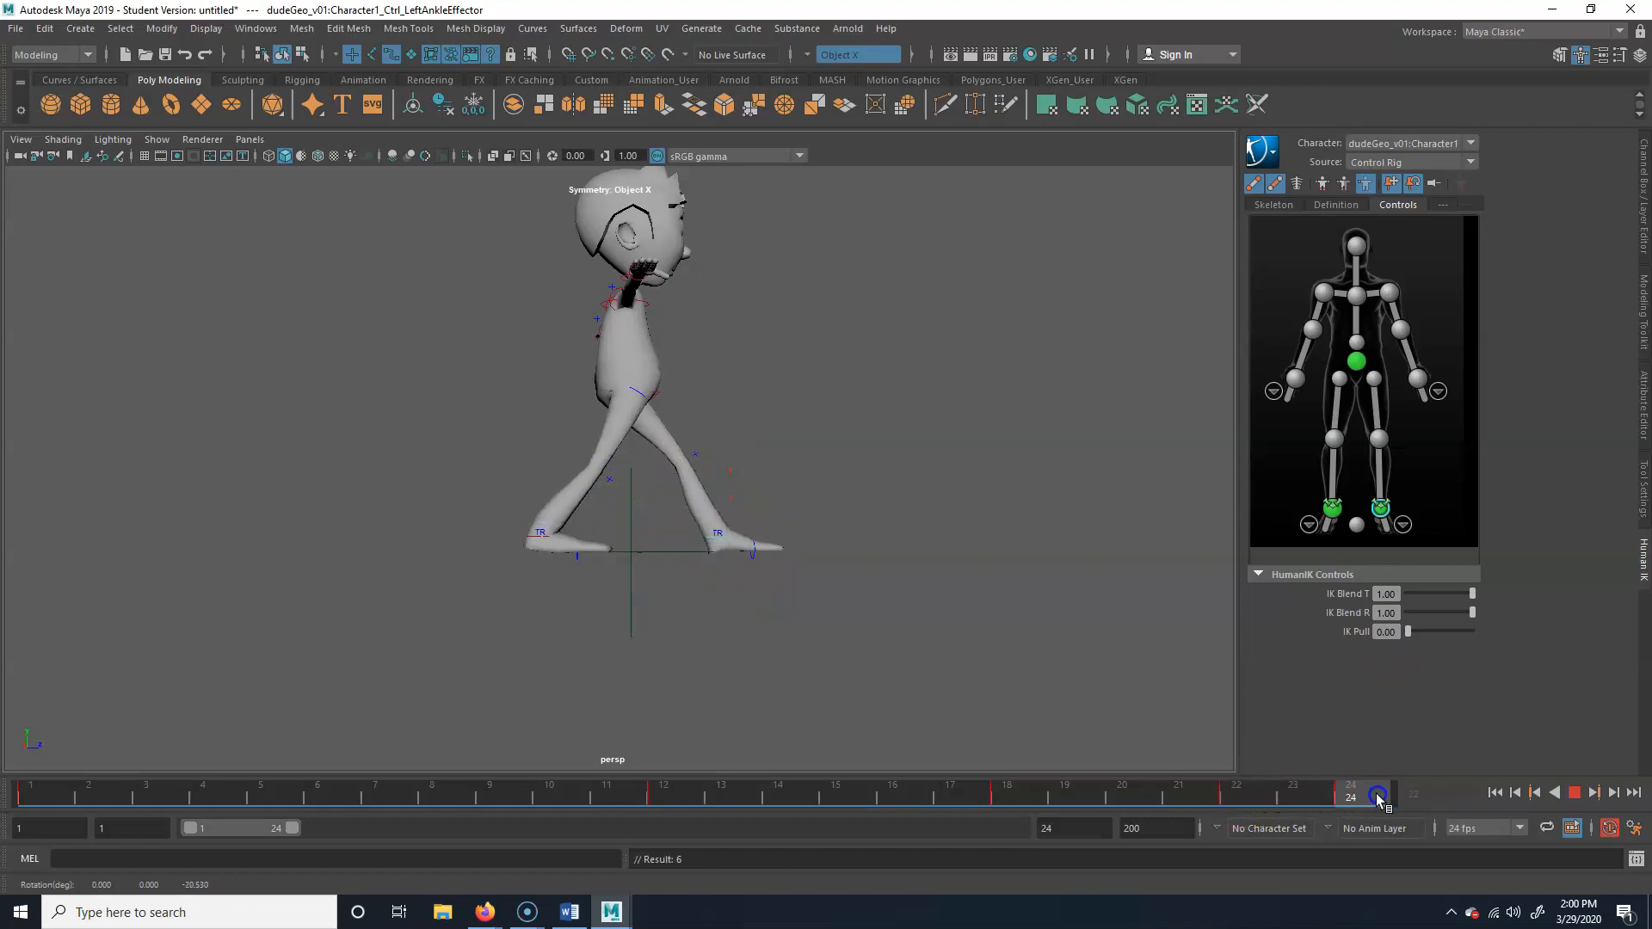
left_click(1575, 792)
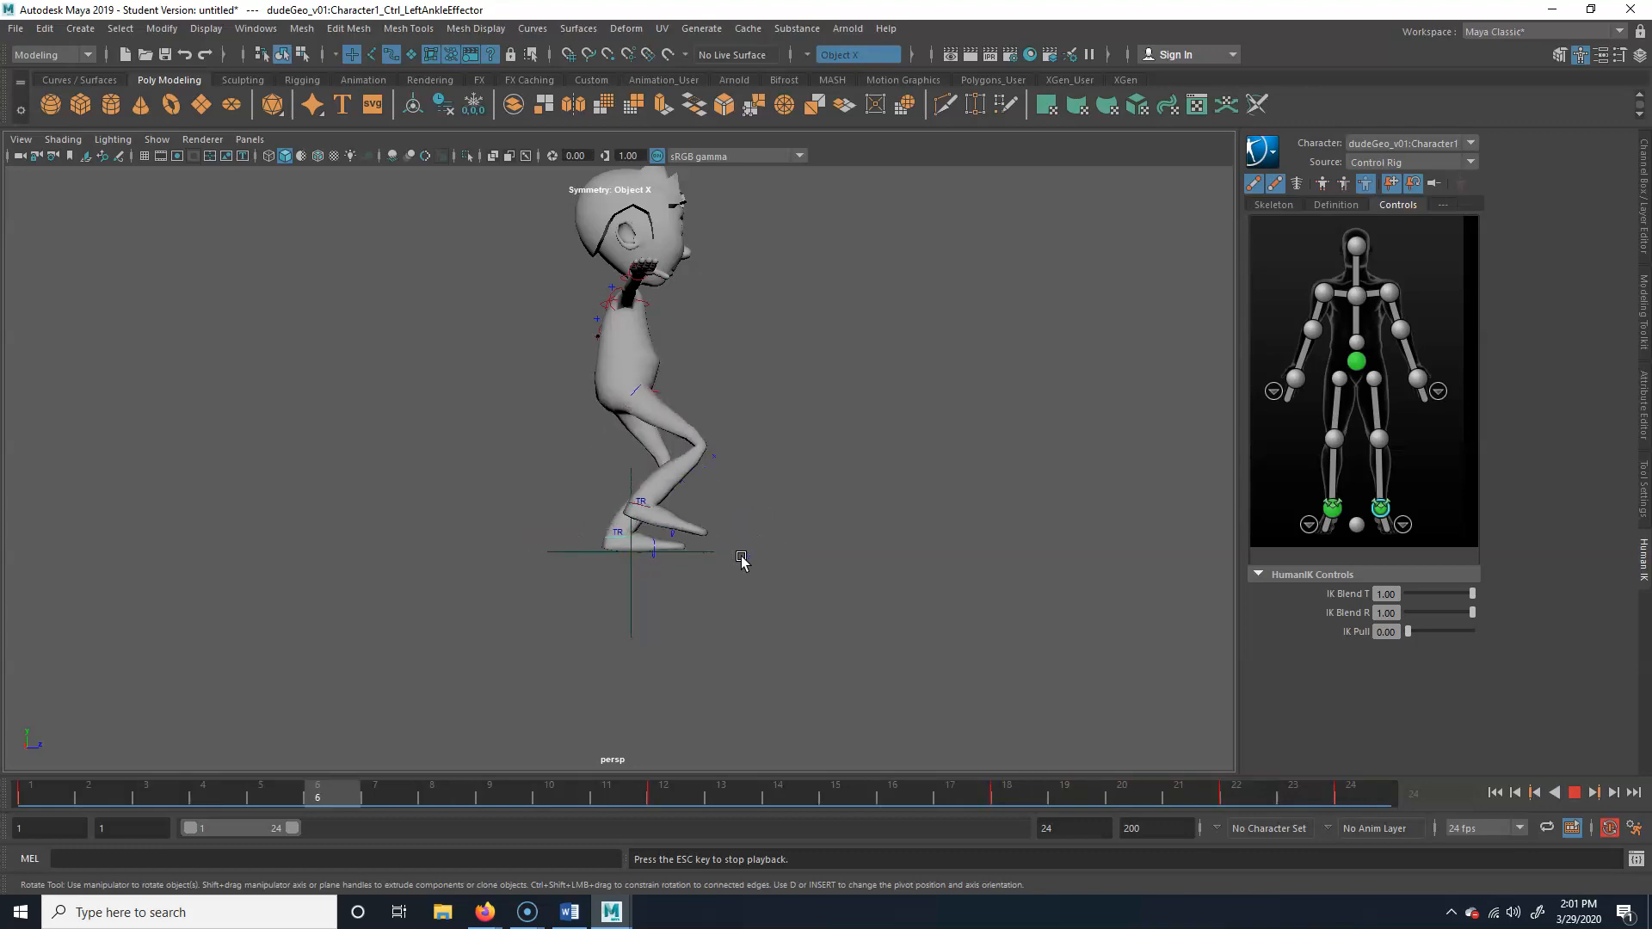
left_click(1581, 795)
Select the hips effector and key its current position at frames 1, 12 and 24
left_click(658, 392)
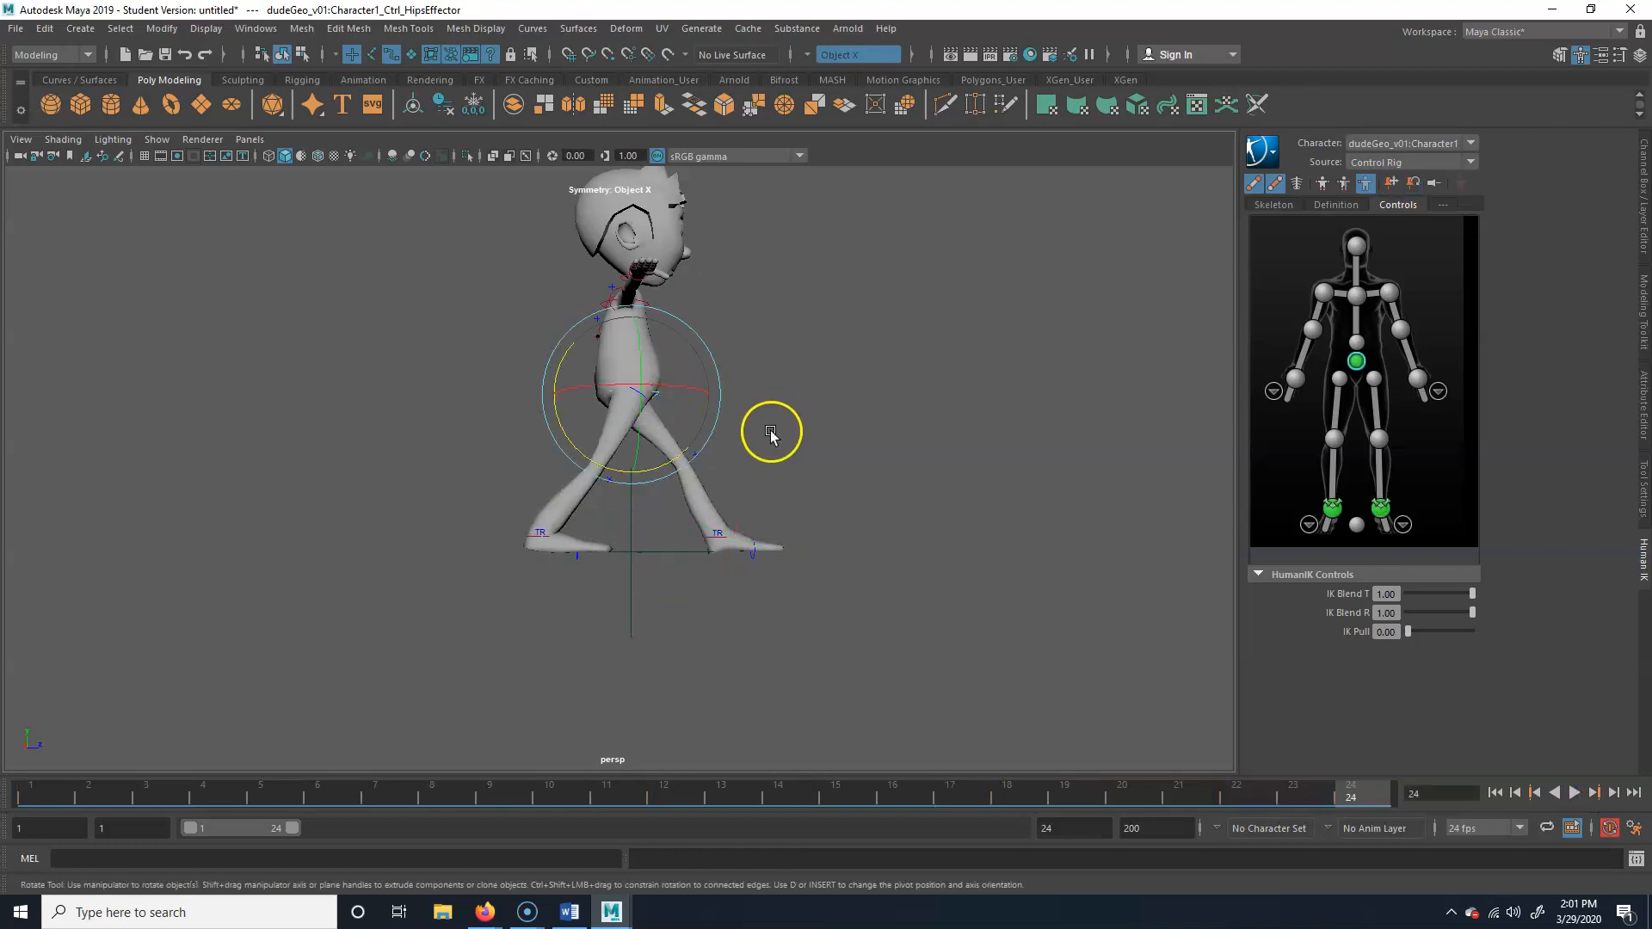
left_click_drag(771, 435, 689, 431, "alt")
right_click_drag(690, 431, 797, 435, "alt")
middle_click_drag(796, 436, 723, 482, "alt")
left_click_drag(722, 482, 799, 484, "alt")
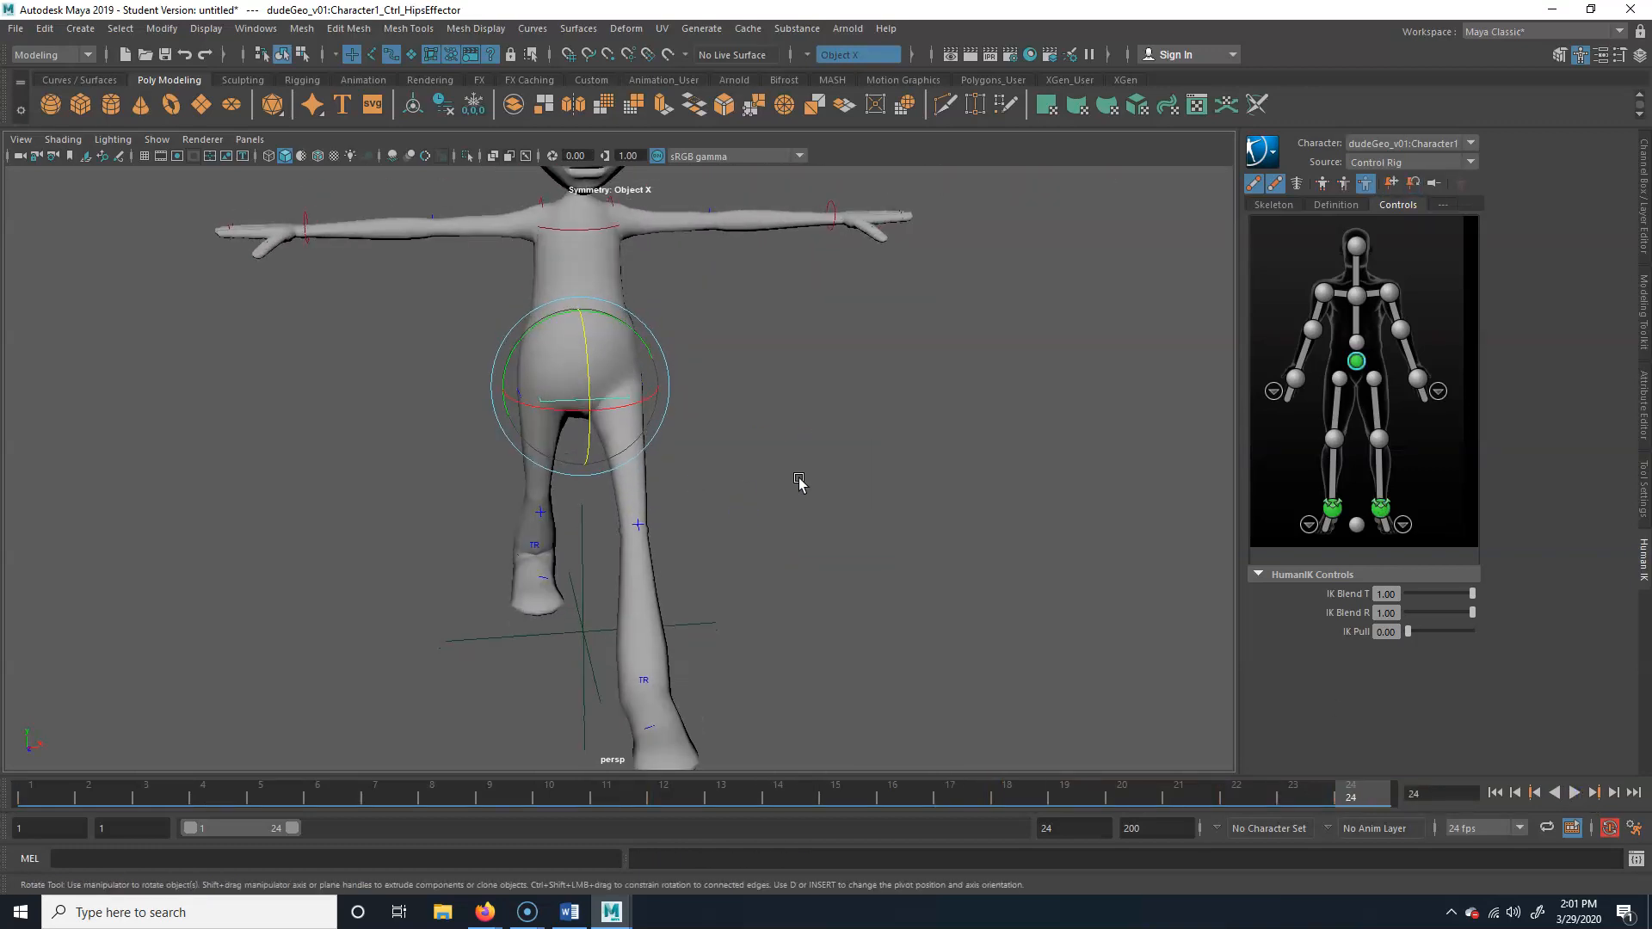
left_click_drag(531, 617, 638, 616, "alt")
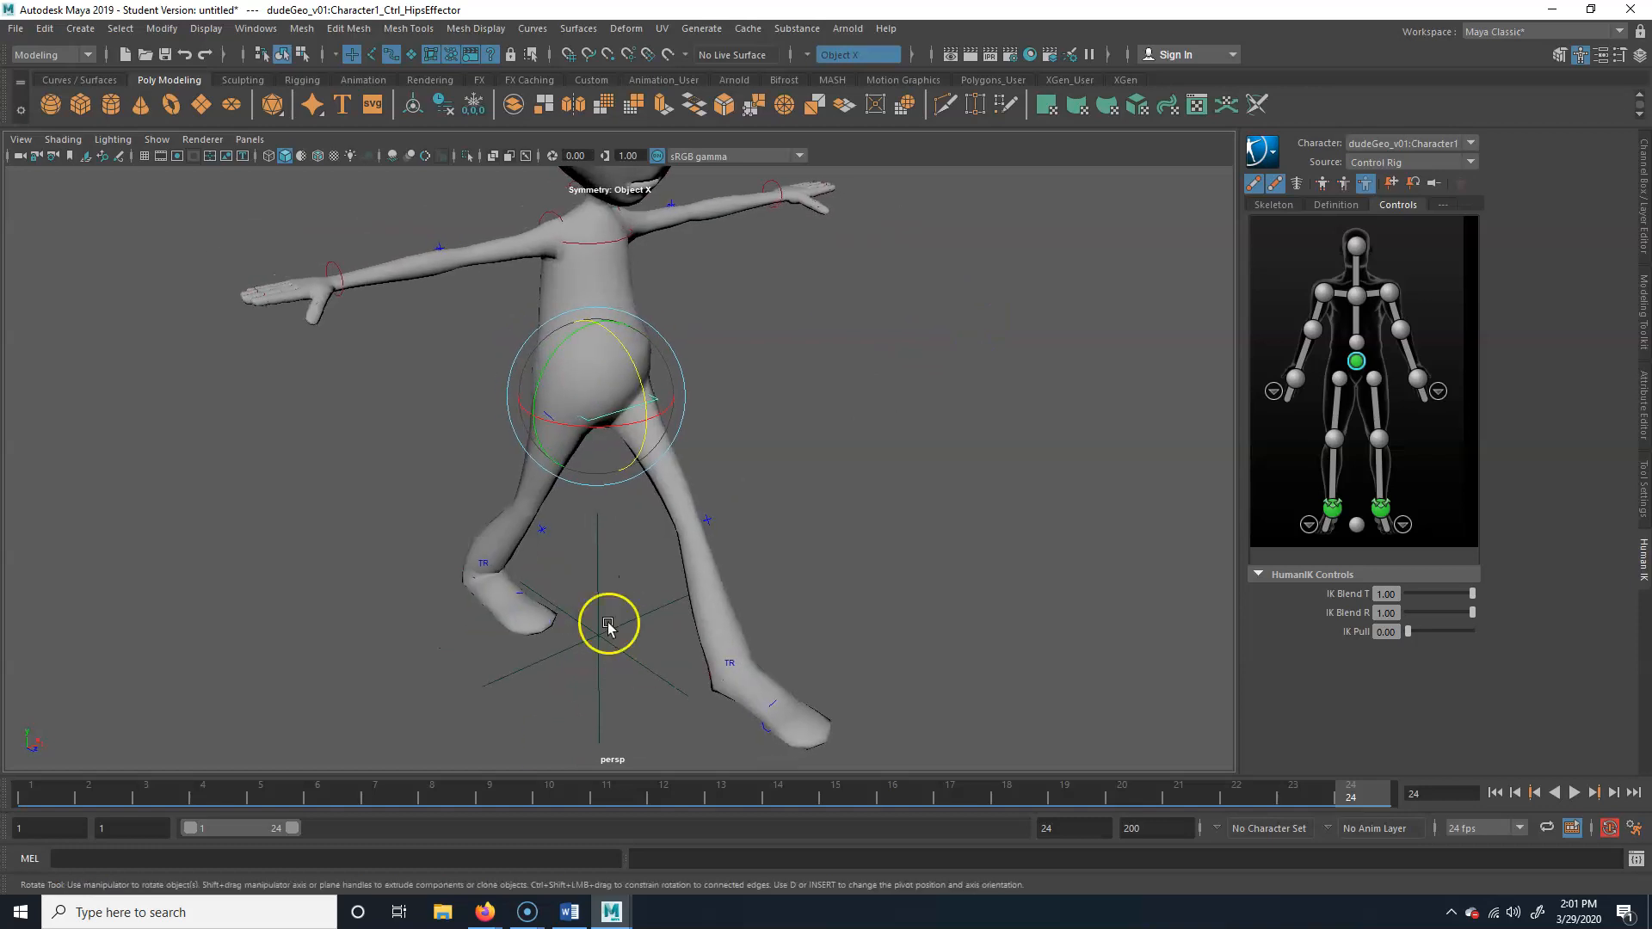
mouse_move(48, 798)
left_mouse_down()
mouse_move(590, 785)
mouse_move(32, 784)
left_mouse_up()
left_click_drag(597, 609, 761, 522, "alt")
left_click_drag(576, 544, 558, 545, "alt")
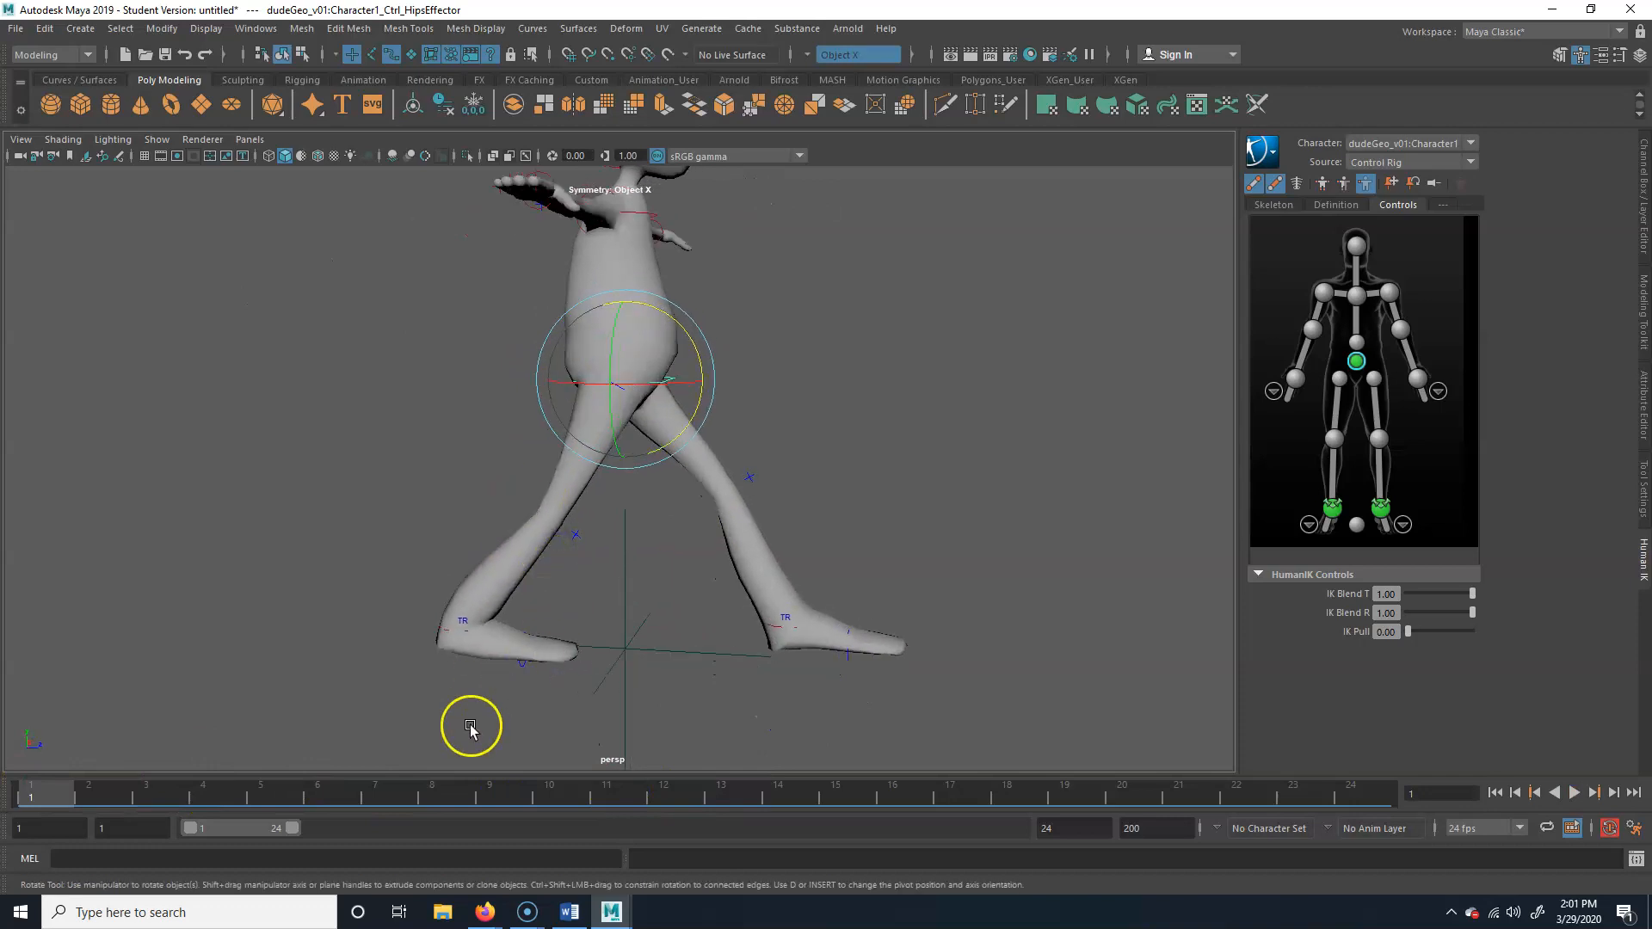
key("s")
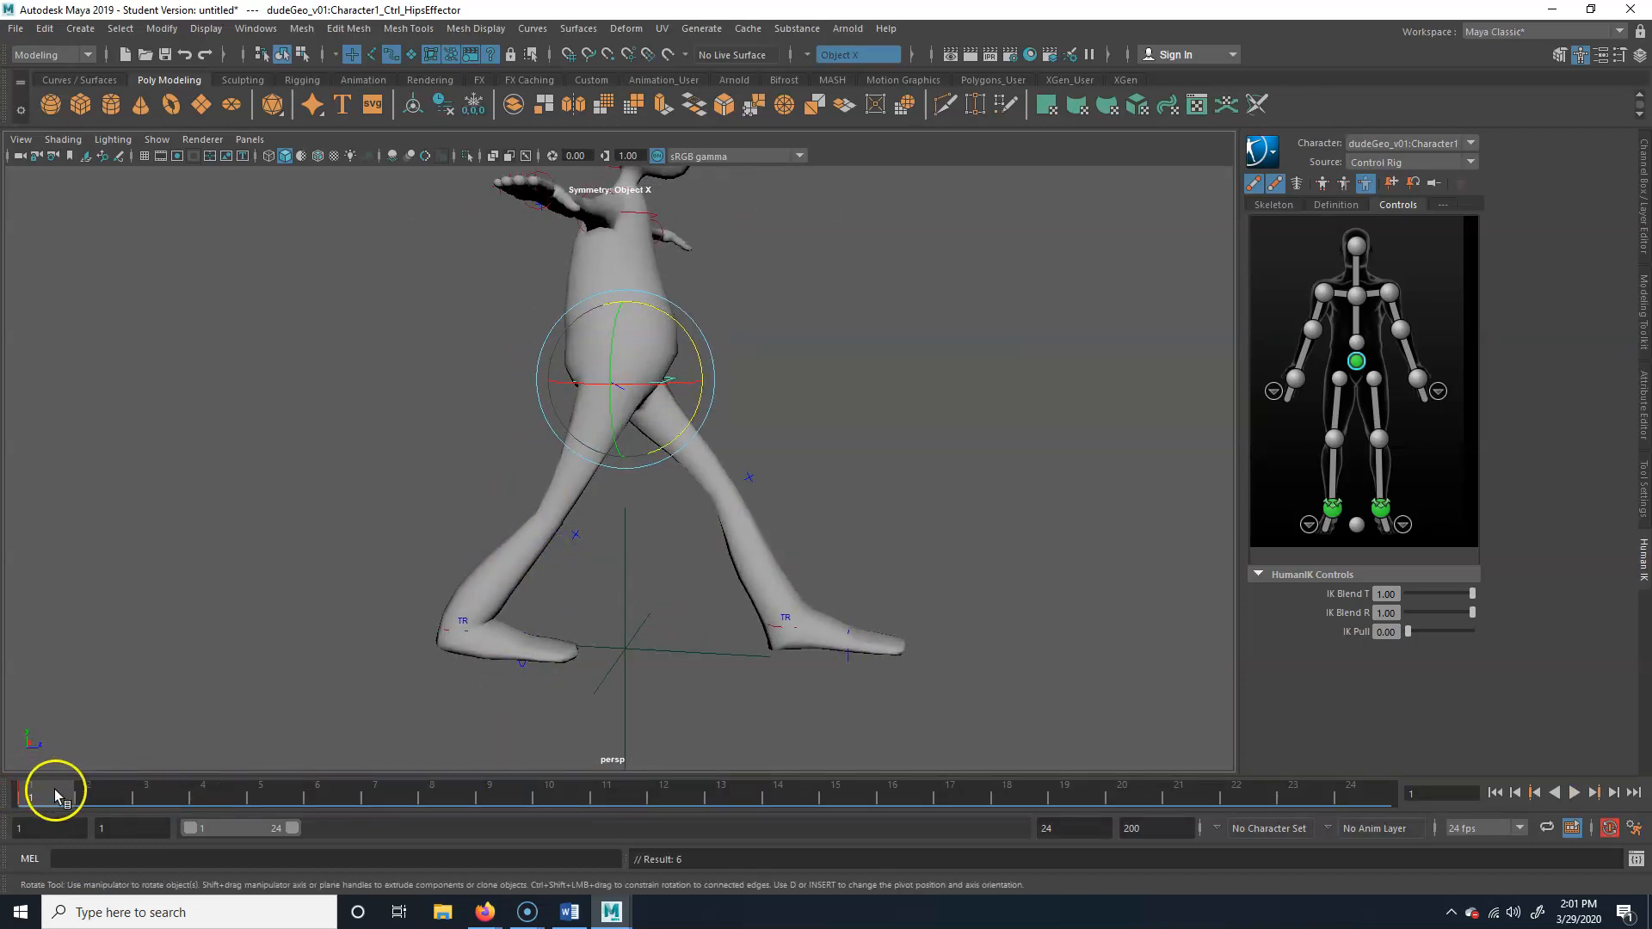
mouse_move(54, 791)
left_mouse_down()
mouse_move(1409, 797)
mouse_move(29, 789)
left_mouse_up()
key("s")
Rotate the hips effector about -9 degrees at frame 1 to turn the hips with the stride, and key it
left_click_drag(925, 508, 772, 546, "alt")
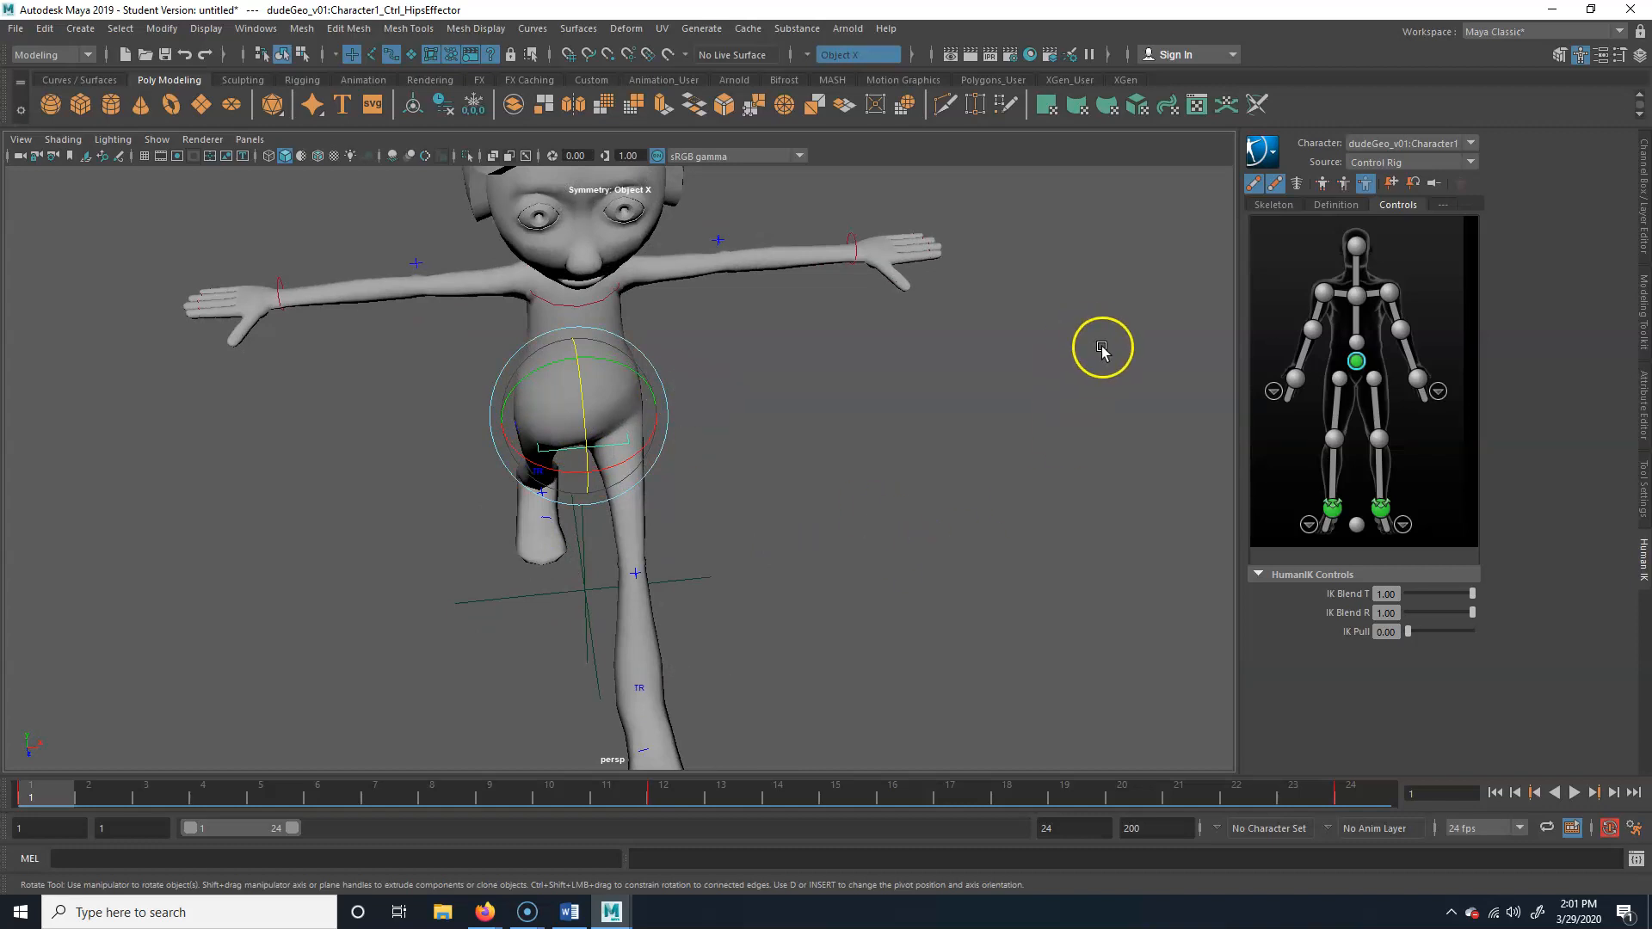
left_click_drag(738, 538, 783, 478, "alt")
left_click_drag(673, 348, 654, 414)
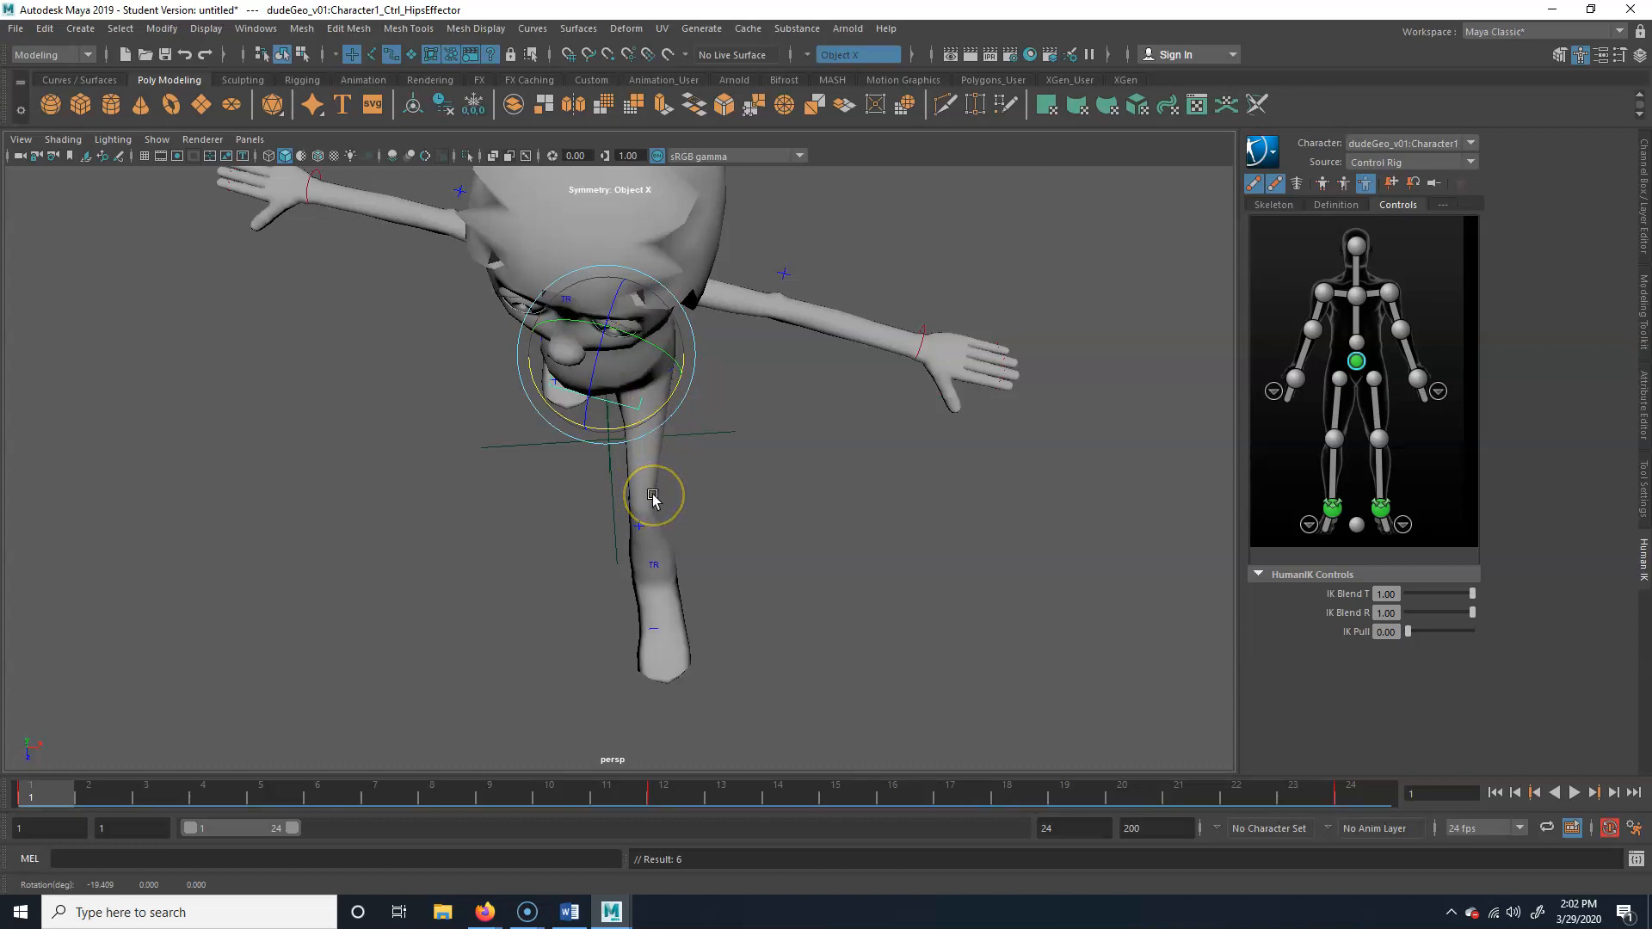
left_click_drag(666, 411, 690, 400)
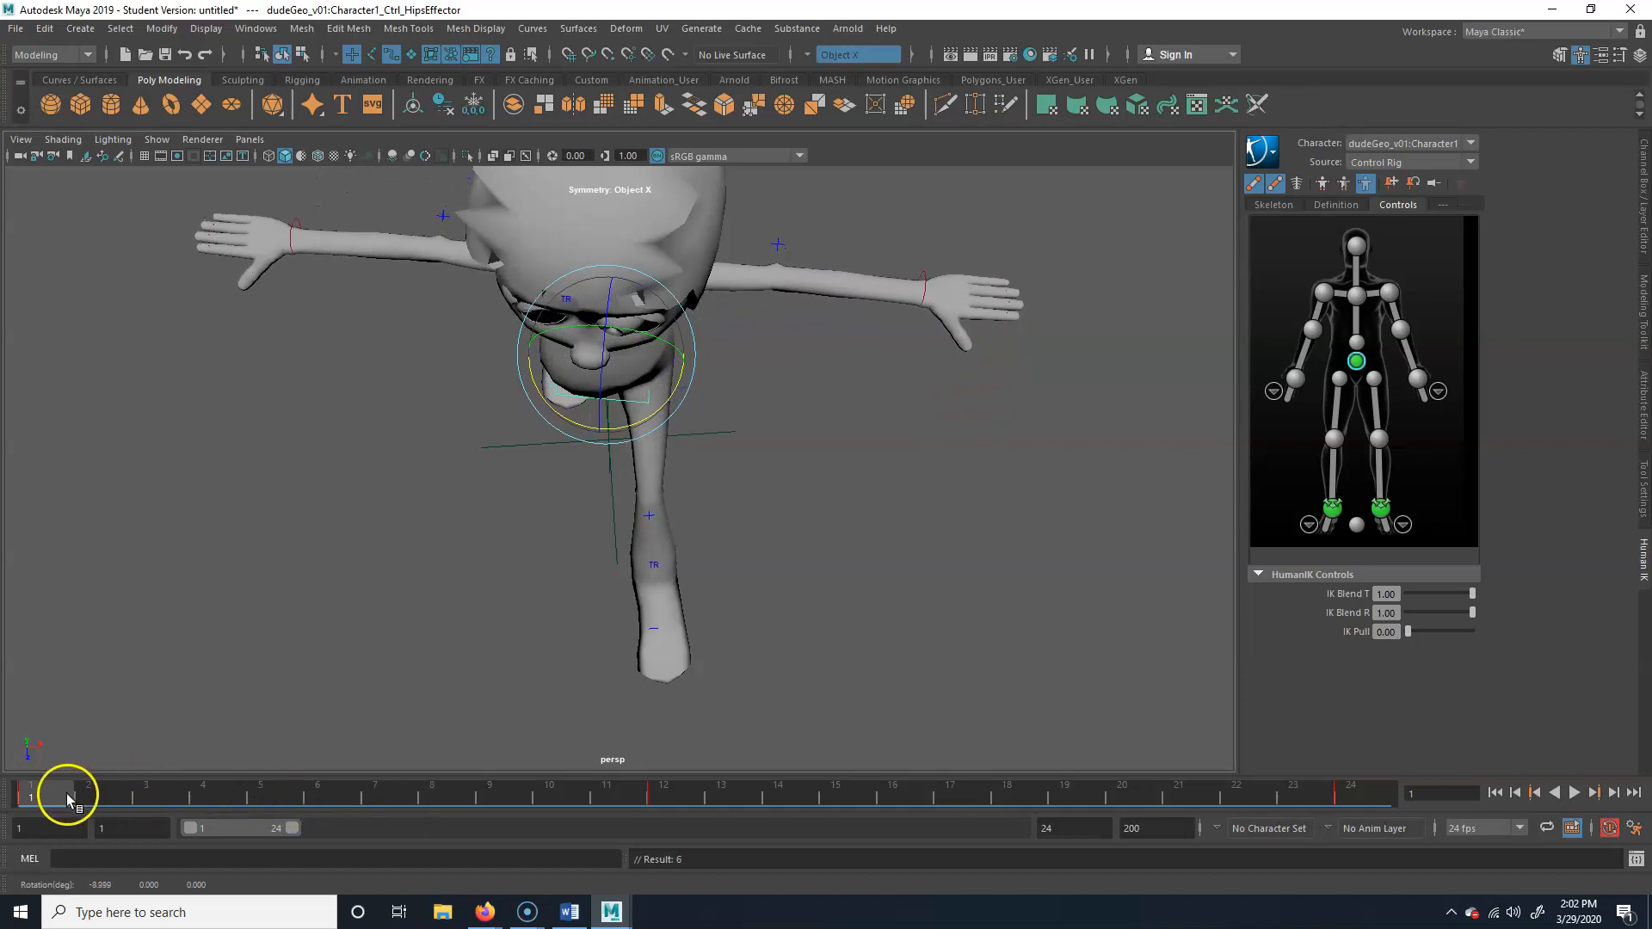
Rotate the hips effector about 4.8 degrees the opposite way at frame 12, and key it
left_click_drag(59, 787, 664, 796)
left_click_drag(634, 423, 635, 420)
key("alt+v")
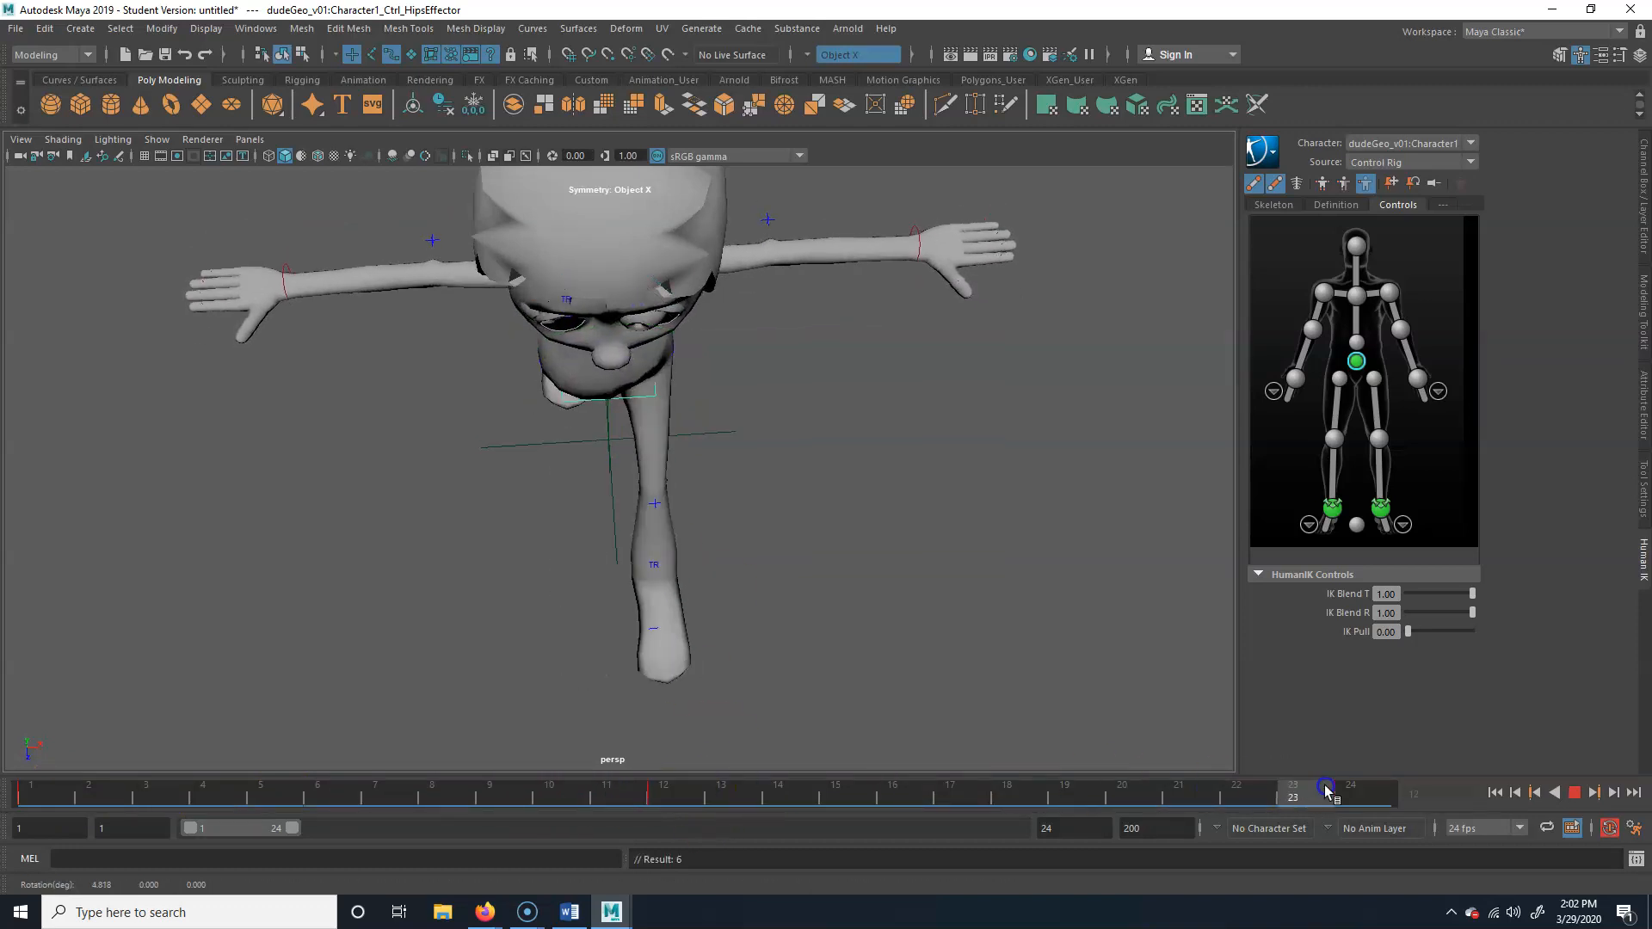
Copy the hips effector's key from frame 1 and paste it at frame 24
left_click(1381, 795)
left_click(247, 833)
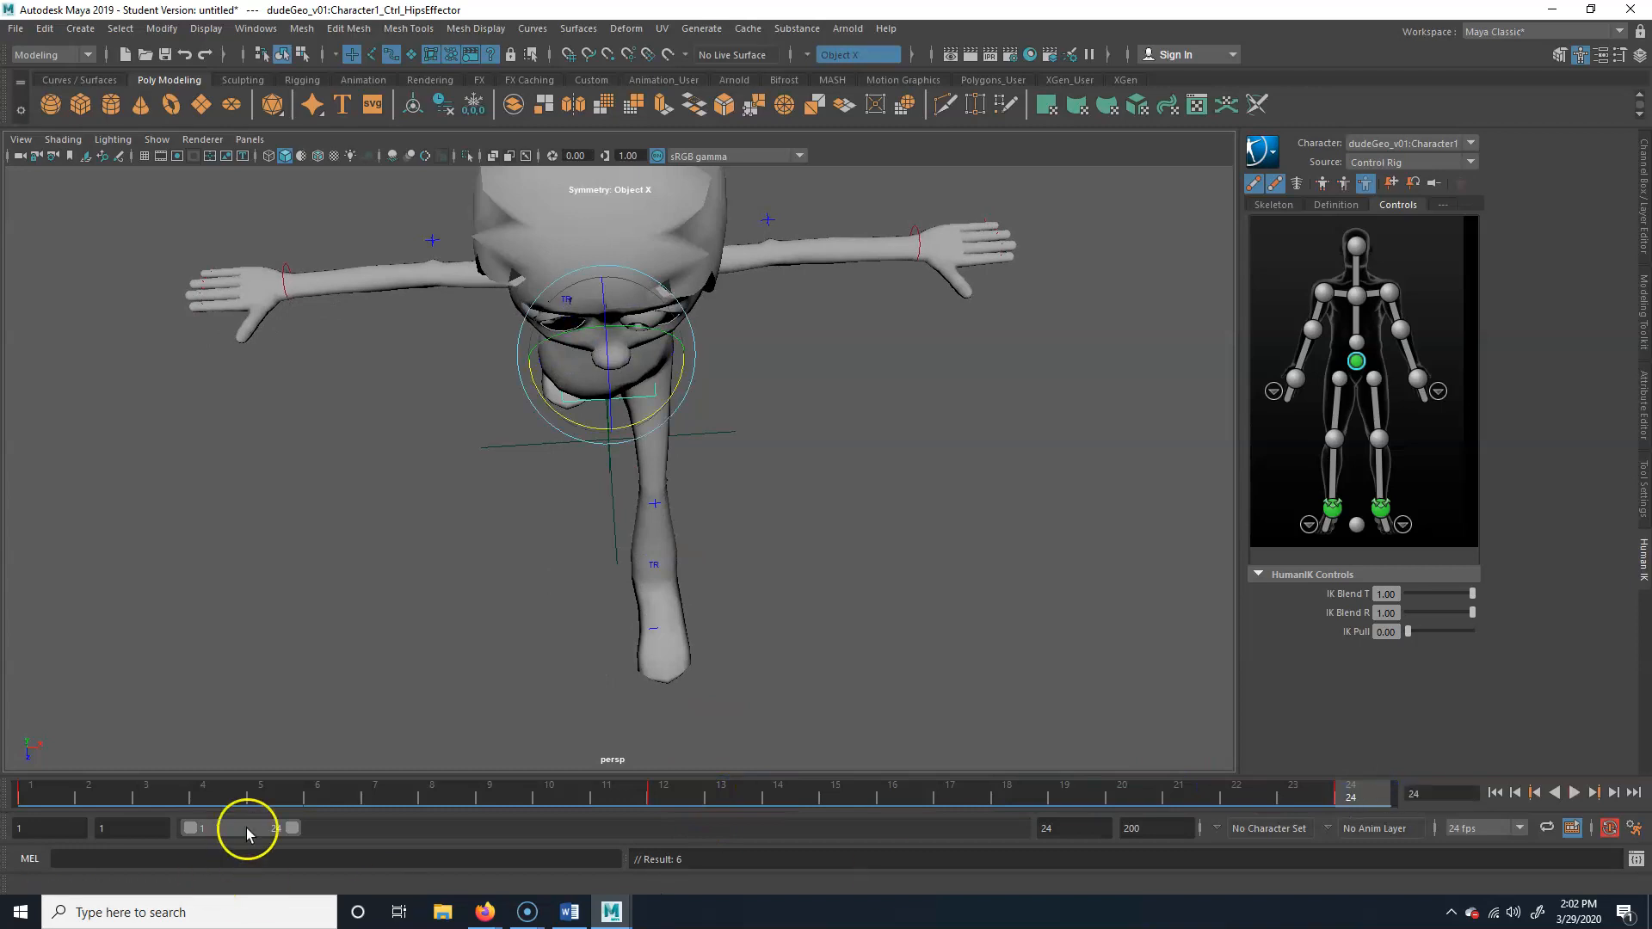
left_click(37, 798)
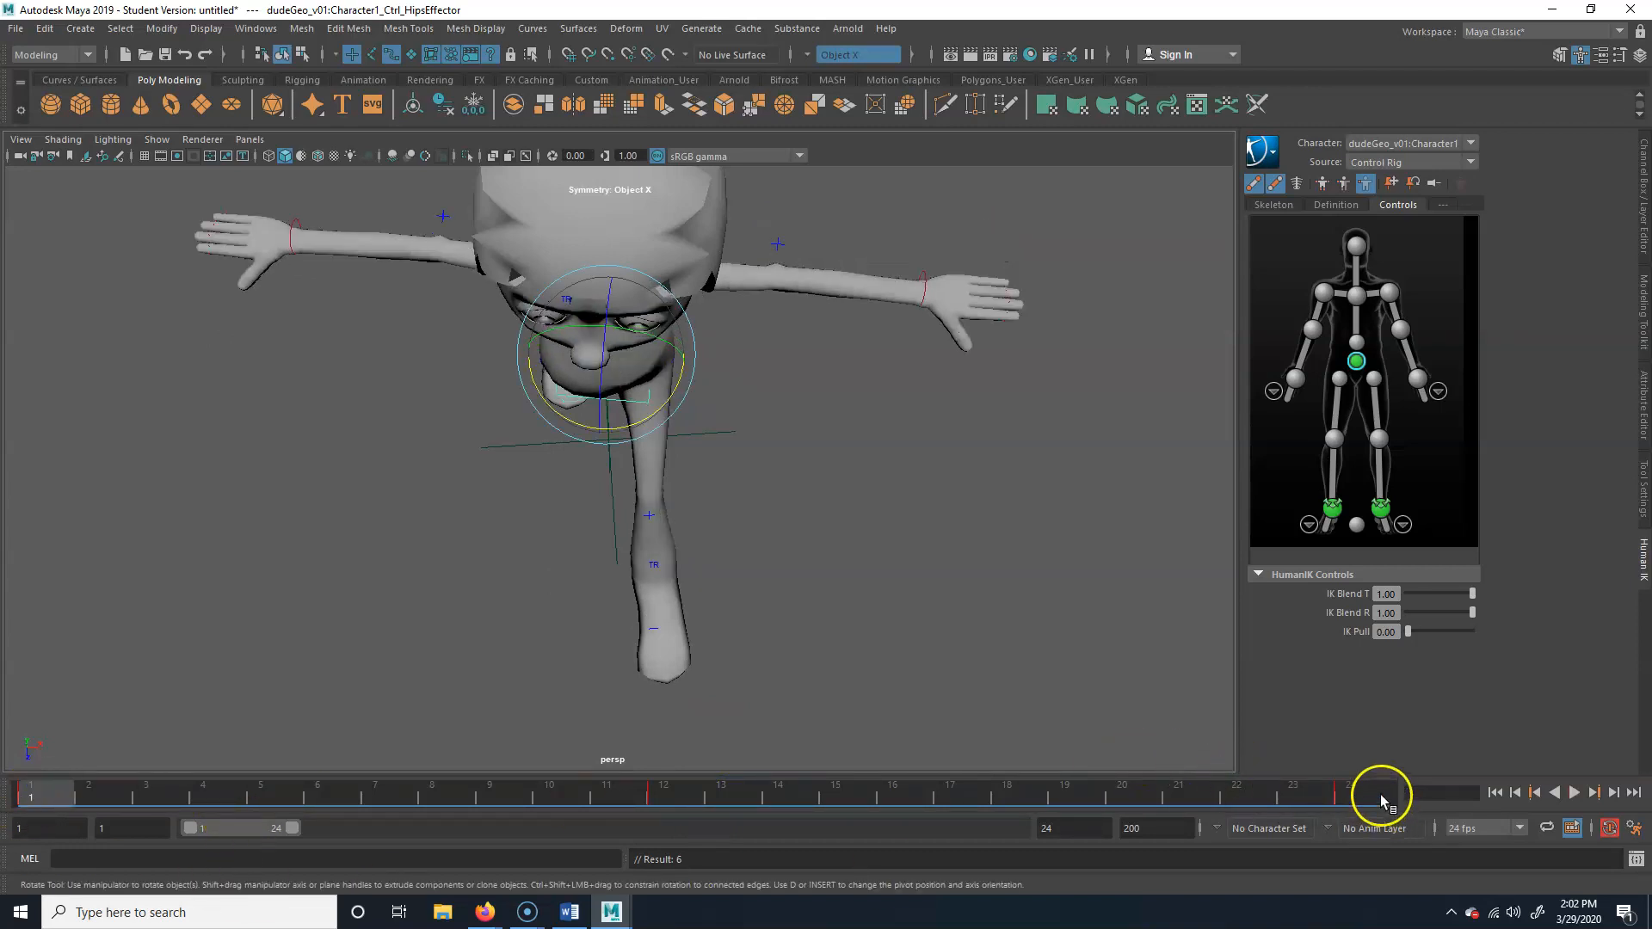
left_click(1381, 796)
left_click(40, 787)
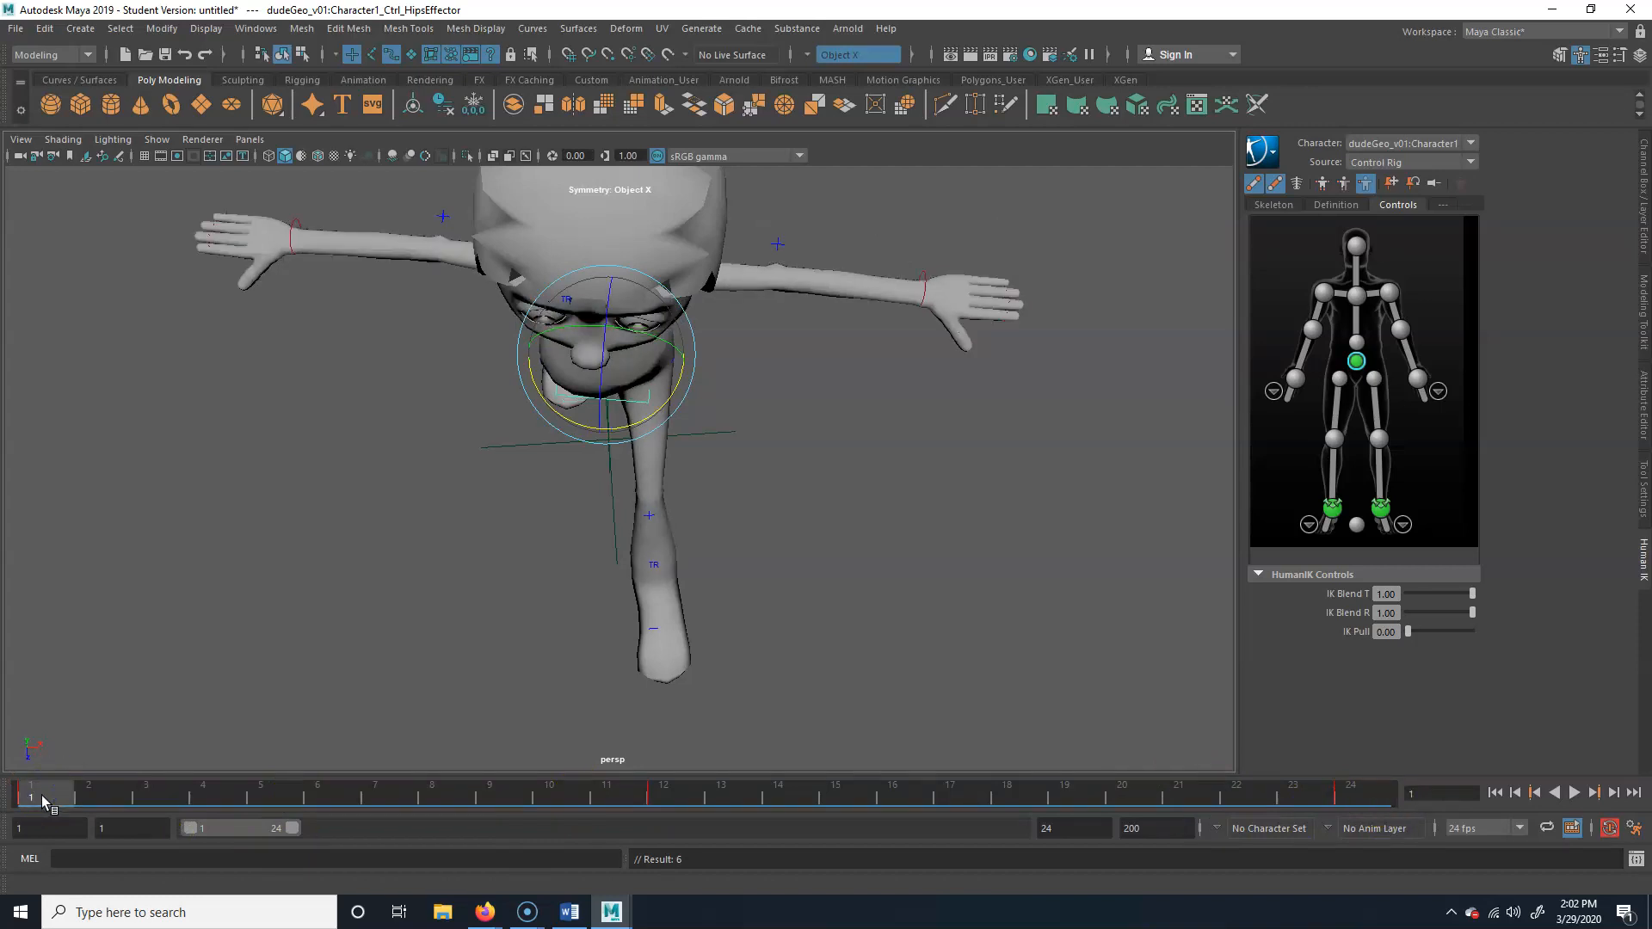
right_click(41, 795)
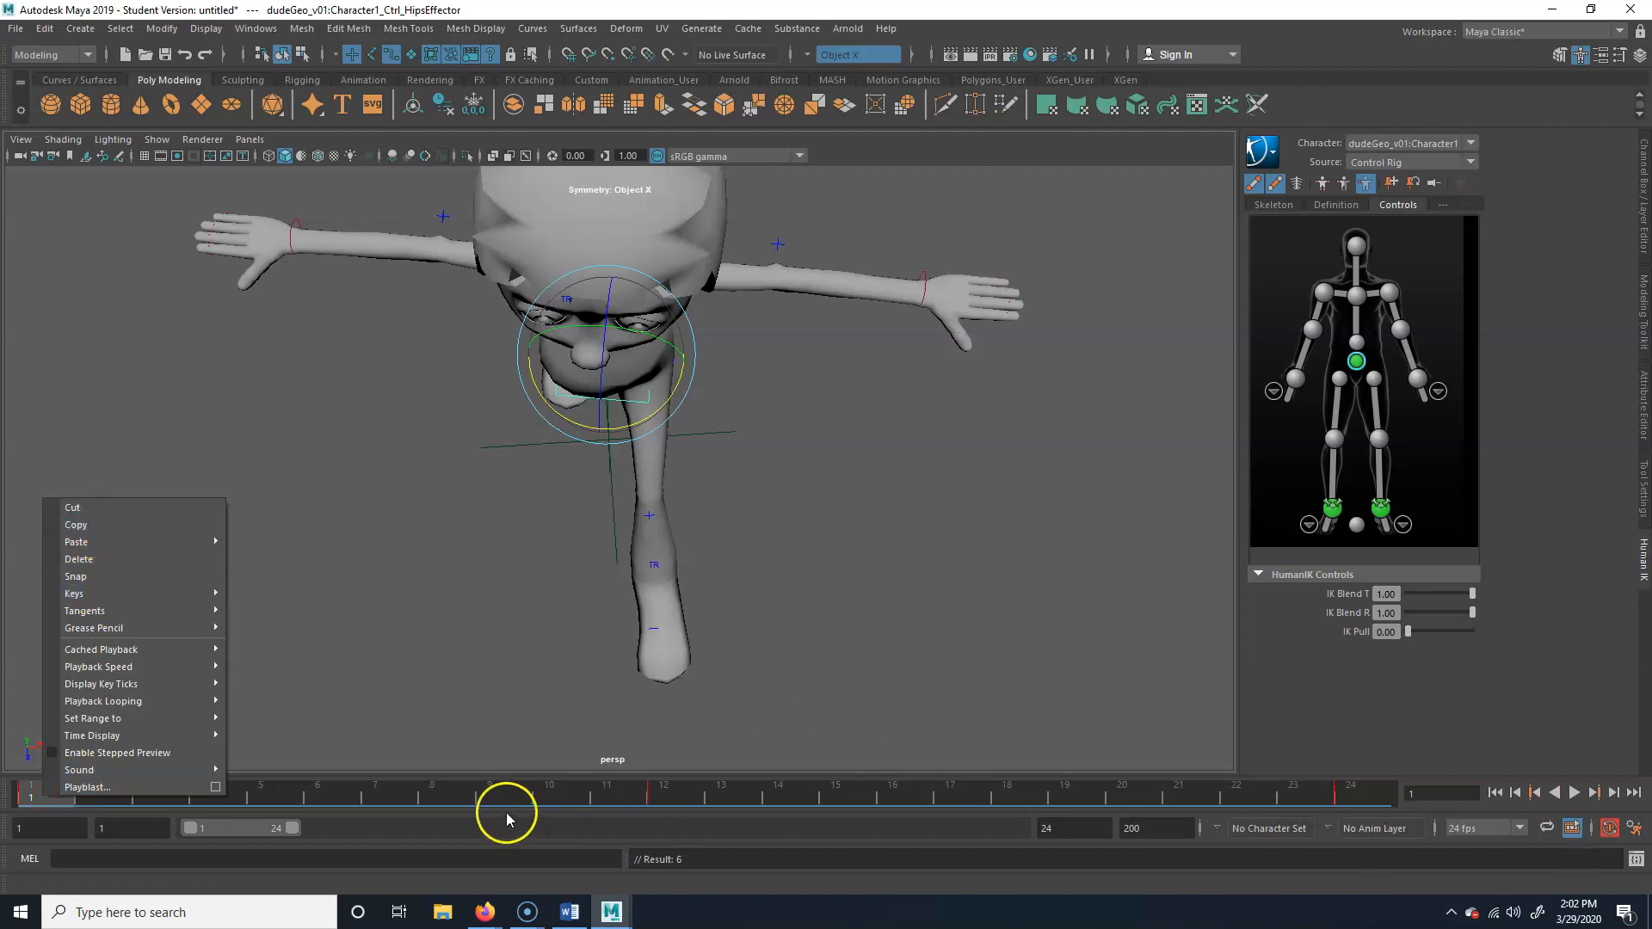
left_click(506, 804)
left_click(51, 792)
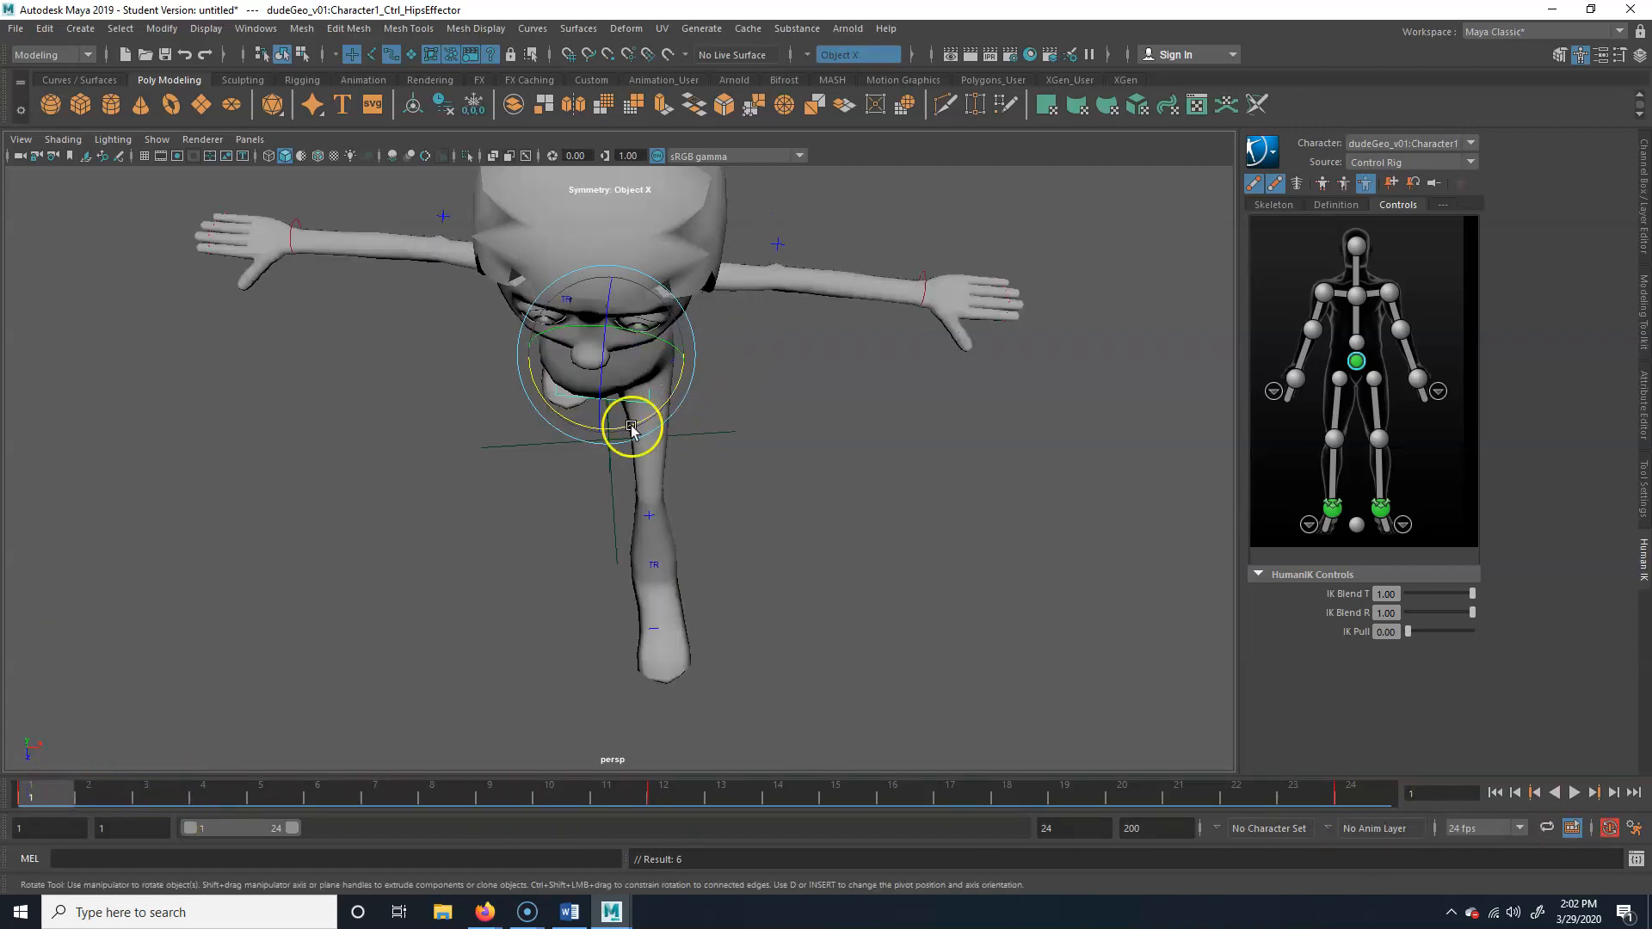
mouse_move(69, 791)
left_mouse_down()
mouse_move(634, 792)
mouse_move(370, 794)
mouse_move(607, 792)
mouse_move(599, 631)
mouse_move(656, 447)
mouse_move(561, 435)
mouse_move(621, 428)
left_mouse_up()
mouse_move(598, 555)
left_mouse_down()
mouse_move(443, 800)
mouse_move(1407, 813)
left_mouse_up()
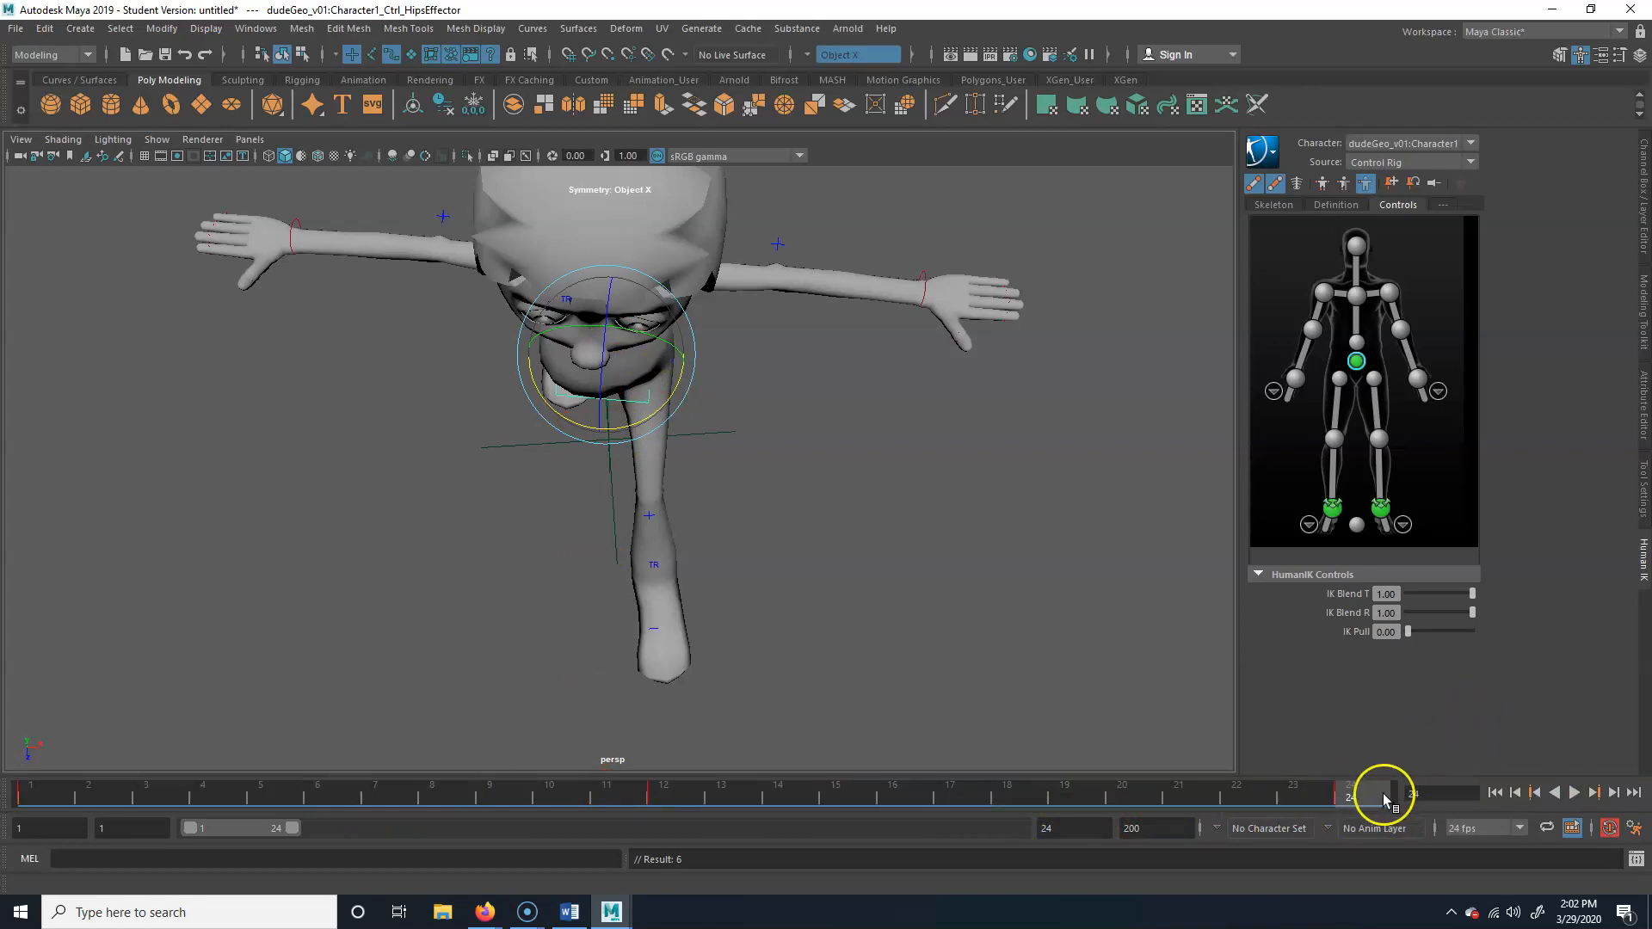
Compare the hips at frames 24 and 1, and play back the walk with the hip rotation
left_click_drag(1359, 800, 43, 813)
left_click(1576, 793)
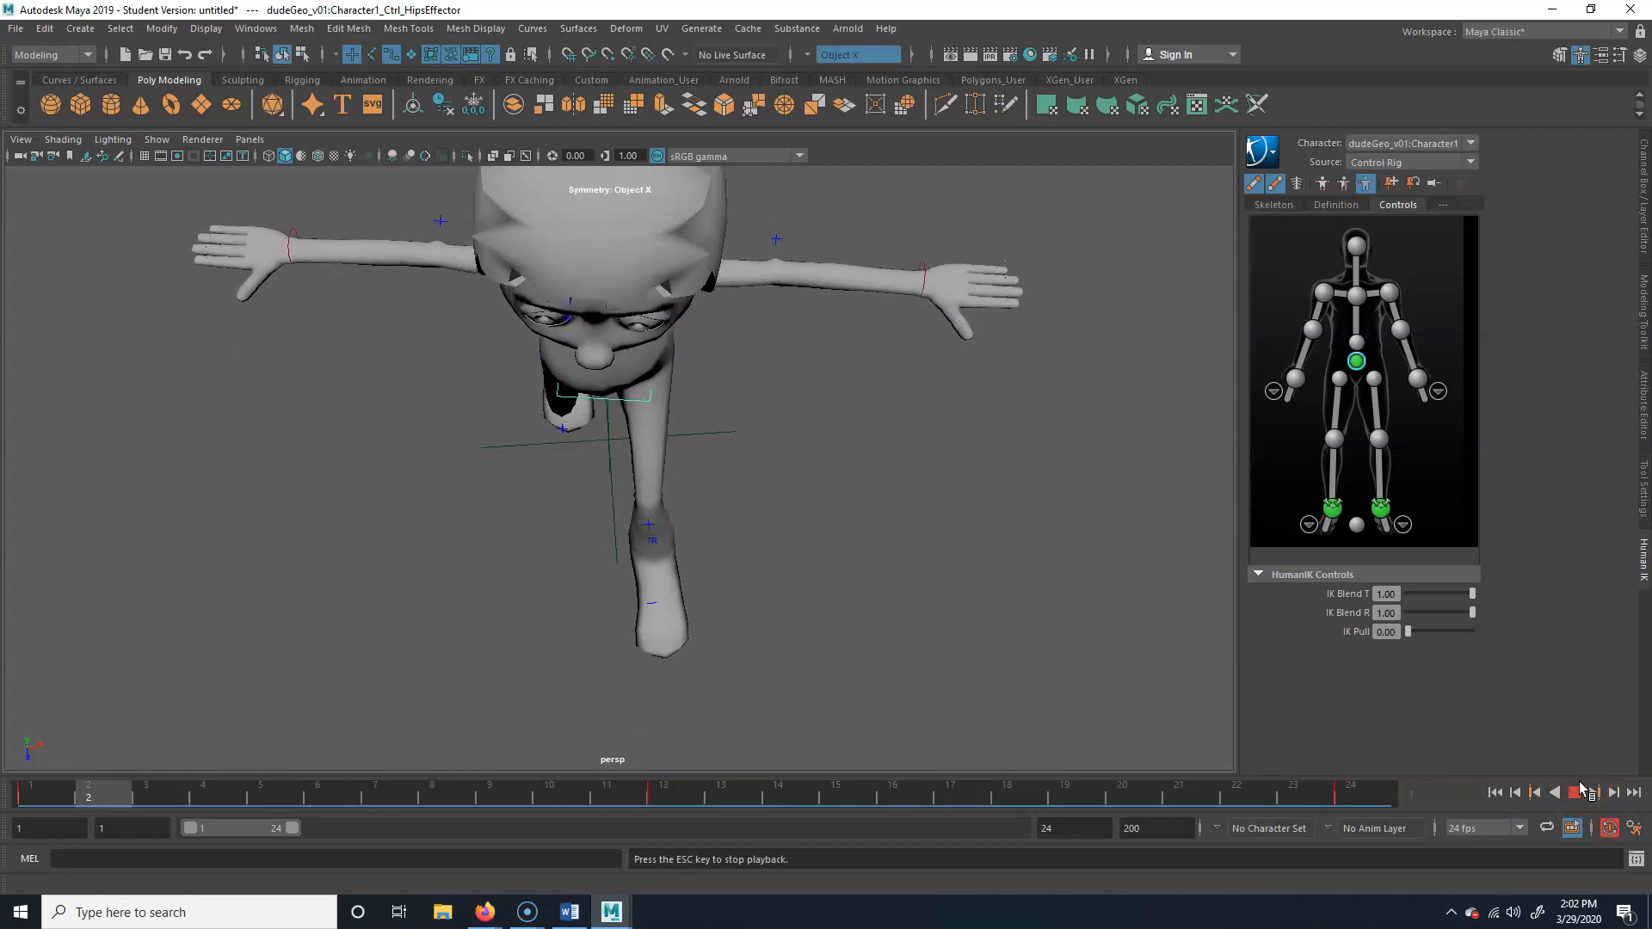
left_click(1575, 792)
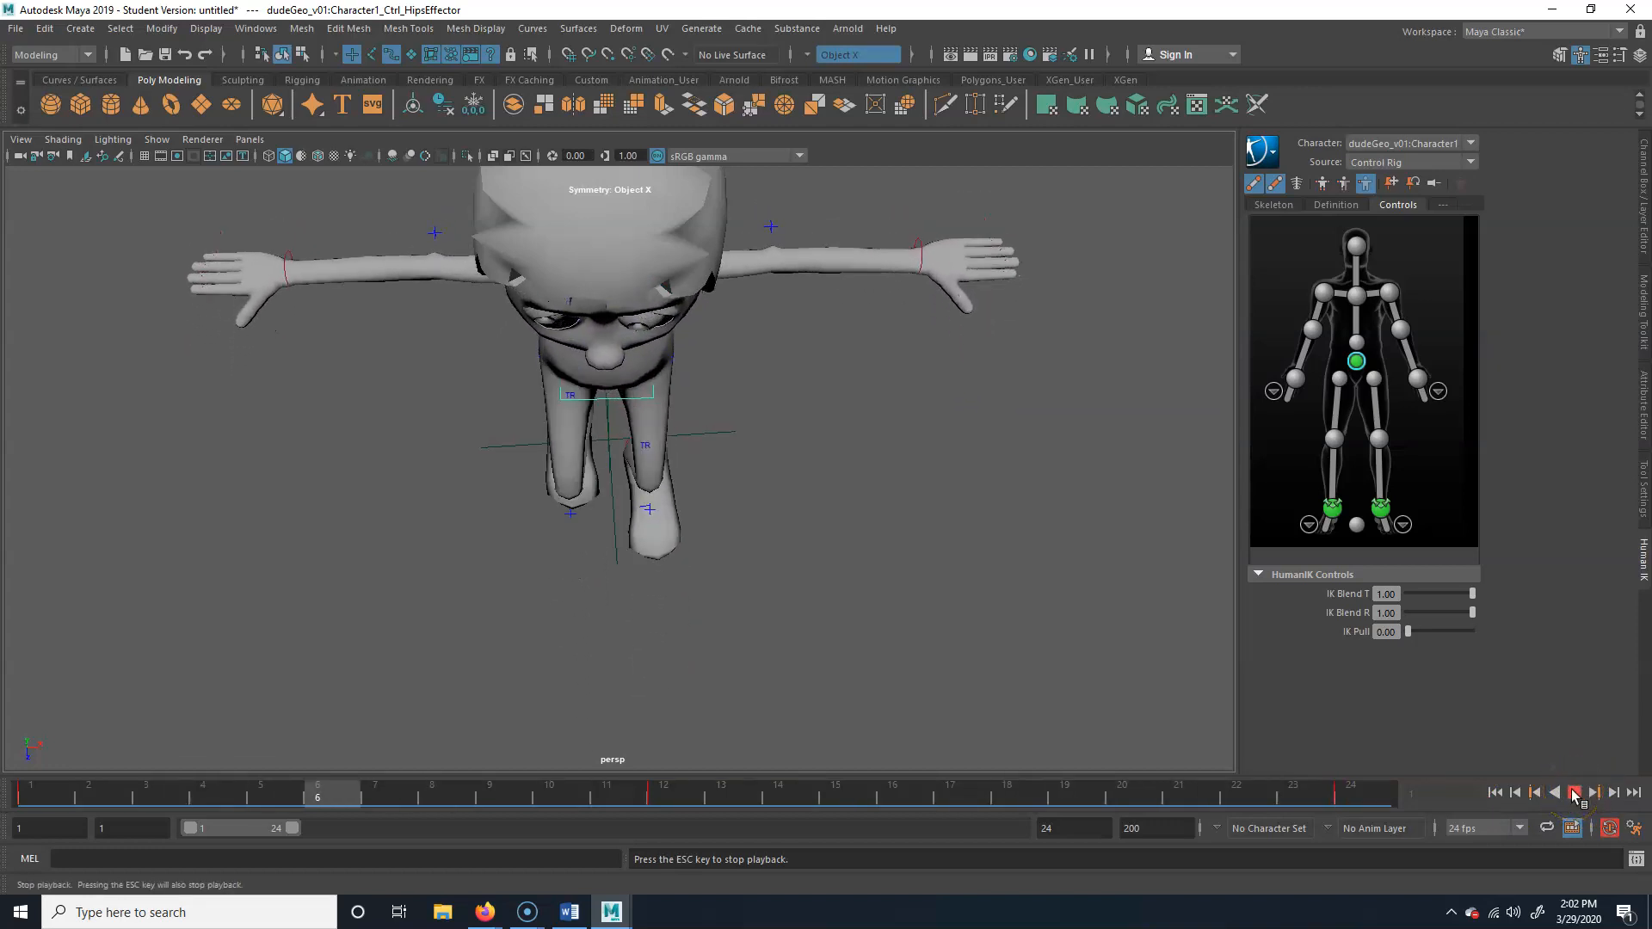
Try keying the hips effector at the frame 6 passing pose, and undo that key
mouse_move(571, 528)
left_mouse_down("alt")
mouse_move(686, 468)
mouse_move(568, 542)
left_mouse_up("alt")
left_click_drag(76, 788, 363, 793)
left_click_drag(568, 621, 669, 471, "alt")
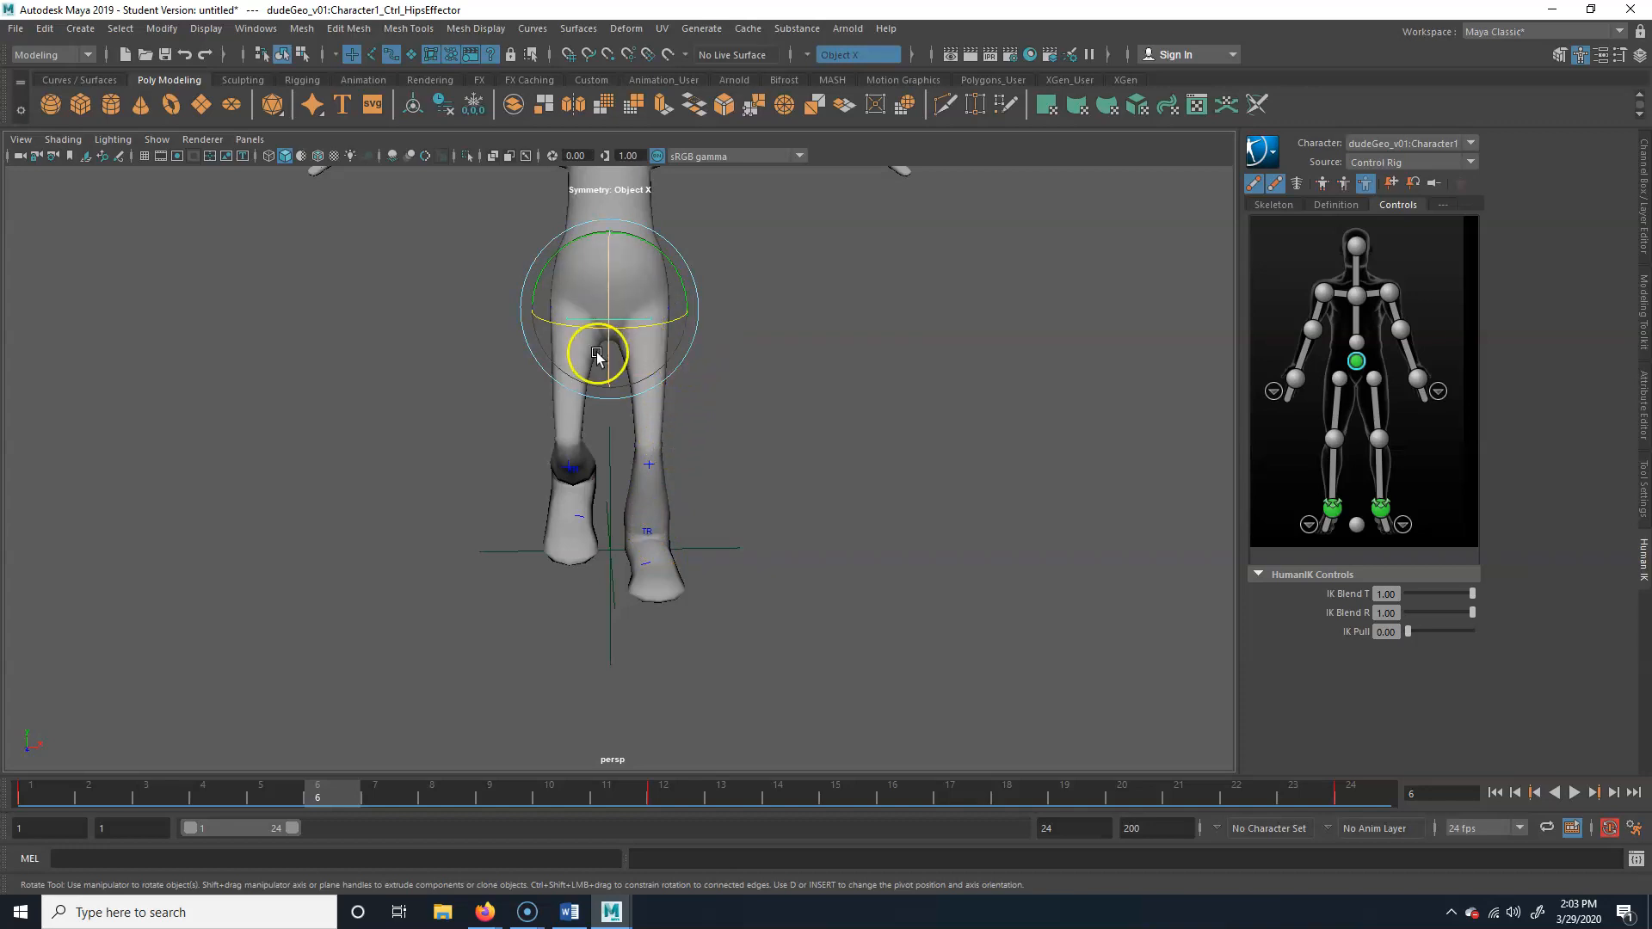
mouse_move(334, 788)
left_mouse_down()
mouse_move(136, 783)
mouse_move(382, 789)
mouse_move(337, 792)
left_mouse_up()
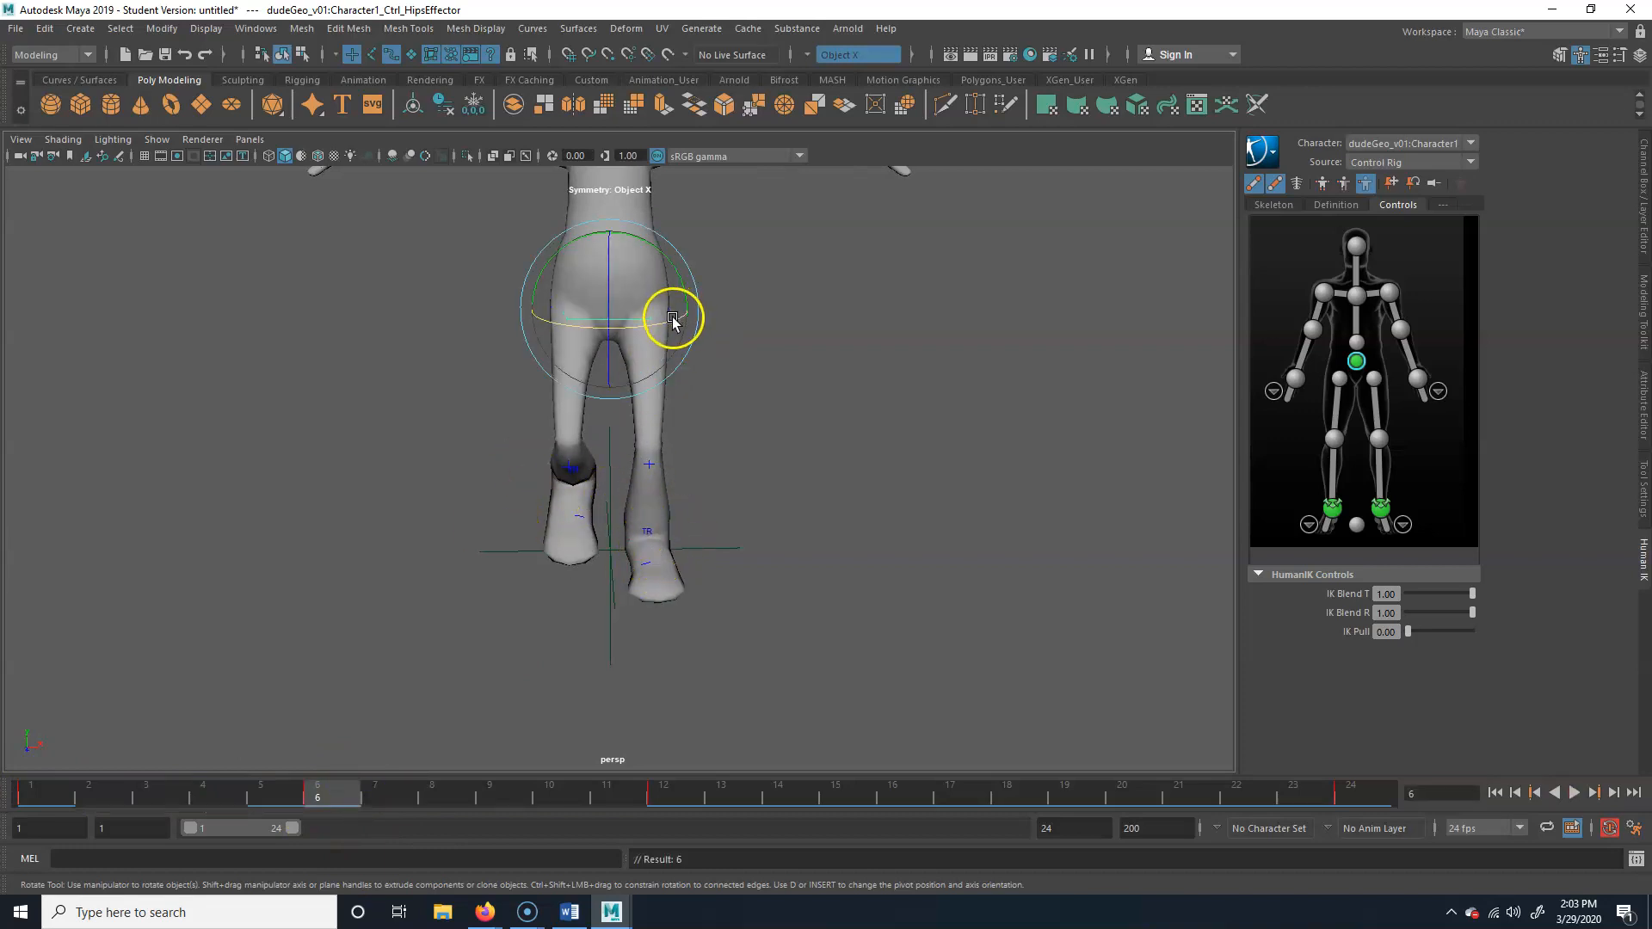
right_click_drag(686, 339, 669, 439, "alt")
middle_click_drag(670, 440, 697, 411, "alt")
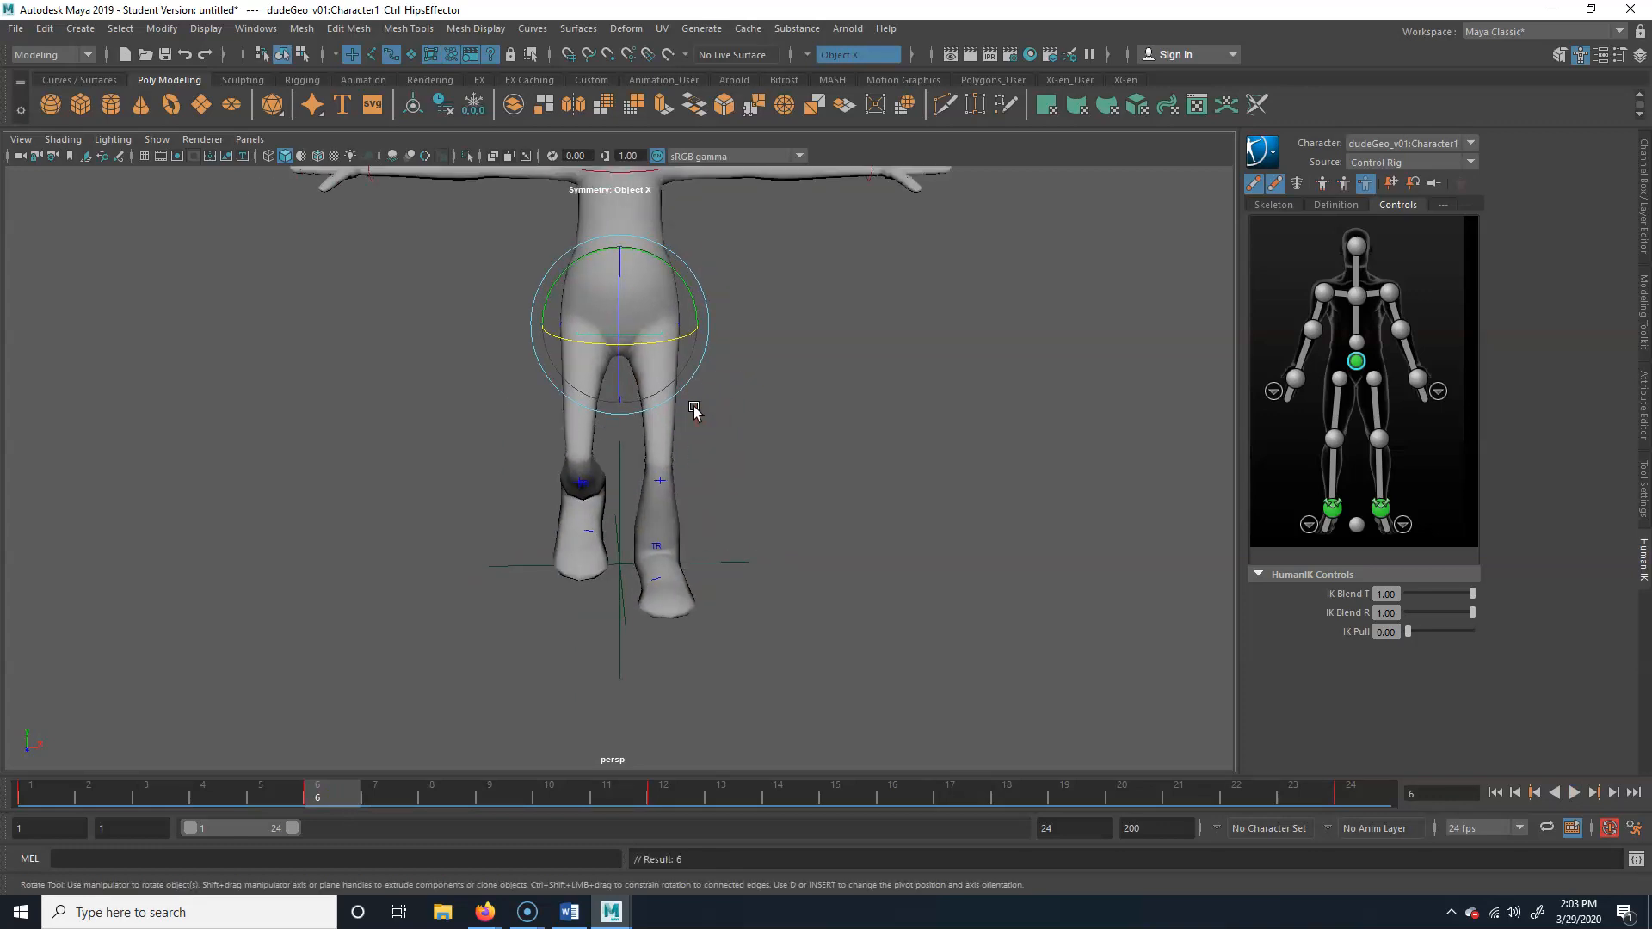
key("ctrl+z")
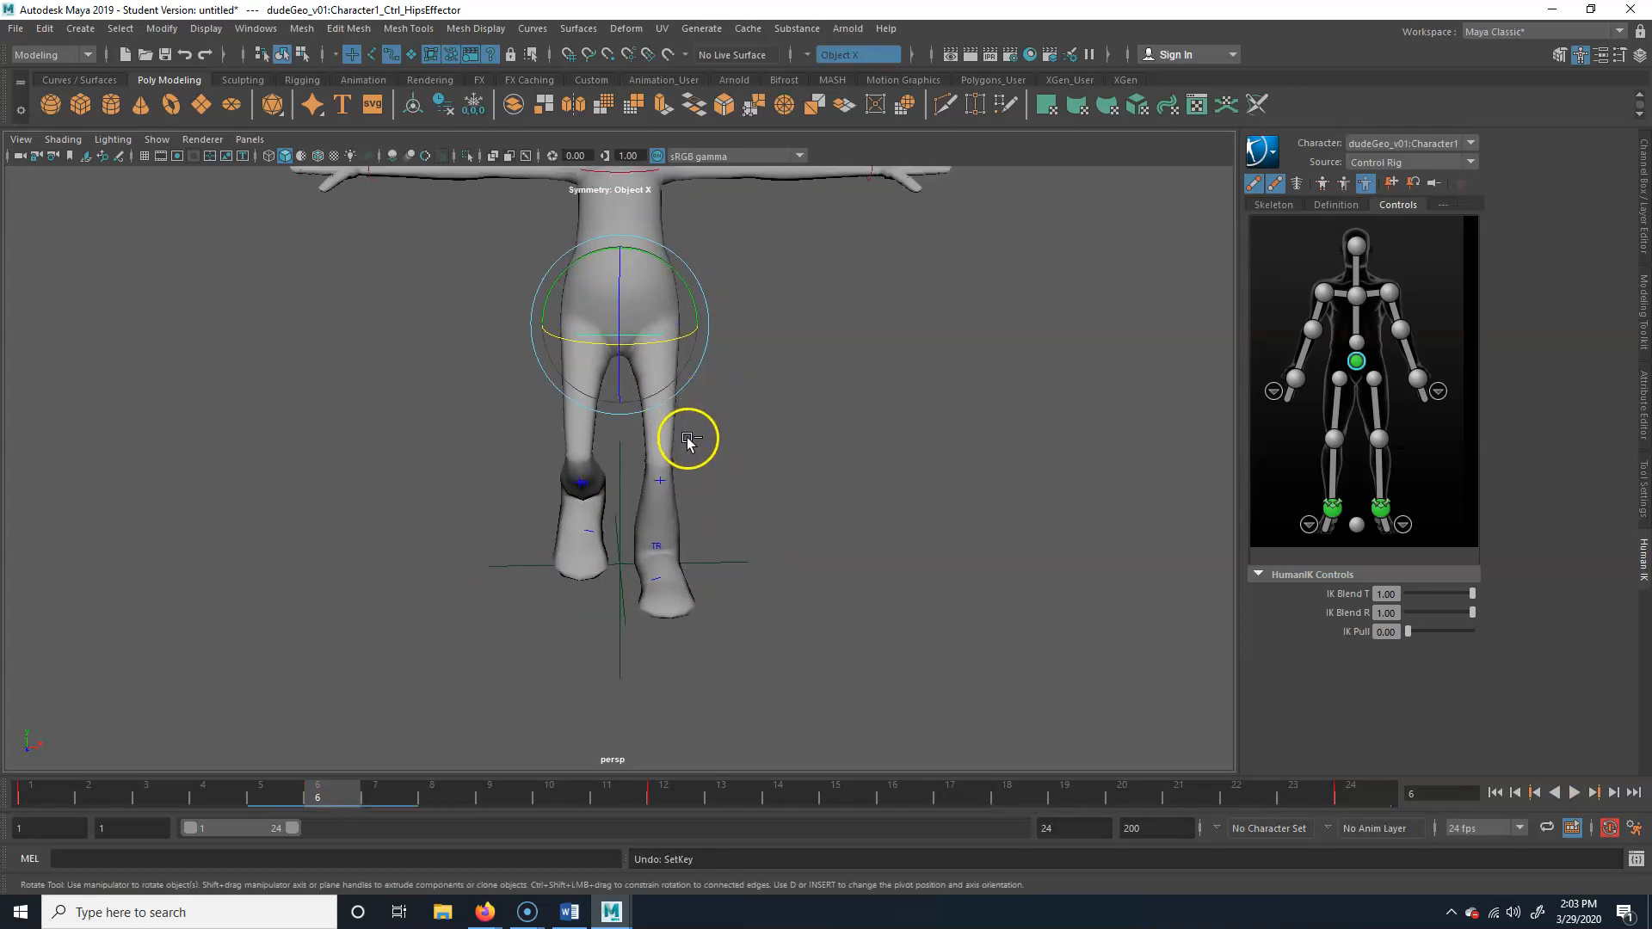
At frame 6, shift the hips effector sideways, tilt it slightly, and key the passing pose
key("w")
left_click_drag(698, 324, 713, 326)
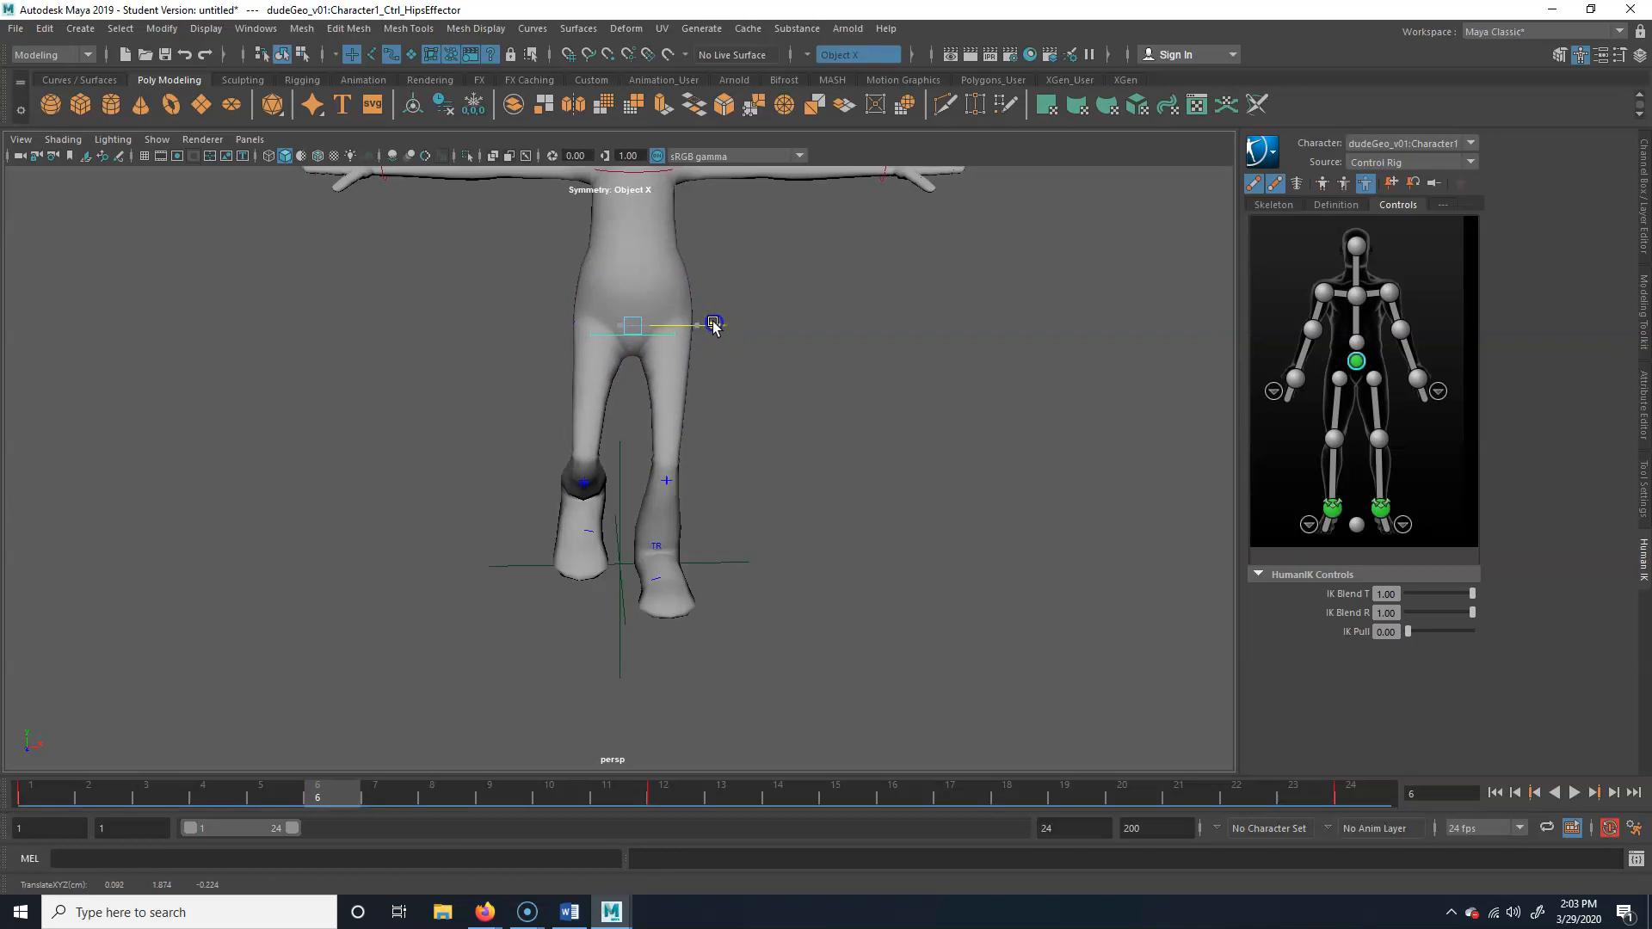
key("e")
left_click_drag(701, 295, 705, 287)
left_click_drag(314, 784, 375, 764)
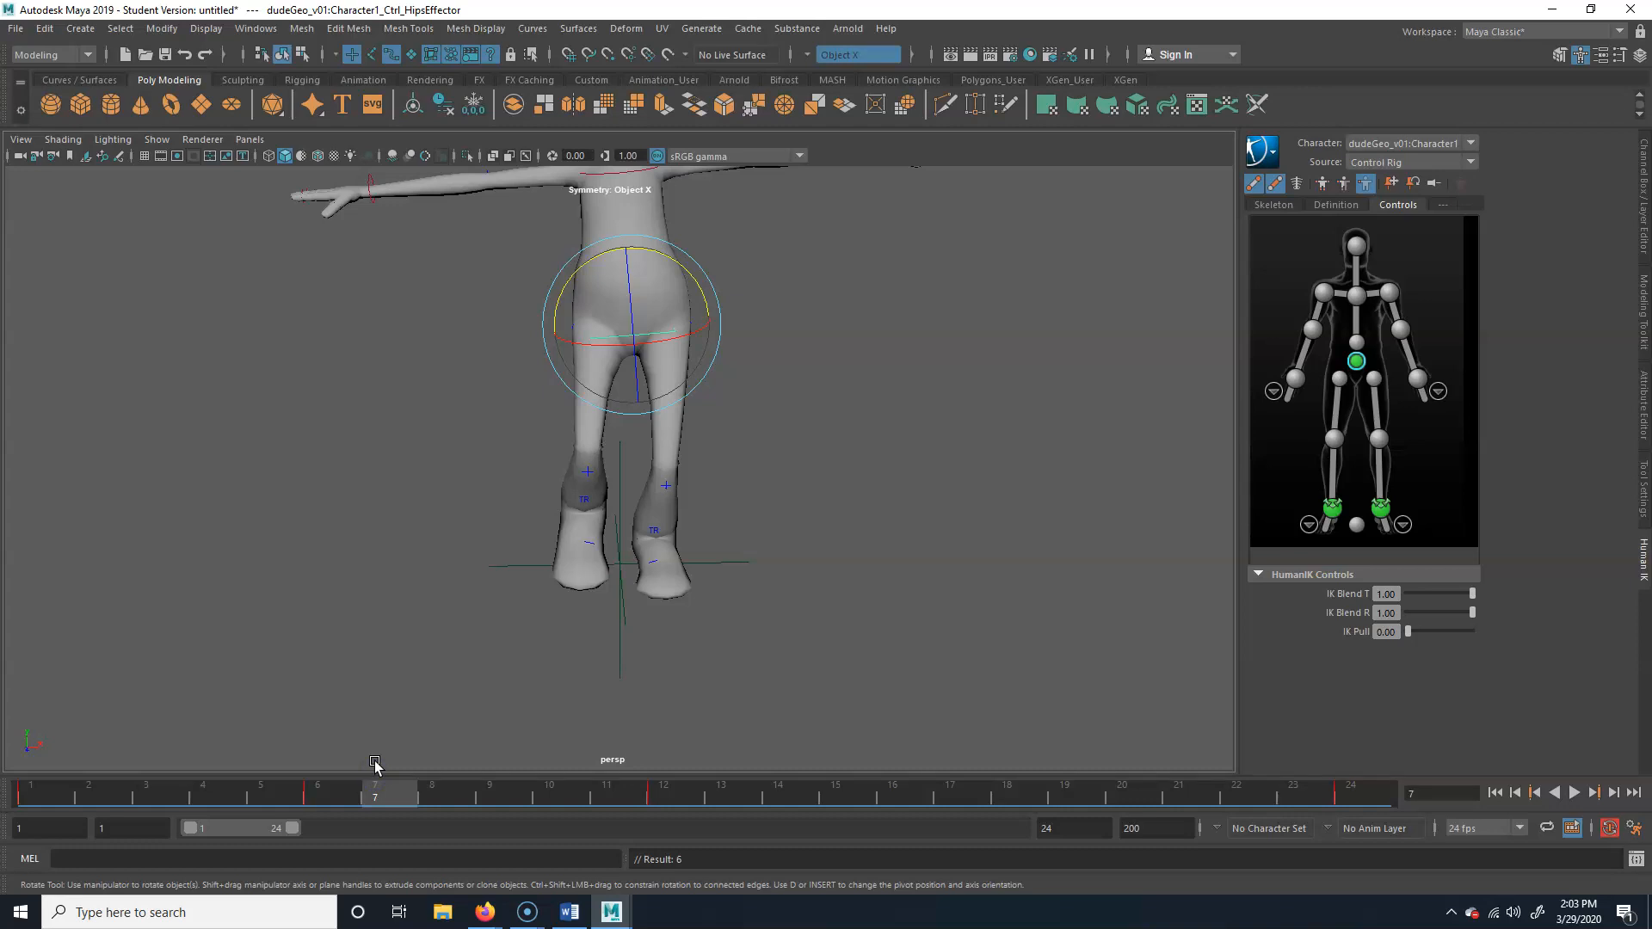
left_click_drag(373, 786, 314, 802)
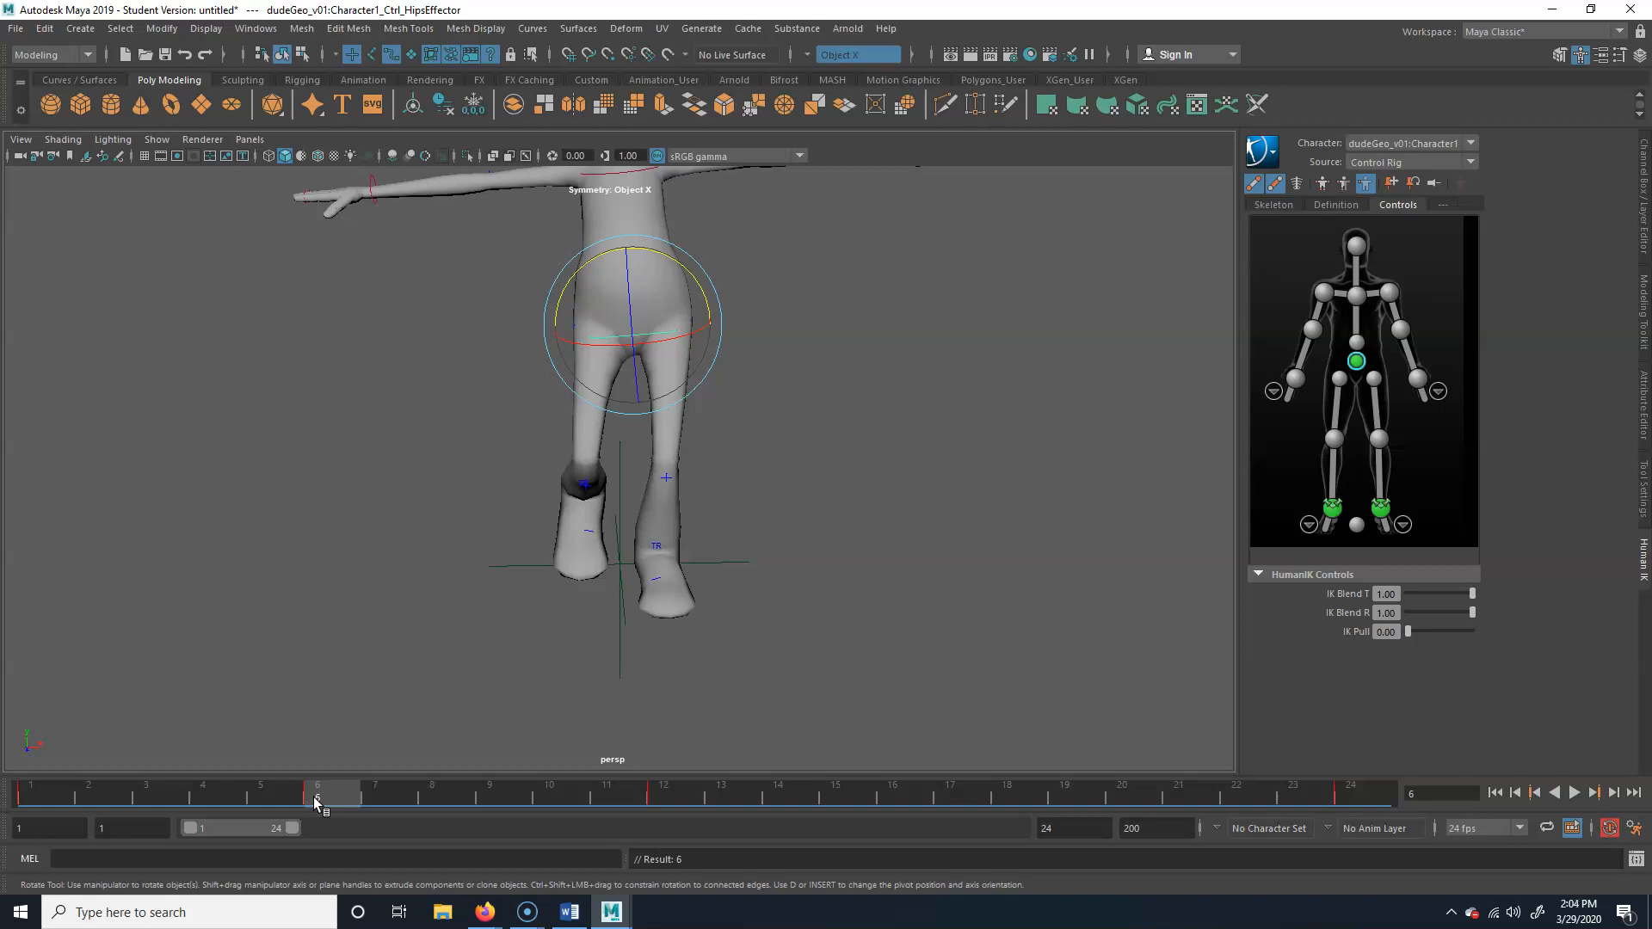
At frame 18, shift the hips effector to the opposite side, tilt it the other way, and key it
left_click_drag(327, 800, 1008, 800)
key("w")
left_click_drag(704, 325, 680, 299)
key("e")
key("s")
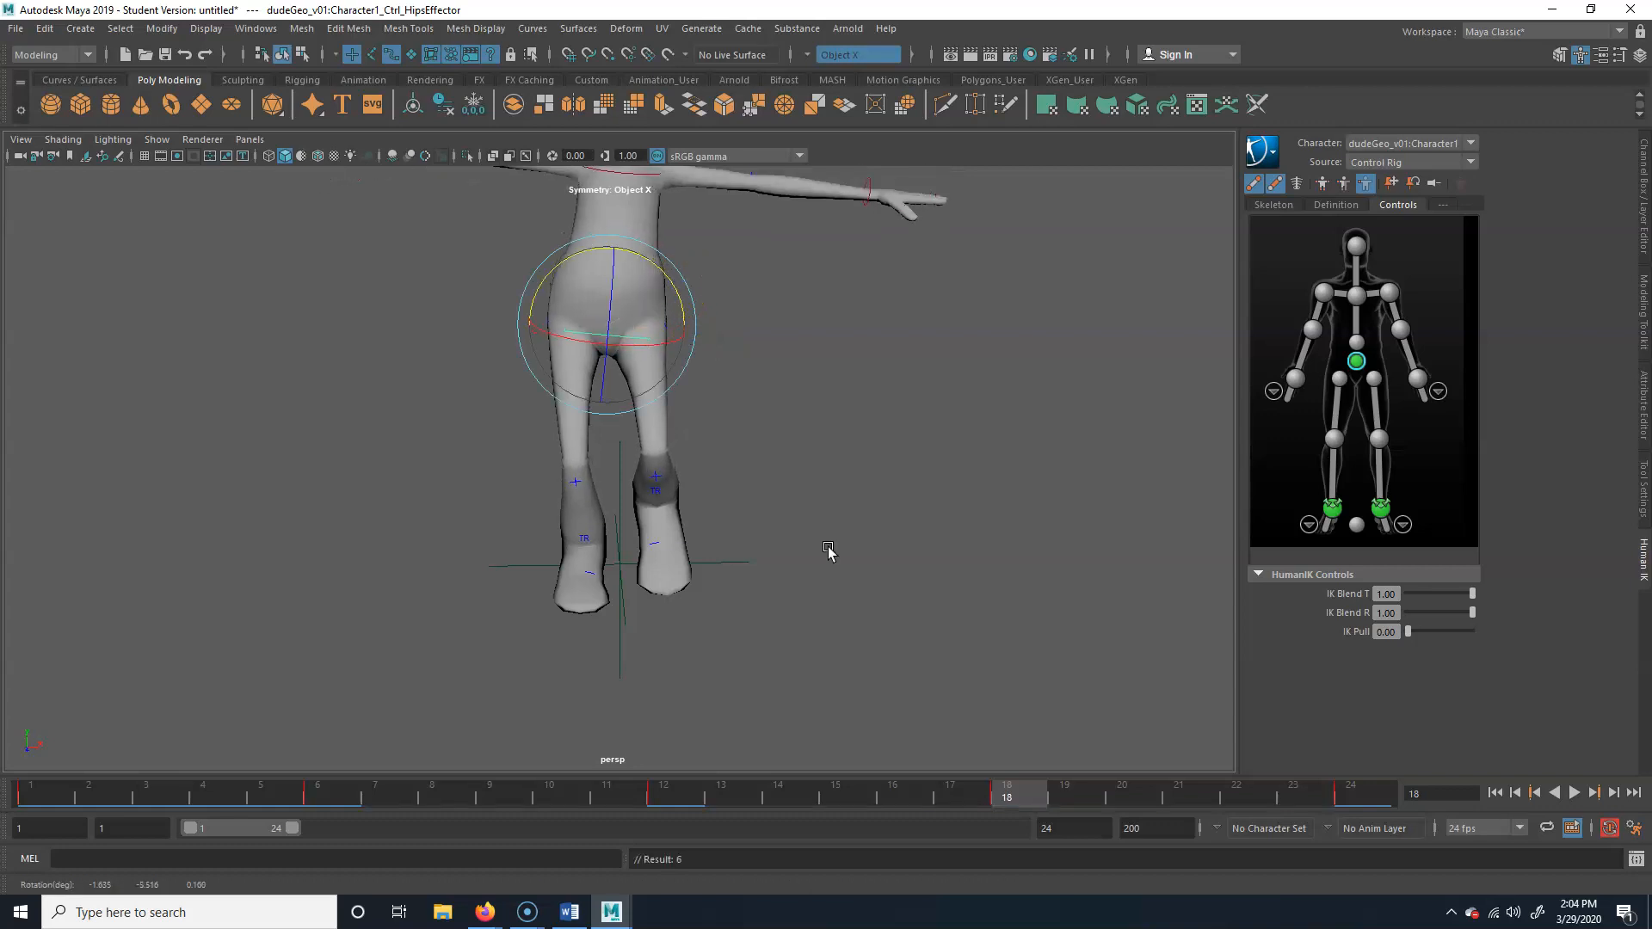
Play back the walk with the sideways hip motion, viewing it from the front, at an angle and from the side
left_click_drag(987, 792, 31, 791)
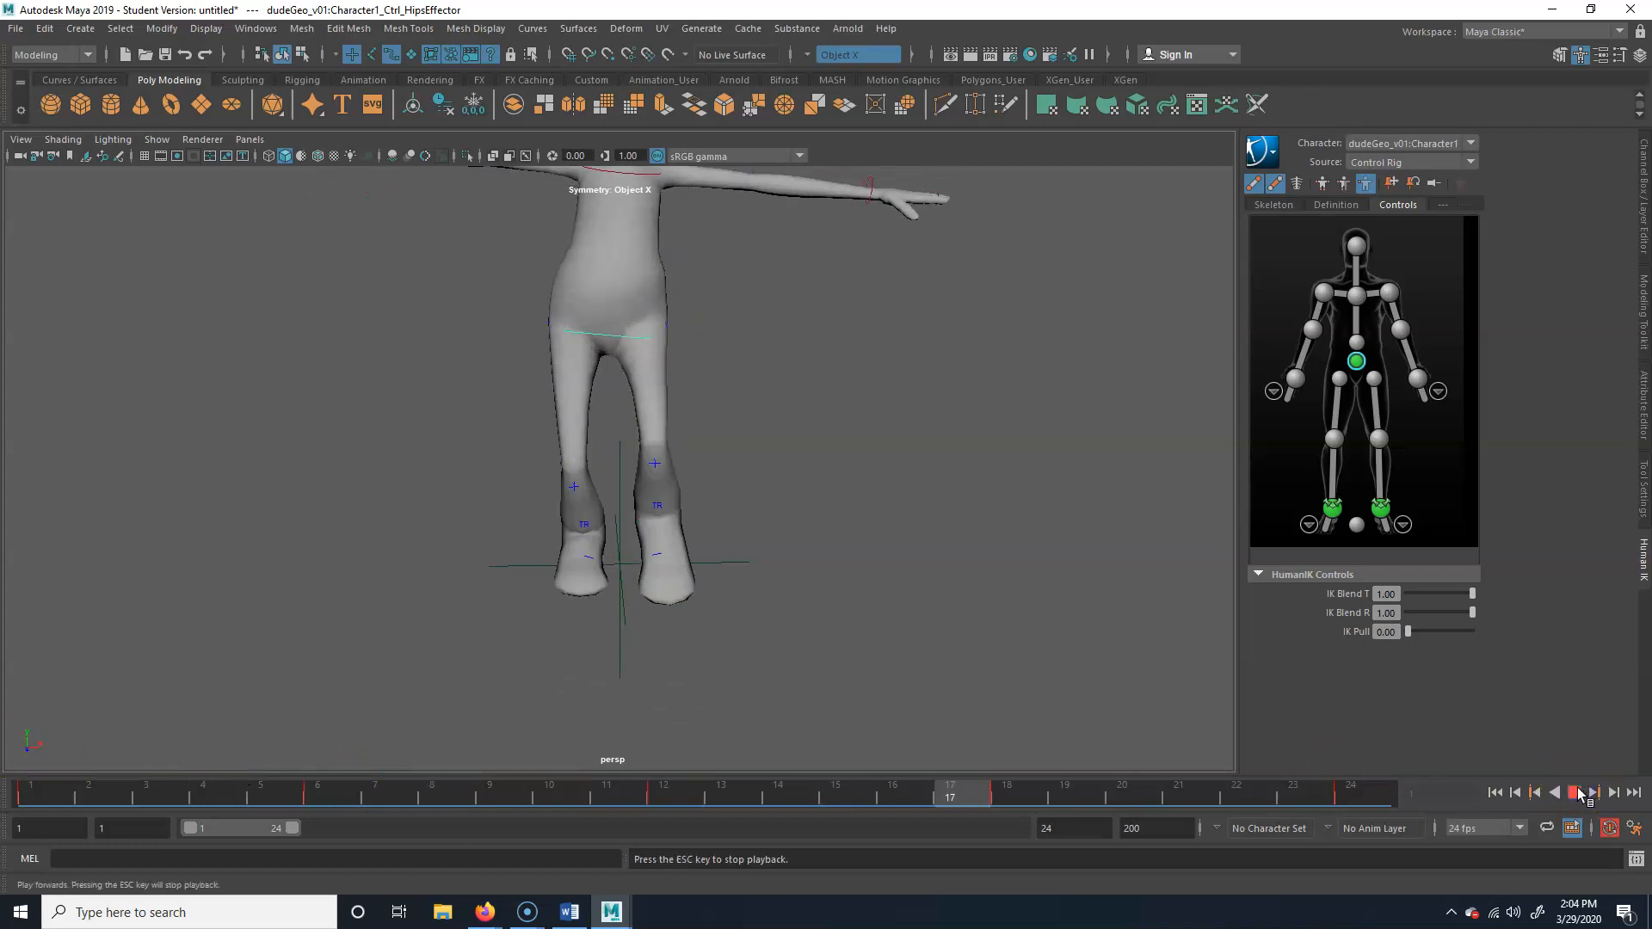
left_click_drag(856, 463, 916, 502, "alt")
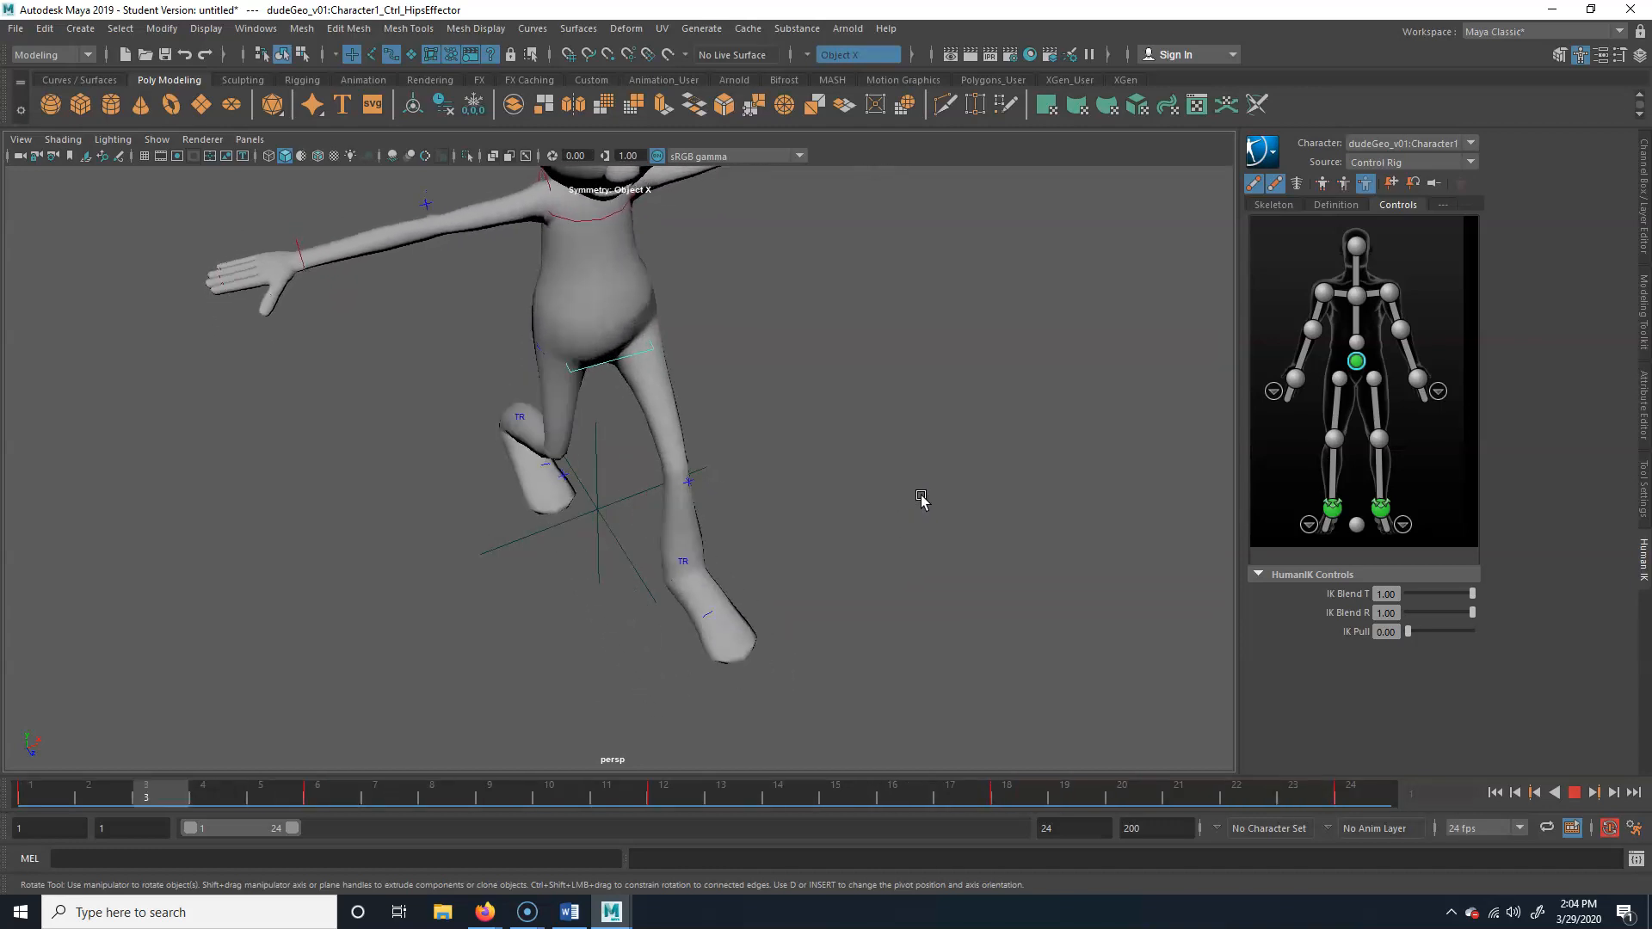
left_click(1573, 792)
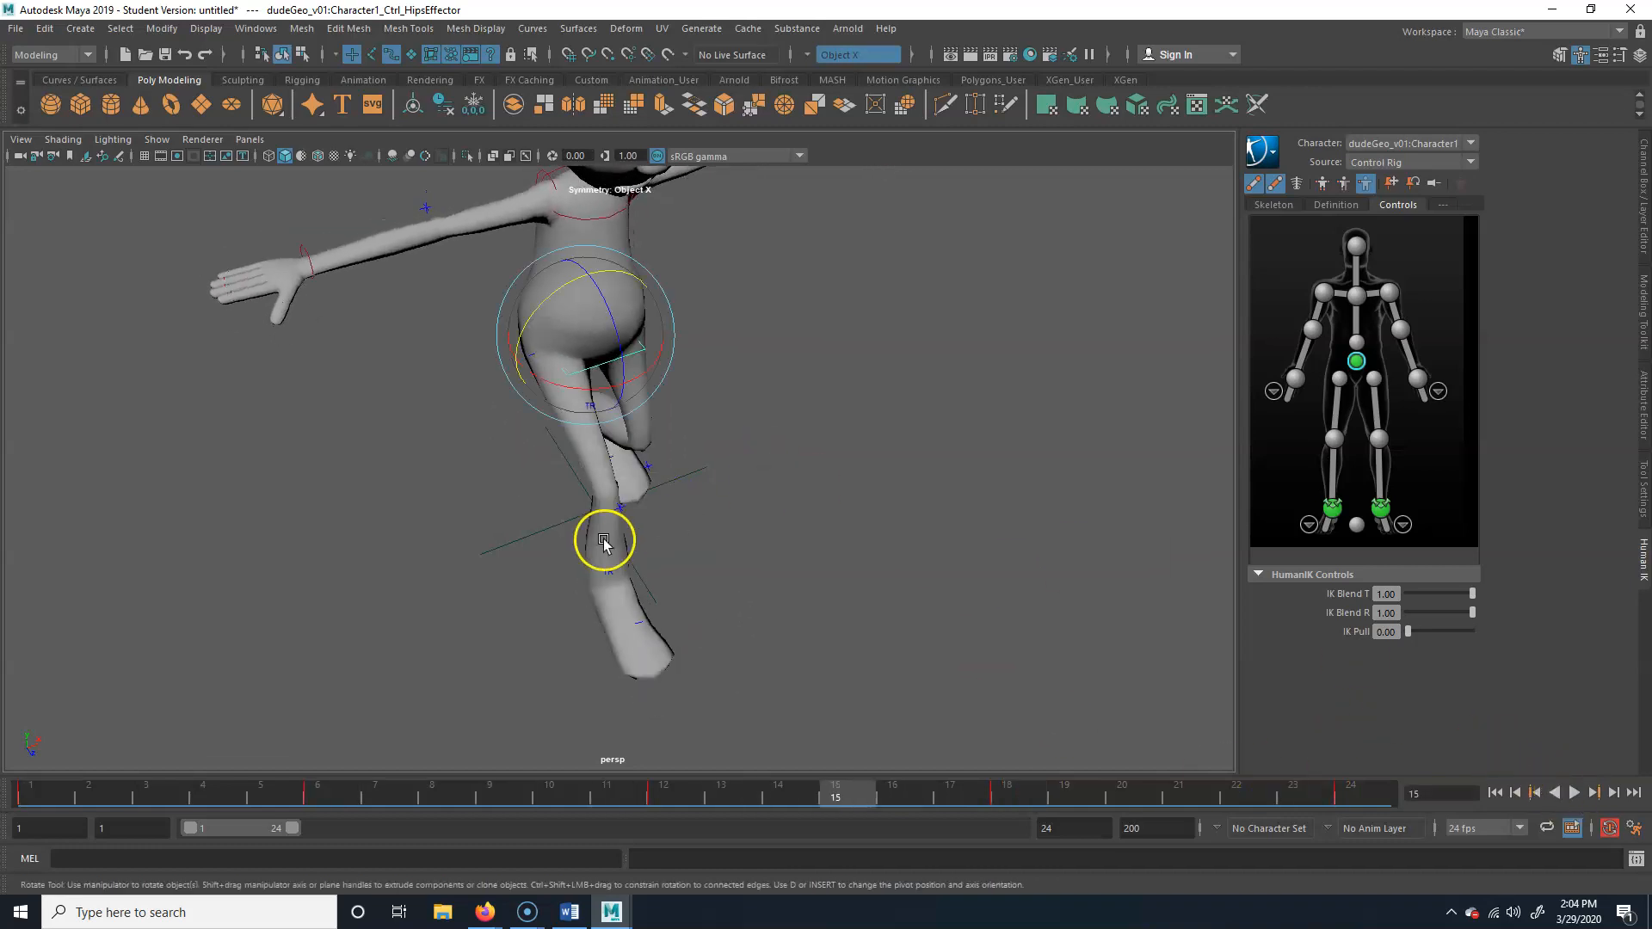
left_click_drag(605, 542, 852, 483, "alt")
right_click_drag(740, 482, 740, 594, "alt")
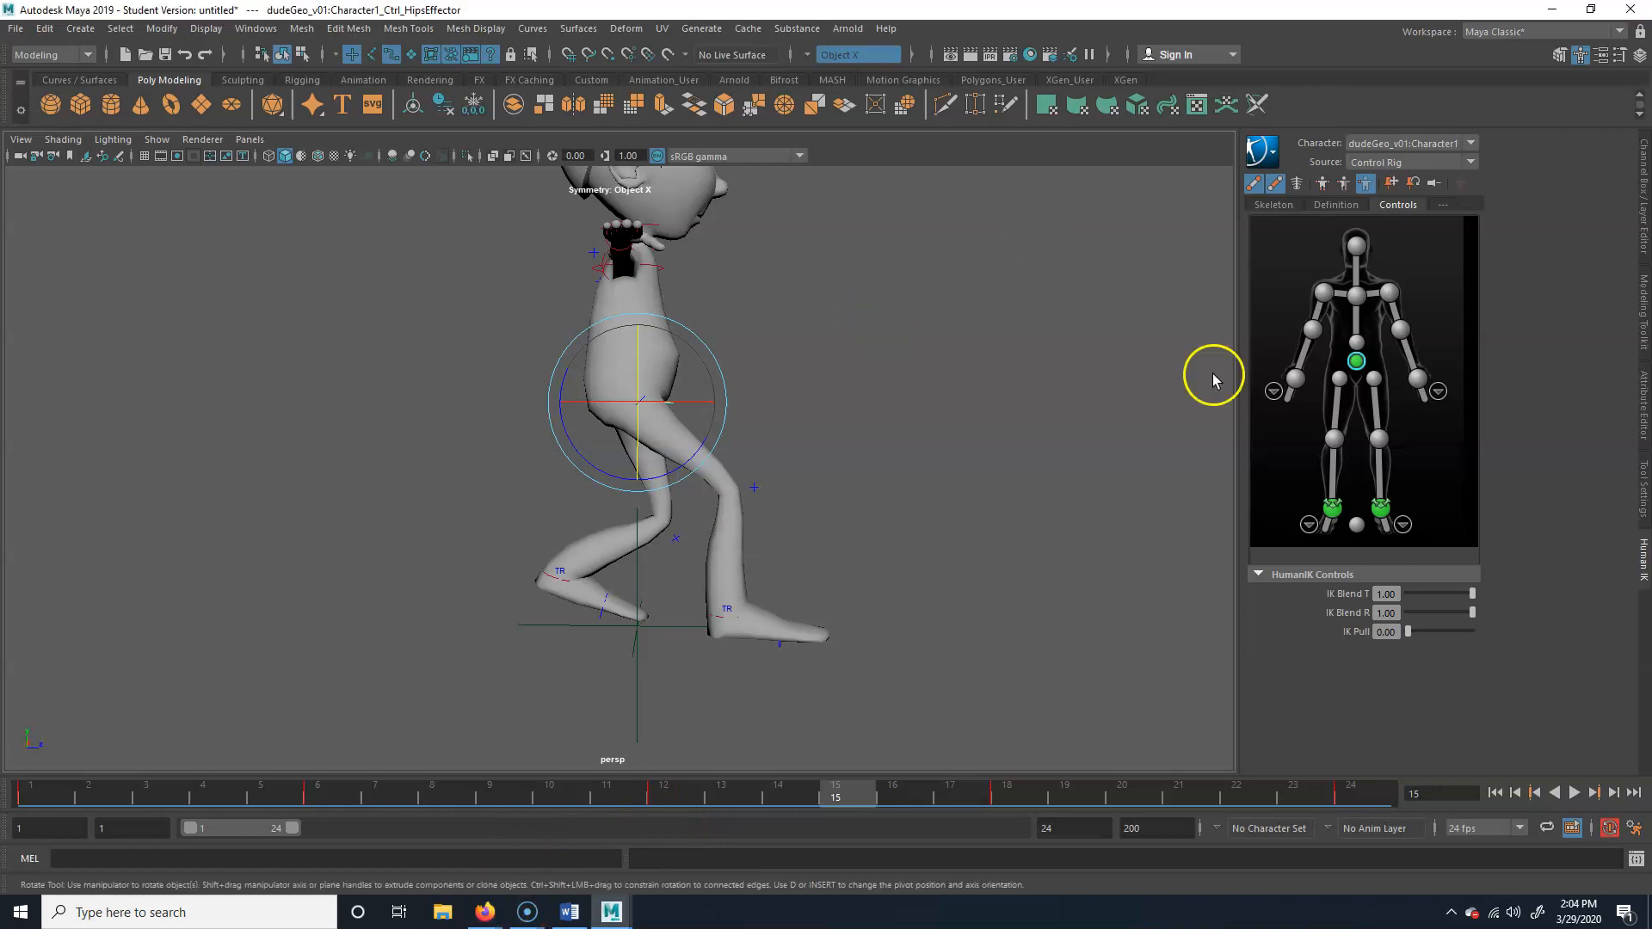
middle_click_drag(746, 380, 701, 457, "alt")
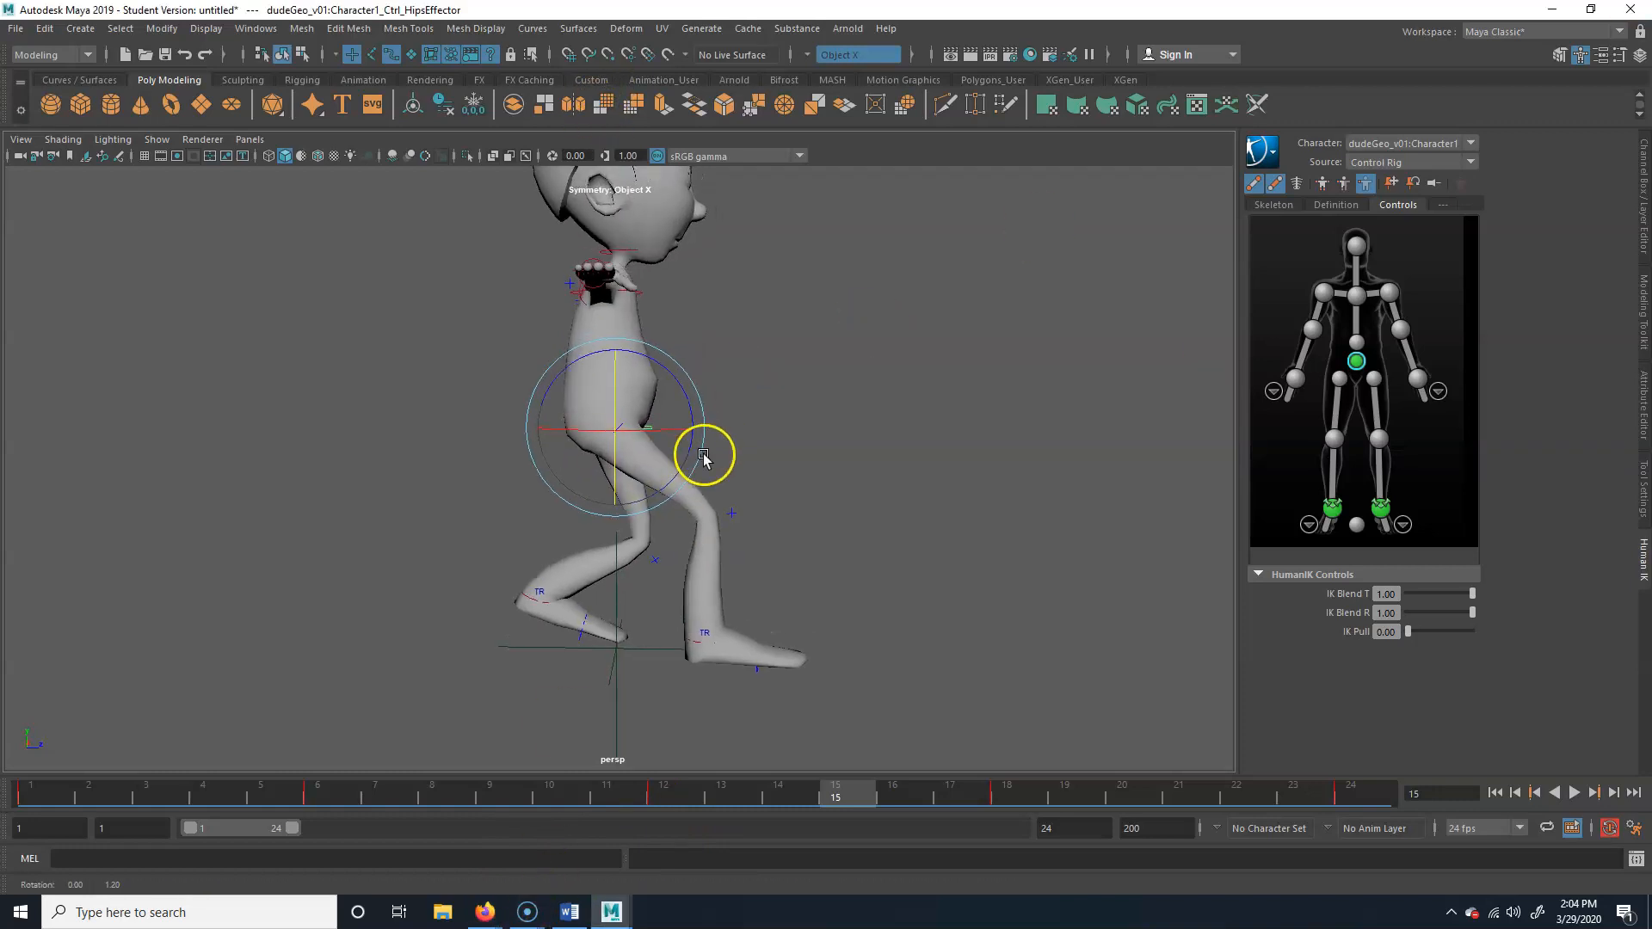
Examine the stride poses at frames 1, 12 and 24 from the side, and play the cycle
left_click(169, 794)
left_click(39, 787)
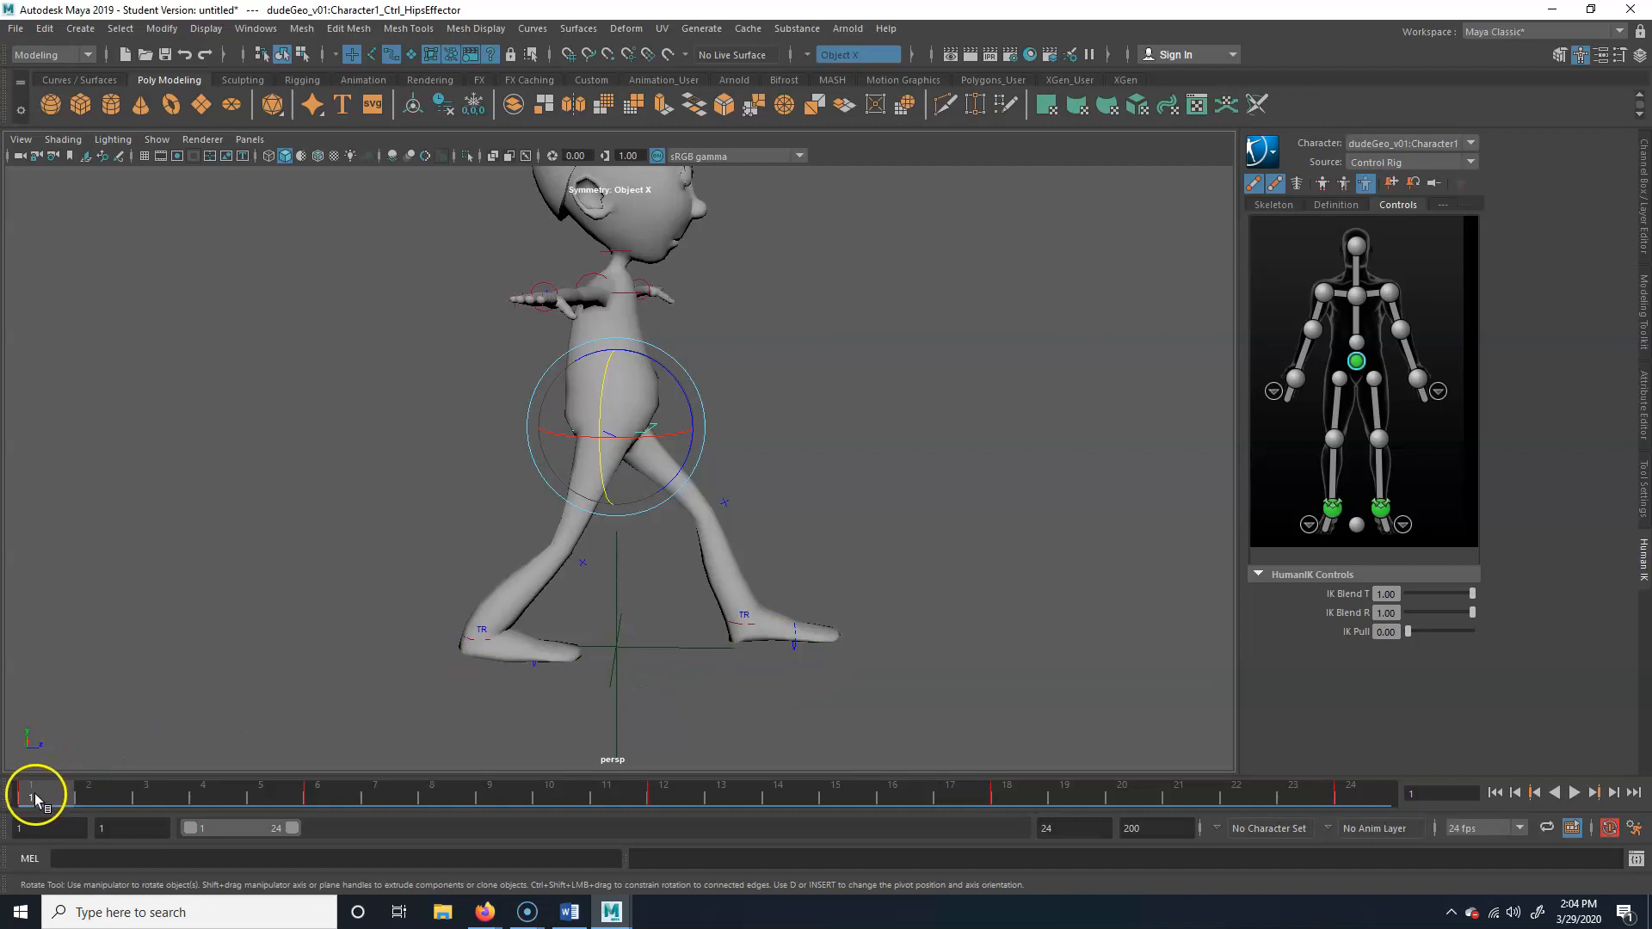
left_click_drag(35, 796, 678, 783)
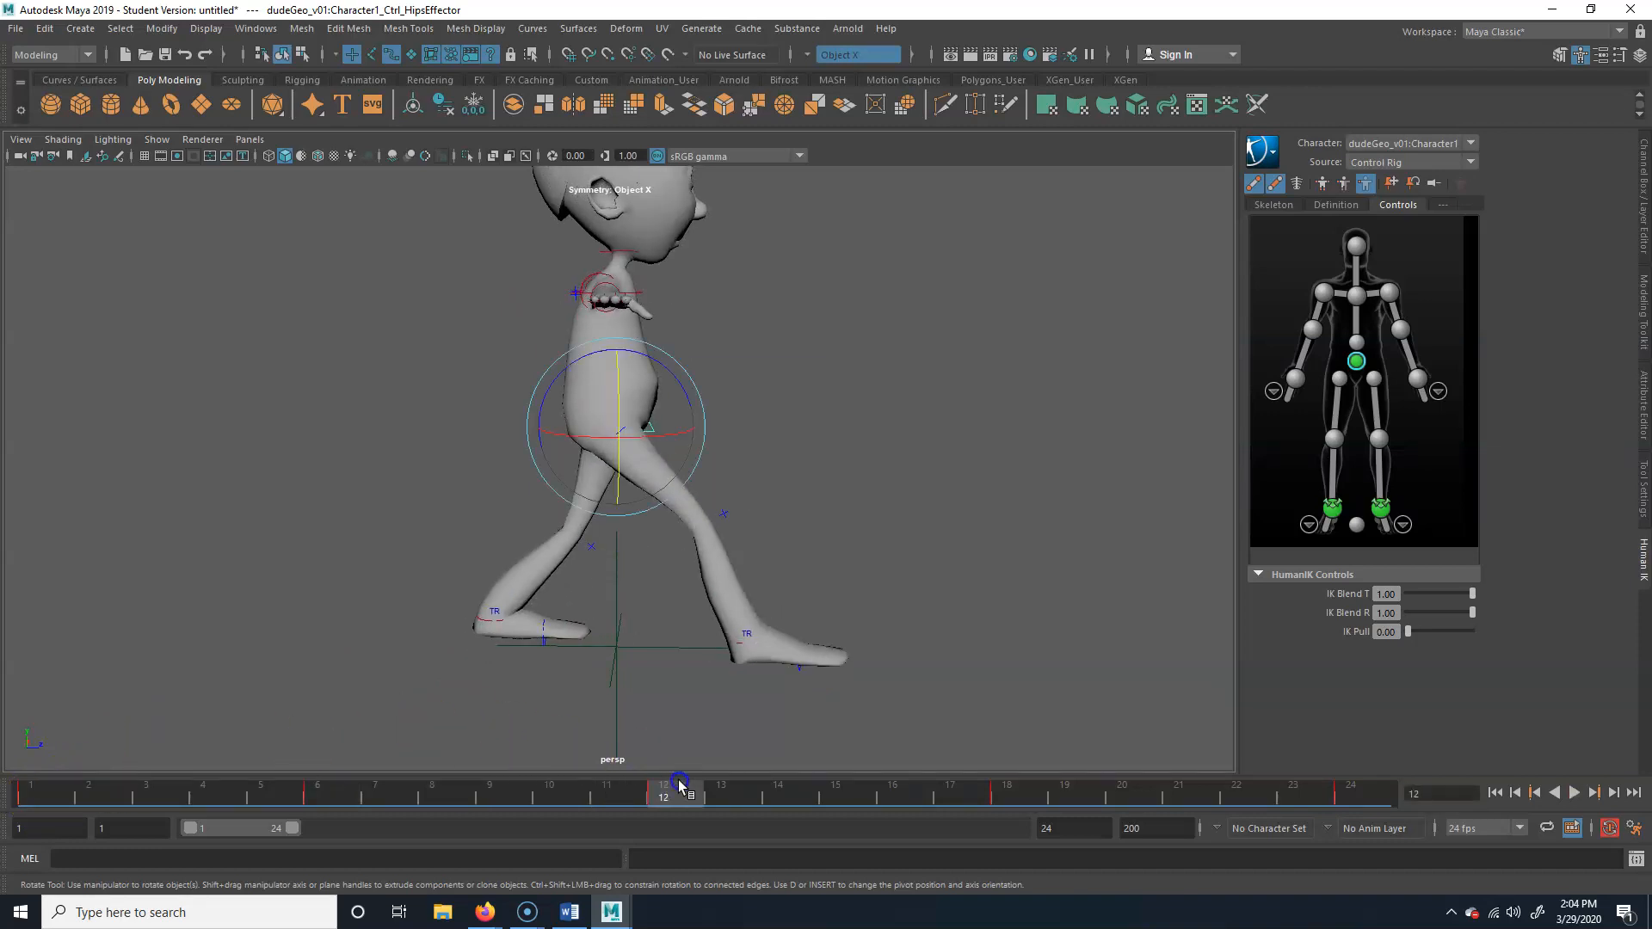
left_click(454, 802)
left_click_drag(455, 802, 1412, 803)
left_click(600, 789)
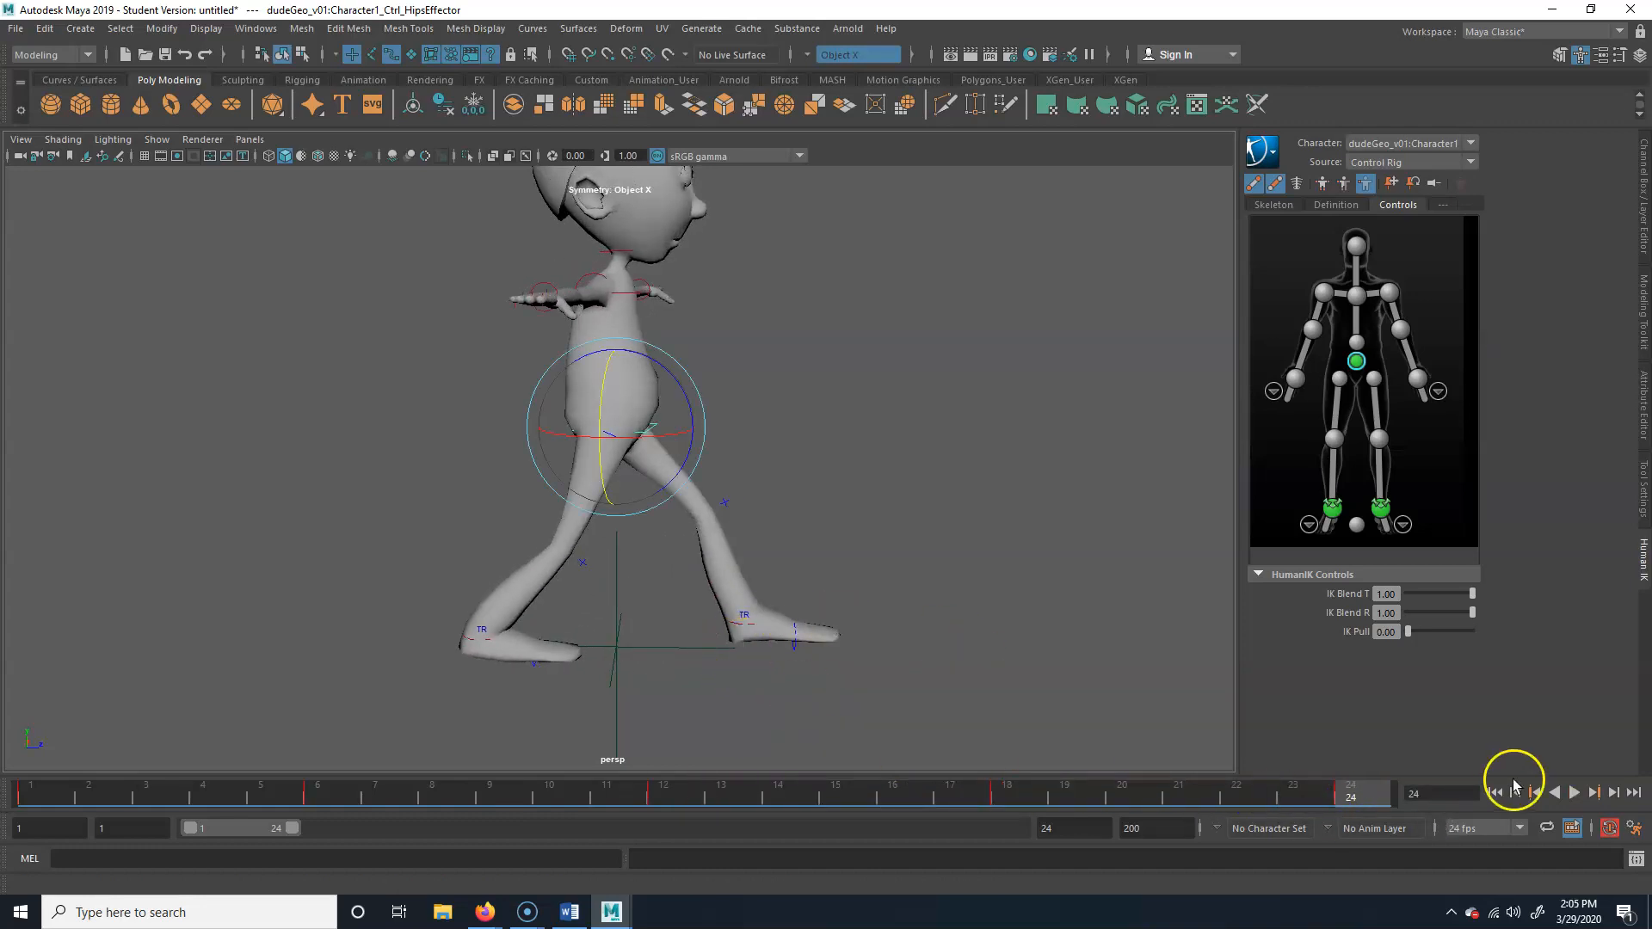
left_click(1574, 792)
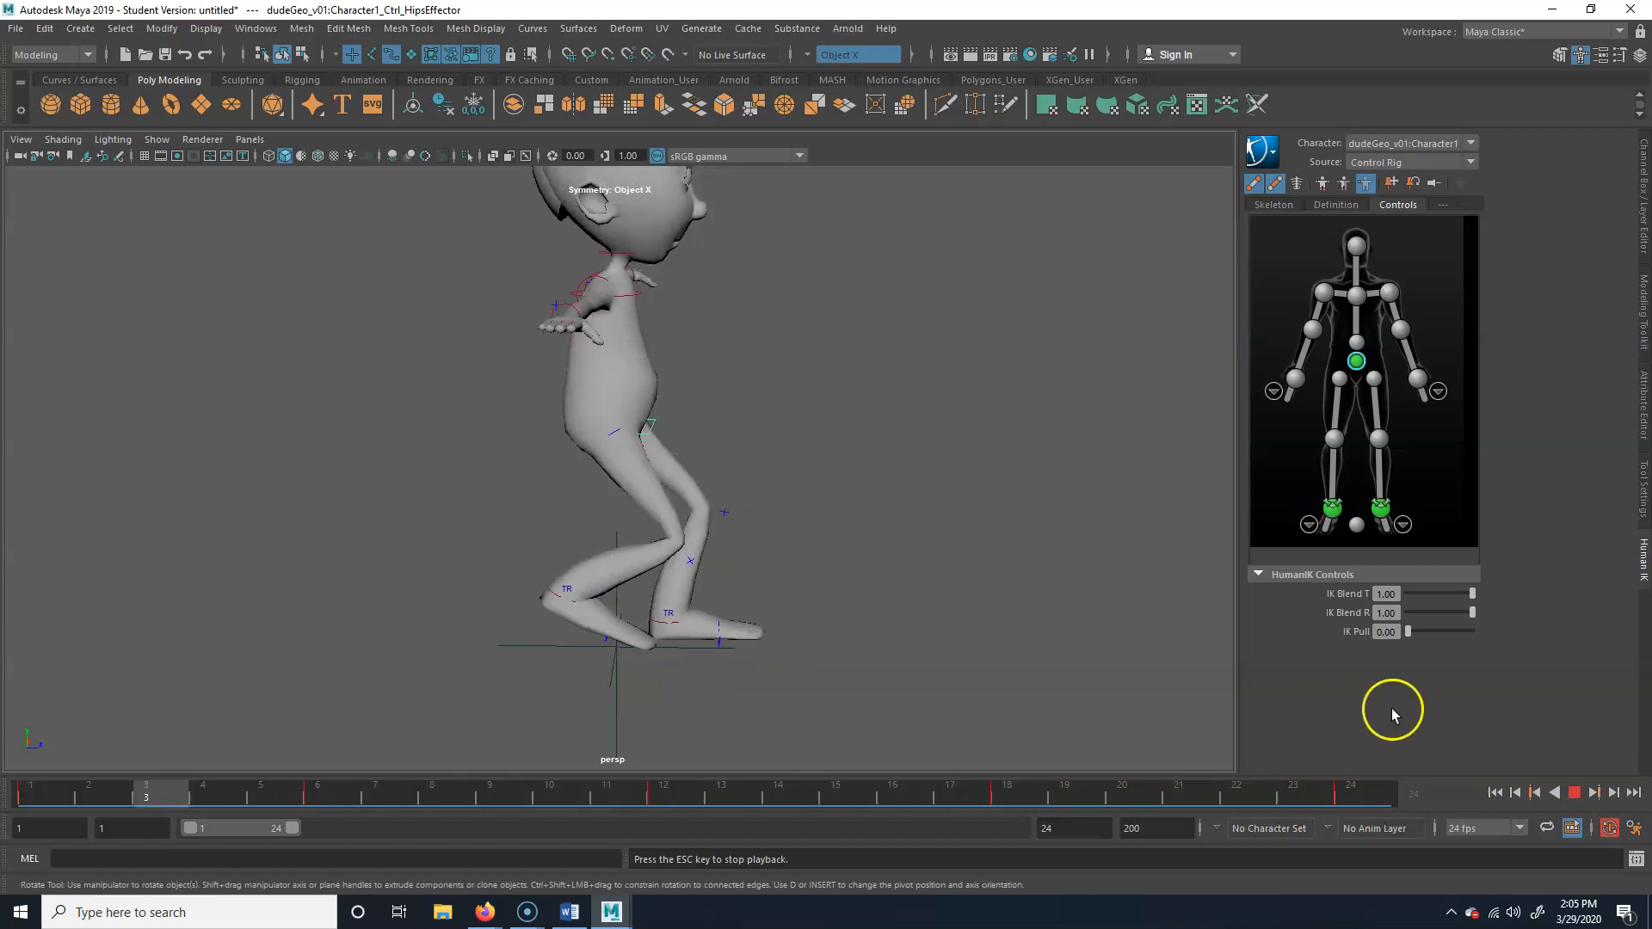
left_click(1574, 792)
left_click(1574, 792)
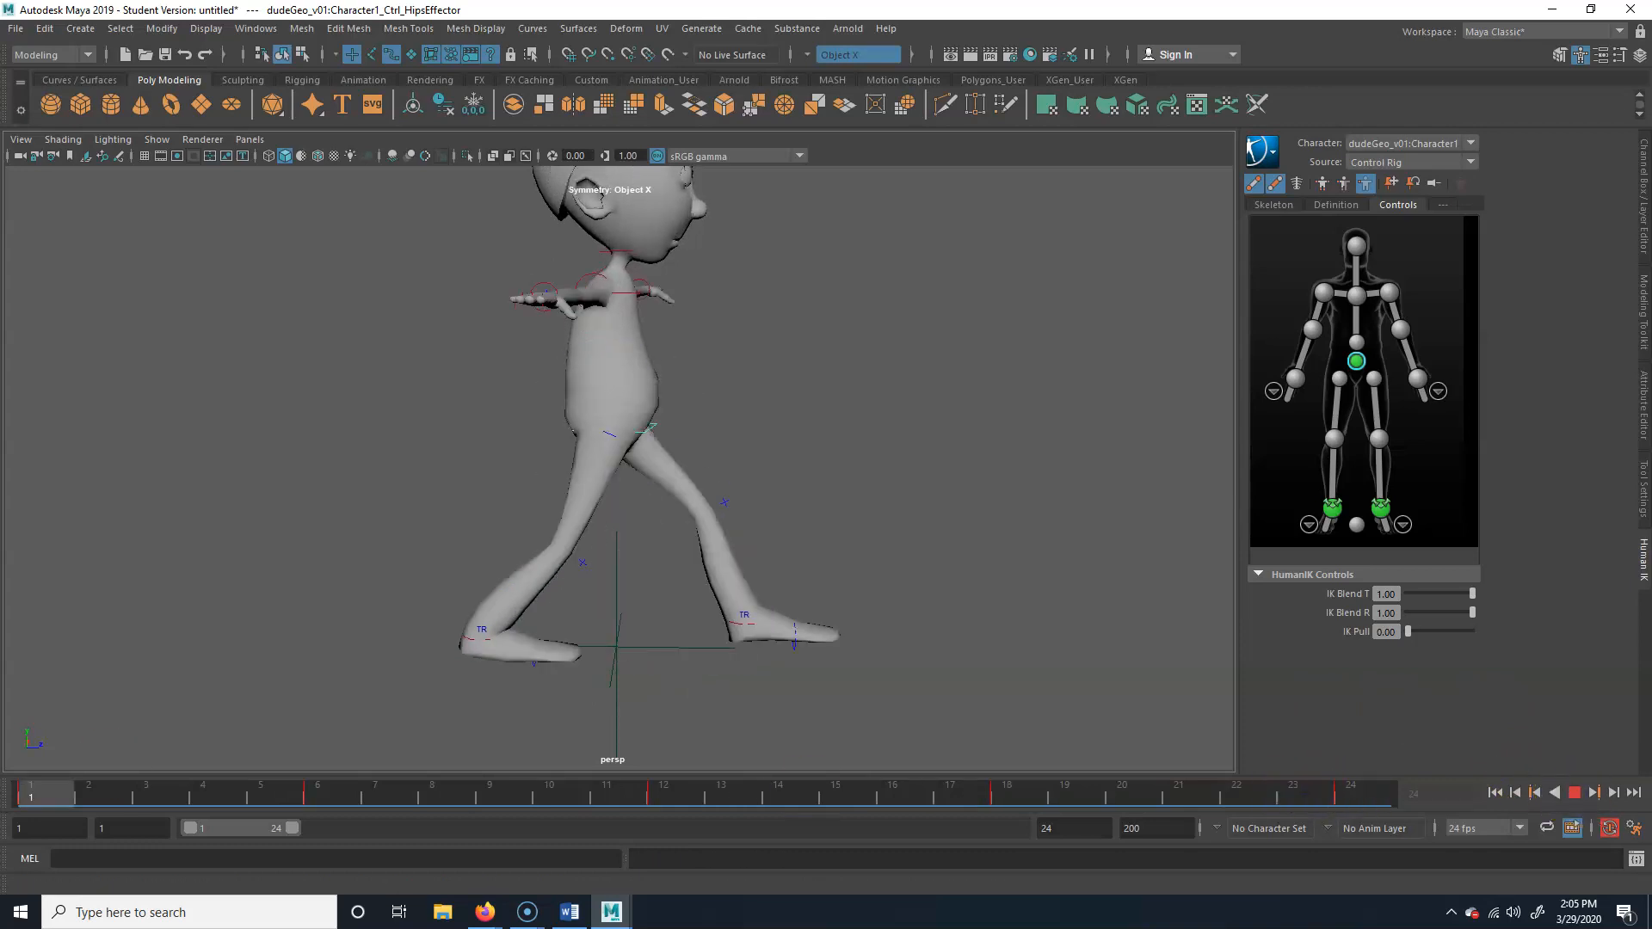
Examine the passing poses at frames 6 and 18 from the side, and replay the walk
left_click_drag(50, 777, 354, 823)
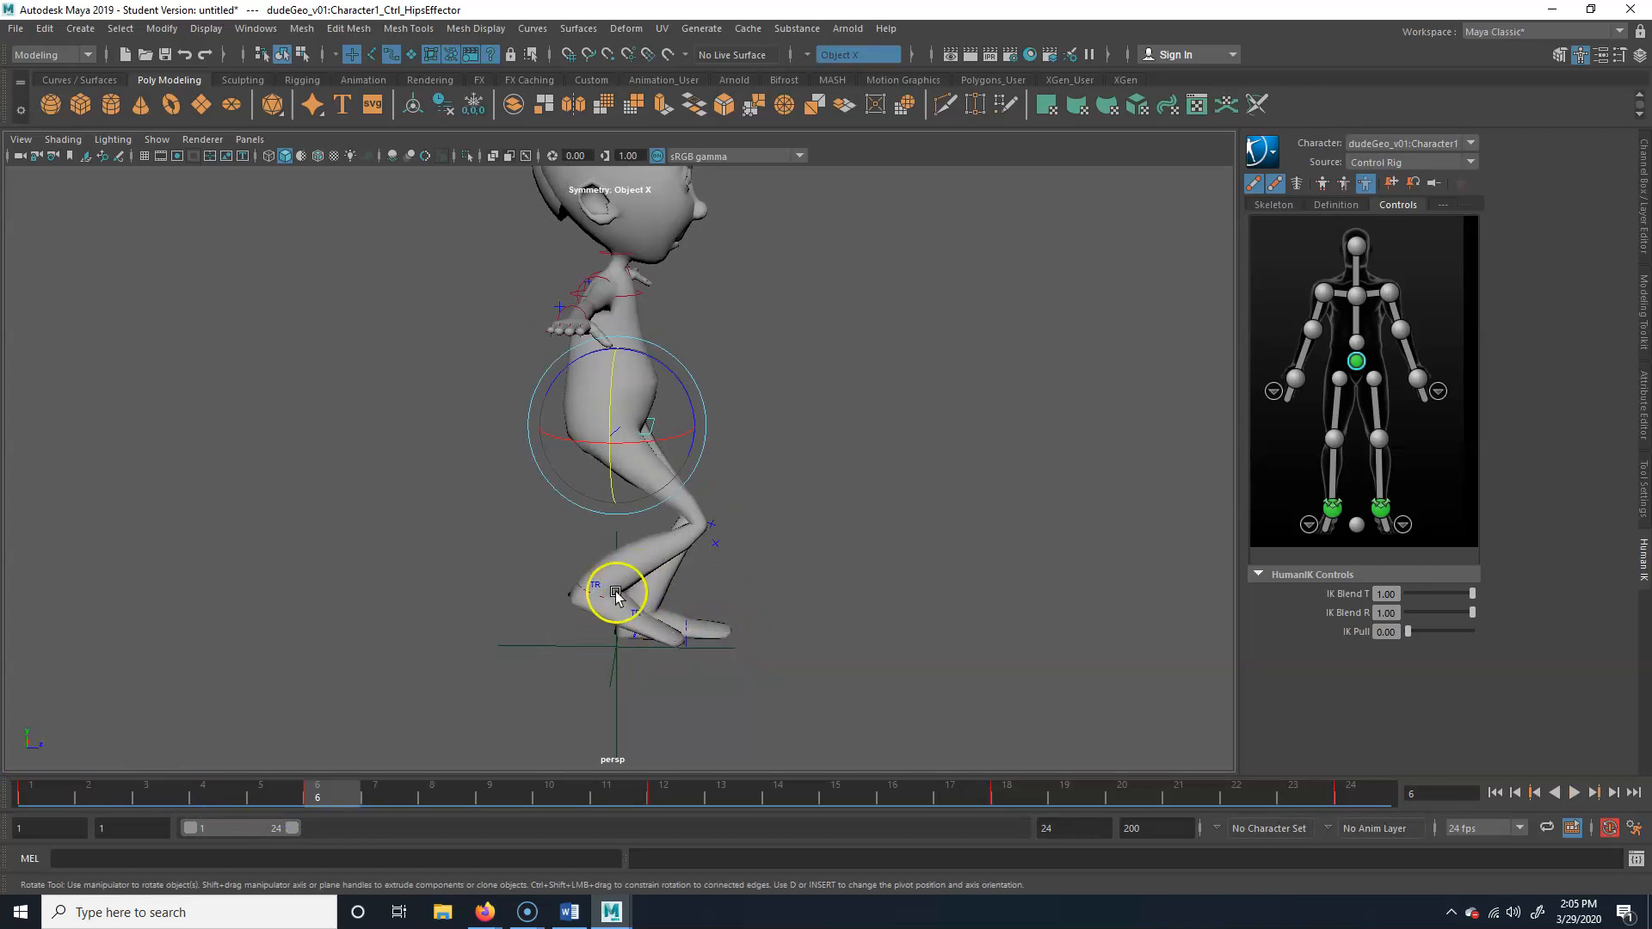
left_click_drag(325, 778, 341, 811)
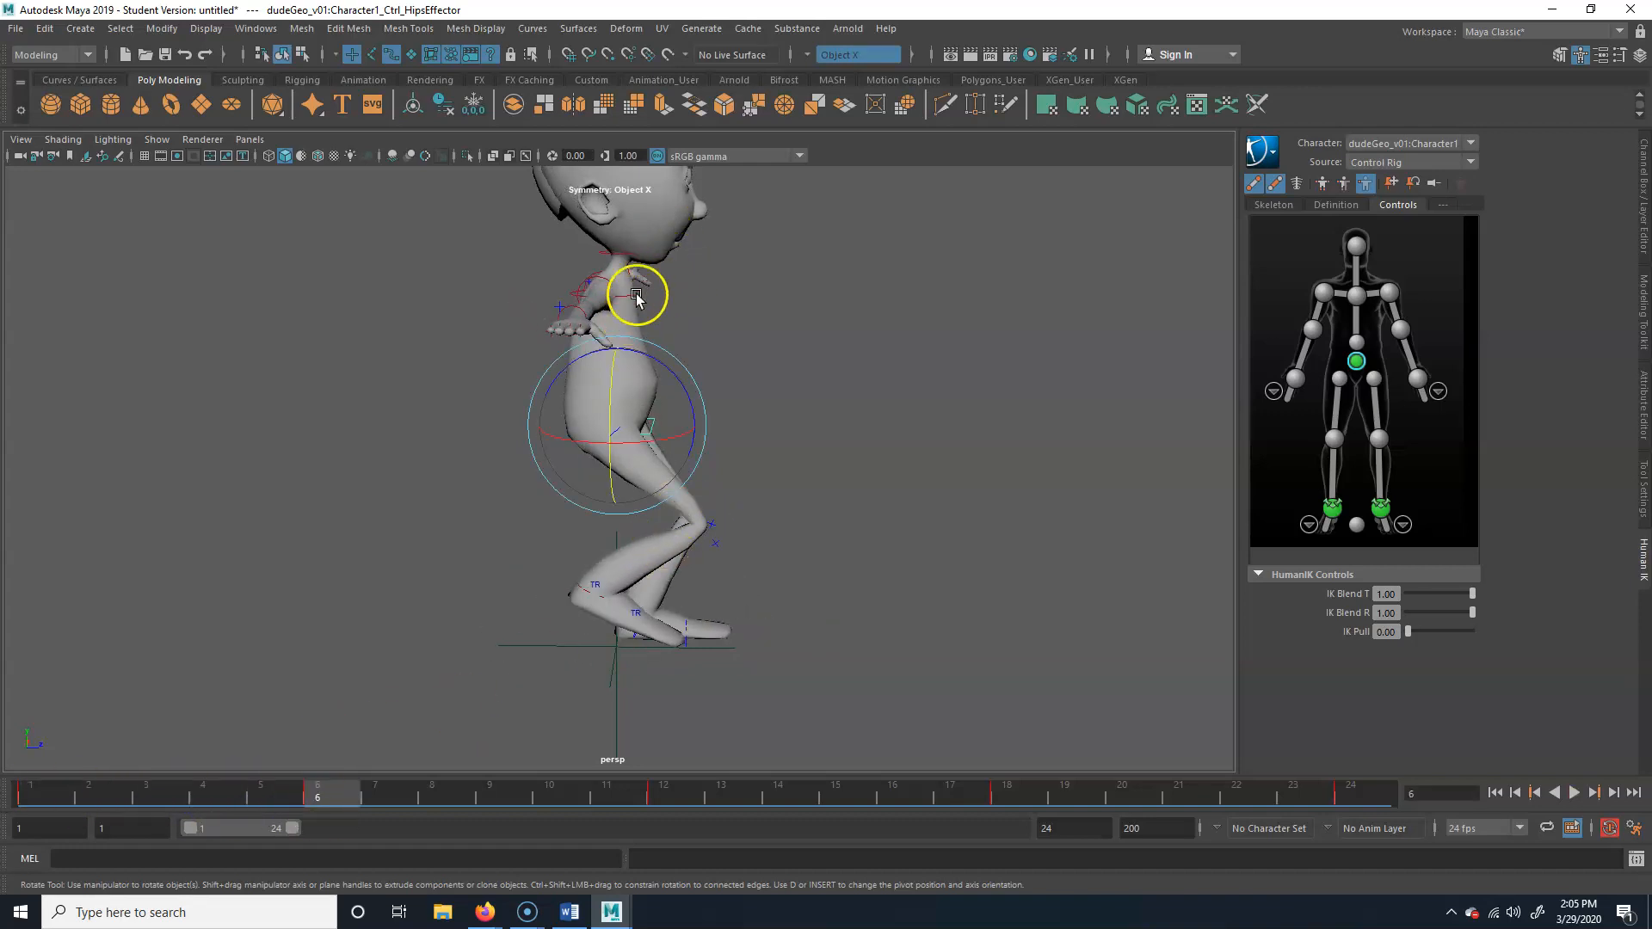
mouse_move(331, 803)
left_mouse_down()
mouse_move(38, 805)
mouse_move(332, 797)
left_mouse_up()
left_click(1009, 792)
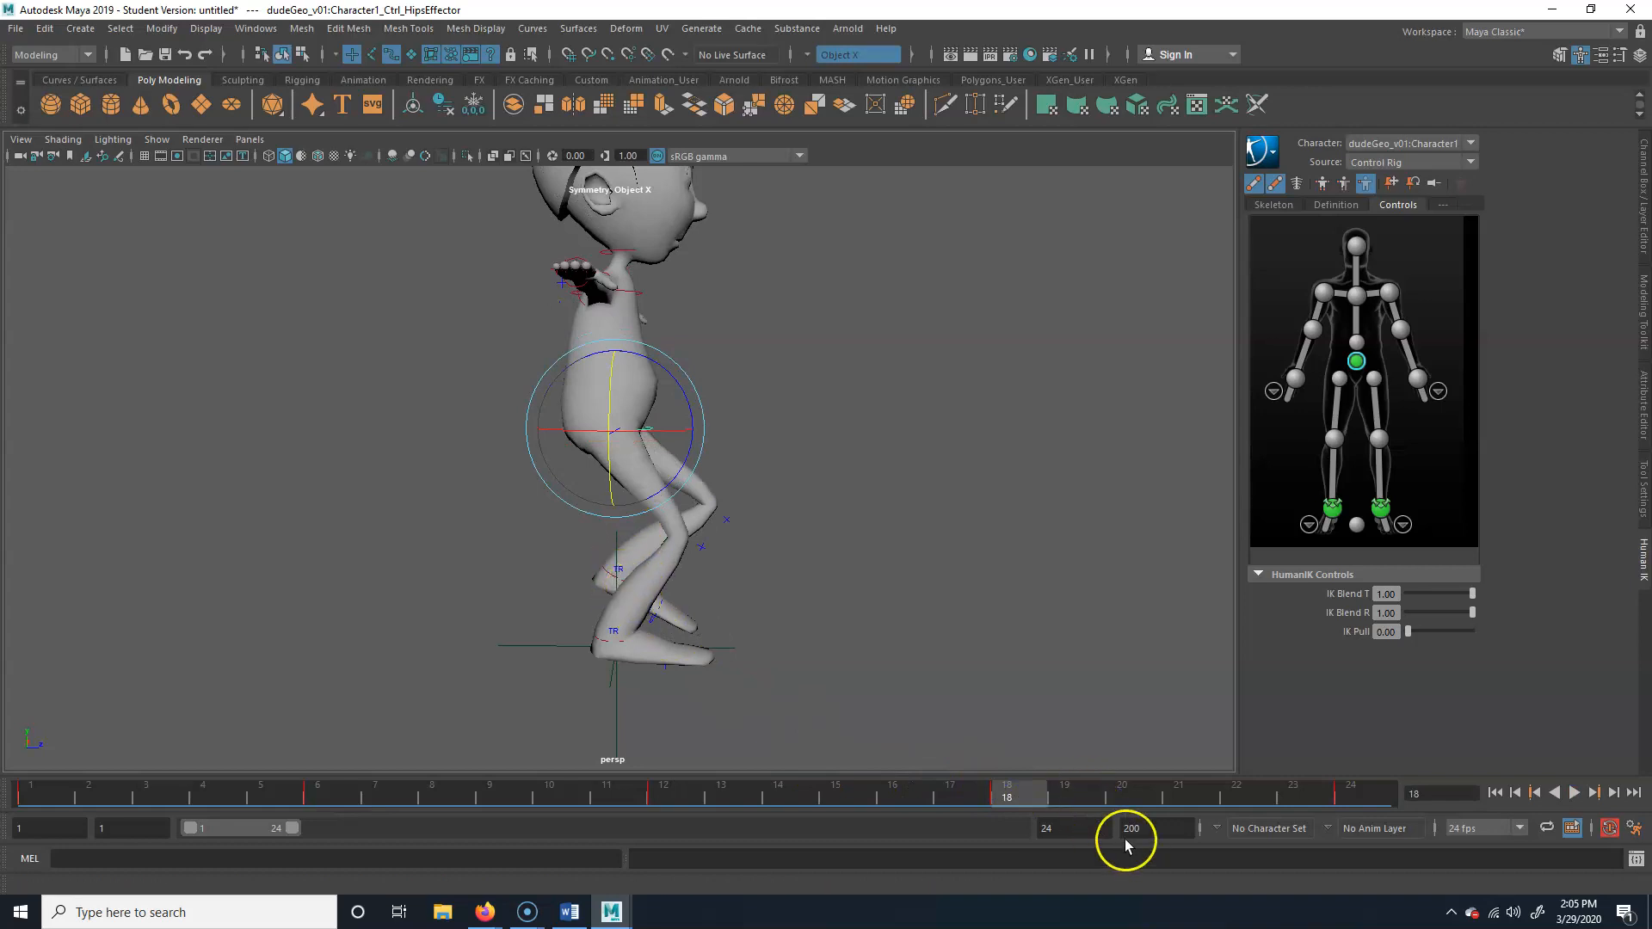
left_click(1566, 791)
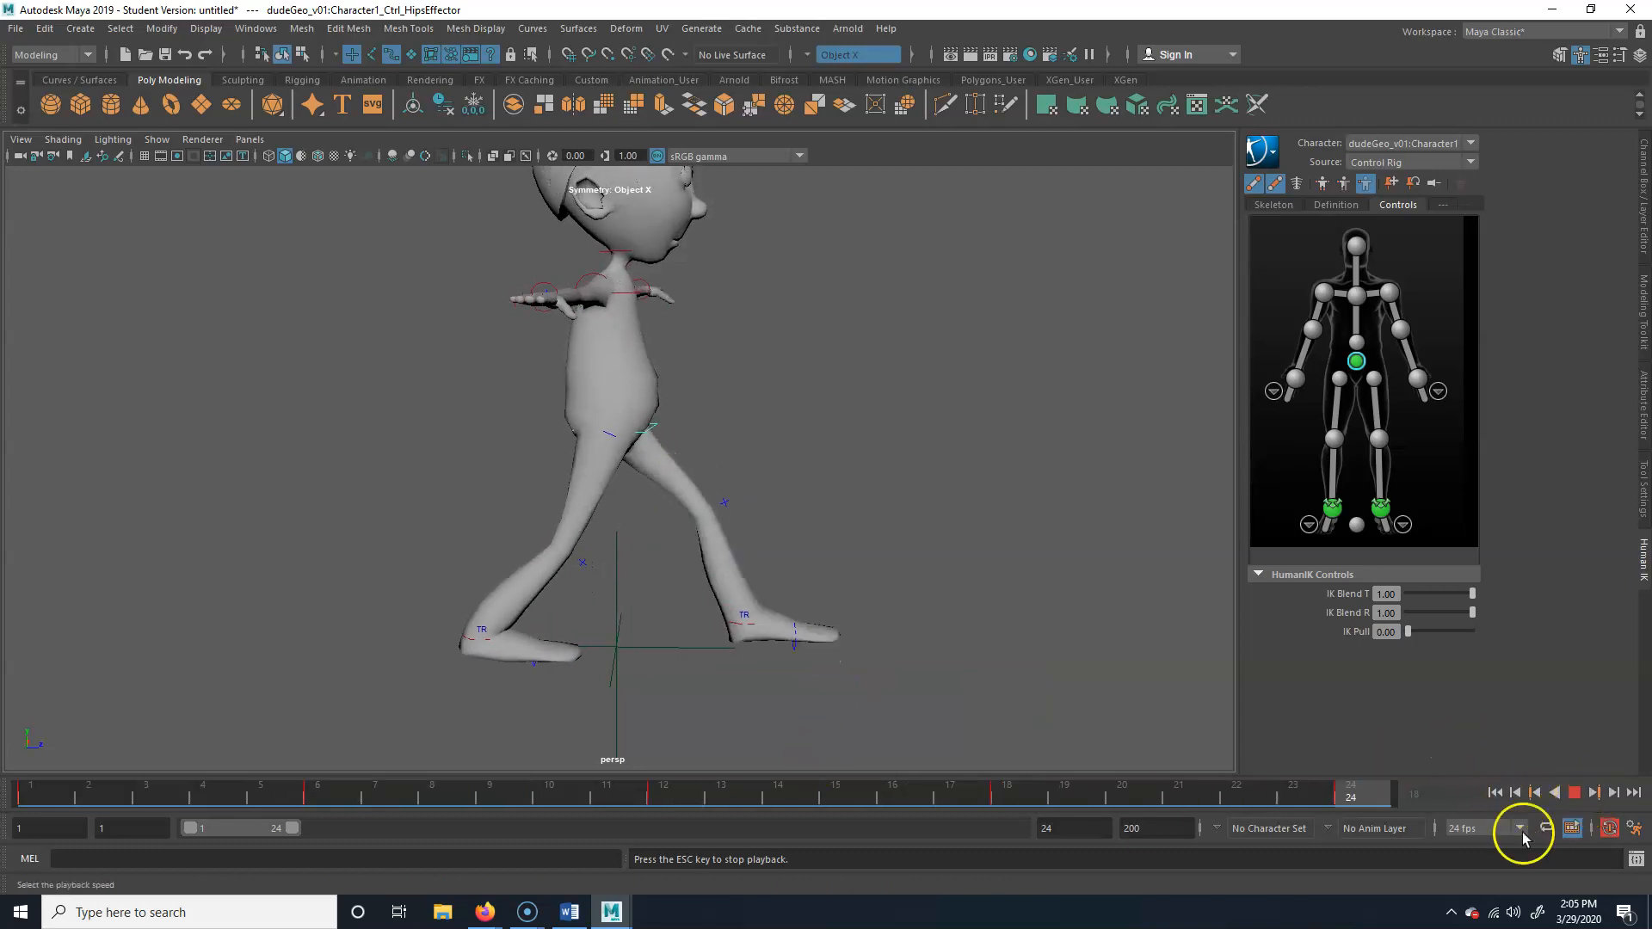
left_click(1571, 793)
Compare the contact poses at frames 1, 12 and 24 with the passing pose at frame 6
left_click_drag(654, 793, 62, 833)
left_click(1433, 715)
left_click(645, 799)
left_click(1351, 790)
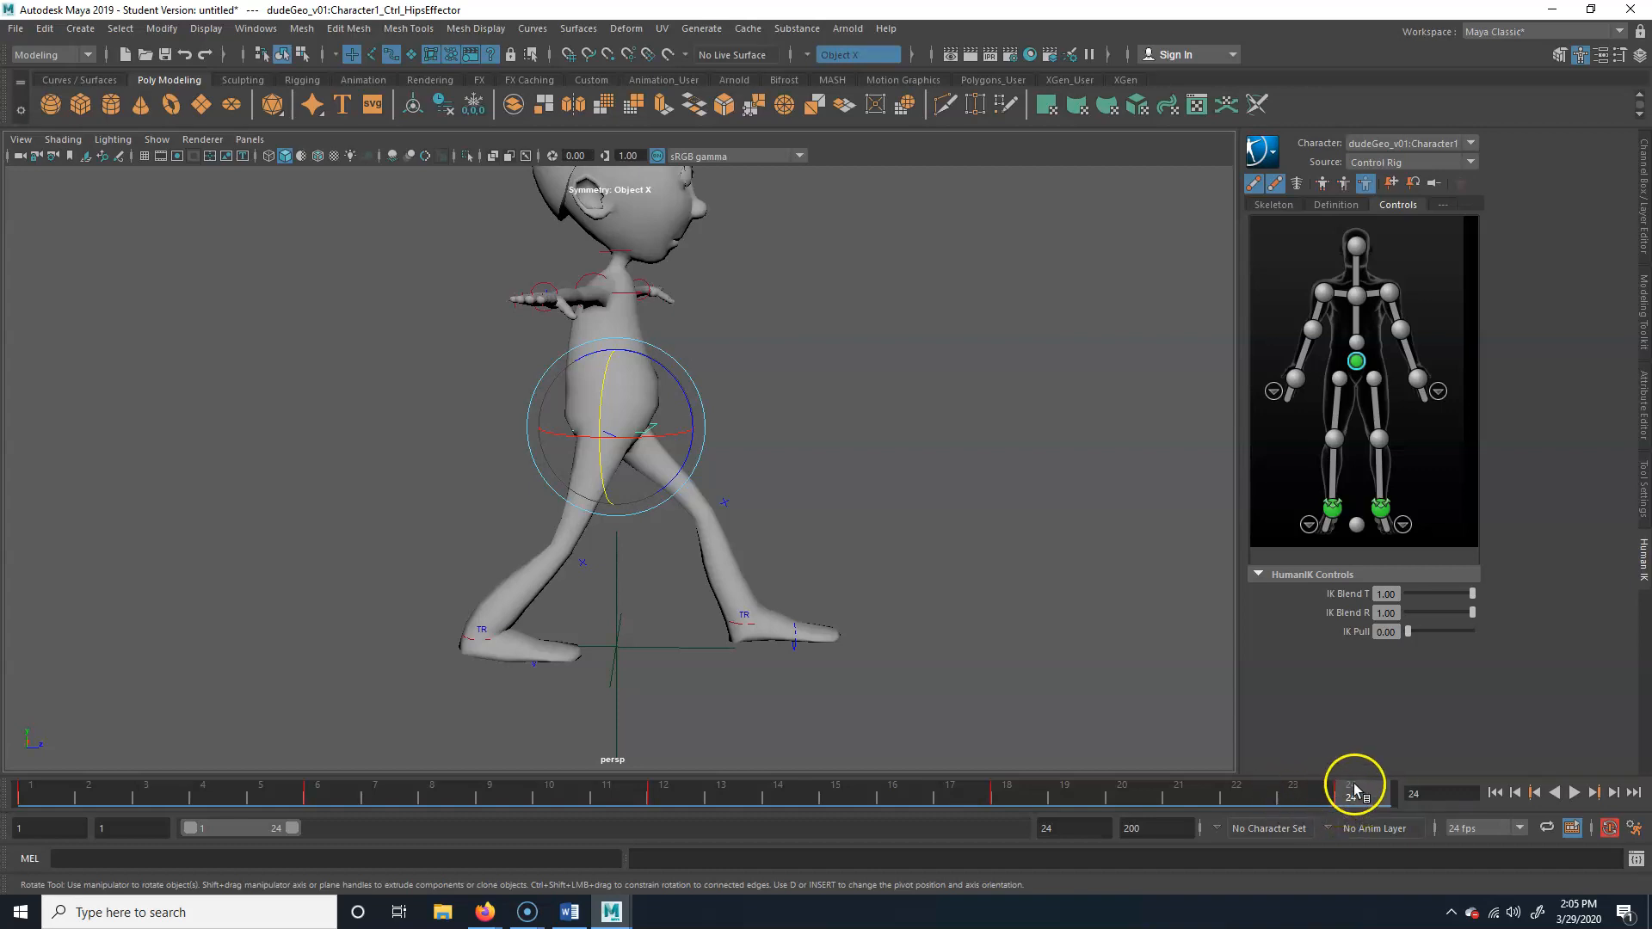
key("alt+v")
left_click(322, 798)
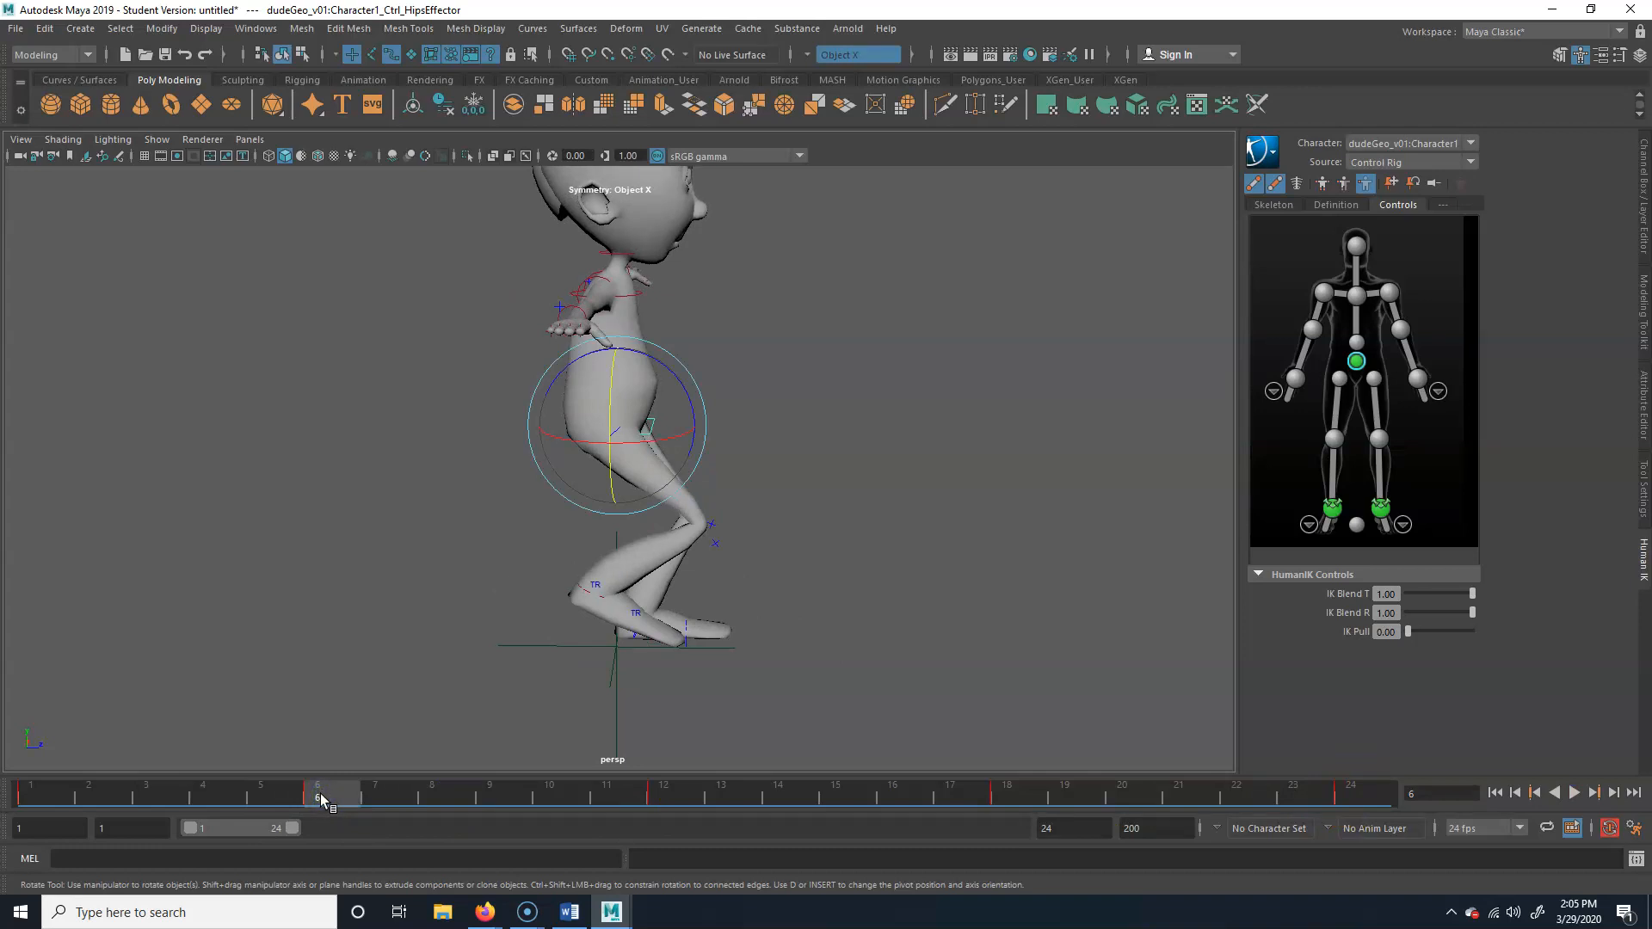
Review the keyed hip poses at frames 1, 12, 24, 6 and 18 once more
left_click_drag(333, 799, 35, 793)
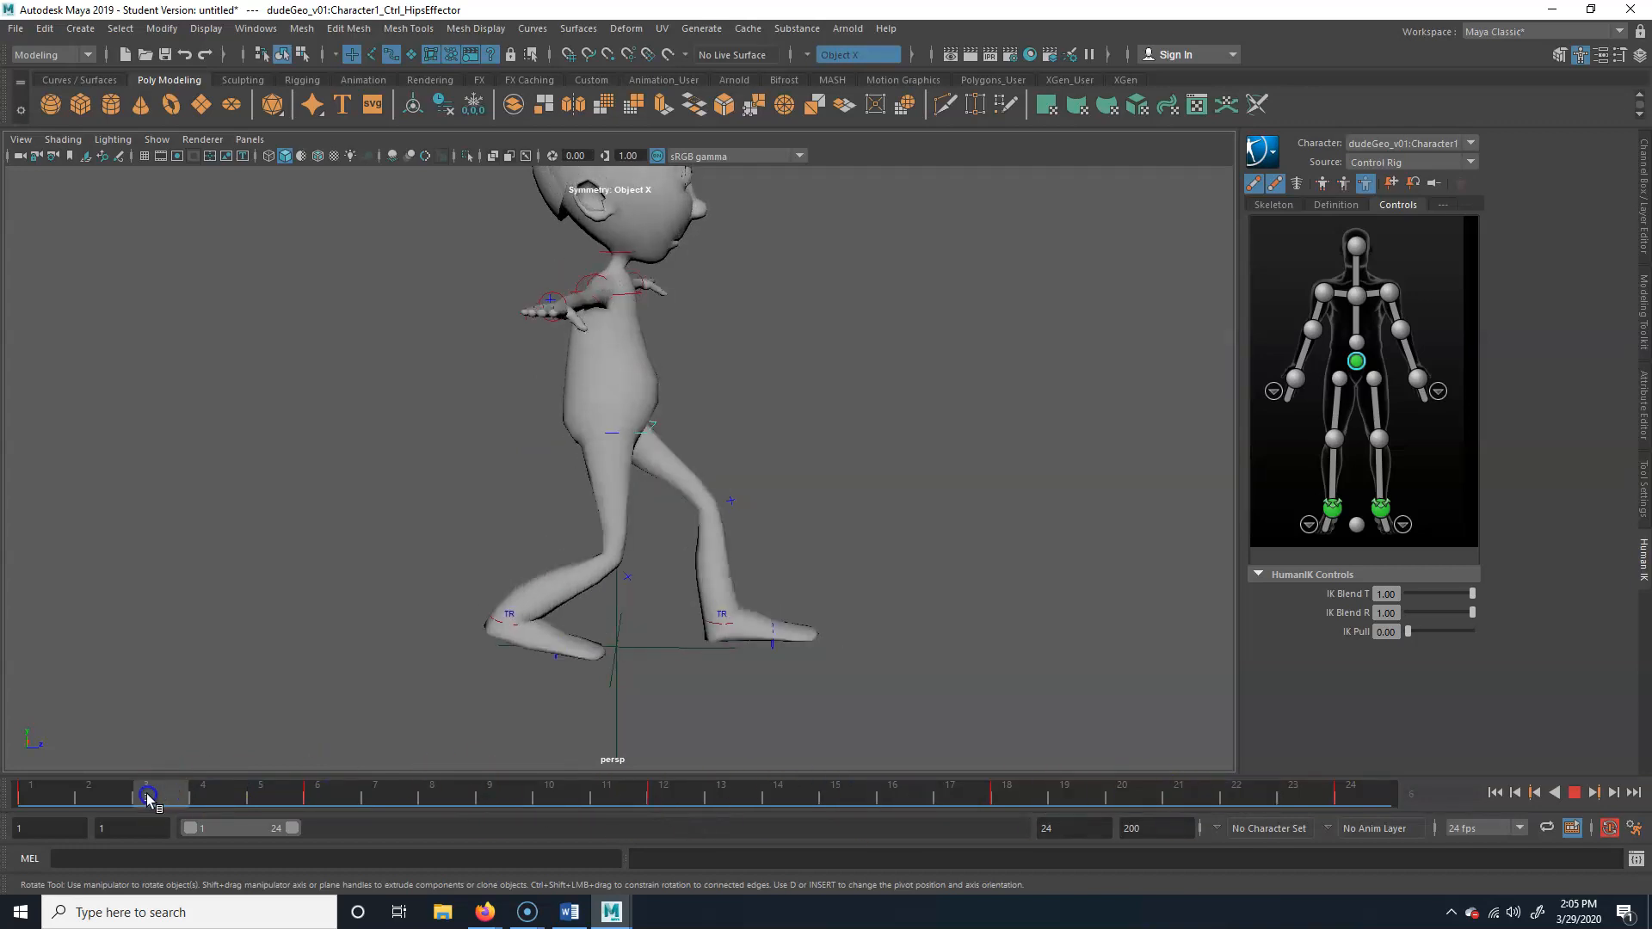
left_click(863, 332)
left_click(655, 425)
left_click(829, 401)
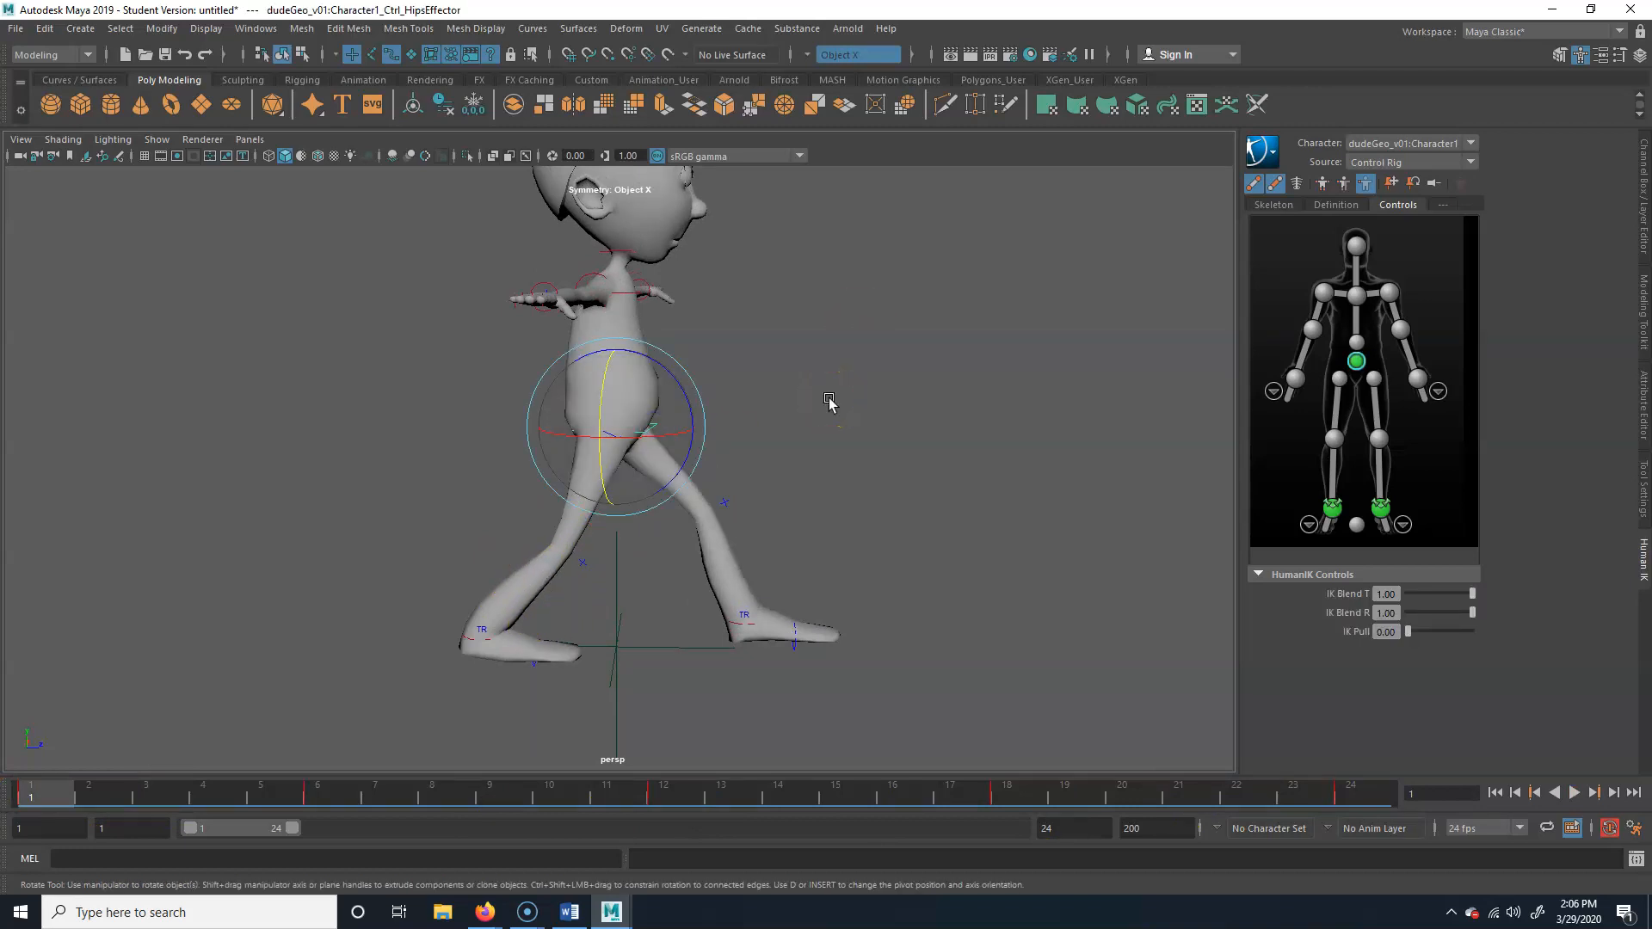
left_click(660, 802)
left_click(1353, 796)
left_click(330, 796)
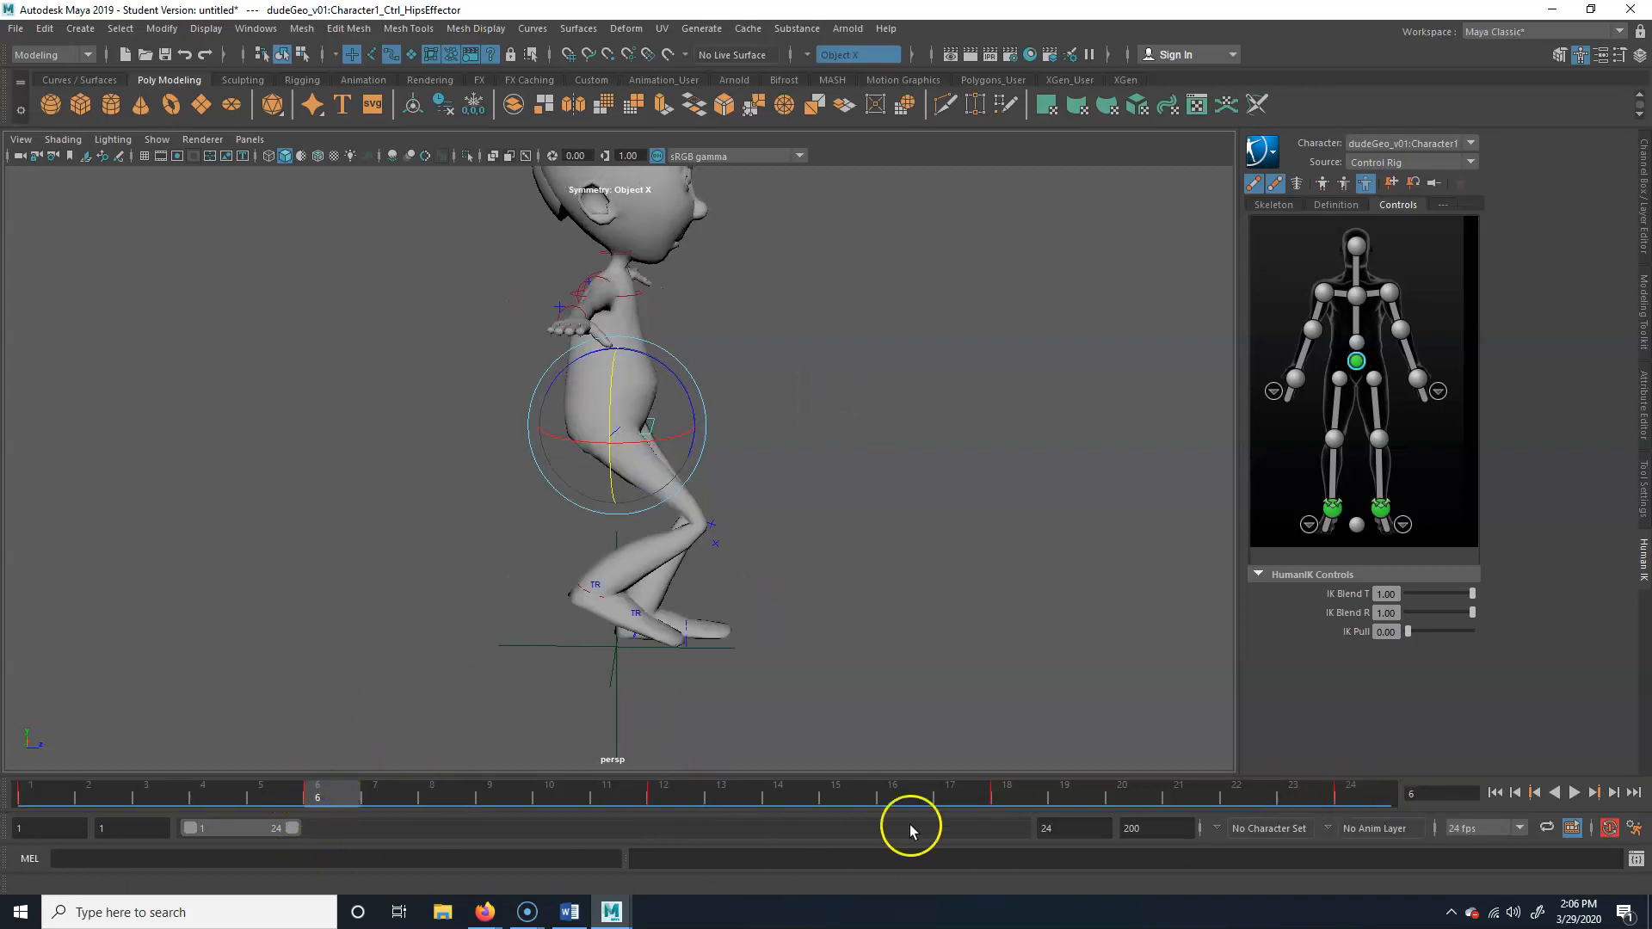
left_click(1009, 787)
At frame 3, lower the hips effector to a vertical position of about 1.78 cm and key it
left_click_drag(59, 792, 10, 805)
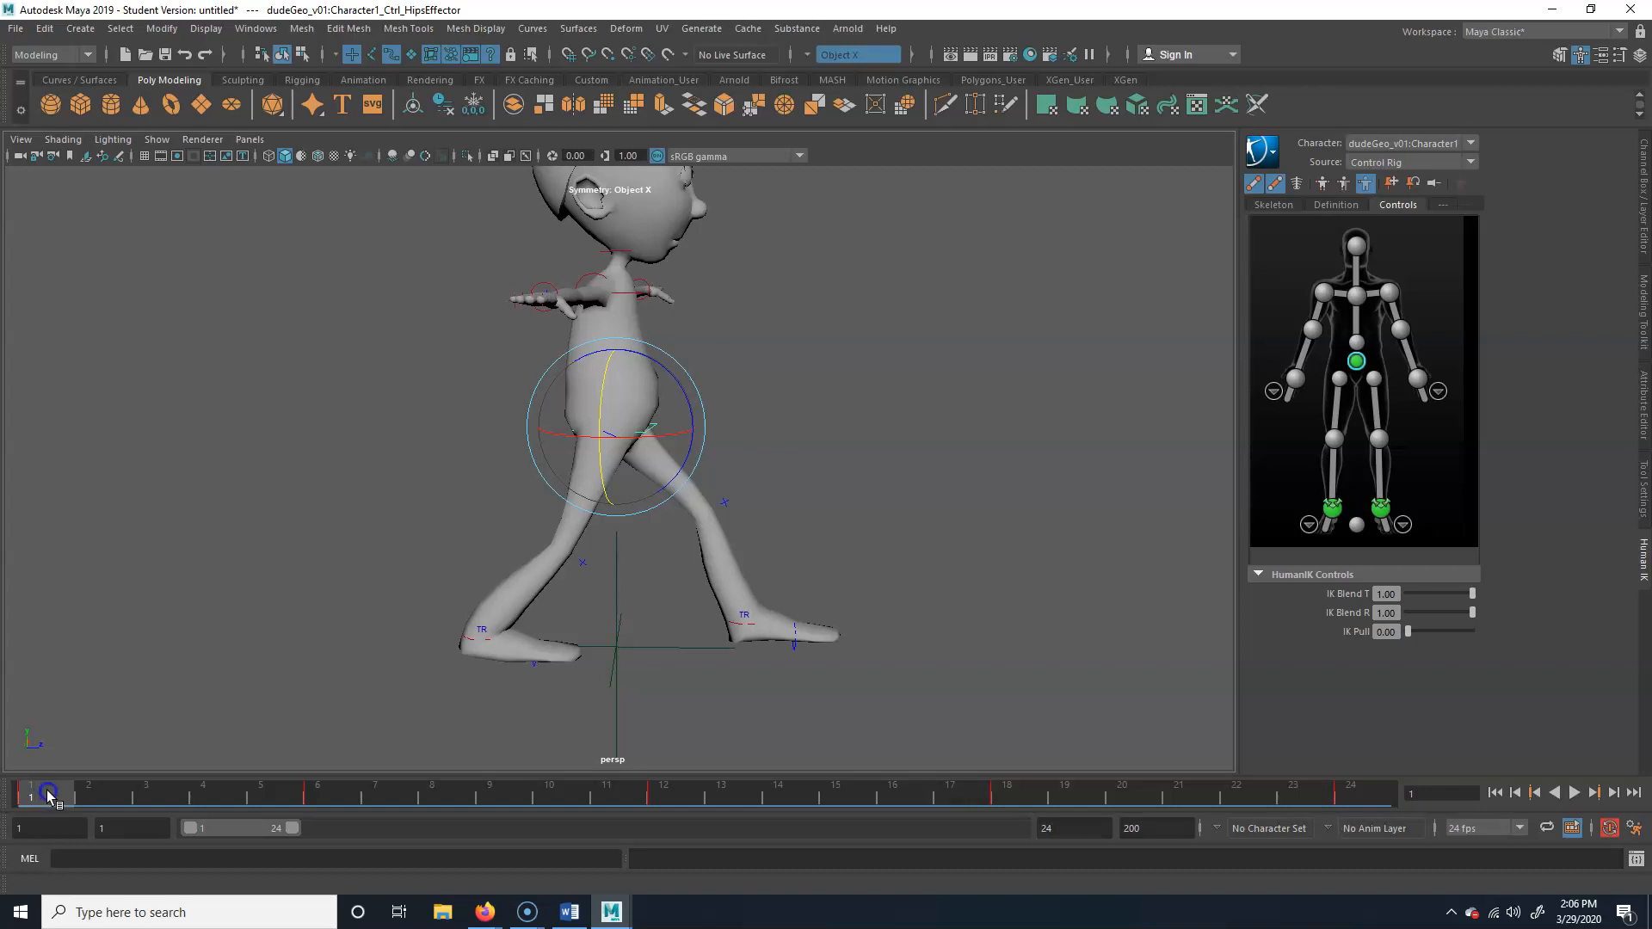
left_click_drag(54, 792, 176, 792)
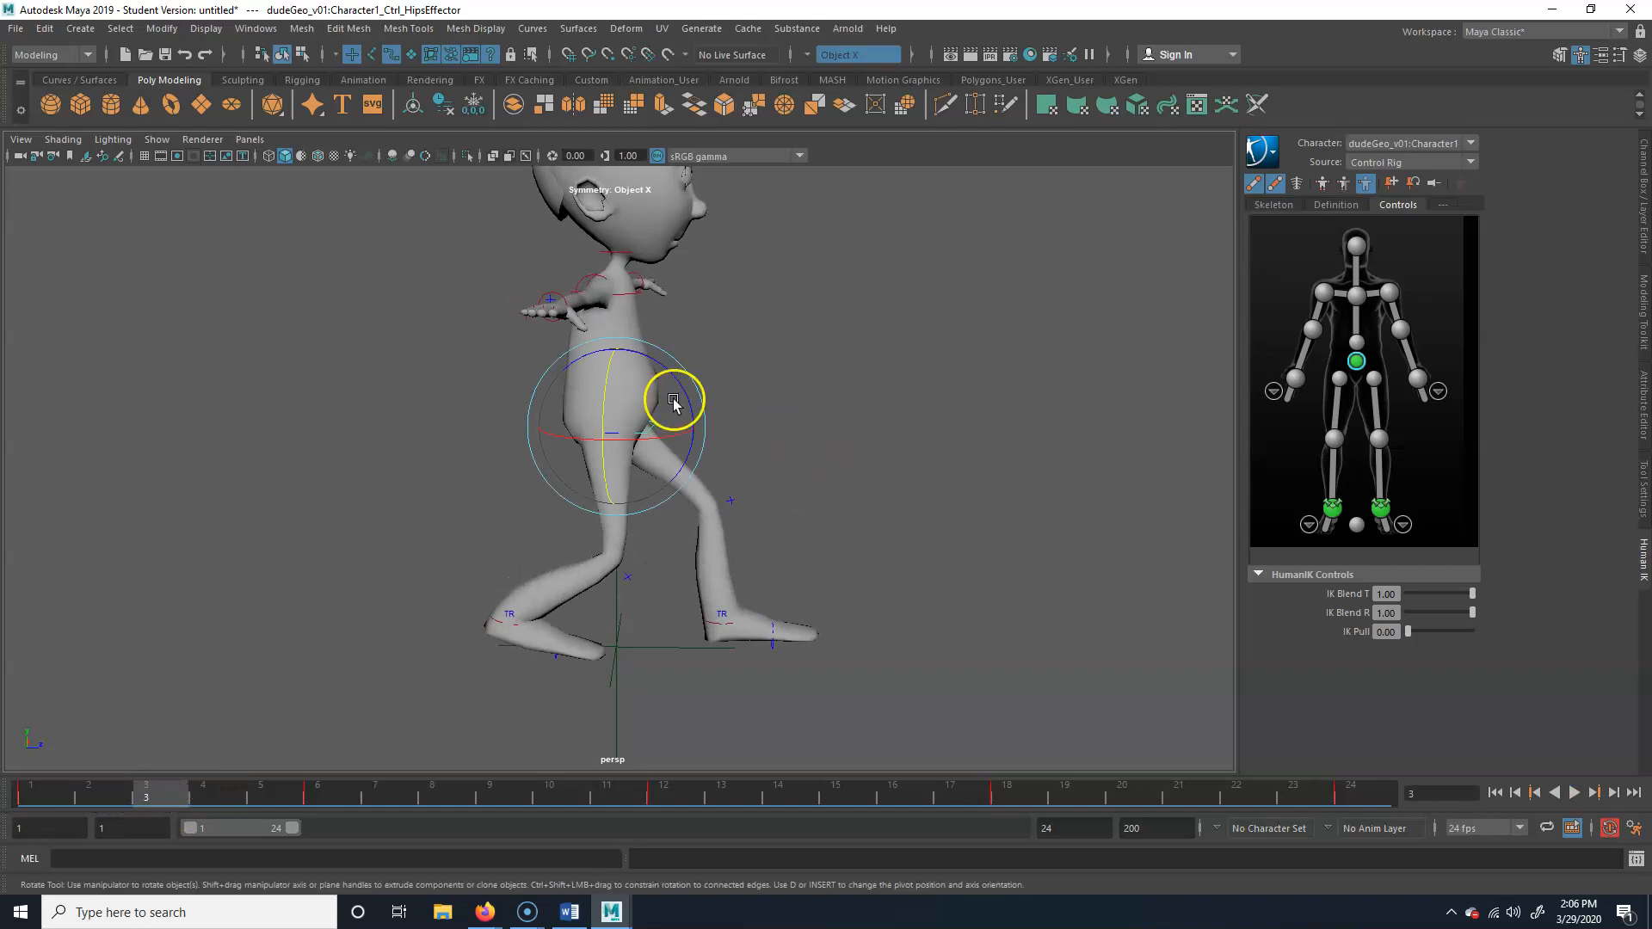
key("w")
left_click_drag(618, 346, 612, 370)
left_click(175, 802)
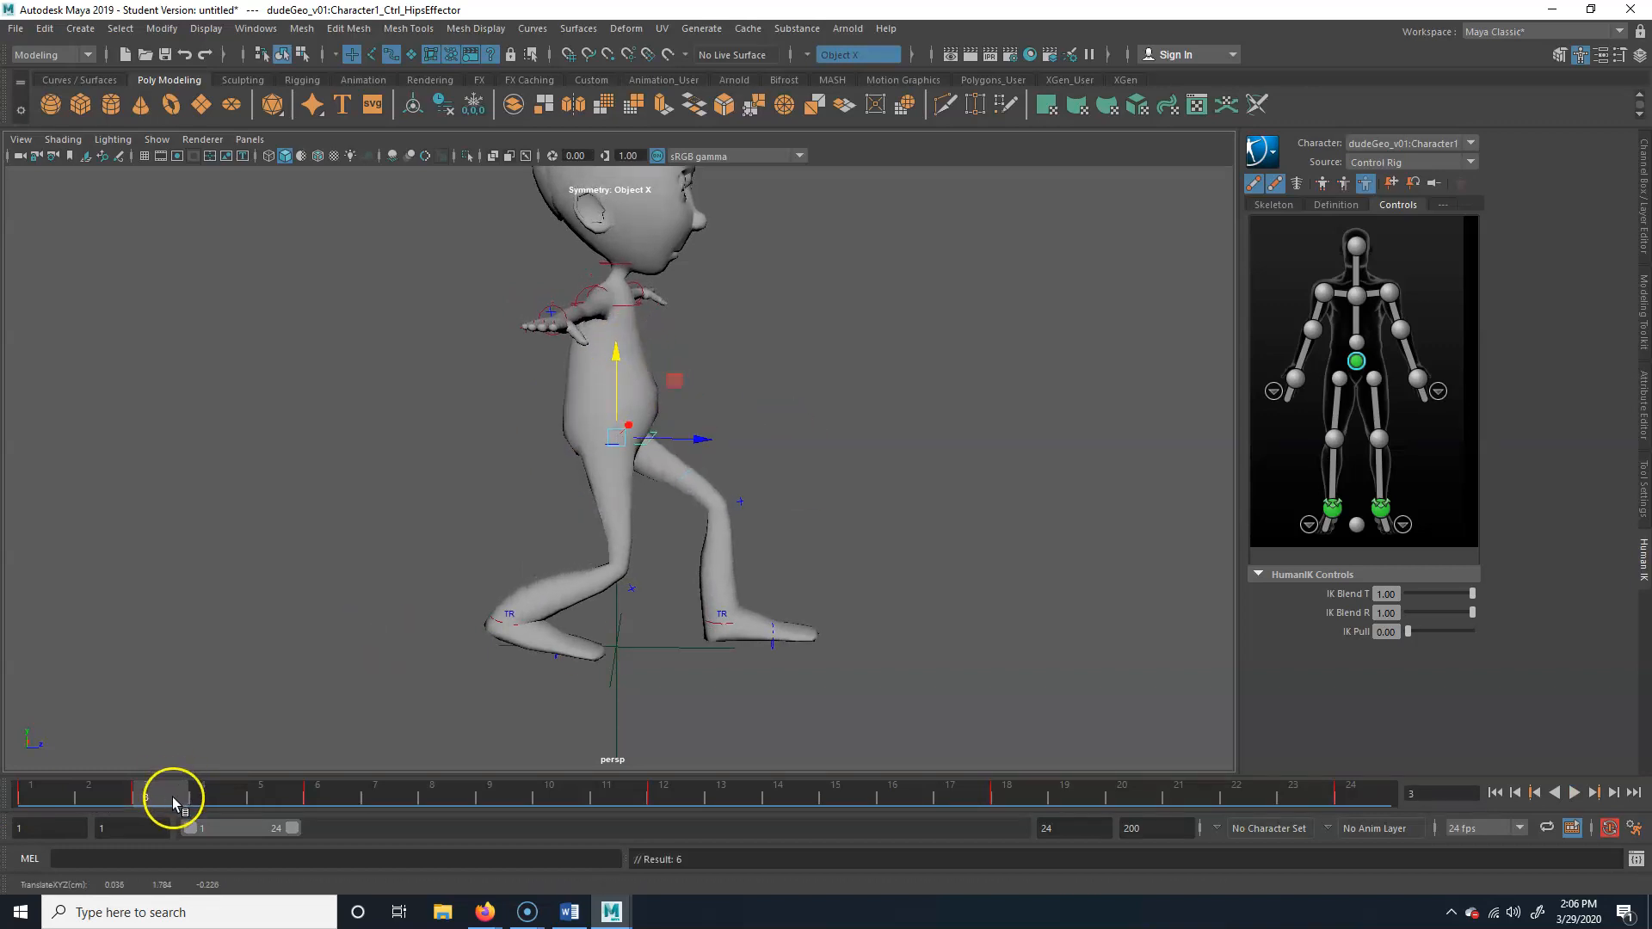
key("alt+v")
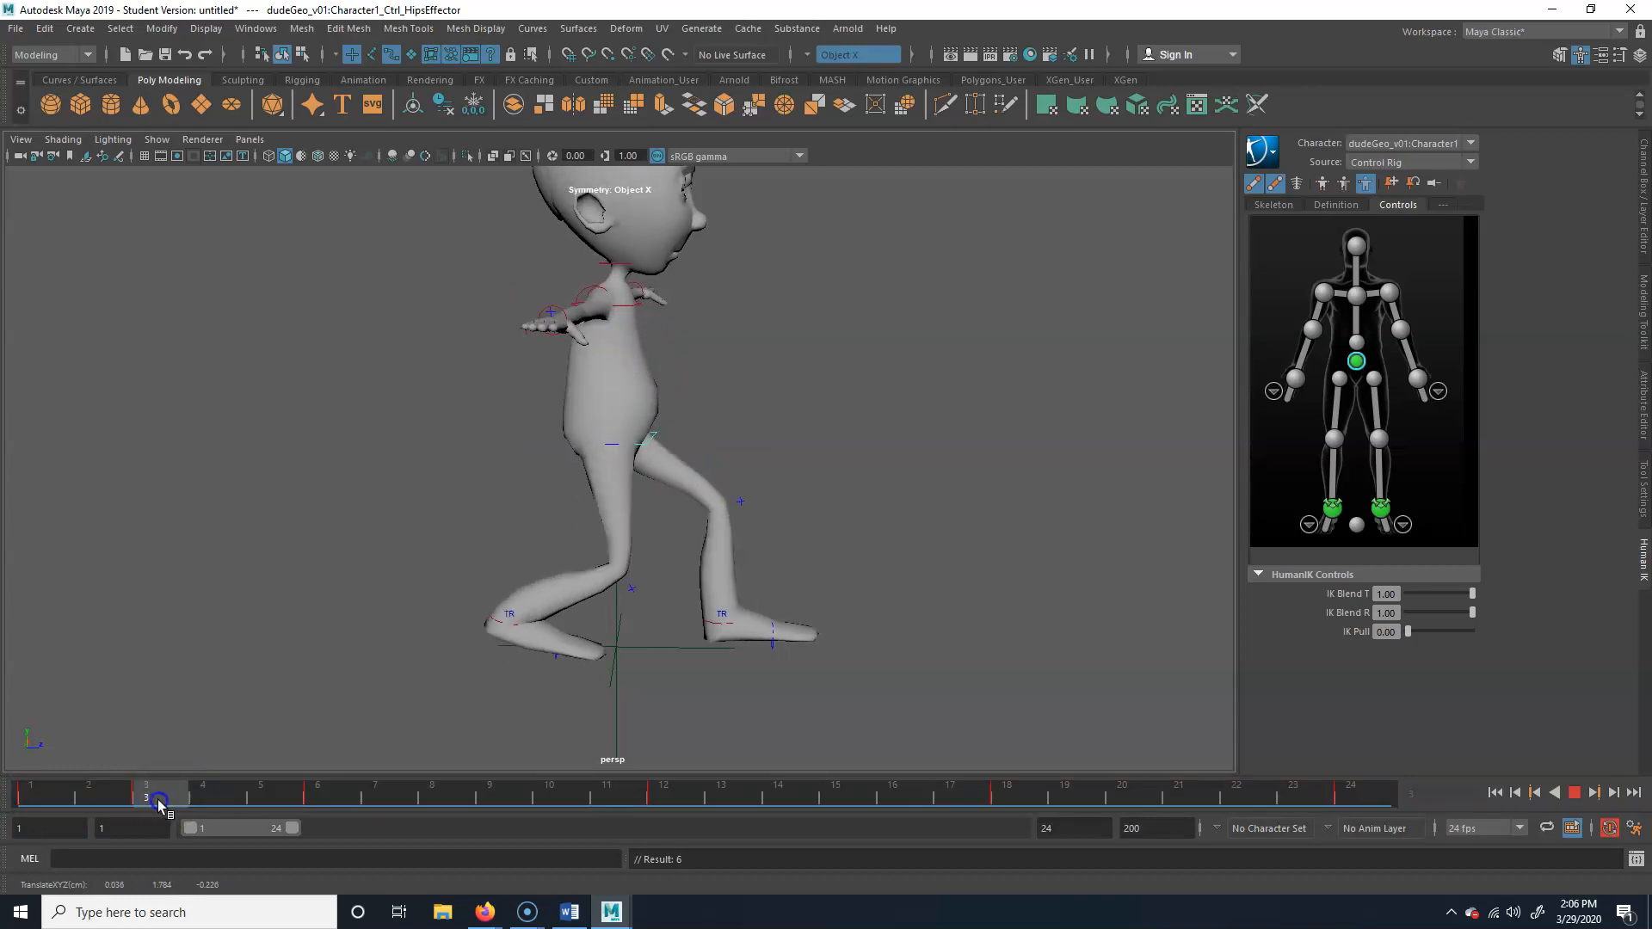
At frame 9, raise the hips effector slightly and key it
left_click_drag(158, 800, 517, 788)
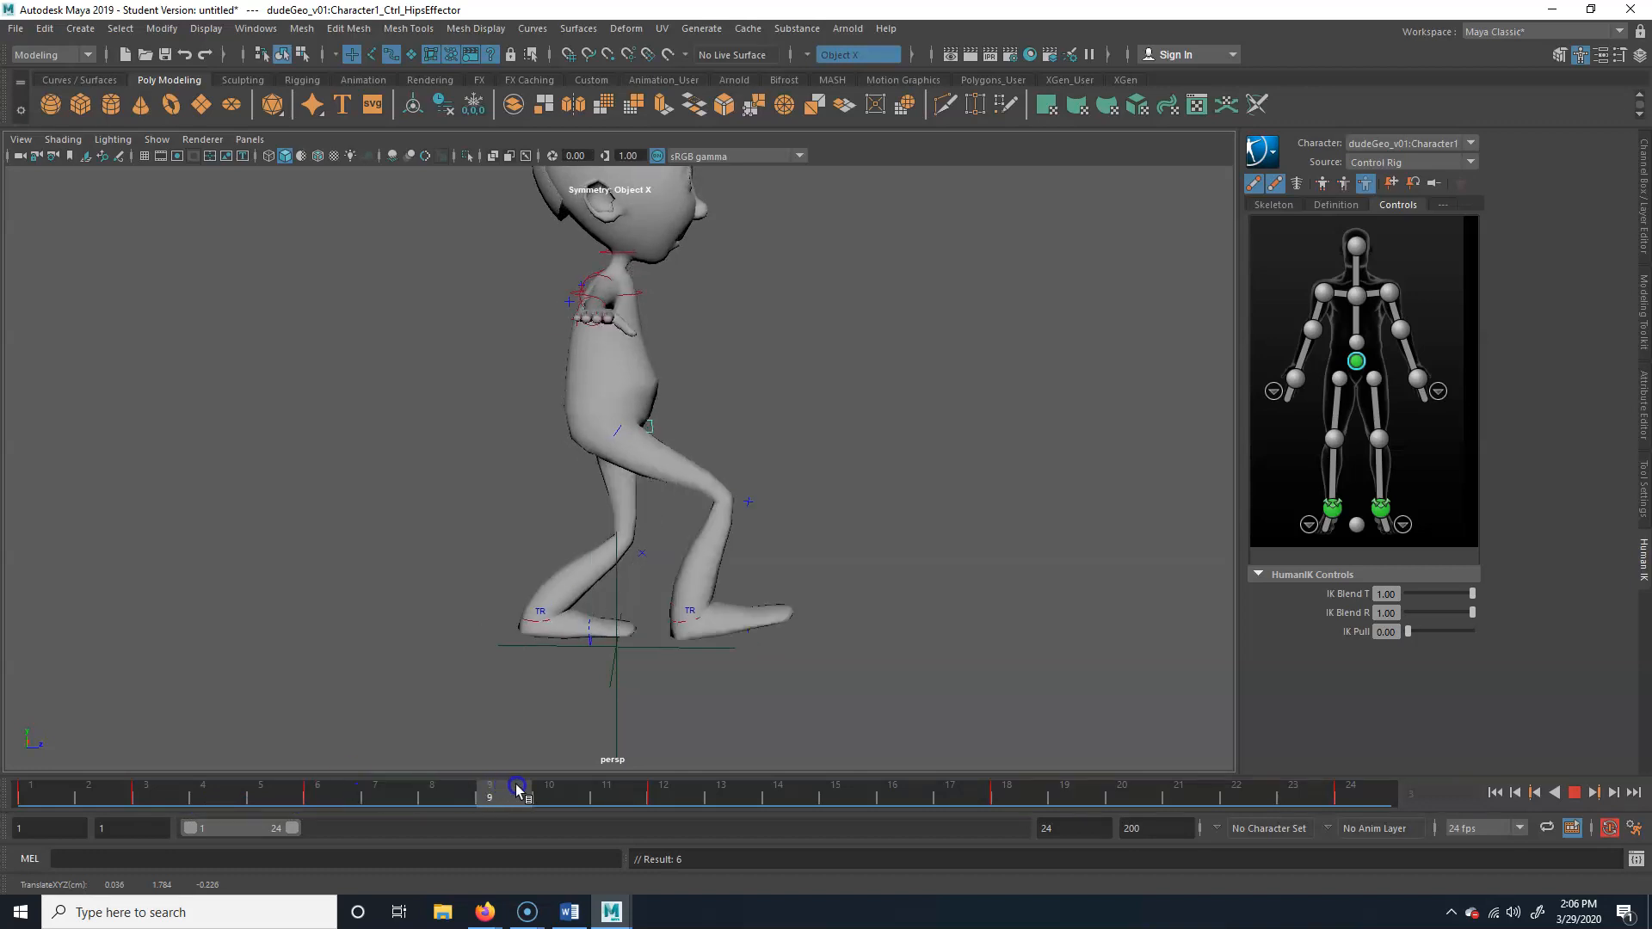
left_click_drag(609, 344, 610, 323)
key("s")
Lower the hips effector to about 1.77 cm at frame 14 and raise it to about 2.04 cm at frame 21, keying both
left_click_drag(490, 793, 797, 804)
left_click_drag(612, 344, 616, 355)
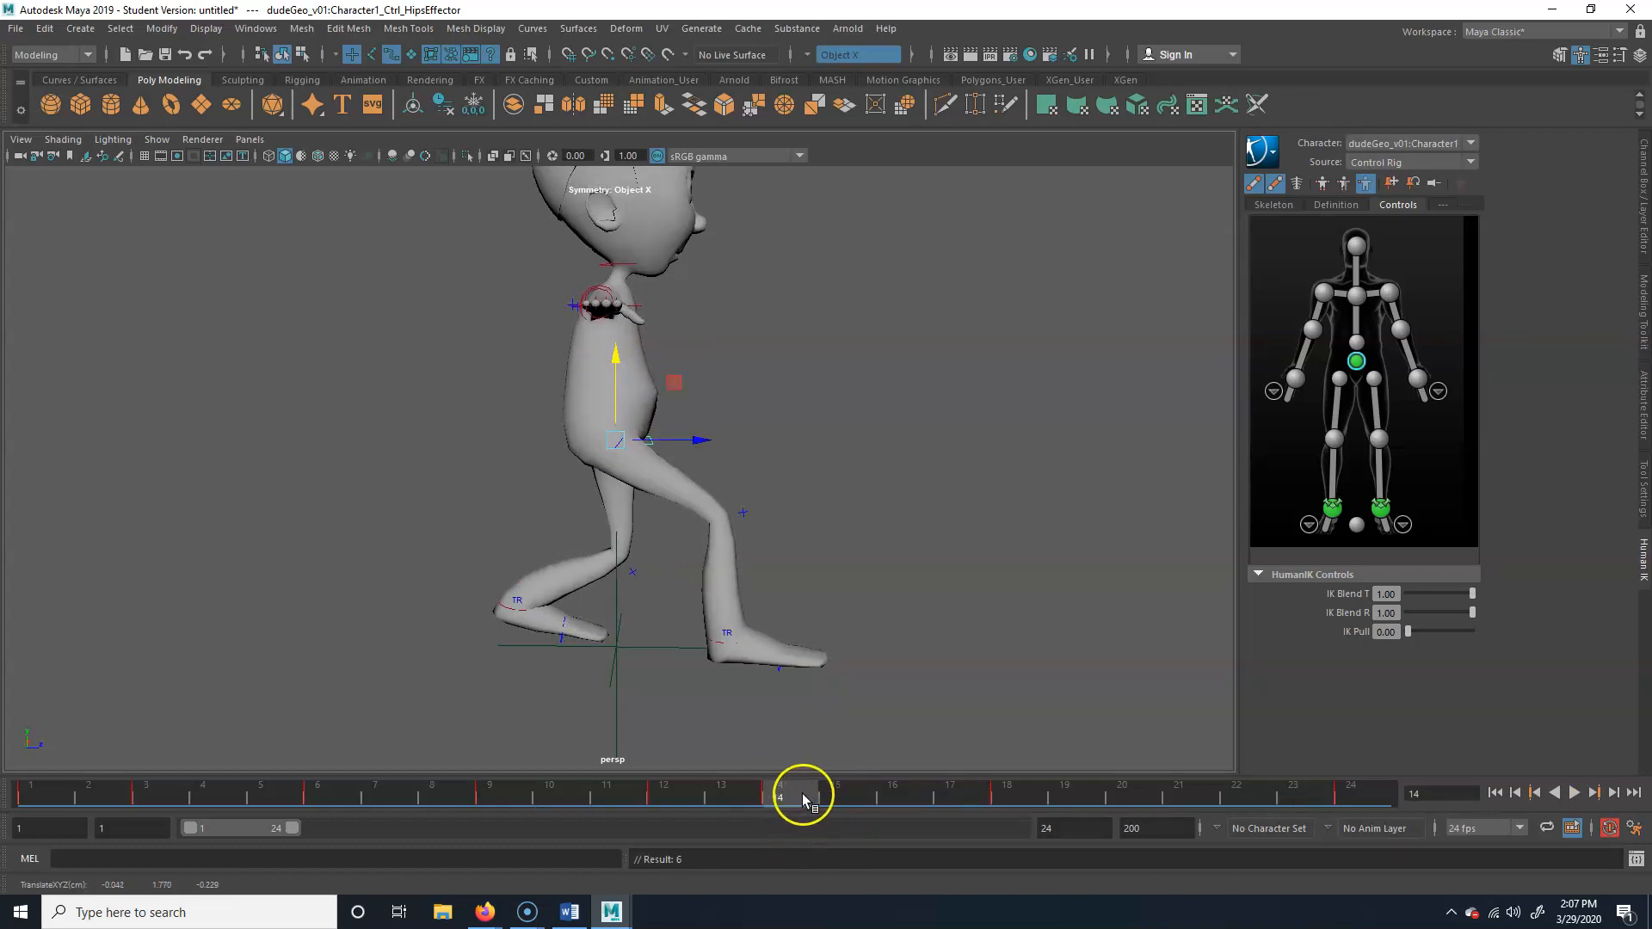
left_click_drag(804, 795, 948, 792)
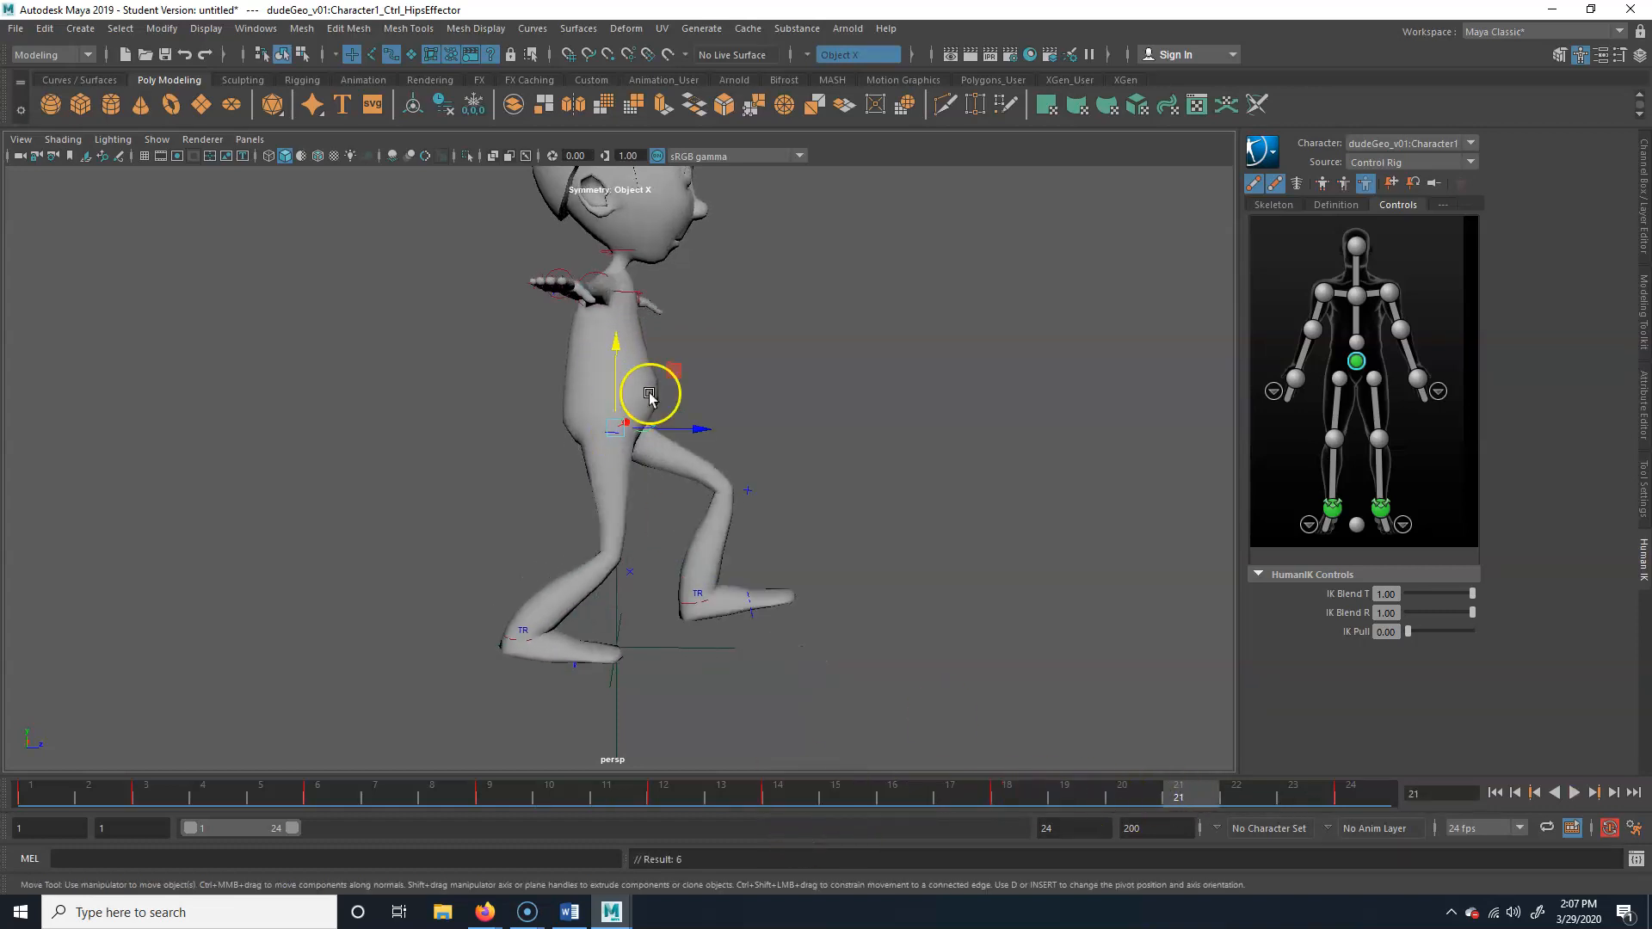
left_click_drag(622, 351, 609, 325)
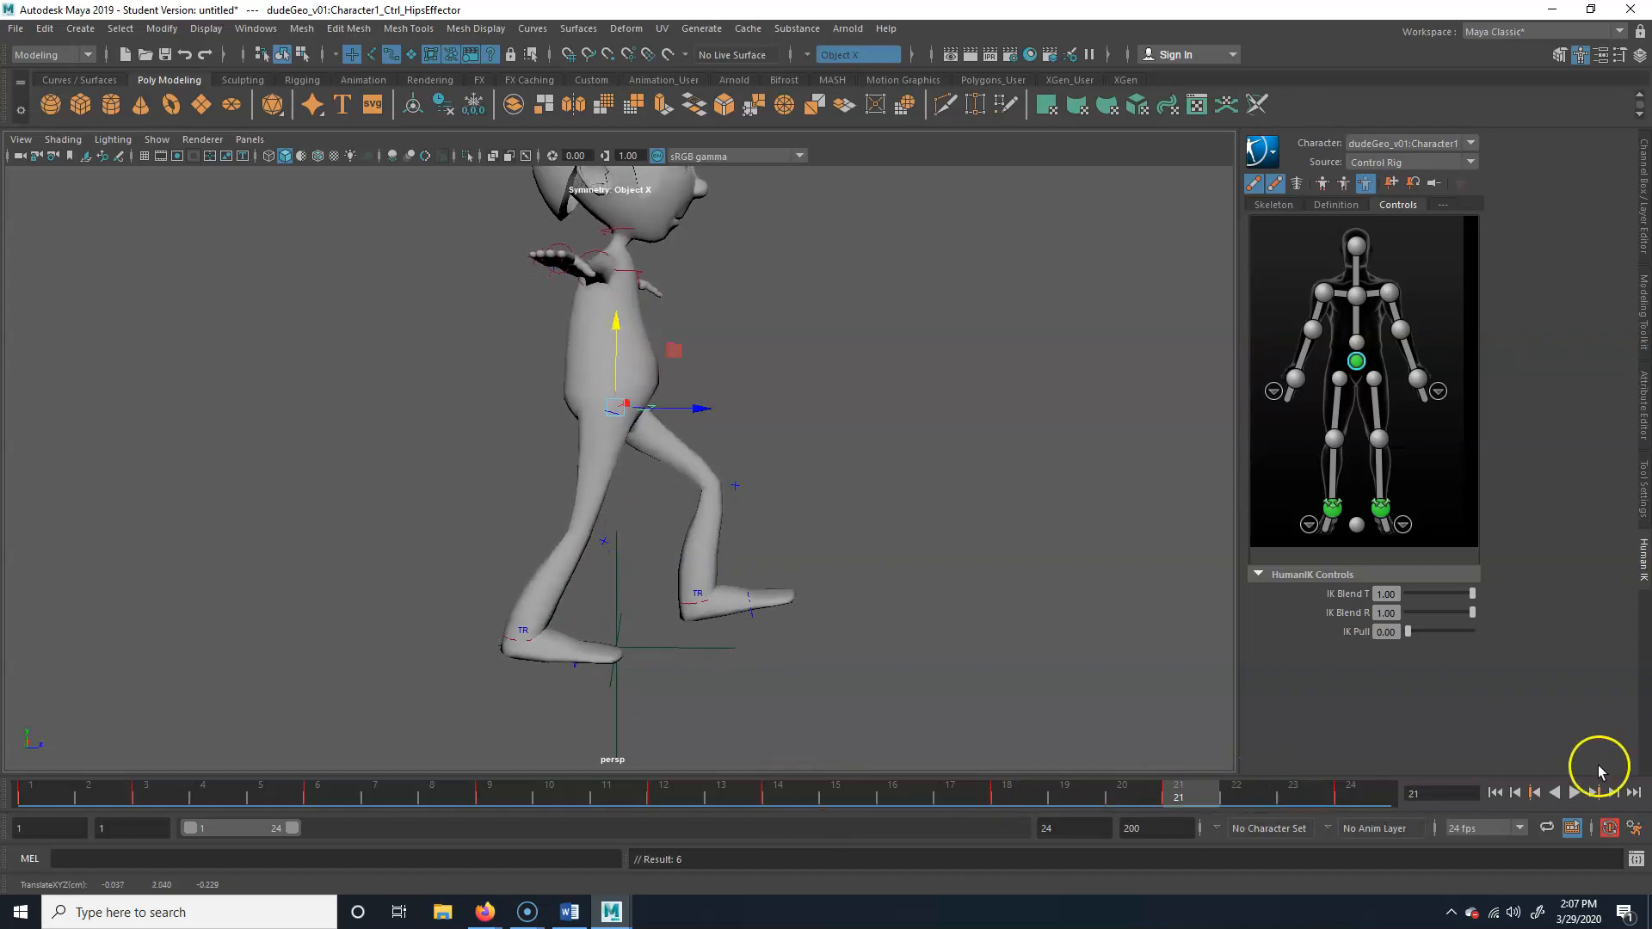
Play back the walk with the up-and-down hip motion, and examine the legs and feet from several angles
left_click(1572, 793)
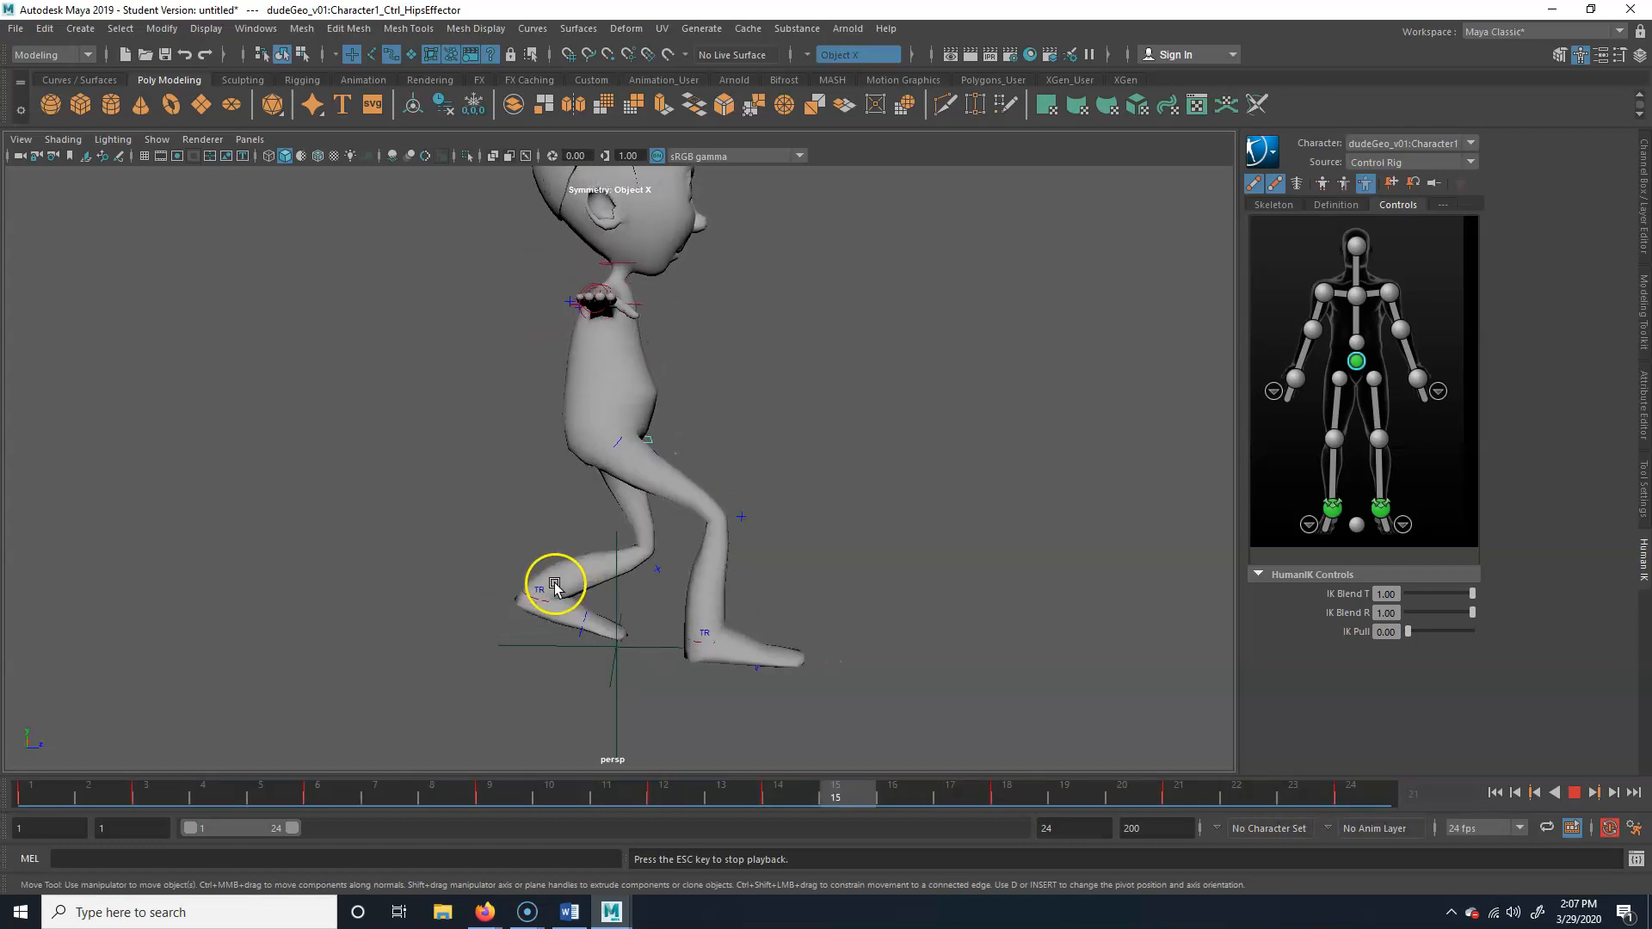
right_click_drag(553, 582, 816, 560, "alt")
middle_click_drag(816, 561, 804, 530, "alt")
left_click_drag(804, 531, 686, 560, "alt")
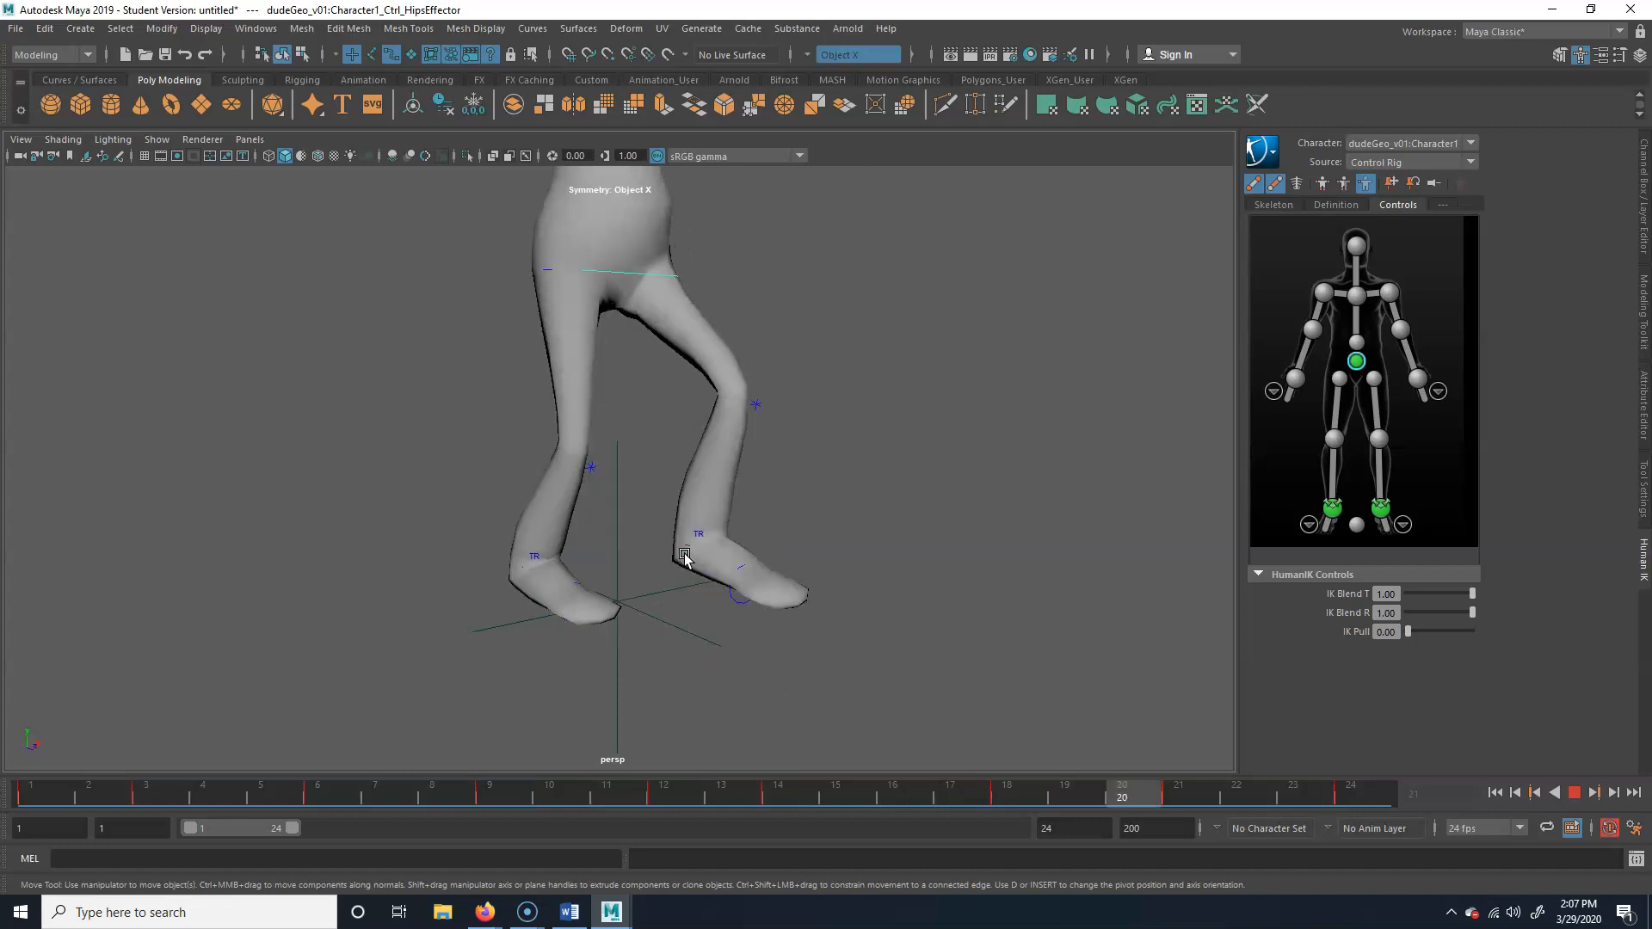
left_click(1575, 796)
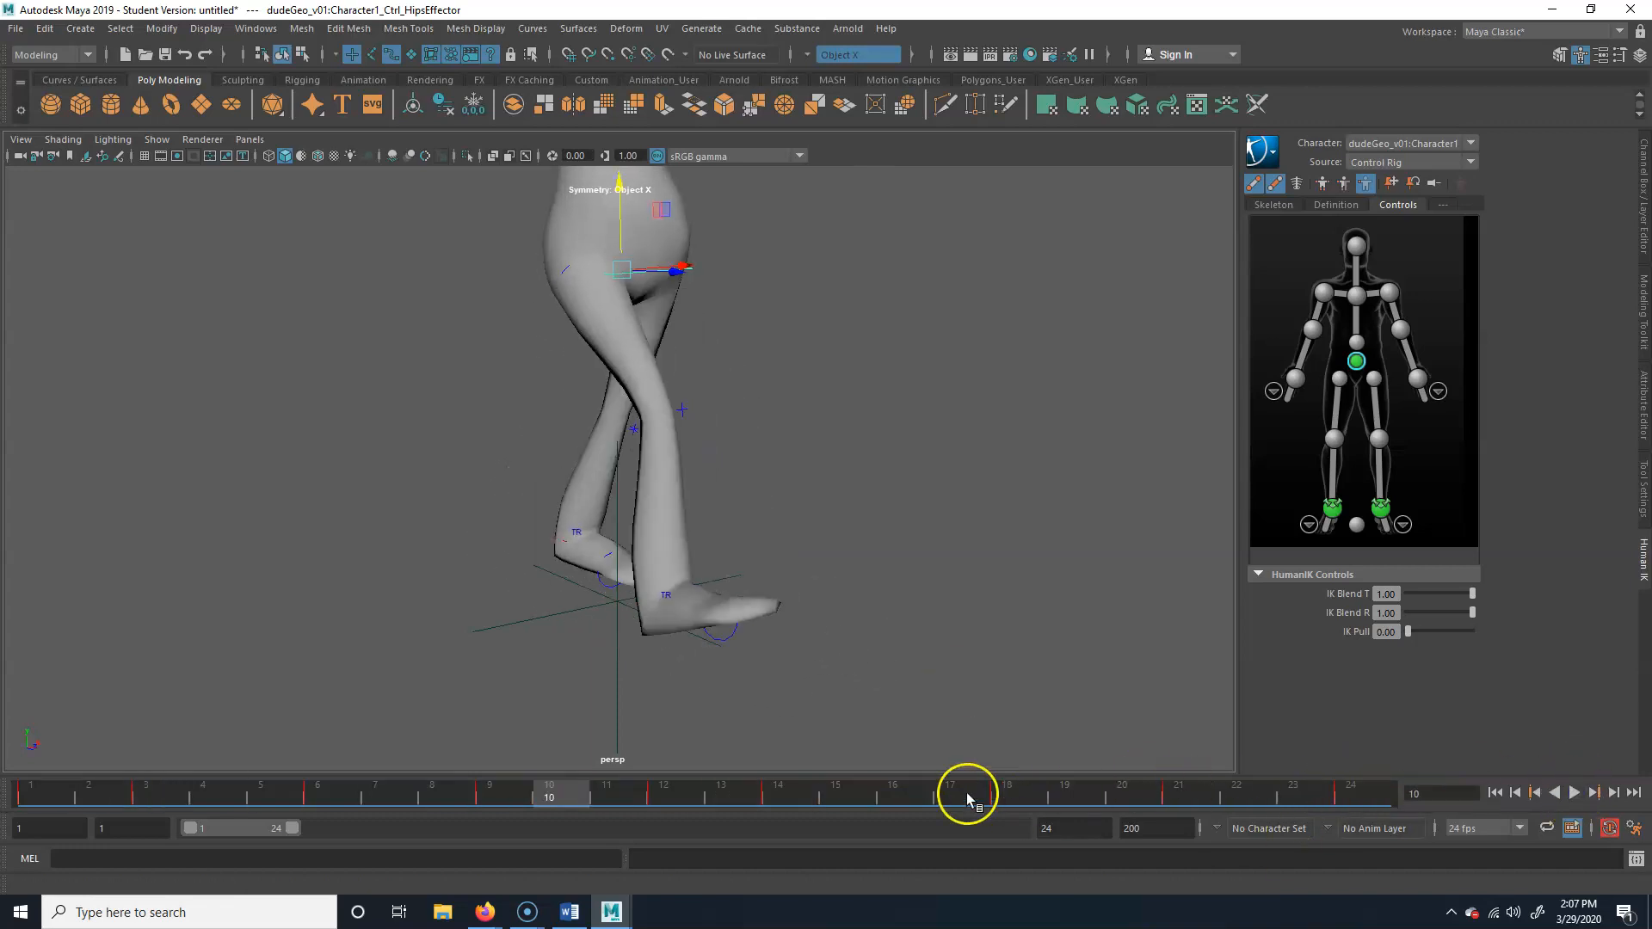
Try to widen the stance at frame 8 by moving the left ankle effector outward
left_click_drag(609, 786, 39, 788)
left_click_drag(464, 631, 575, 600, "alt")
right_click_drag(574, 600, 701, 409, "alt")
left_click_drag(78, 790, 420, 831)
left_click_drag(870, 546, 766, 544, "alt")
left_click(730, 516)
left_click(720, 515)
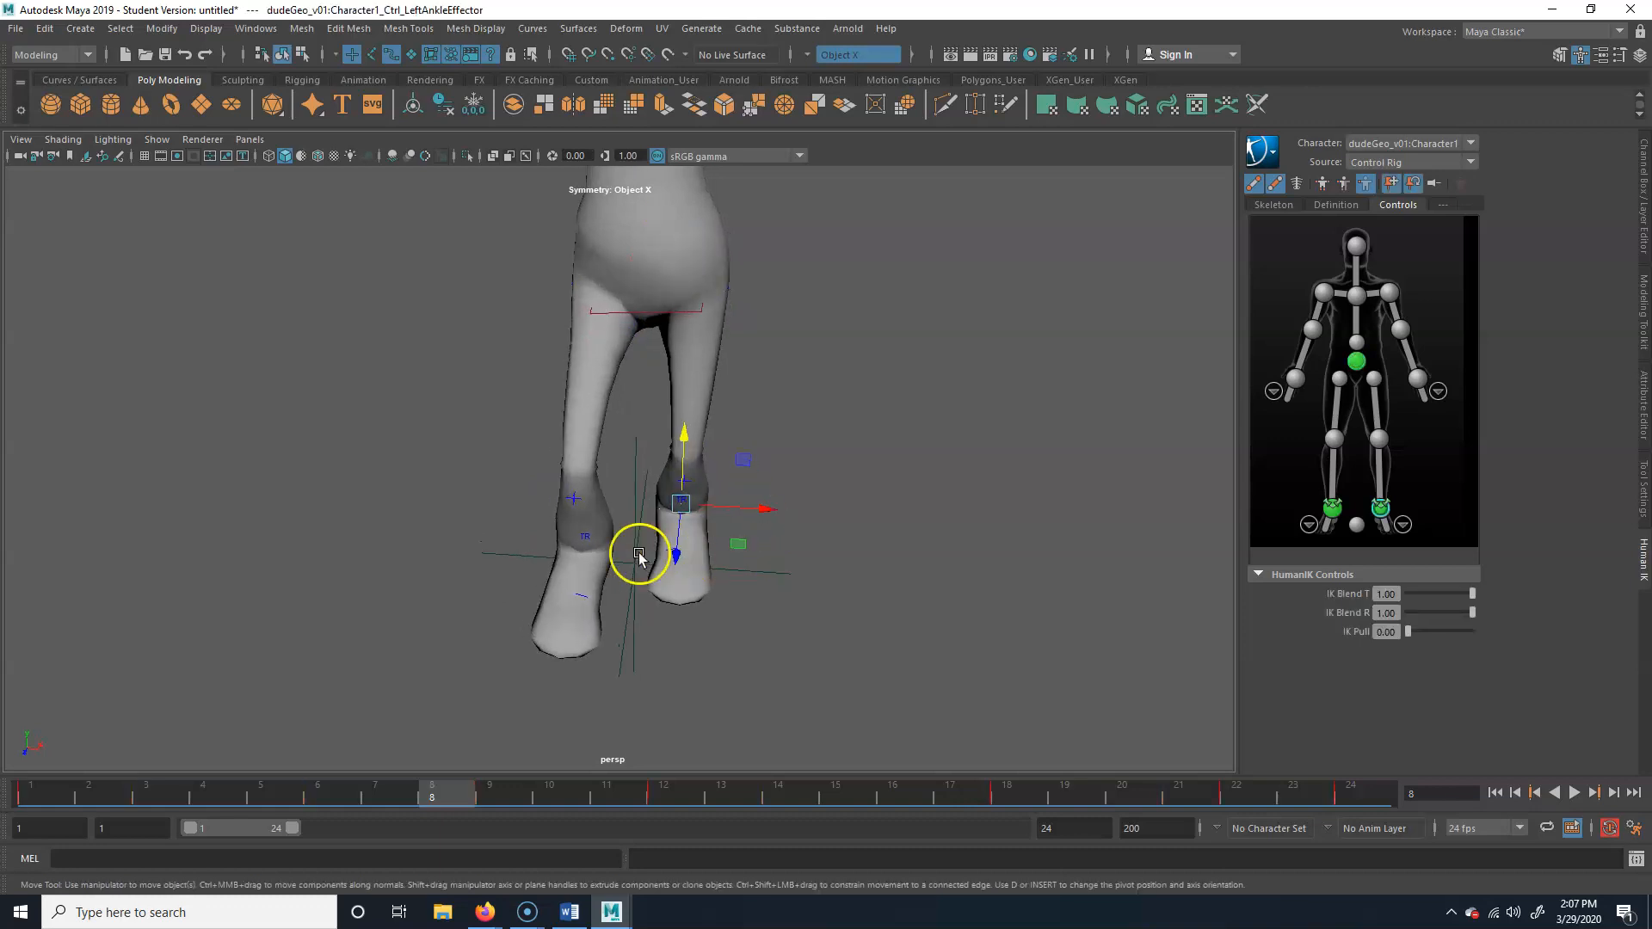
left_click_drag(625, 558, 685, 610, "alt")
left_click_drag(767, 522, 714, 532)
left_click_drag(690, 573, 595, 458, "alt")
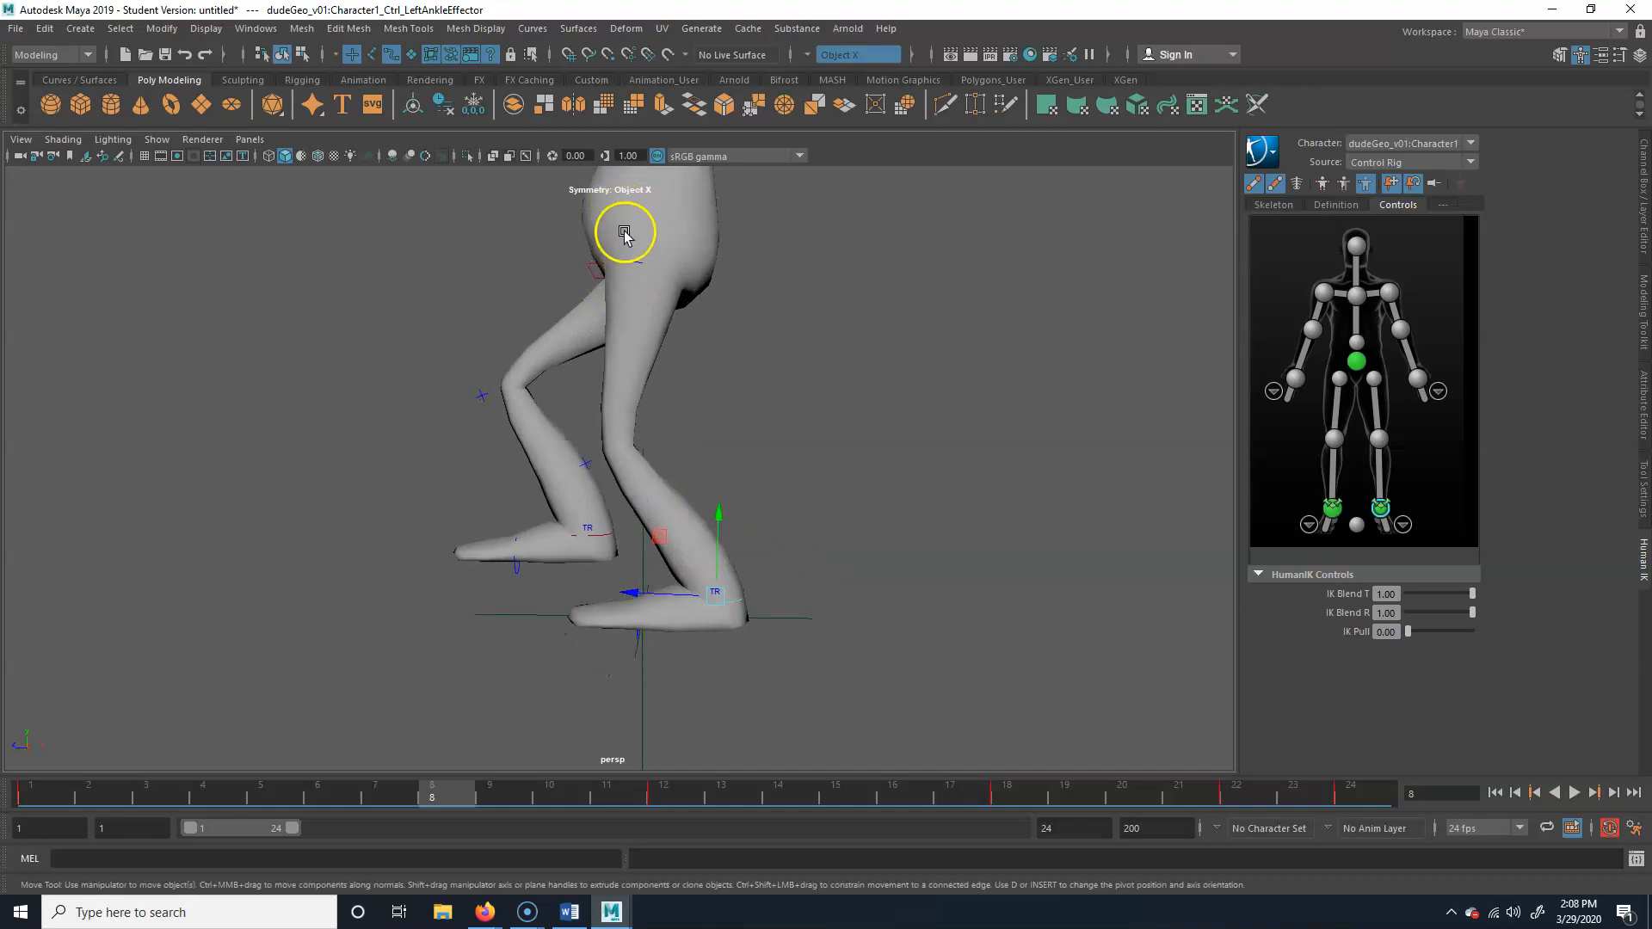
Try to move the right ankle effector outward at frame 8 and check the pose from the side
left_click_drag(671, 434, 820, 514, "alt")
left_click(589, 542)
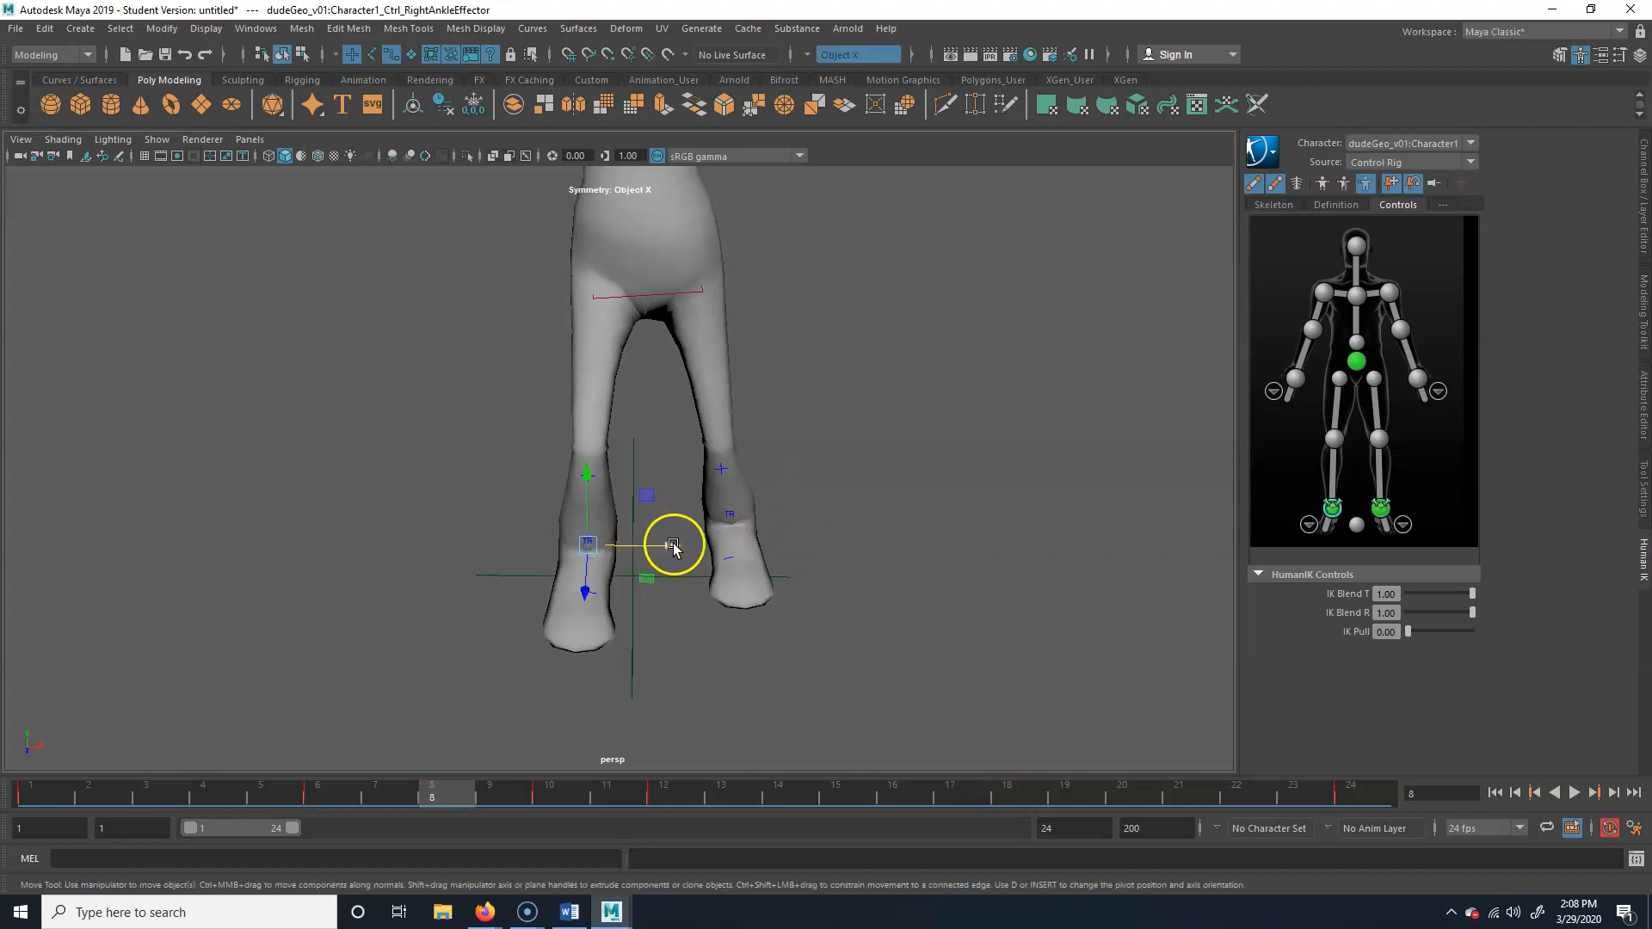
left_click_drag(673, 546, 635, 545)
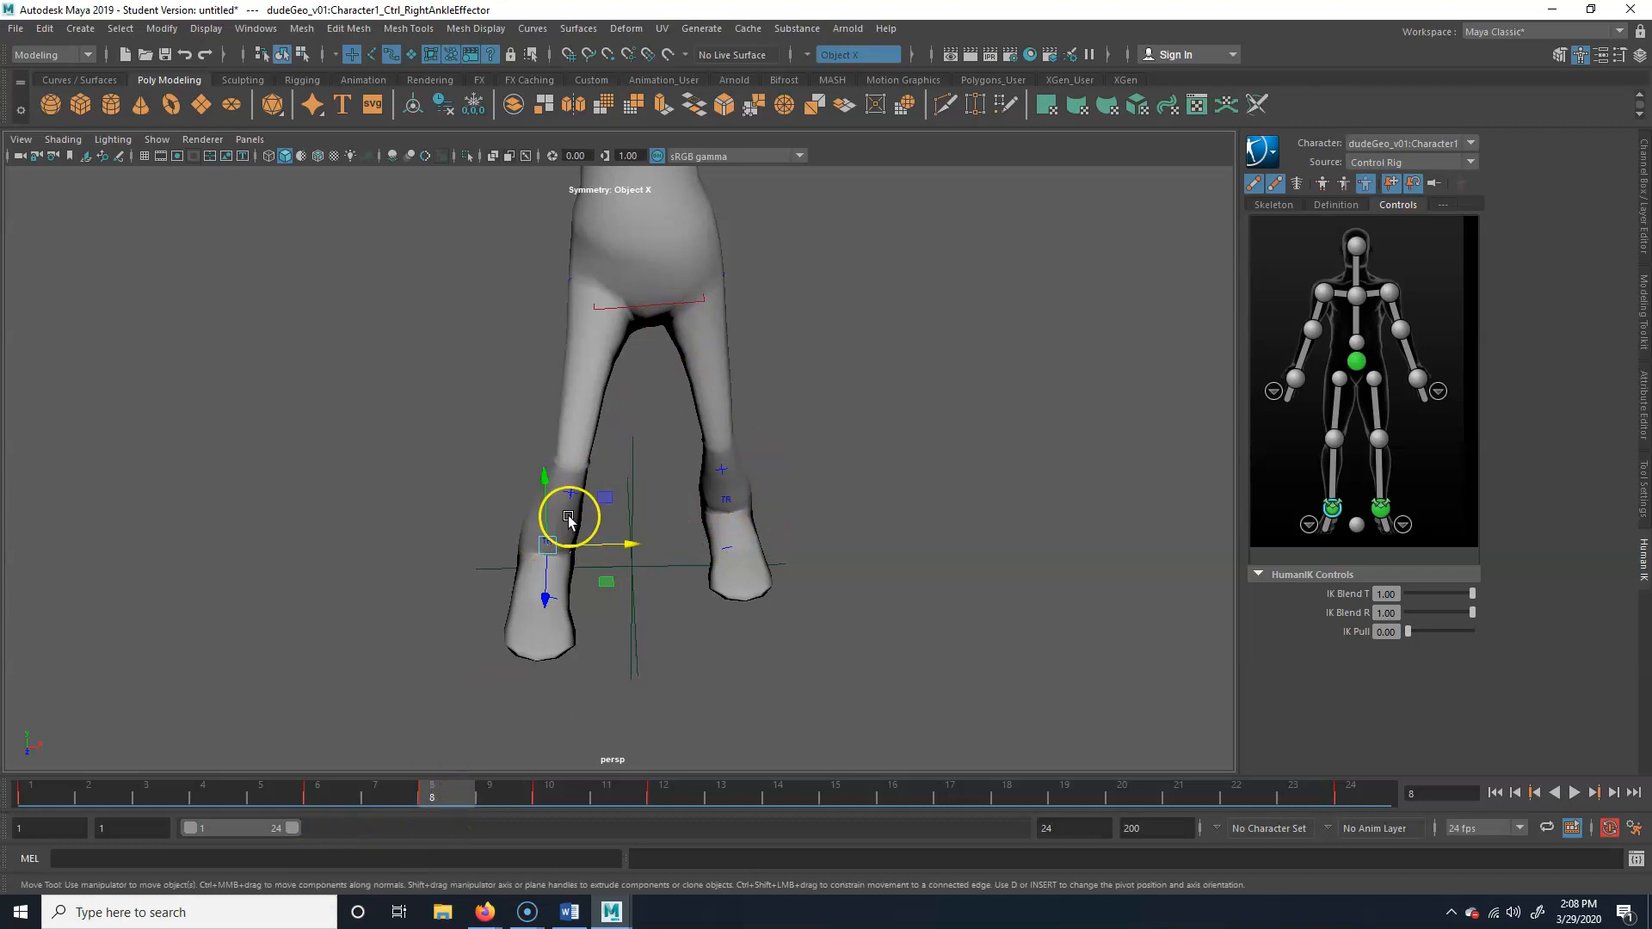
left_click_drag(781, 586, 657, 405, "alt")
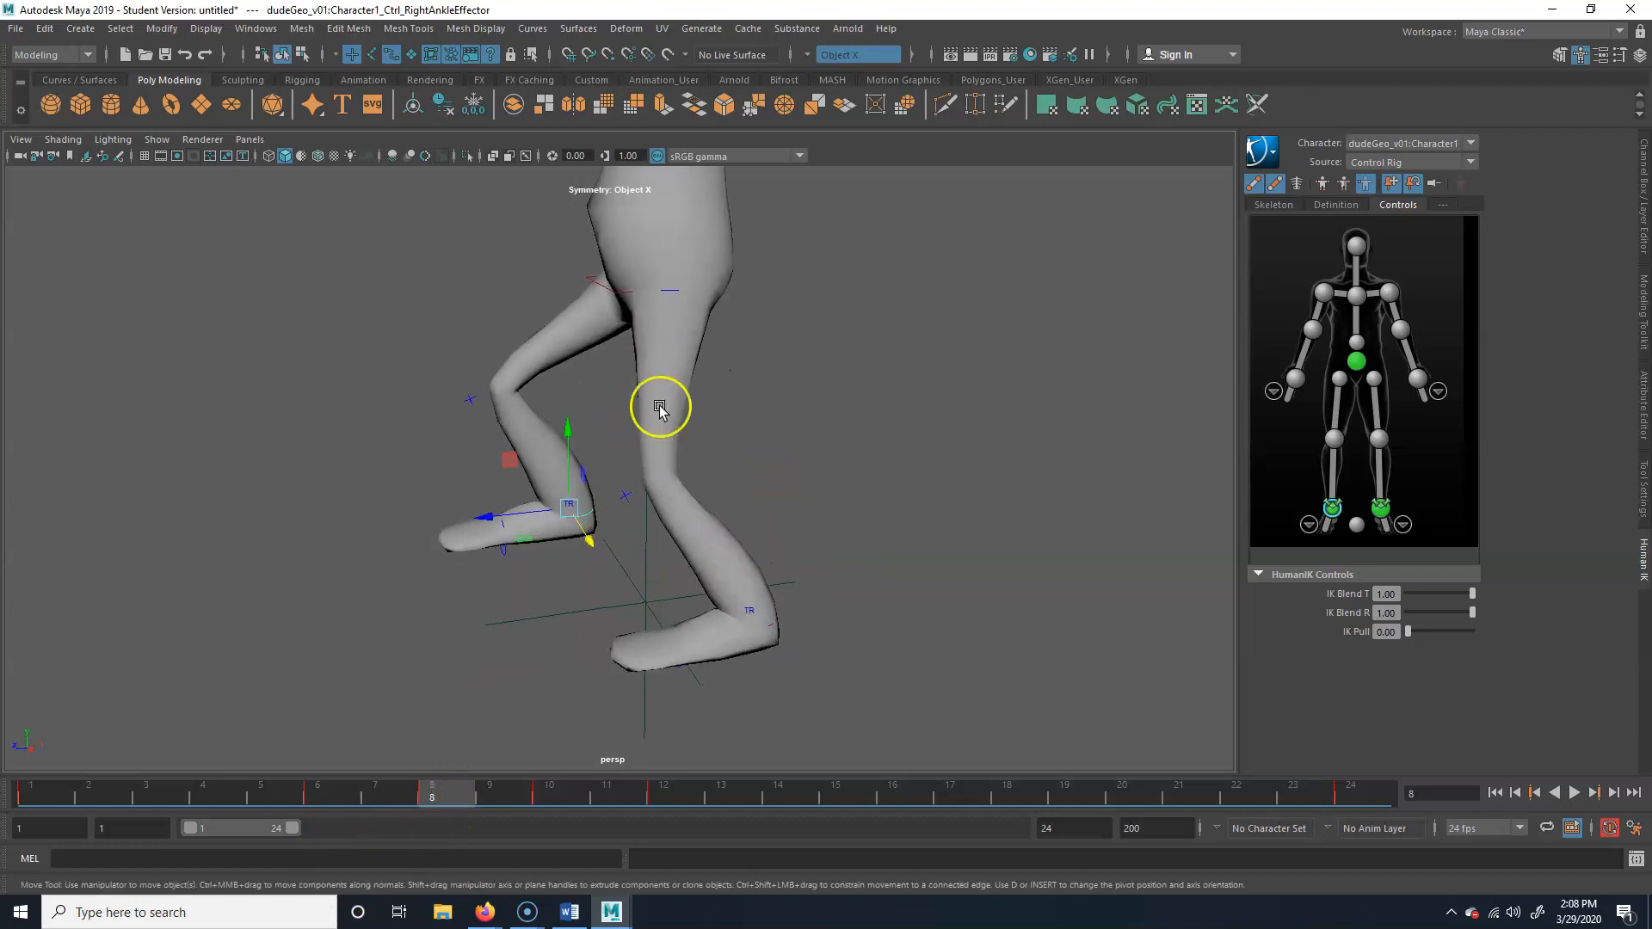
left_click(616, 288)
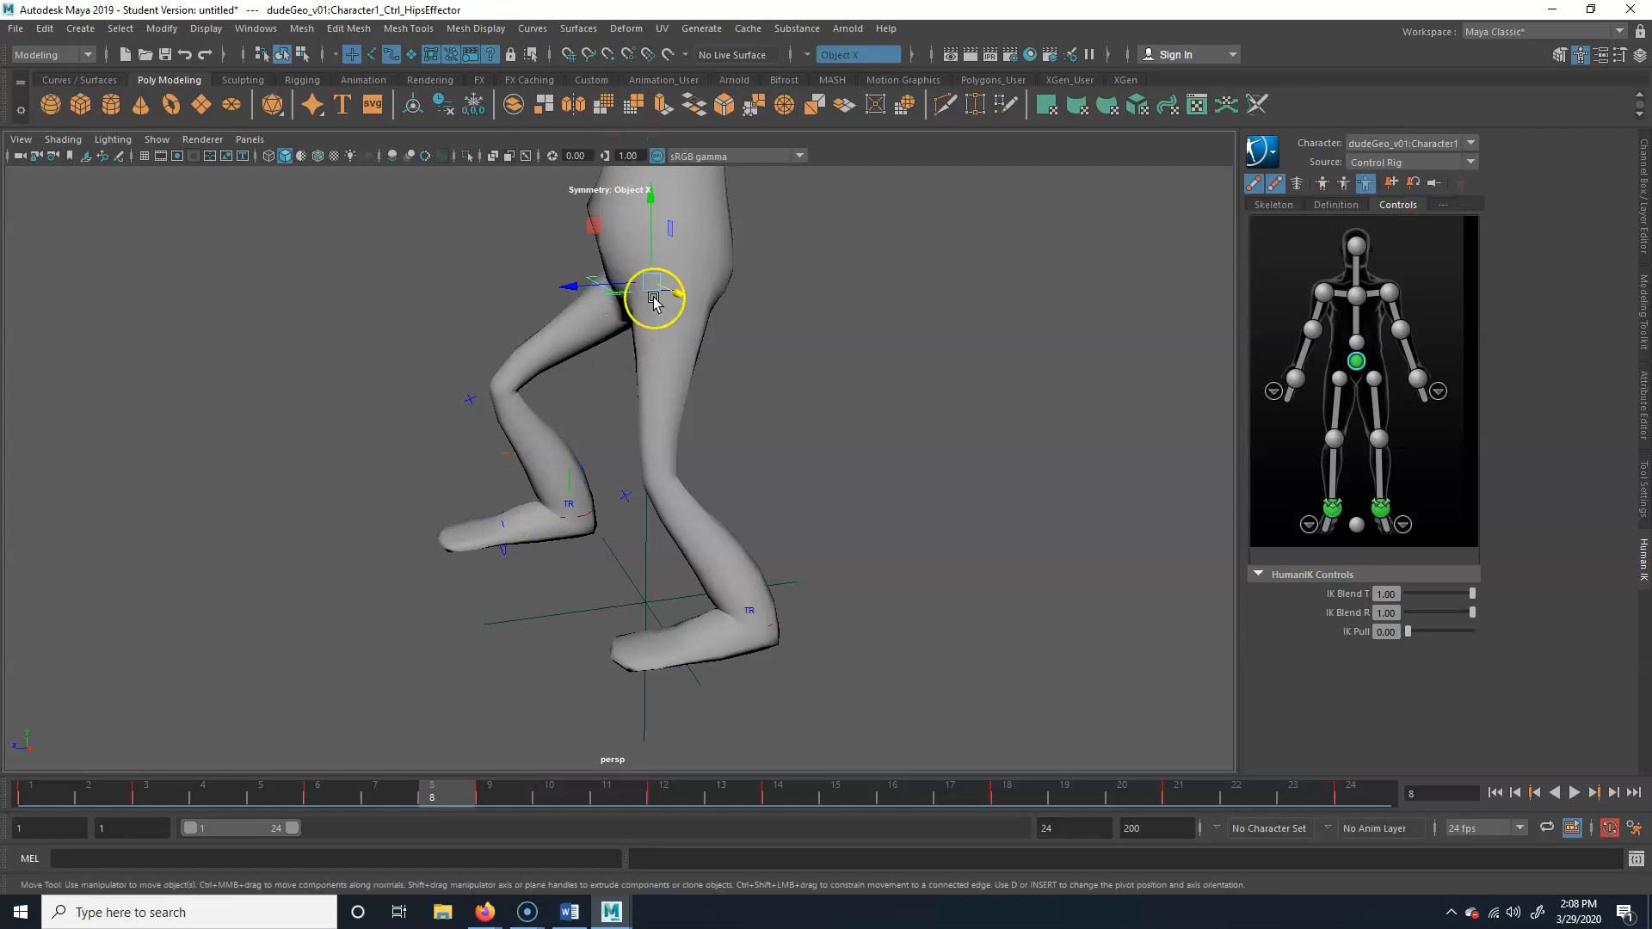
Undo the sideways moves of both ankle effectors and play back the walk
key("ctrl+z")
key("ctrl+z")
key("ctrl+z")
key("ctrl+z")
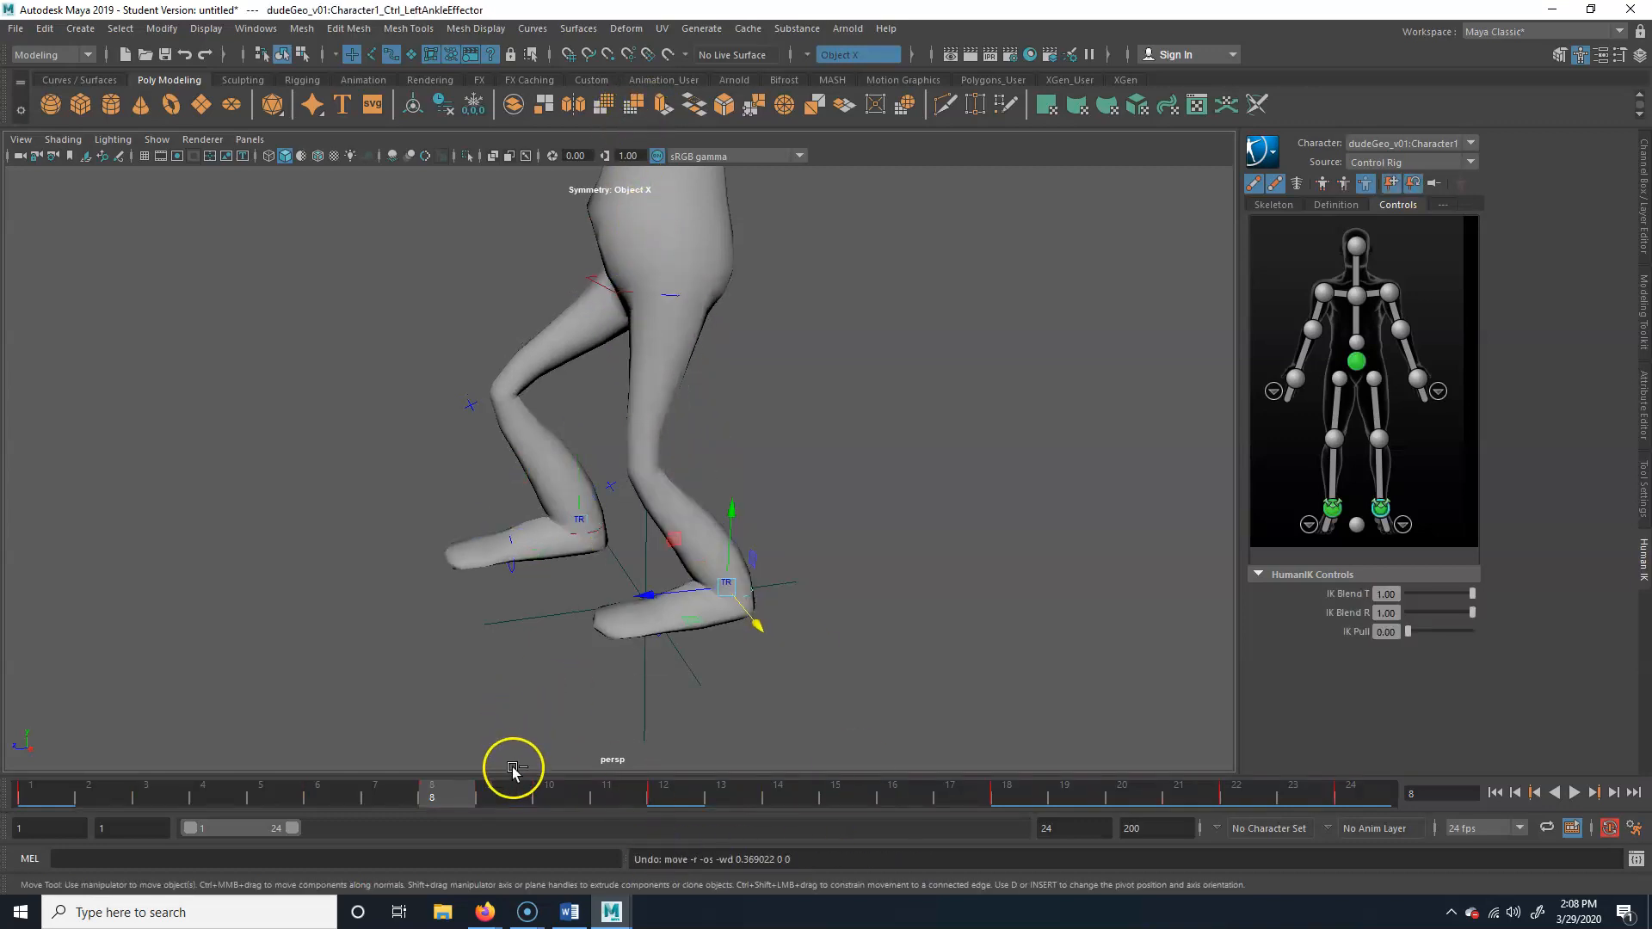
key("ctrl+z")
left_click(1574, 792)
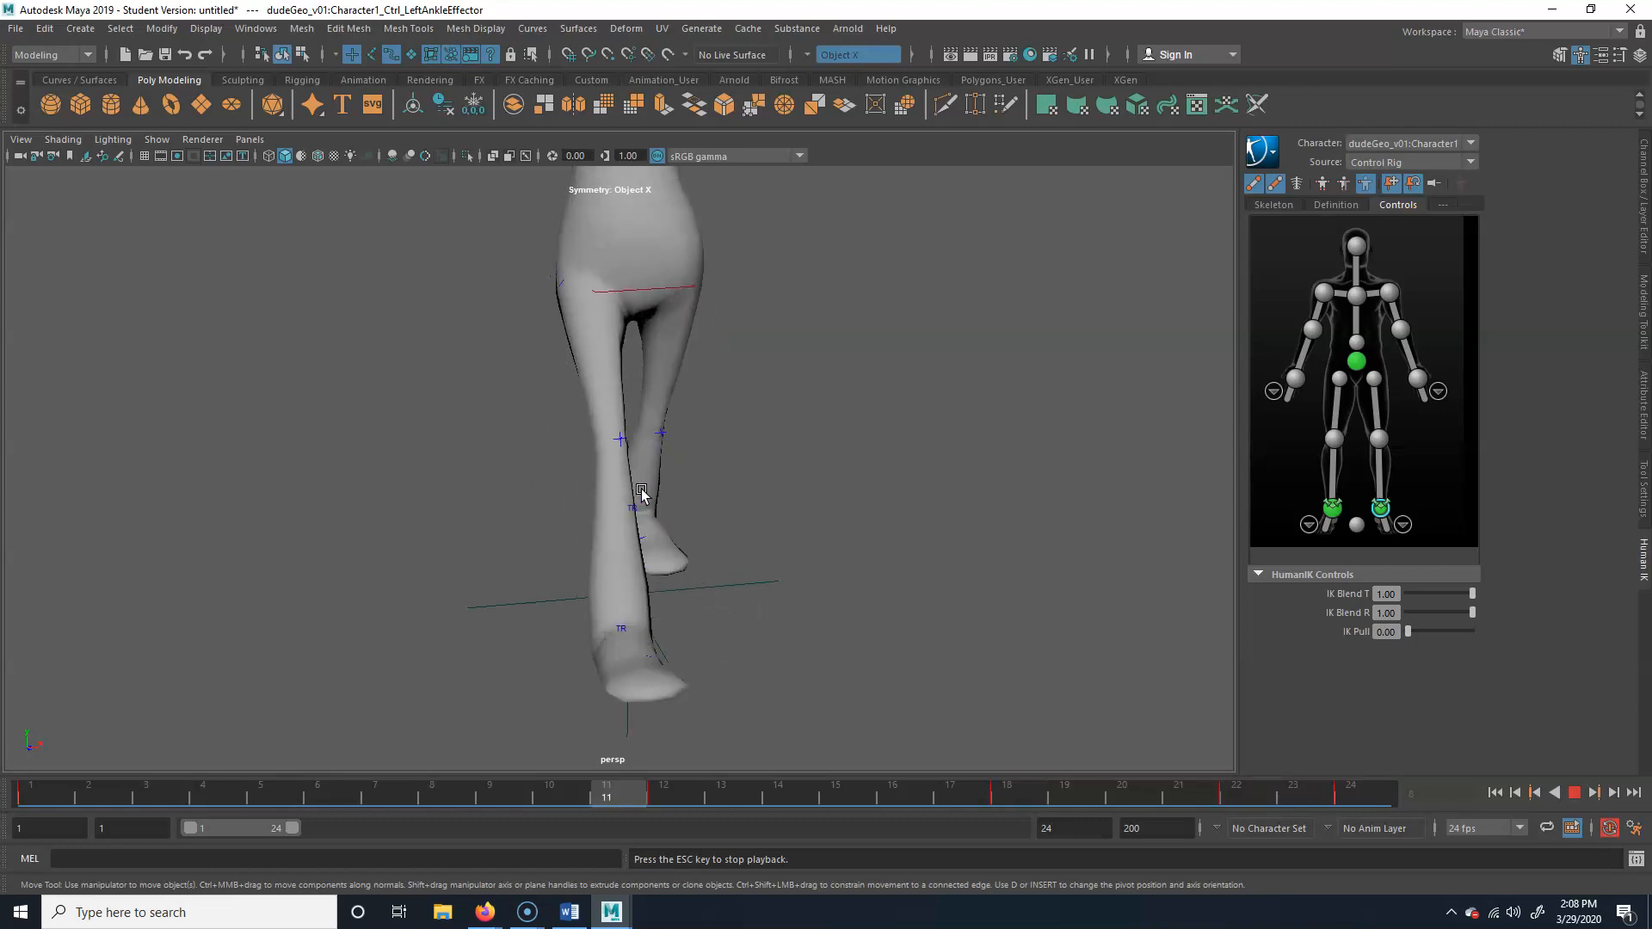
left_click(1581, 793)
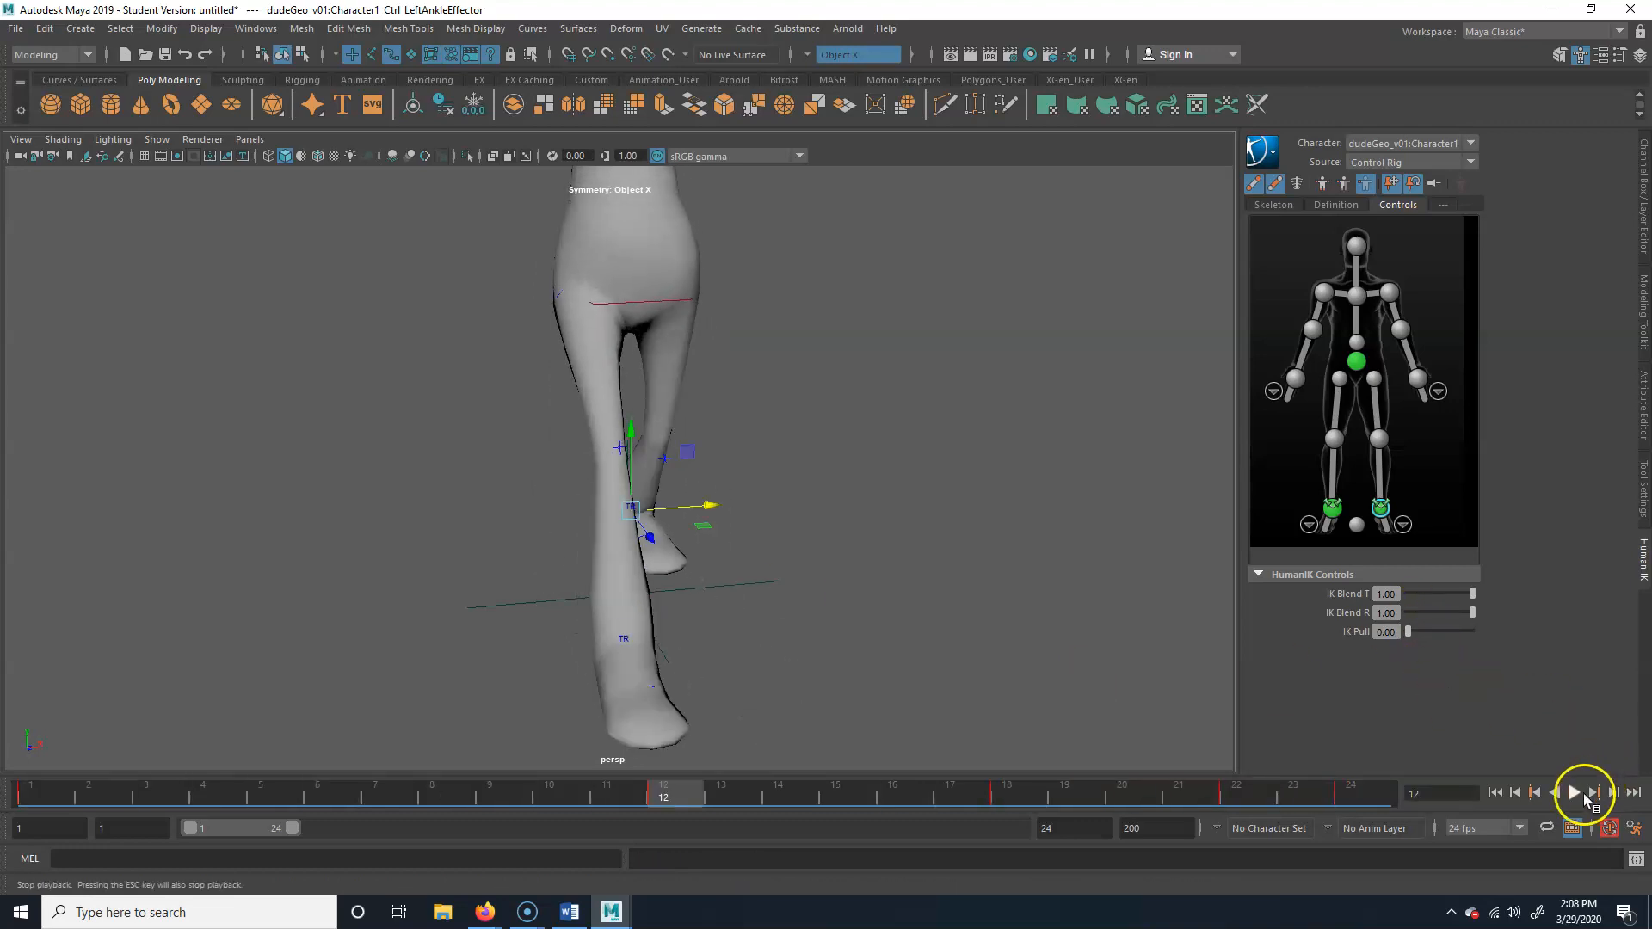
Try to raise the trailing left ankle effector at frame 12, and undo the move
left_click_drag(772, 388, 884, 377, "alt")
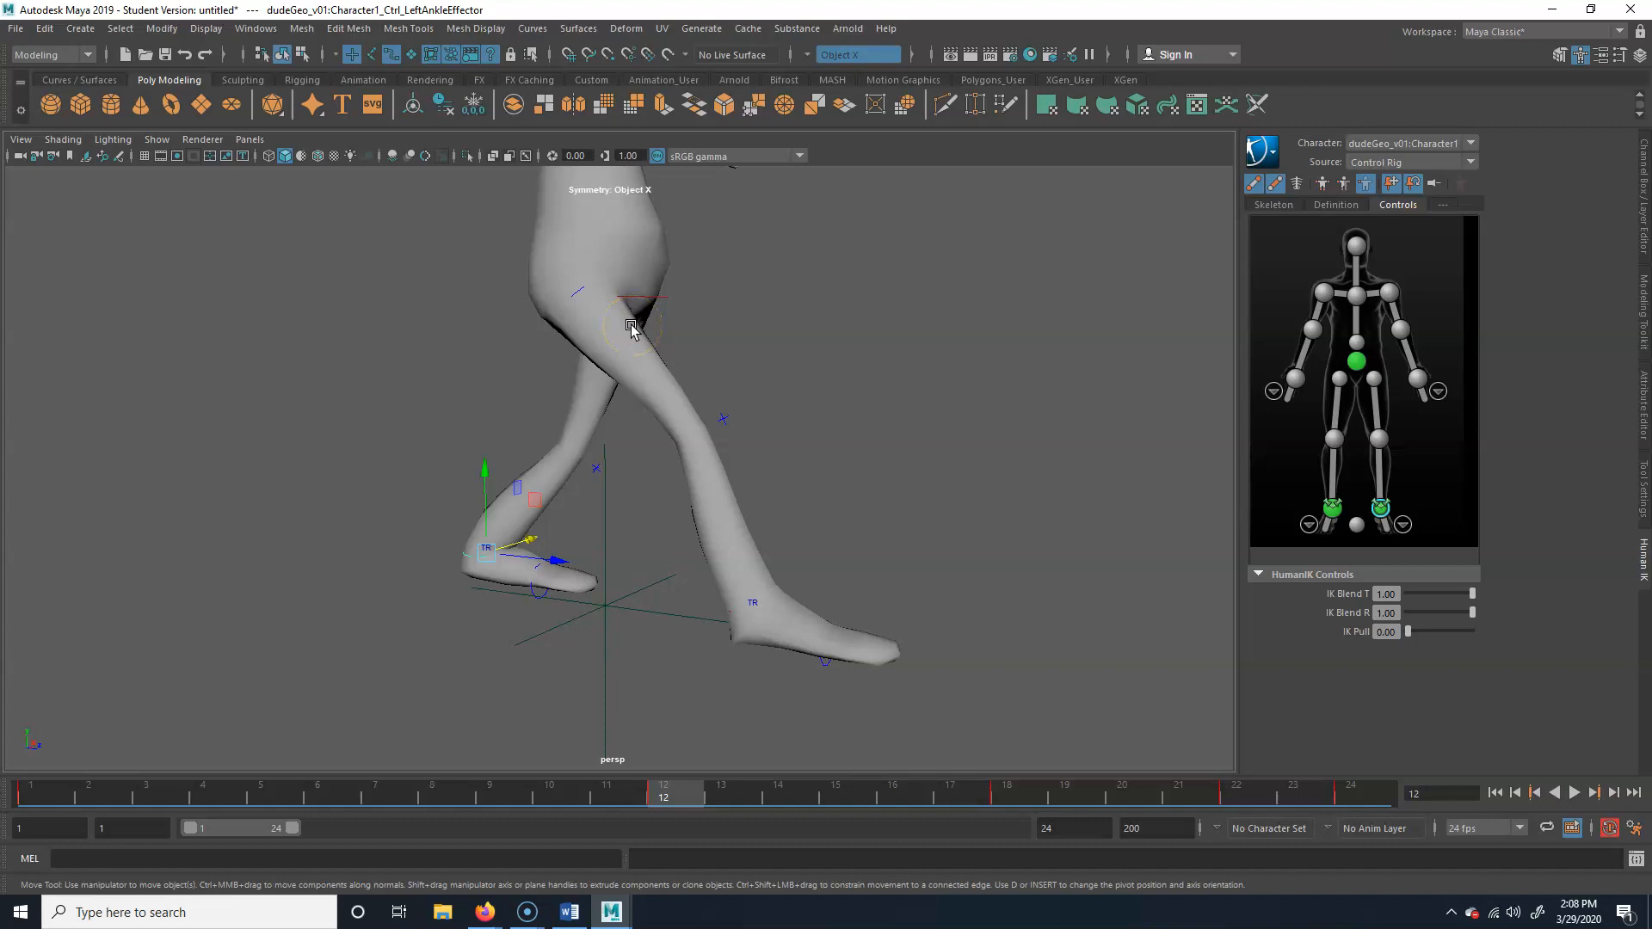
left_click_drag(608, 488, 525, 419, "alt")
key("ctrl+z")
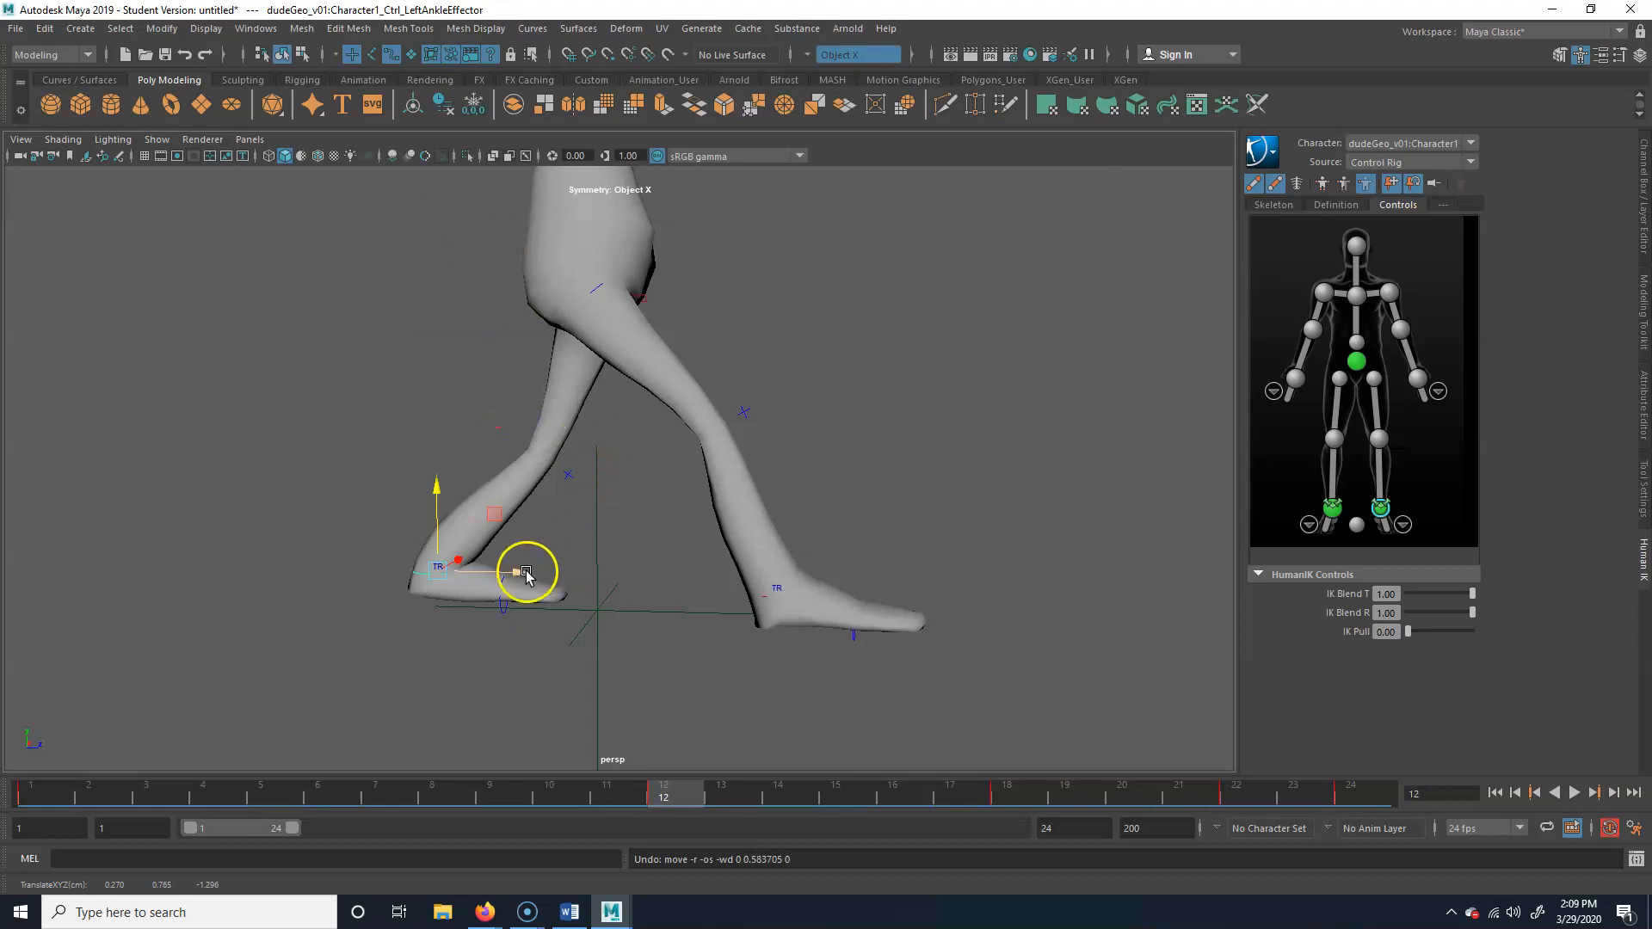
left_click_drag(492, 514, 498, 505)
key("ctrl+z")
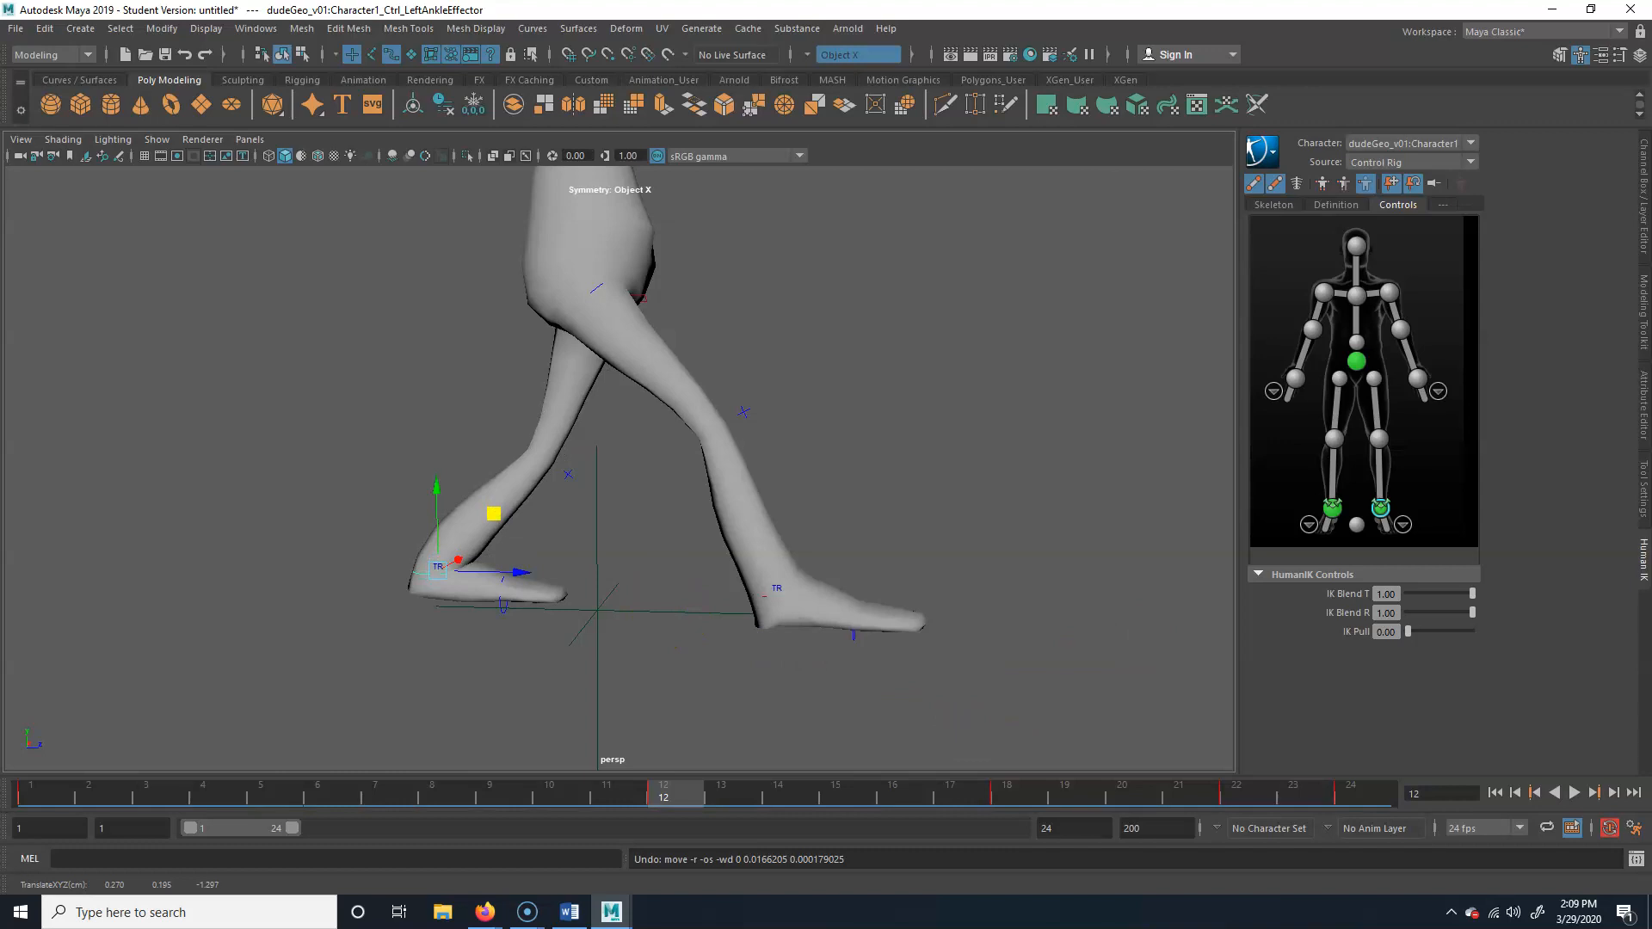
Play back the walk cycle from the side and on the full character from the front to examine the leg motion
key("alt+Tab")
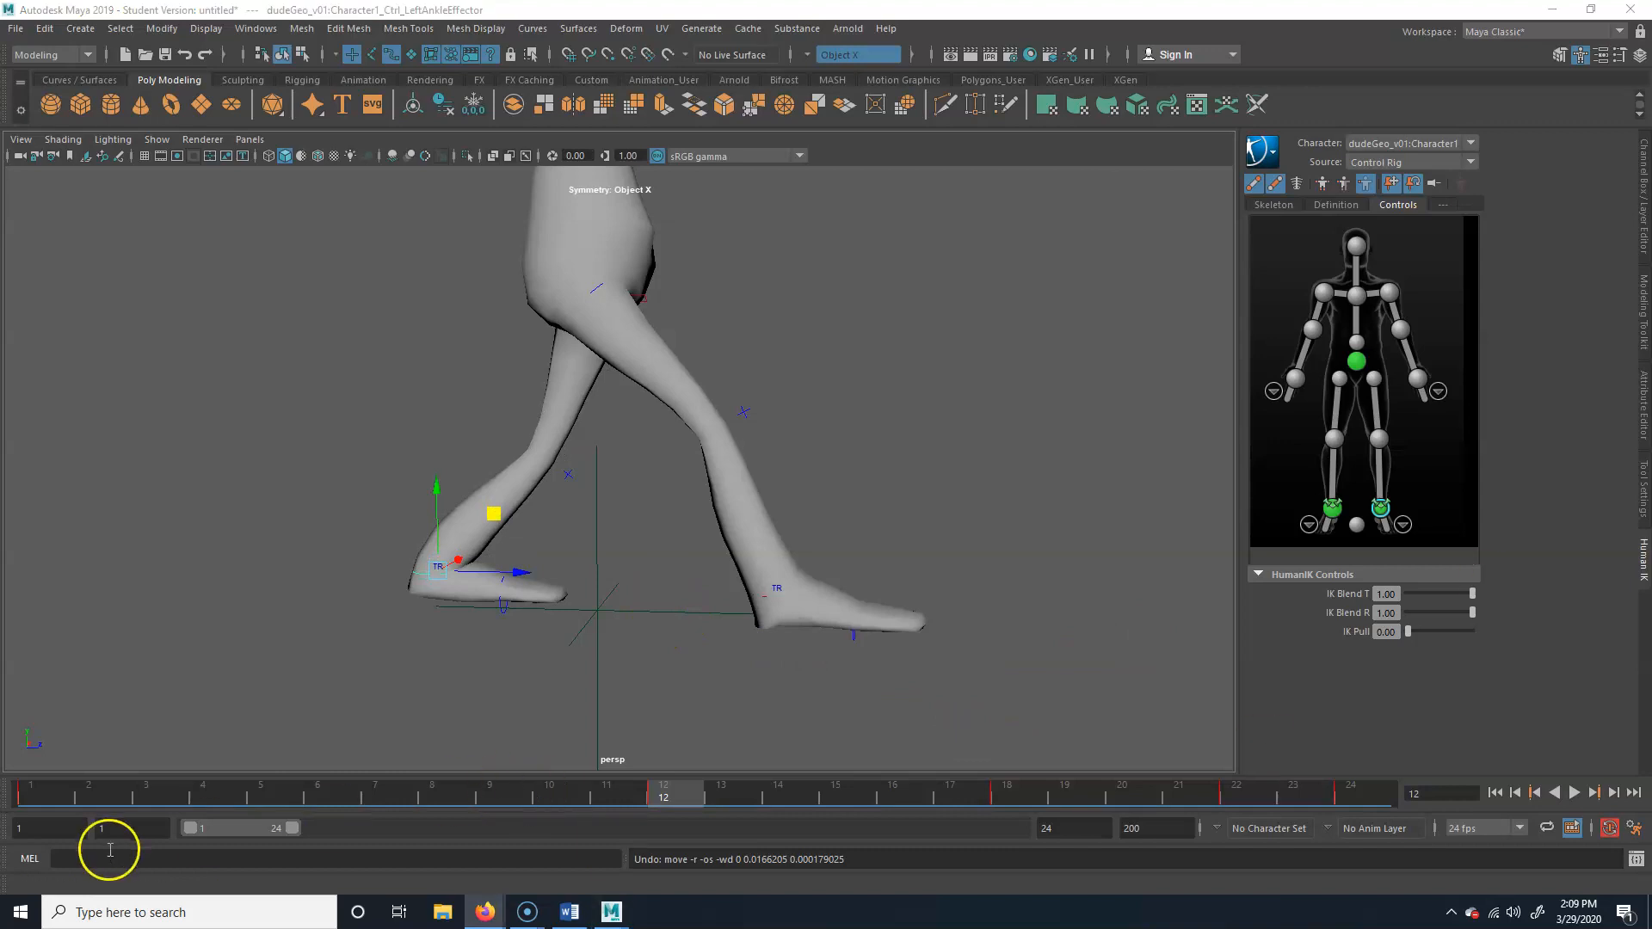
left_click_drag(378, 793, 1237, 791)
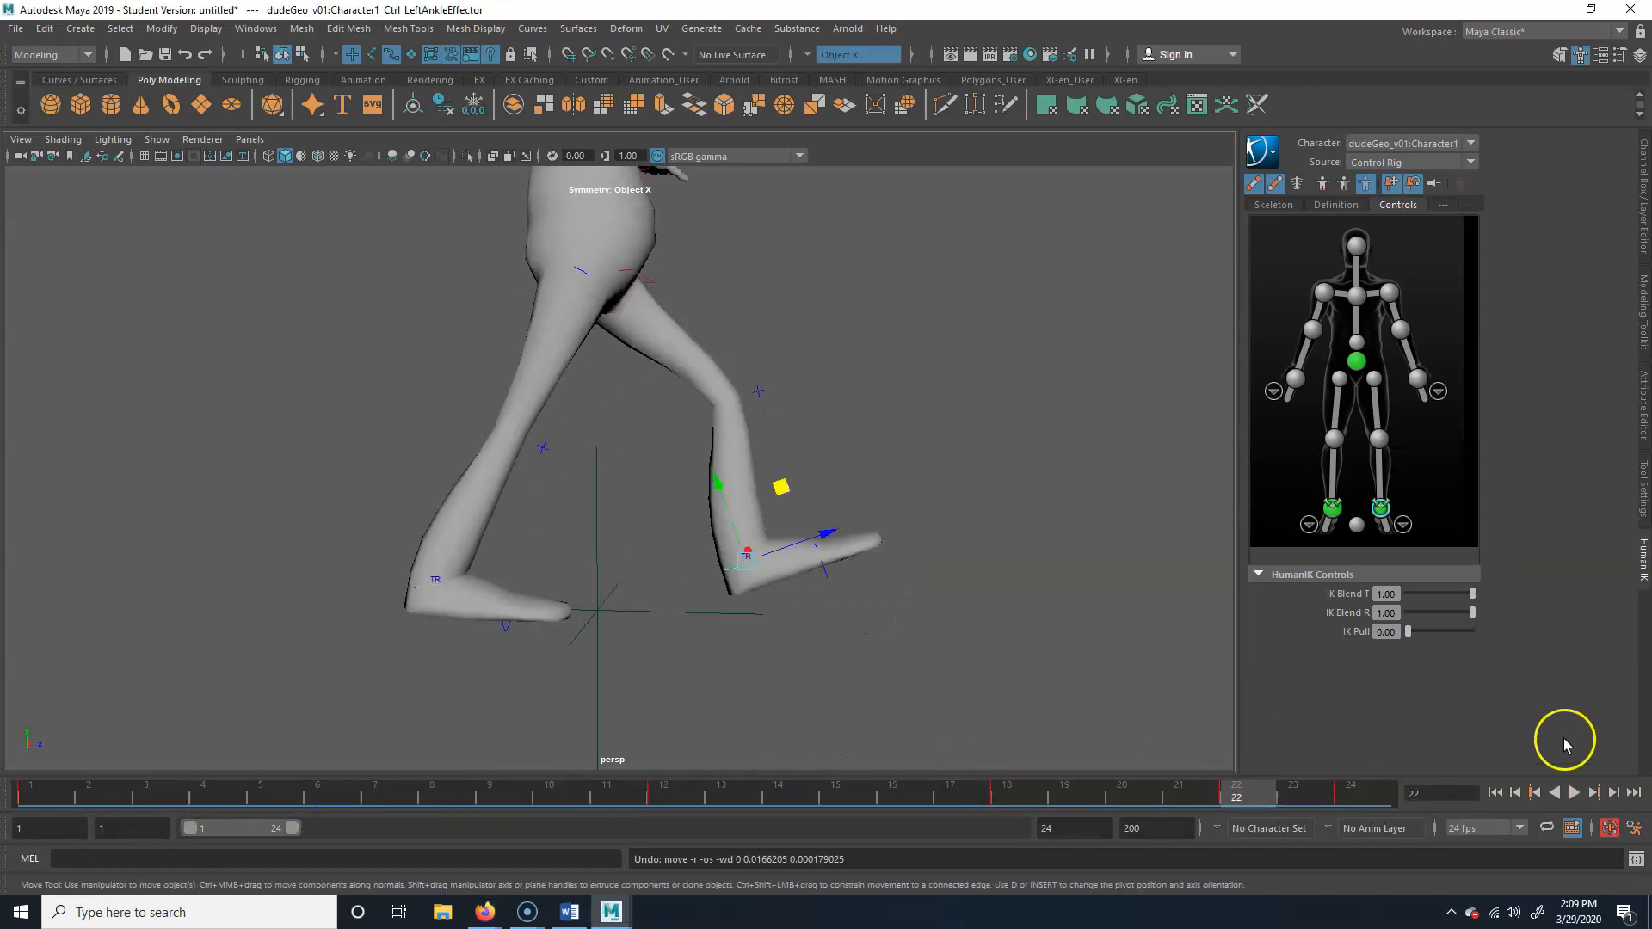
left_click(1574, 792)
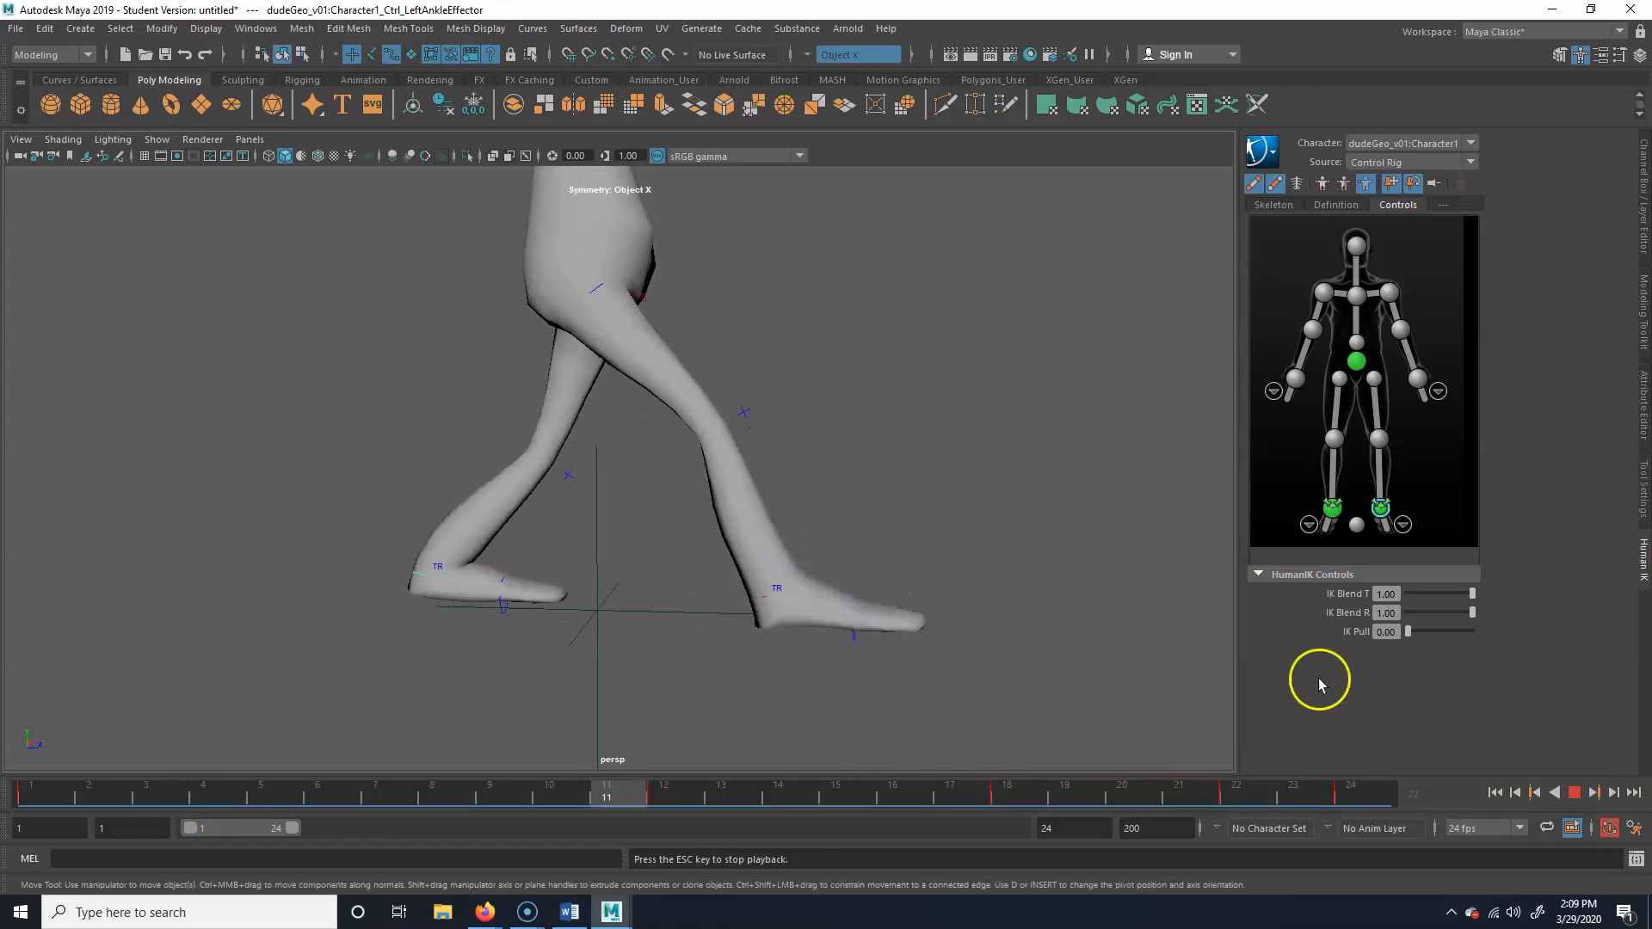
left_click(1573, 792)
left_click_drag(894, 430, 986, 388, "alt")
right_click_drag(986, 388, 535, 462, "alt")
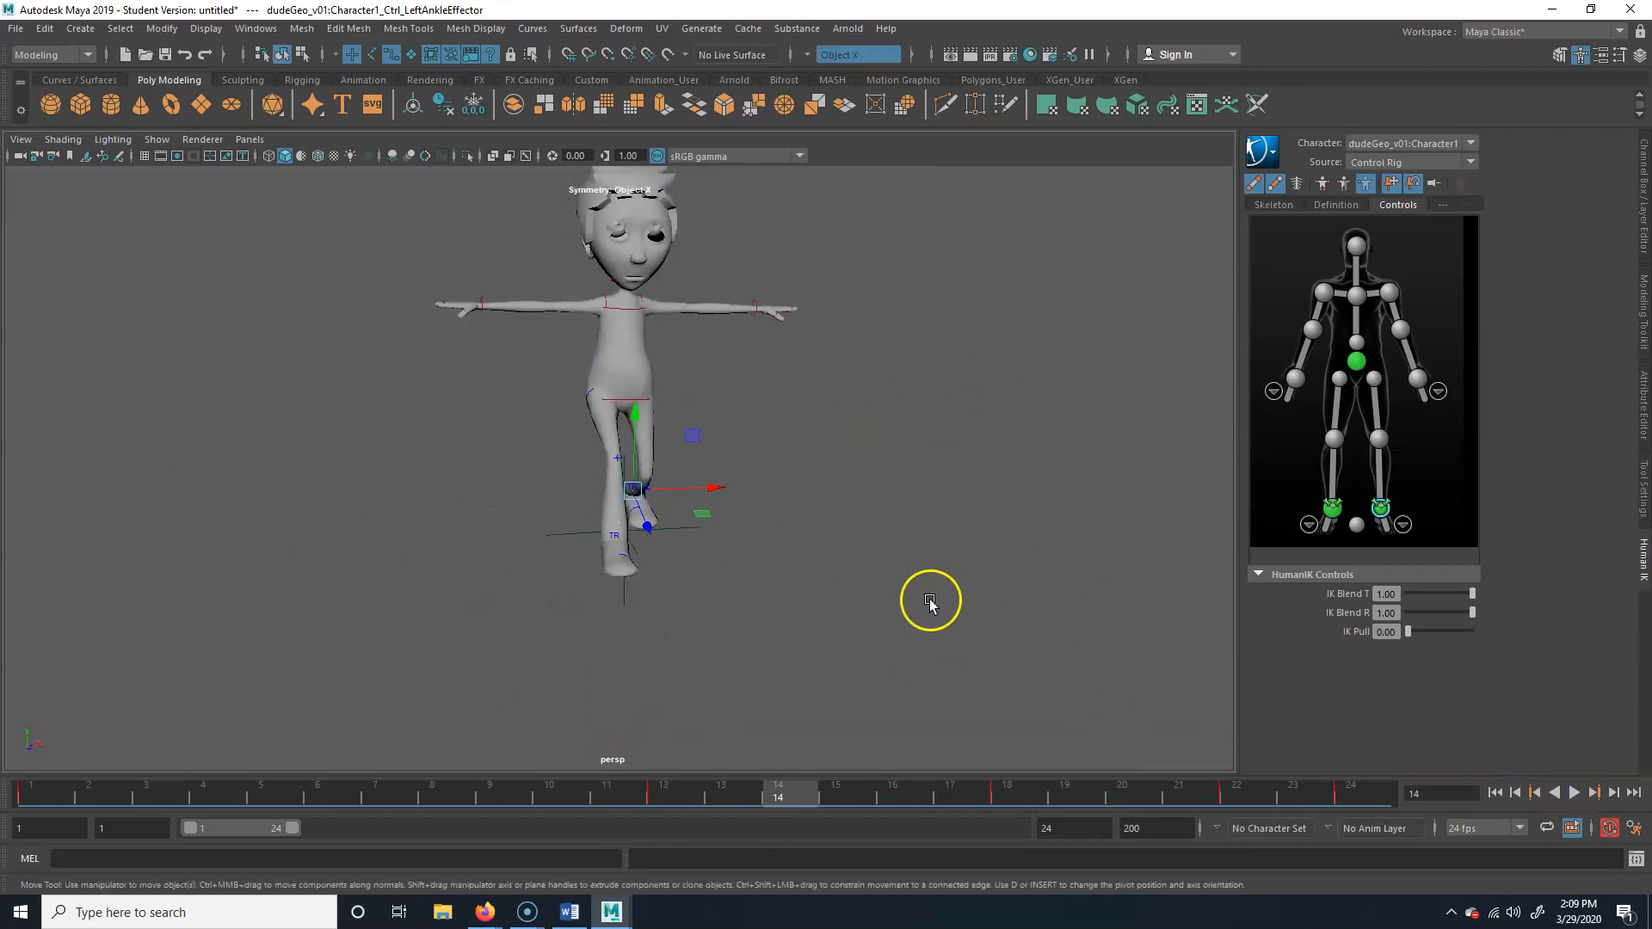
left_click_drag(931, 601, 876, 581, "alt")
left_click(1574, 792)
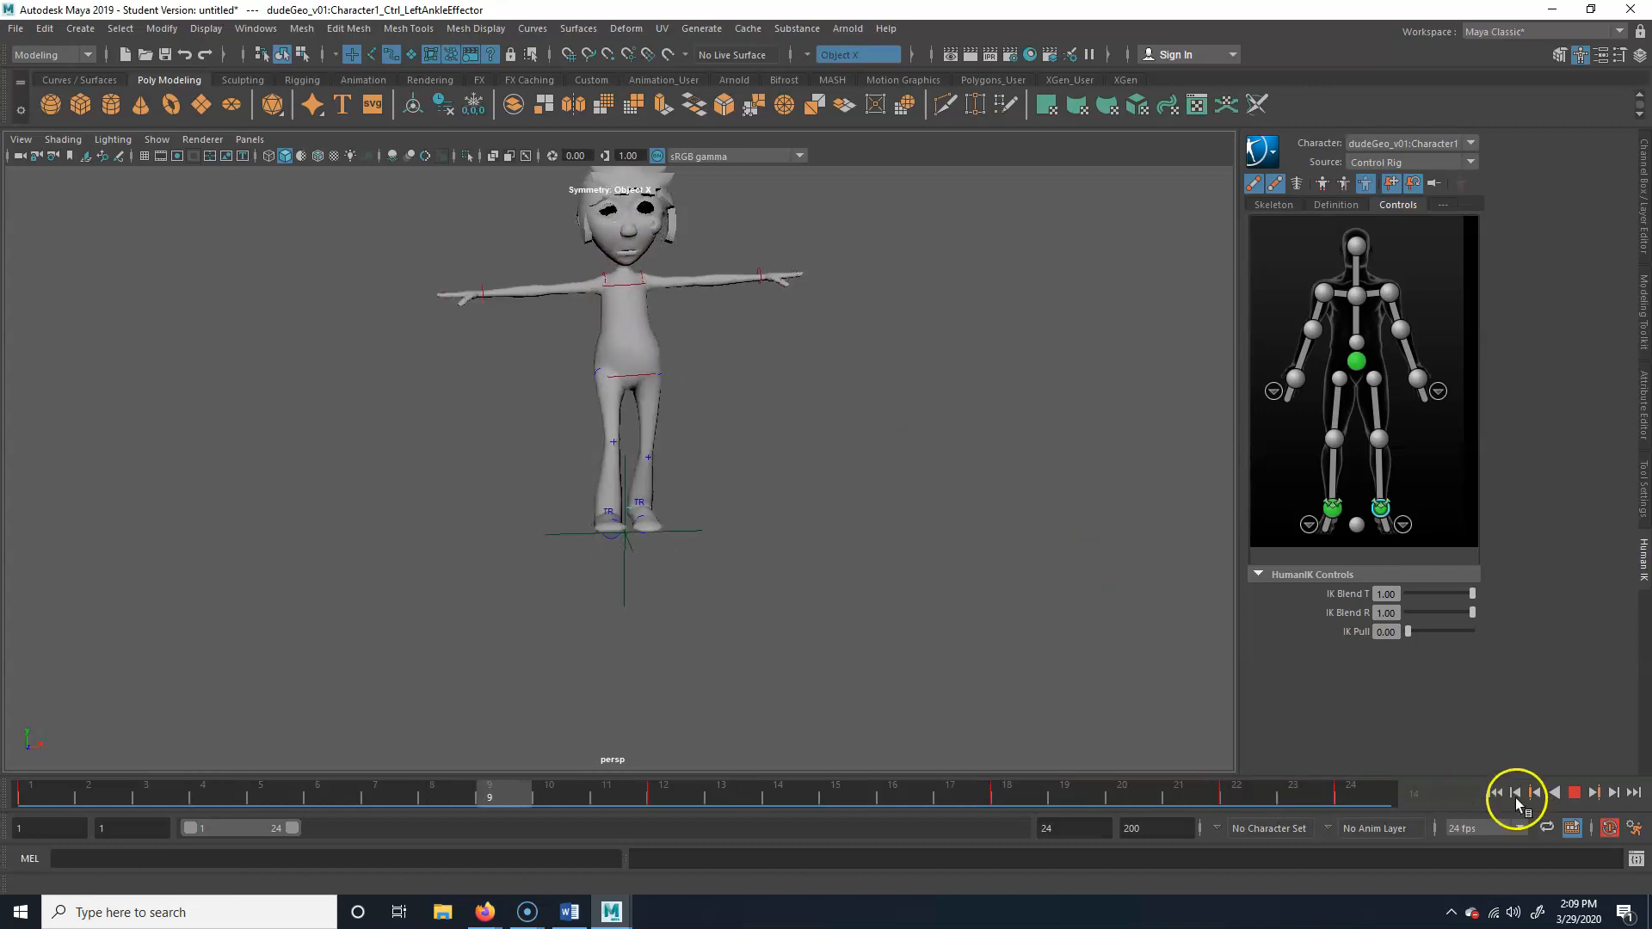
left_click(1573, 792)
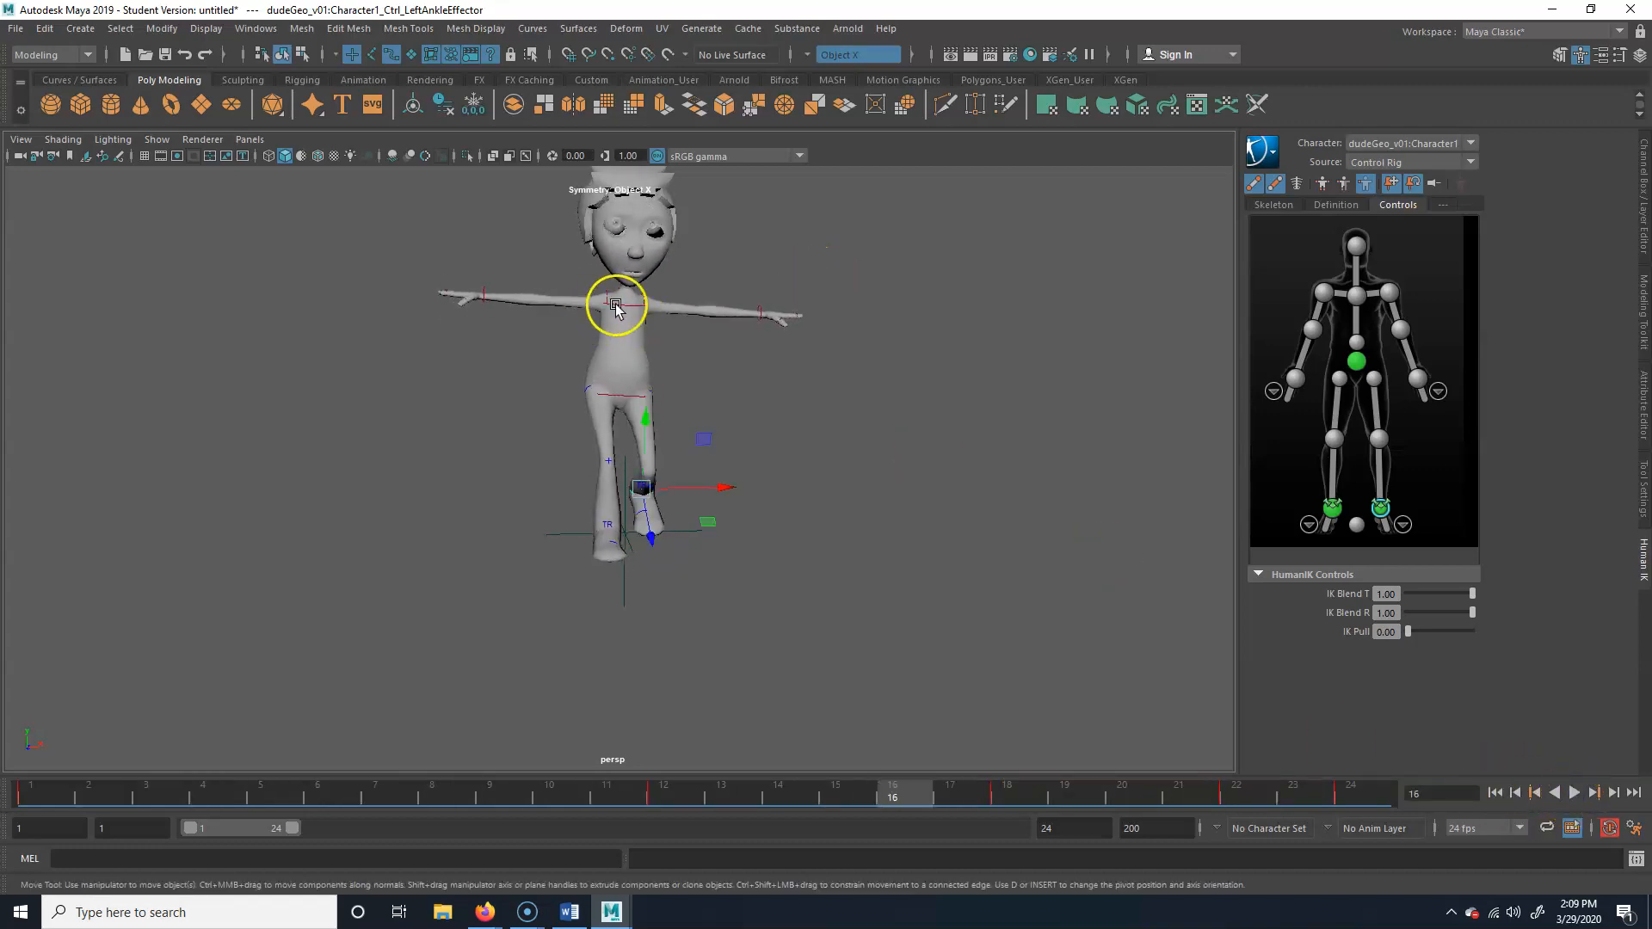
Select the chest end effector and compare the shoulder line with the hip line at frames 16 and 1
right_click_drag(444, 392, 810, 387, "alt")
middle_click_drag(811, 387, 793, 513, "alt")
left_click_drag(792, 513, 732, 506, "alt")
mouse_move(550, 498)
right_mouse_down("alt")
mouse_move(682, 464)
mouse_move(577, 484)
right_mouse_up("alt")
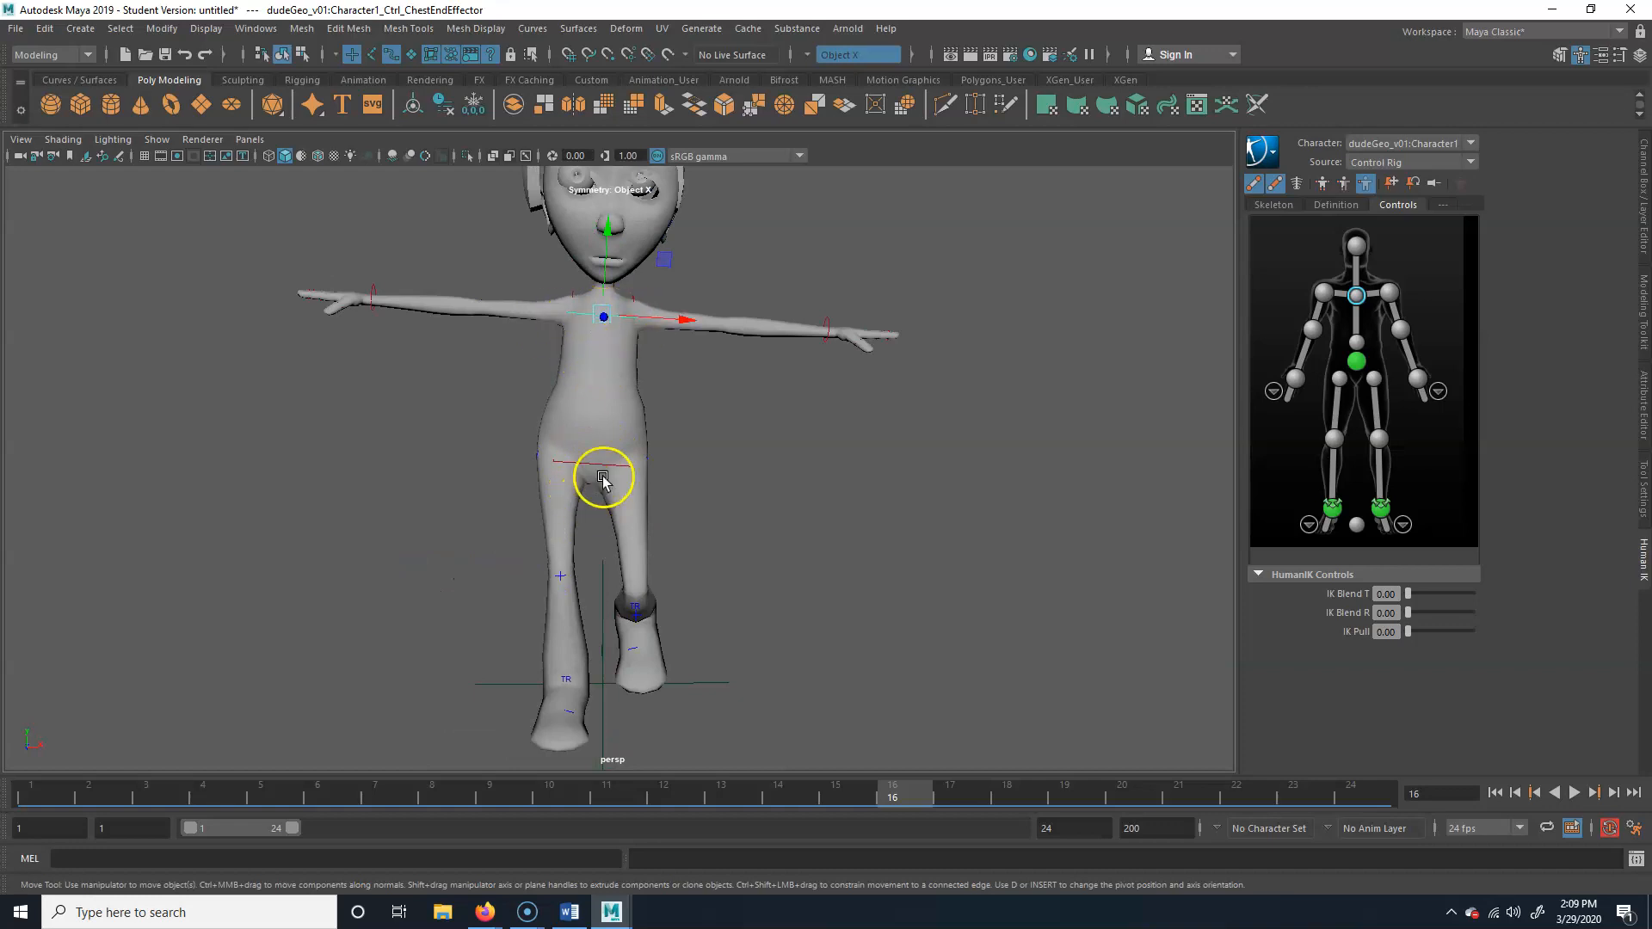
left_click_drag(615, 482, 615, 478, "alt")
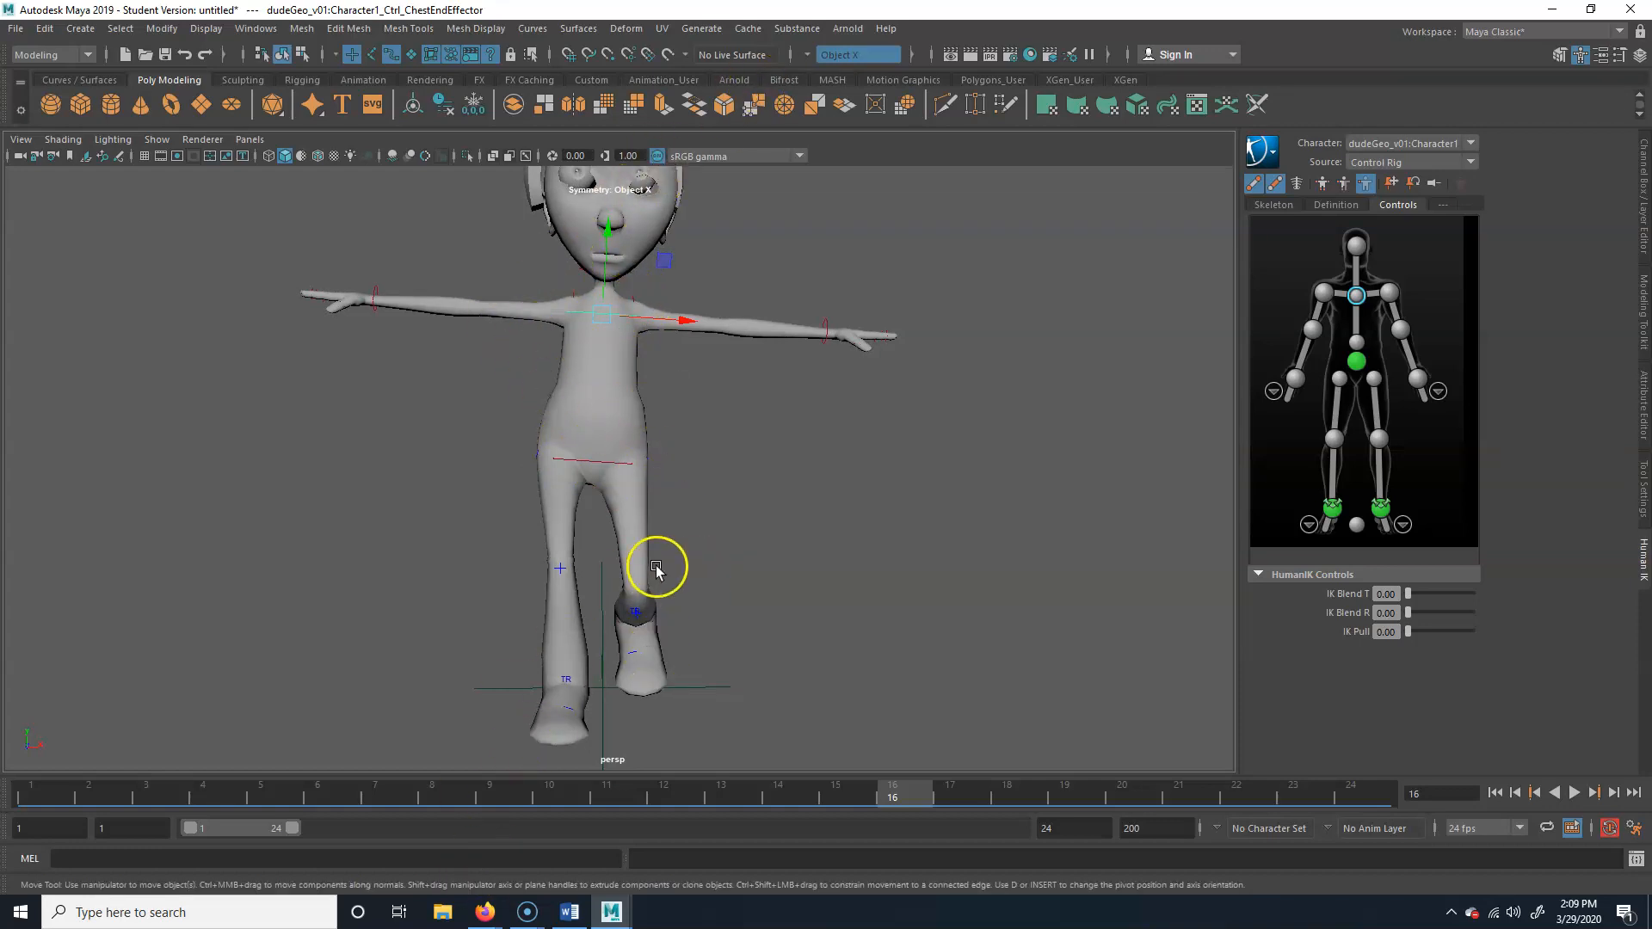
left_click_drag(270, 789, 31, 789)
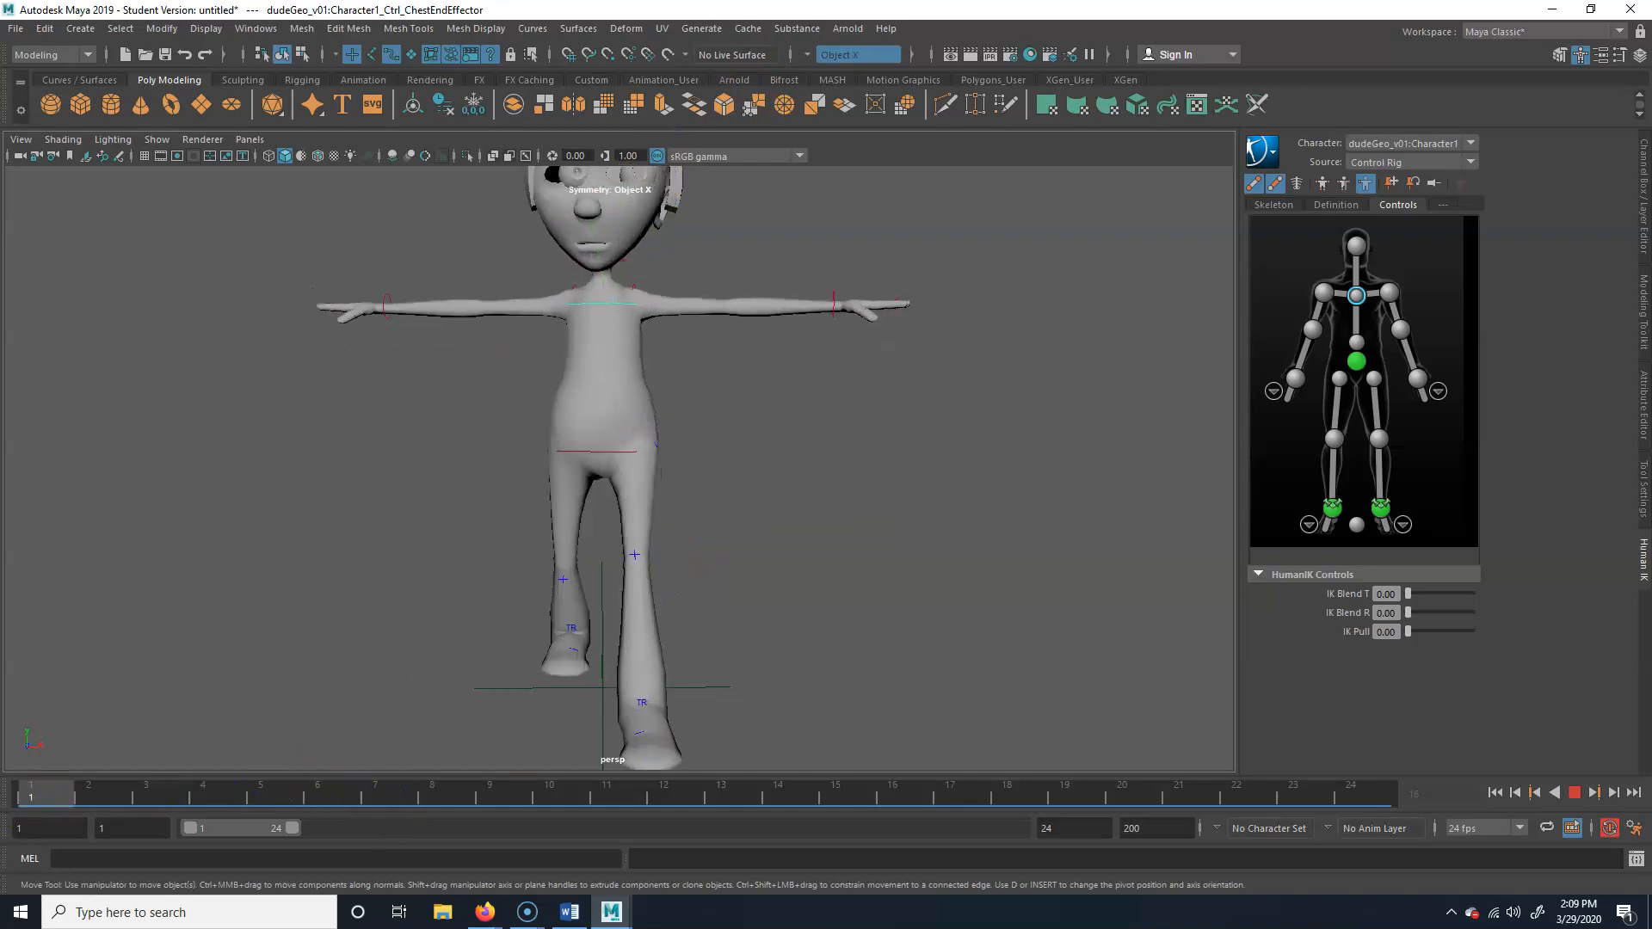
Activate the Rotate tool on the chest end effector at frame 1, with the character seen from the front
left_click_drag(648, 435, 624, 467, "alt")
left_click_drag(660, 642, 657, 603, "alt")
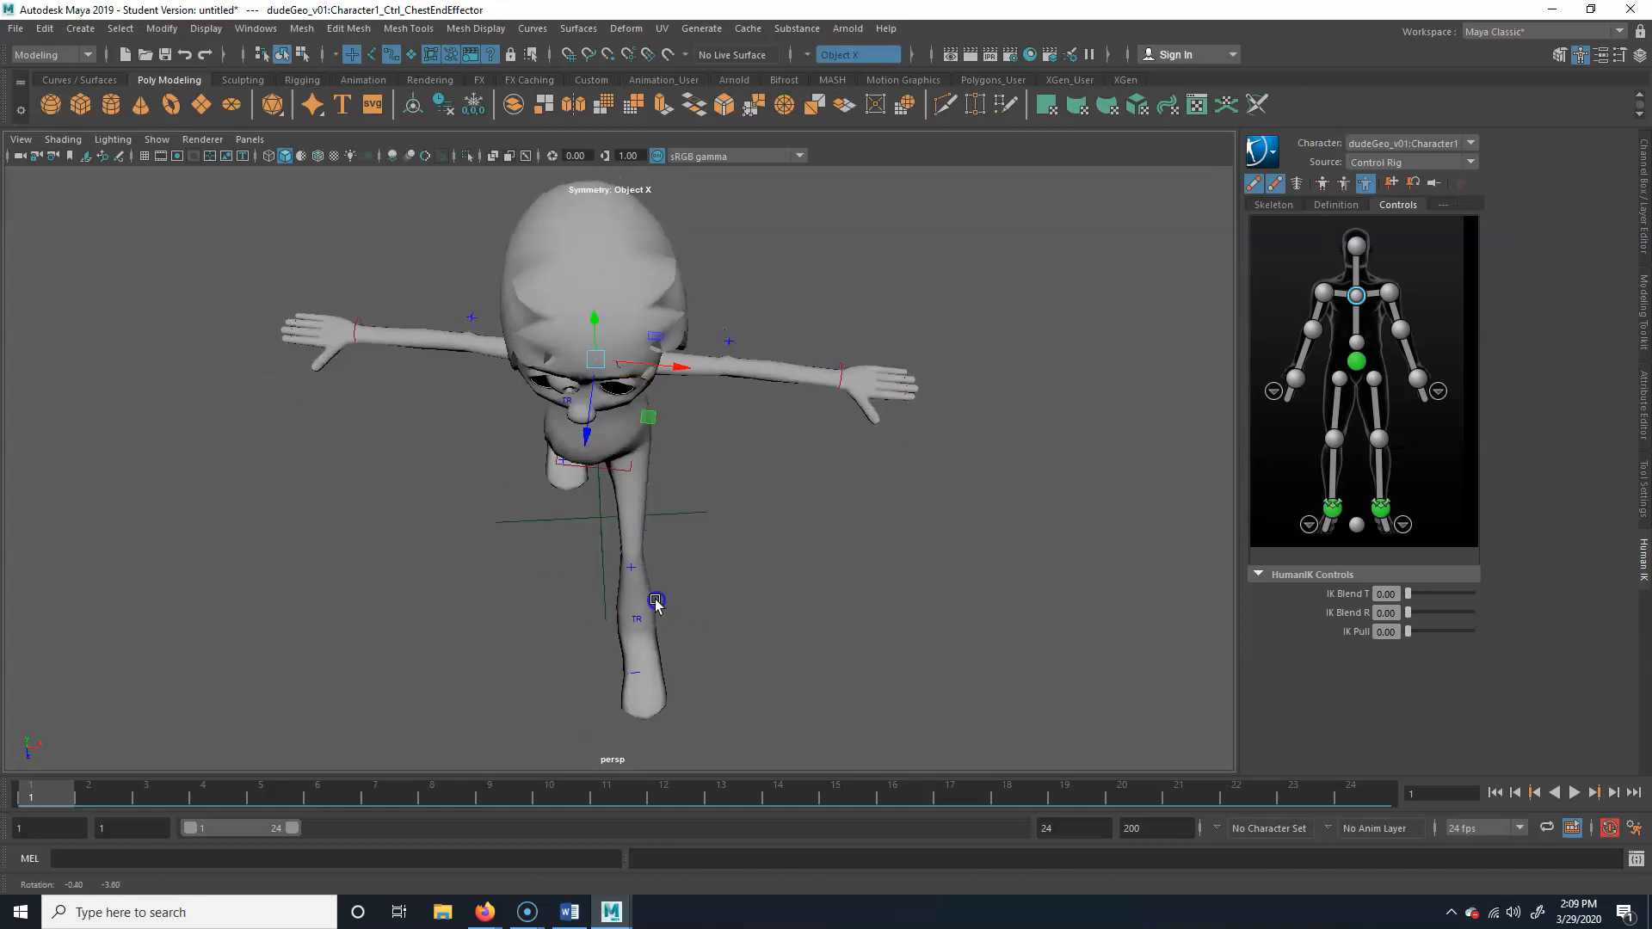
key("e")
left_click_drag(595, 449, 640, 298)
left_click(721, 501)
left_click_drag(593, 516, 586, 341, "alt")
left_click(596, 346)
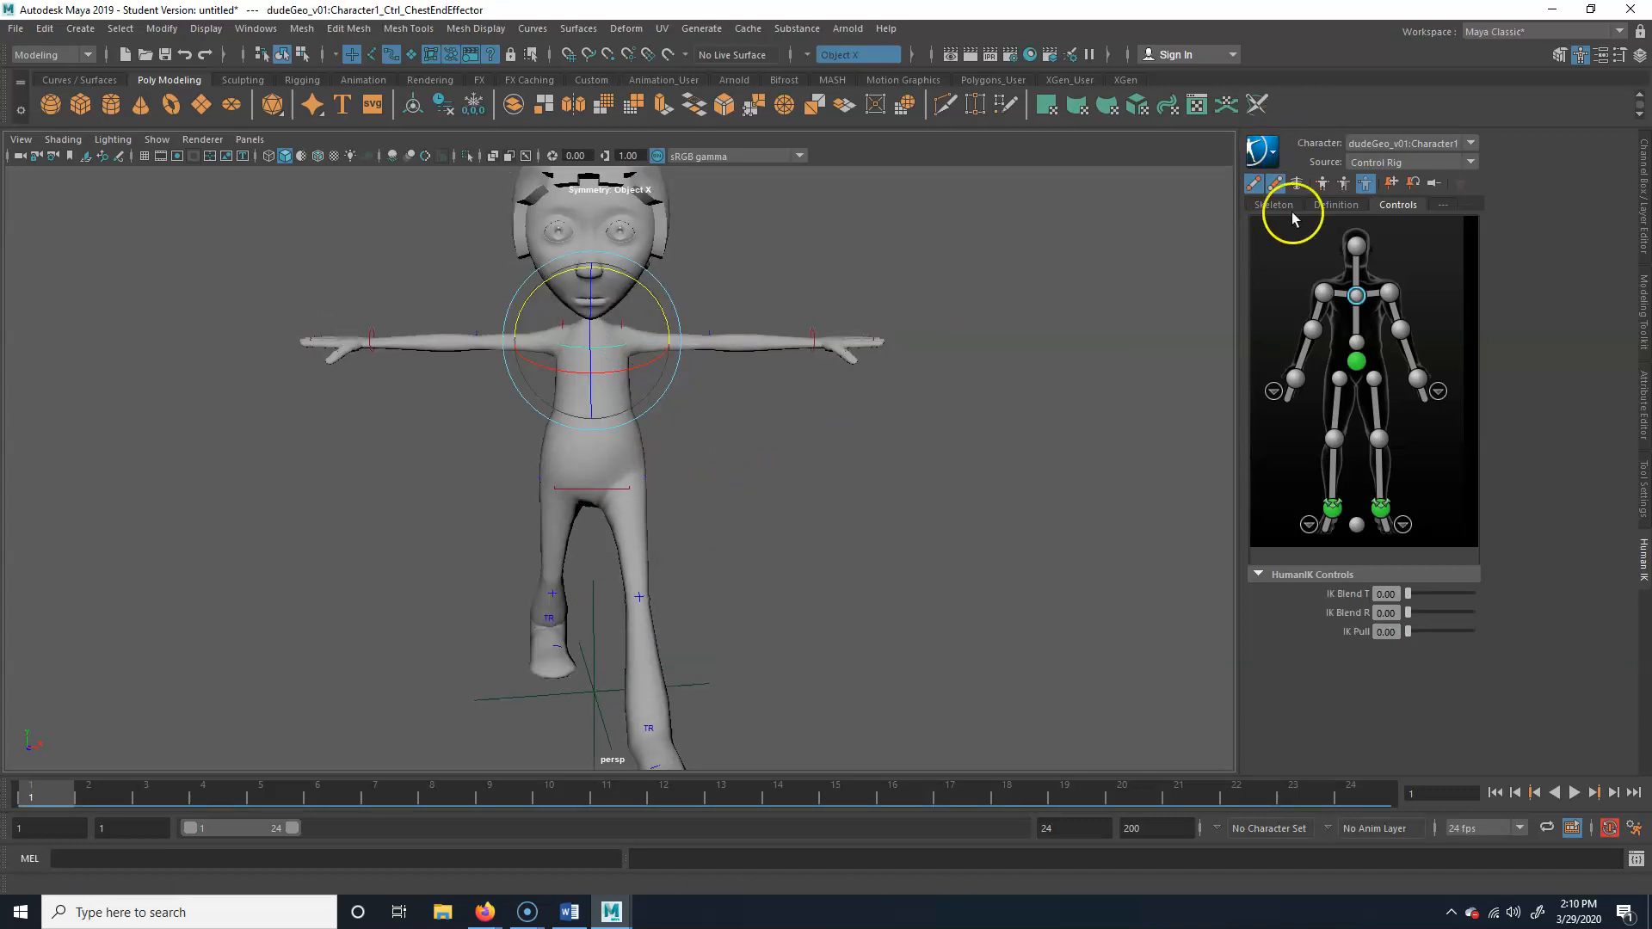
Try rotating the chest end effector in Body Part keying mode, undo it, and return to Selection keying mode
left_click(1346, 182)
mouse_move(627, 369)
left_mouse_down()
mouse_move(656, 358)
mouse_move(634, 370)
left_mouse_up()
key("ctrl+z")
left_click(746, 440)
left_click(1368, 184)
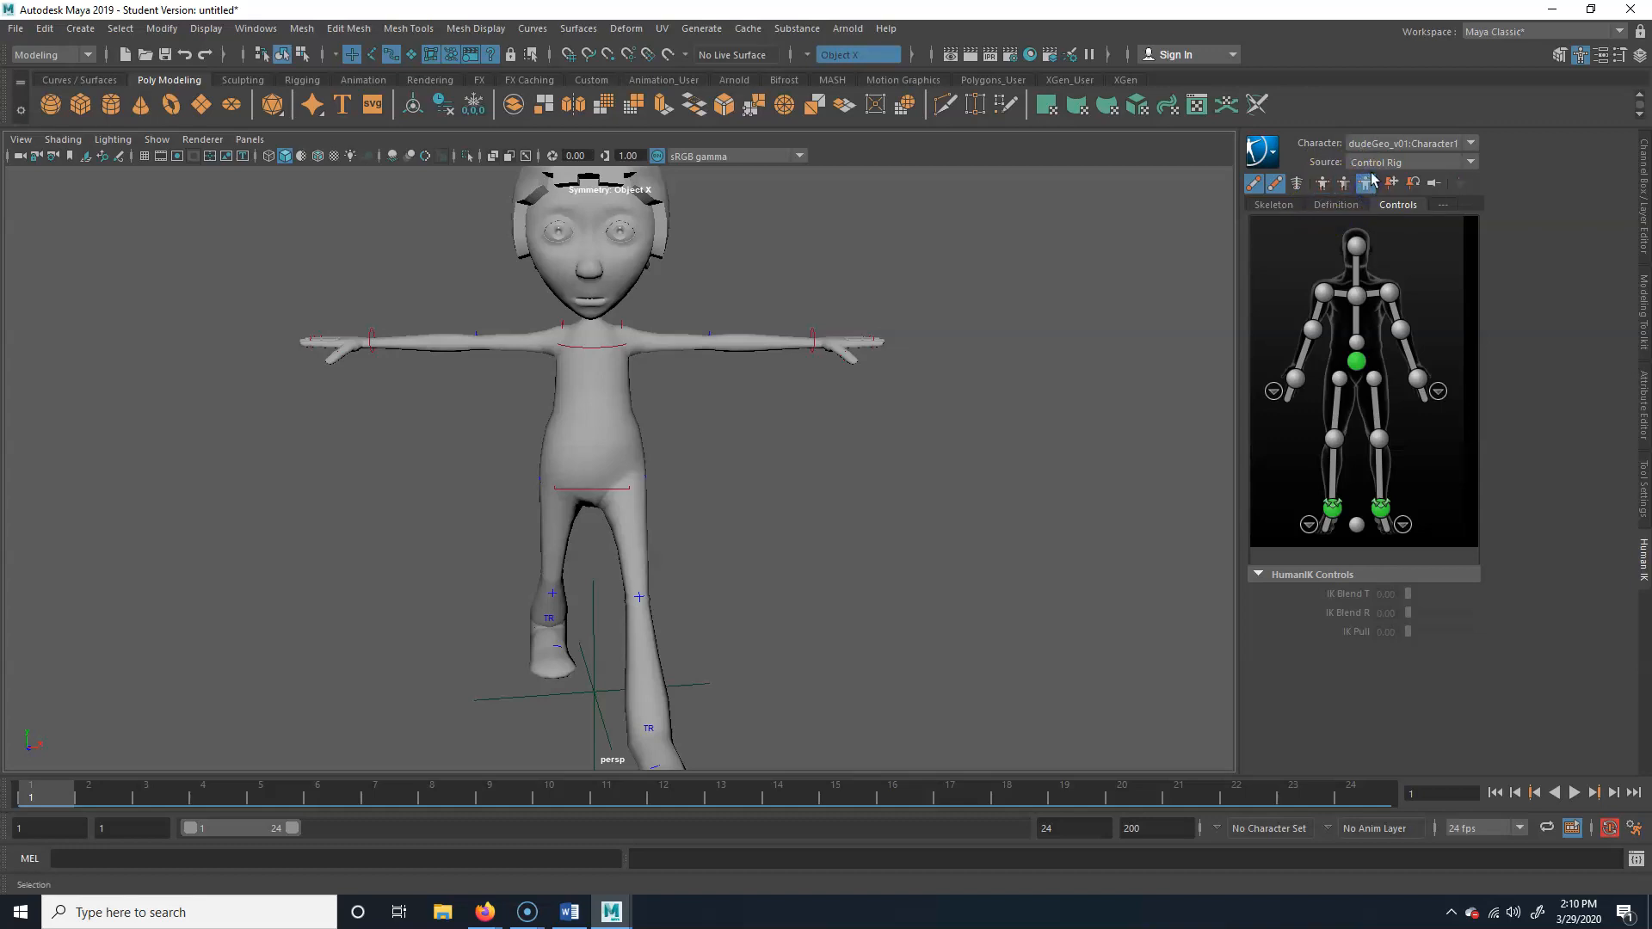
In Body Part keying mode, rotate the chest end effector at frame 1 to counter the hip twist, and key it at frames 1 and 24
left_click(603, 350)
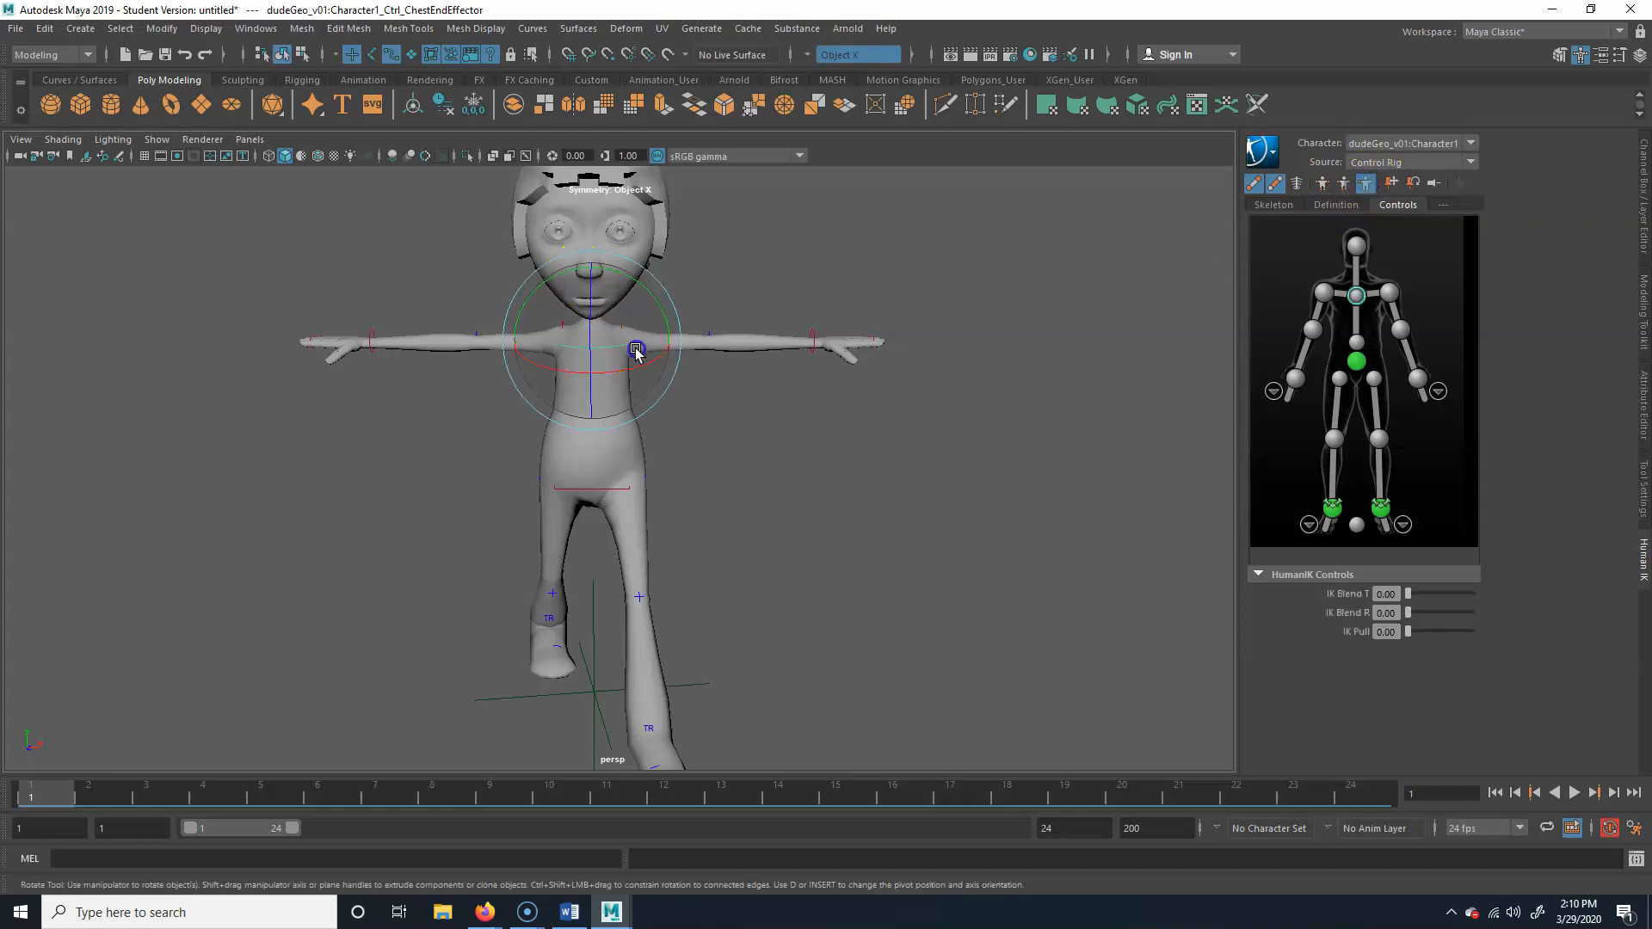
left_click(1345, 188)
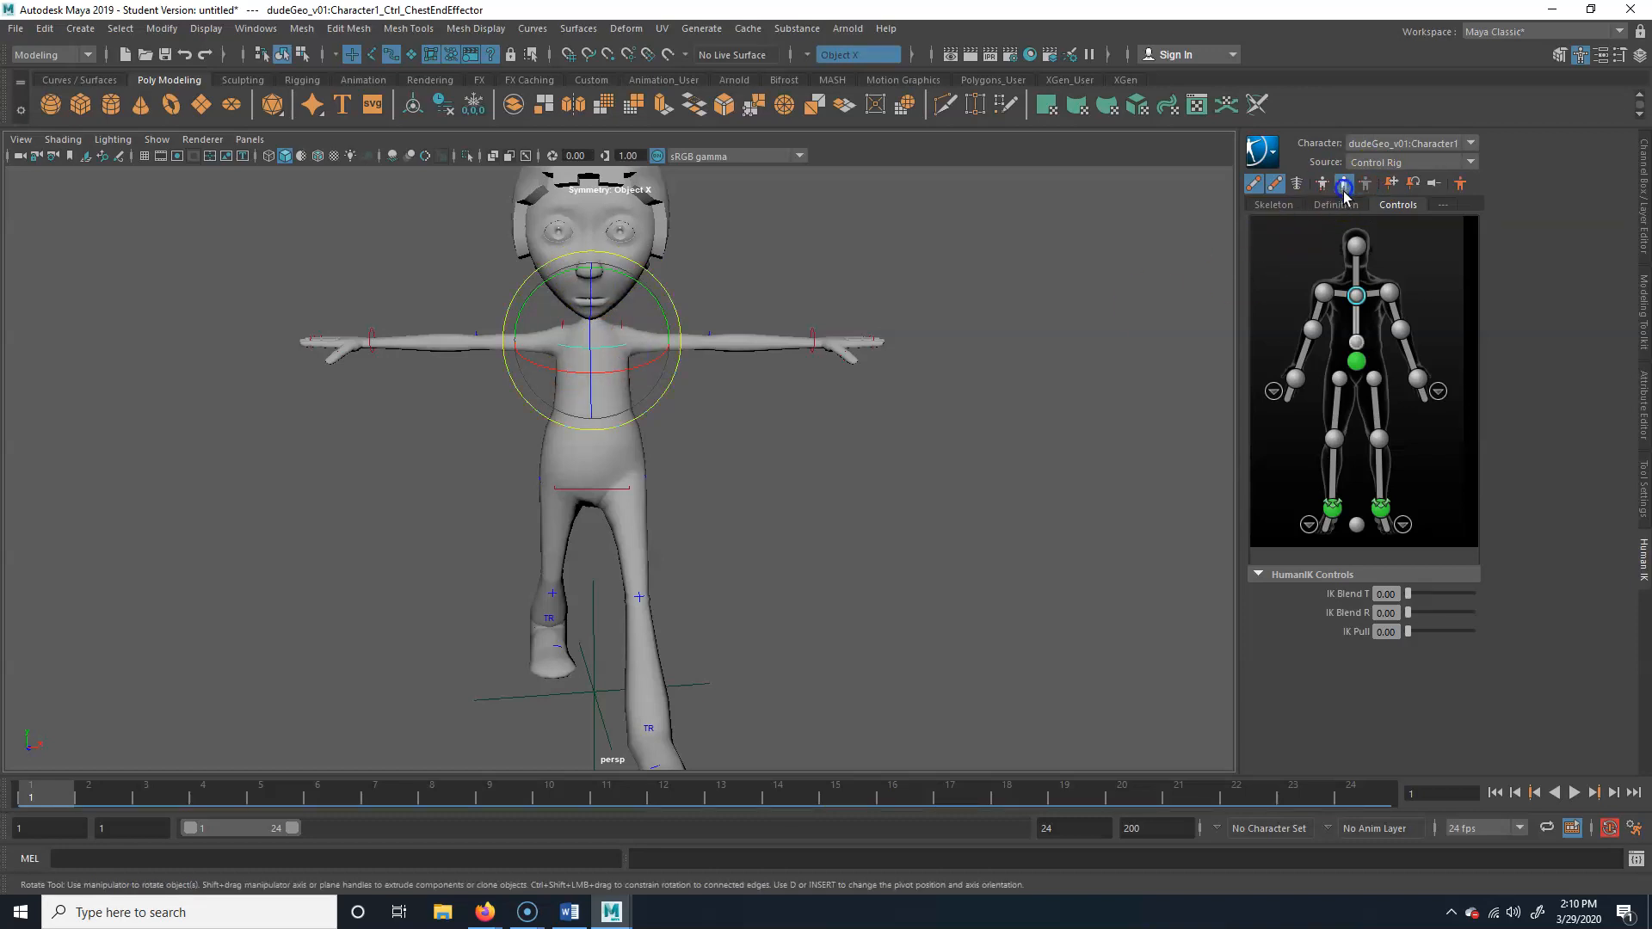
left_click_drag(656, 420, 635, 501, "alt")
key("space")
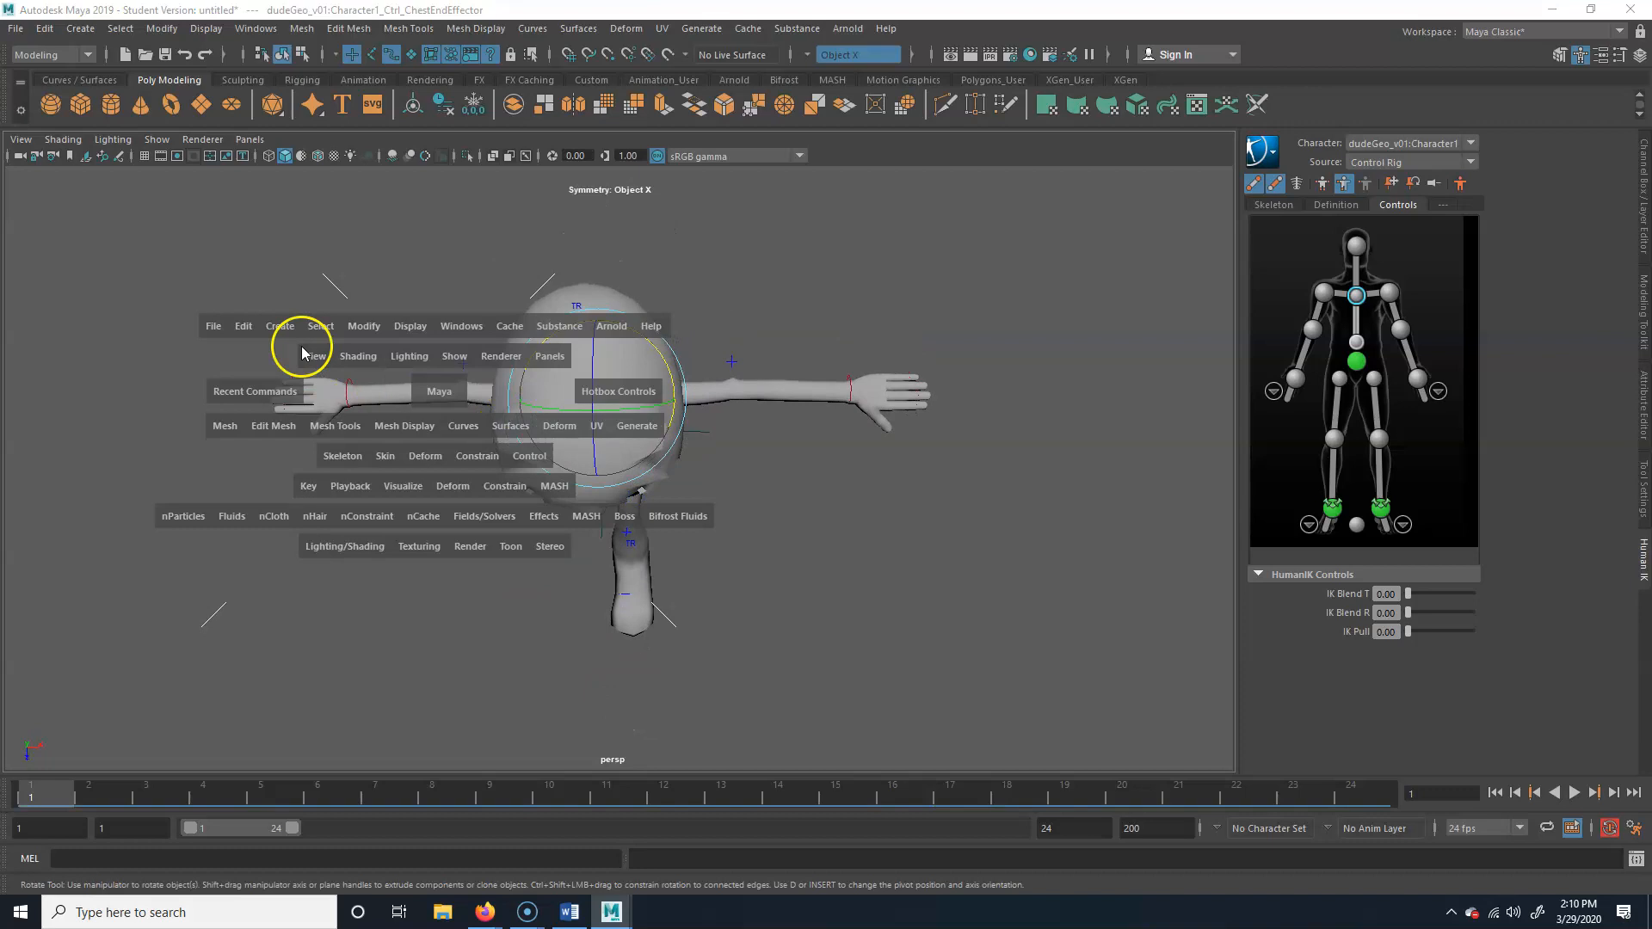
key("space")
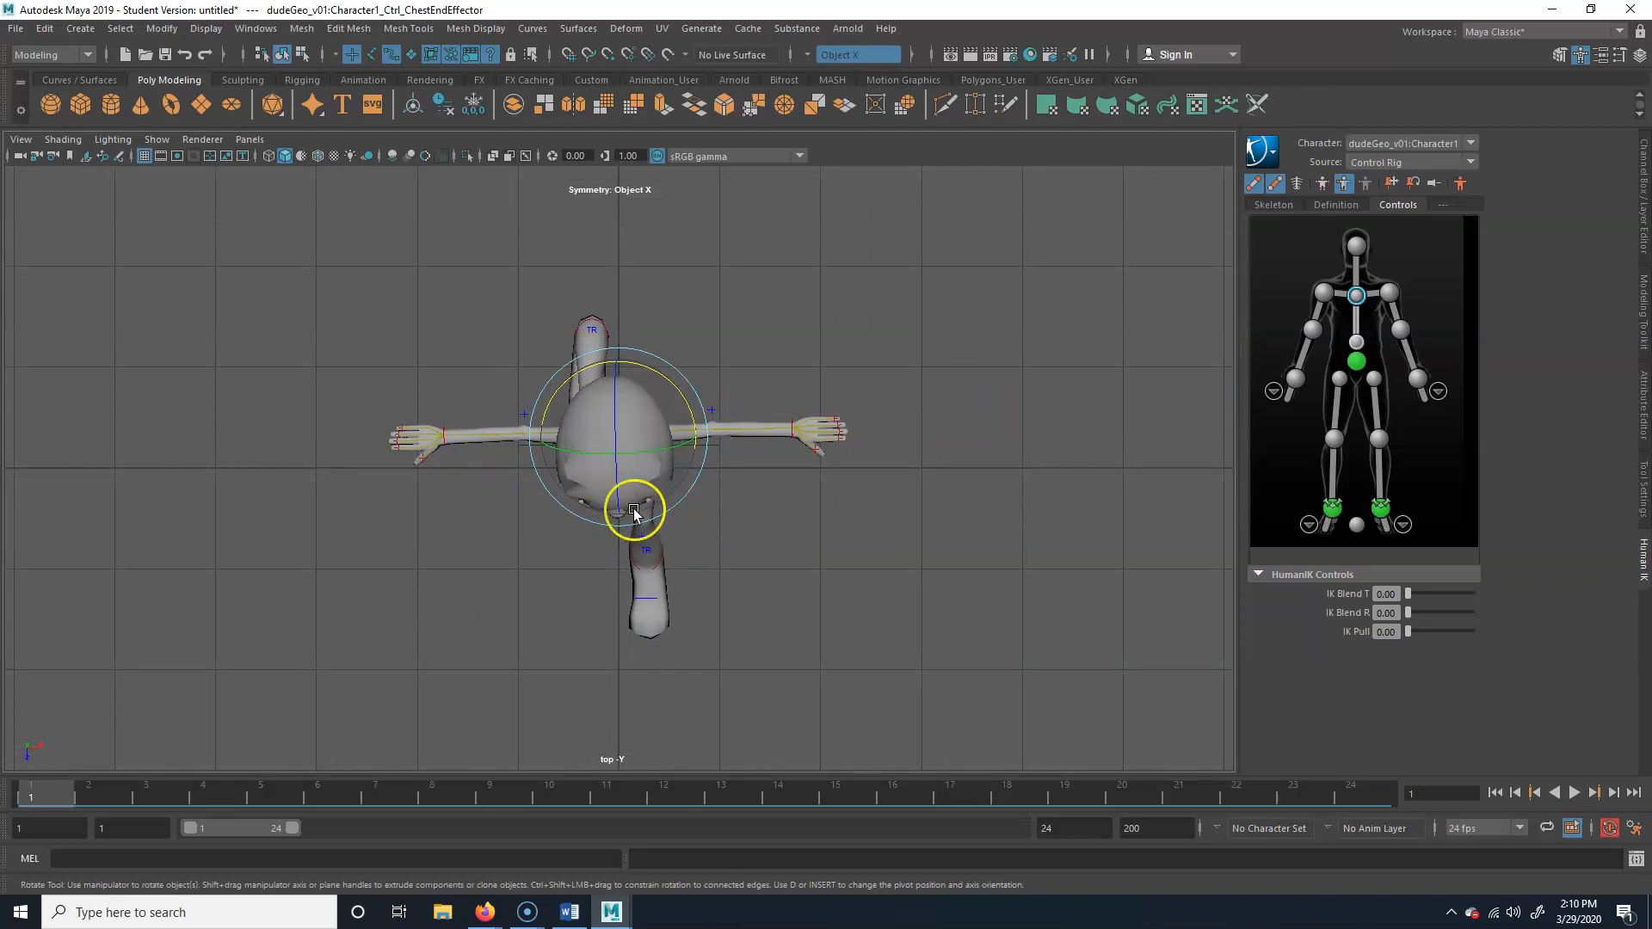
key("space")
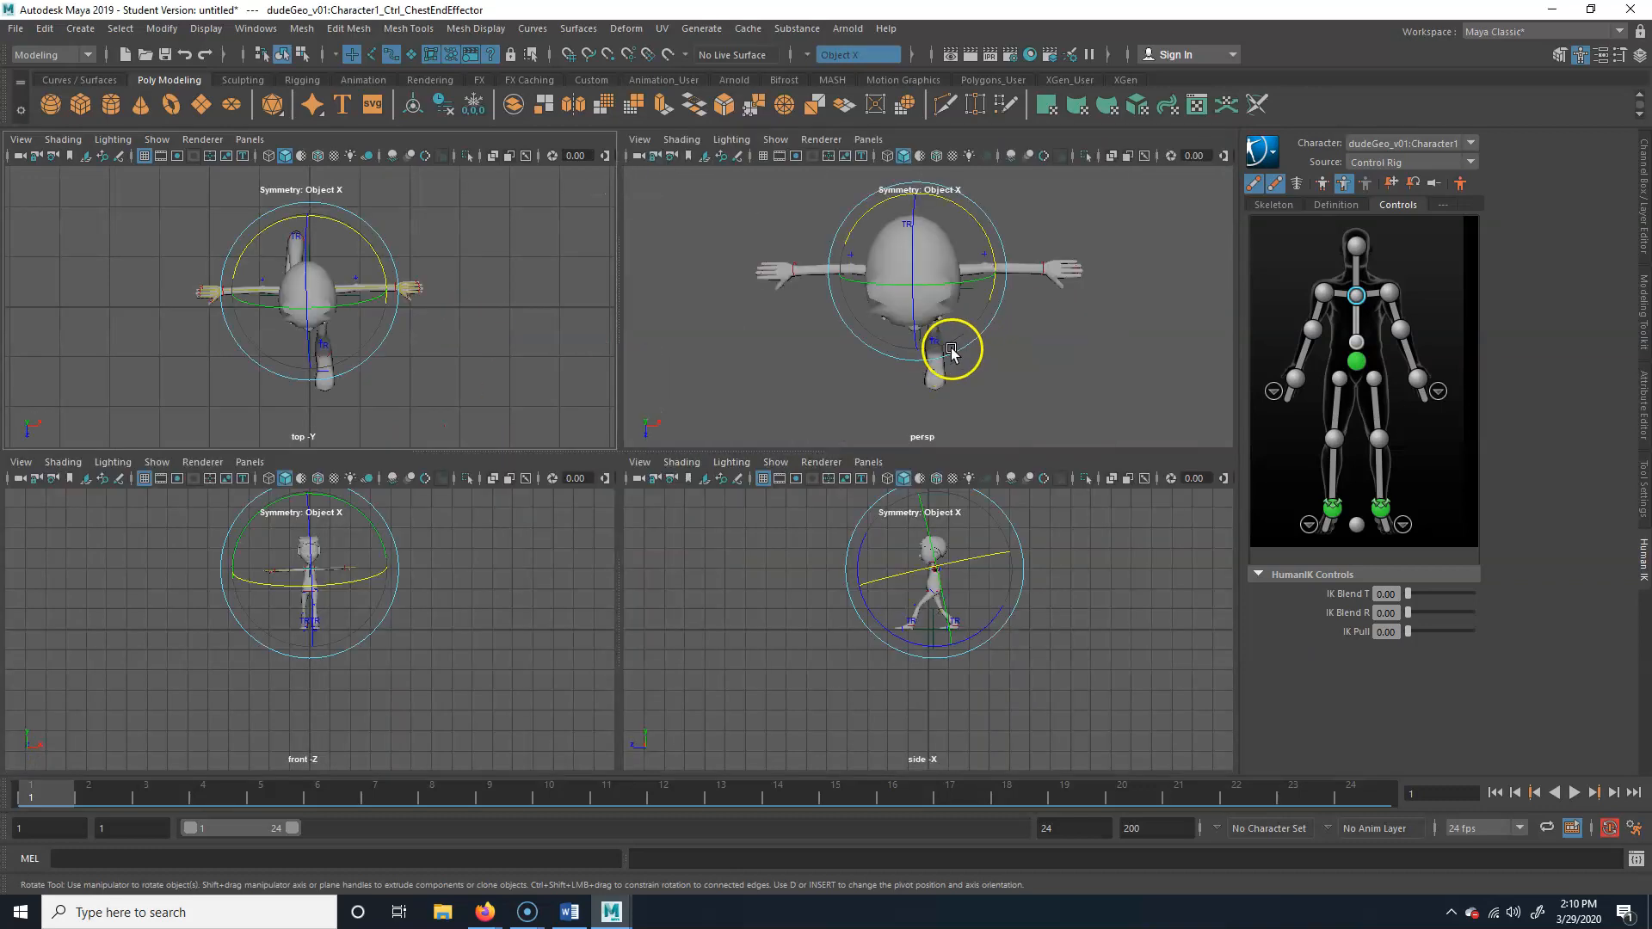
key("space")
left_click_drag(737, 526, 705, 458, "alt")
key("s")
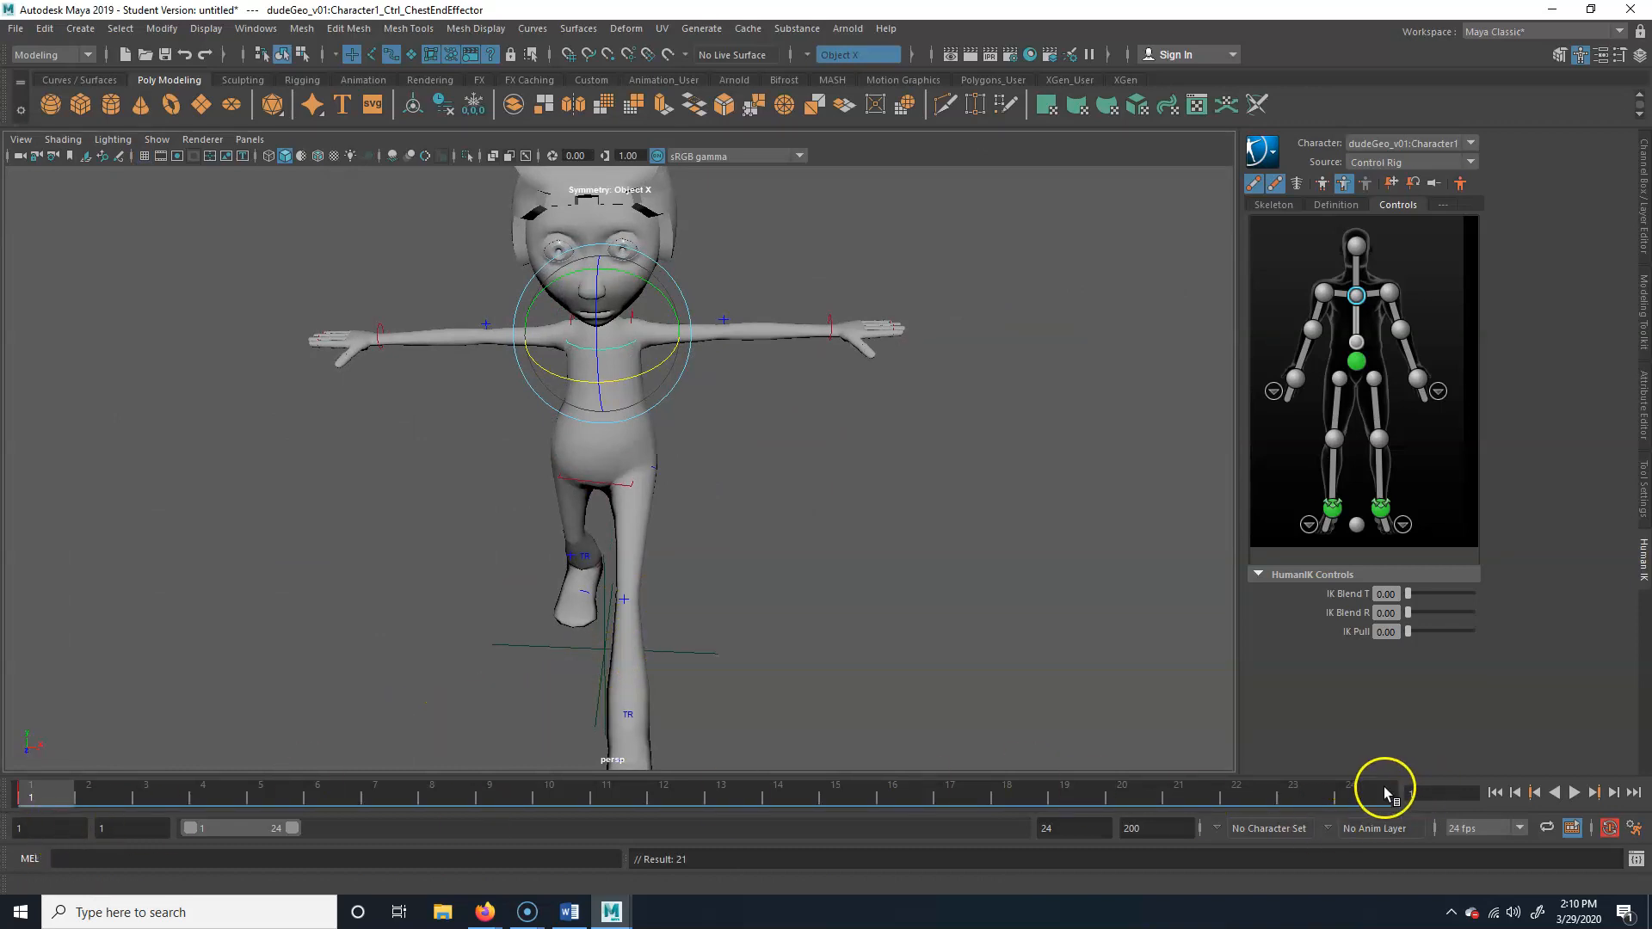
At frame 12, rotate the chest end effector in the top view to square the shoulders against the hip twist, and key it
left_click_drag(1370, 796, 682, 803)
left_click_drag(771, 411, 771, 504, "alt")
left_click_drag(651, 342, 685, 362)
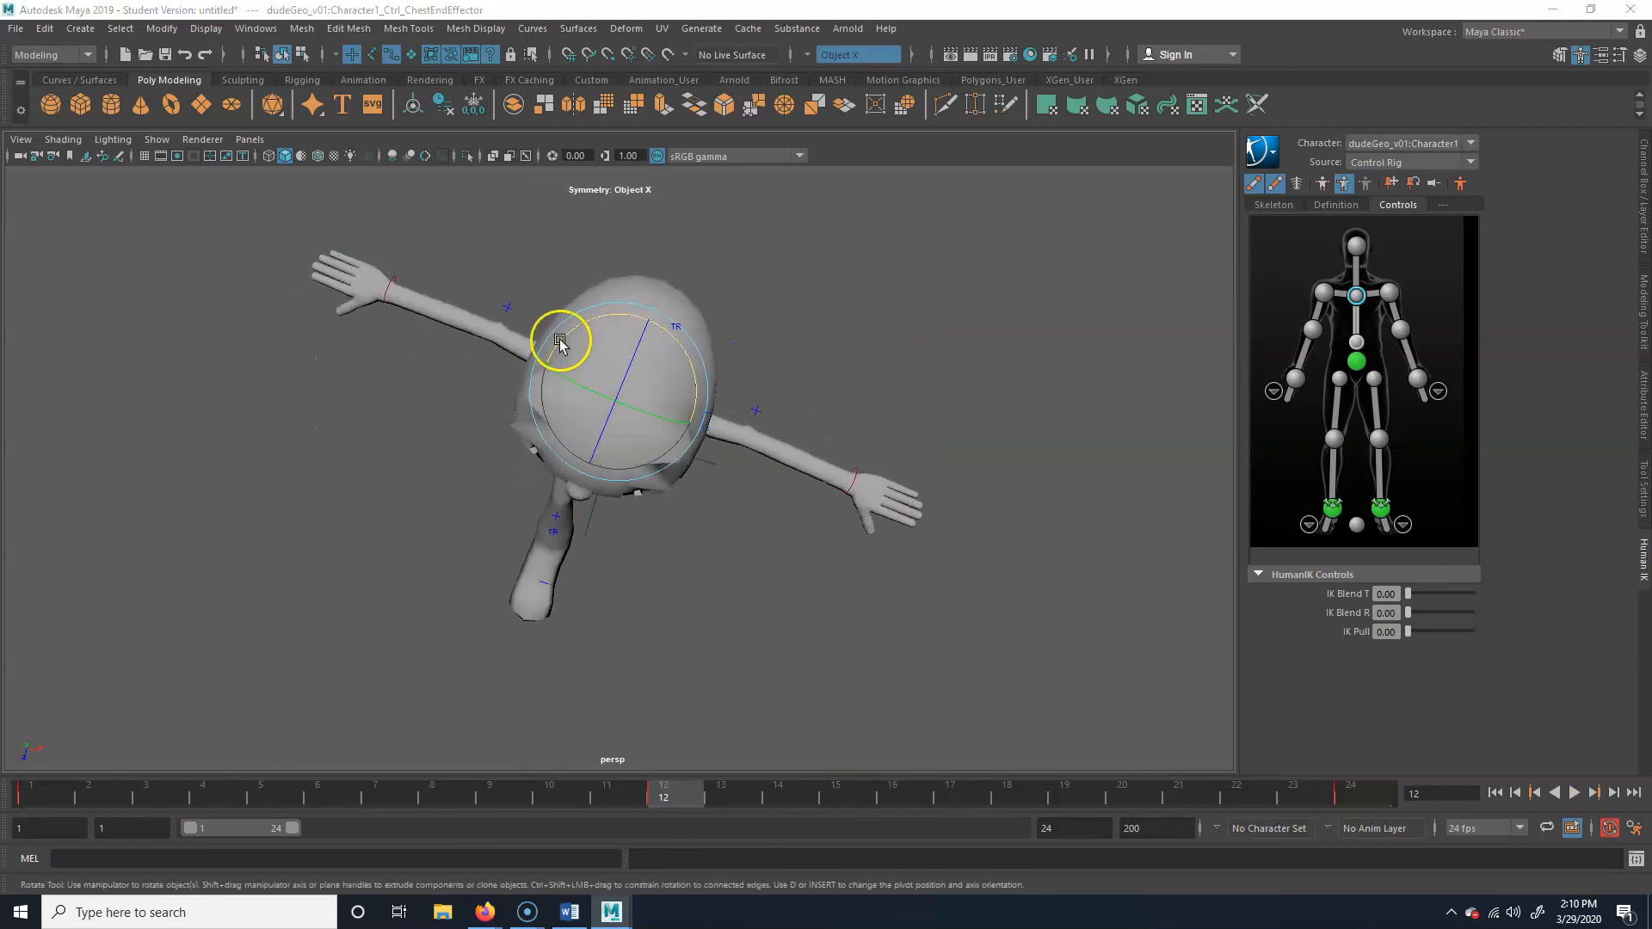
key("space")
key("space")
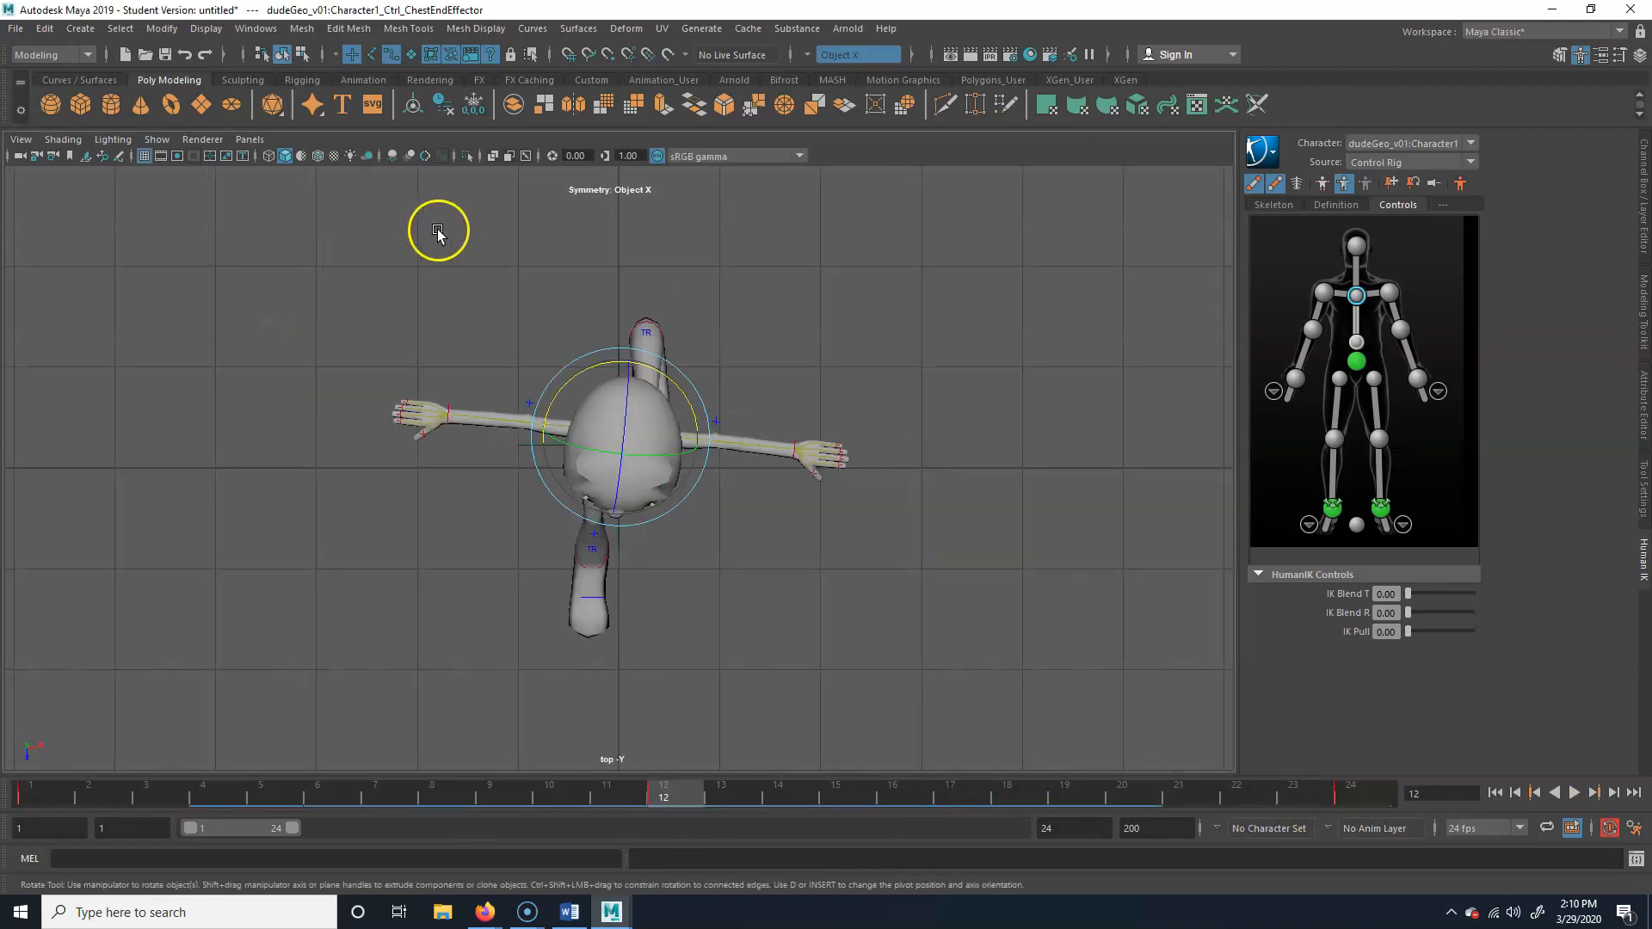
left_click_drag(642, 367, 649, 370)
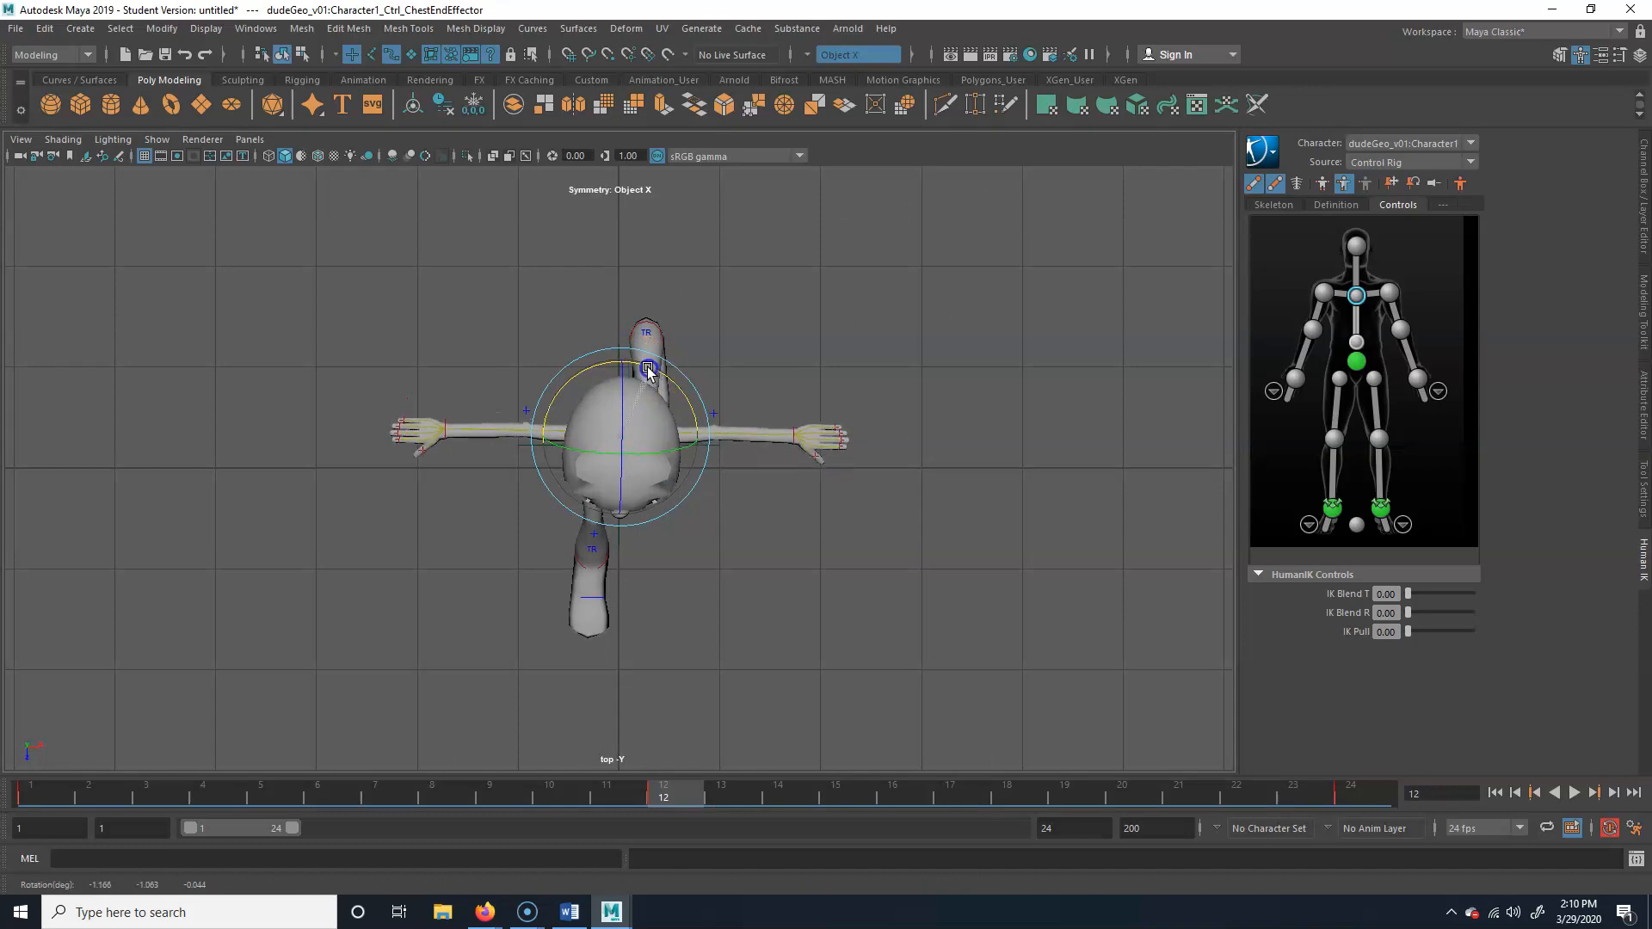
key("space")
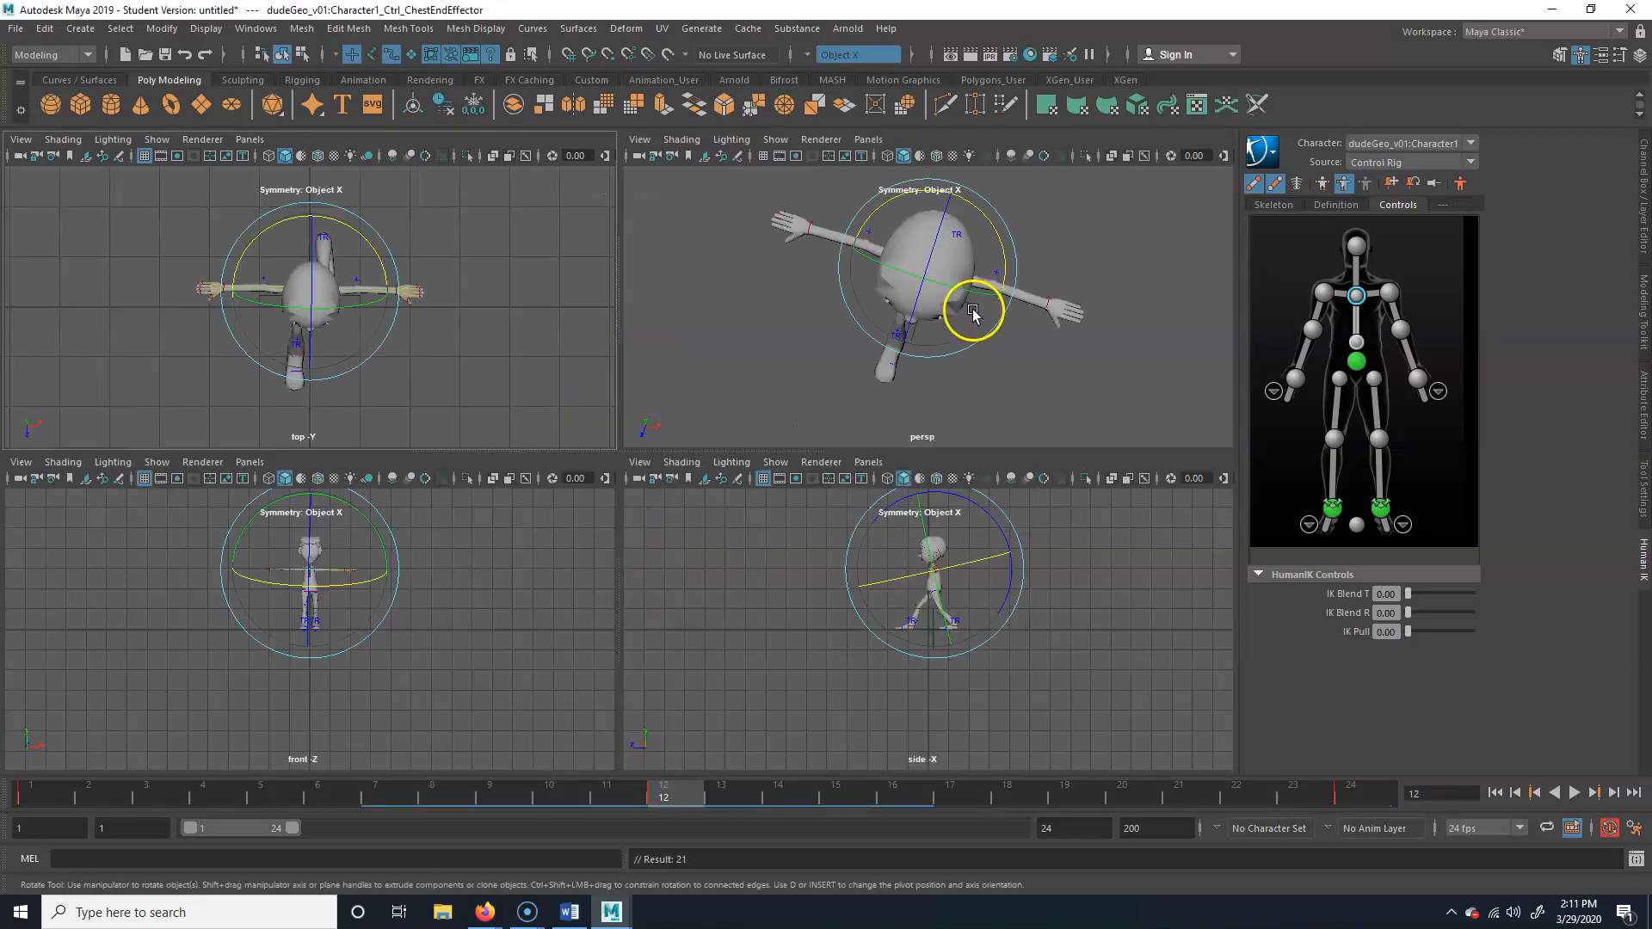
key("space")
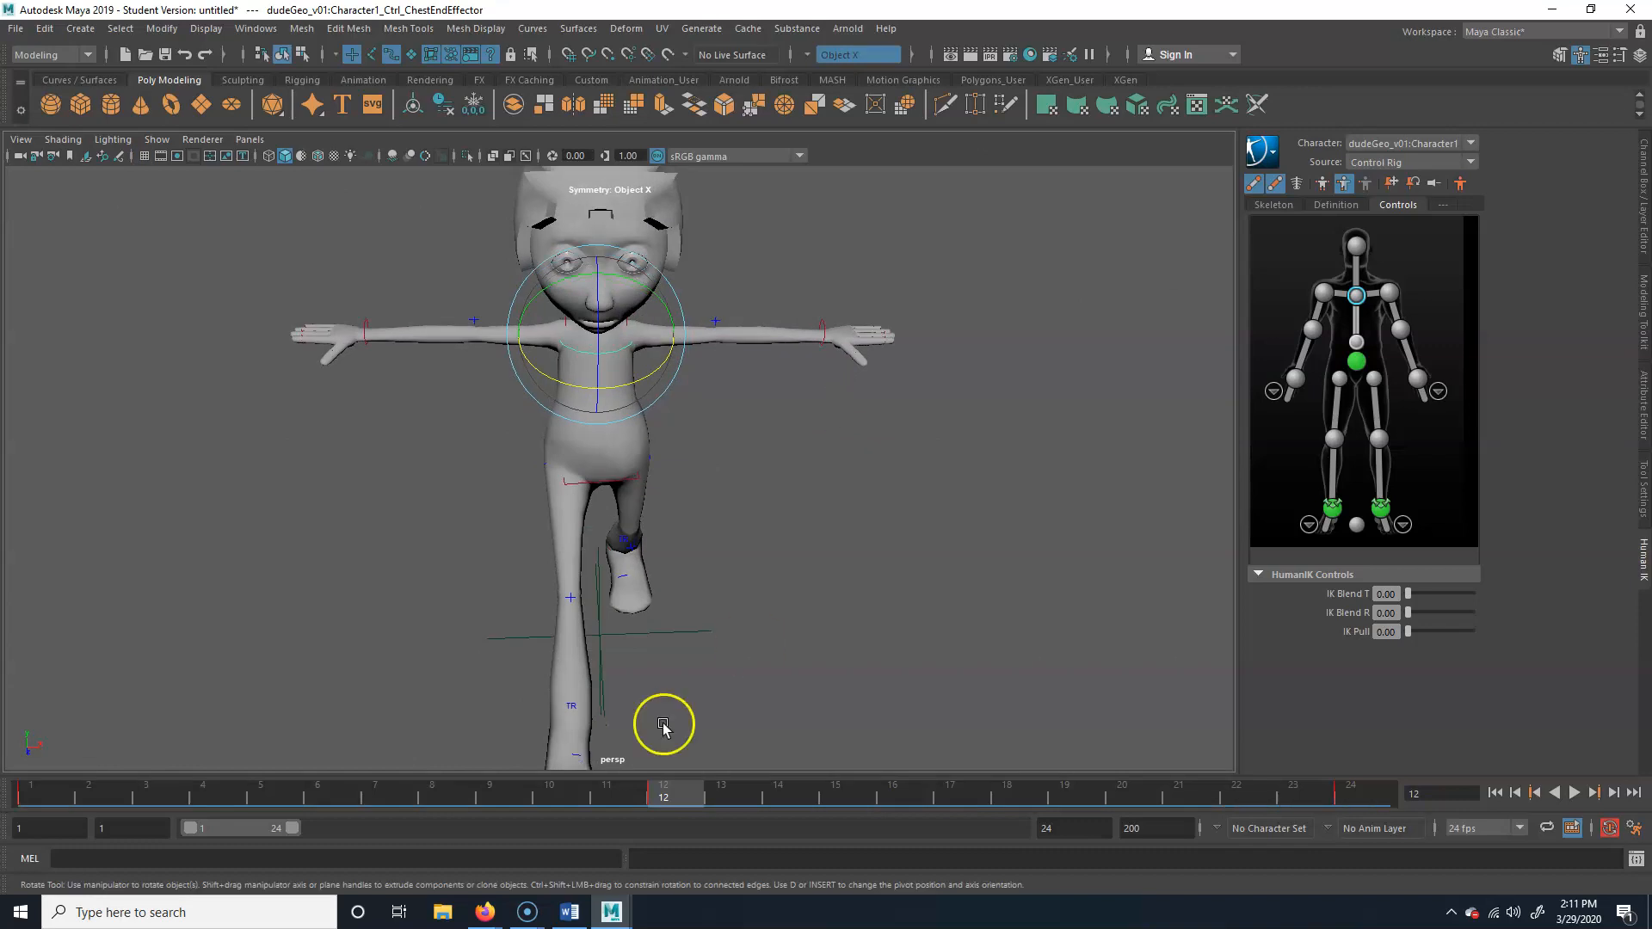
At frame 6, rotate the chest end effector to counter the hip tilt and level the shoulders, and key it
mouse_move(694, 792)
left_mouse_down()
mouse_move(1372, 793)
mouse_move(150, 770)
left_mouse_up()
left_click_drag(595, 587, 591, 539, "alt")
left_click_drag(215, 793, 320, 793)
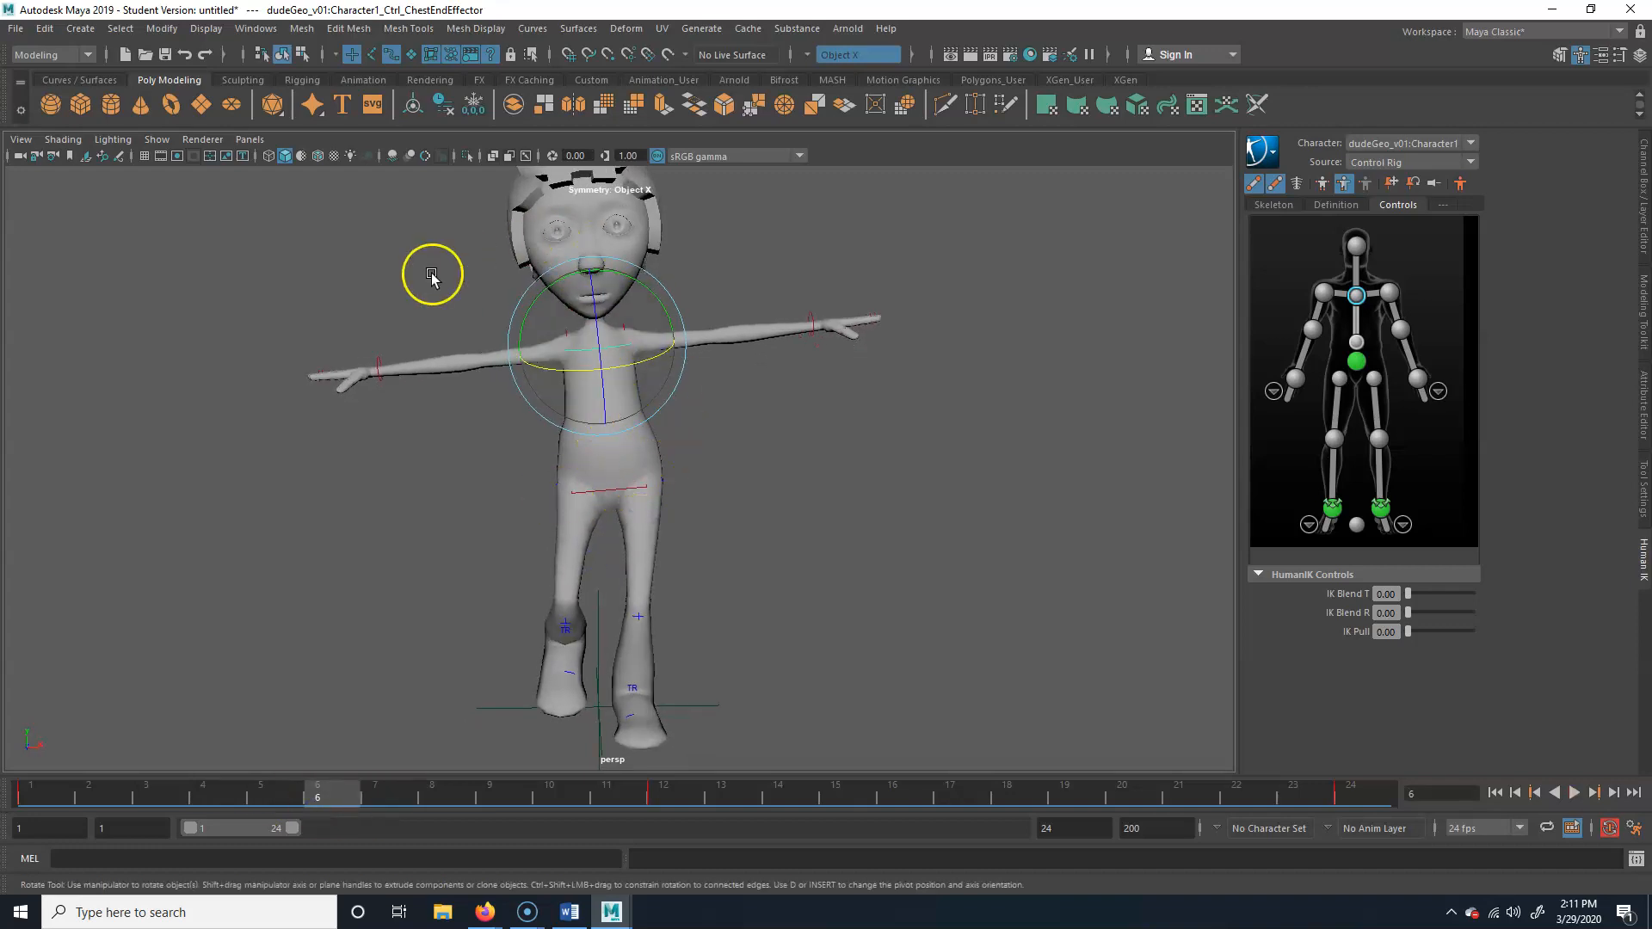
left_click_drag(644, 284, 649, 285)
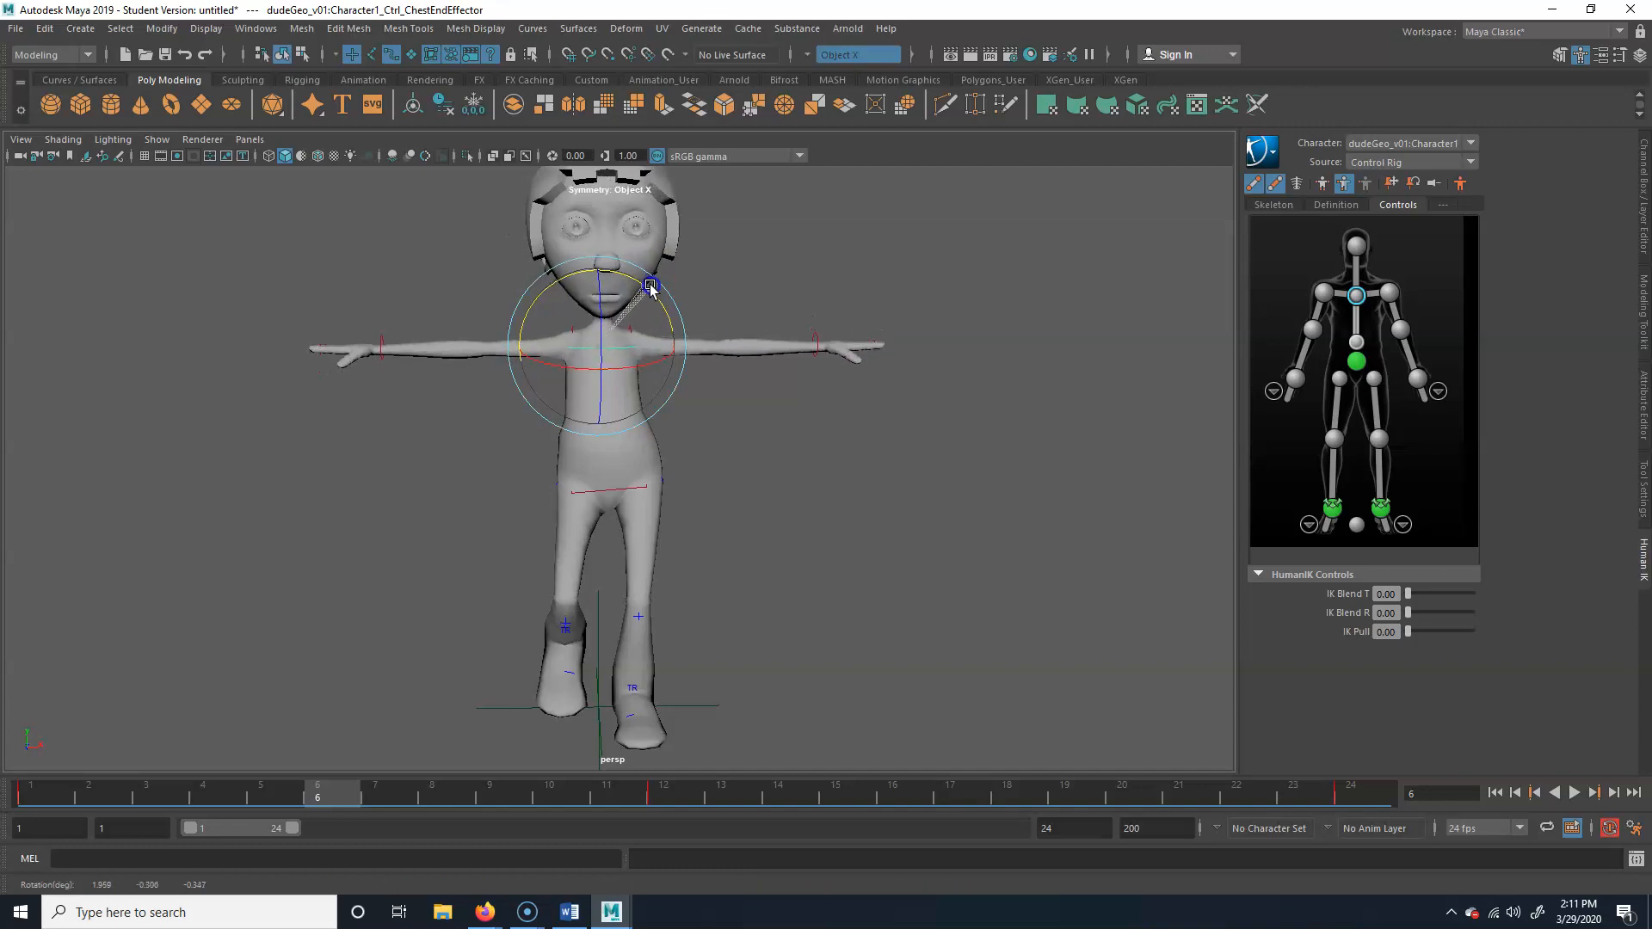
left_click_drag(656, 286, 657, 286)
At frame 18, tilt the chest end effector against the hip tilt and key the rotation
left_click(690, 790)
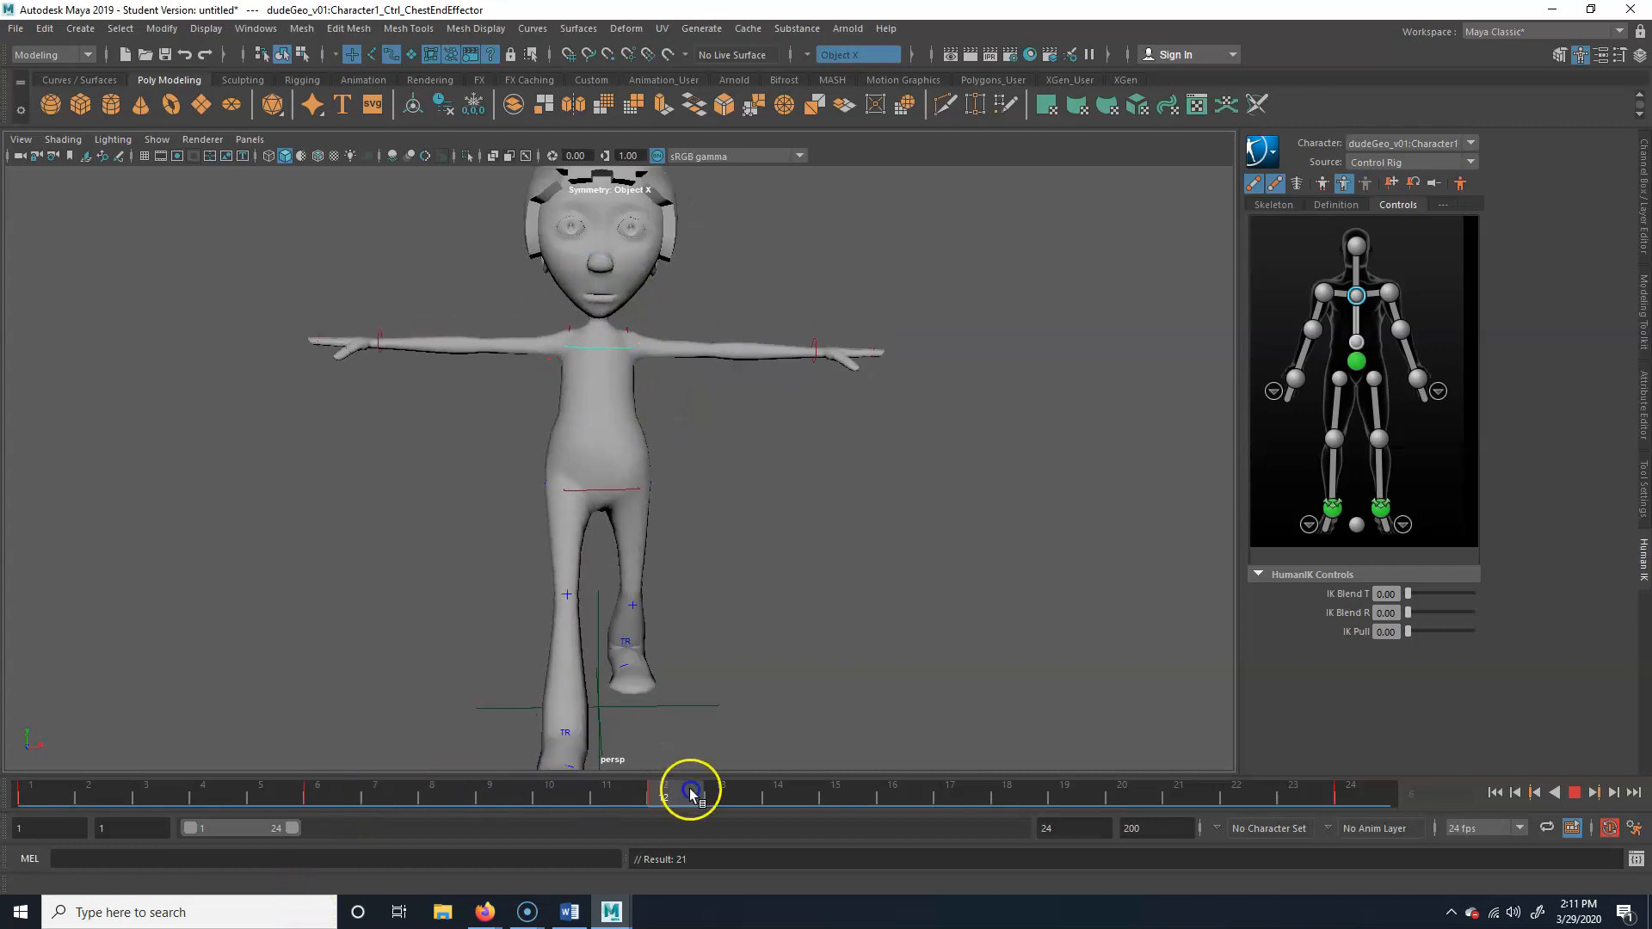
left_click_drag(690, 790, 1005, 793)
left_click_drag(661, 301, 653, 293)
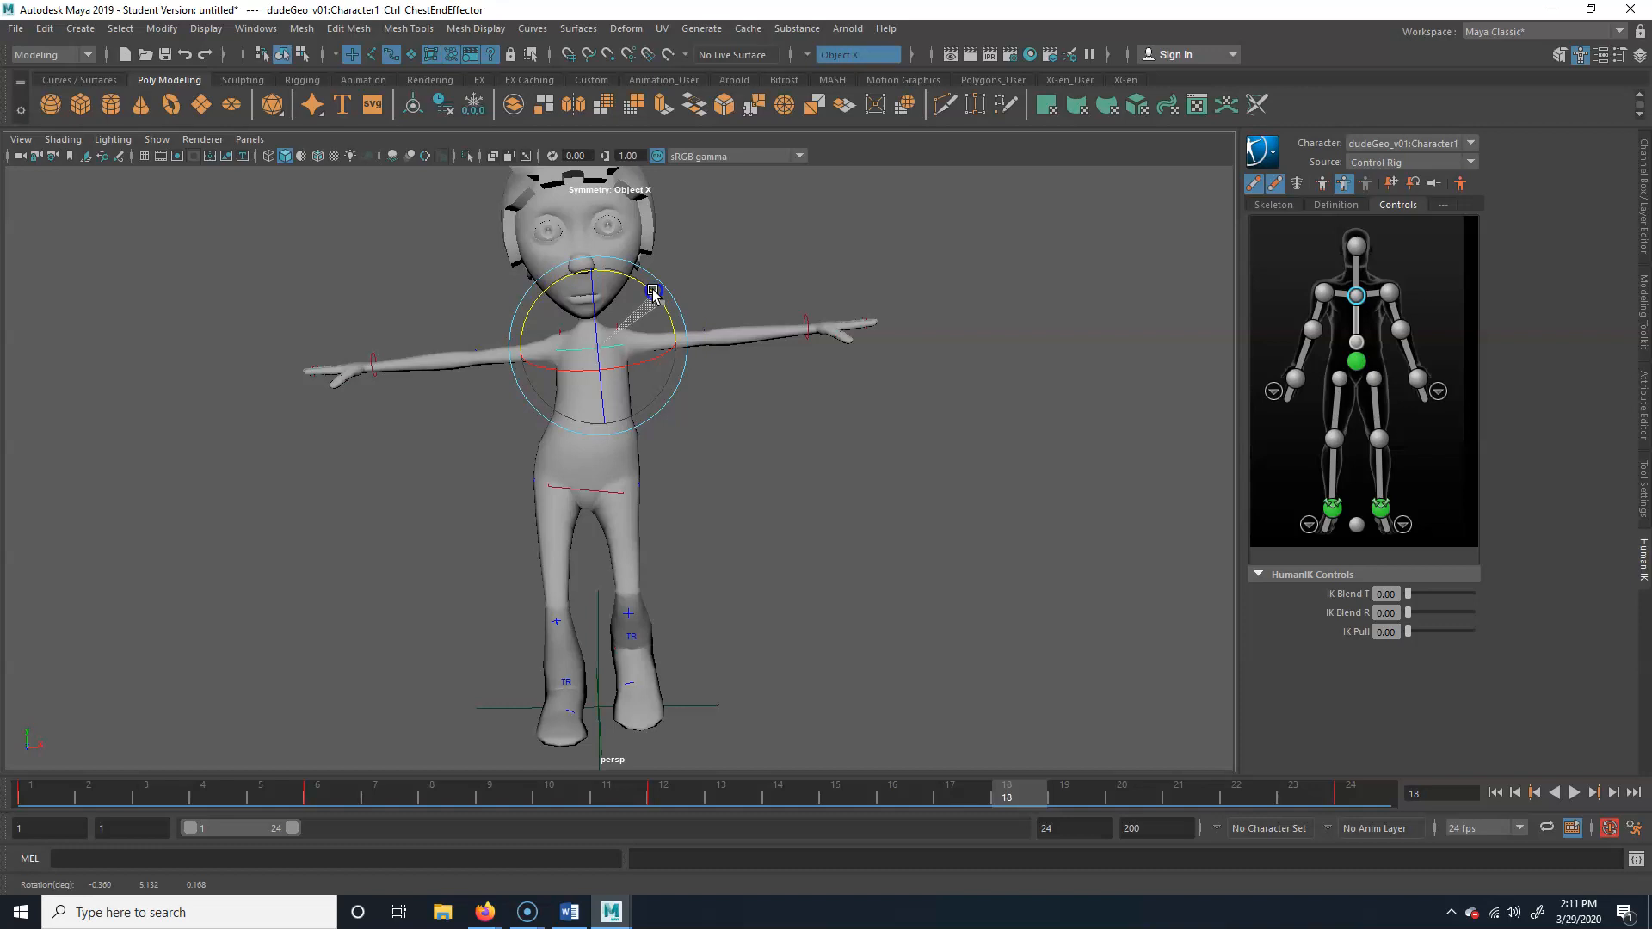
Play back the cycle to examine the chest counter-rotation, and view the left ankle effector from the side at frame 19
left_click(1573, 793)
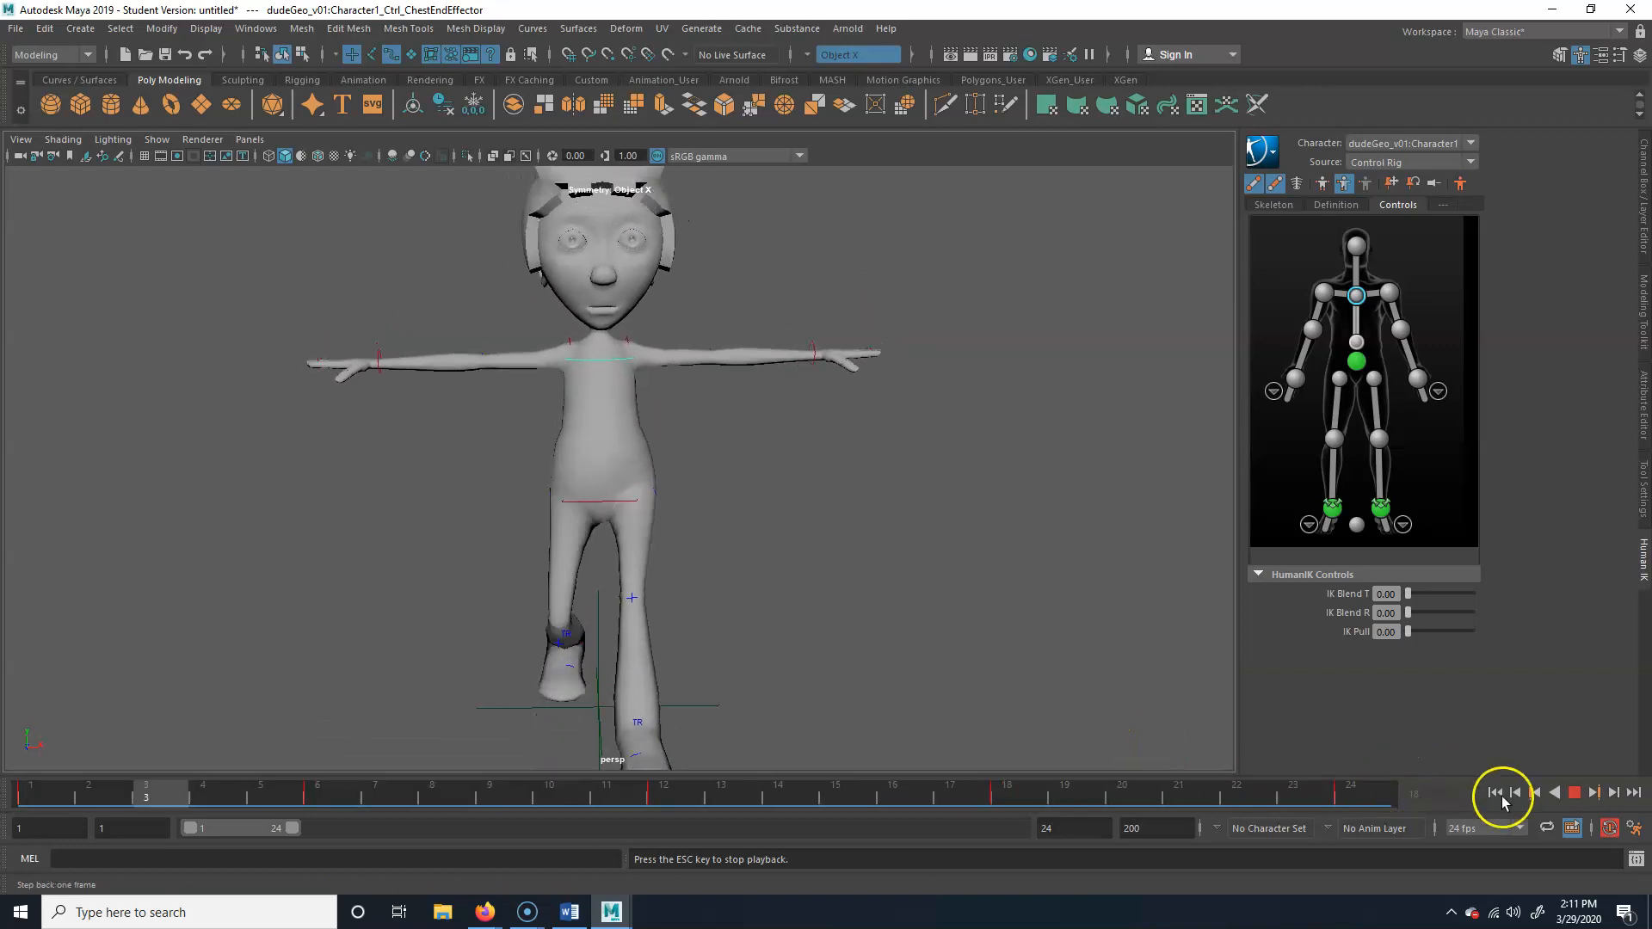
left_click(1576, 795)
left_click_drag(637, 453, 723, 461, "alt")
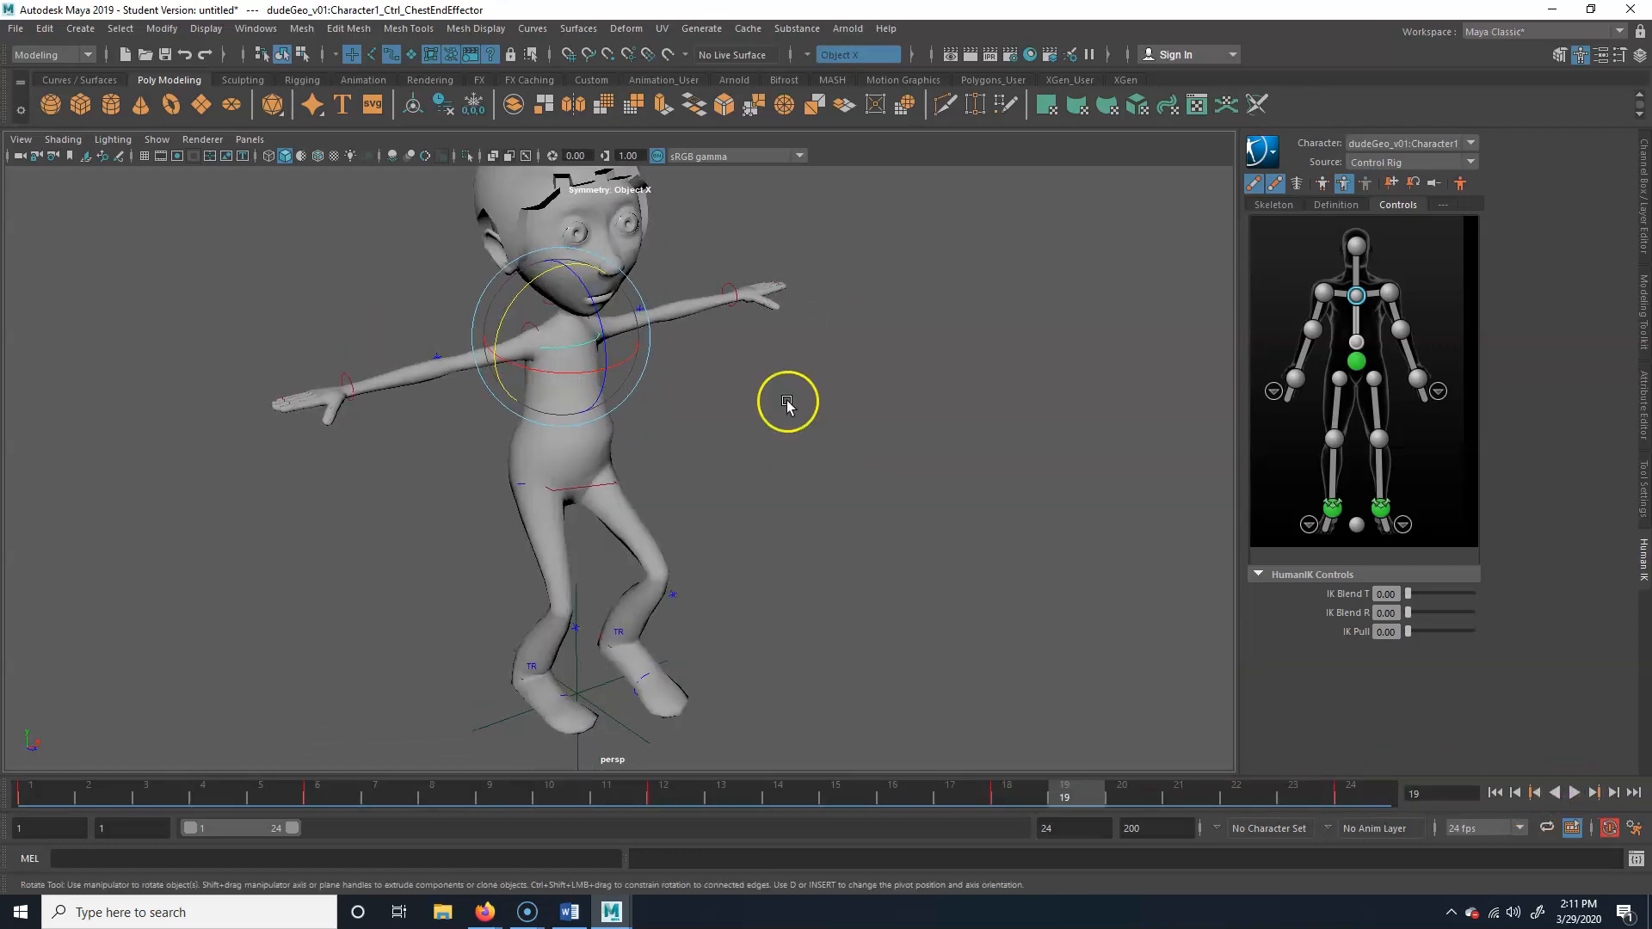
left_click(805, 441)
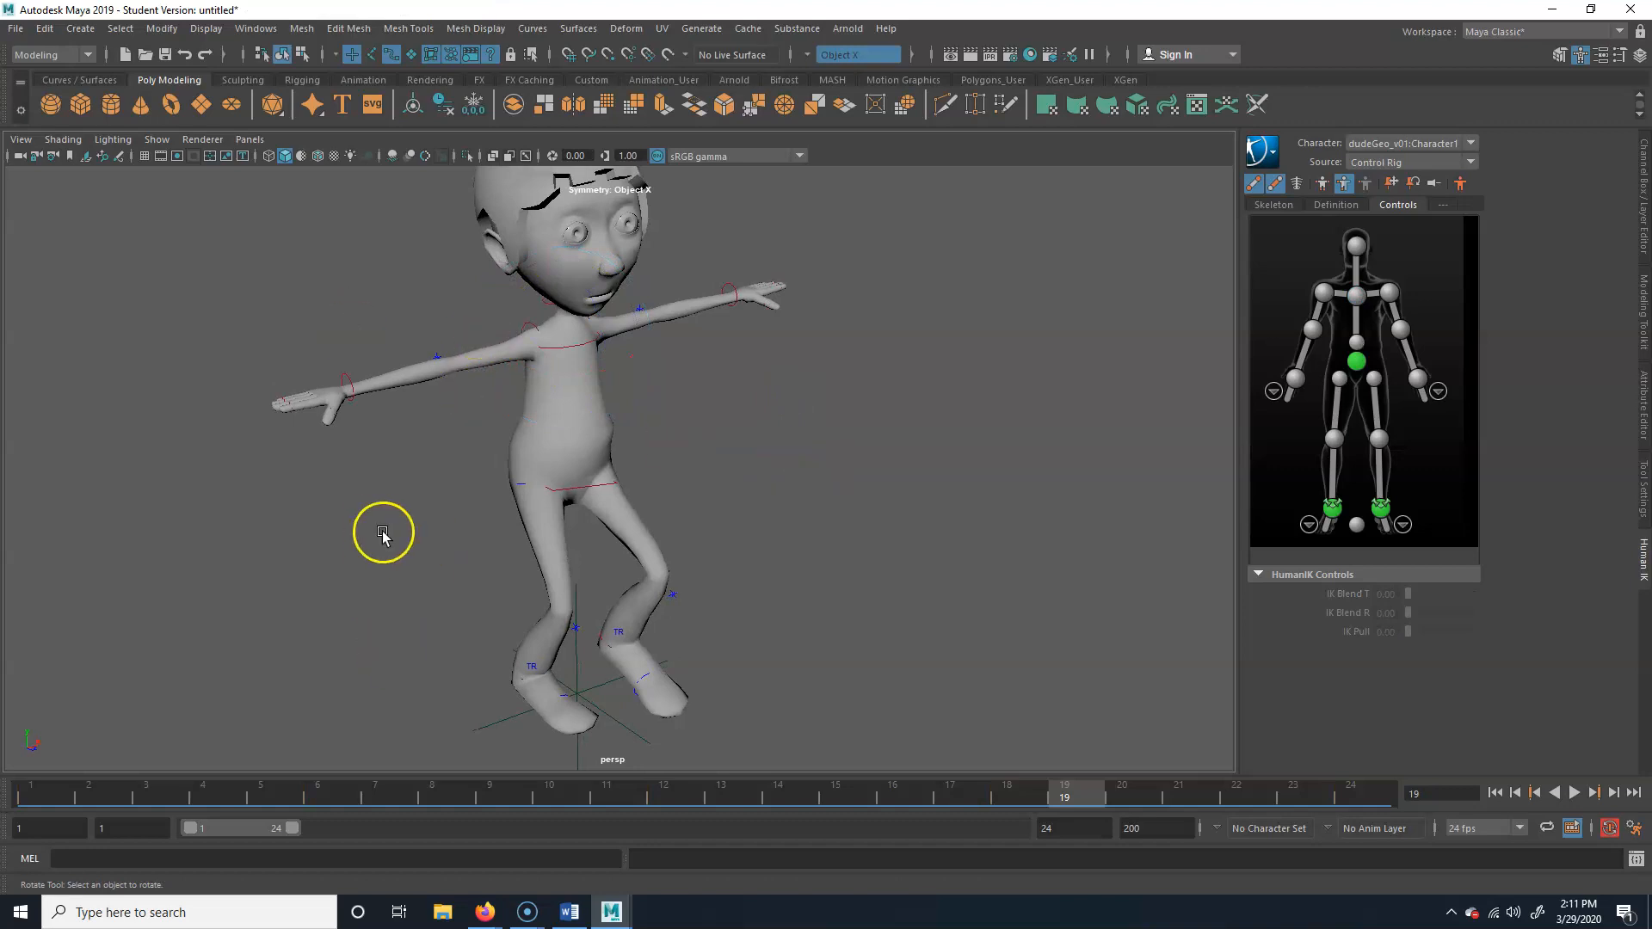
left_click(633, 675)
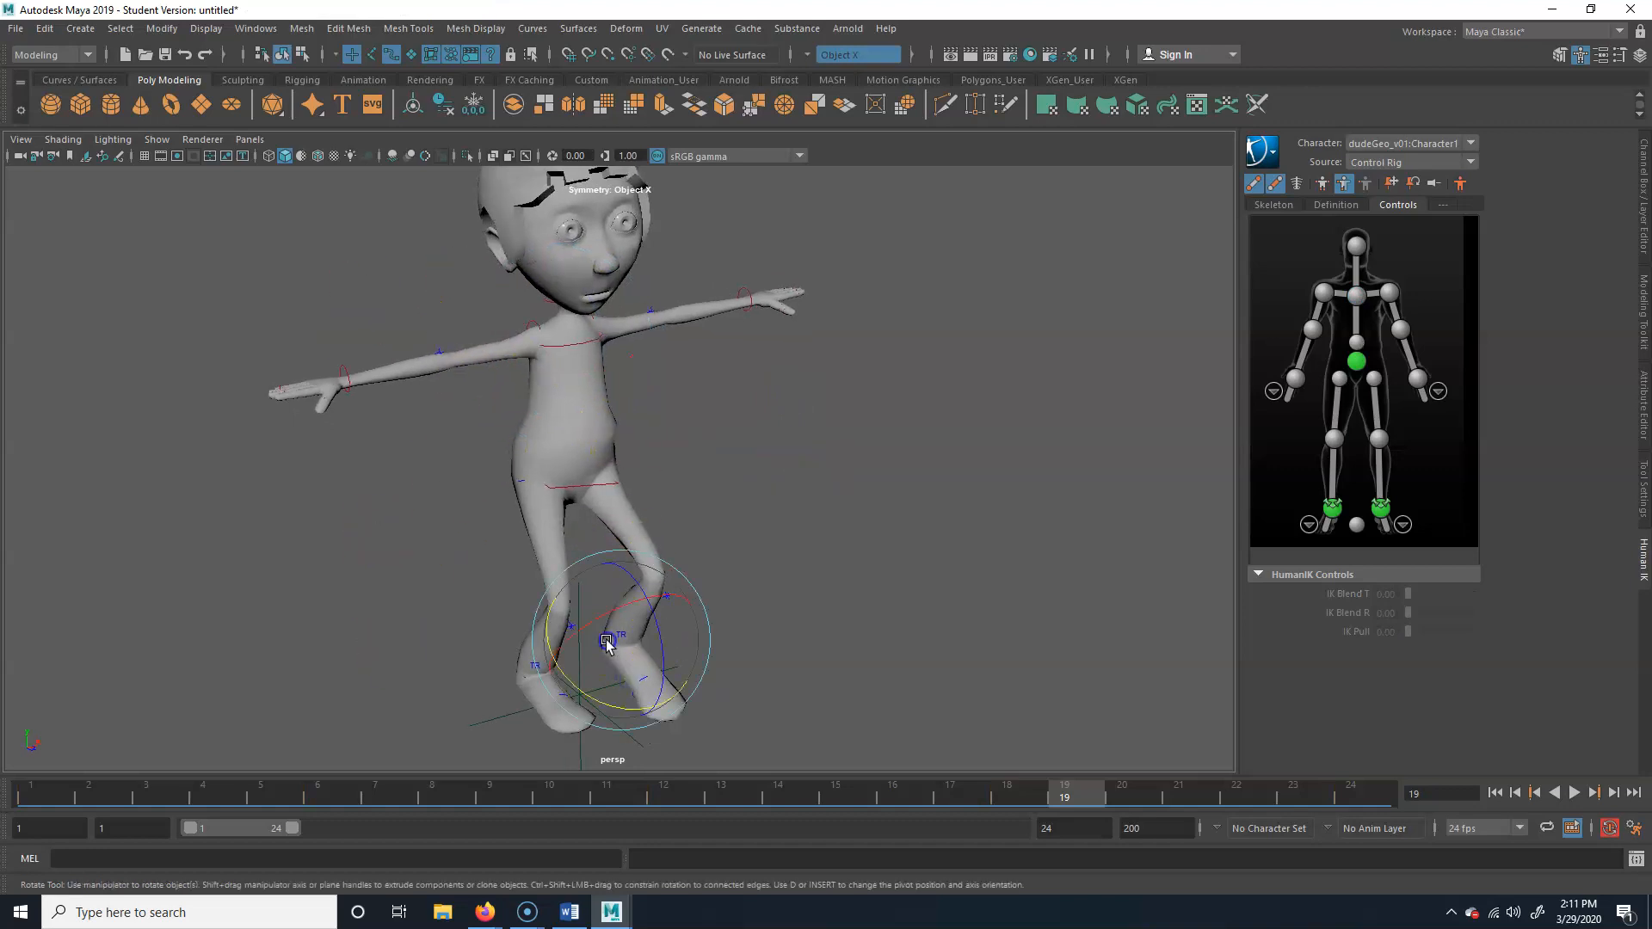
left_click_drag(633, 676, 749, 663, "alt")
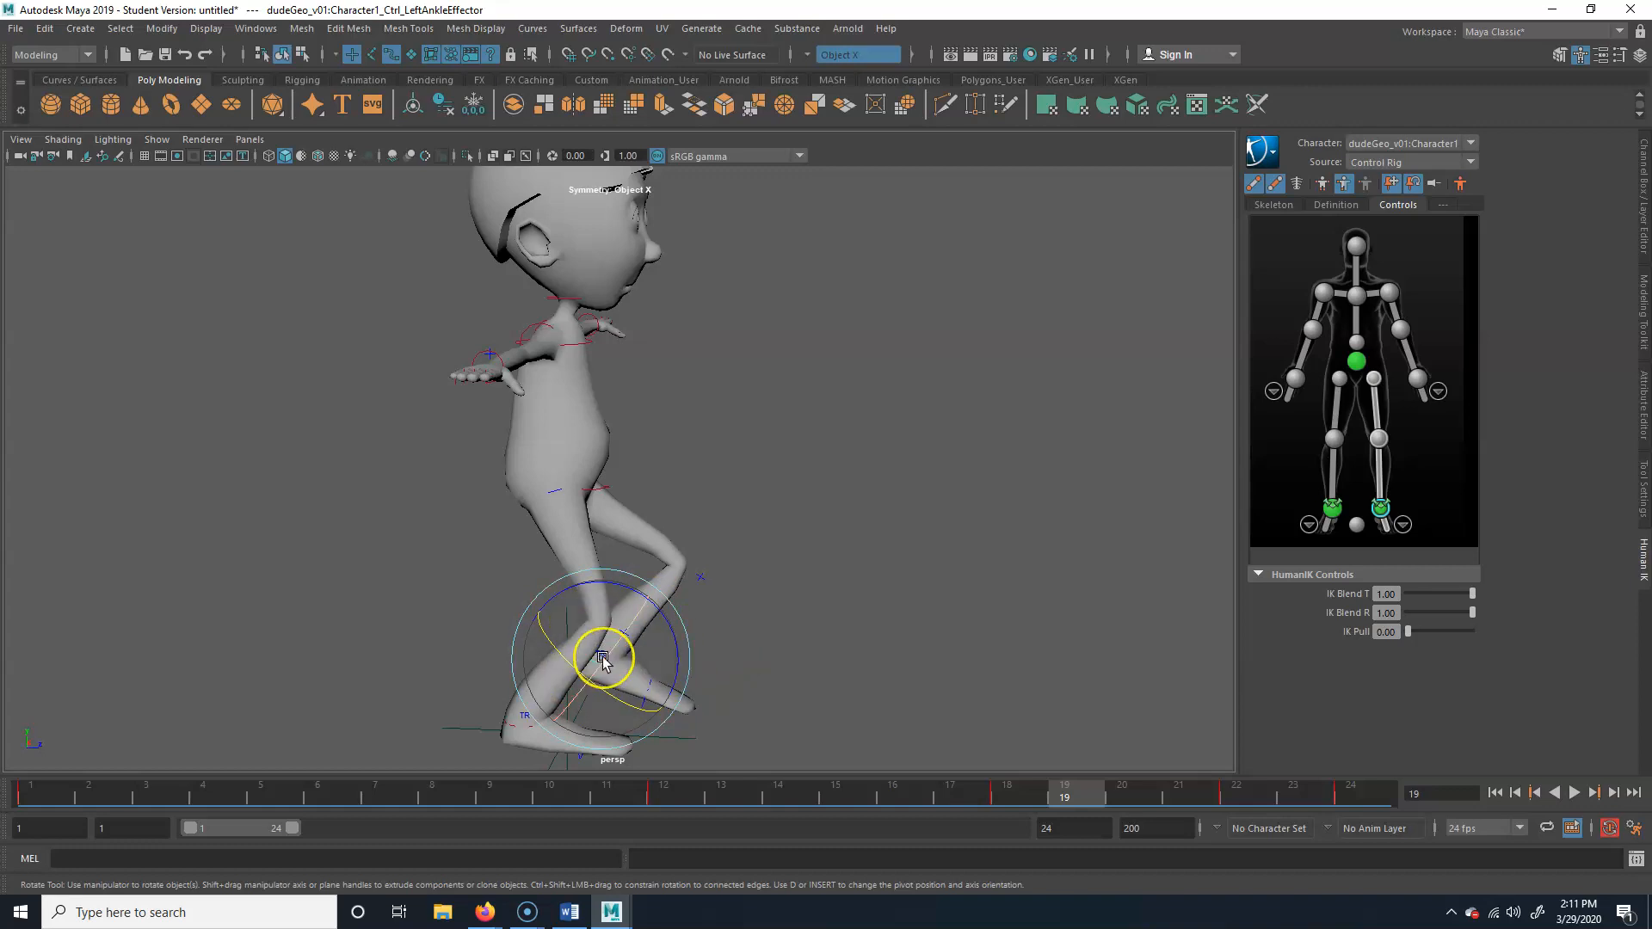
key("w")
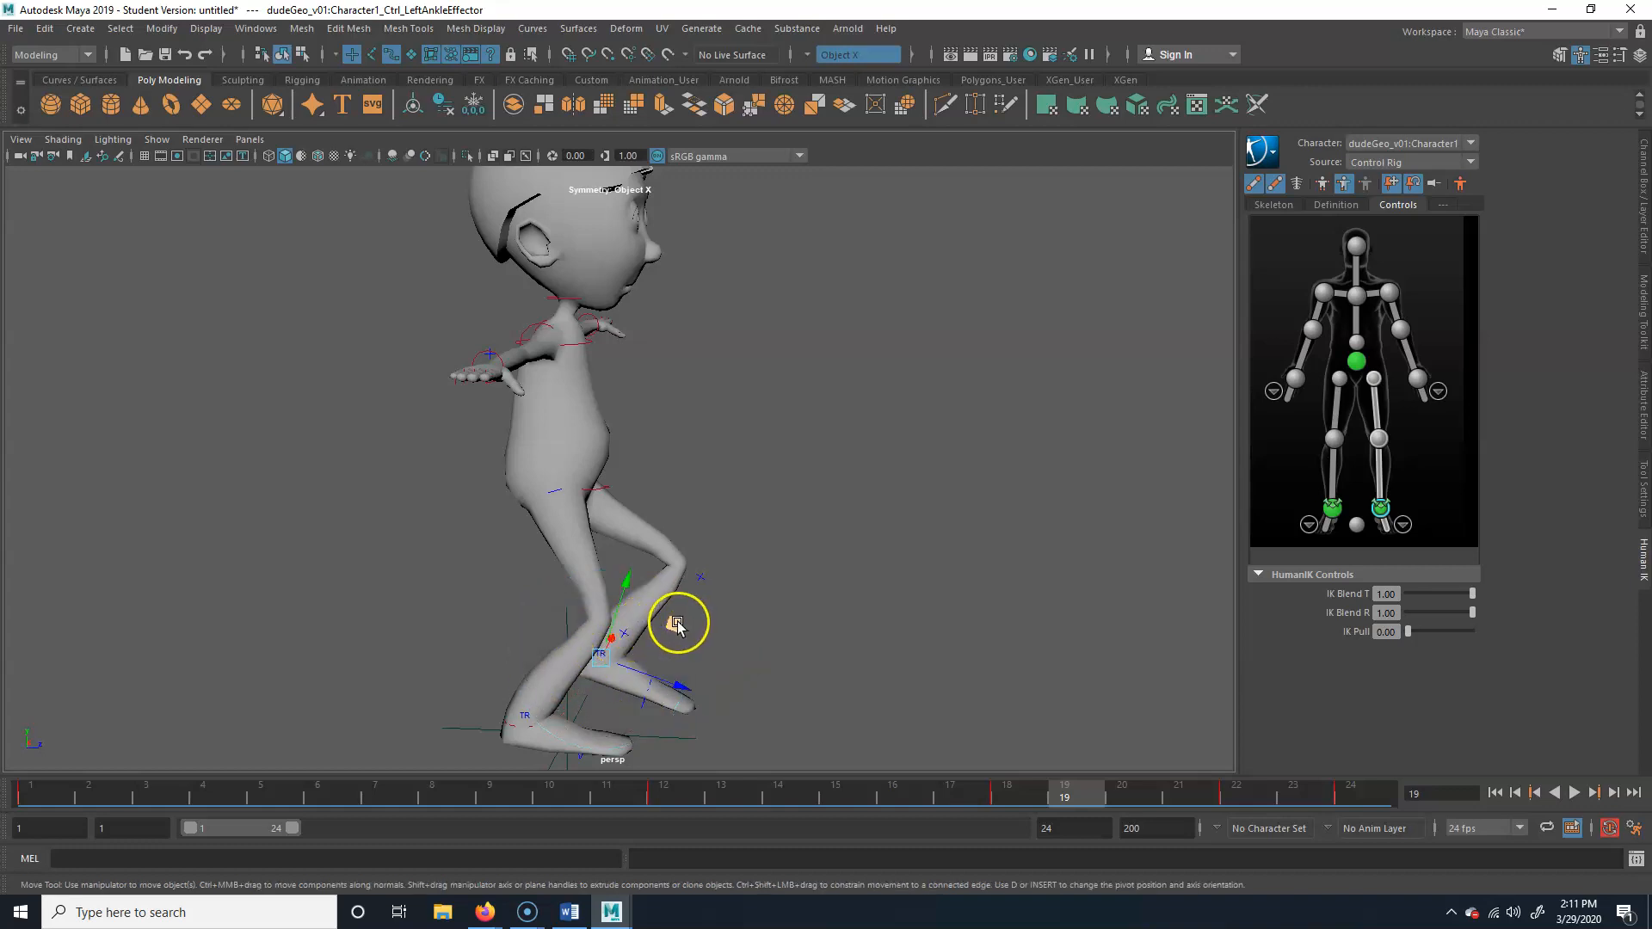
Try rotating the right shoulder effector at frame 19 in Body Part and Selection keying modes, and return to Body Part mode
left_click(529, 326)
left_click_drag(600, 355, 527, 371, "alt")
key("e")
left_click_drag(497, 289, 502, 379)
key("ctrl+z")
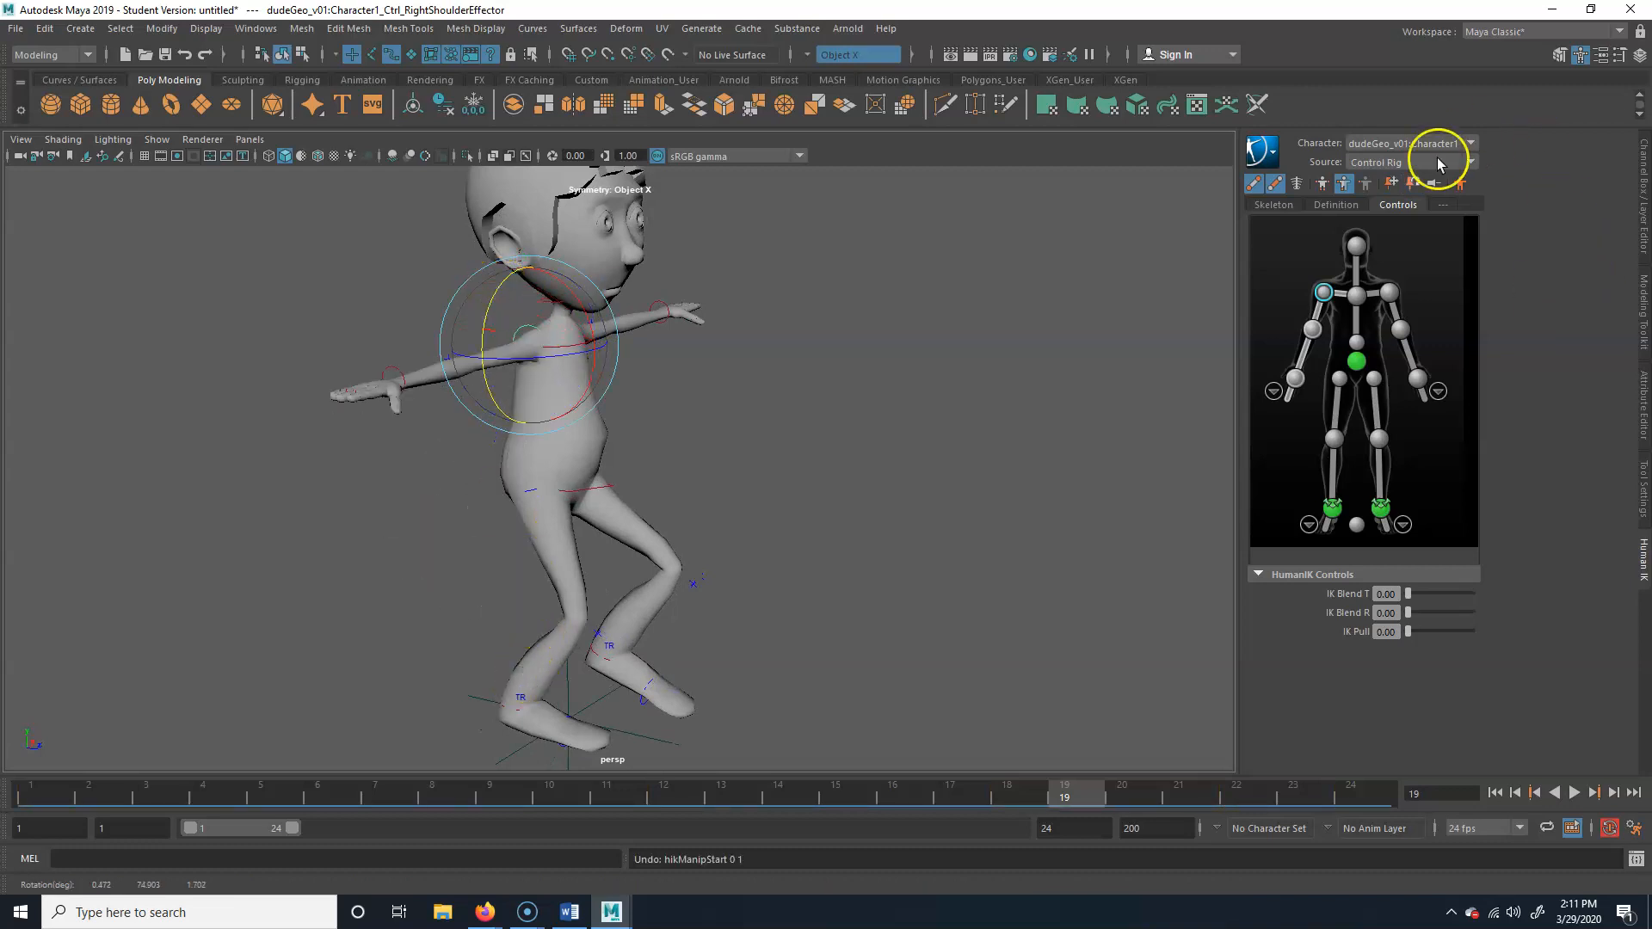
left_click(1365, 184)
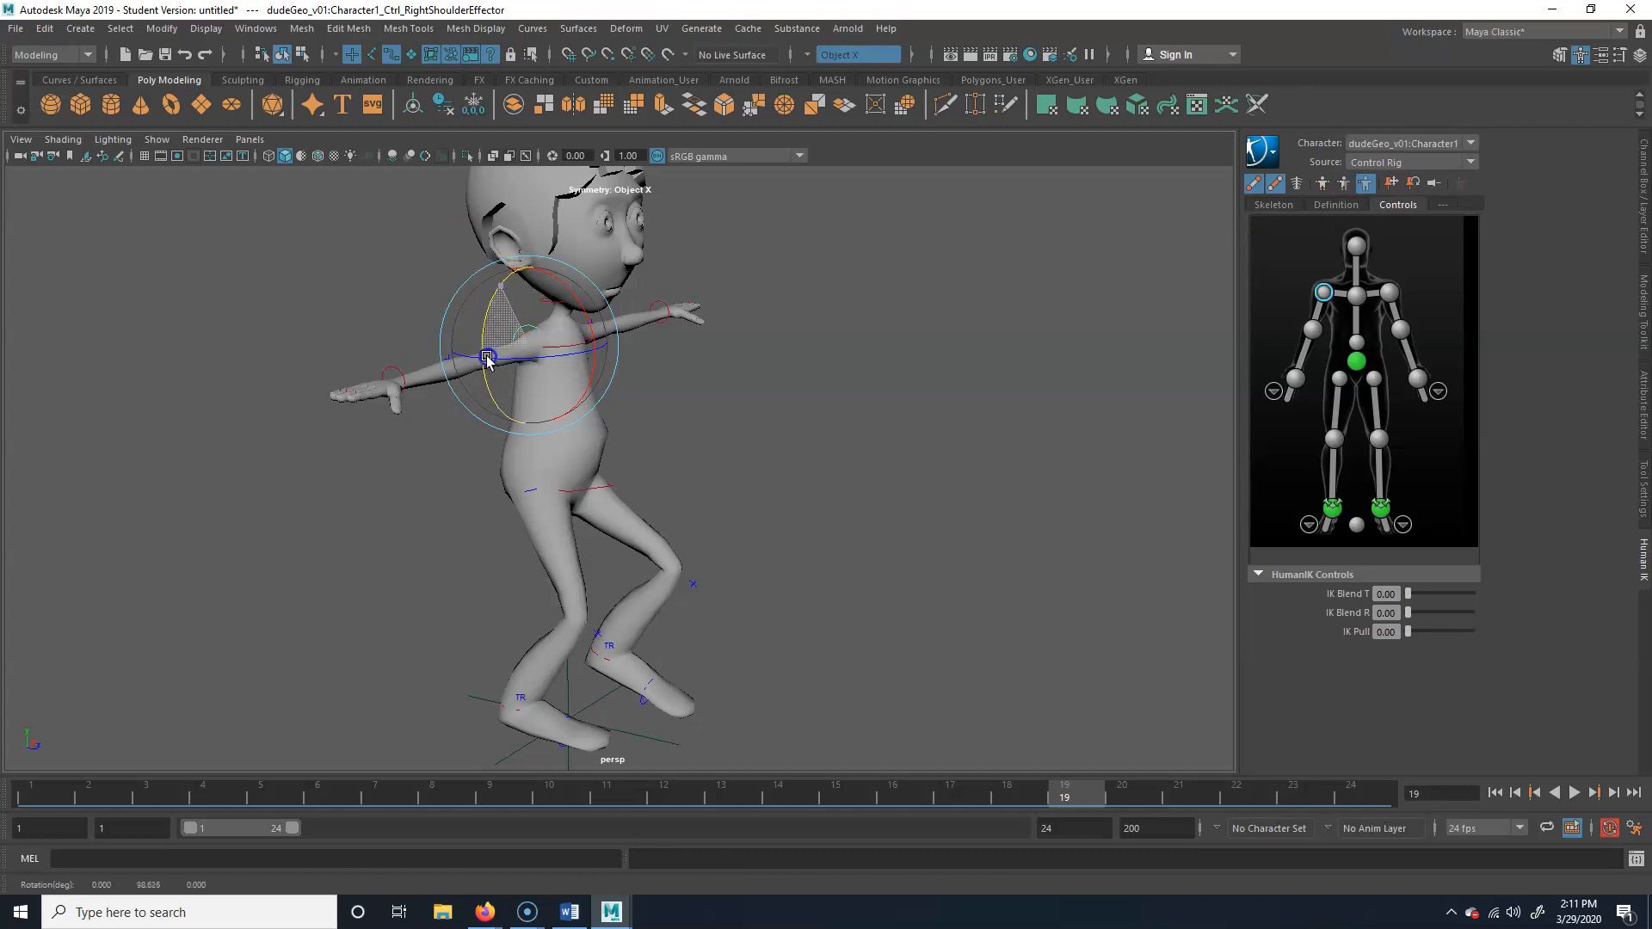
left_click(1346, 185)
left_click_drag(554, 400, 514, 403, "alt")
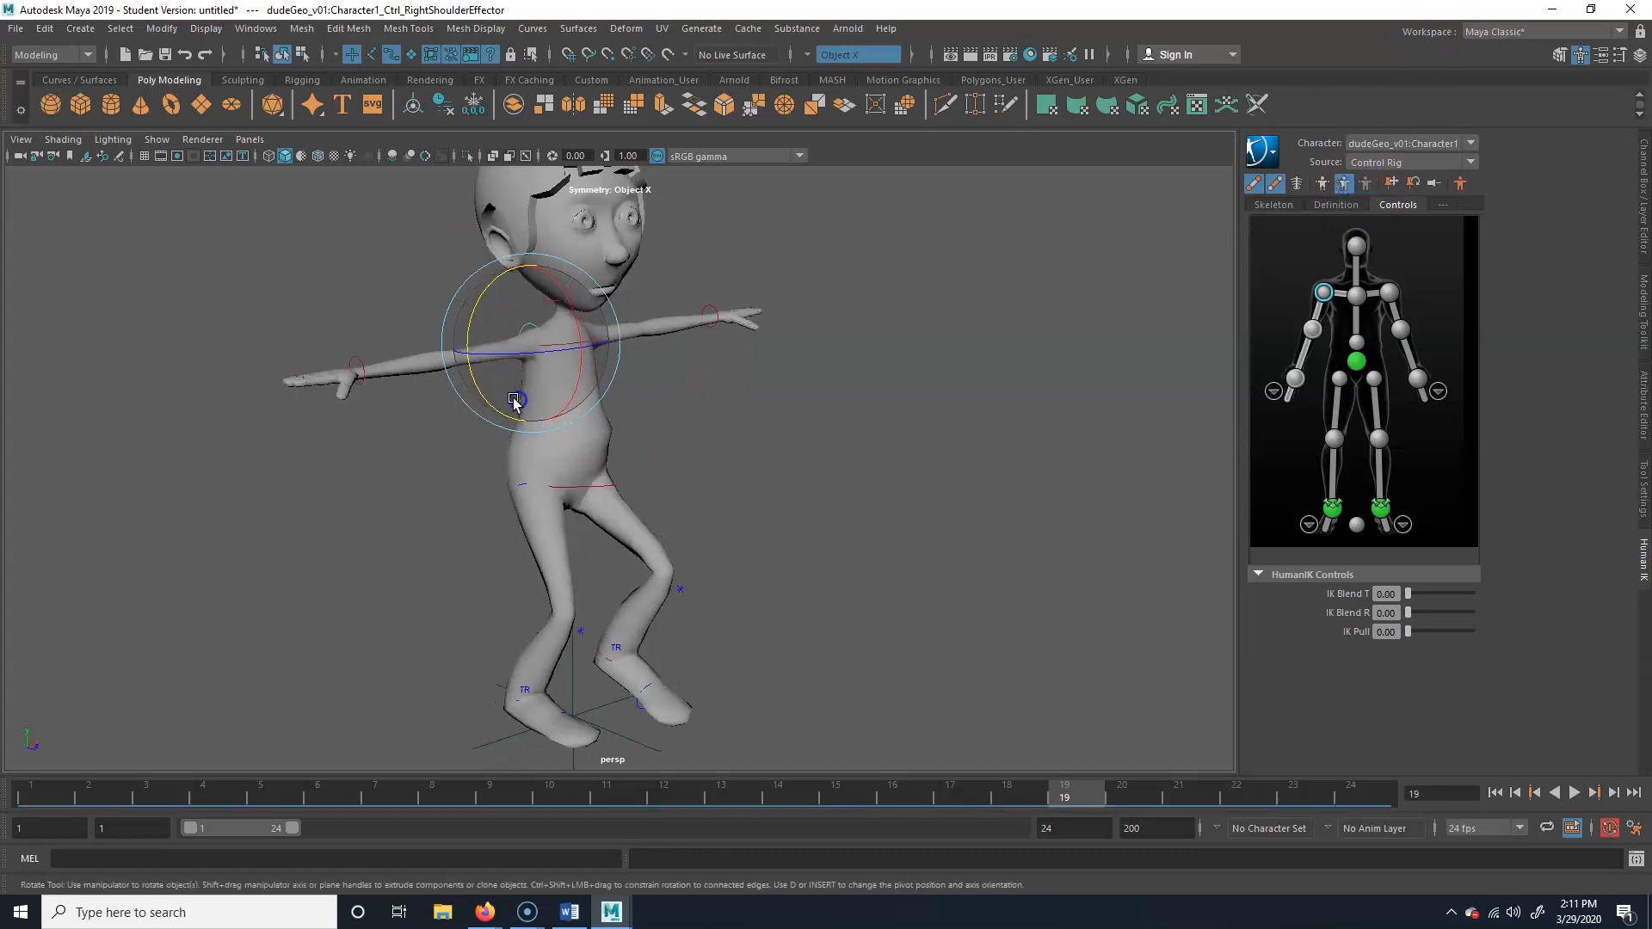
left_click_drag(534, 335, 560, 435, "alt")
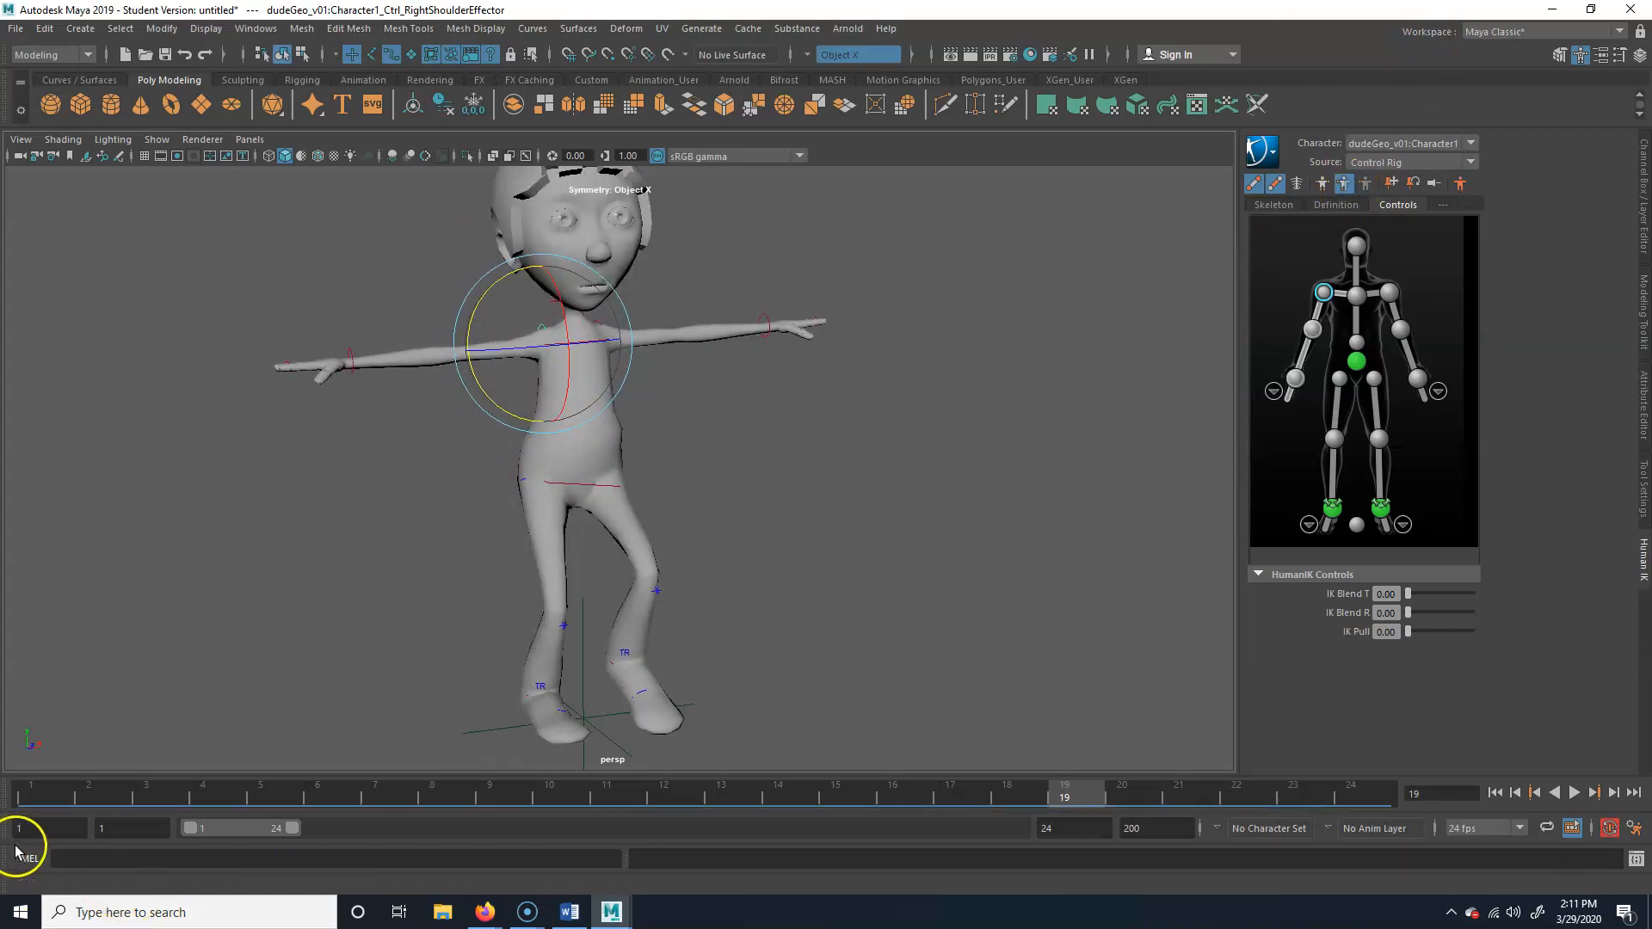
At frame 1, rotate the right and left shoulder effectors to lower both arms to the character's sides
left_click(26, 789)
right_click_drag(325, 472, 685, 560, "alt")
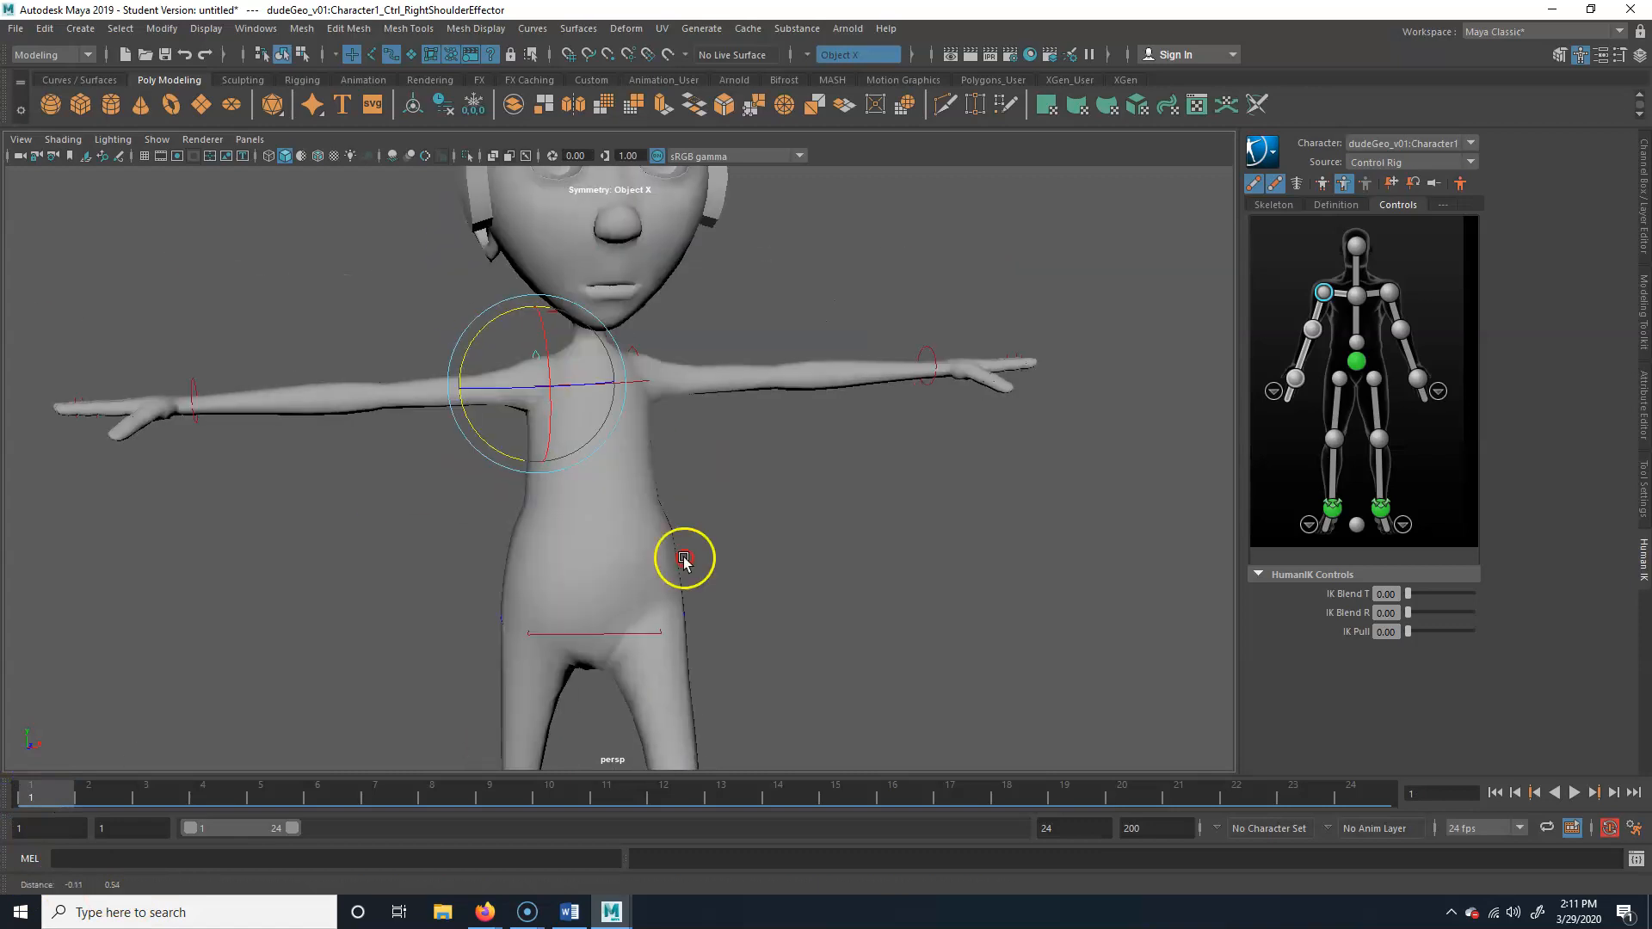
left_click_drag(643, 403, 583, 395, "alt")
left_click_drag(712, 440, 741, 431, "alt")
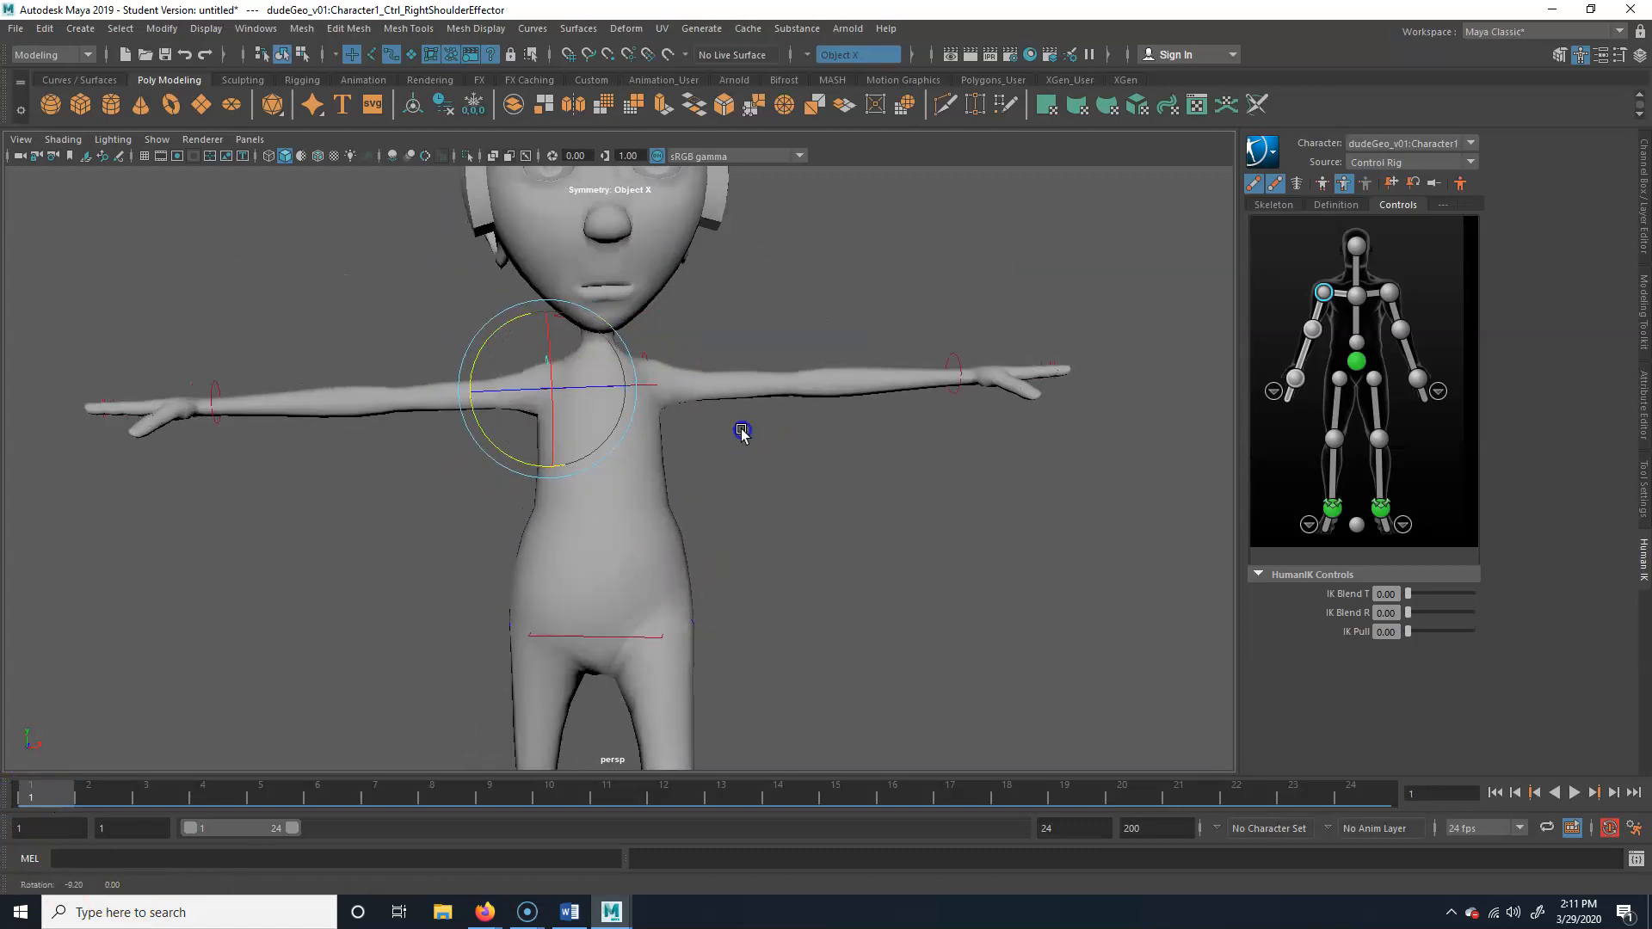
left_click(643, 352, "shift")
left_click_drag(621, 315, 855, 491)
left_click(855, 490)
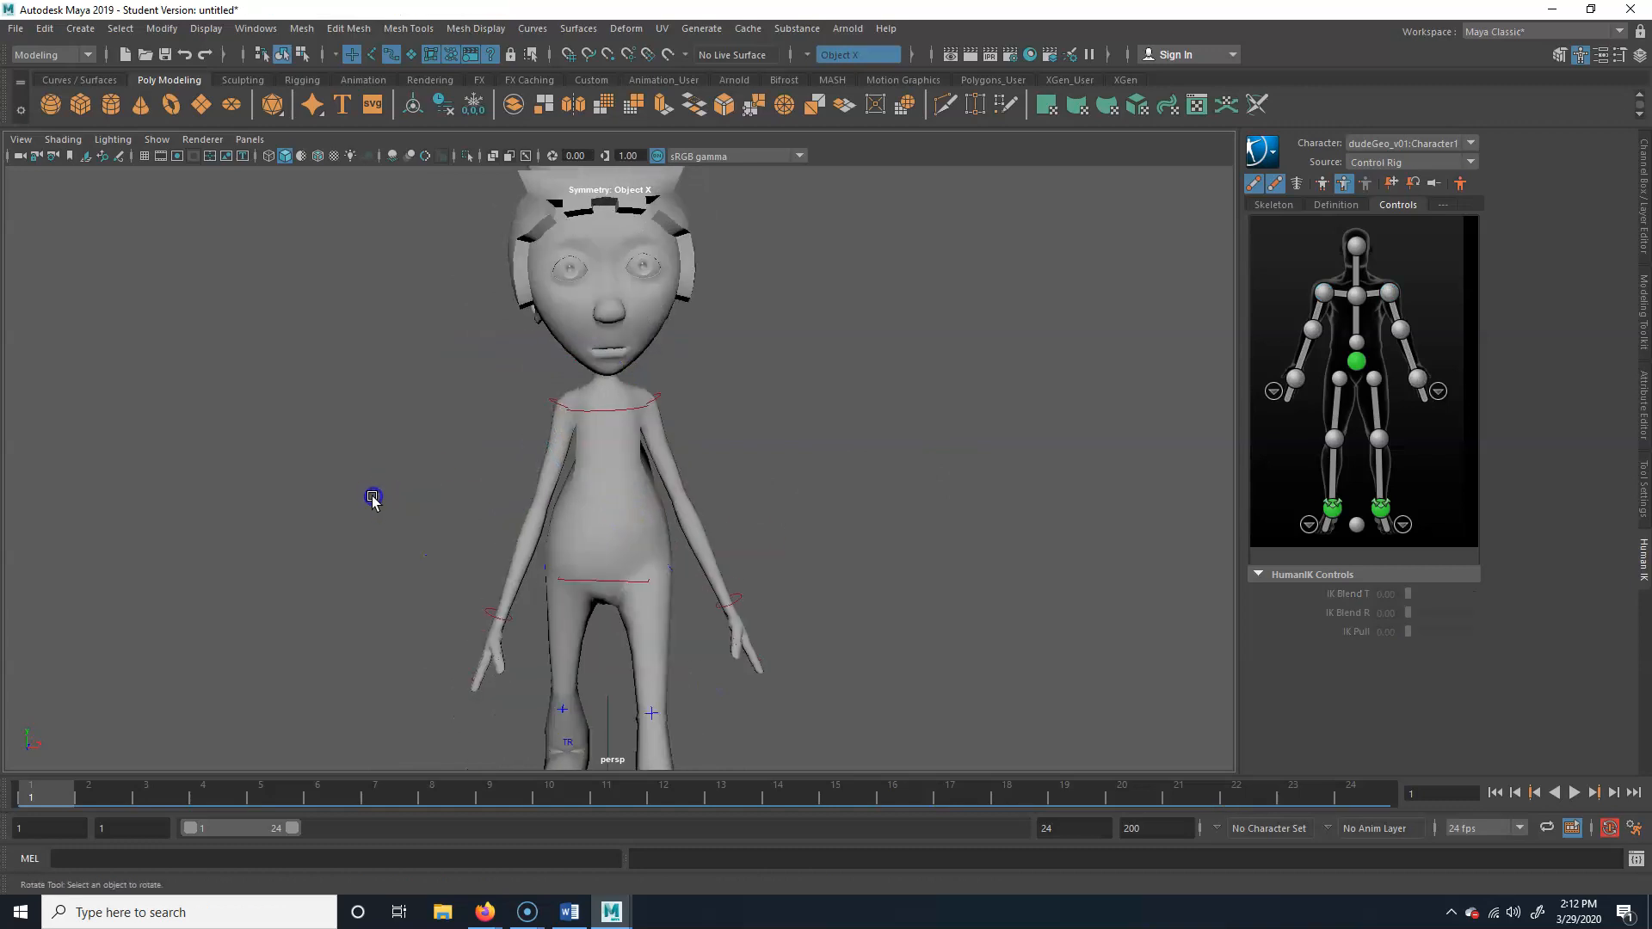
At frame 1, rotate the right shoulder effector in a side view to swing the right arm forward, and key it
left_click(554, 401)
left_click_drag(456, 535, 763, 549, "alt")
right_click_drag(764, 549, 508, 637, "alt")
middle_click_drag(507, 637, 534, 556, "alt")
right_click_drag(534, 556, 745, 523, "alt")
middle_click_drag(745, 524, 770, 545, "alt")
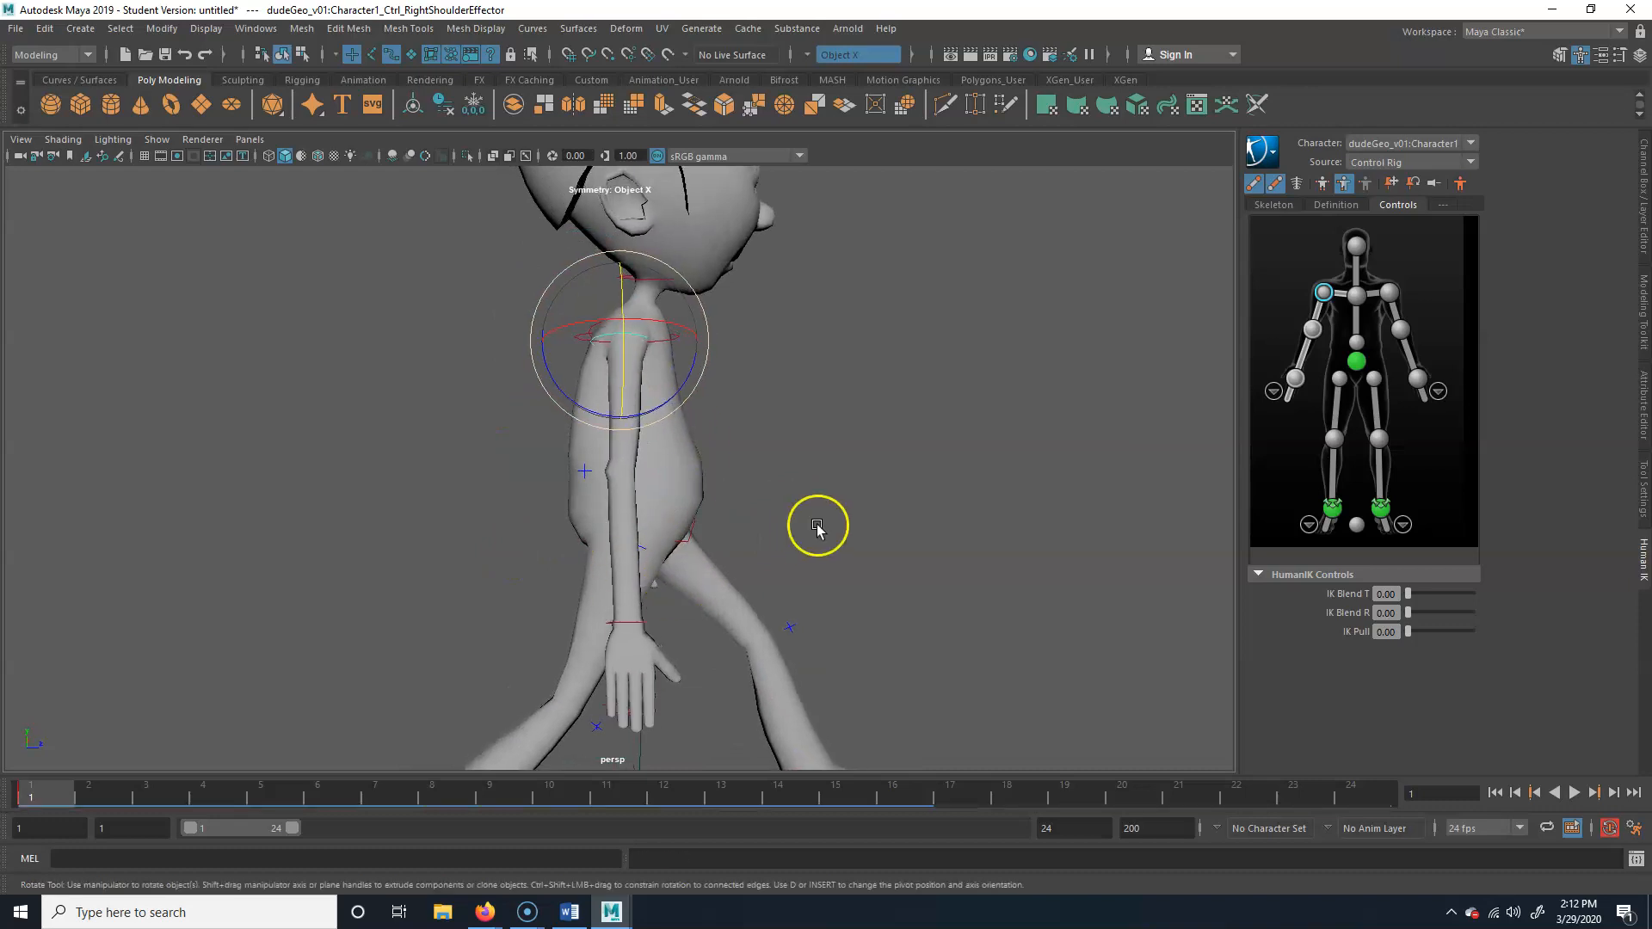
right_click_drag(814, 524, 534, 555, "alt")
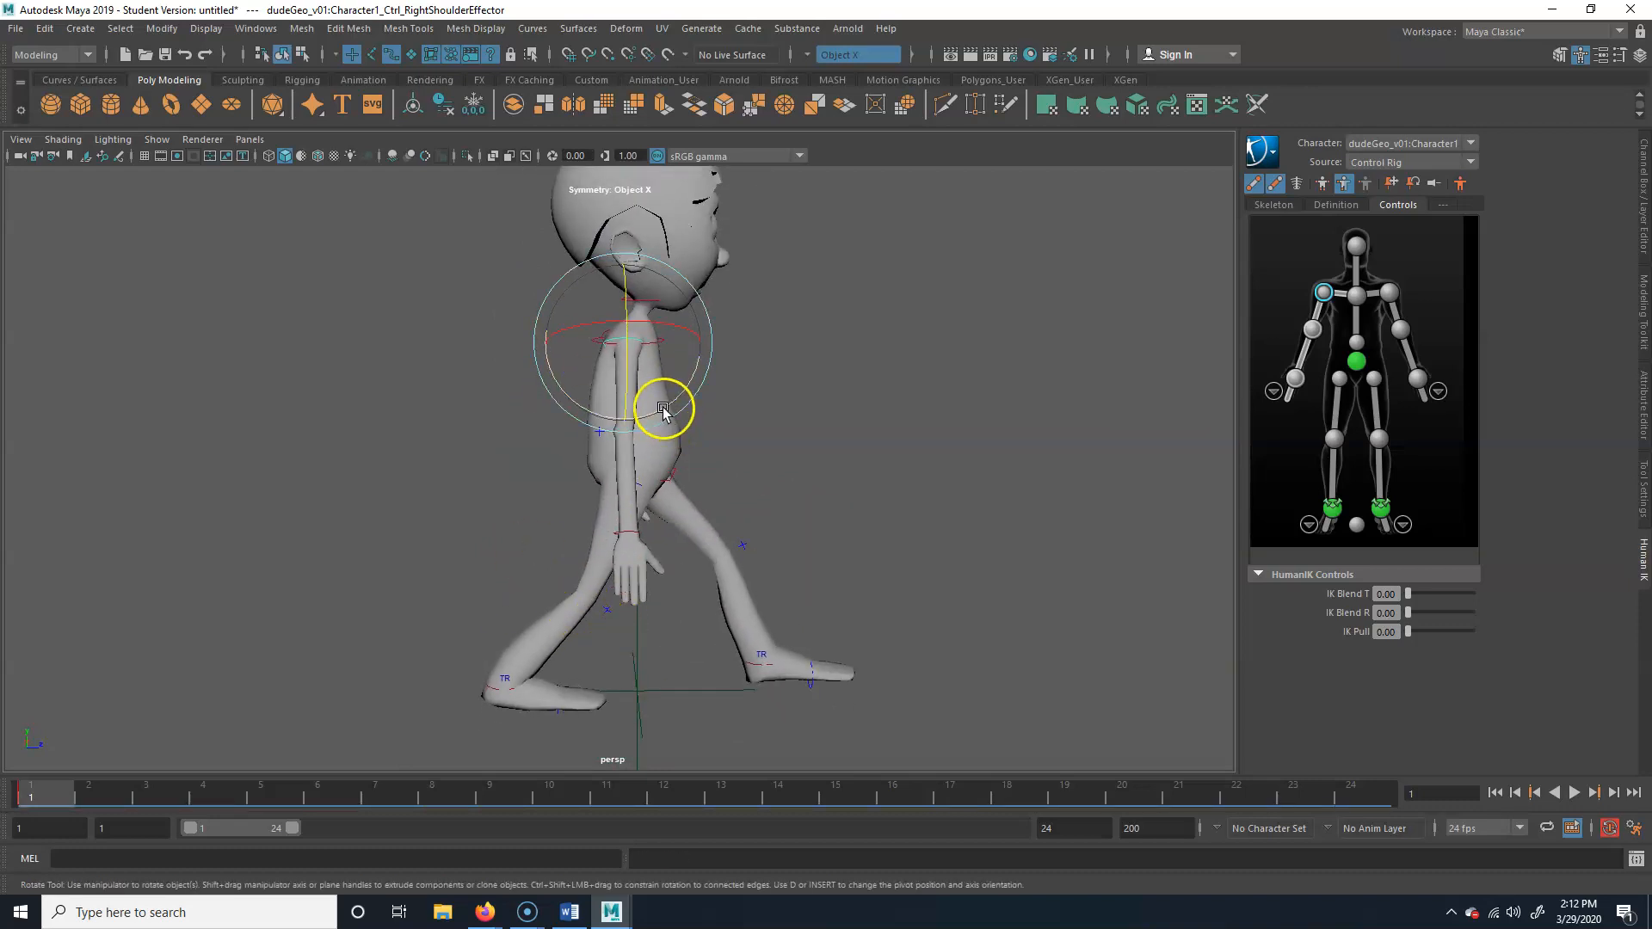
left_click_drag(663, 410, 718, 399)
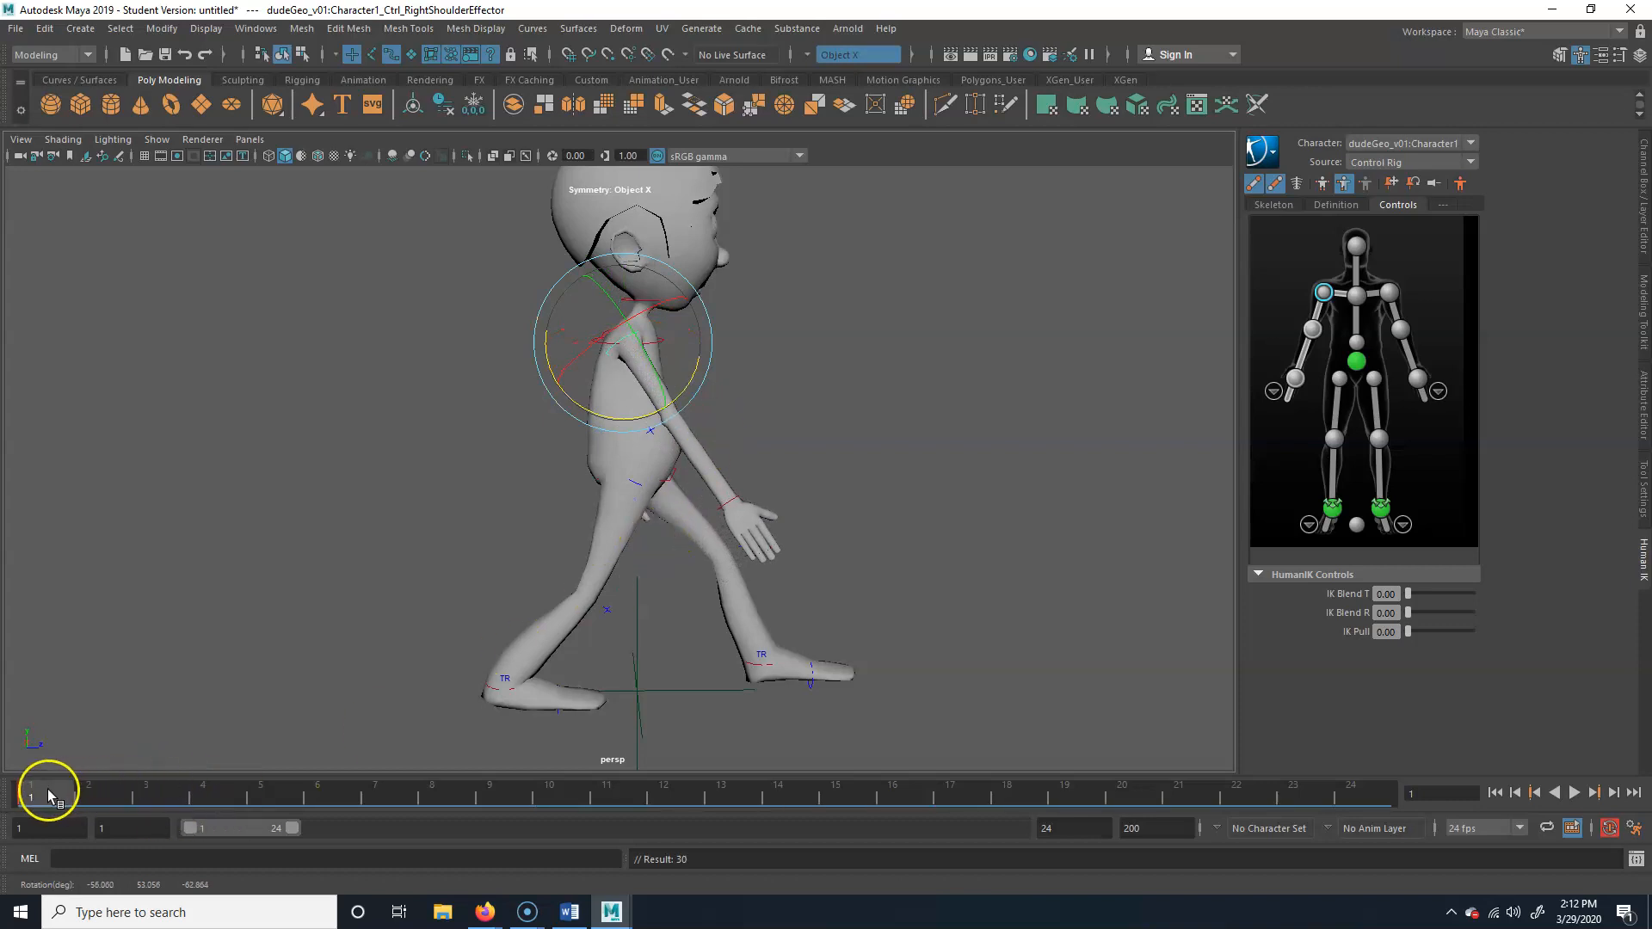
Key the right arm's forward pose at frame 24, and swing the arm backward at frame 12 with a key there
left_click_drag(48, 796, 664, 792)
key("s")
left_click_drag(676, 395, 614, 428)
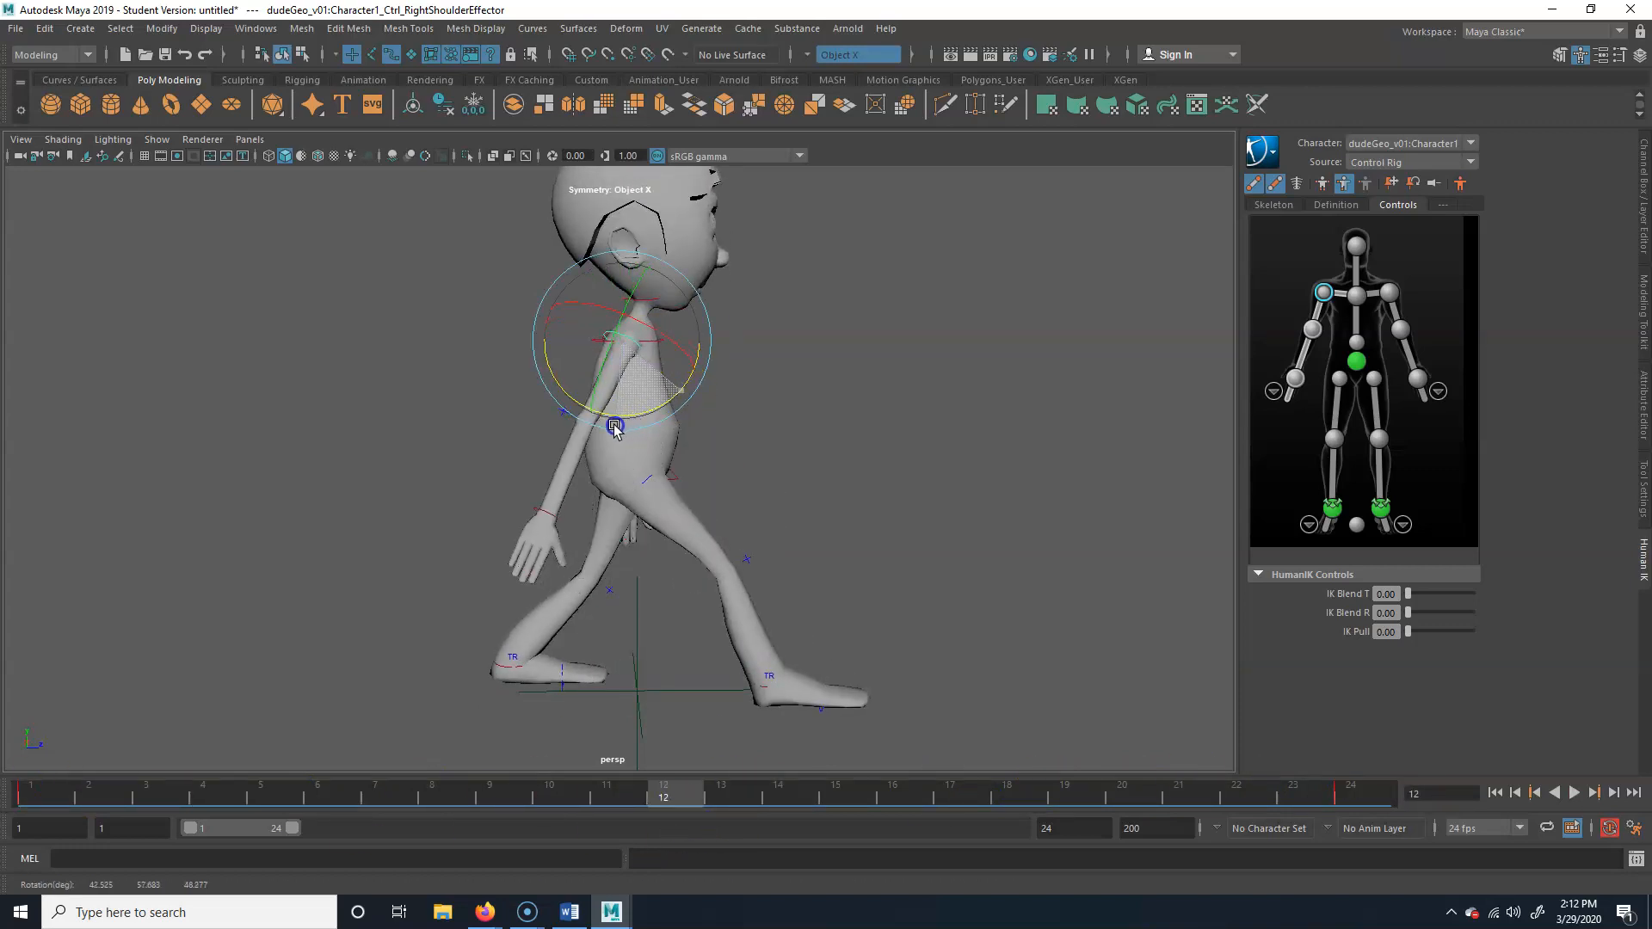
left_click_drag(668, 797, 1357, 765)
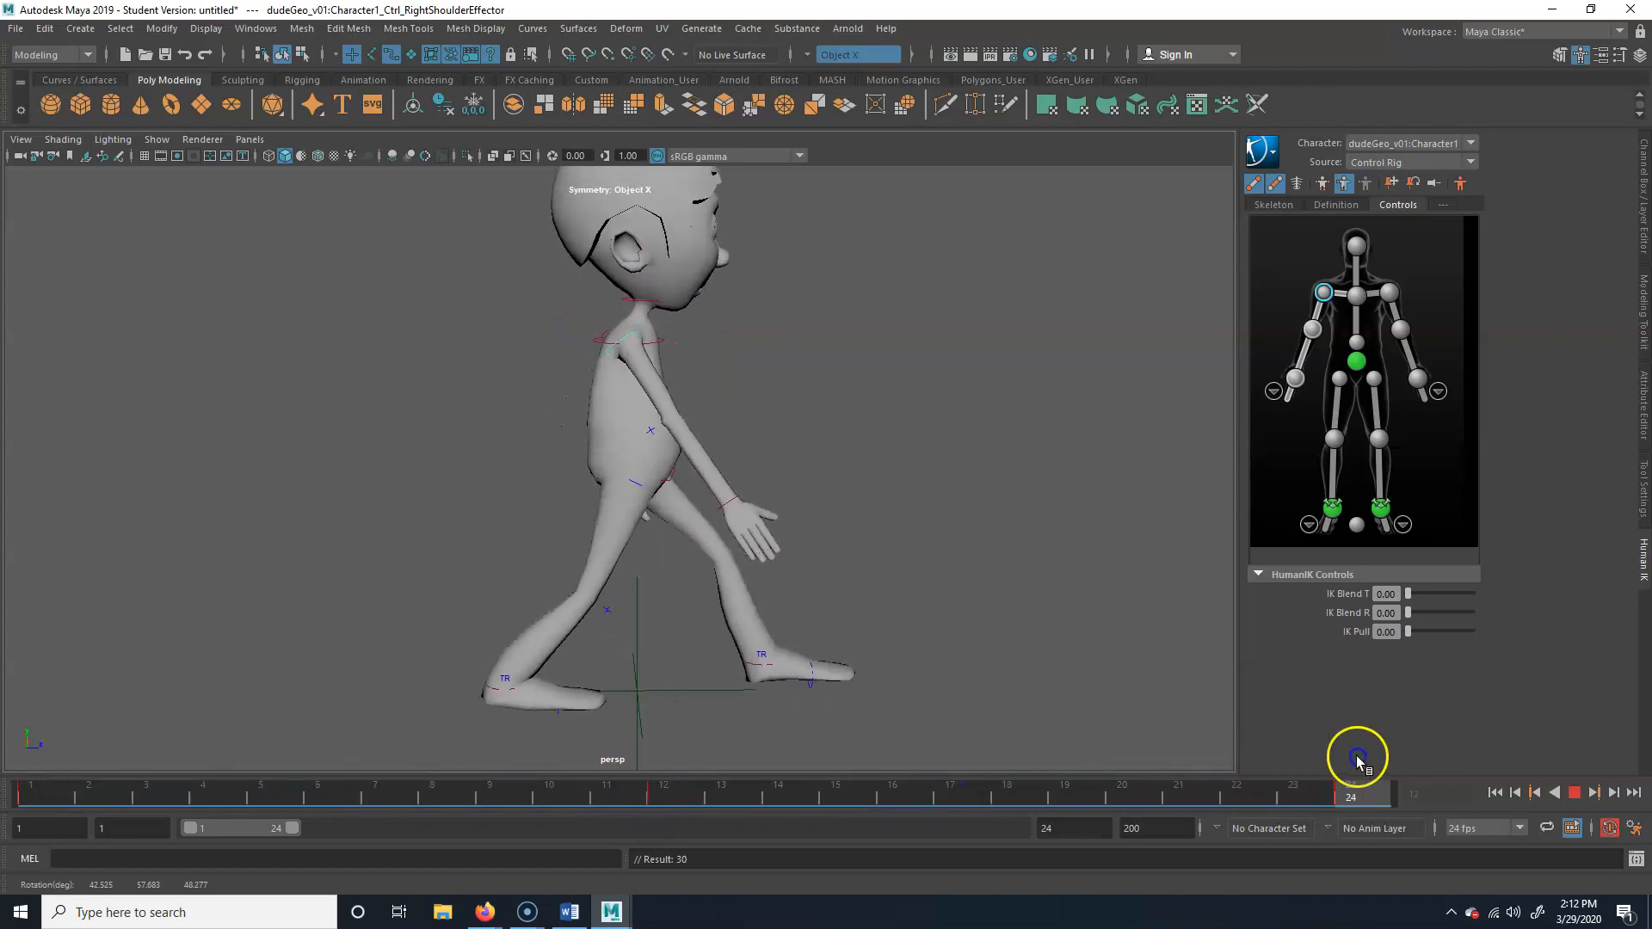
Rotate the left shoulder effector to swing the left arm backward at frame 1, and key it at frames 1 and 24
left_click_drag(819, 591, 854, 333, "alt")
left_click(657, 344)
left_click_drag(656, 343, 671, 533, "alt")
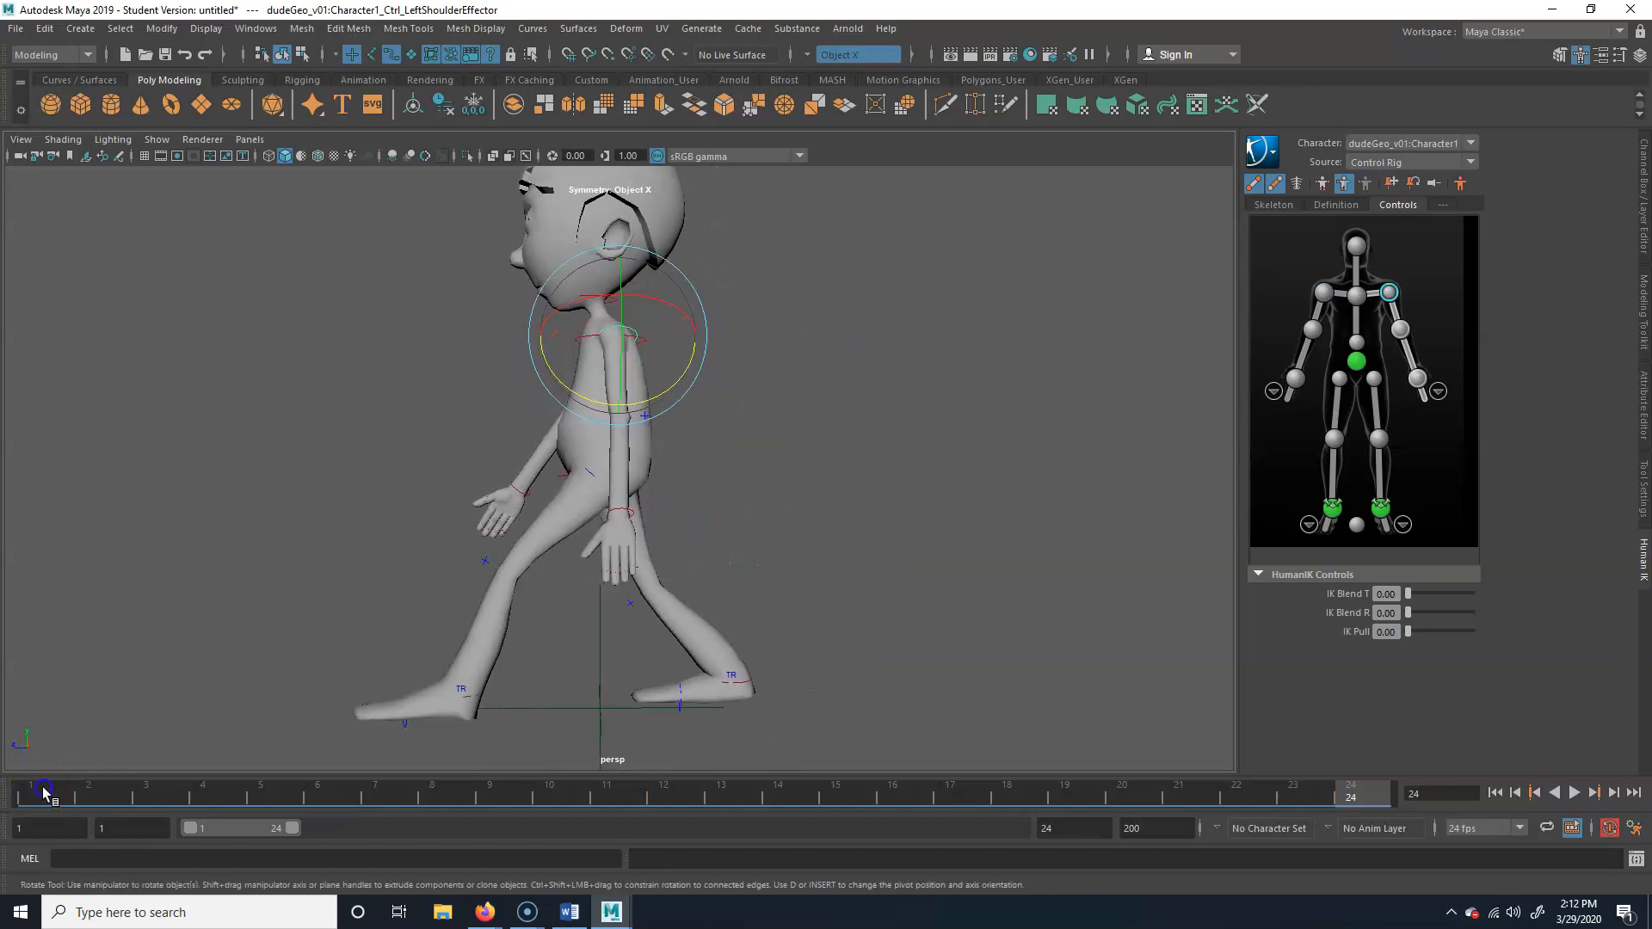
left_click(45, 791)
left_click_drag(647, 396, 664, 402)
middle_click_drag(43, 799, 1431, 798)
key("s")
At frame 12, swing the left arm forward with the shoulder effector, key it, and scrub through the frames to check
left_click_drag(1366, 792, 663, 793)
left_click_drag(678, 392, 628, 401)
left_click_drag(659, 792, 1236, 792)
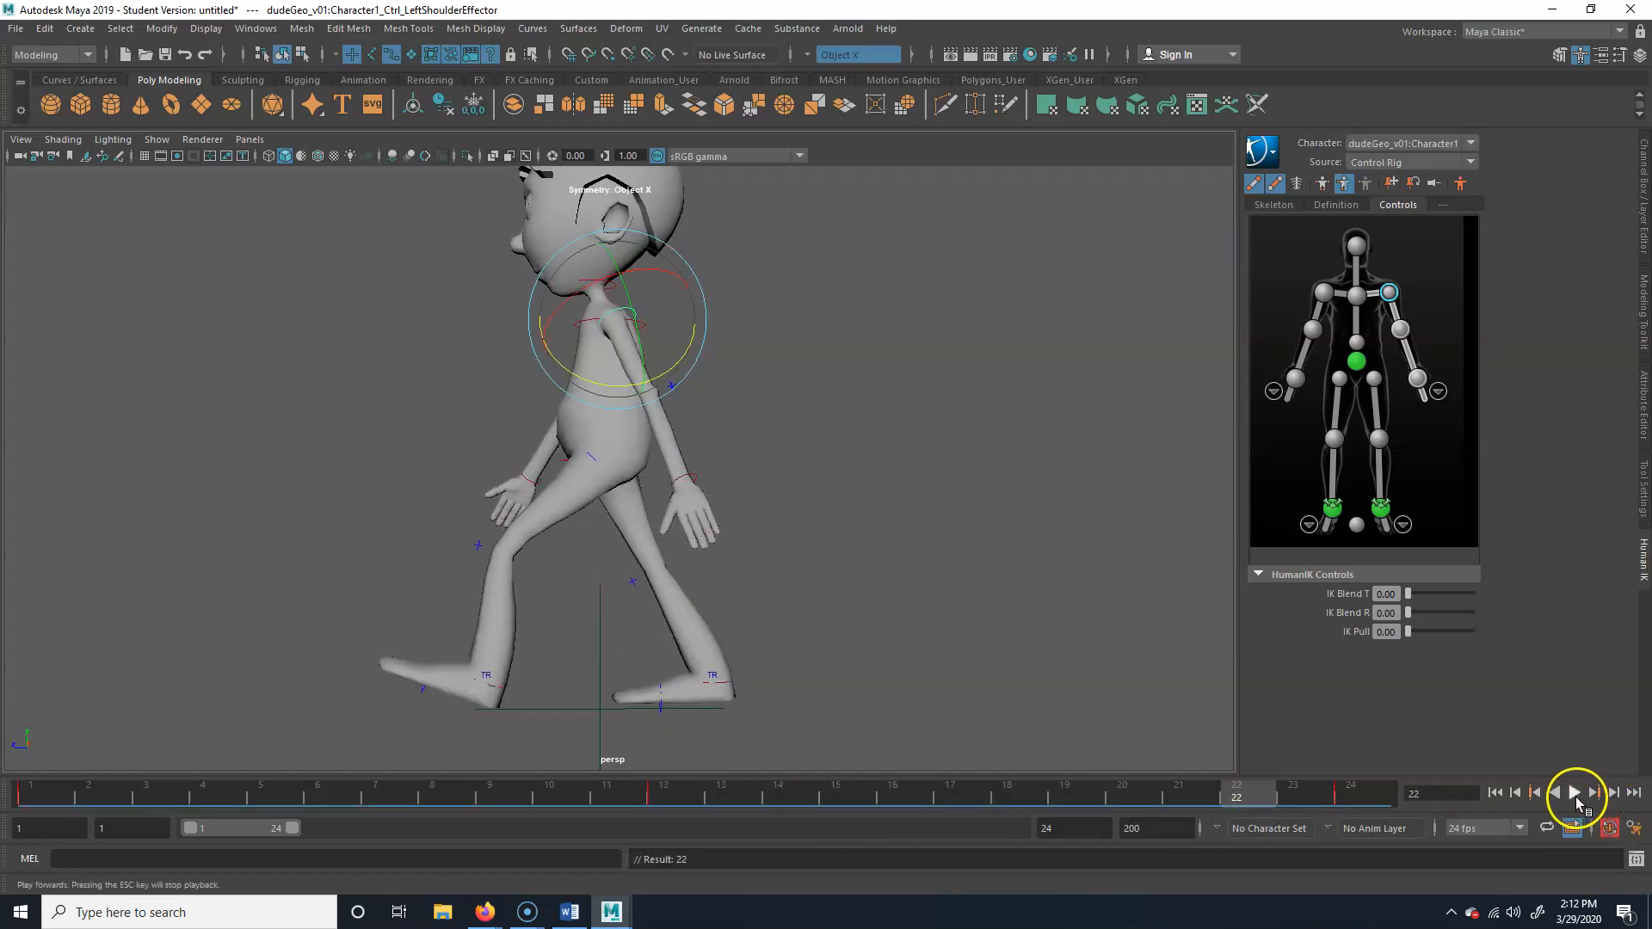
Play back the walk cycle and review the arm swing from the side and the front
left_click(1574, 793)
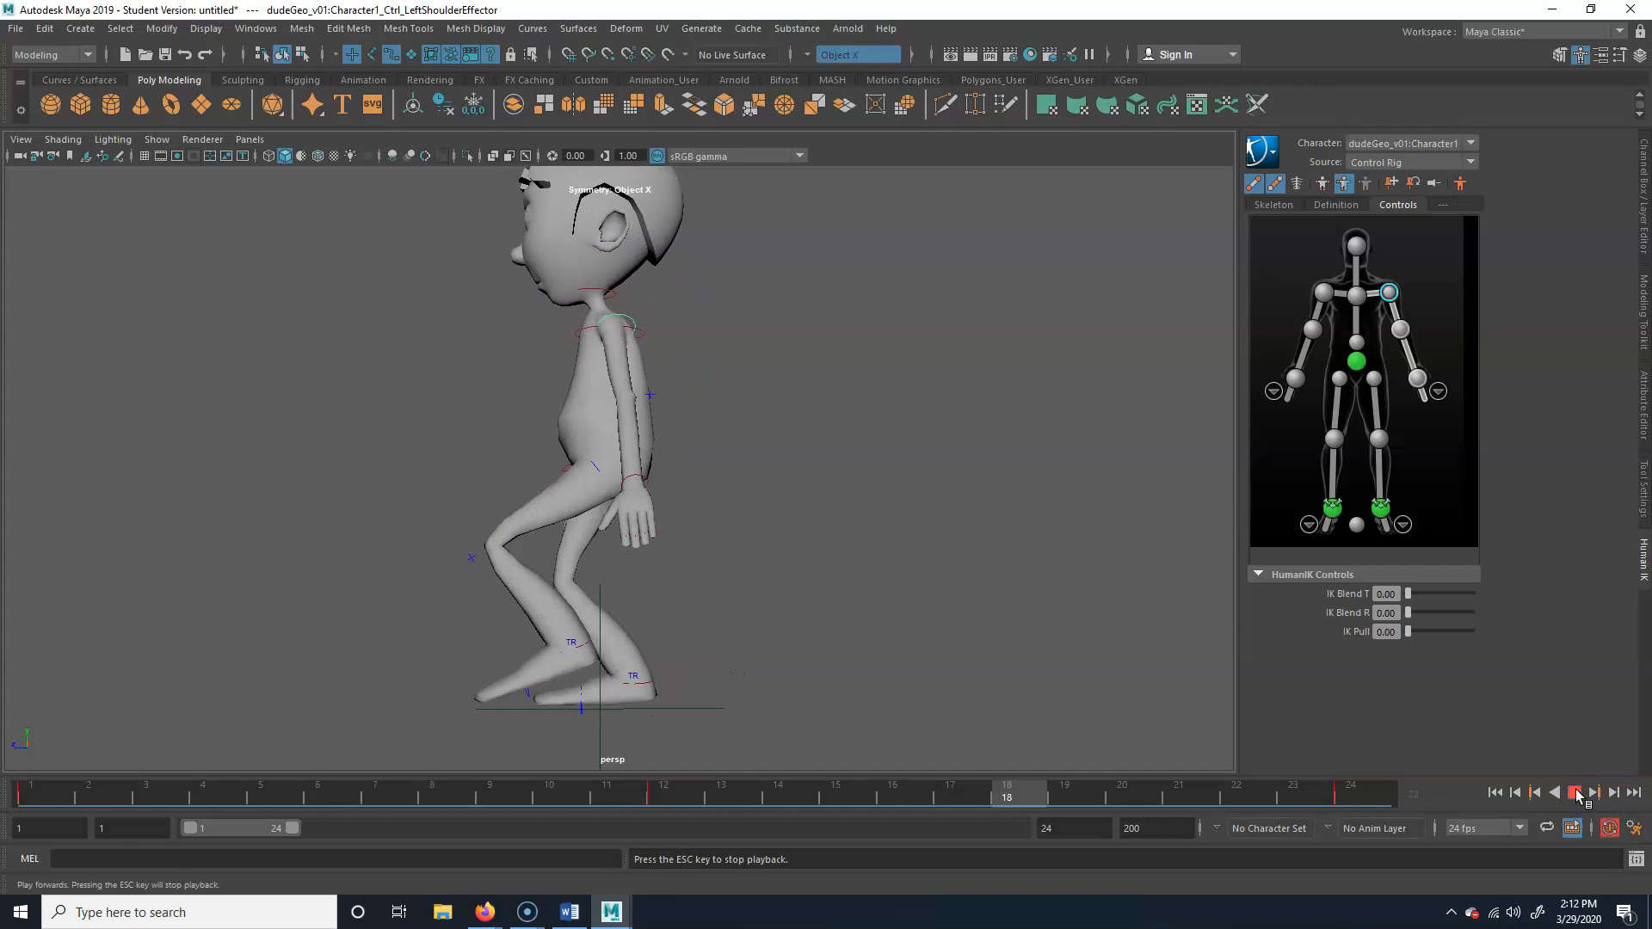
left_click_drag(748, 559, 872, 574, "alt")
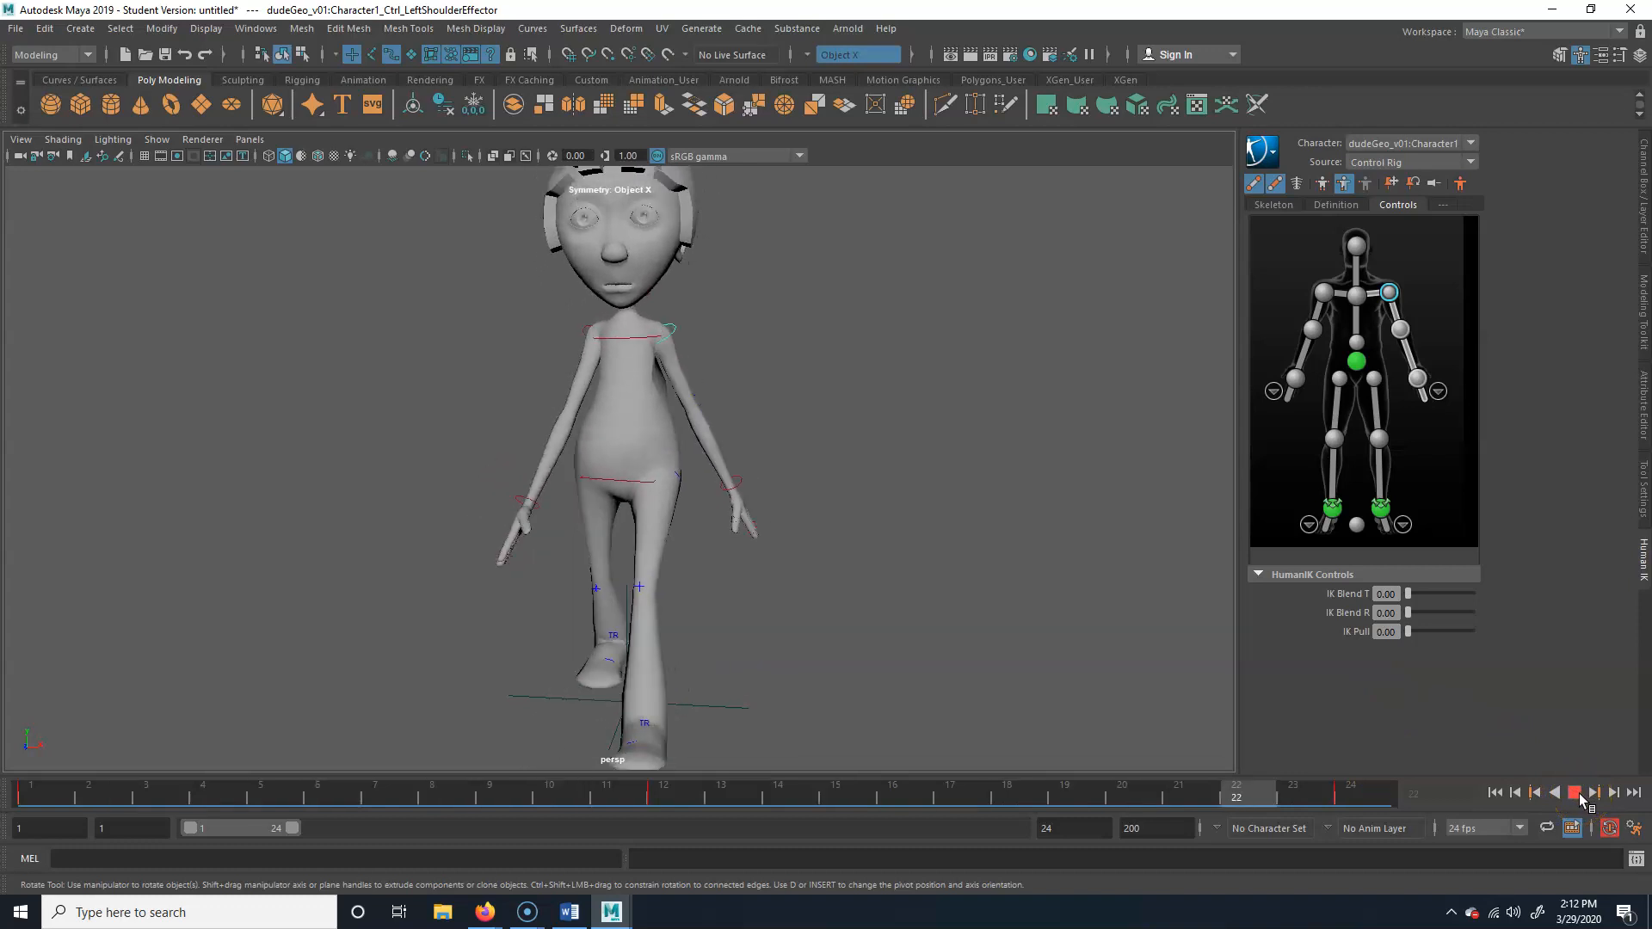
left_click(1582, 800)
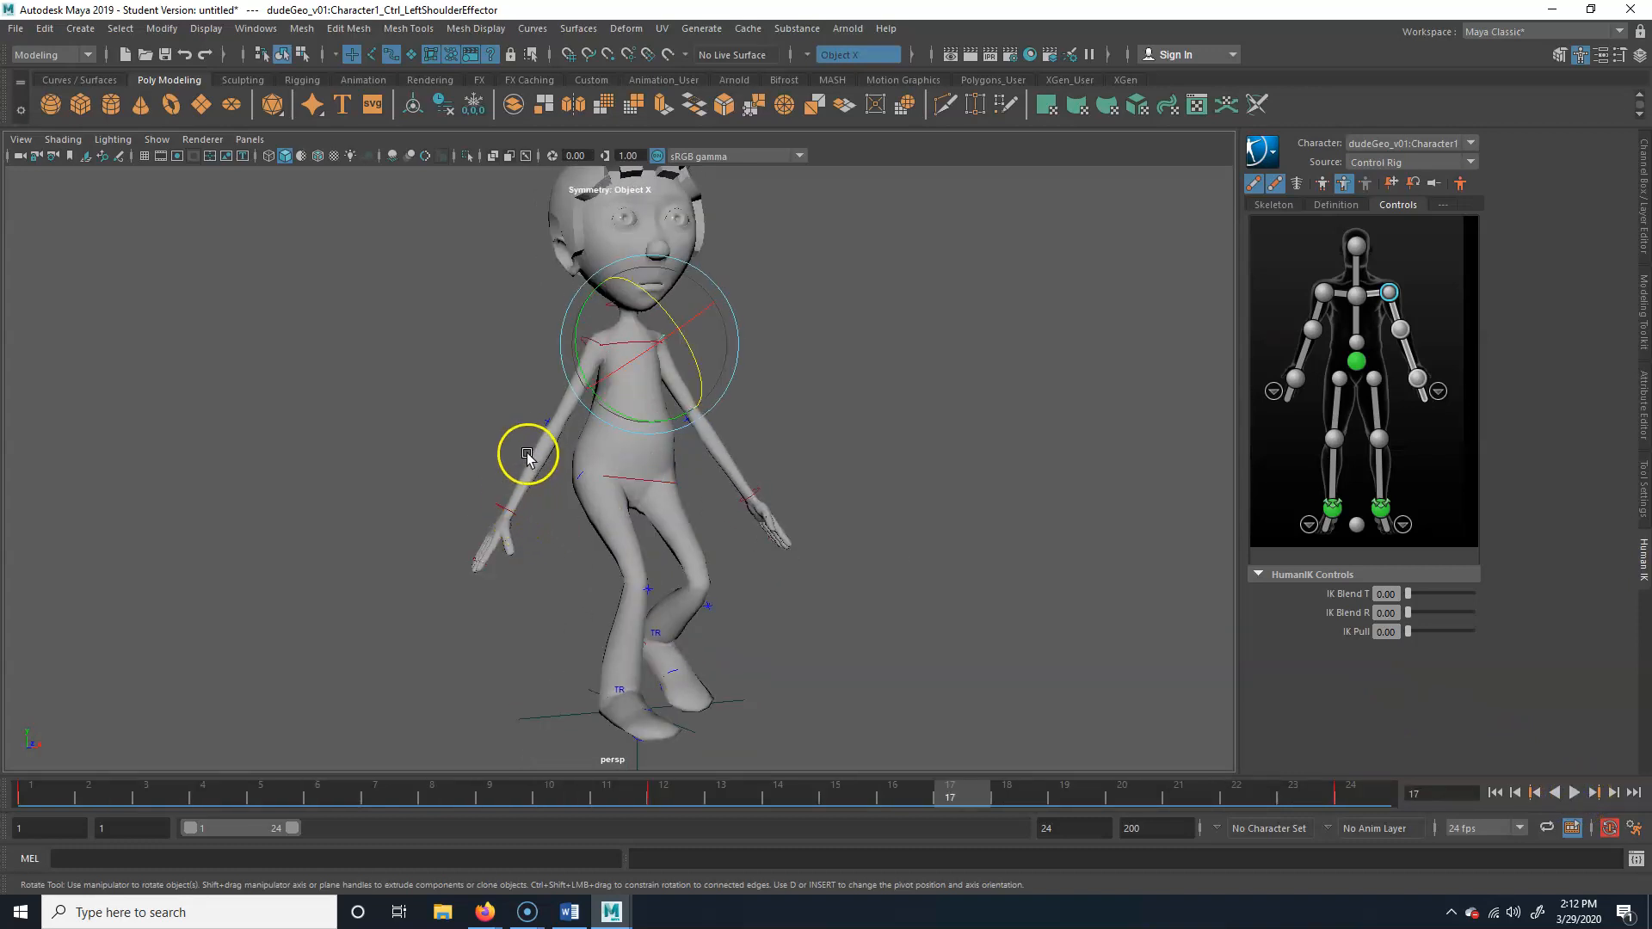
Try to pick the right arm's joints in wireframe display and set up the right wrist effector for moving
scroll(527, 456, "up", 3)
key("4")
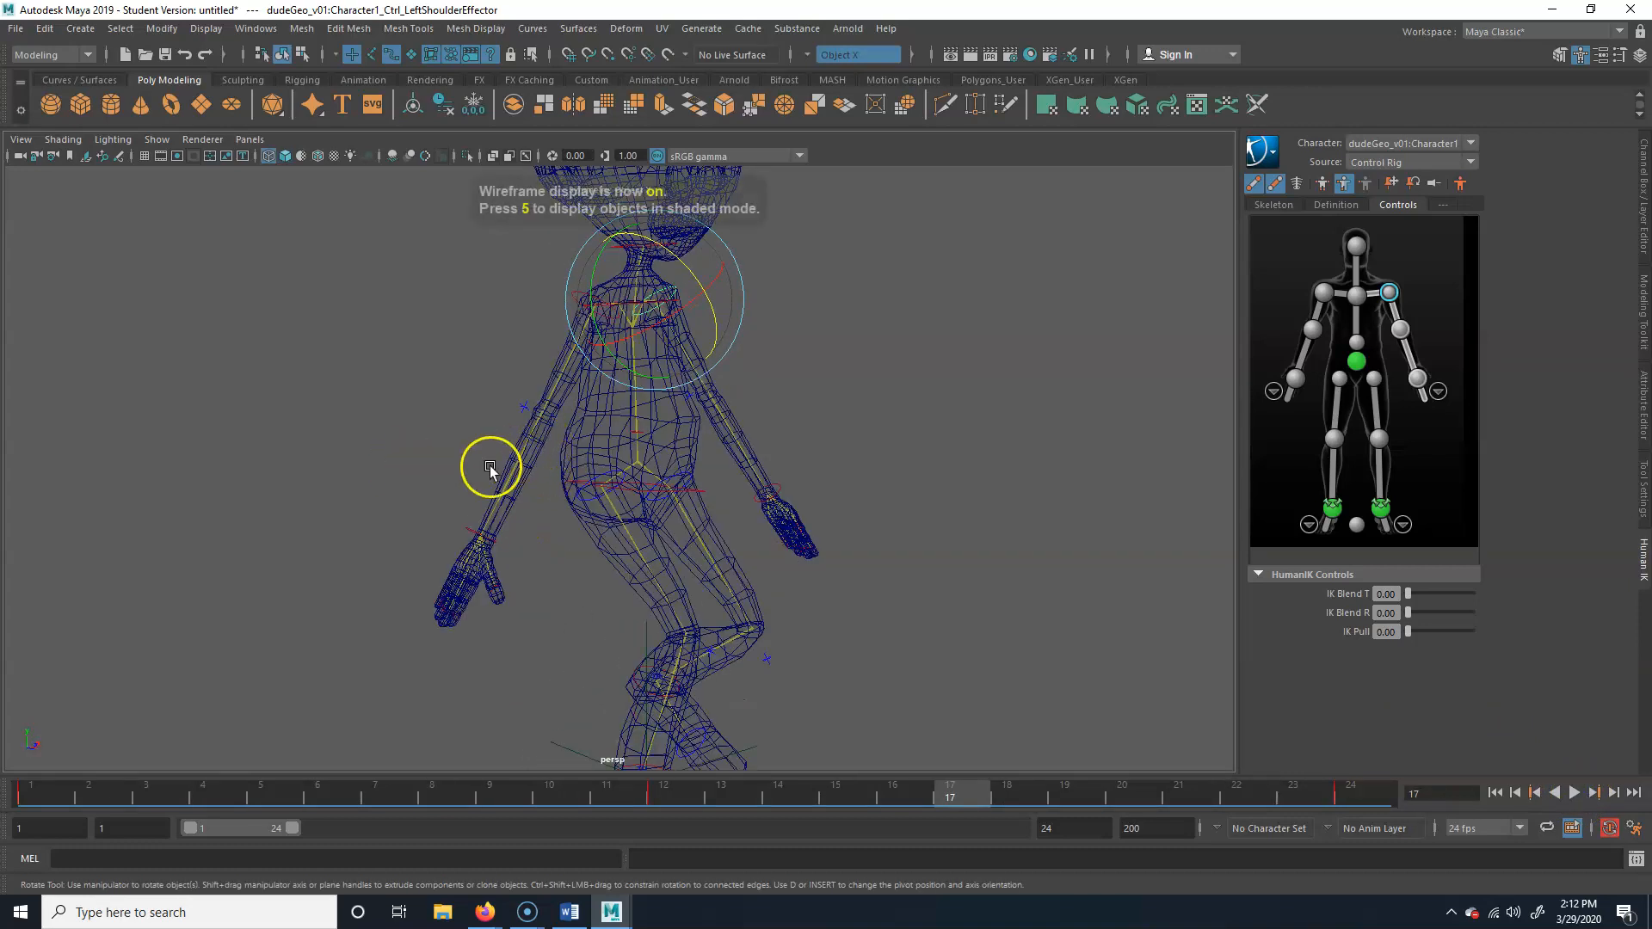
scroll(501, 475, "up", 4)
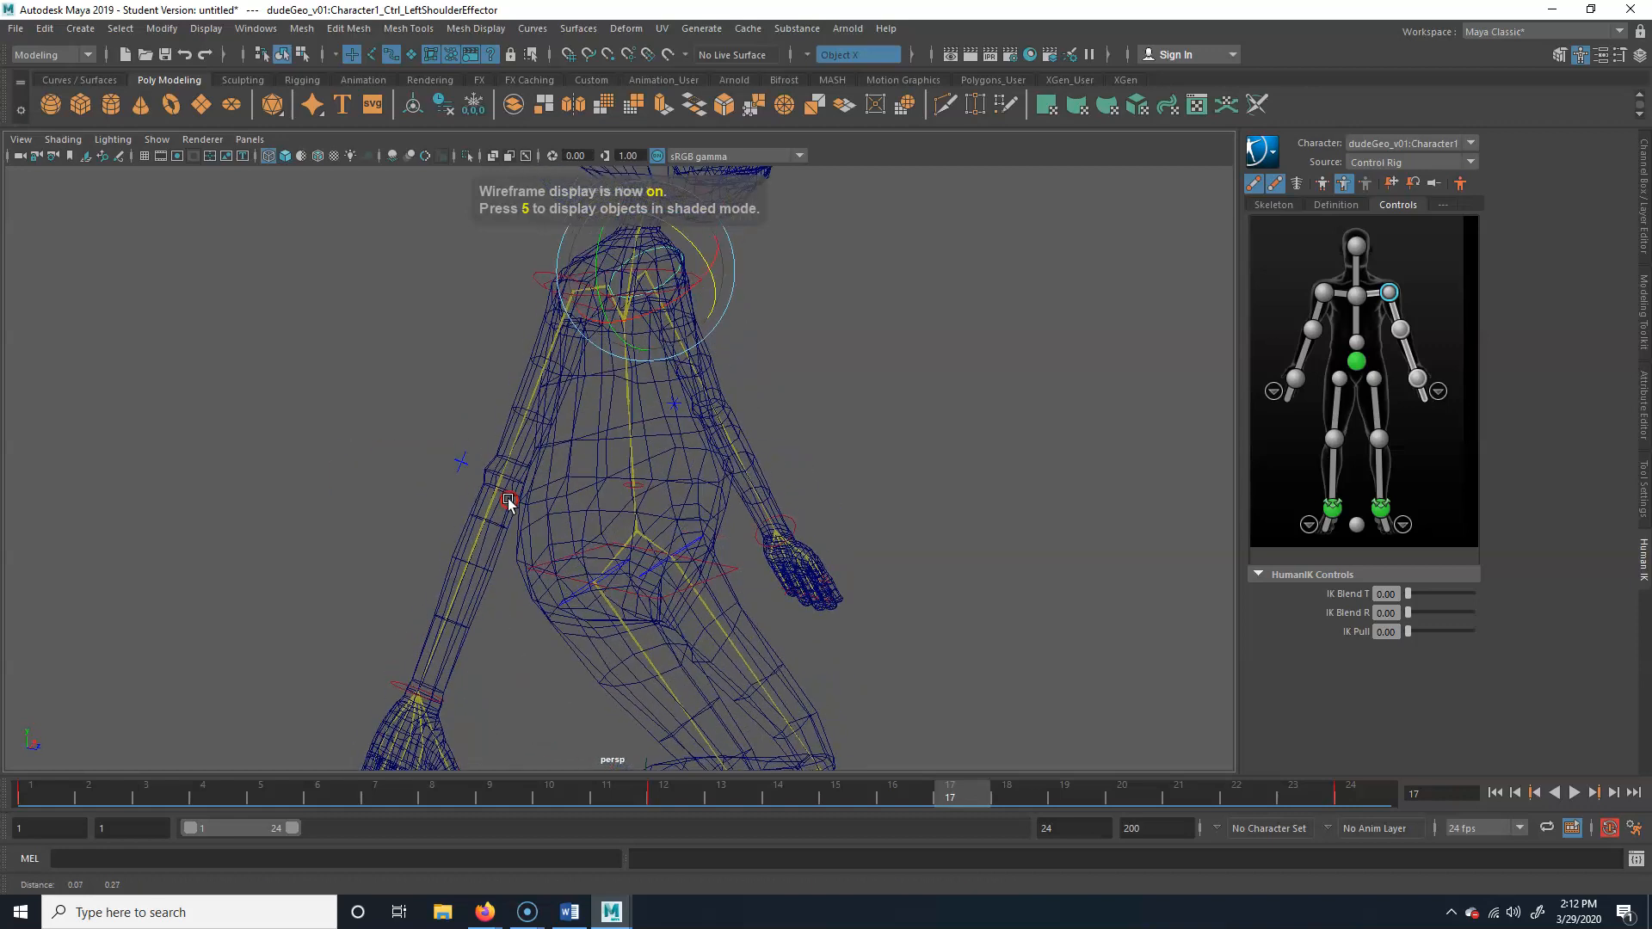
left_click_drag(508, 503, 537, 550, "alt")
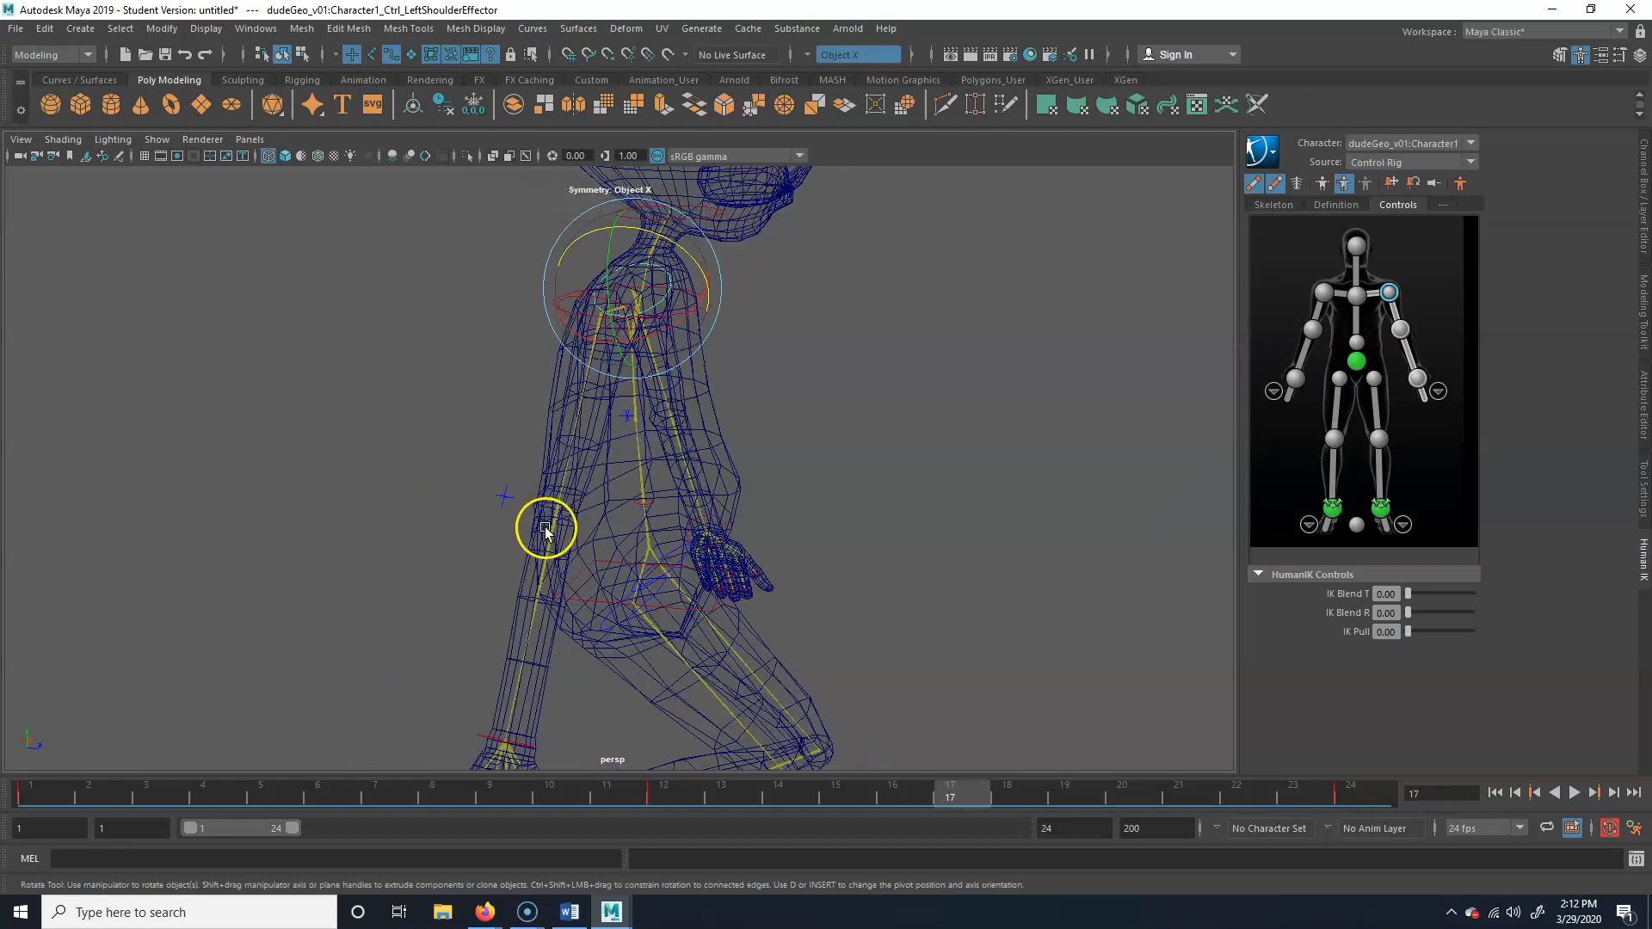
left_click(546, 530)
left_click_drag(375, 282, 368, 183, "alt")
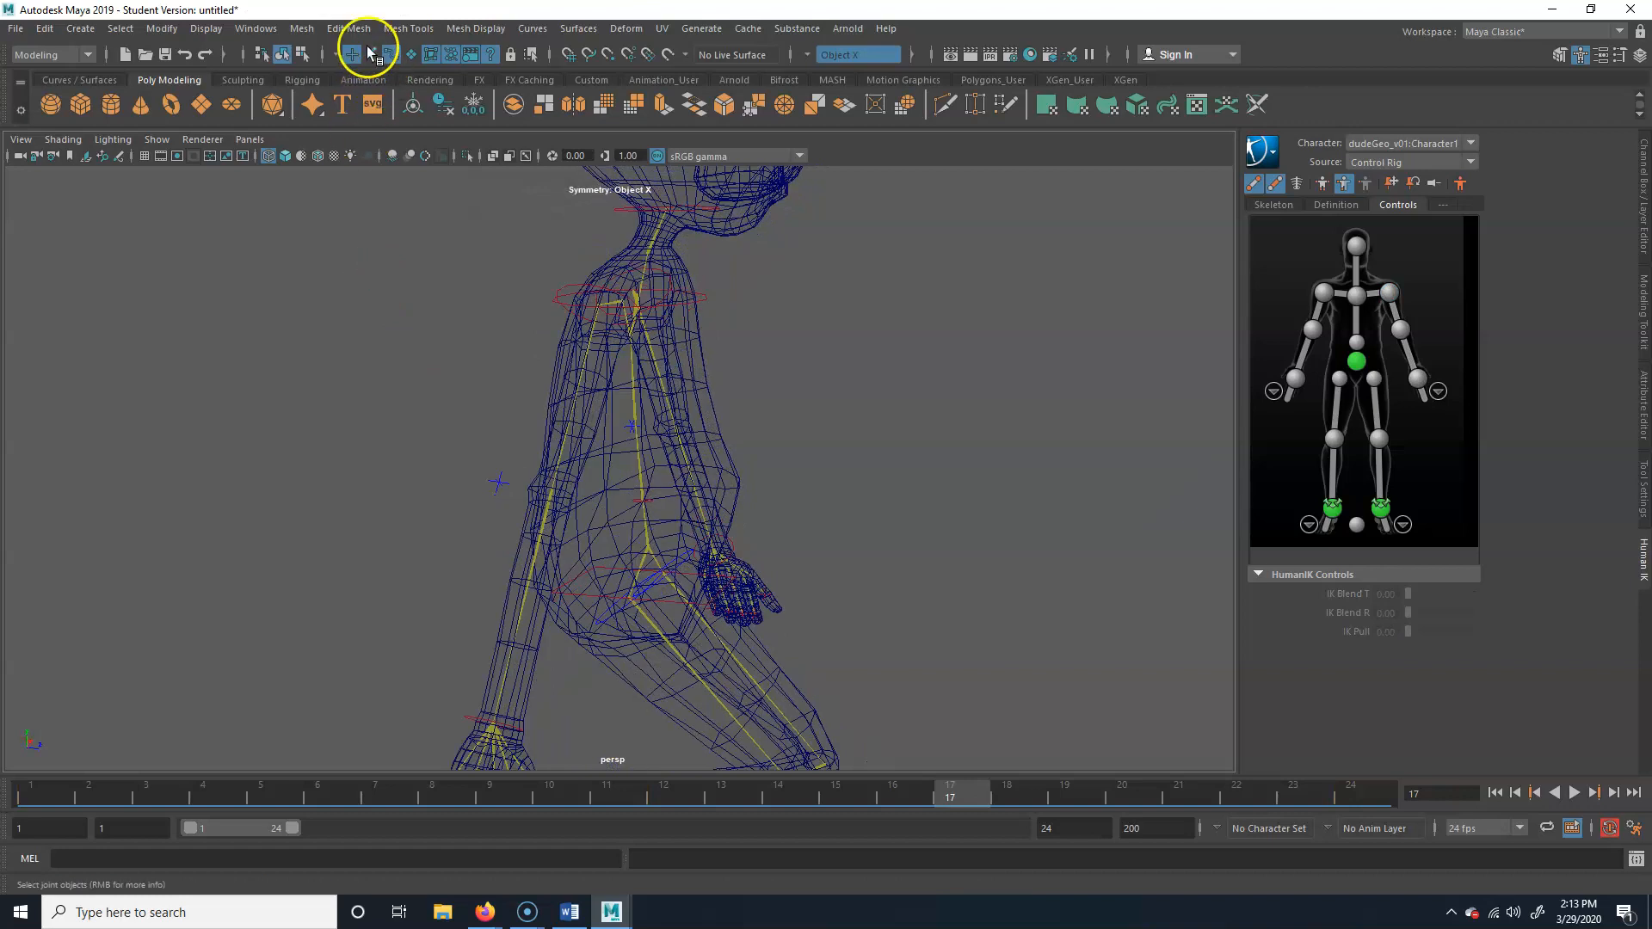
left_click_drag(497, 553, 778, 550, "alt")
left_click(513, 656)
key("w")
key("ctrl+z")
Try to bend the right arm forward at frame 1 by moving the wrist effector in shaded display, and key it
left_click_drag(957, 795, 36, 801)
left_click_drag(1093, 434, 883, 465, "alt")
key("5")
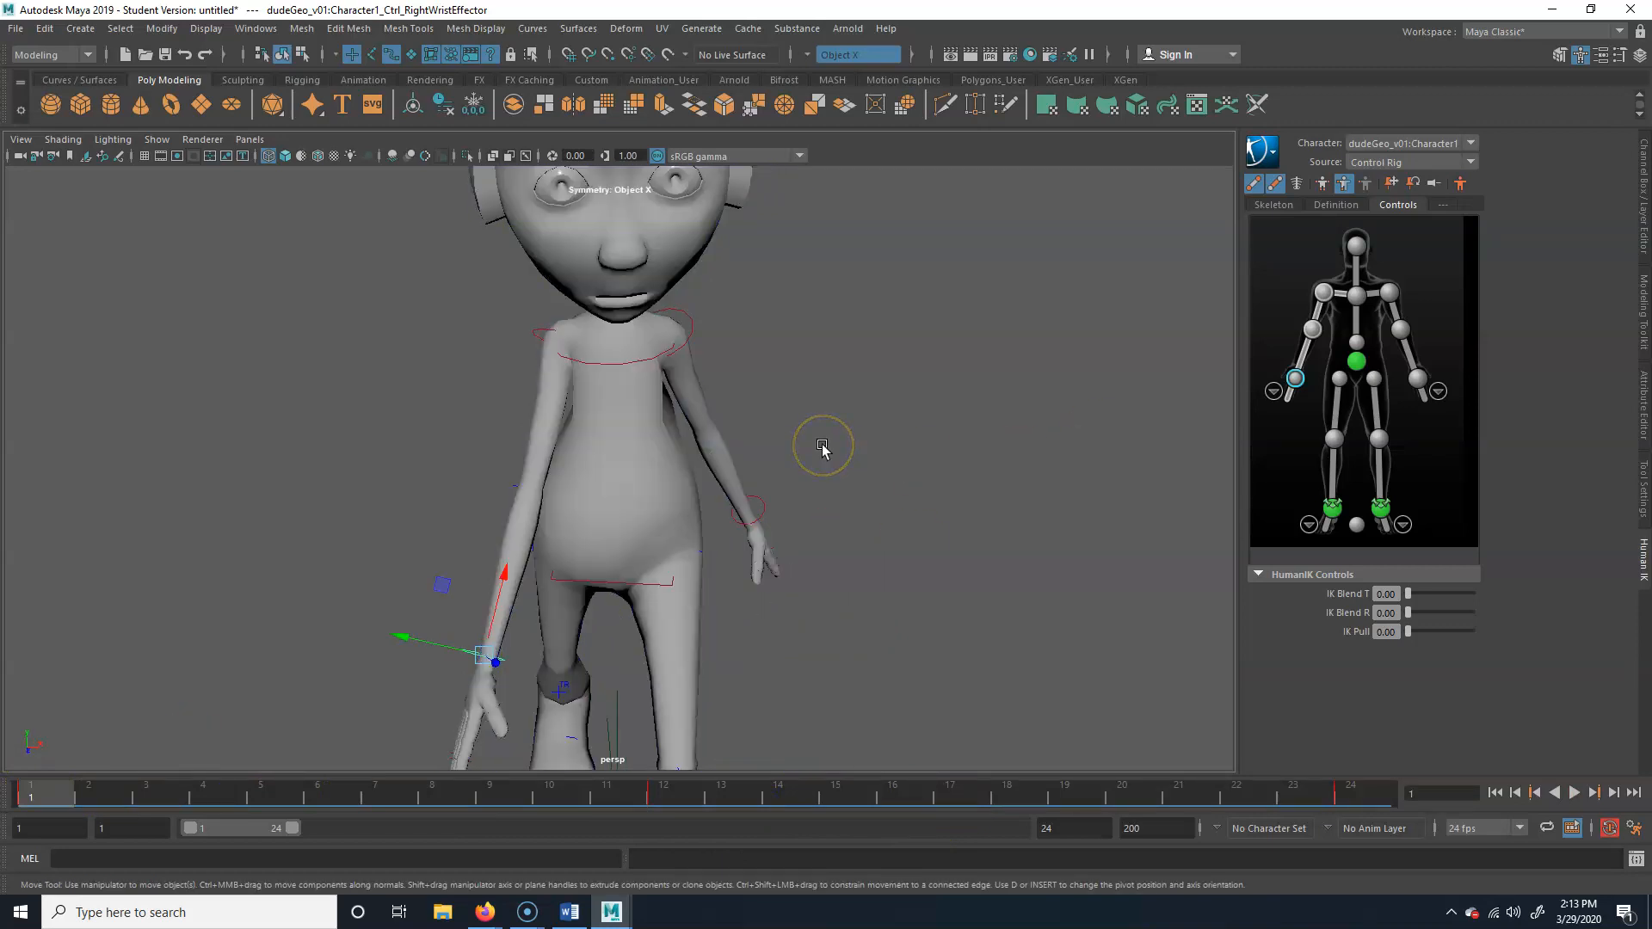
left_click_drag(590, 398, 564, 398, "alt")
left_click_drag(590, 574, 847, 480, "alt")
key("s")
mouse_move(48, 790)
left_mouse_down()
mouse_move(717, 788)
mouse_move(30, 790)
left_mouse_up()
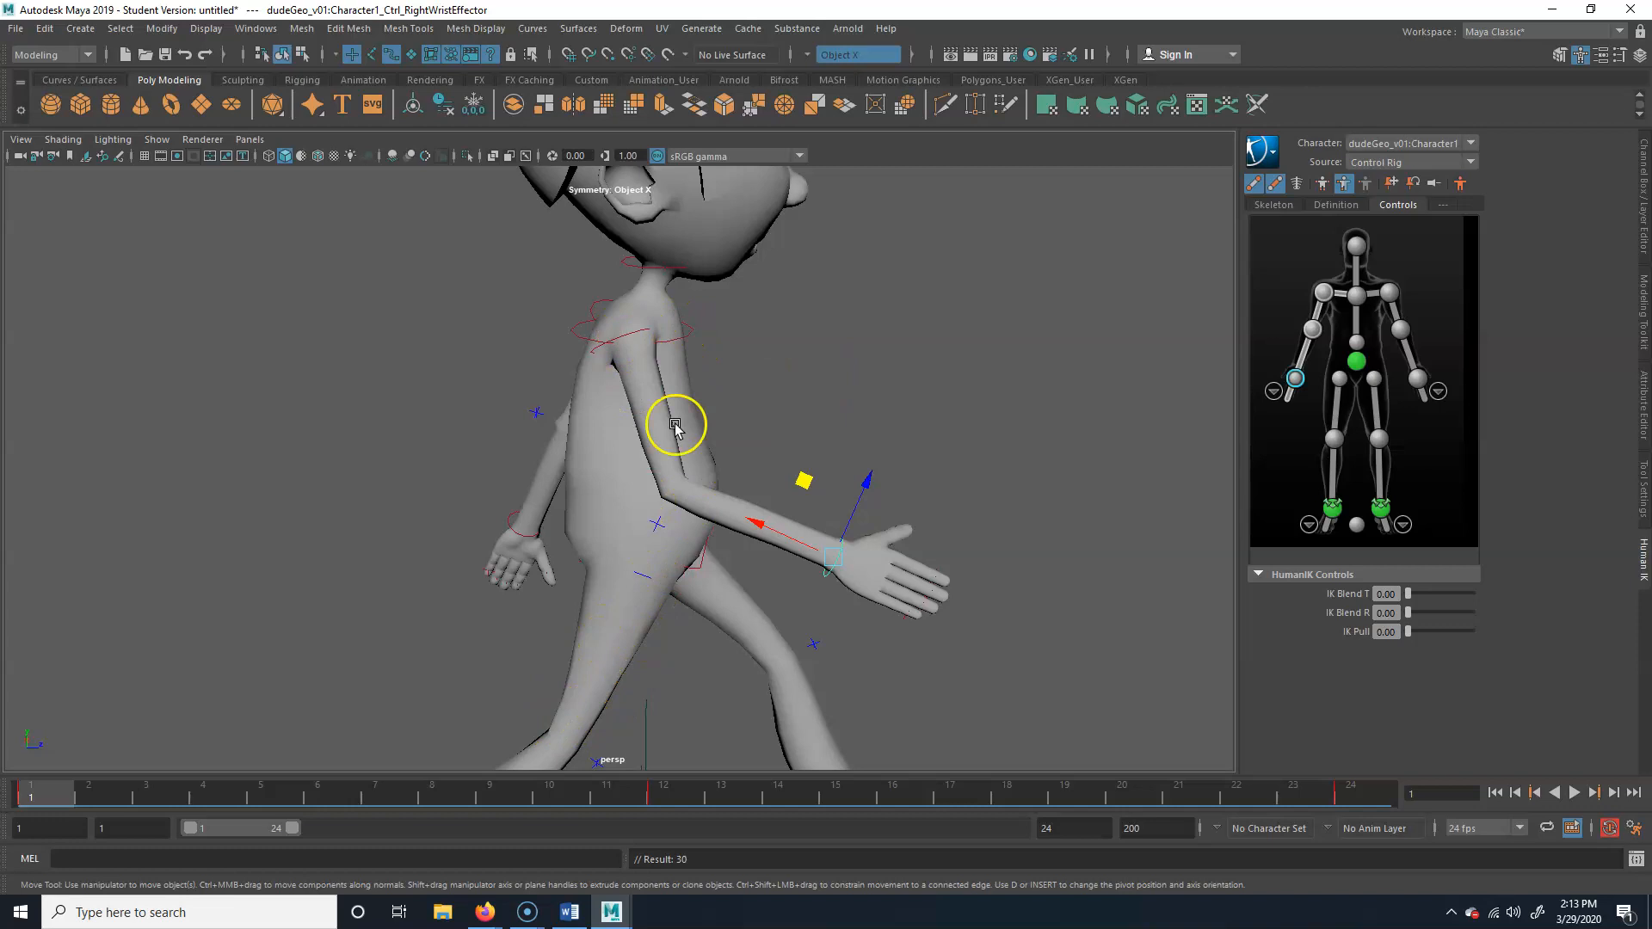
key("ctrl+z")
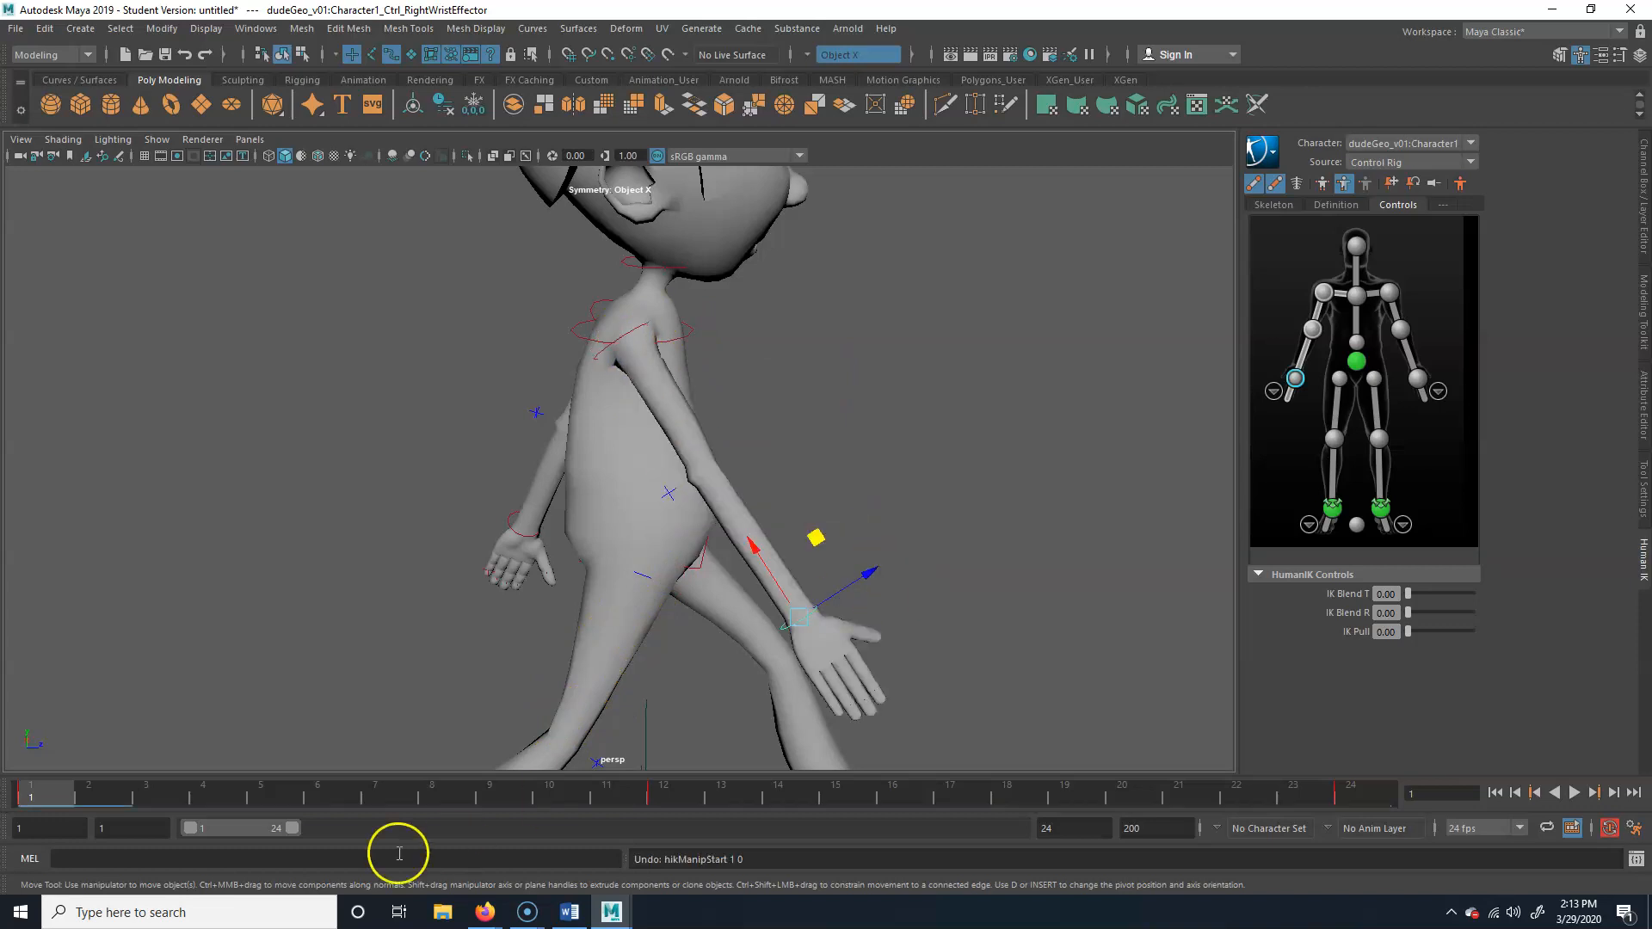
Try a manipulation mode other than Body Part on the right arm's effectors around frame 12, and restore Body Part mode
left_click_drag(44, 782, 688, 797)
left_click(486, 652)
left_click_drag(878, 532, 774, 535, "alt")
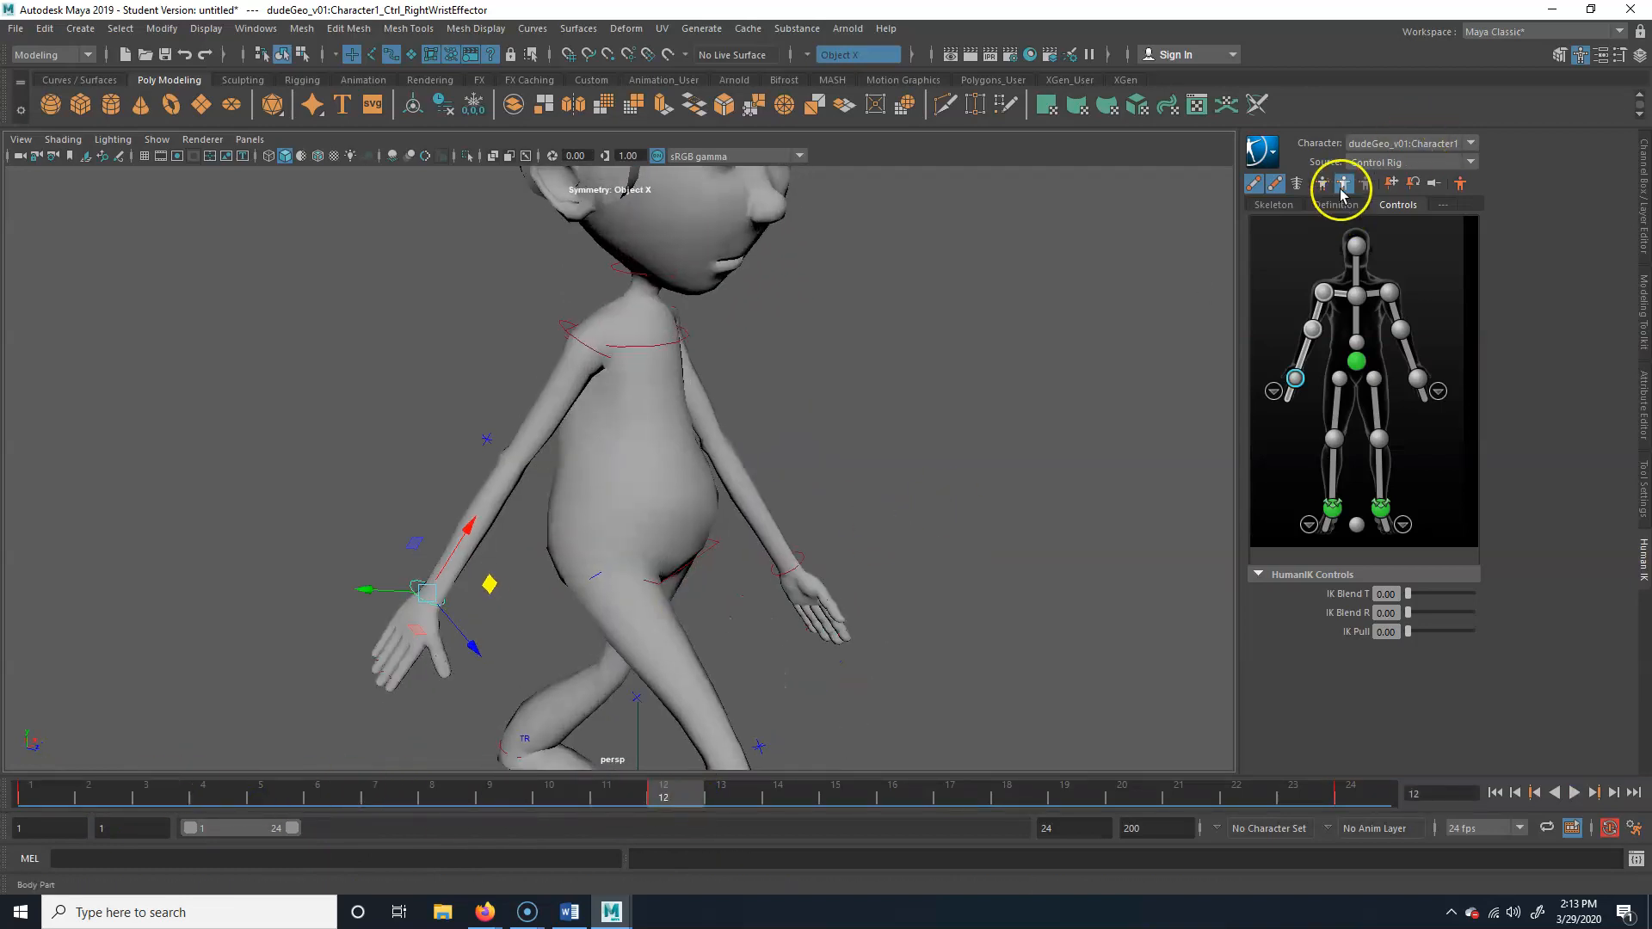
left_click(1368, 184)
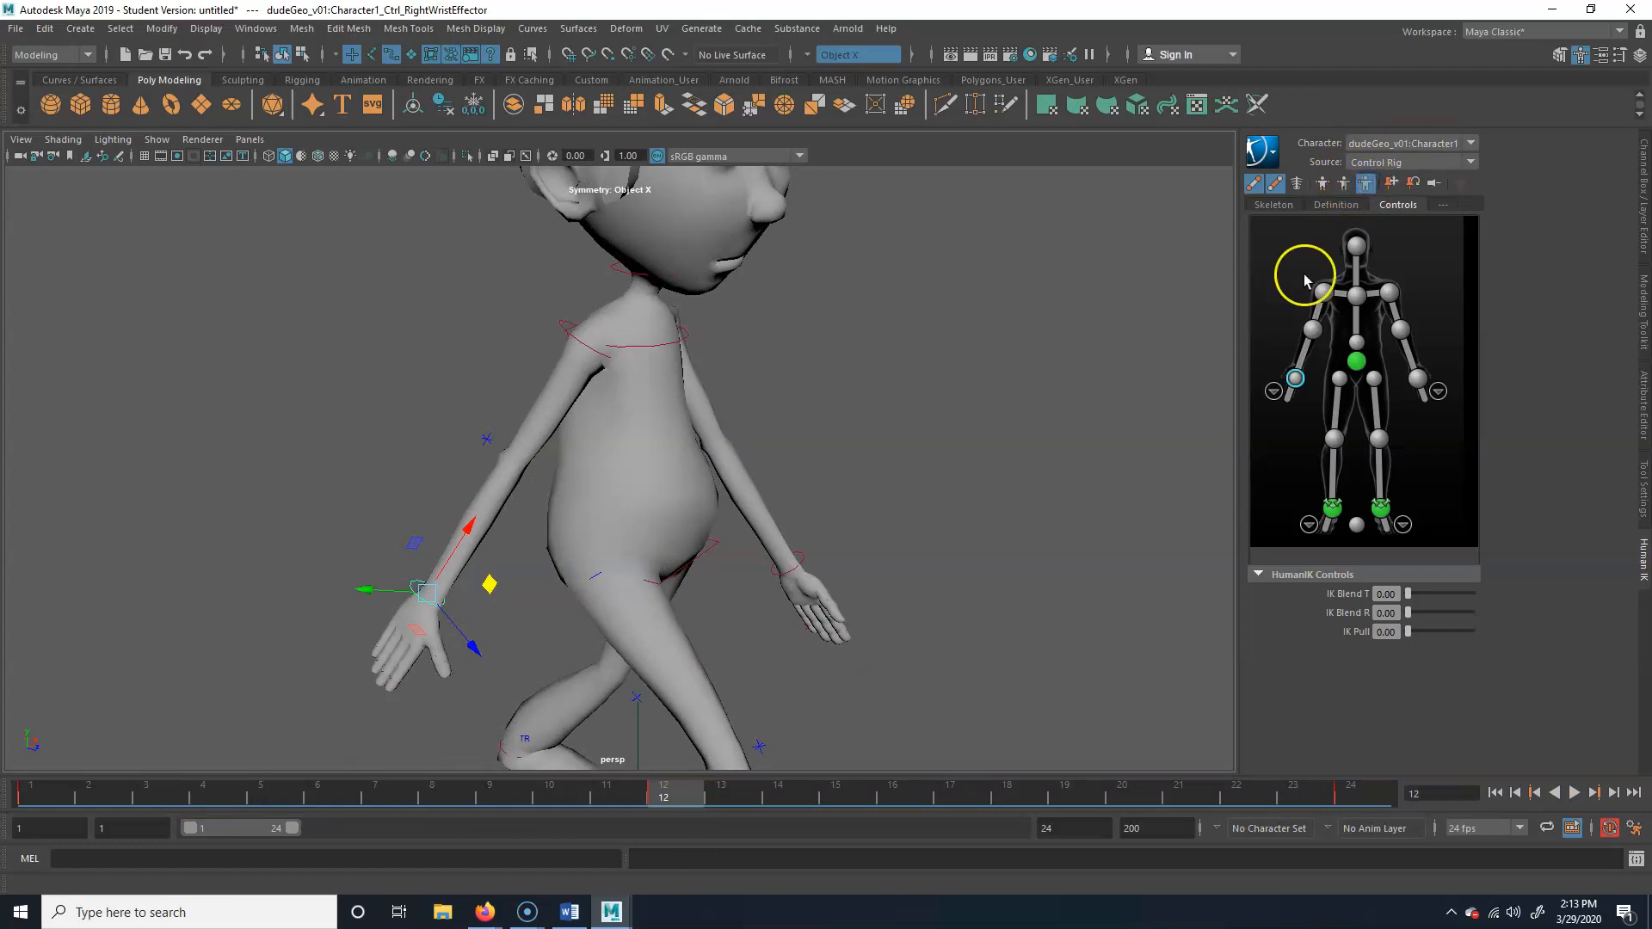
left_click(917, 379)
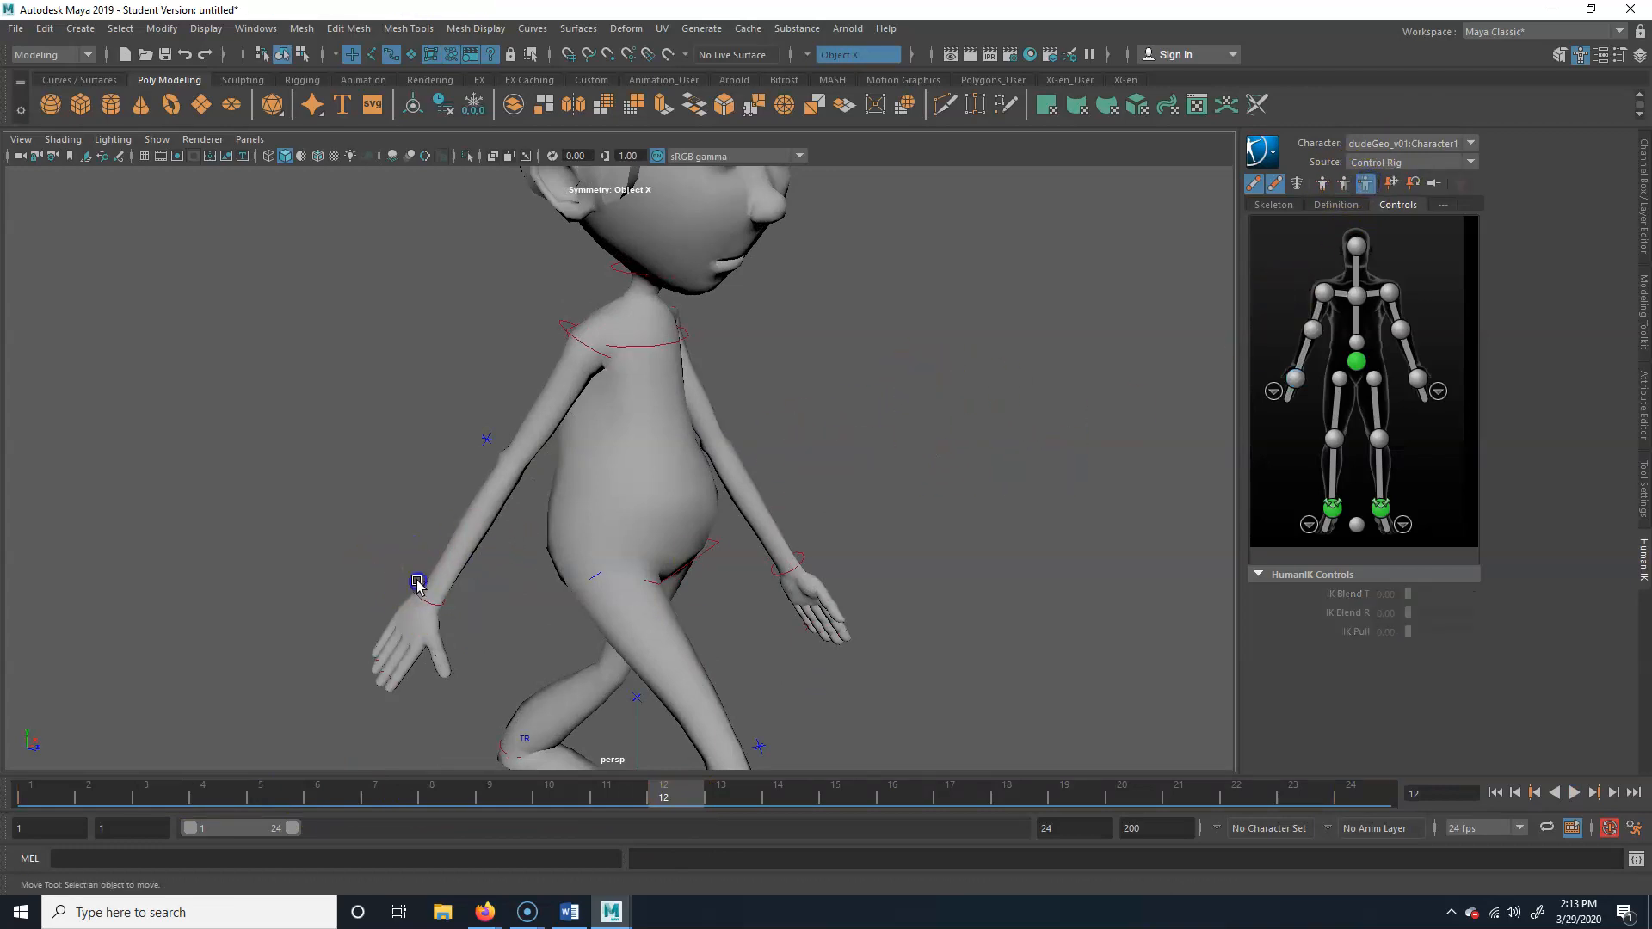
left_click(418, 583)
left_click_drag(683, 792, 621, 804)
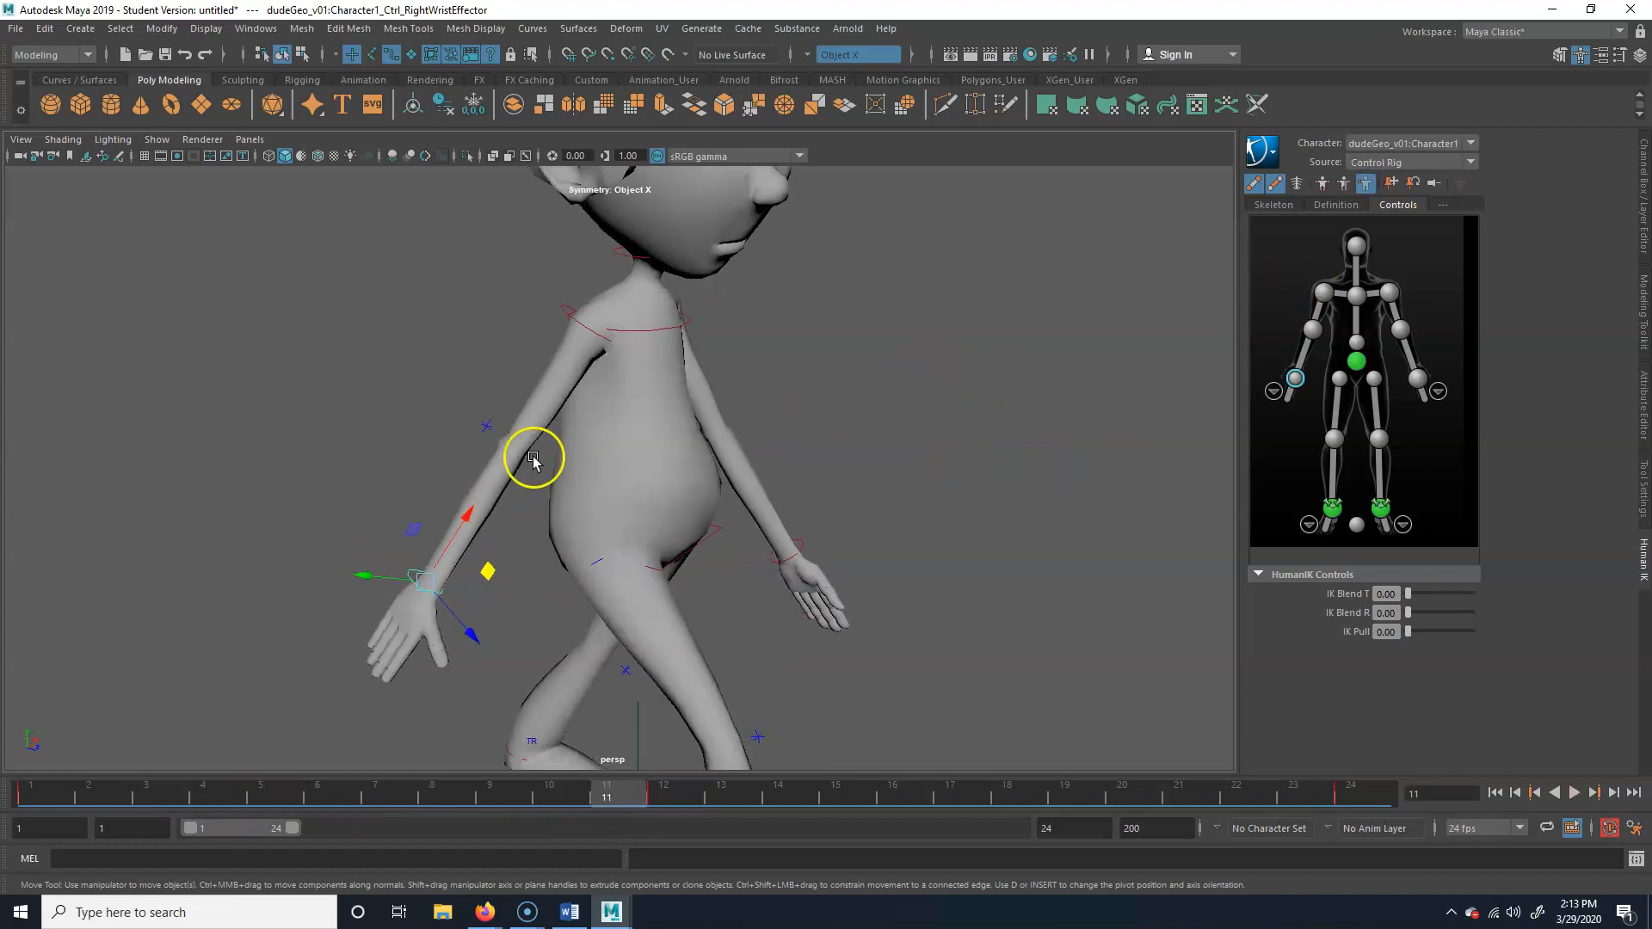
left_click(584, 326)
left_click(412, 590)
left_click(1344, 184)
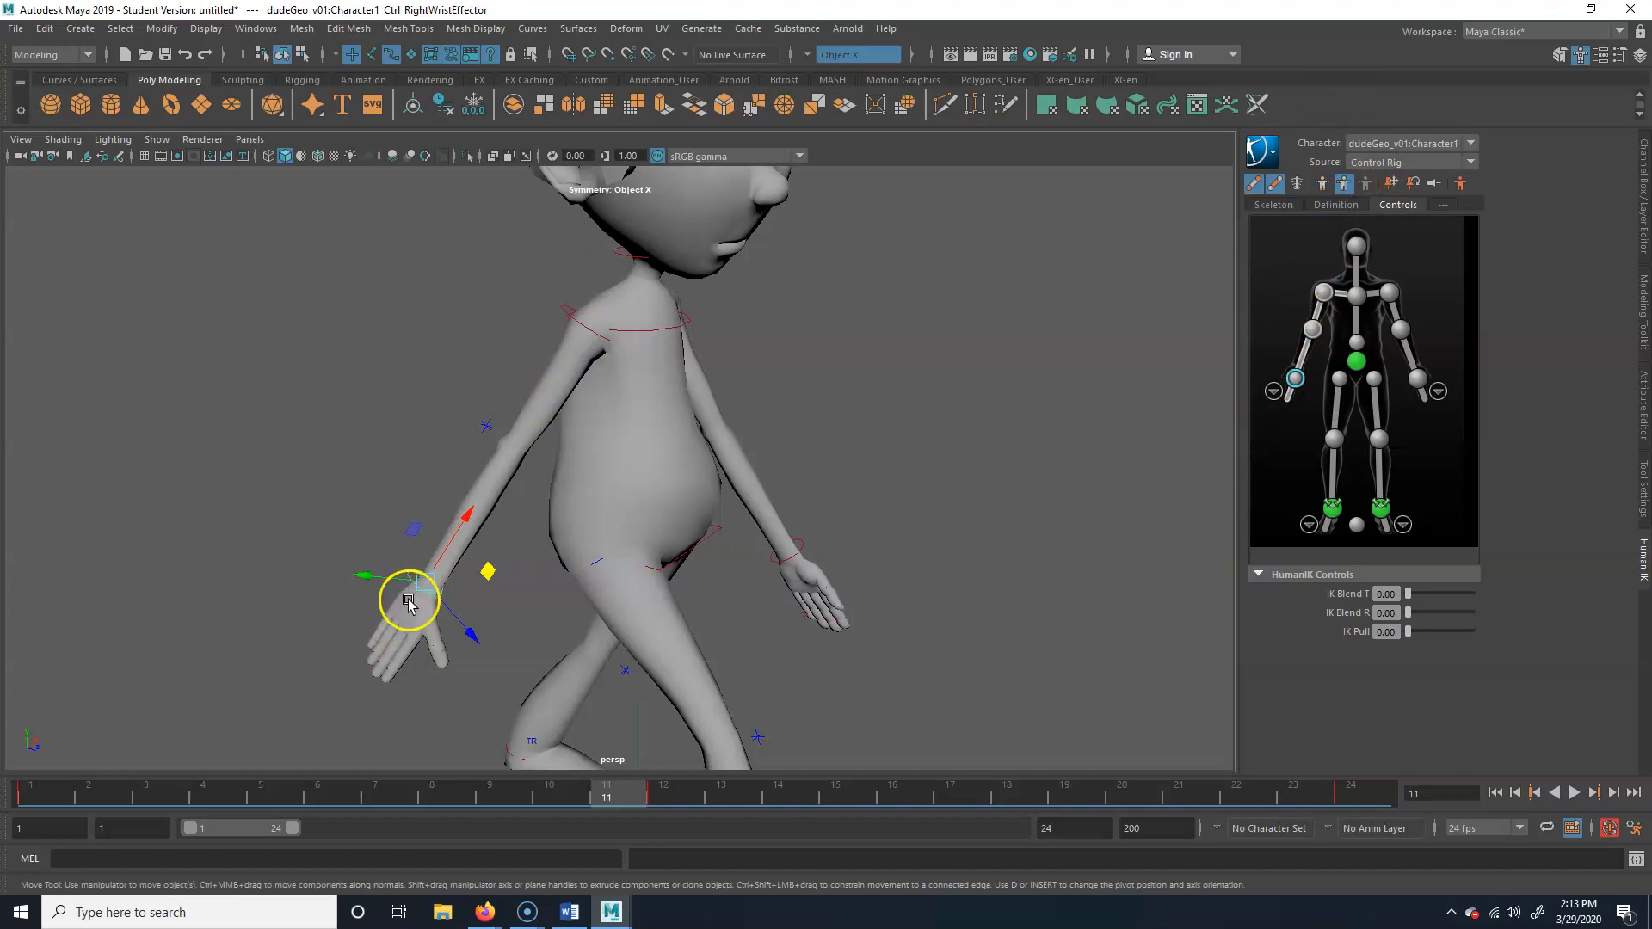
Try to delete the right shoulder effector's key at frame 12 and rotate the arm into a new backward swing
left_click_drag(632, 798, 376, 790)
left_click_drag(805, 420, 746, 466, "alt")
mouse_move(401, 768)
left_mouse_down()
mouse_move(240, 804)
mouse_move(656, 801)
left_mouse_up()
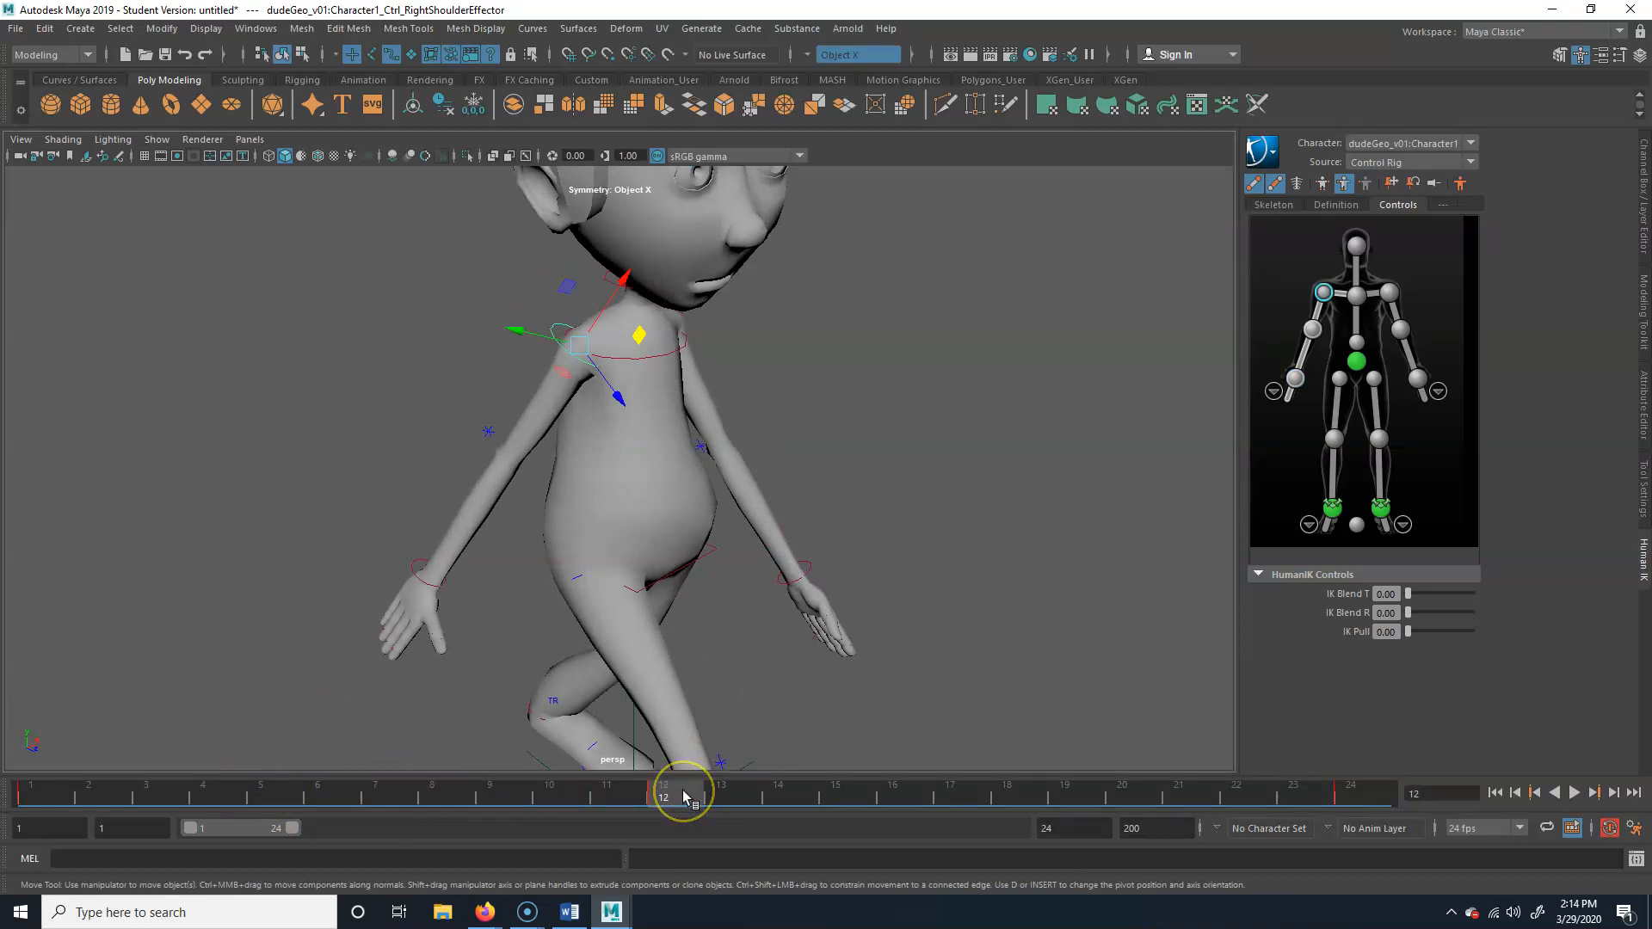
left_click(557, 334)
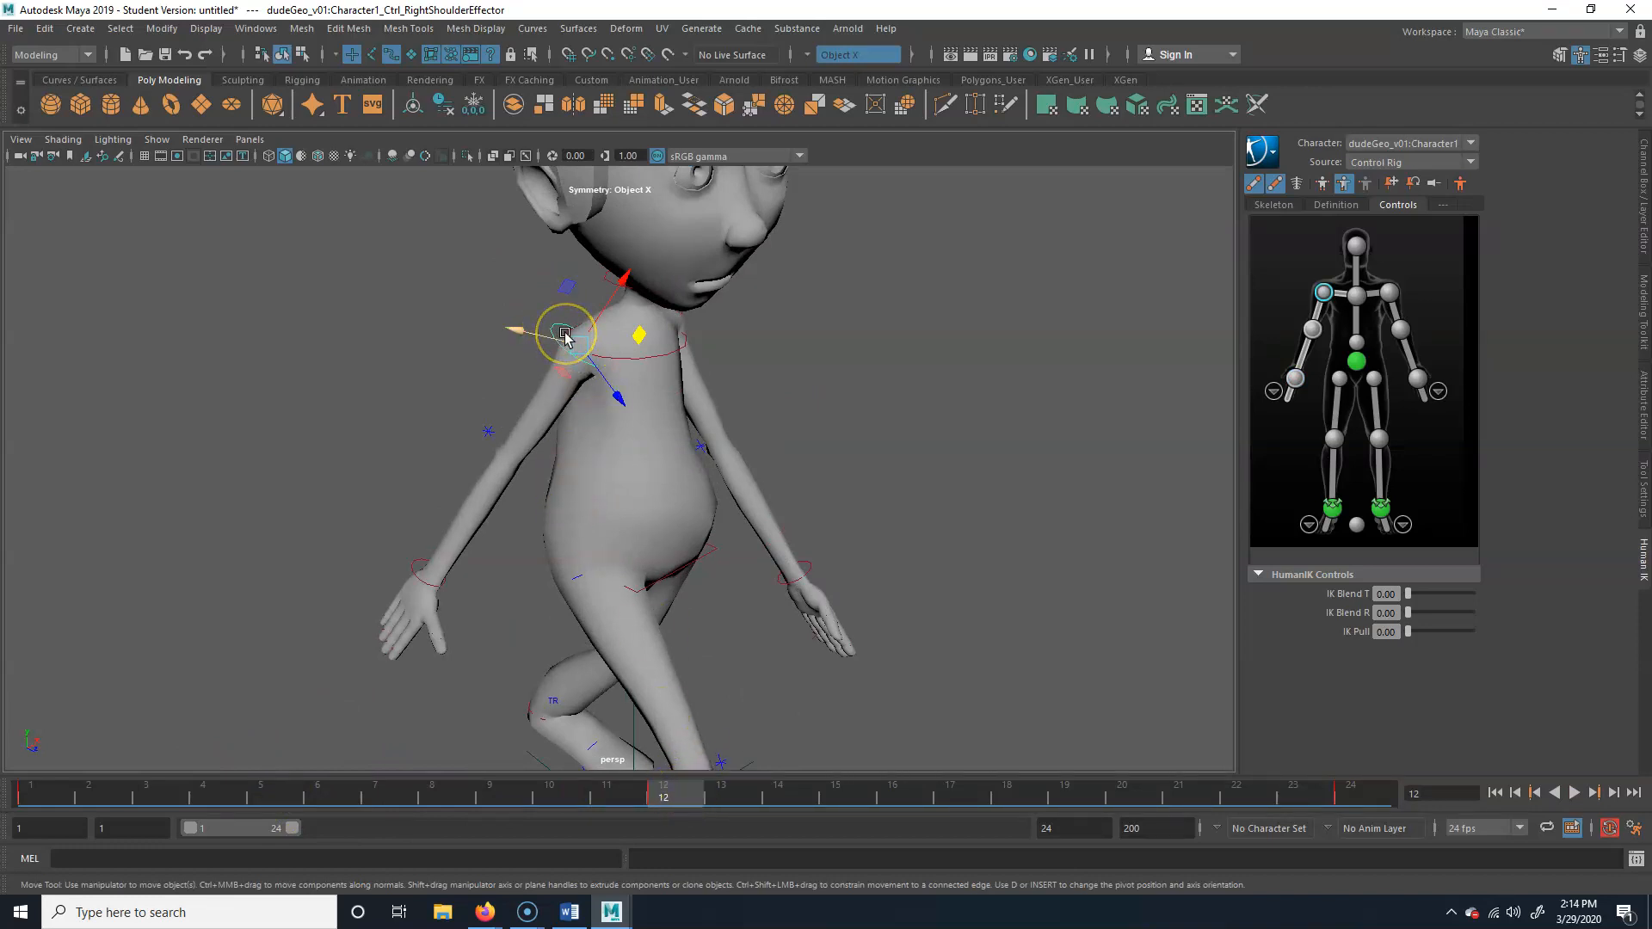
right_click(686, 793)
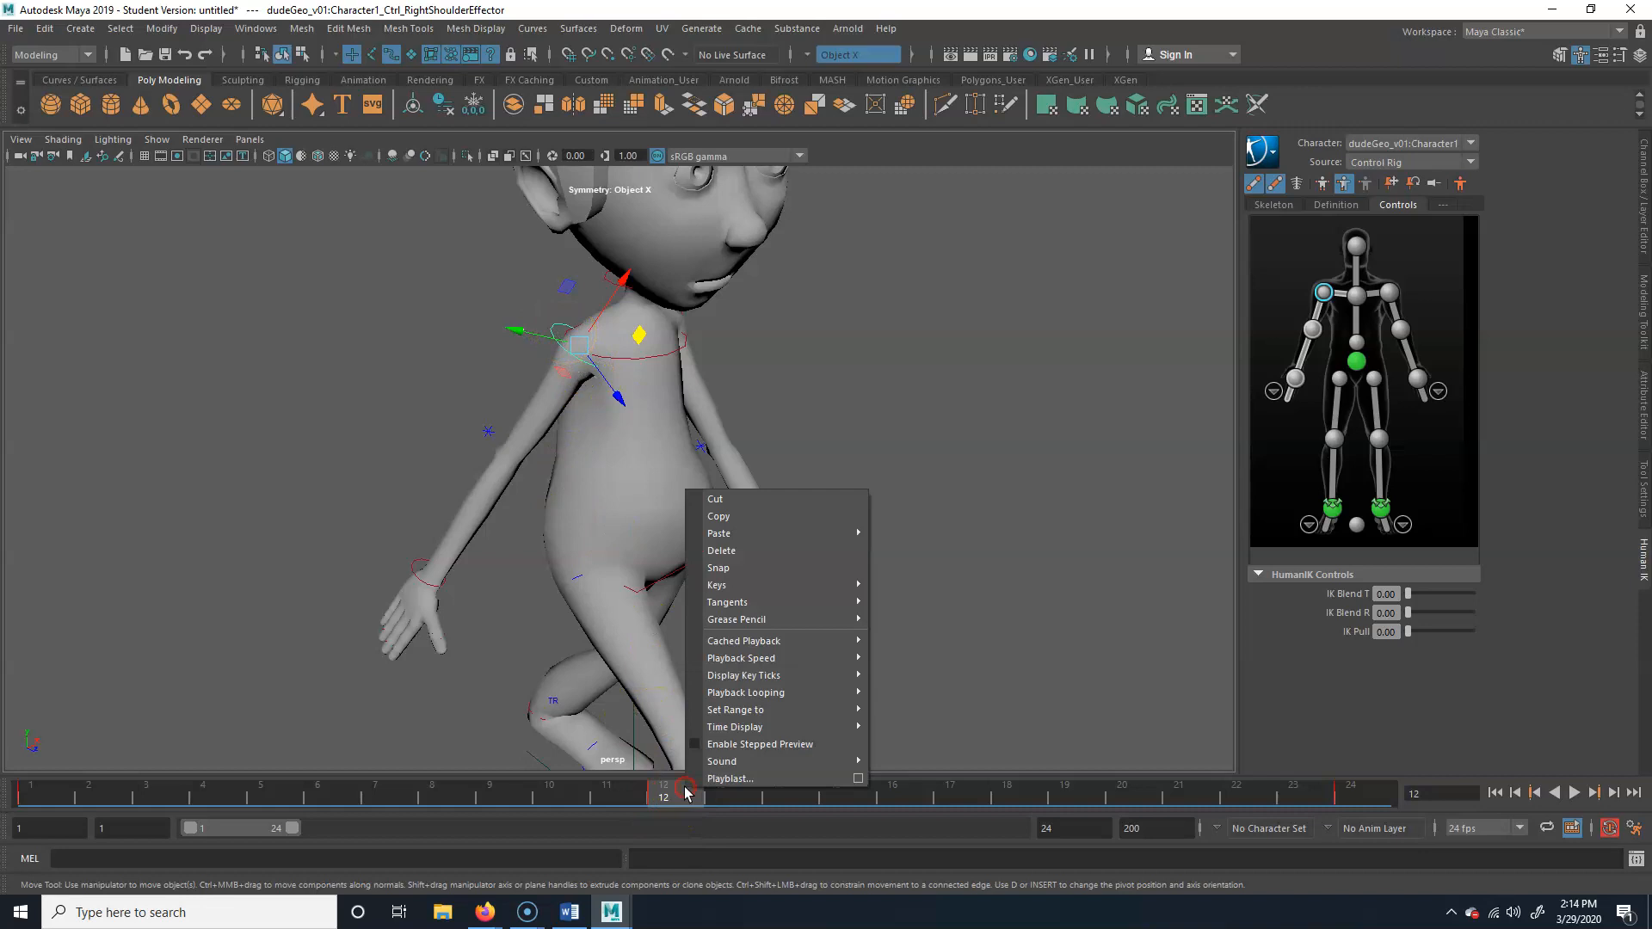
left_click(760, 551)
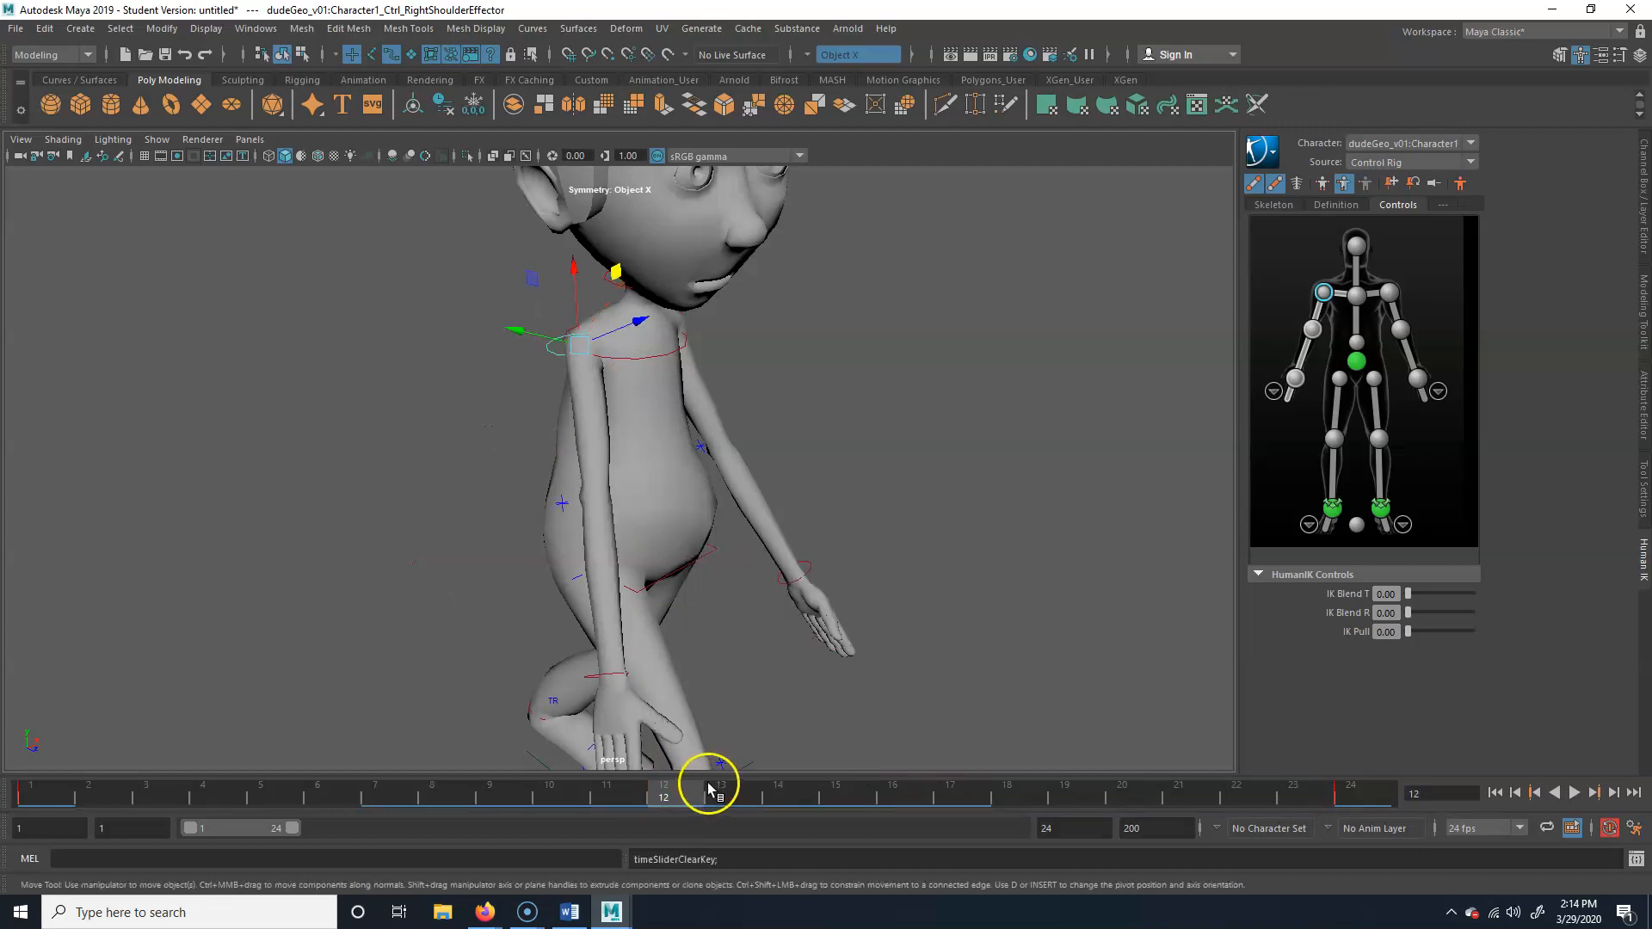
key("e")
left_click_drag(656, 358, 604, 409)
key("ctrl+z")
key("ctrl+z")
At frame 1, move the right wrist effector forward and up to bend the right elbow, and key the pose
left_click_drag(685, 796, 45, 791)
left_click(747, 620)
key("w")
left_click_drag(818, 644, 841, 635, "alt")
left_click_drag(791, 540, 826, 492)
mouse_move(1004, 590)
left_mouse_down("alt")
mouse_move(800, 590)
mouse_move(998, 585)
mouse_move(1029, 601)
left_mouse_up("alt")
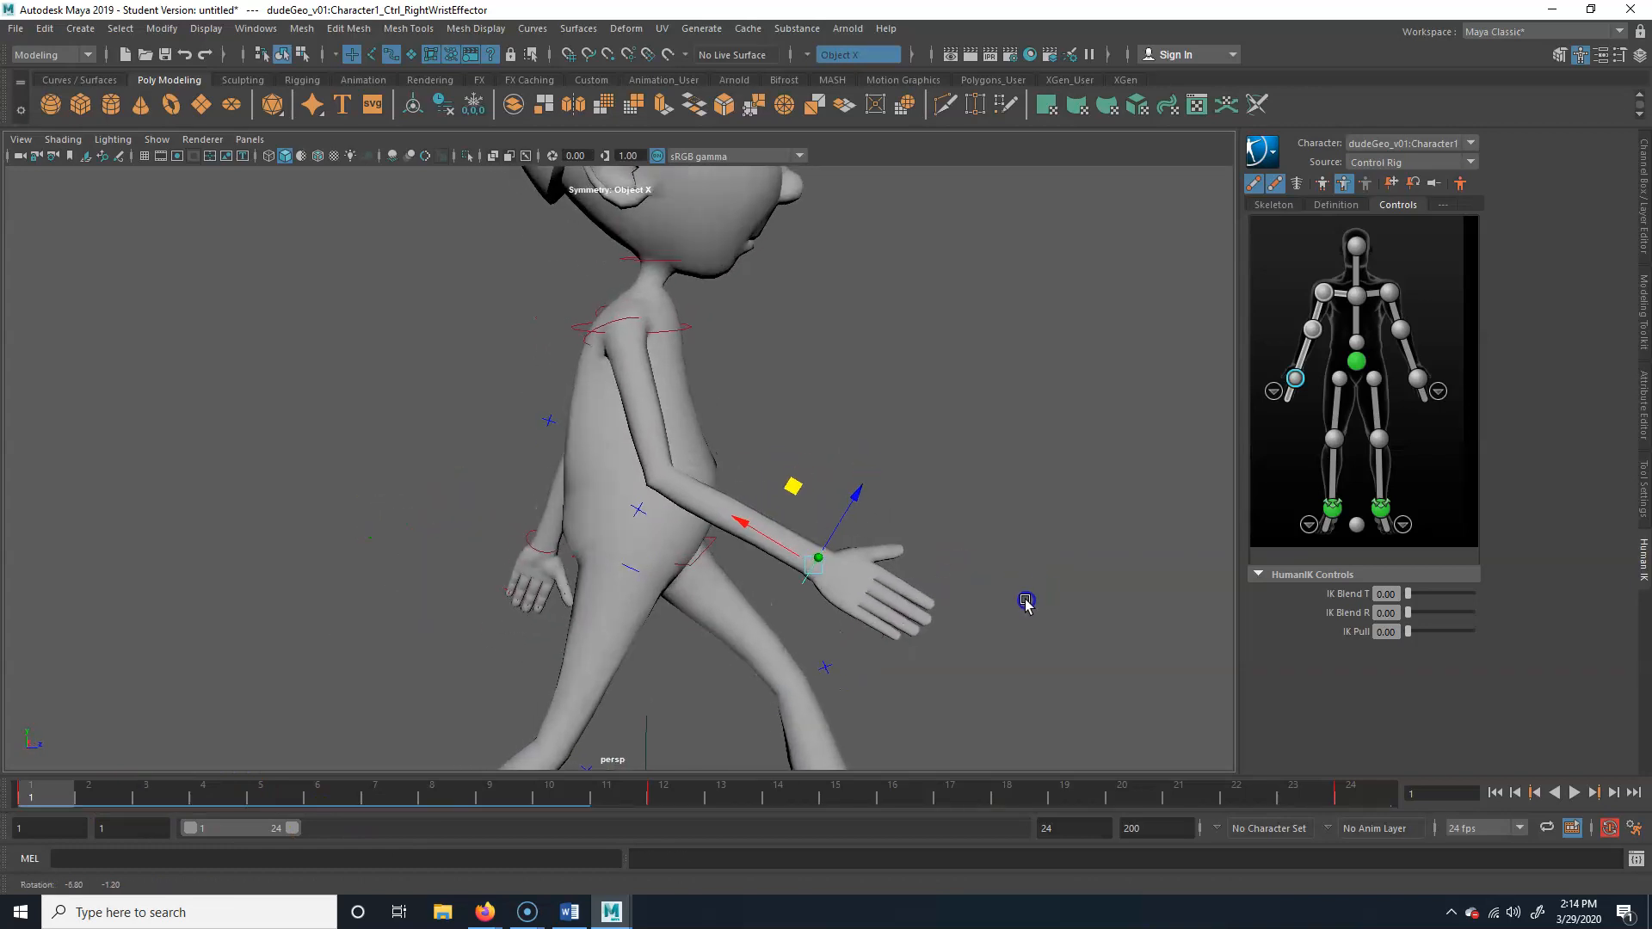
left_click(40, 797)
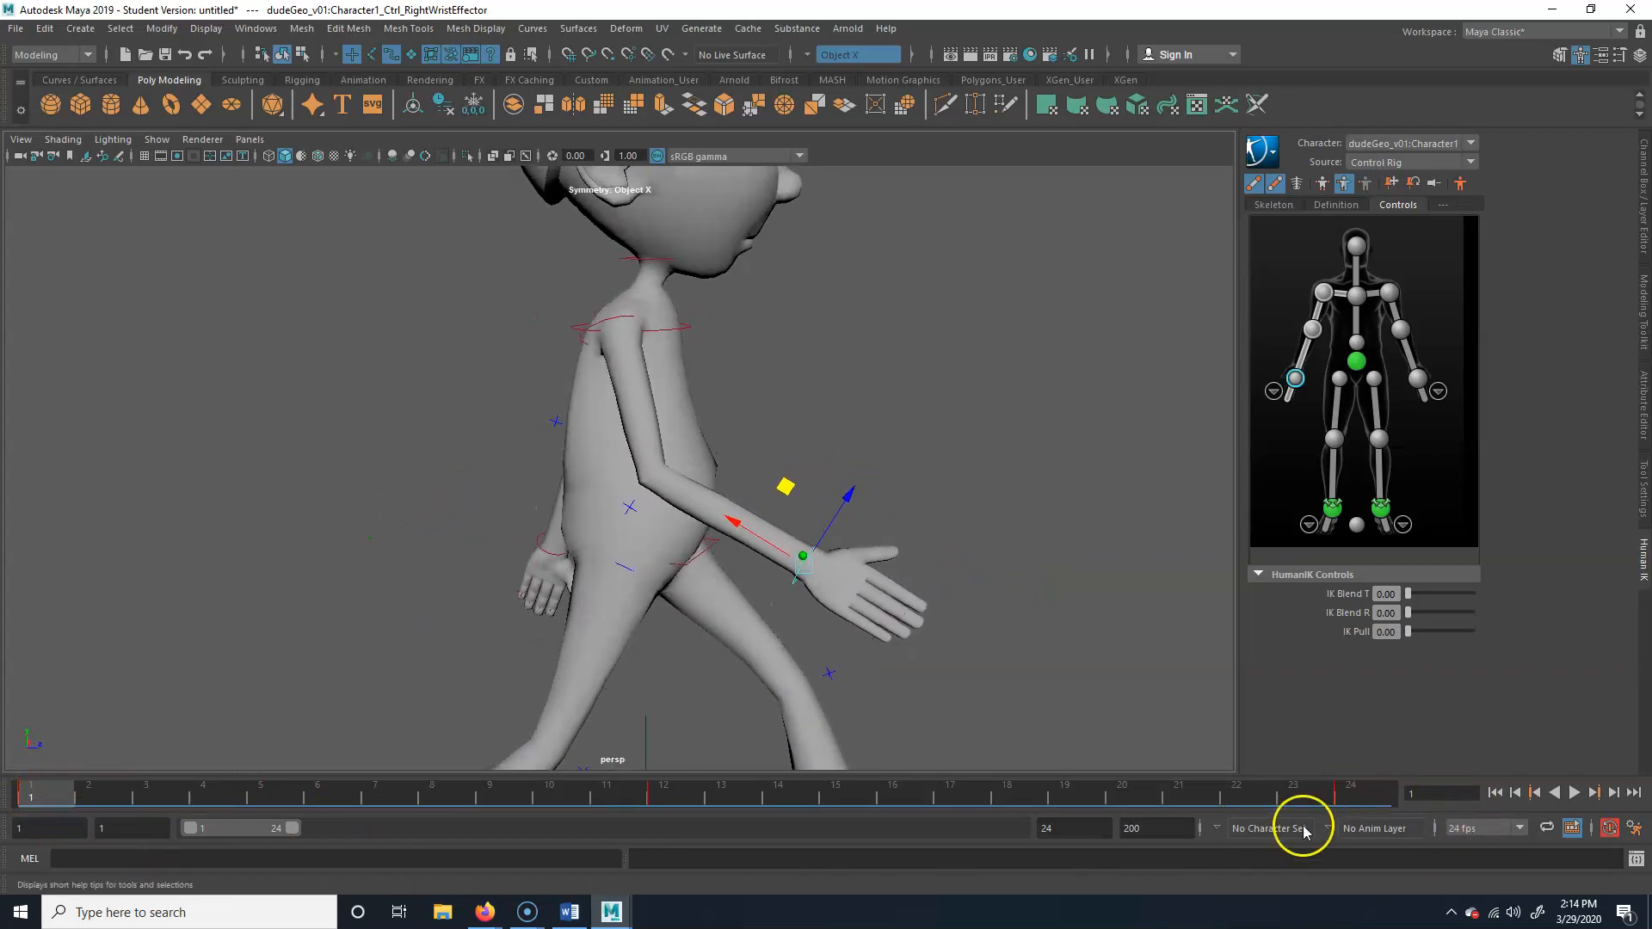
At frame 12, move the right wrist effector to bend the elbow of the back-swung arm, and check the arm at frame 24
left_click_drag(36, 788, 663, 792)
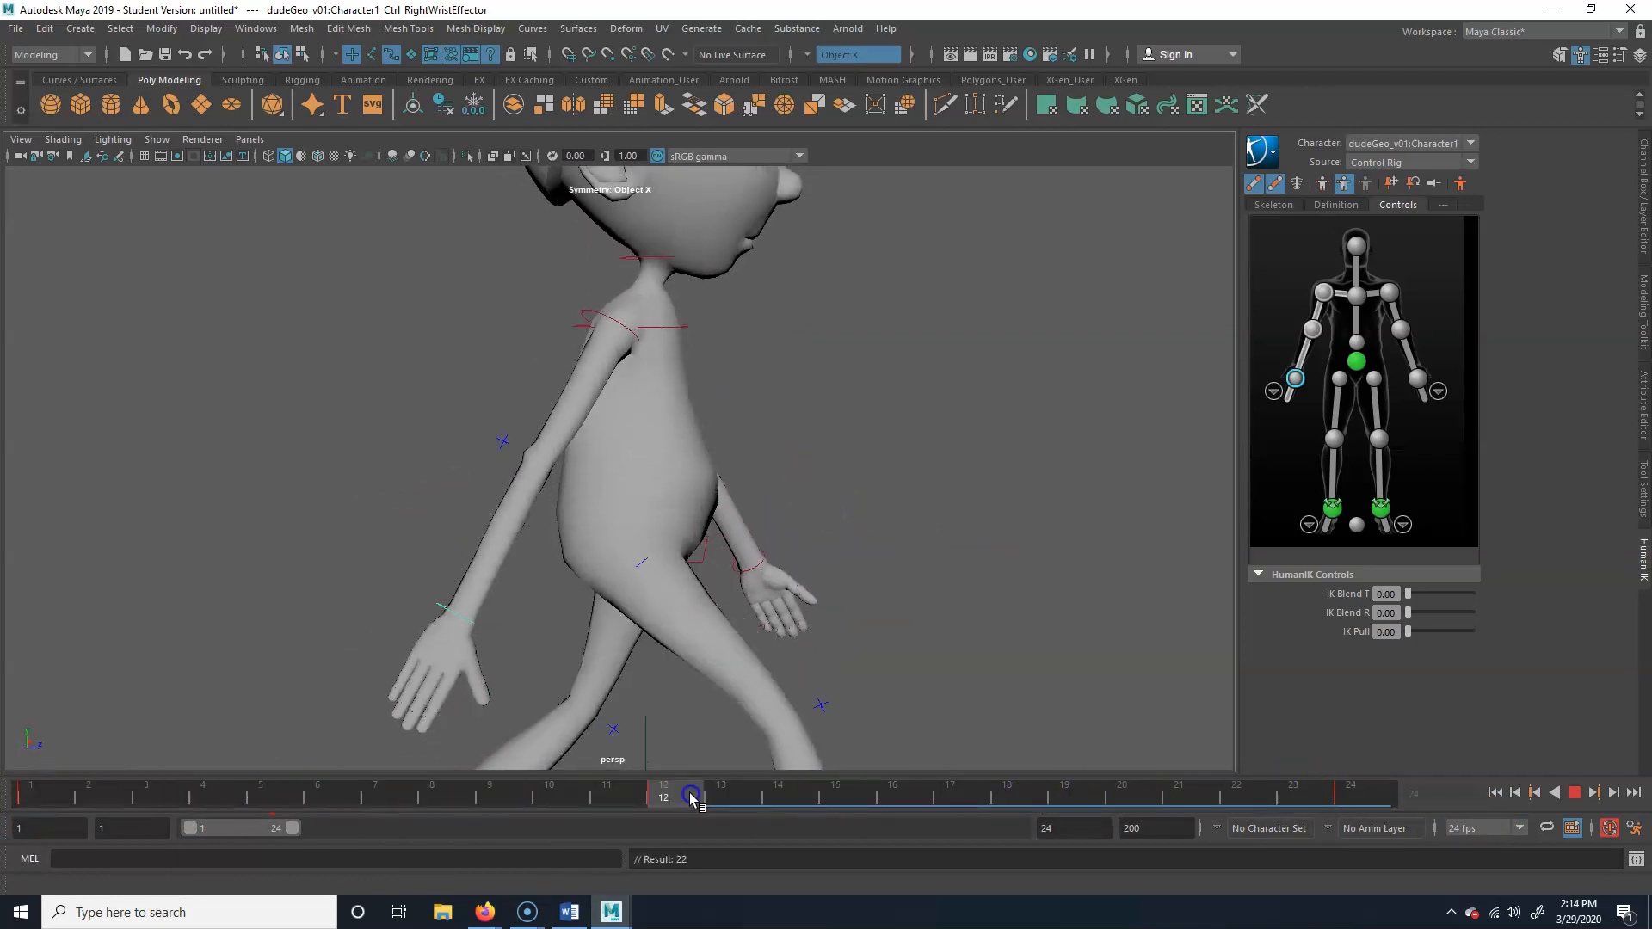
left_click_drag(560, 589, 569, 600, "alt")
left_click_drag(381, 523, 391, 523)
left_click_drag(671, 787, 1351, 785)
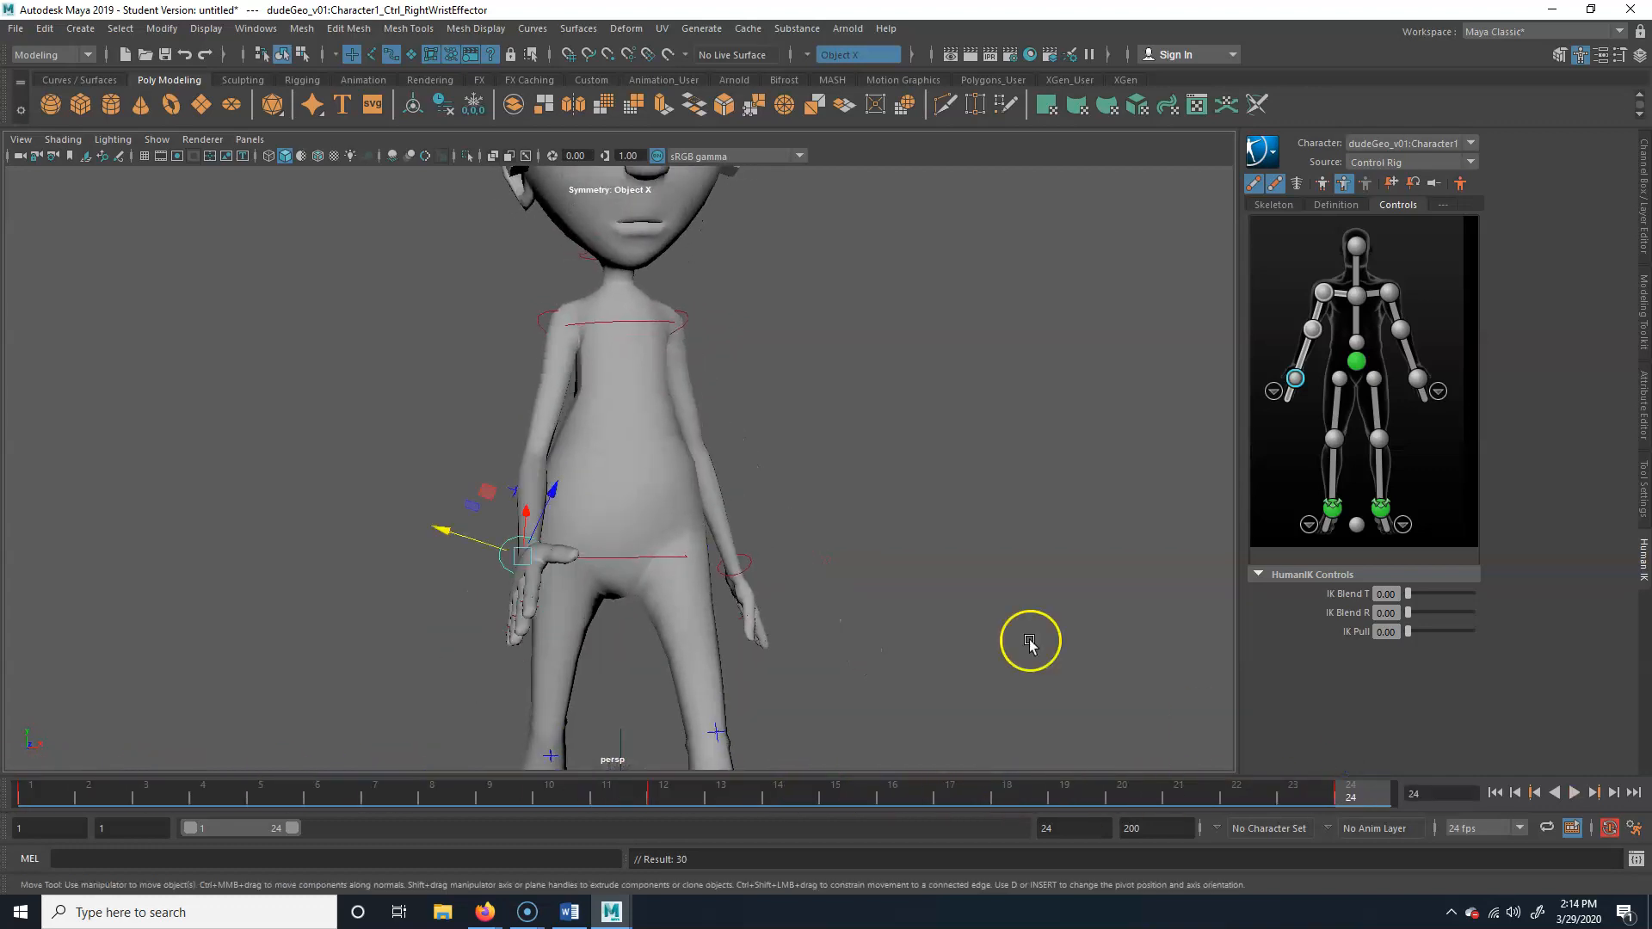
Move the left wrist effector to bend the elbow of the back-swung left arm, and set that pose at frames 1 and 24
left_click_drag(1029, 646, 705, 579, "alt")
left_click(798, 576)
key("alt+v")
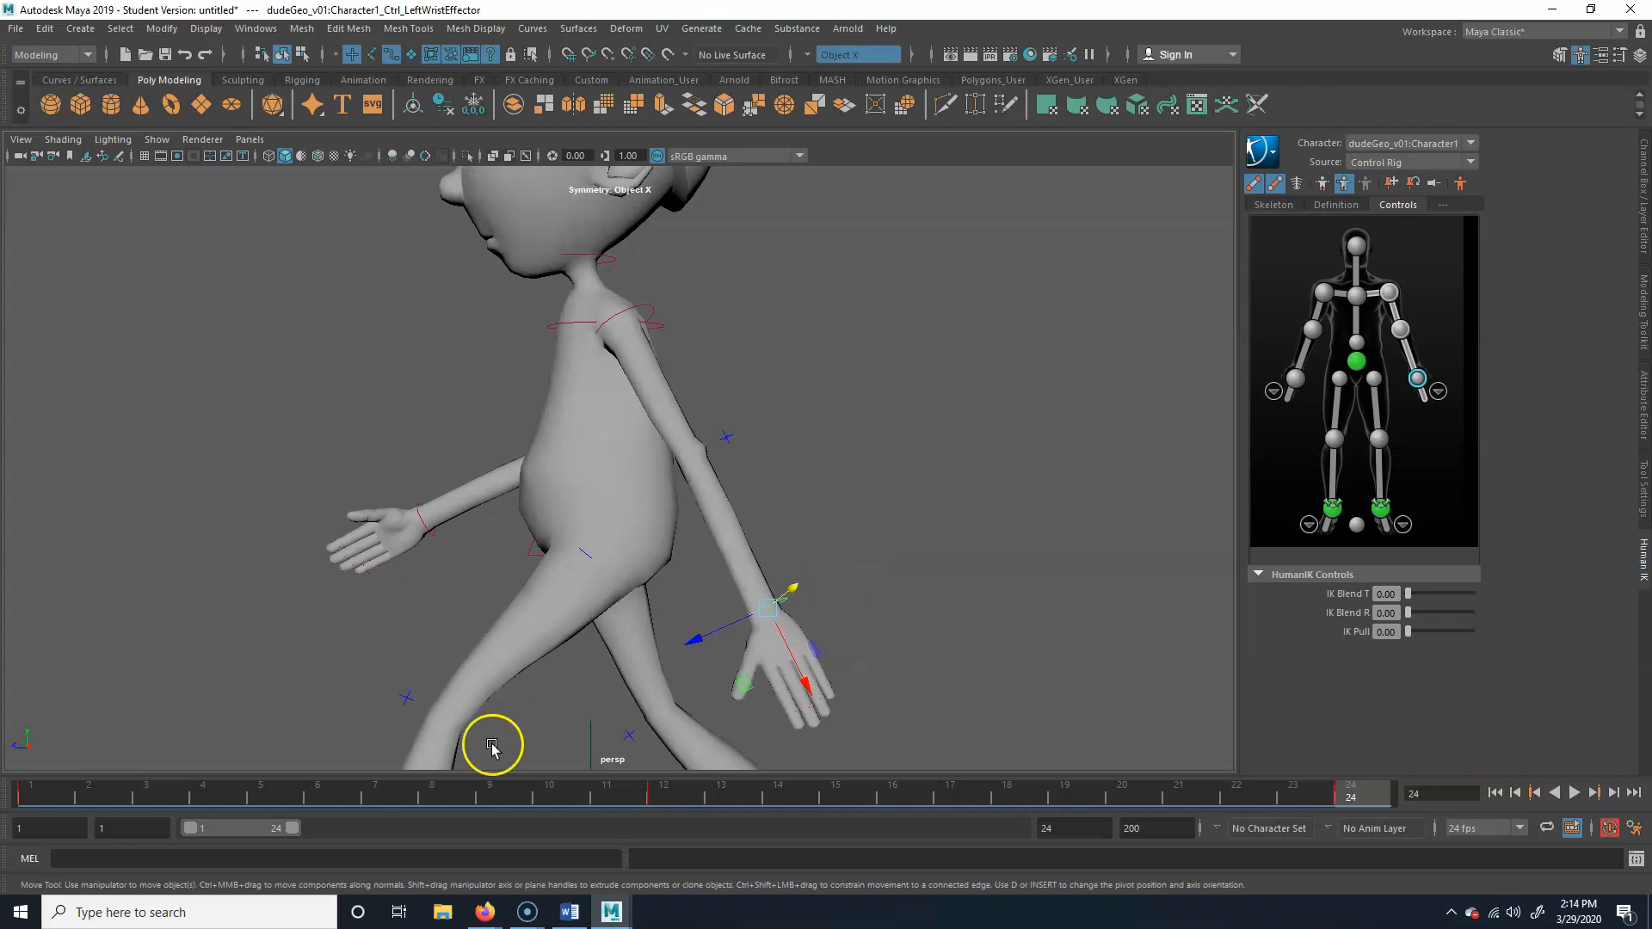
key("alt+v")
right_click_drag(812, 586, 759, 640, "alt")
left_click_drag(675, 634, 663, 600)
left_click(60, 796)
left_click_drag(60, 795, 1385, 778)
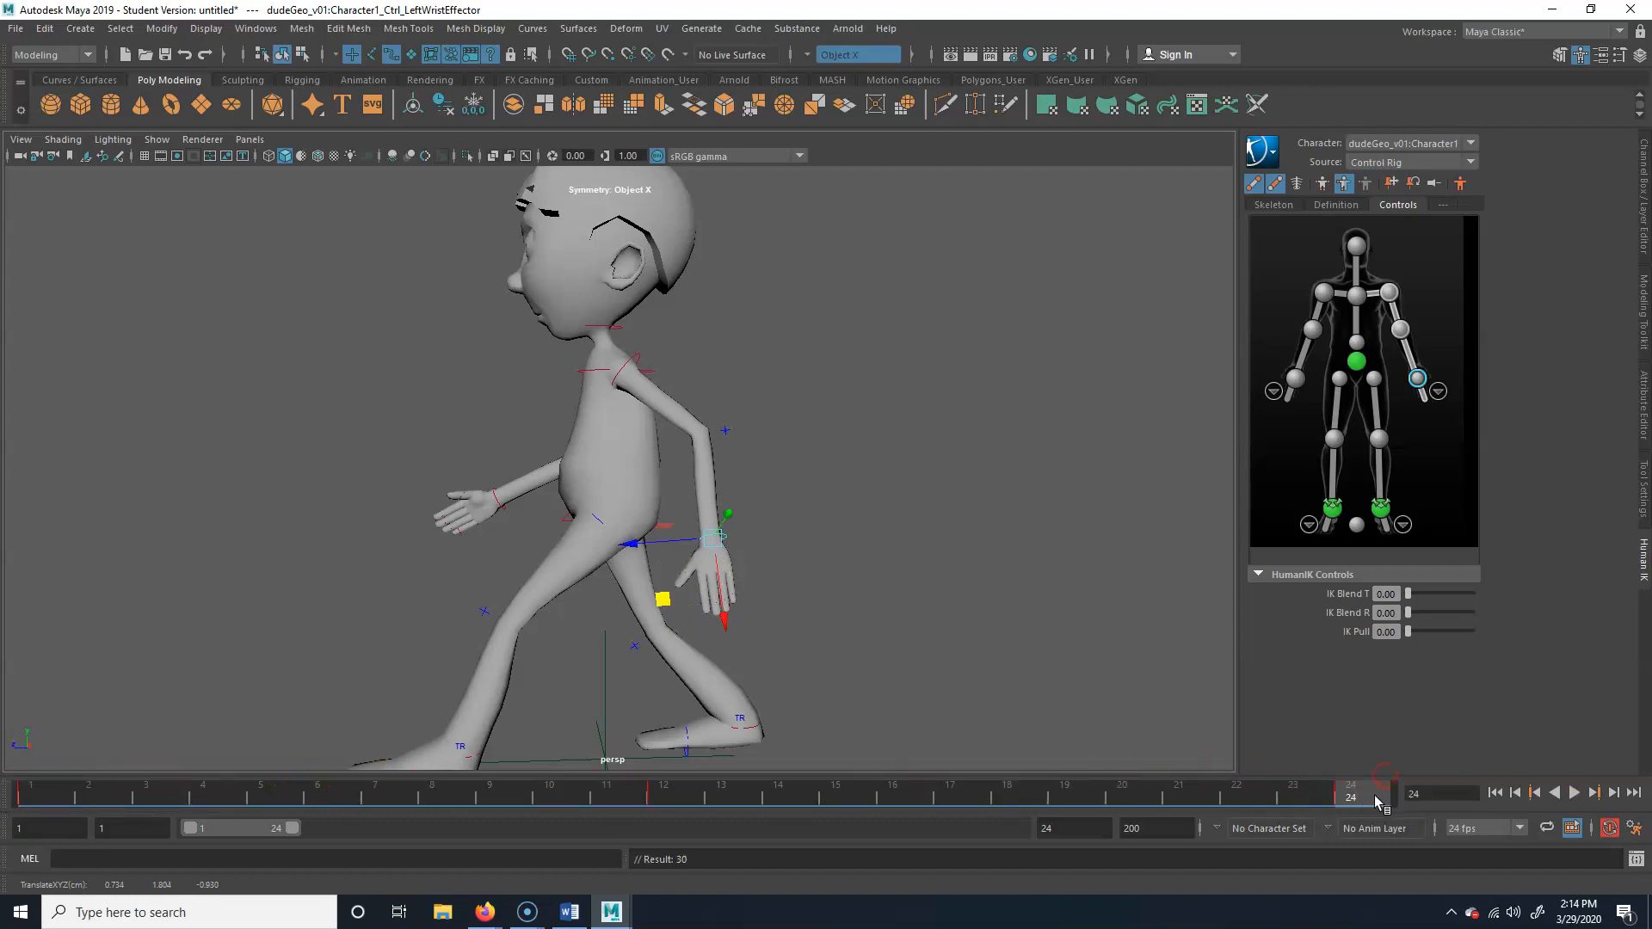
At frame 12, raise the left wrist effector to bend the forward-swung left arm, and scrub through the cycle to check
left_click(663, 796)
left_click_drag(459, 588, 454, 552)
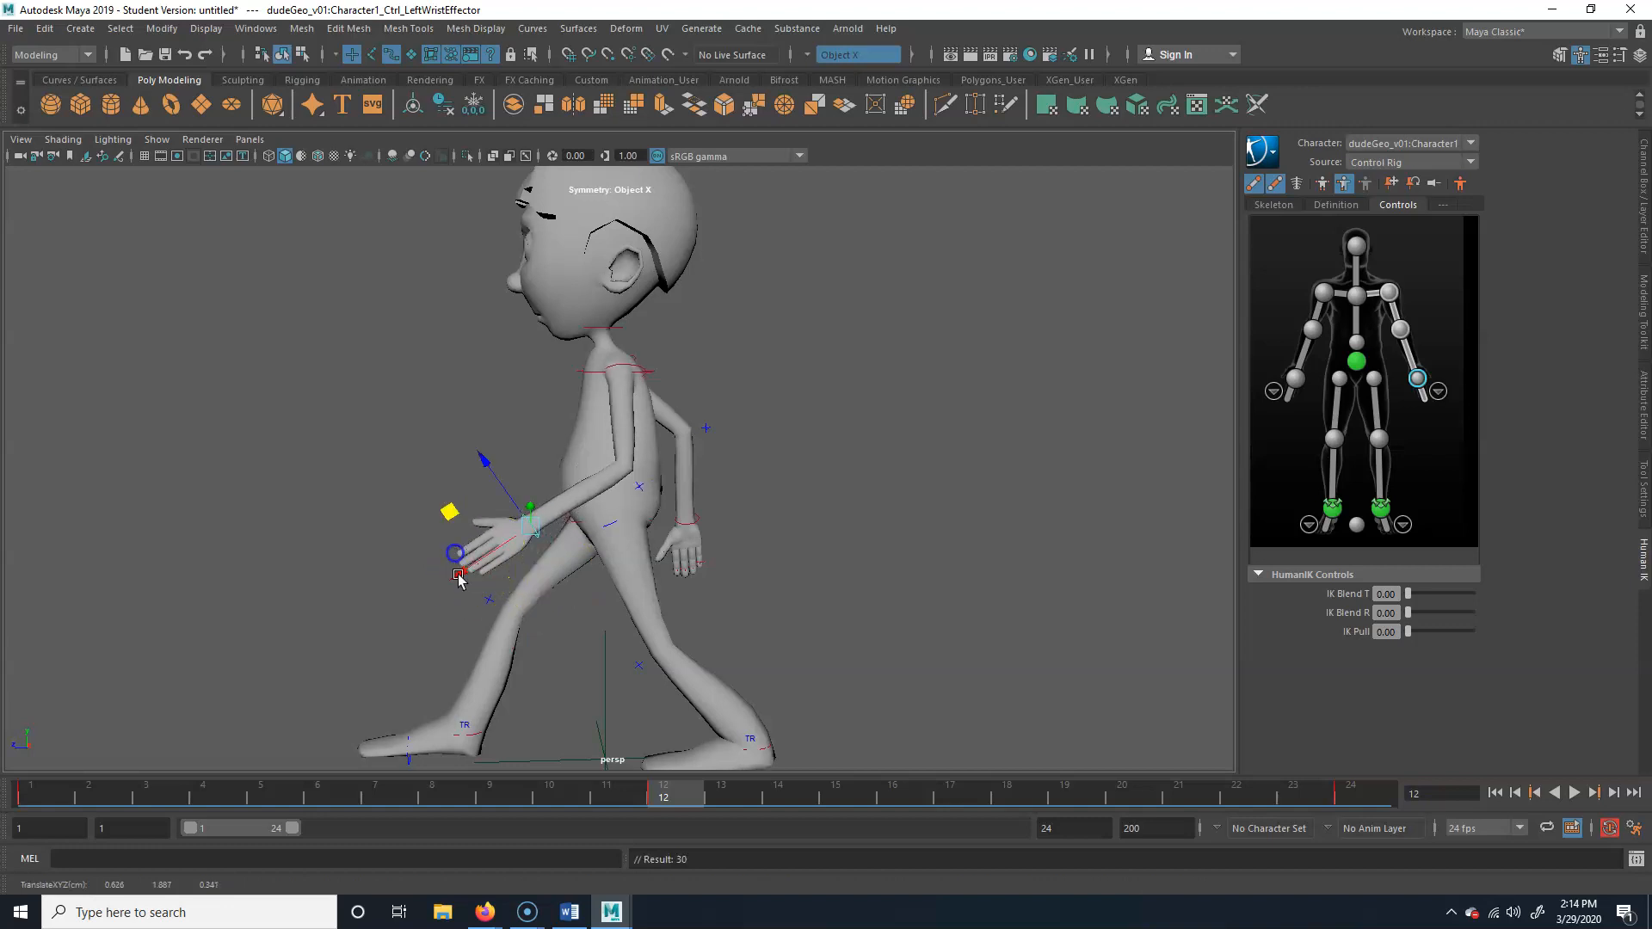
left_click_drag(258, 797, 1296, 732)
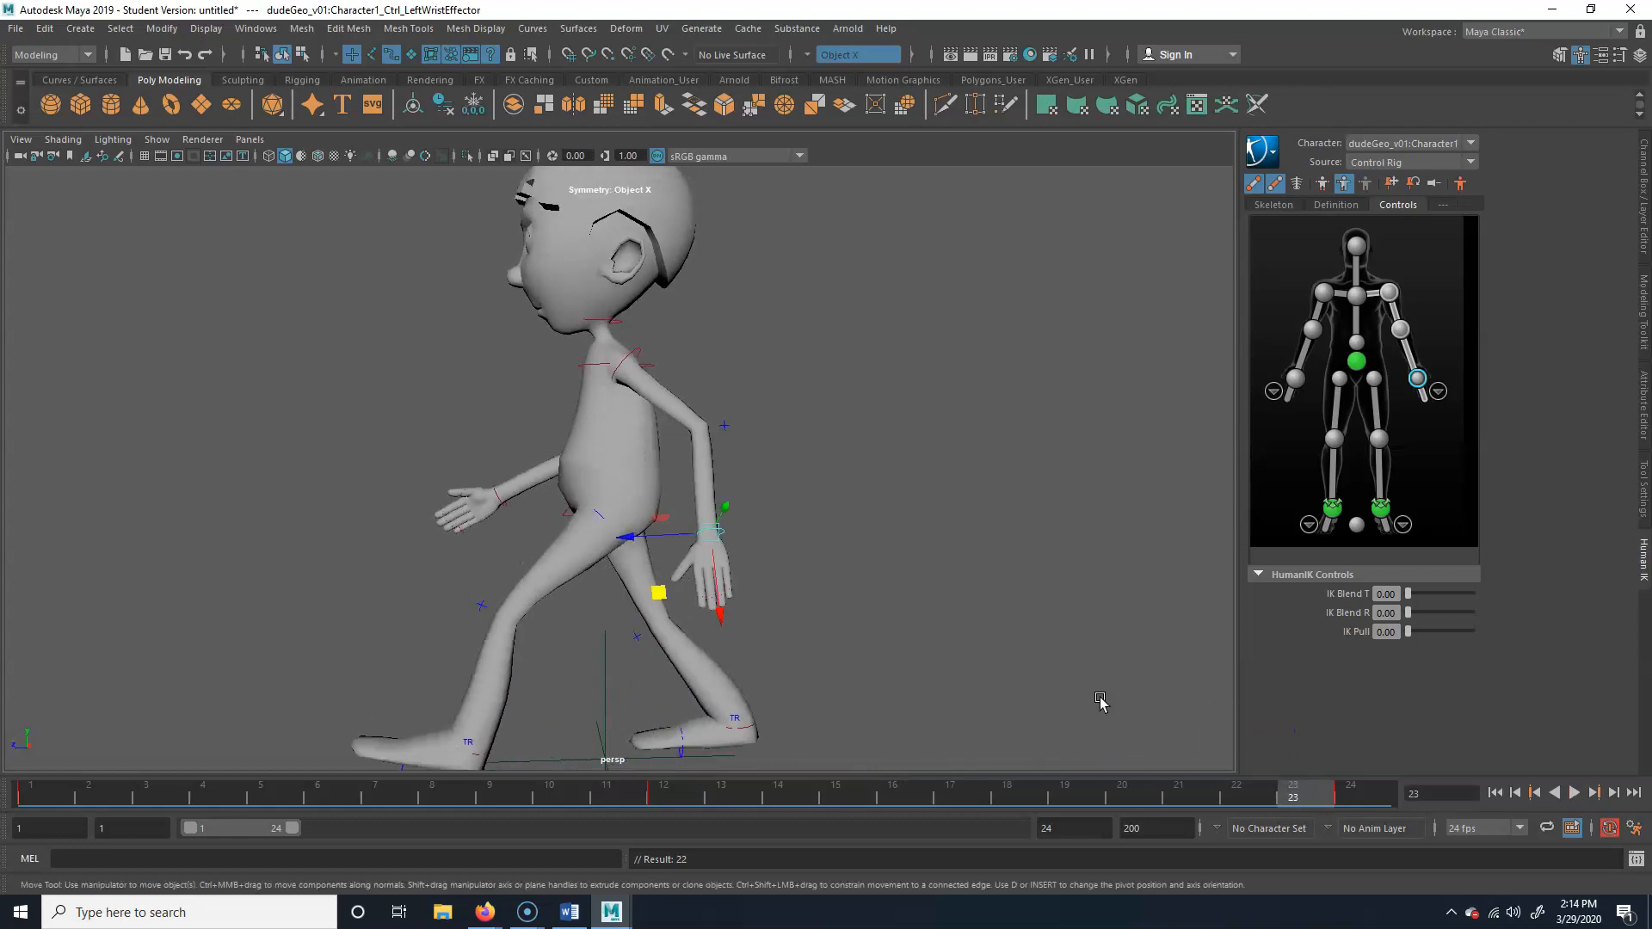
left_click_drag(516, 611, 740, 590, "alt")
left_click_drag(1309, 802, 103, 800)
left_click(118, 800)
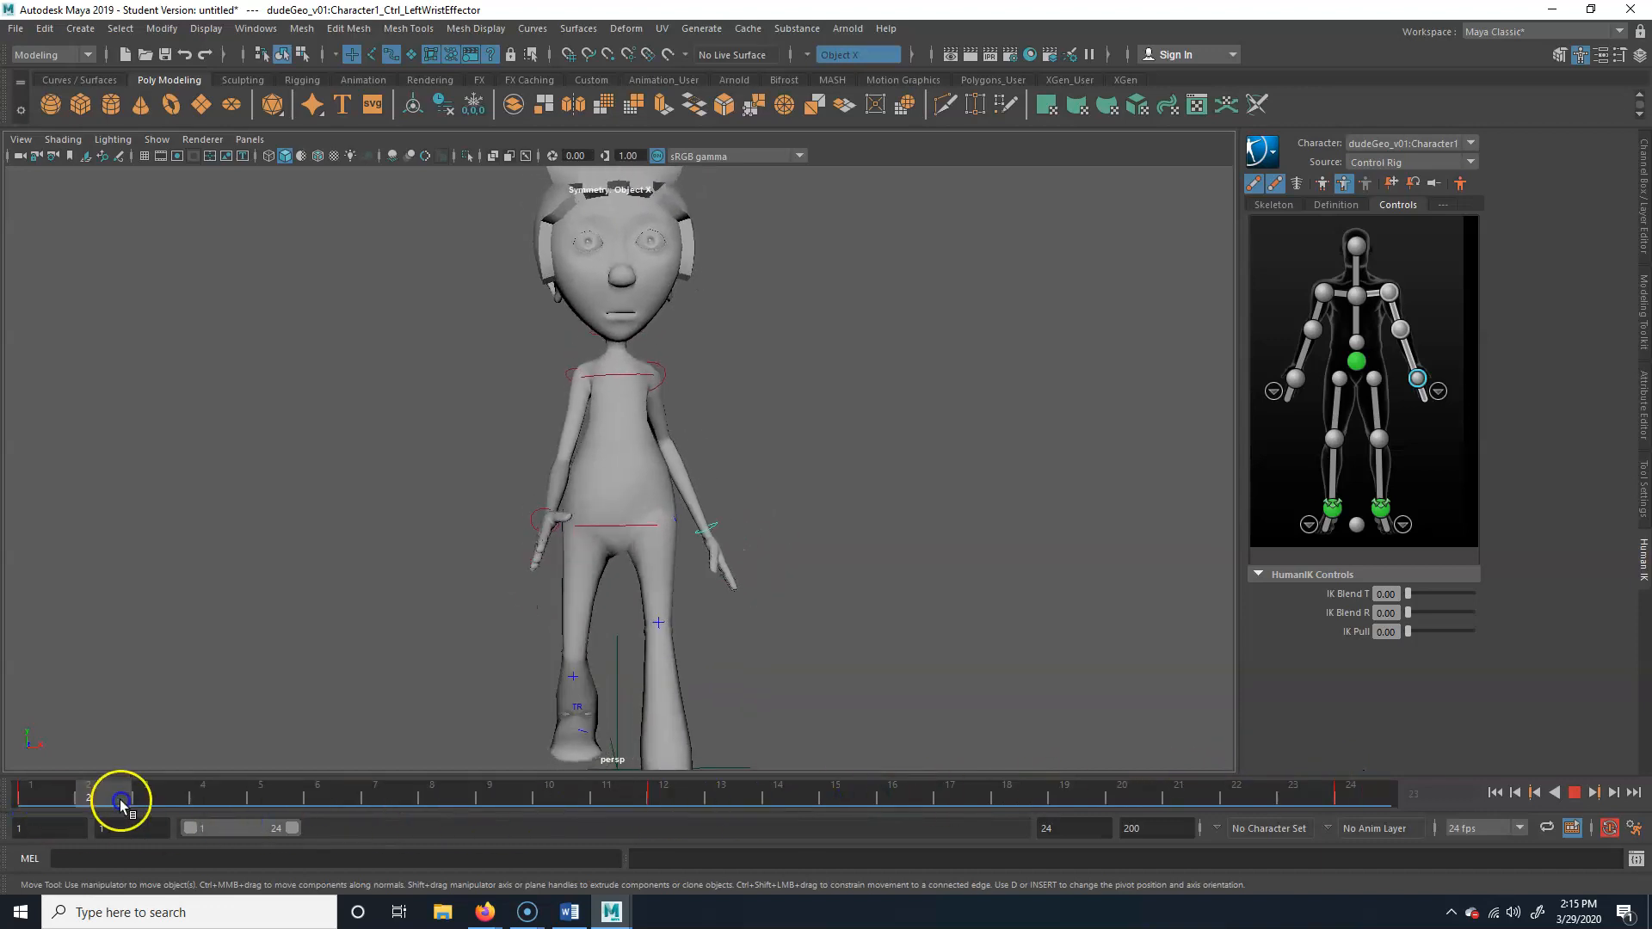
Open the Graph Editor for the right shoulder effector and select its Translate X through Rotate Z curves
left_click(566, 381)
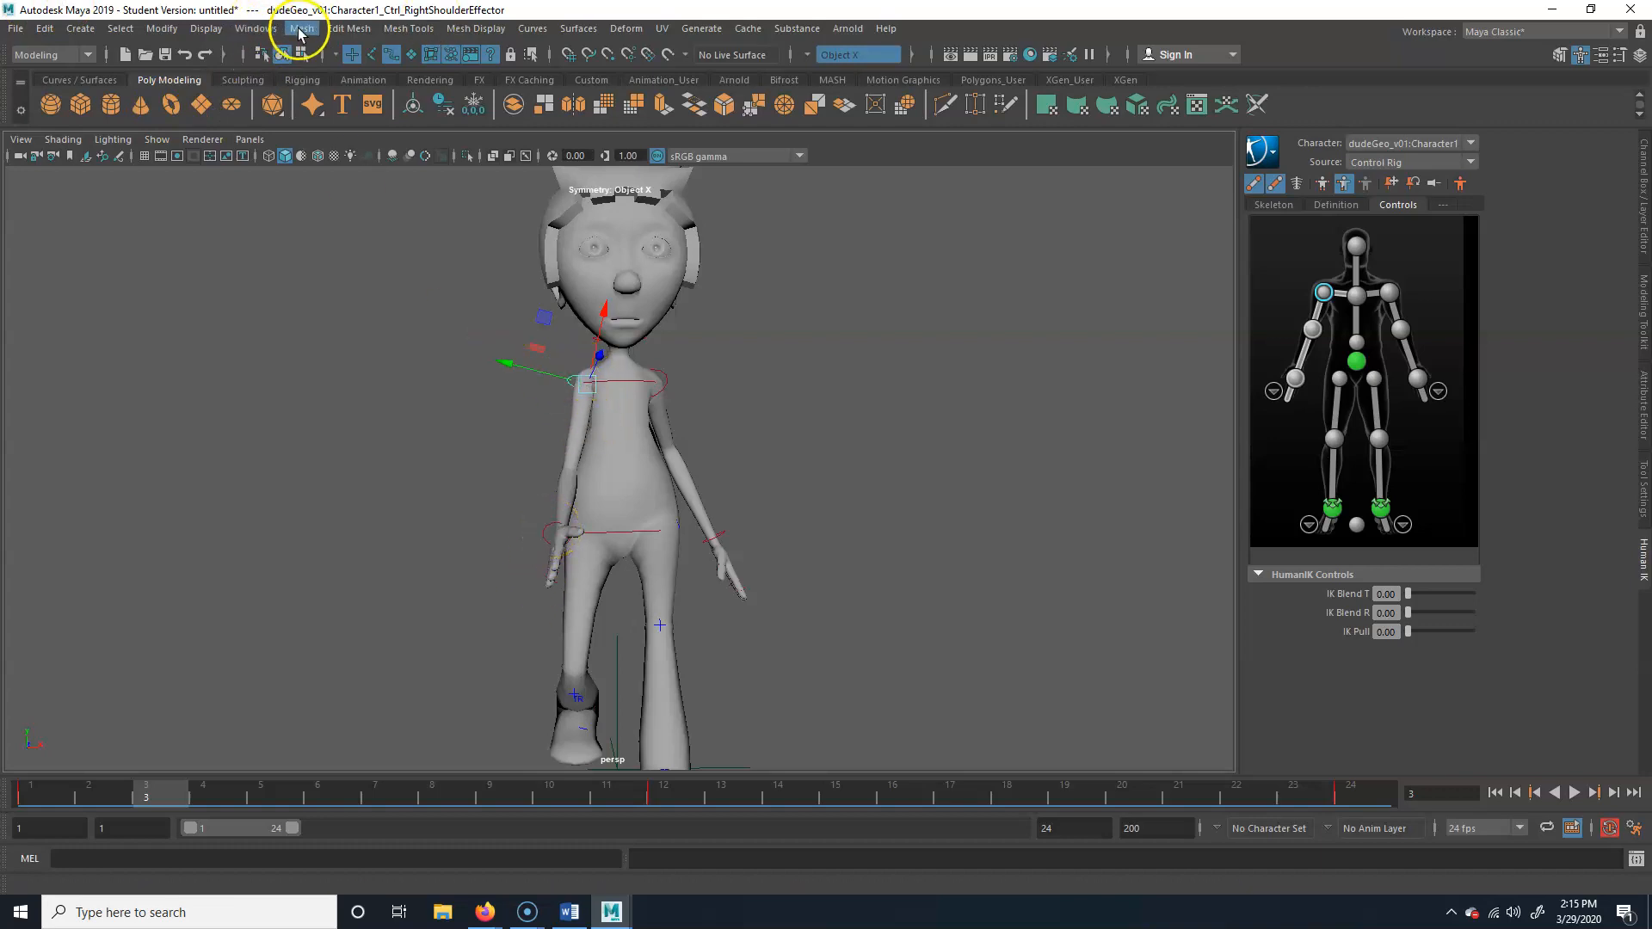
left_click(264, 29)
mouse_move(340, 124)
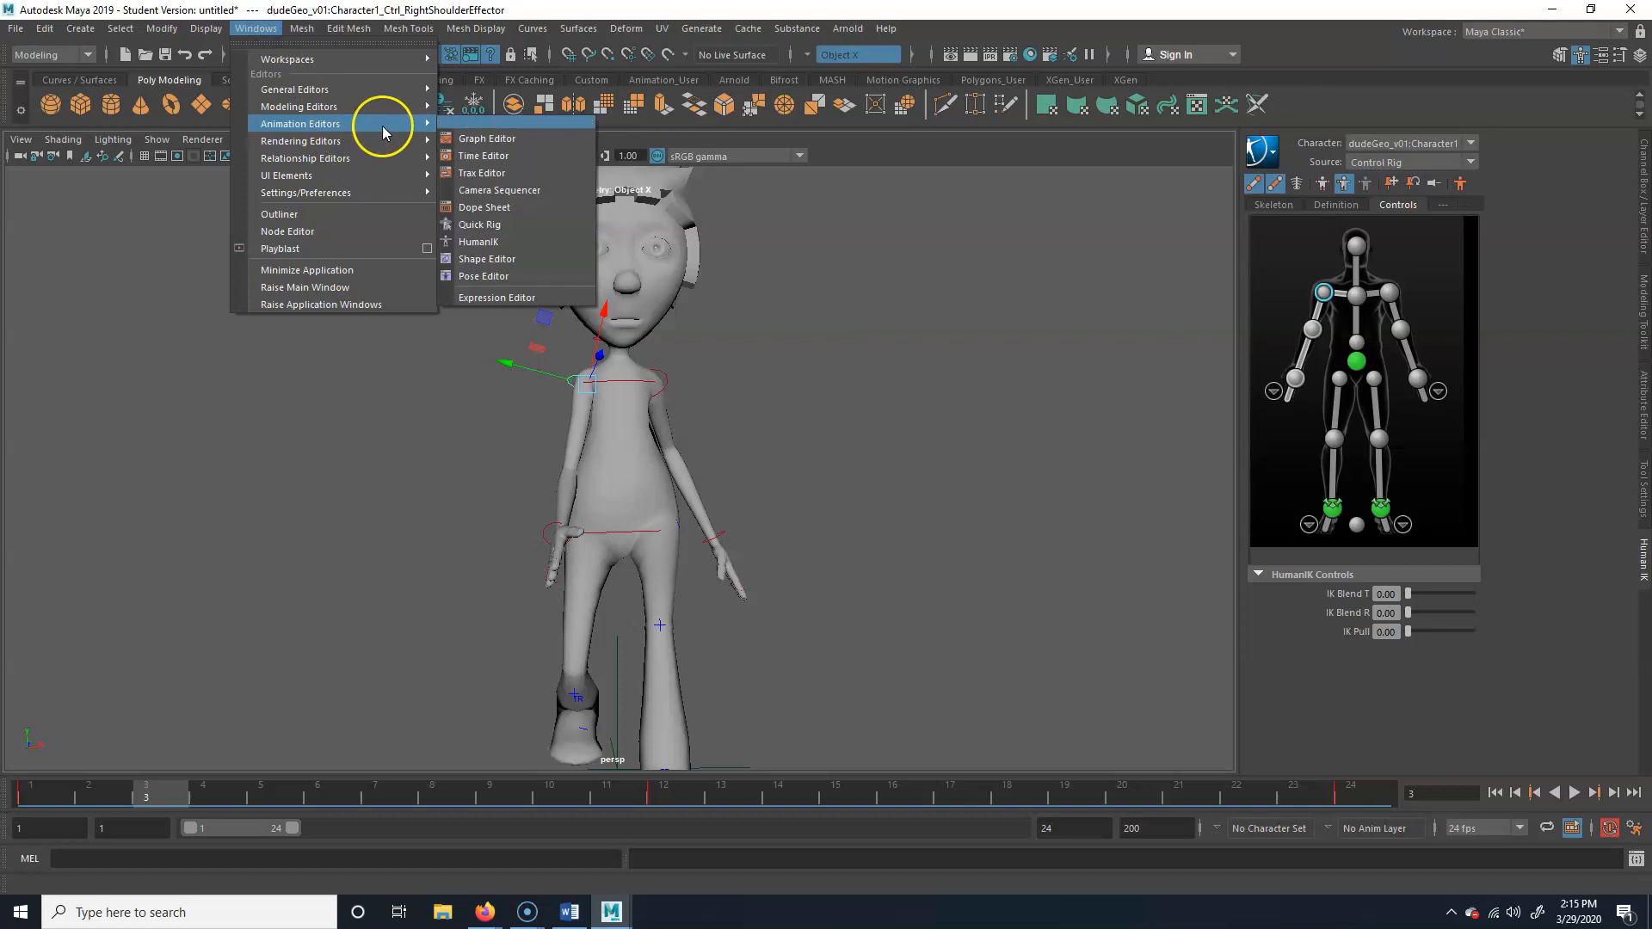
left_click(542, 143)
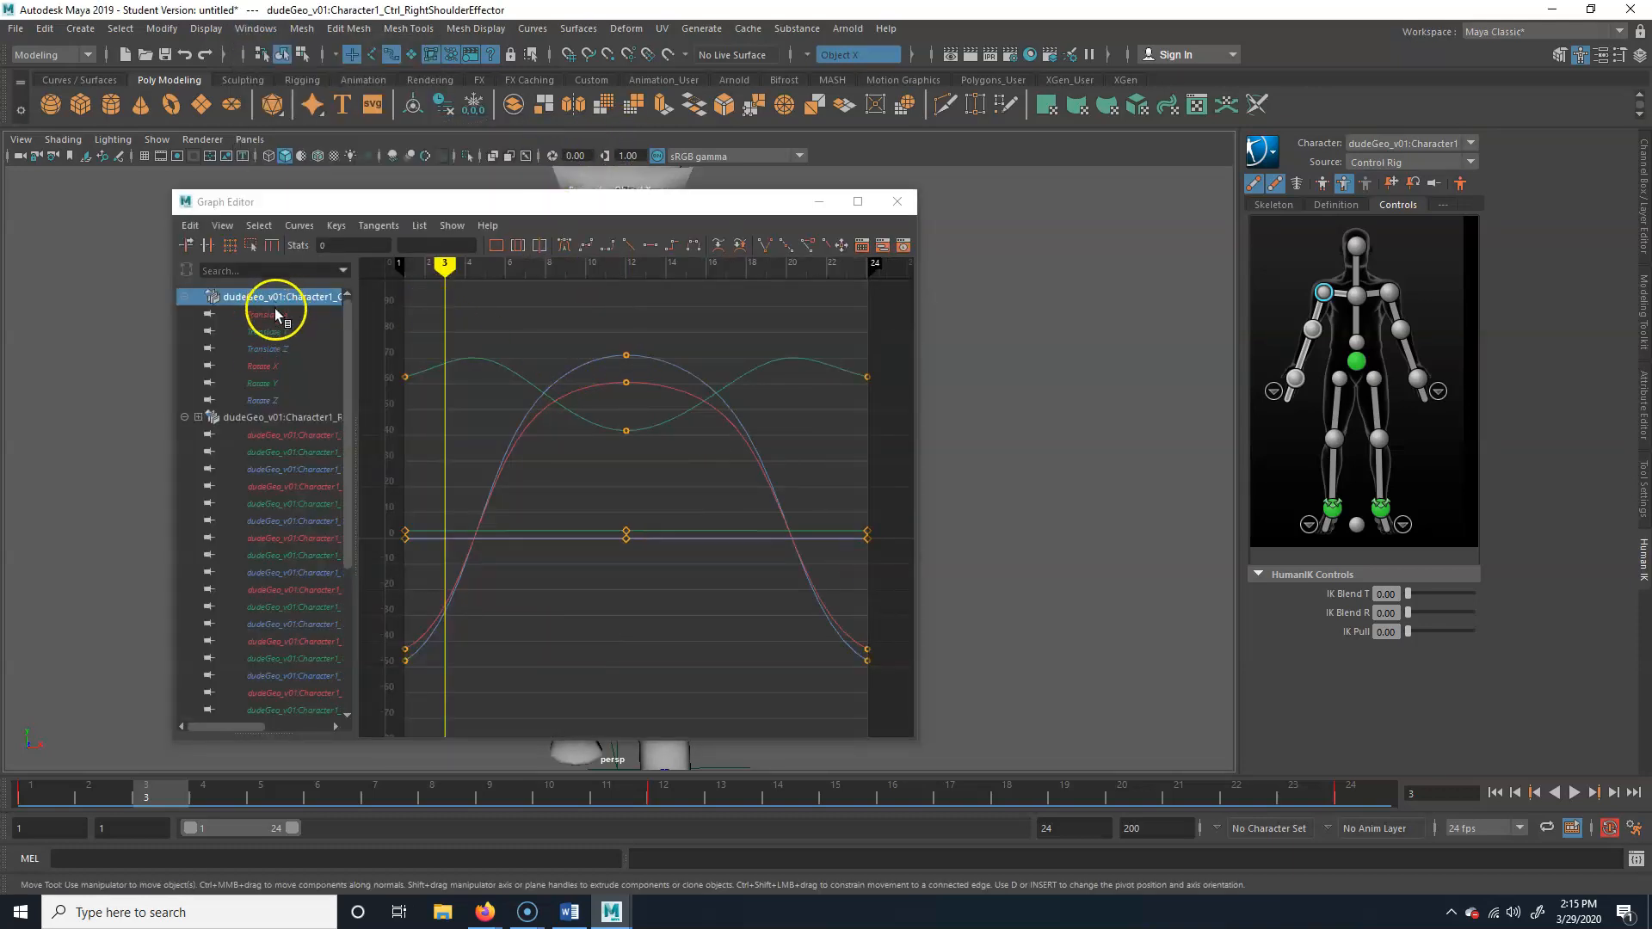
left_click(275, 314)
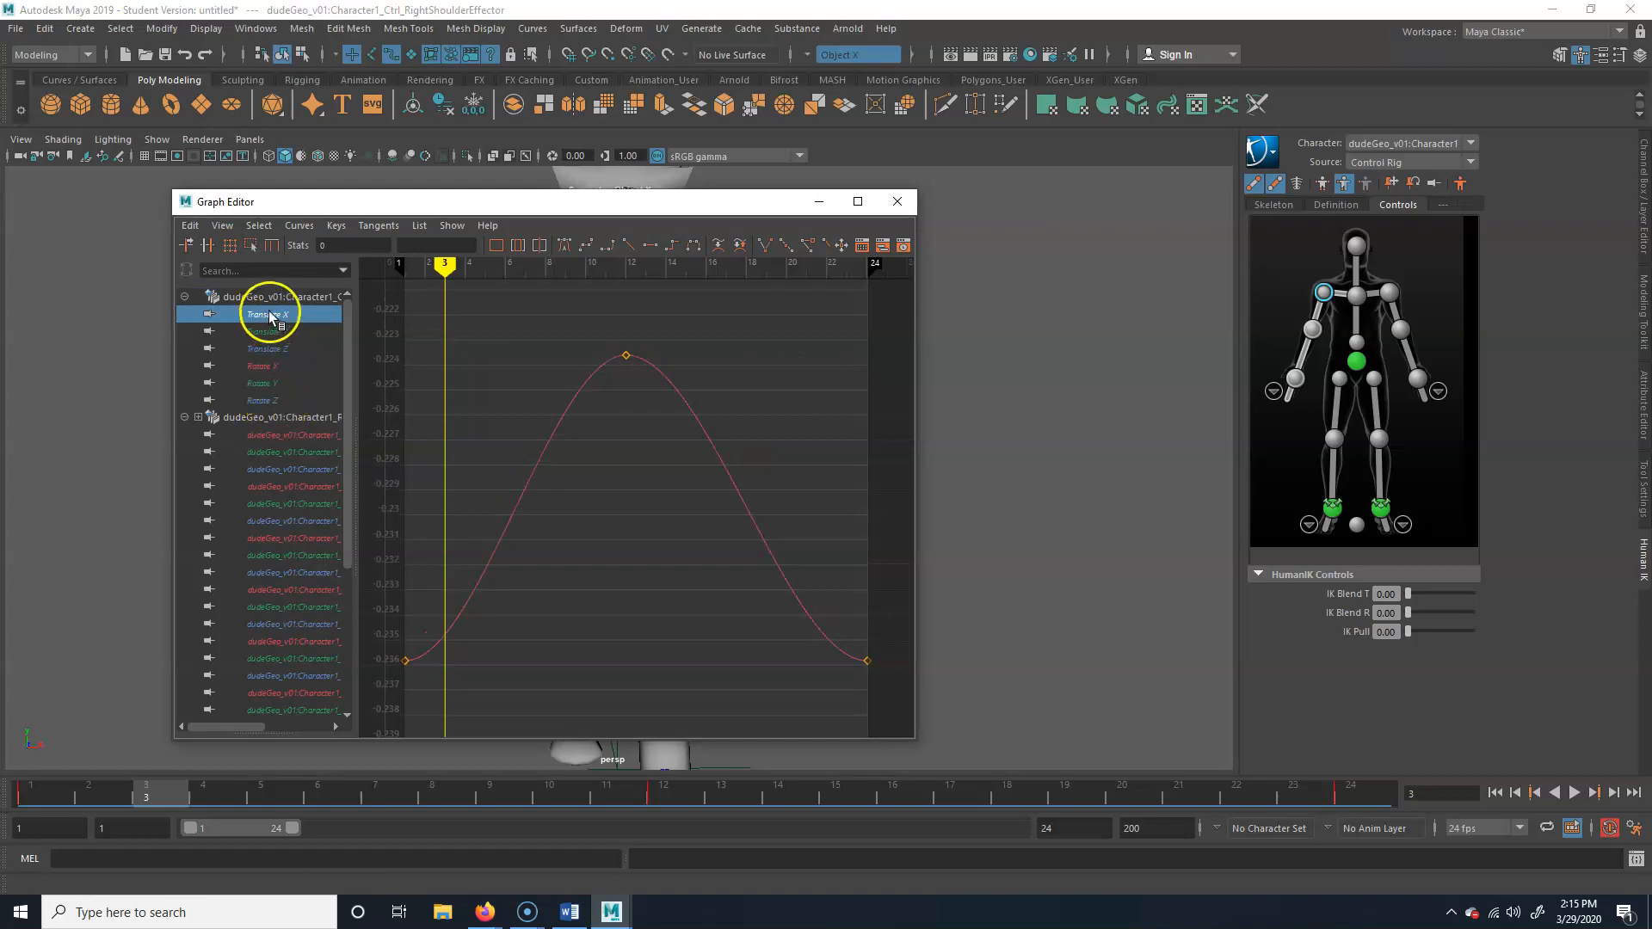
left_click(277, 400, "shift")
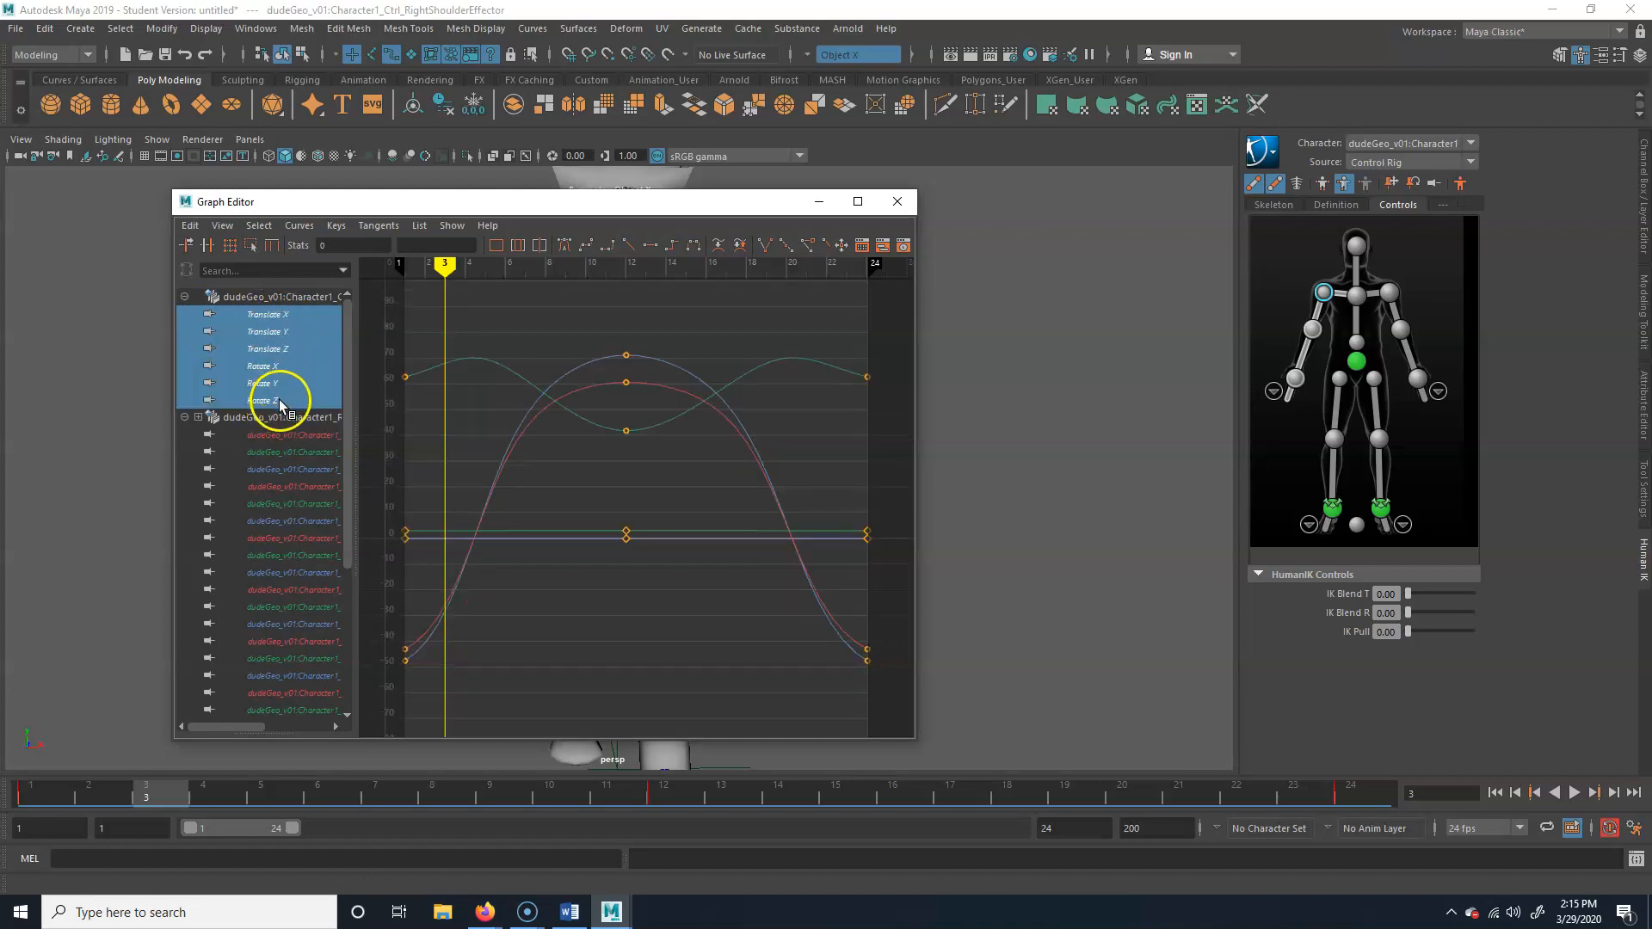
Apply the Euler Filter to the selected curves, uncover the character behind the Graph Editor, and play back the animation
left_click(299, 226)
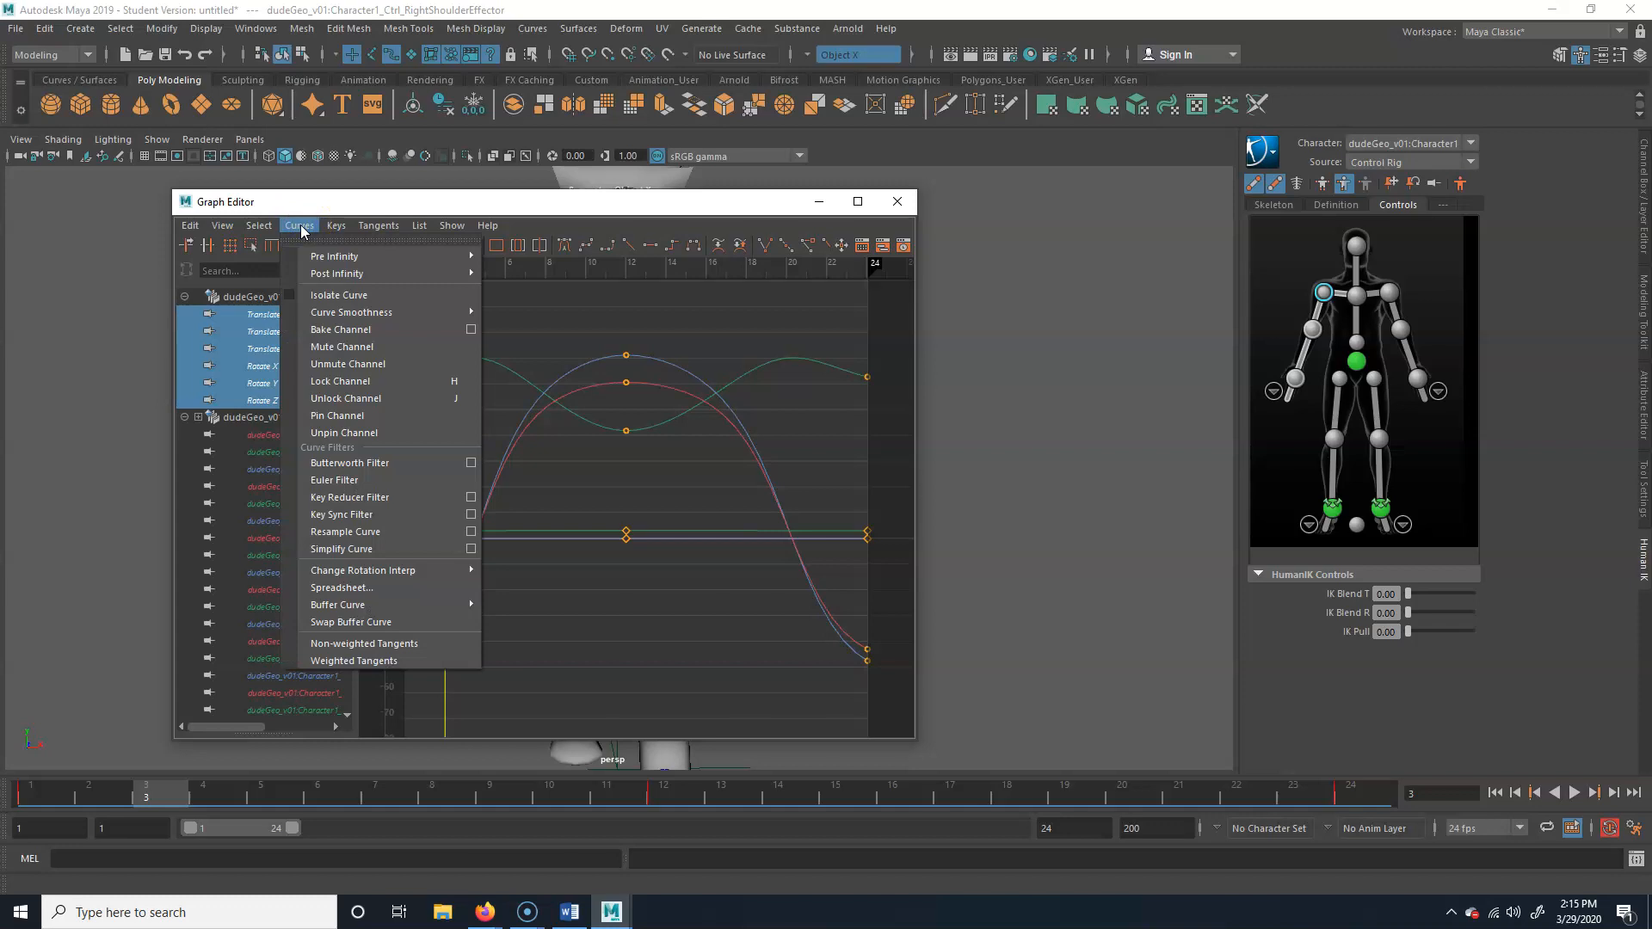
left_click(354, 480)
left_click_drag(603, 203, 1222, 163)
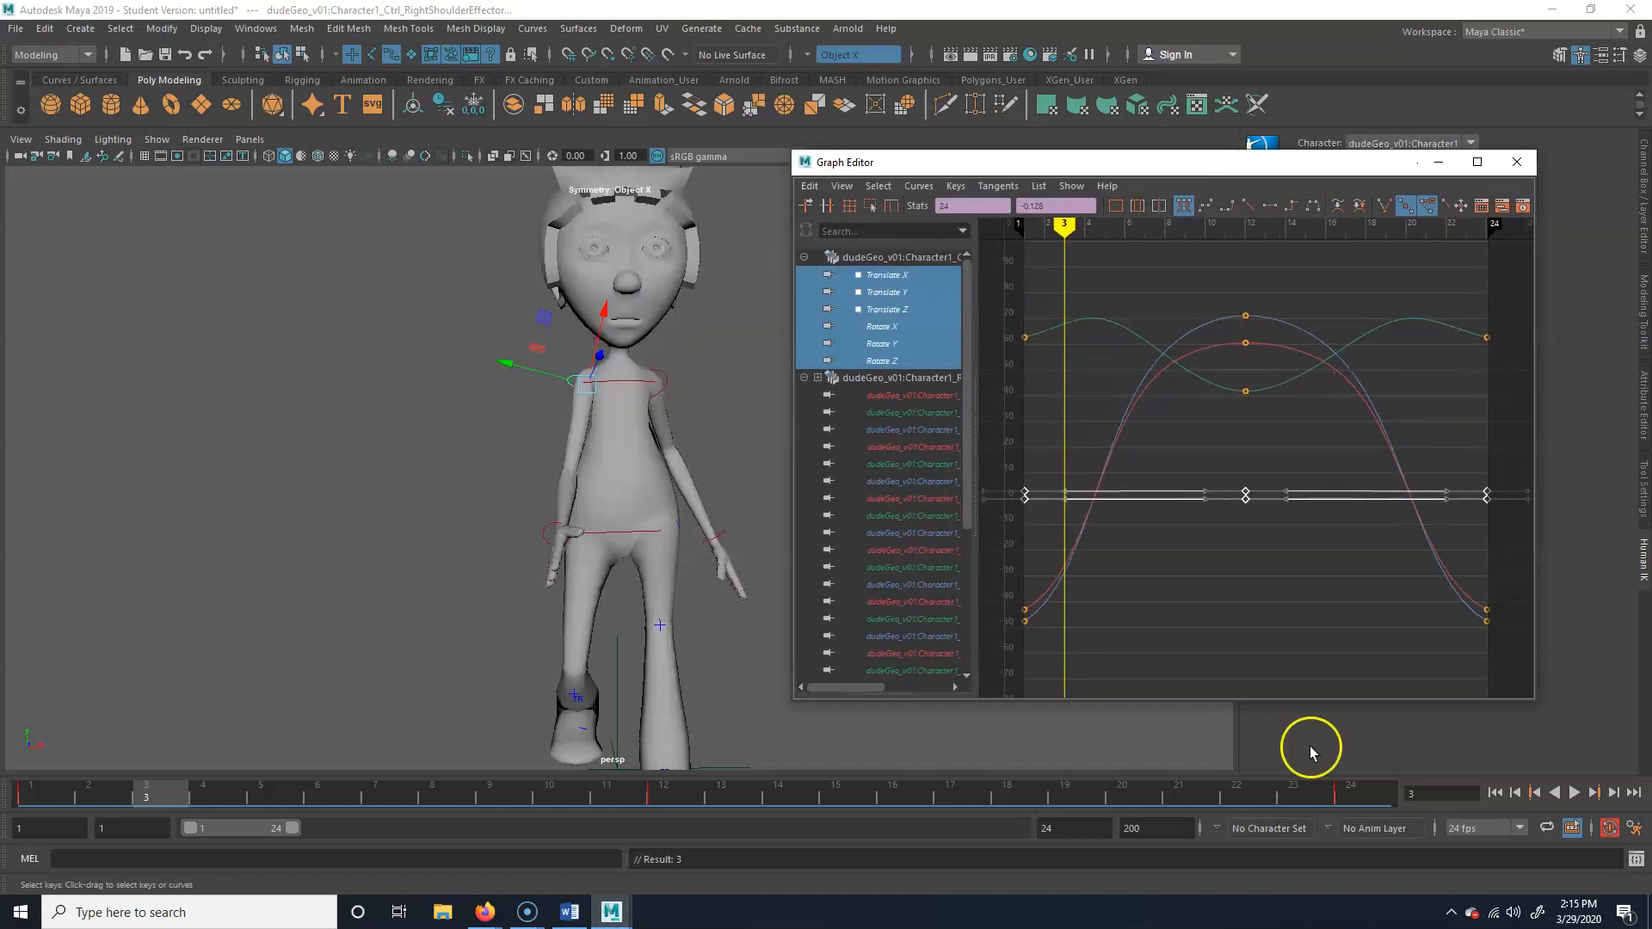
left_click(1577, 792)
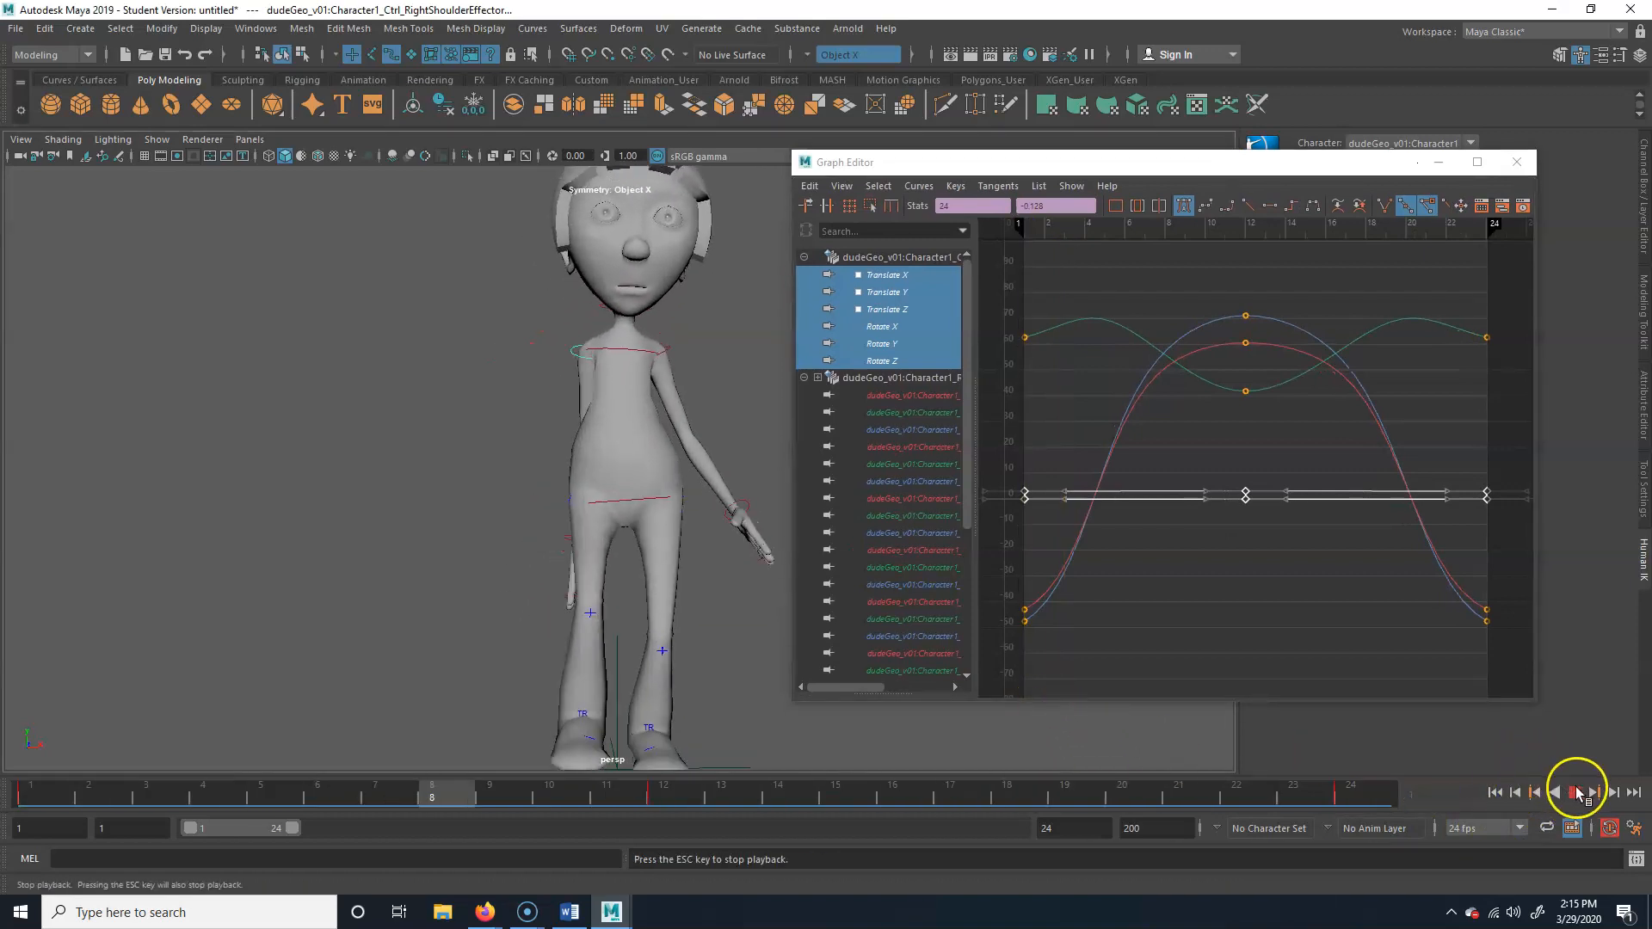
Stop the playback and scrub the timeline back to frame 9 to check the arm swing
left_click(1577, 792)
left_click(911, 796)
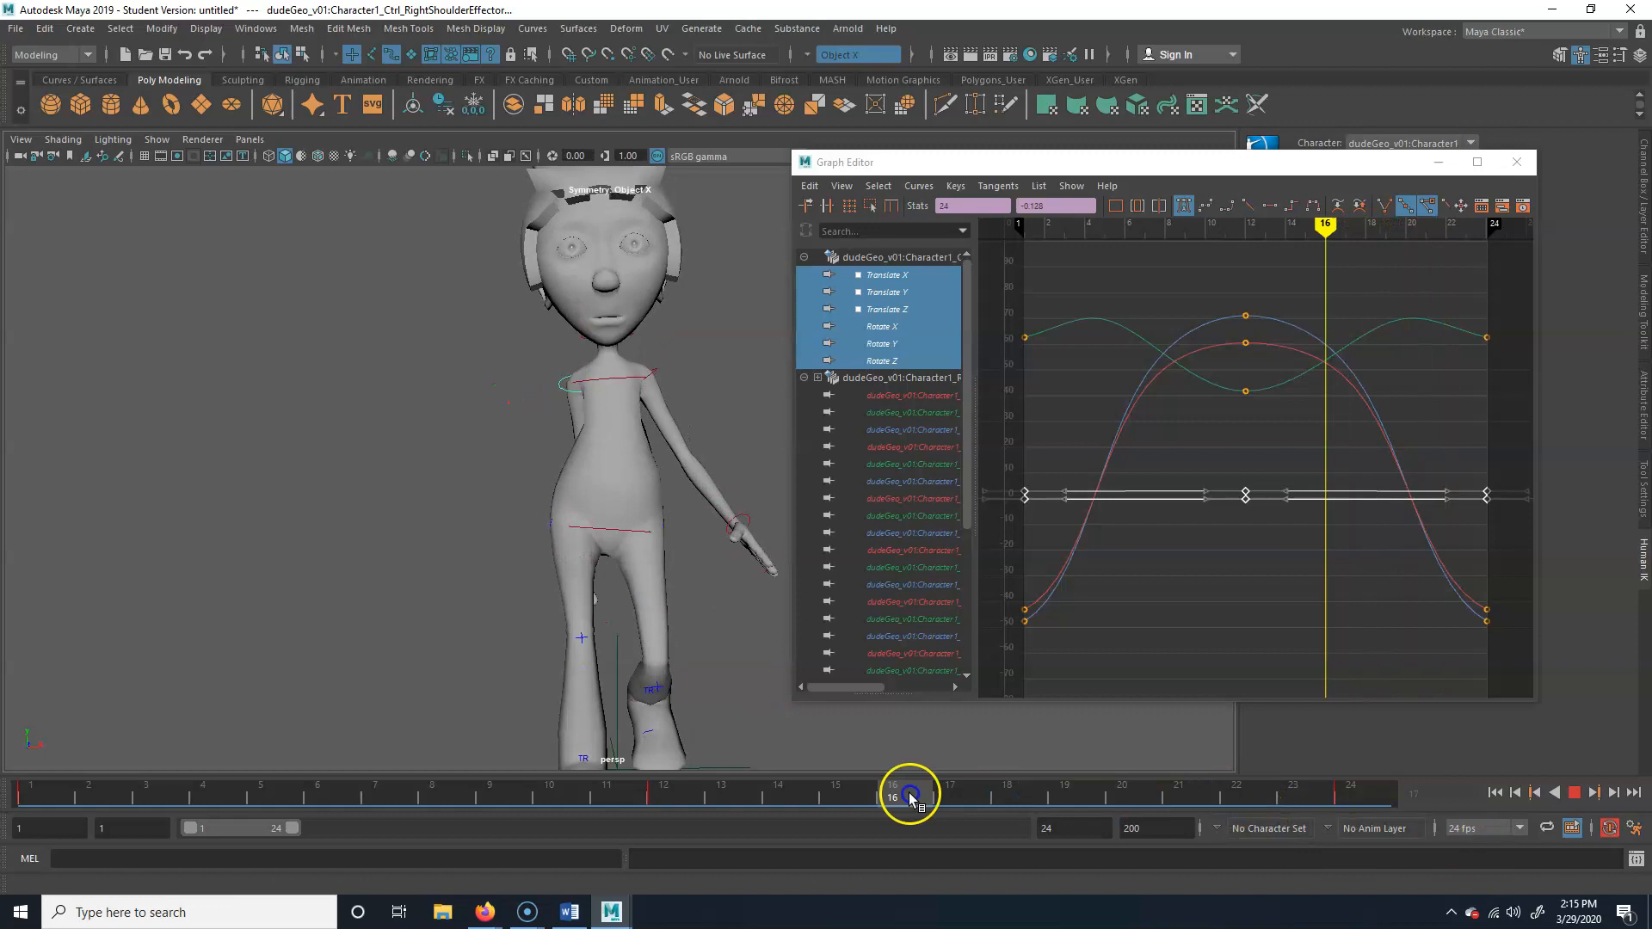
left_click_drag(910, 796, 484, 794)
Select the right wrist effector and apply the Euler Filter to its translate and rotate curves
key("w")
left_click(549, 526)
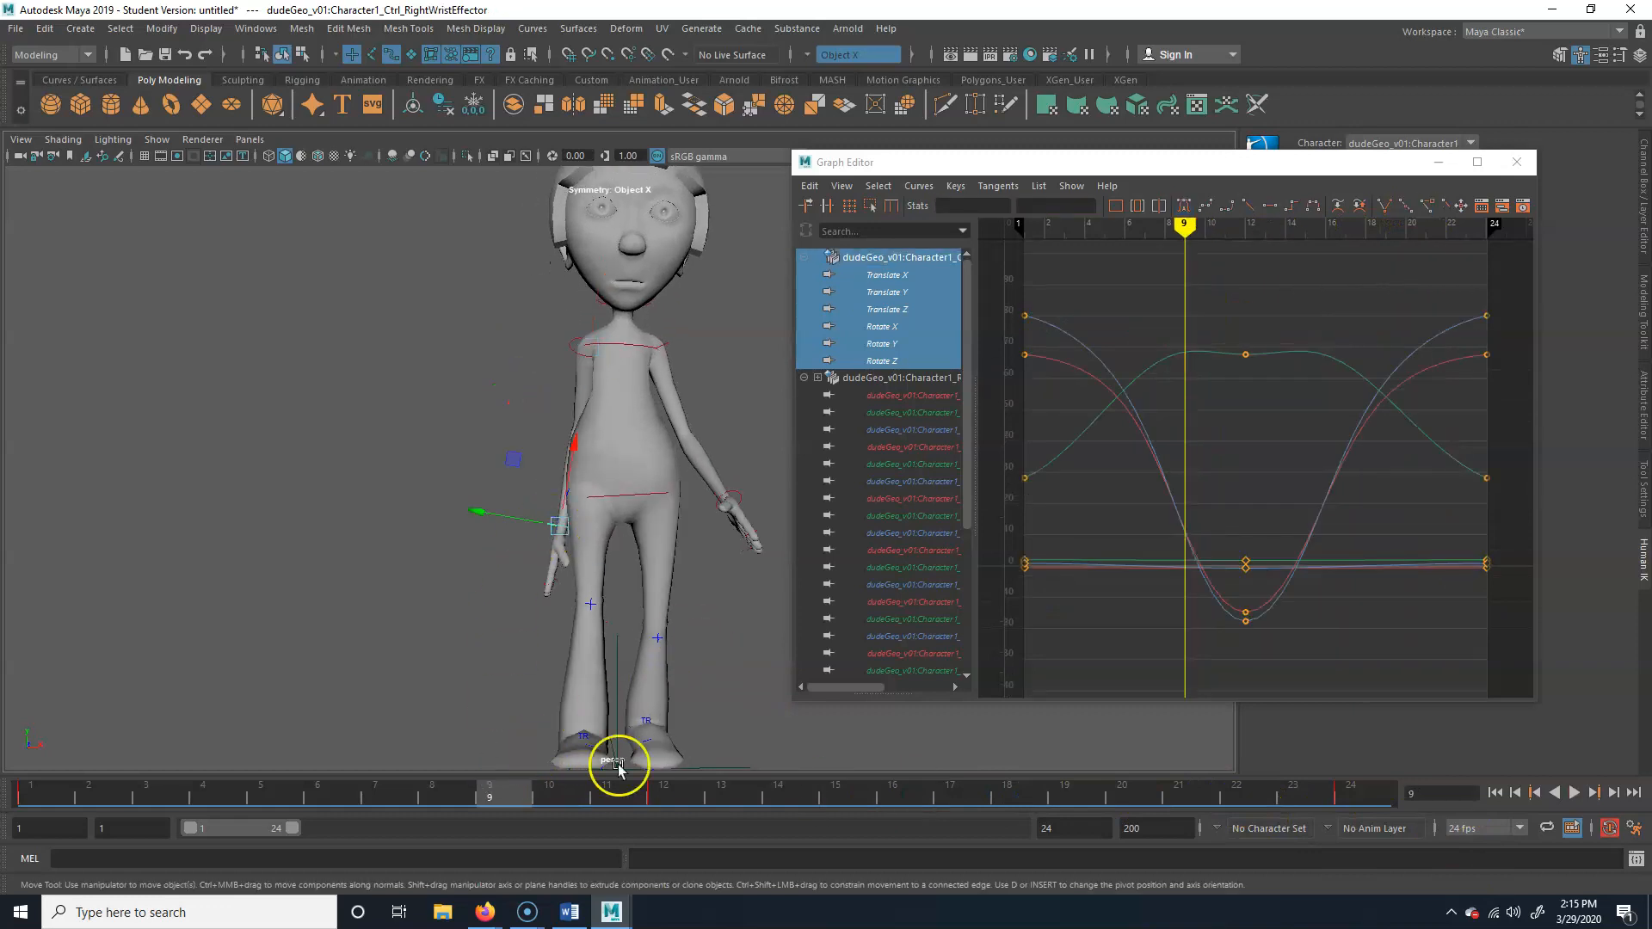
left_click(904, 259)
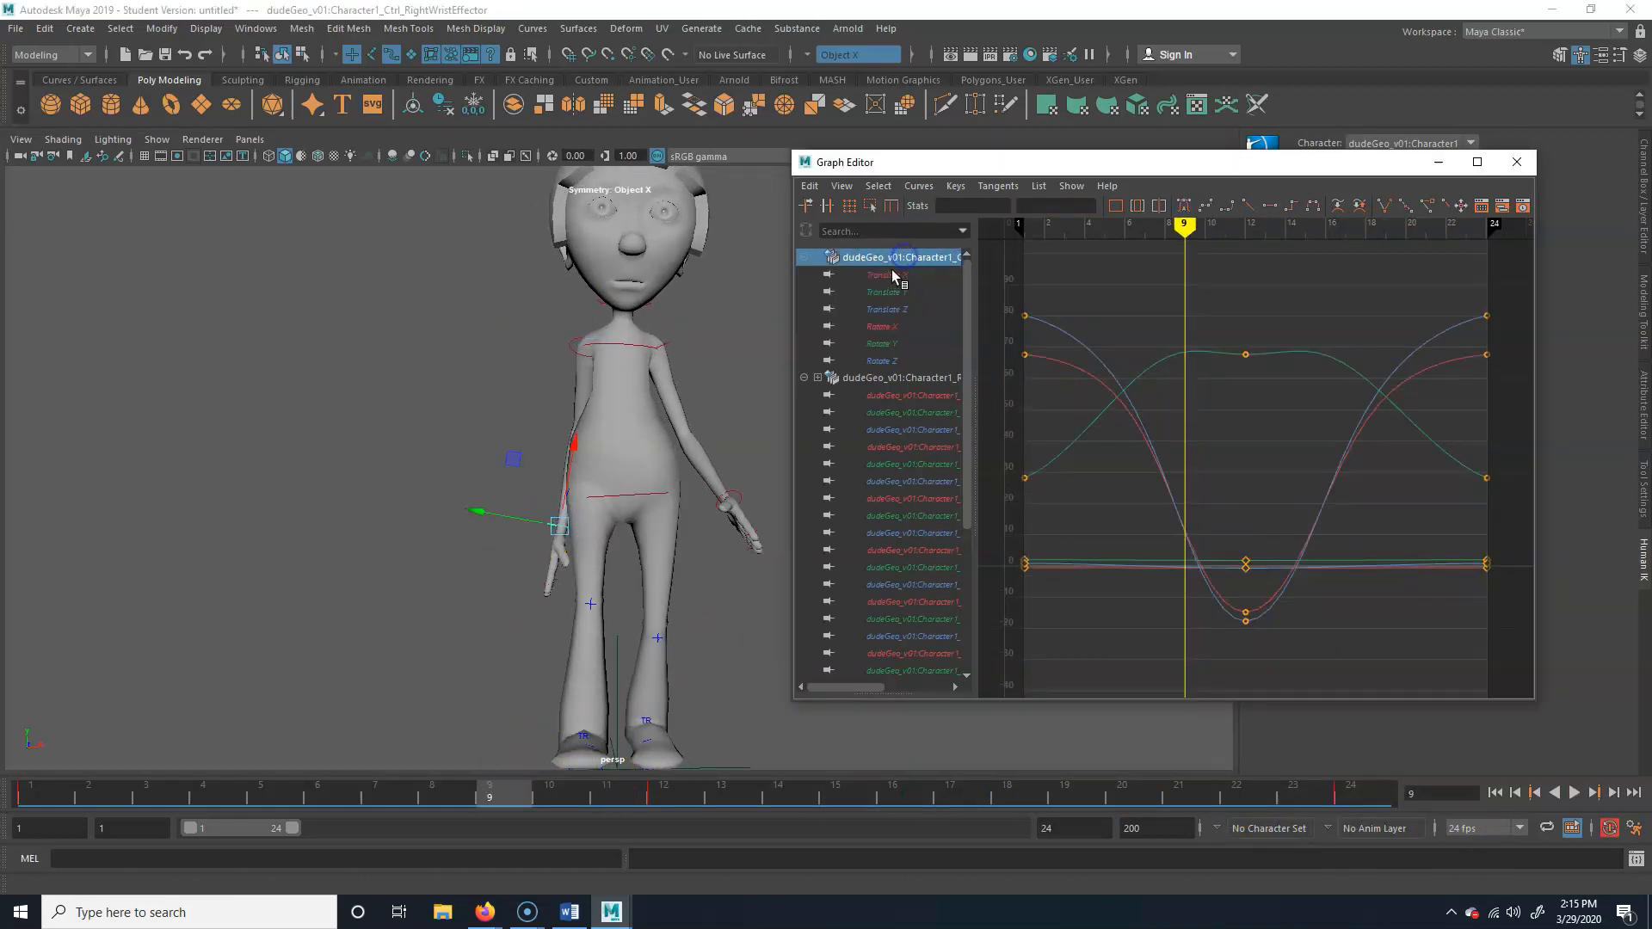
left_click(892, 275)
left_click(885, 361)
left_click(912, 259)
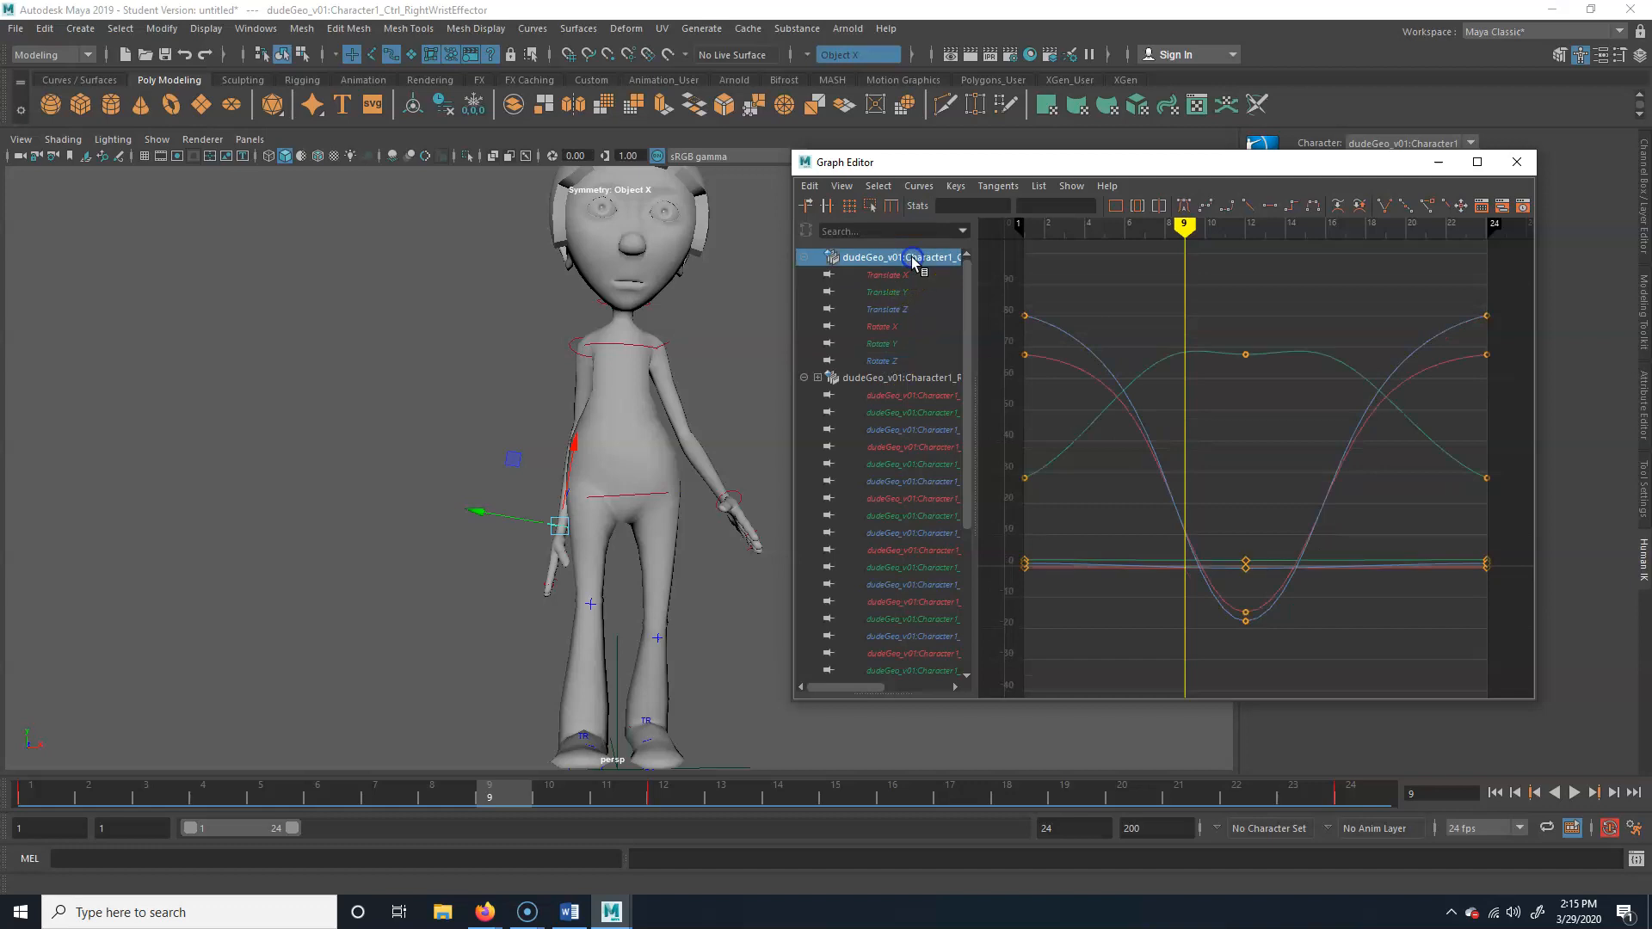
left_click(919, 185)
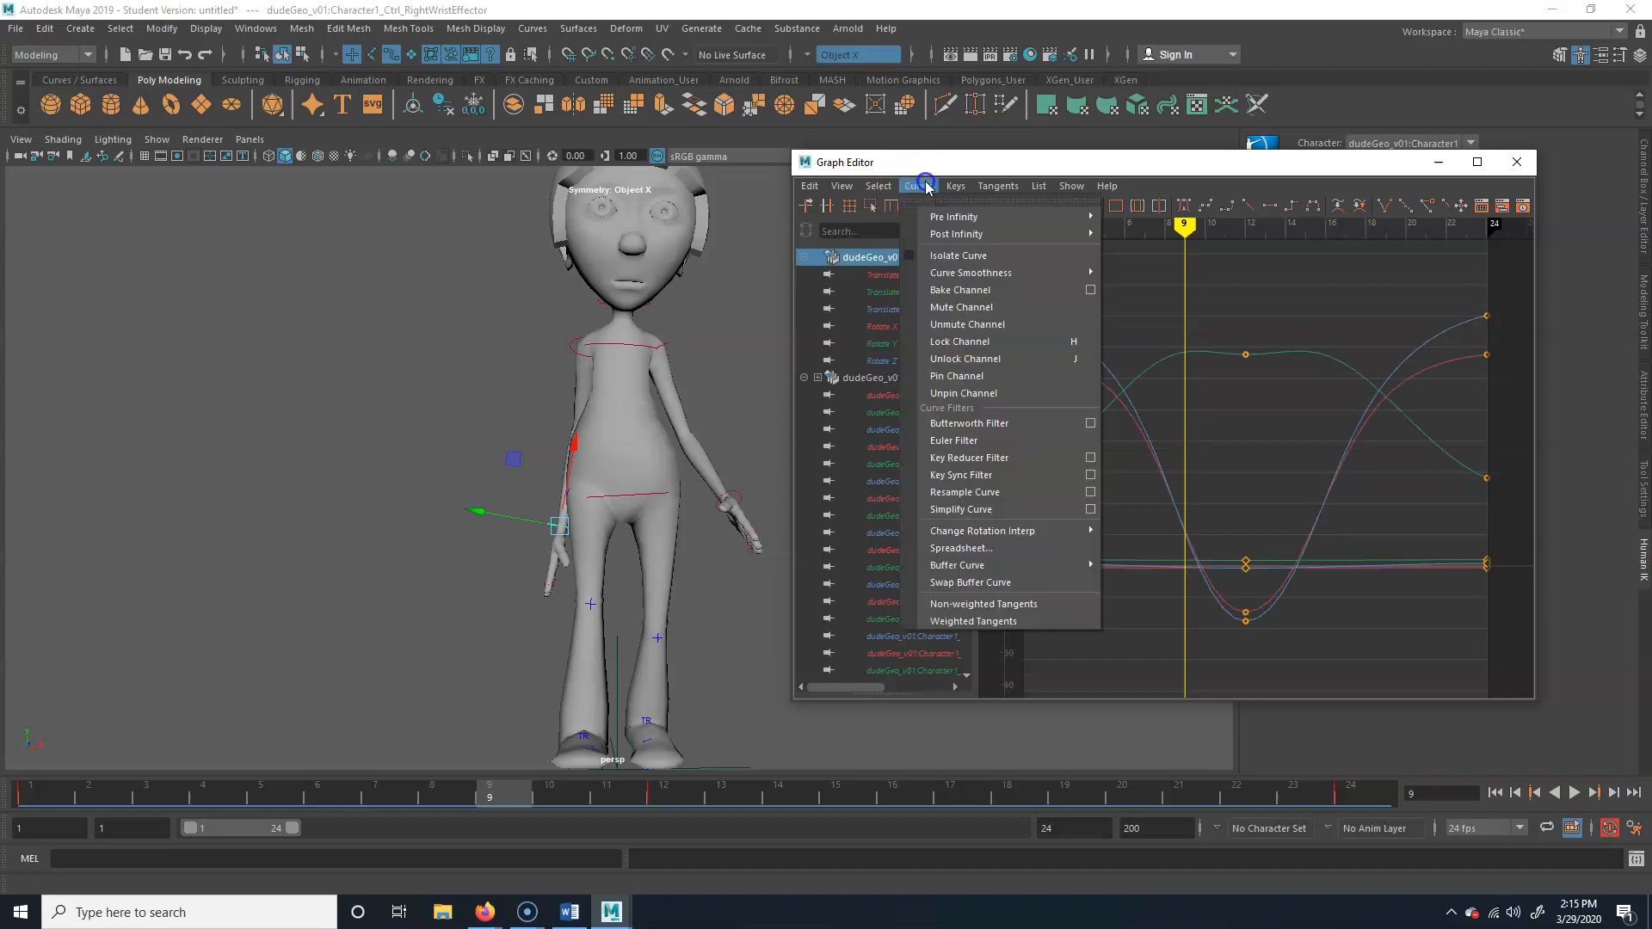
left_click(984, 441)
Try to correct the right arm's swing by rotating and keying the right shoulder effector at frame 6
mouse_move(509, 798)
left_mouse_down()
mouse_move(1182, 757)
mouse_move(262, 790)
mouse_move(20, 774)
mouse_move(39, 757)
left_mouse_up()
left_click_drag(461, 442, 617, 455, "alt")
left_click(618, 371)
mouse_move(618, 371)
left_mouse_down("alt")
mouse_move(579, 509)
mouse_move(574, 486)
mouse_move(567, 792)
mouse_move(81, 782)
mouse_move(400, 772)
left_mouse_up("alt")
key("e")
left_click_drag(684, 439, 533, 525, "alt")
left_click_drag(370, 793, 349, 792)
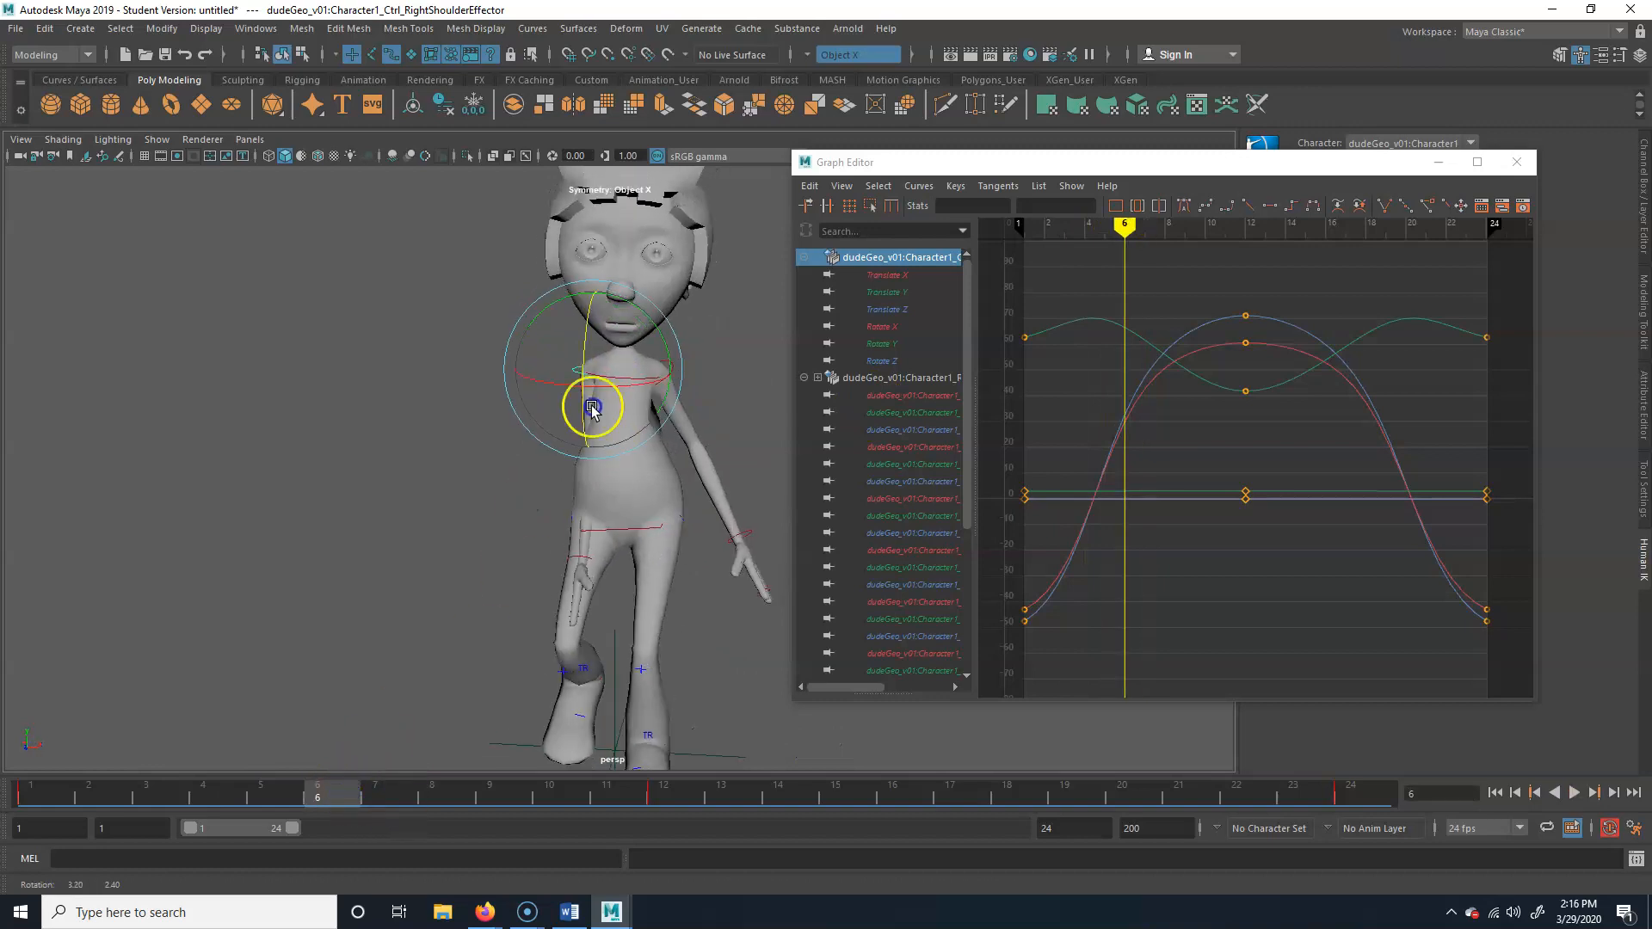
left_click_drag(651, 319, 664, 324)
key("s")
mouse_move(343, 785)
left_mouse_down()
mouse_move(43, 790)
mouse_move(648, 782)
mouse_move(317, 806)
mouse_move(424, 800)
mouse_move(52, 790)
left_mouse_up()
Undo the right shoulder effector's last rotation and key, and return to frame 1
key("ctrl+z")
key("ctrl+z")
left_click(299, 802)
mouse_move(299, 802)
left_mouse_down()
mouse_move(34, 800)
mouse_move(564, 767)
mouse_move(1303, 677)
mouse_move(48, 712)
left_mouse_up()
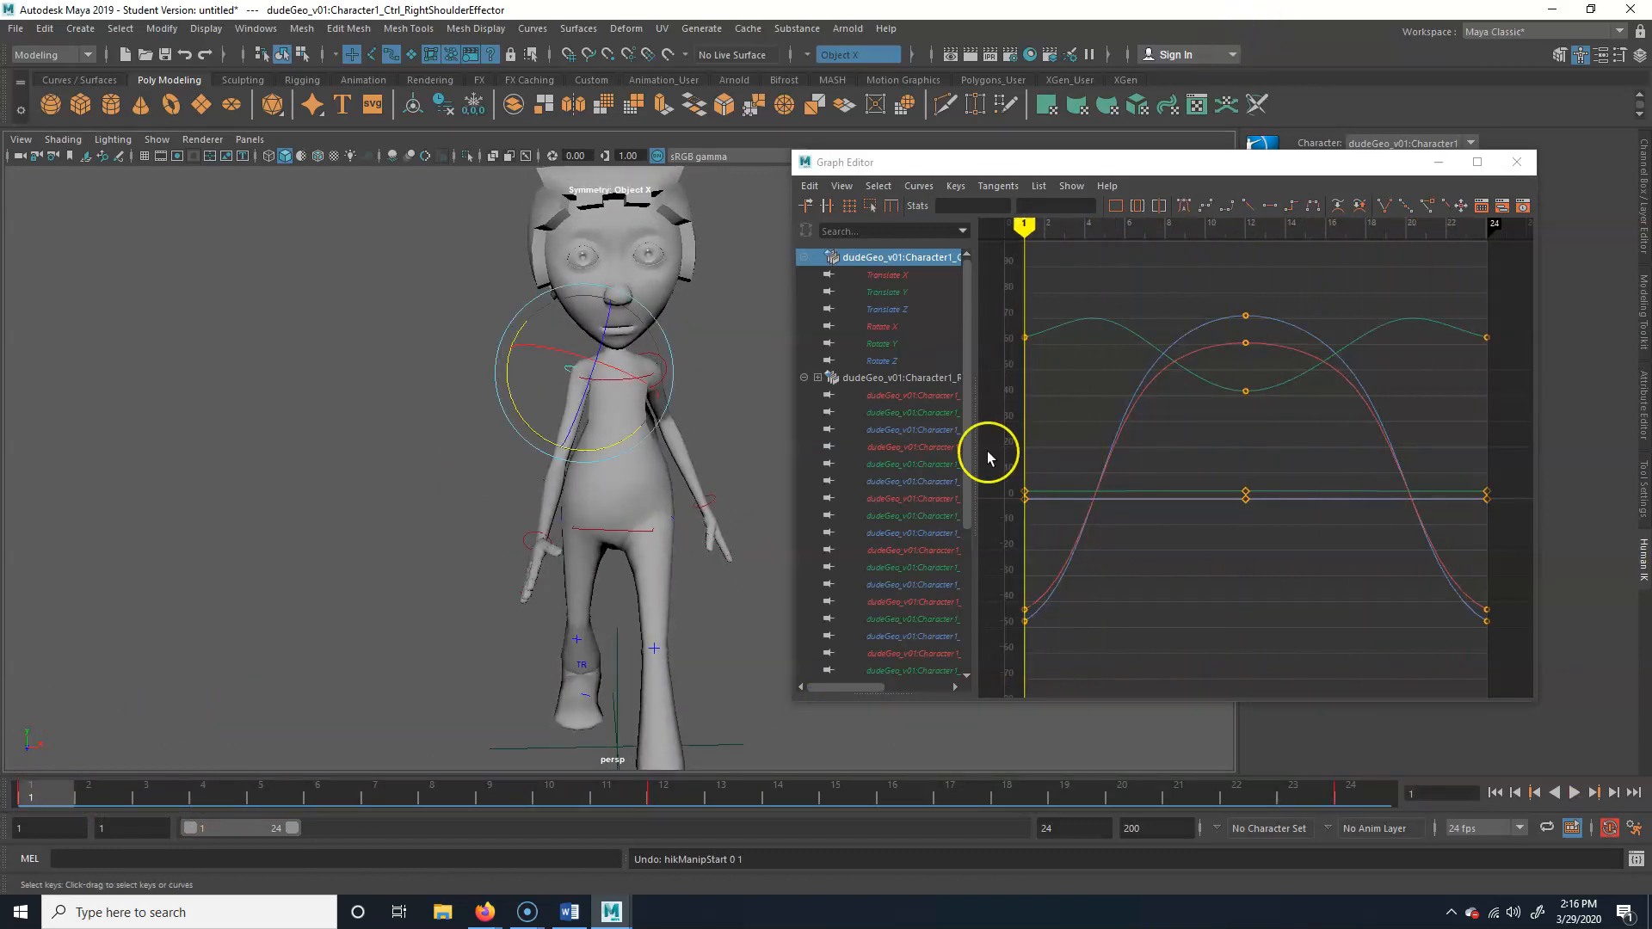
Examine the right shoulder effector's Rotate X and Rotate Z curves one at a time against the side view
left_click(883, 327)
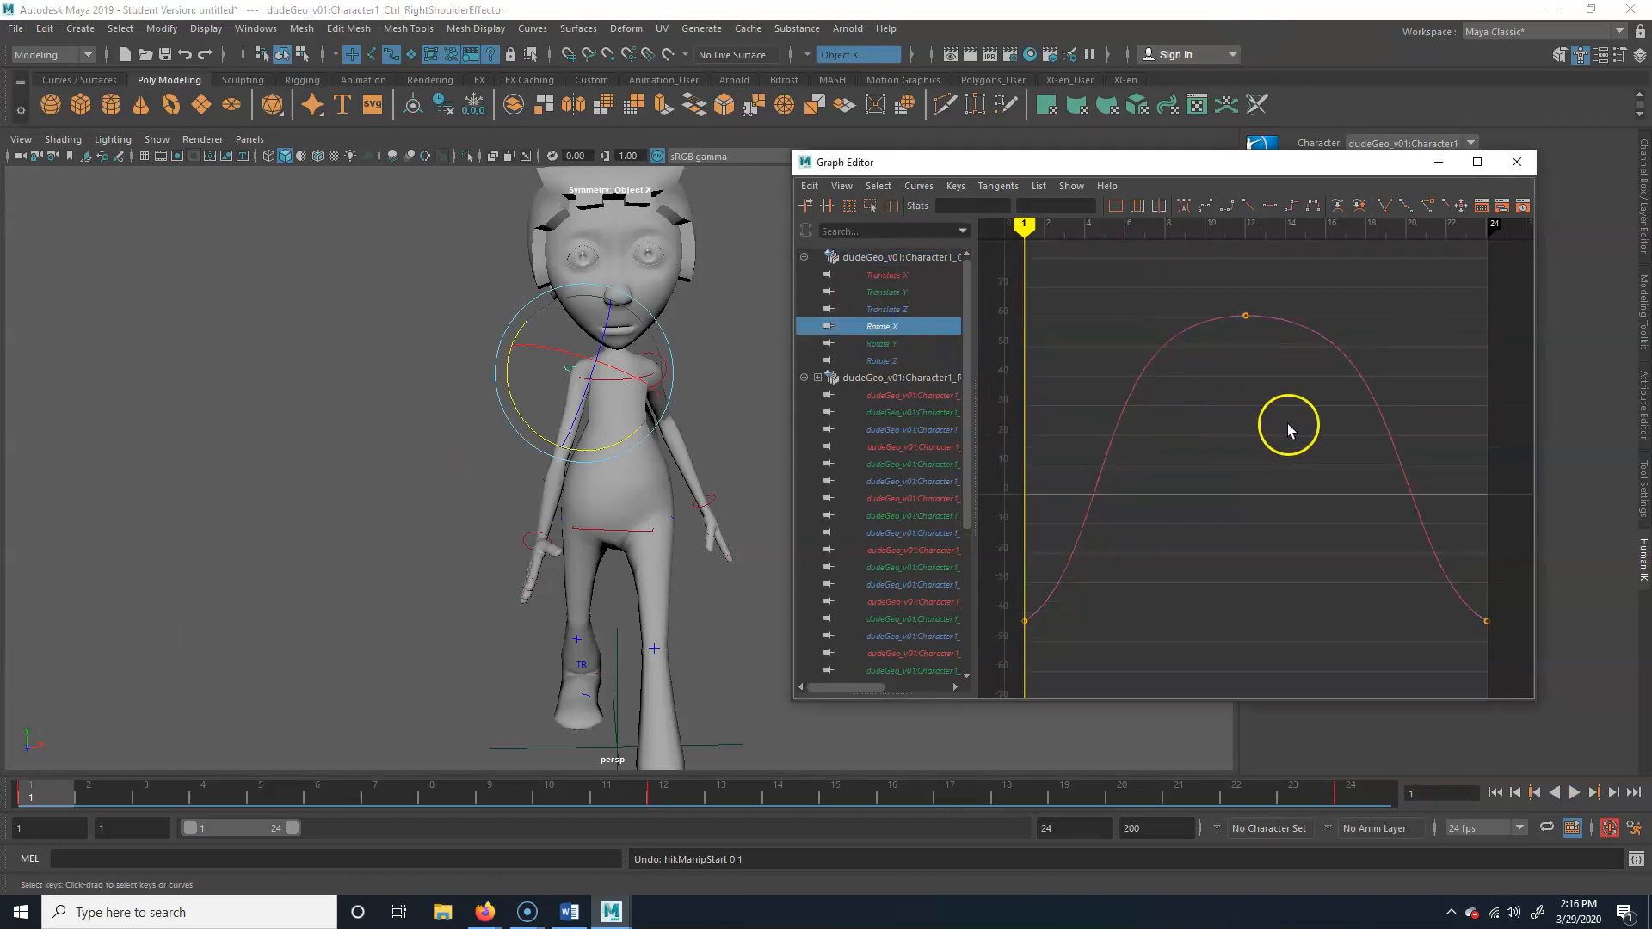
left_click_drag(431, 534, 679, 395, "alt")
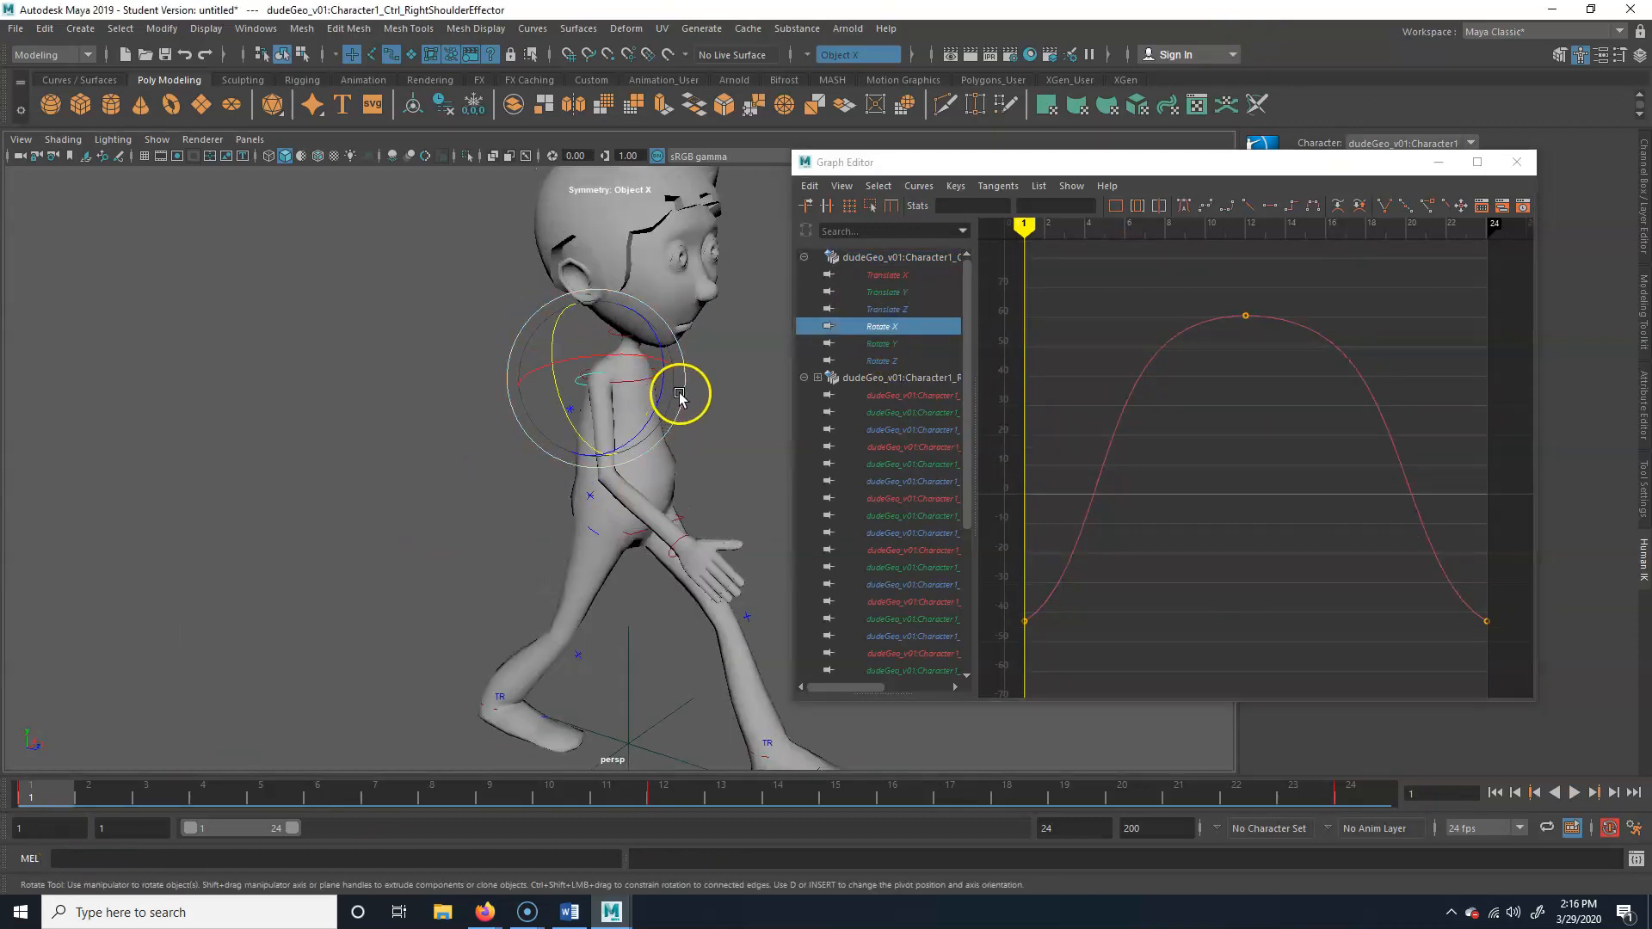
left_click(883, 360)
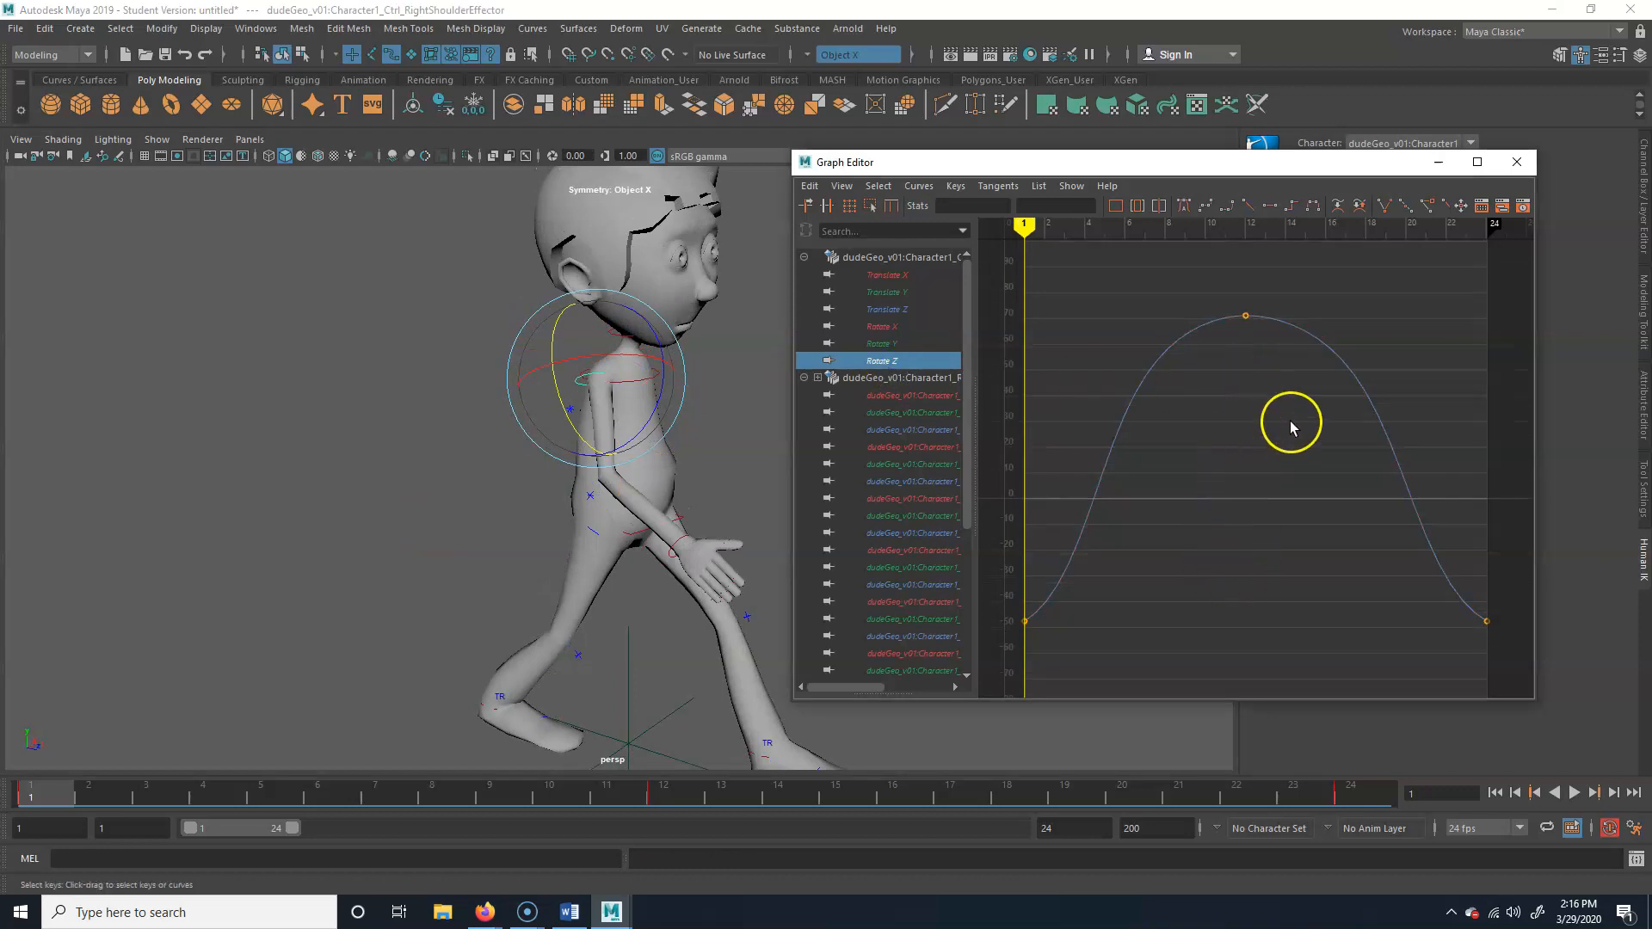
Apply the Euler Filter to the right shoulder effector's Rotate Z curve
left_click_drag(1170, 158, 1043, 156)
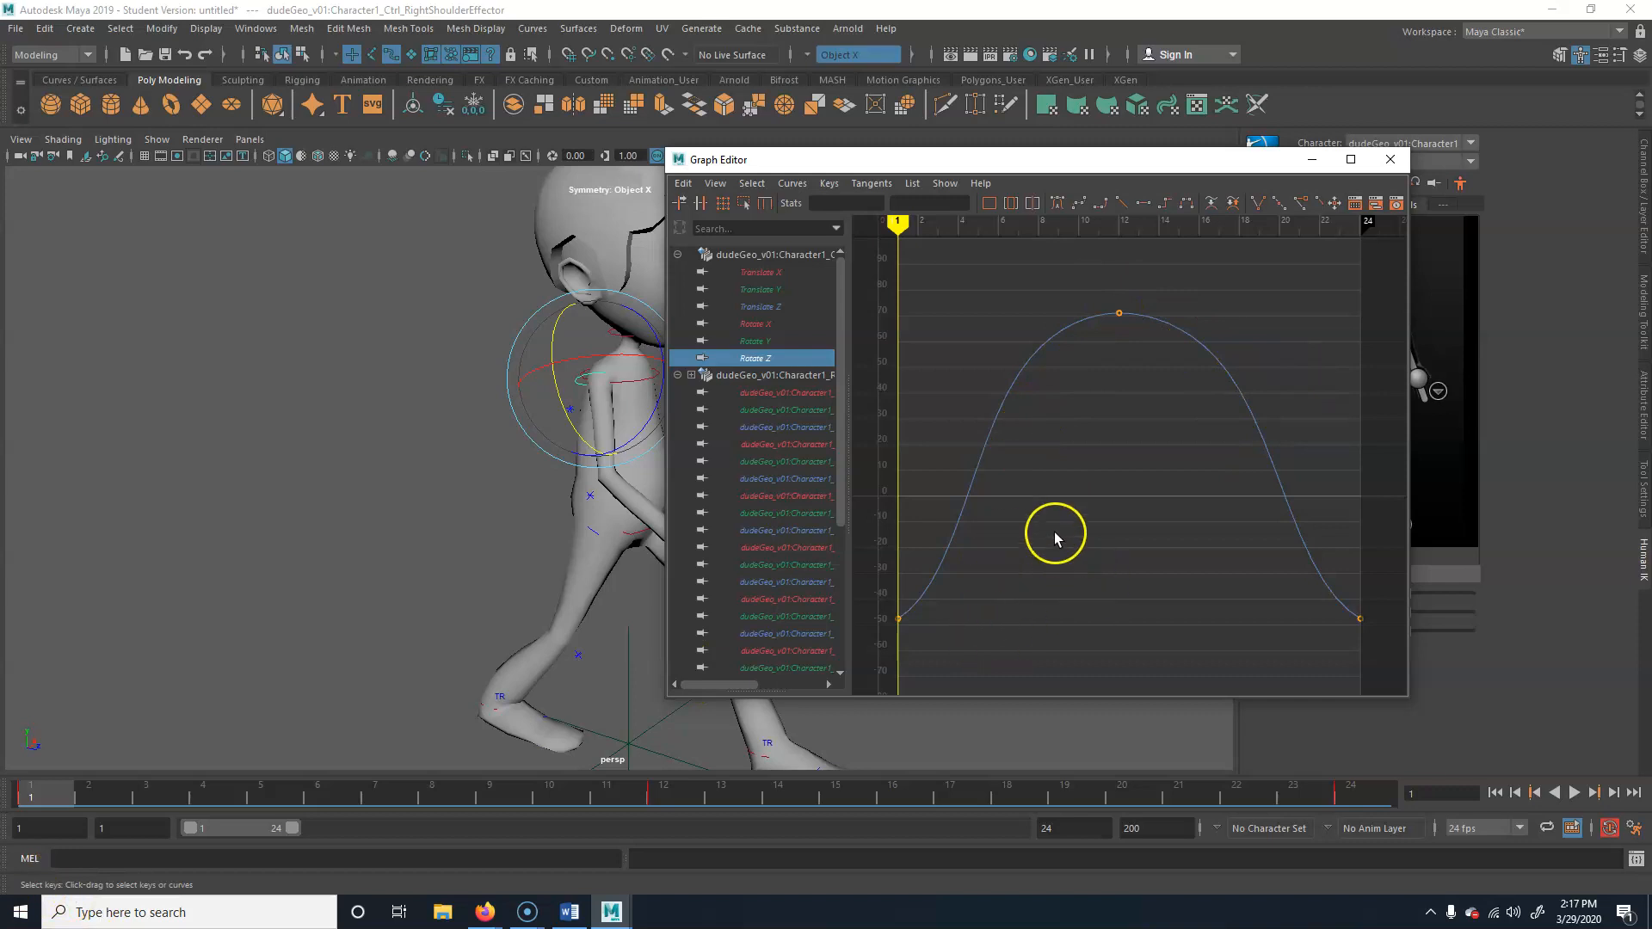
left_click(793, 183)
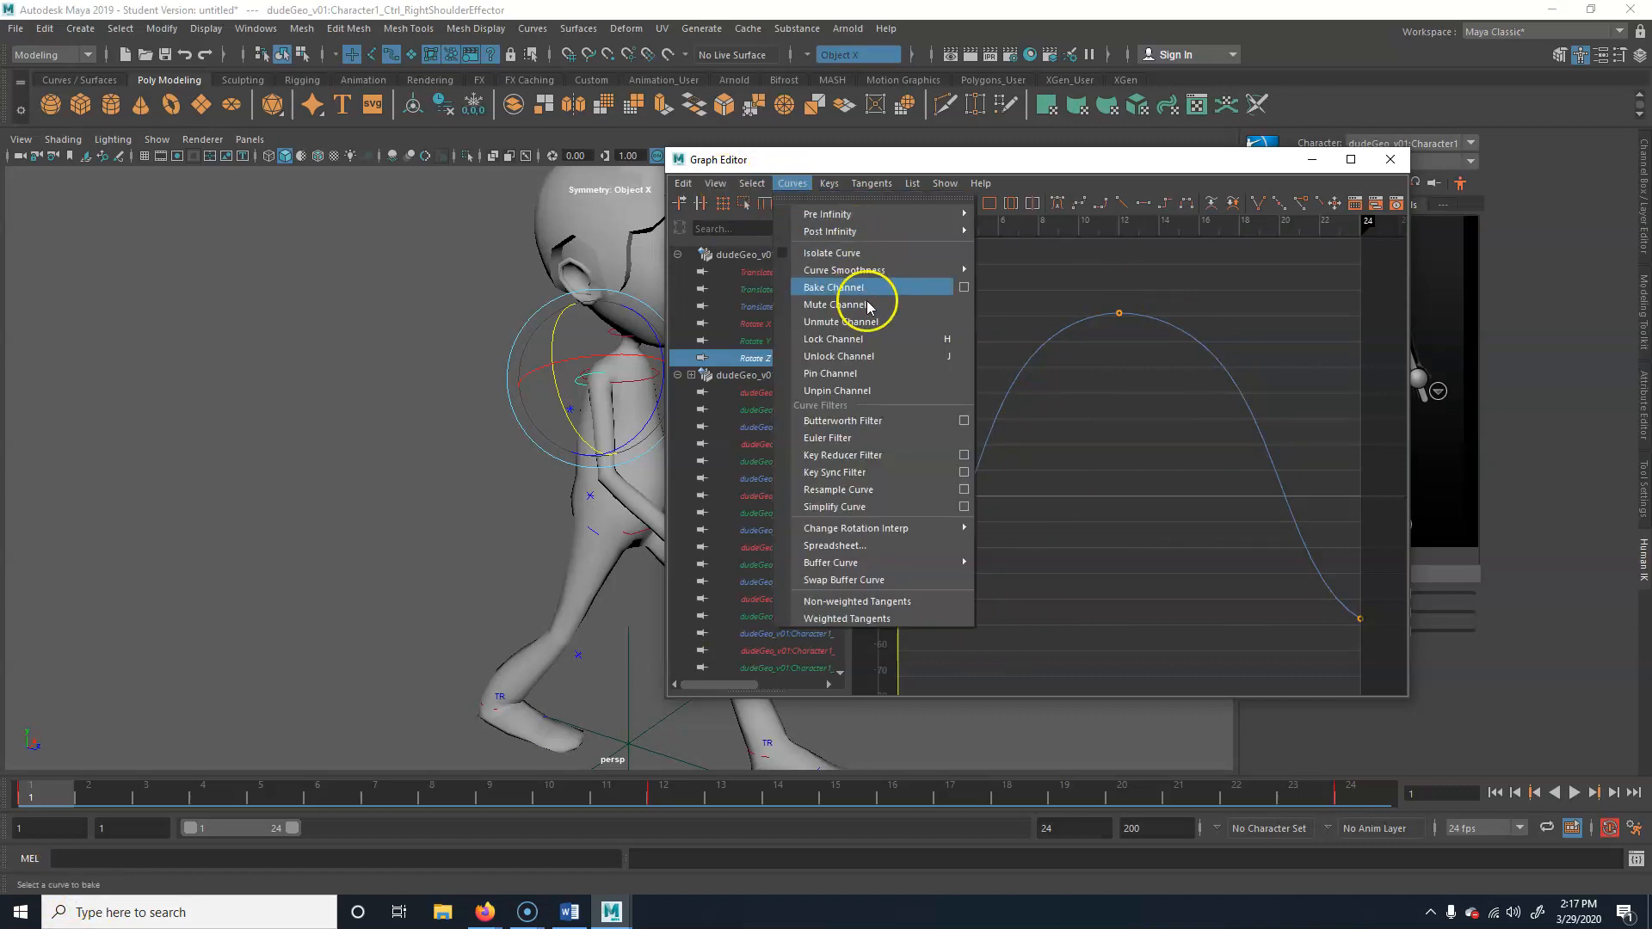
left_click(864, 438)
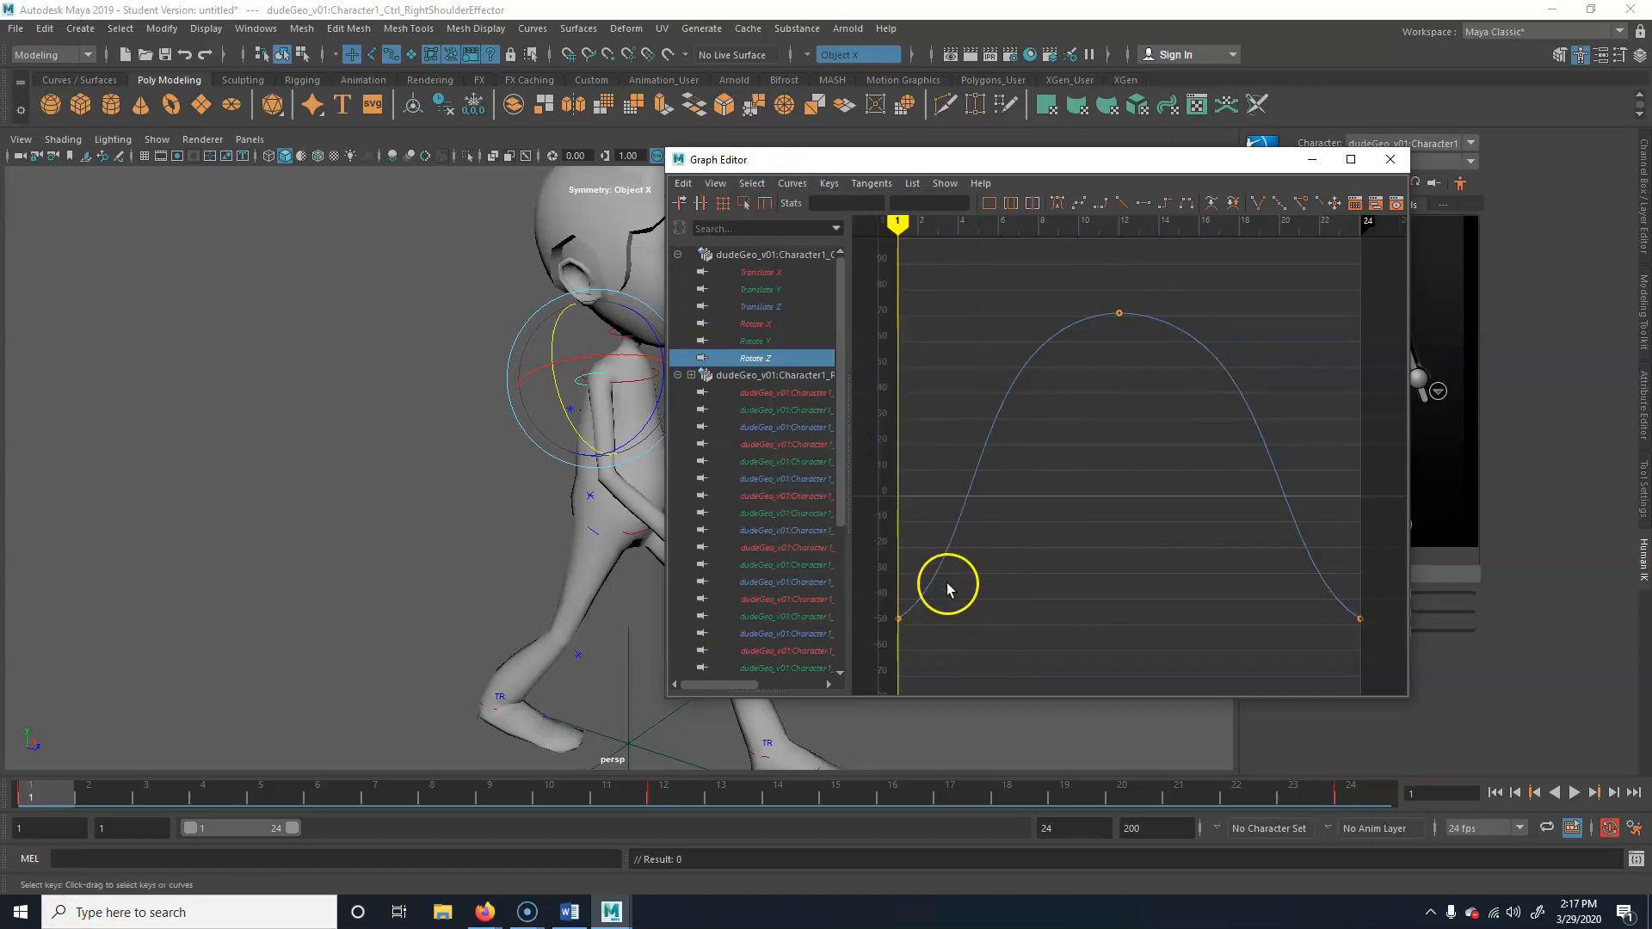
Check the arm pose at frame 7 and apply the Euler Filter to the right shoulder effector's Rotate Y curve
mouse_move(112, 787)
left_mouse_down()
mouse_move(486, 800)
mouse_move(376, 800)
left_mouse_up()
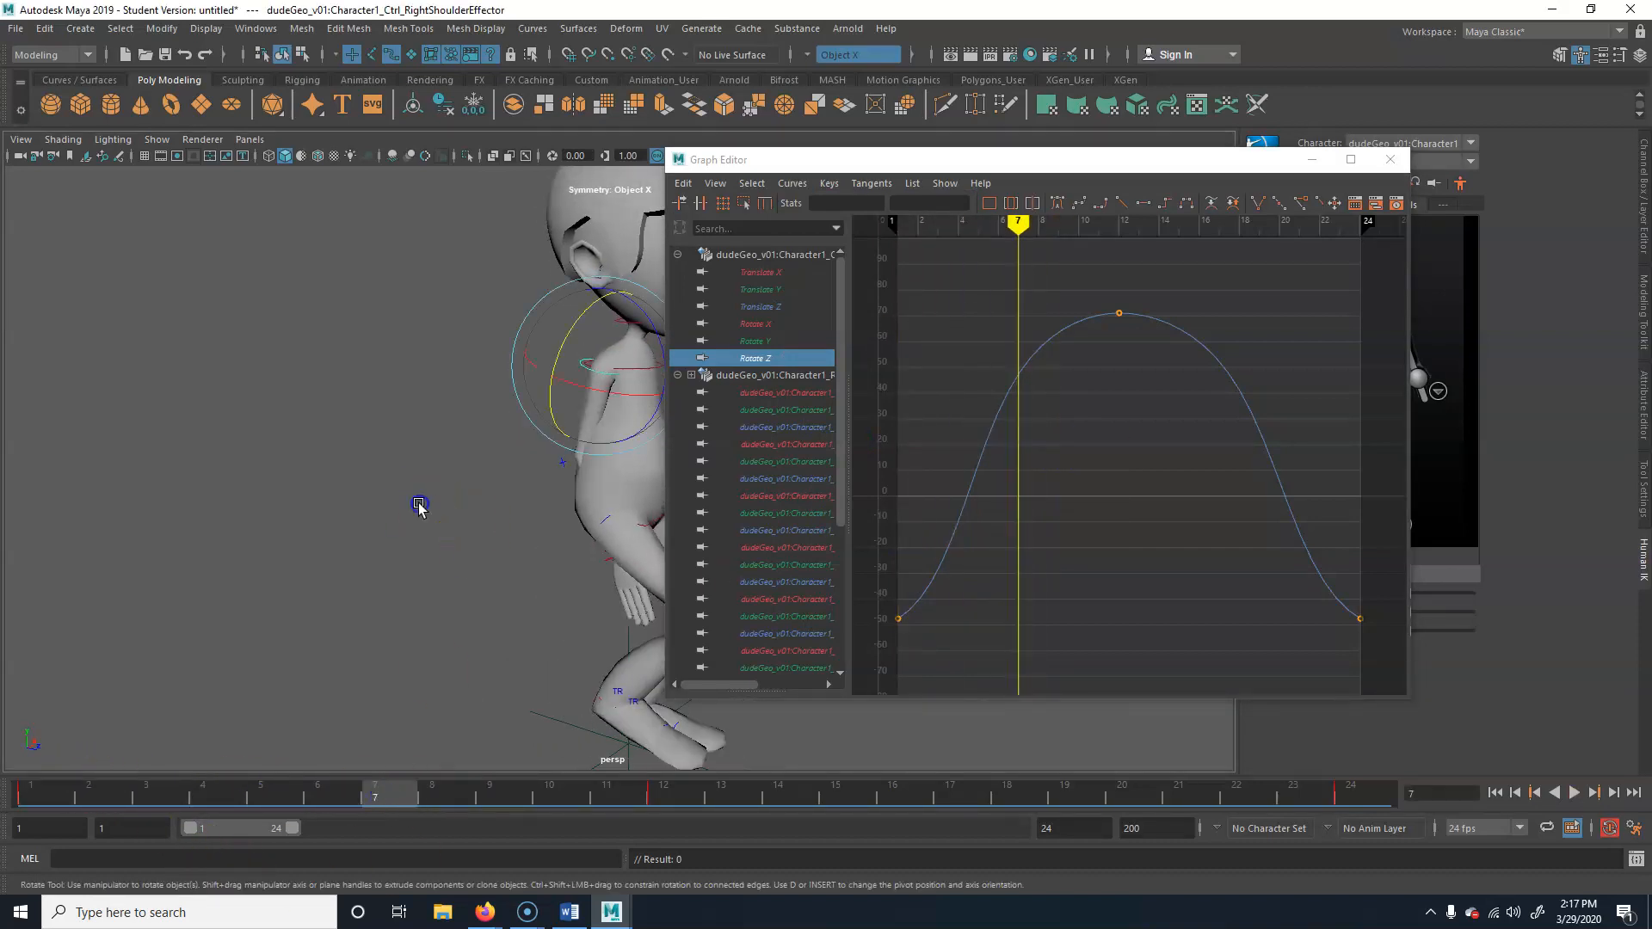
left_click_drag(421, 505, 597, 513, "alt")
middle_click_drag(531, 539, 332, 548, "alt")
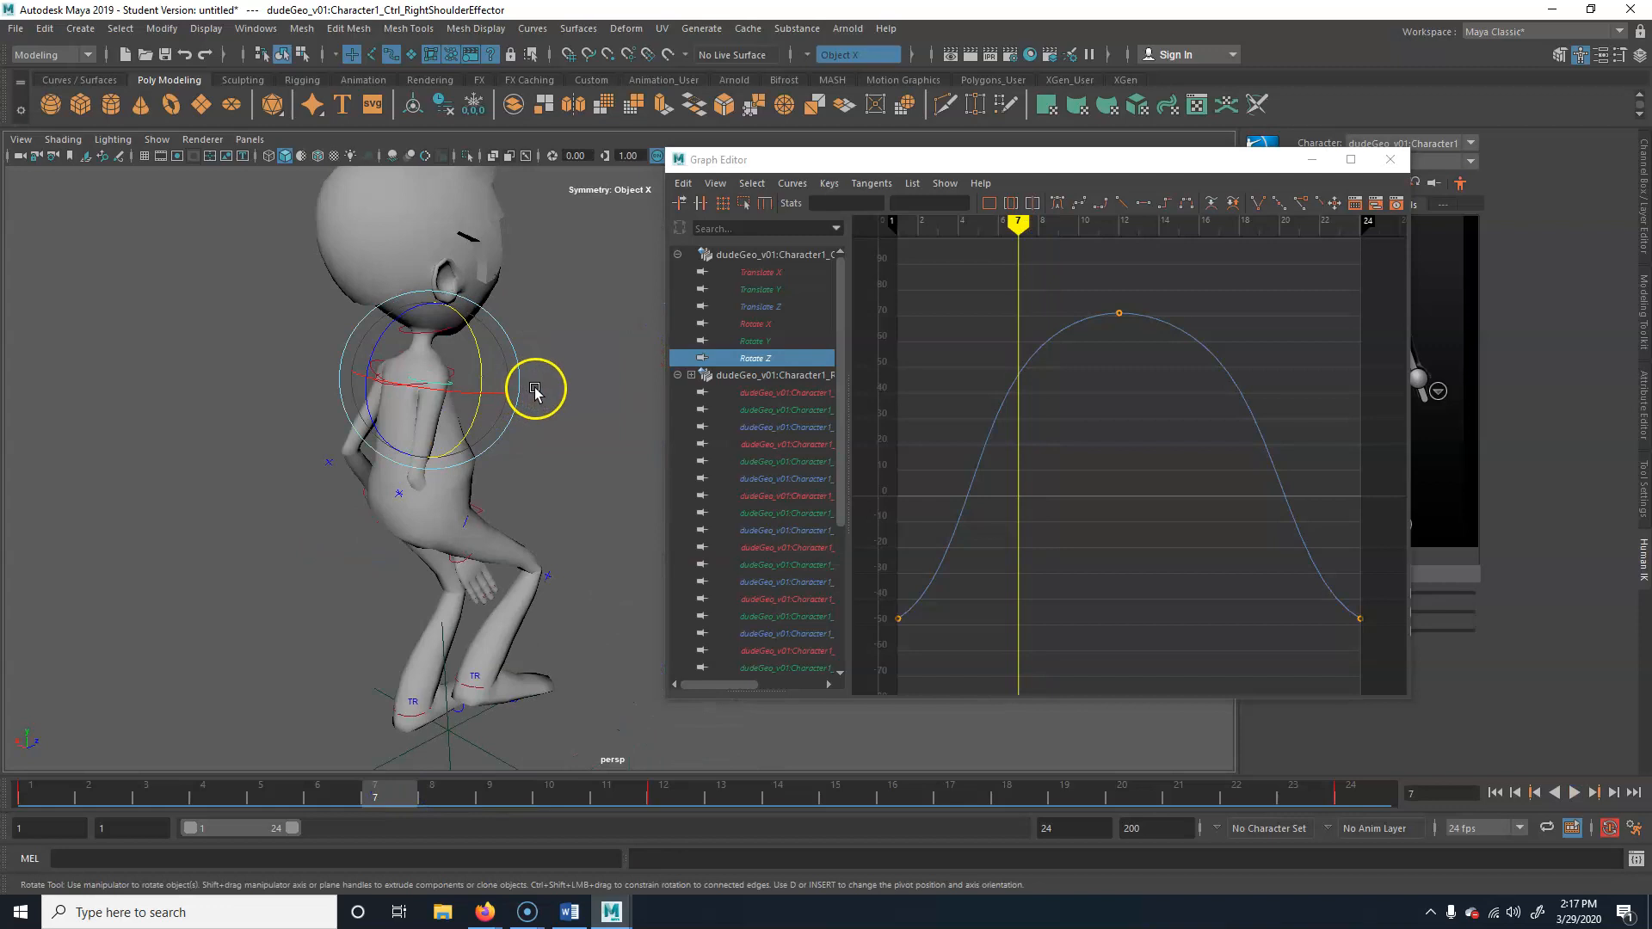
left_click(466, 394)
left_click(750, 340)
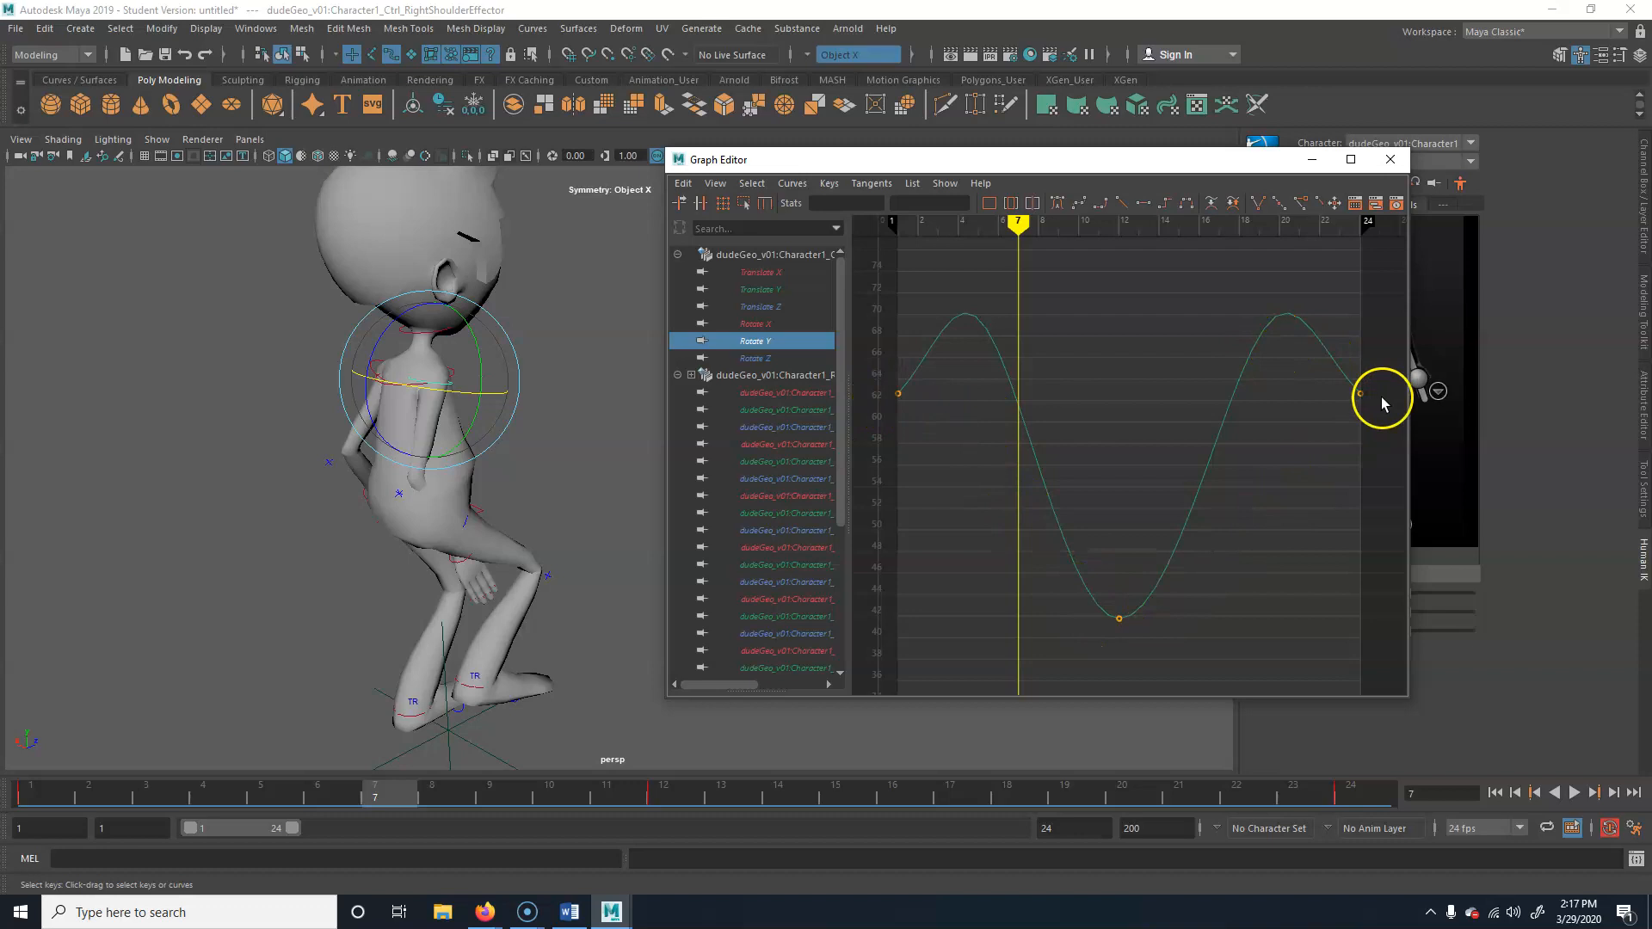
left_click_drag(892, 425, 934, 350)
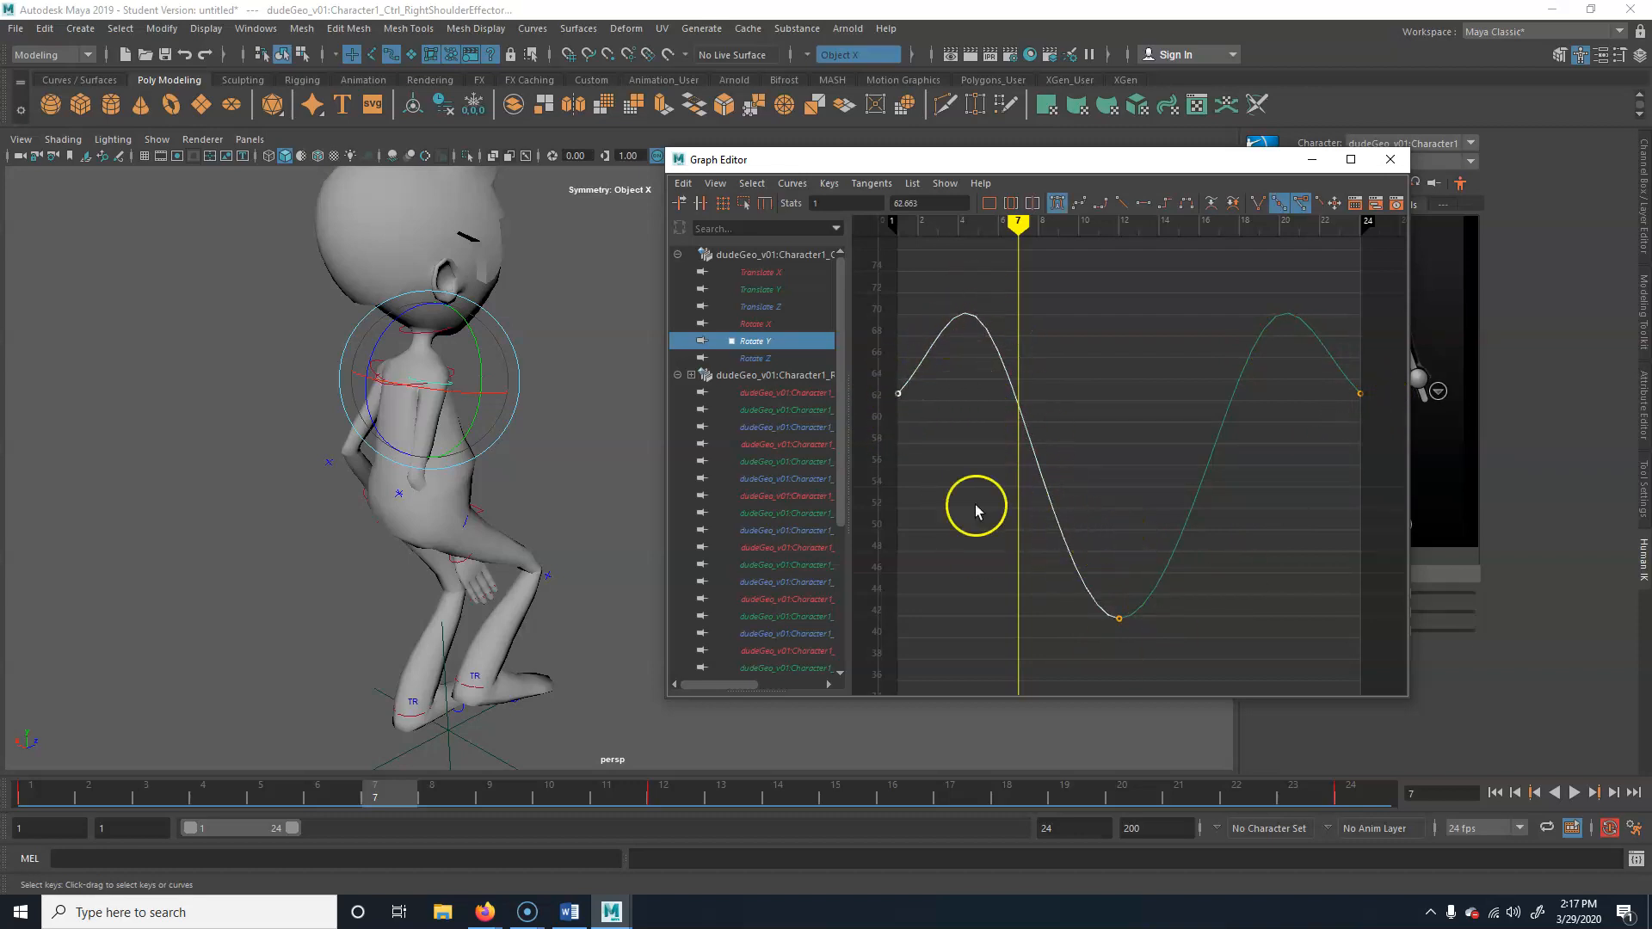
left_click(792, 184)
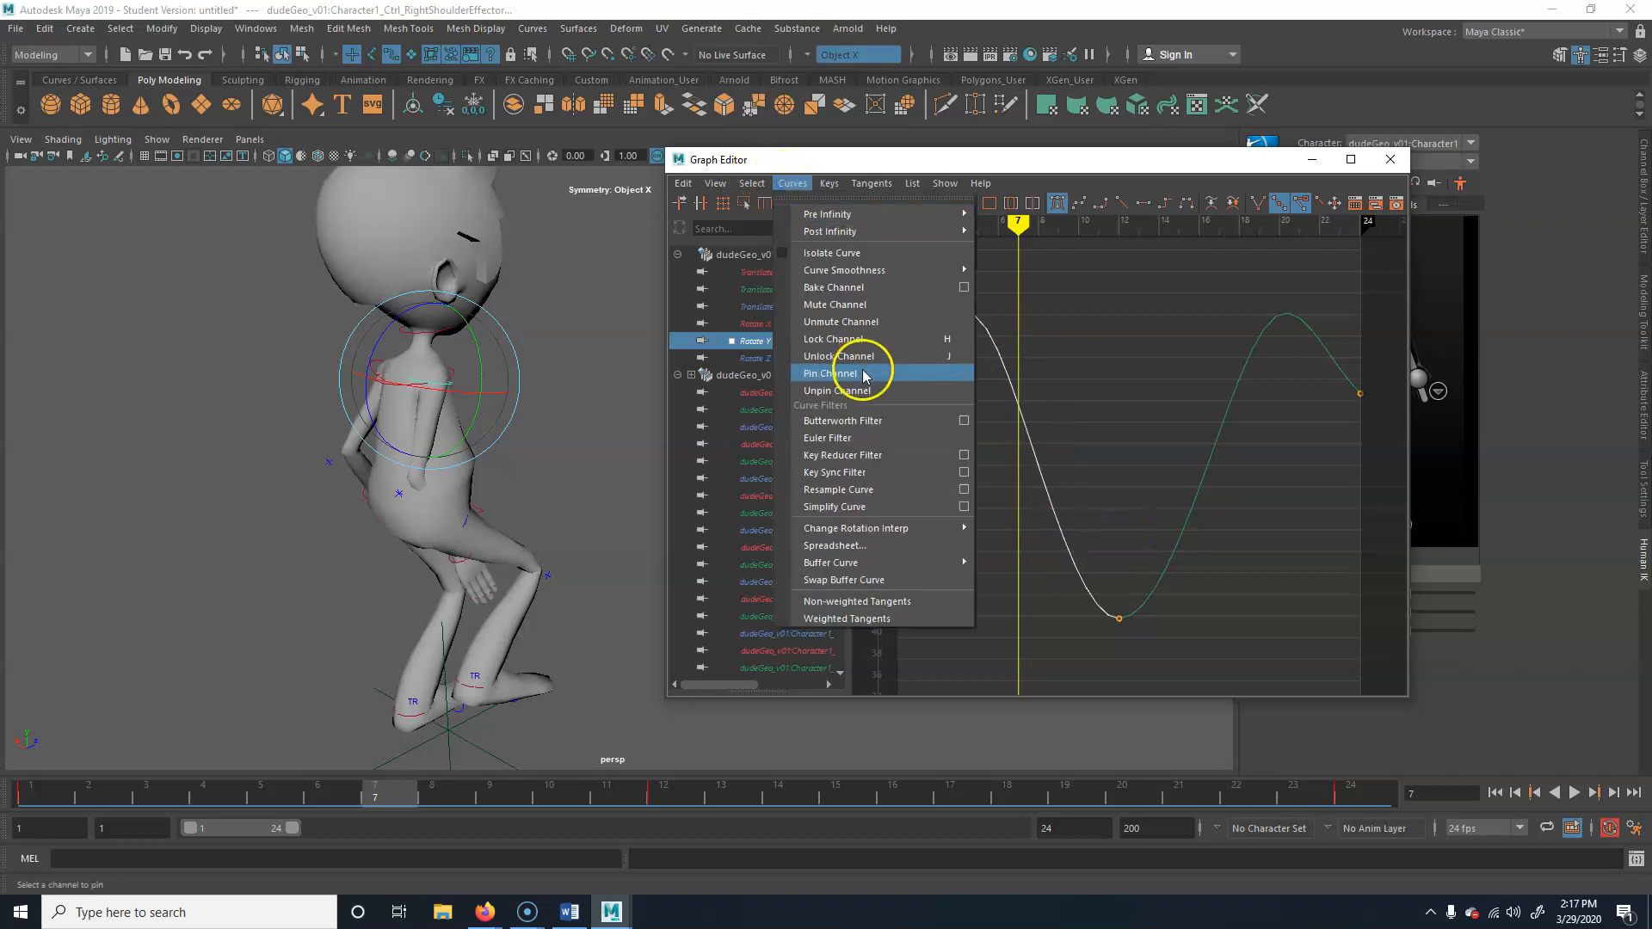
left_click(856, 438)
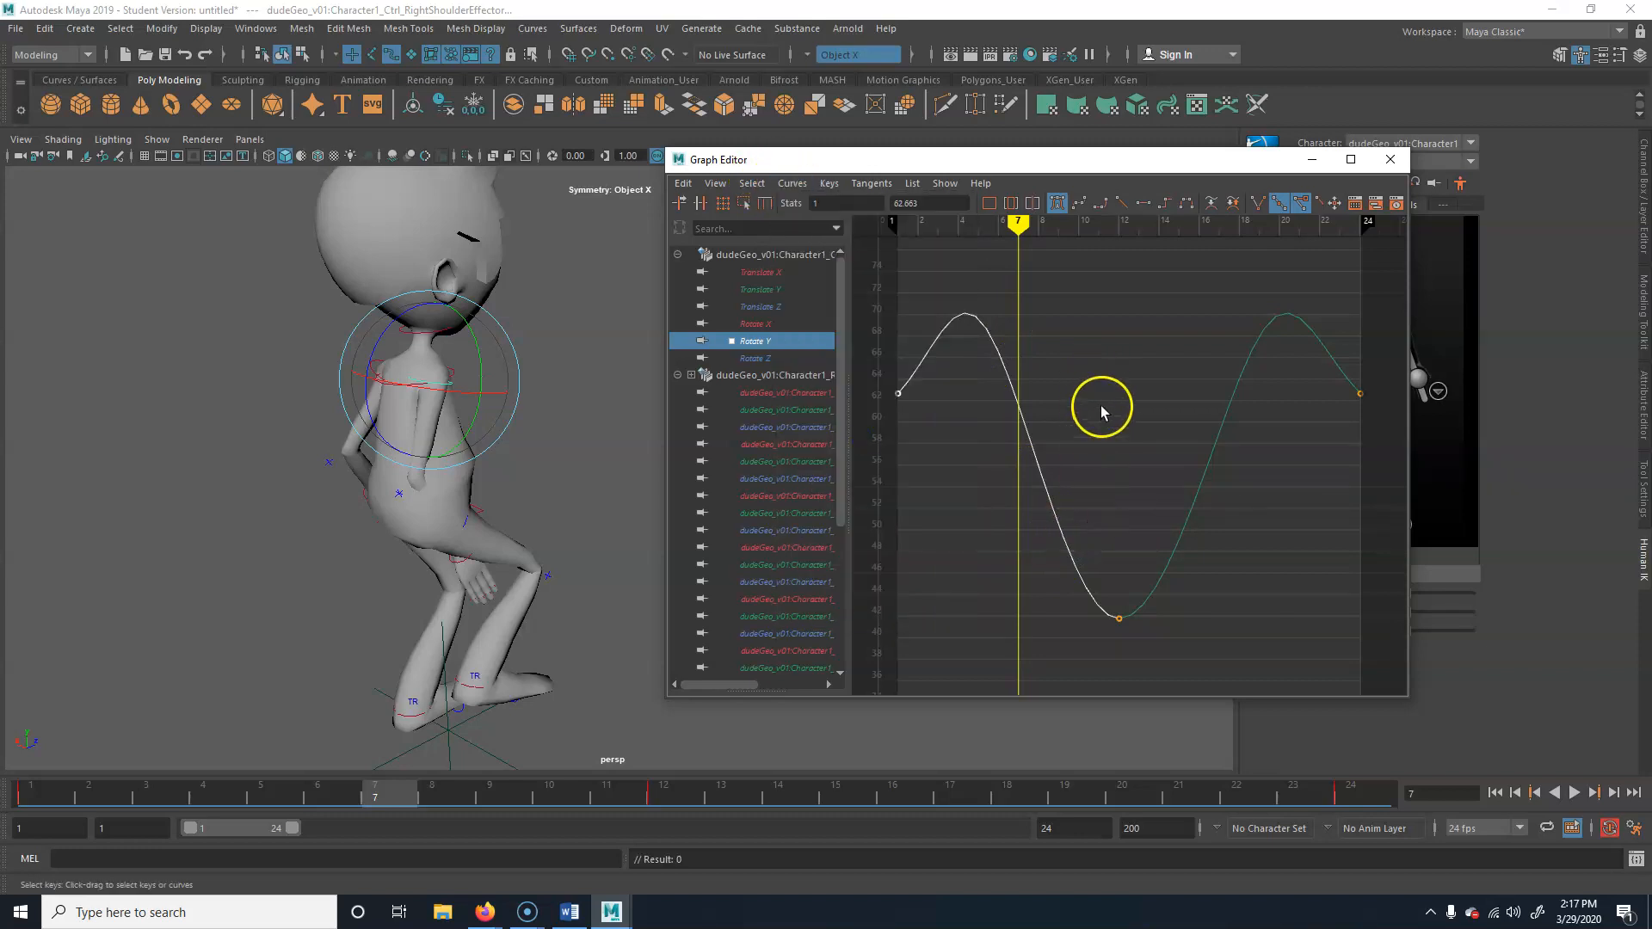
Try rotating the right shoulder effector at frame 7 to bring the arm away from the body, and undo it
left_click(995, 349)
left_click(876, 425)
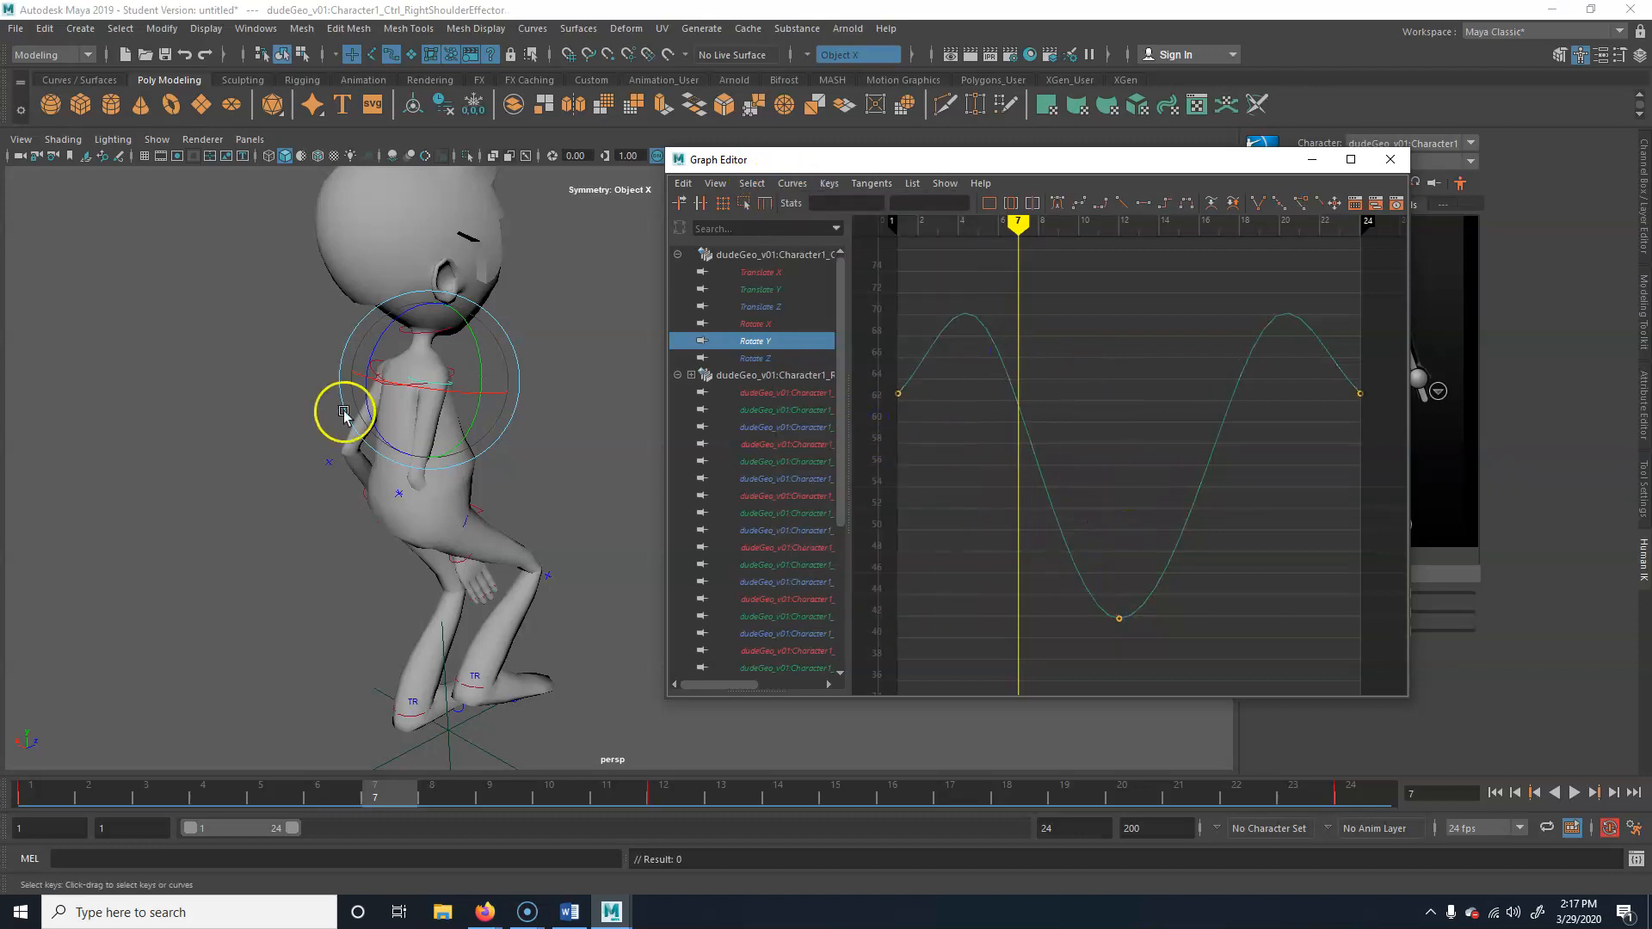
left_click_drag(476, 427, 482, 392)
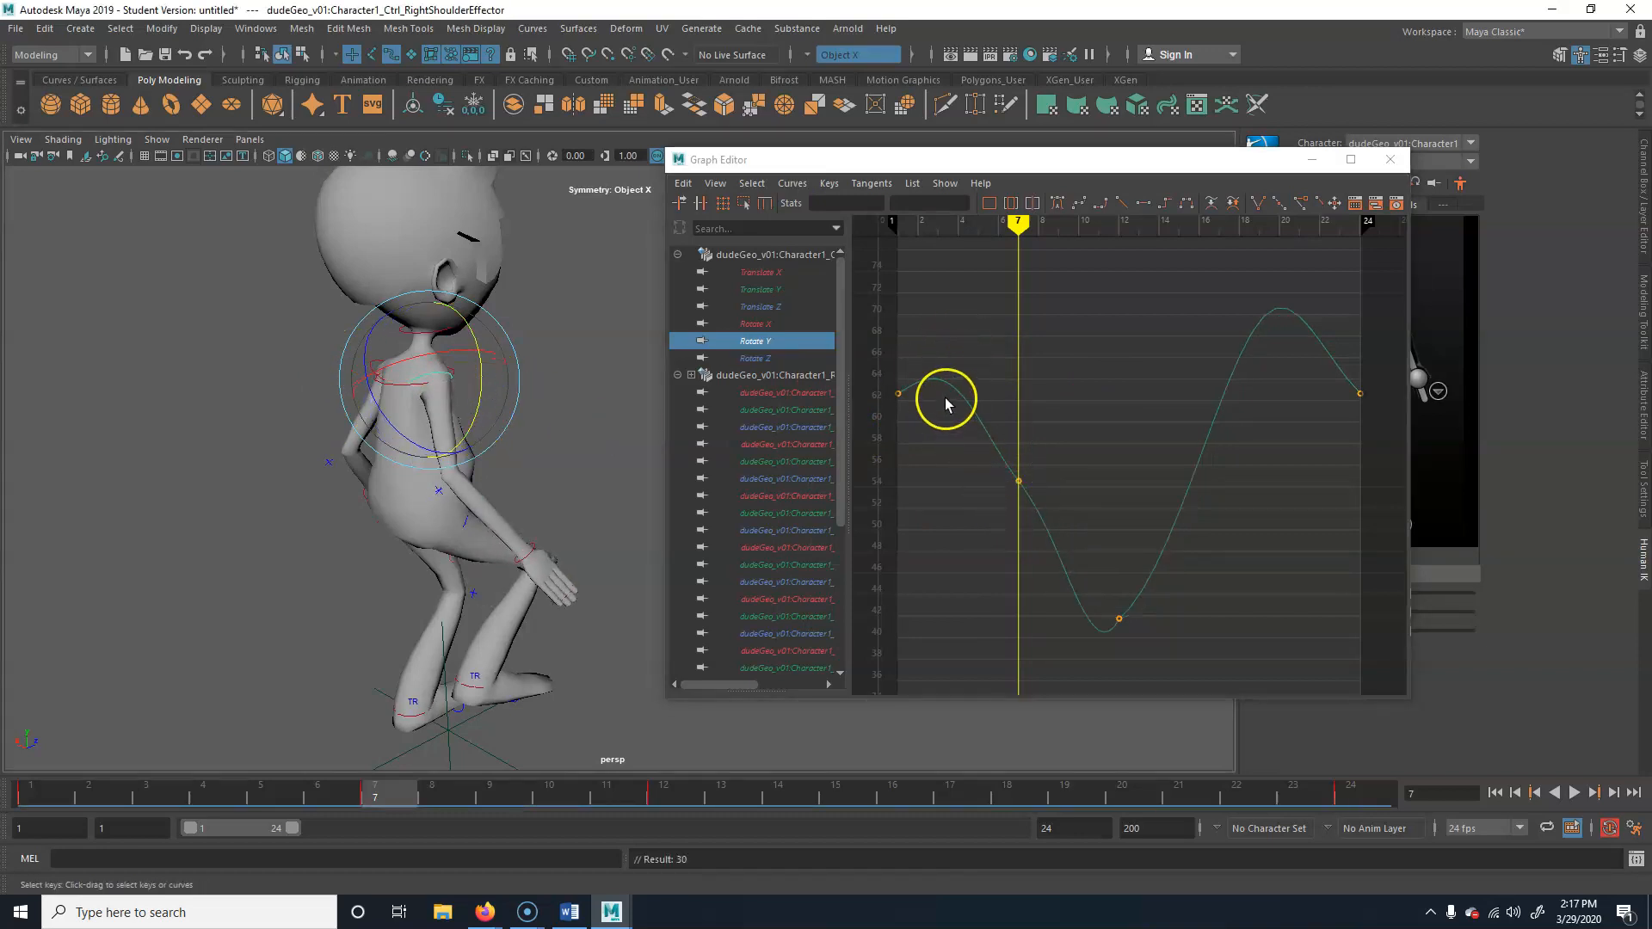
key("ctrl+z")
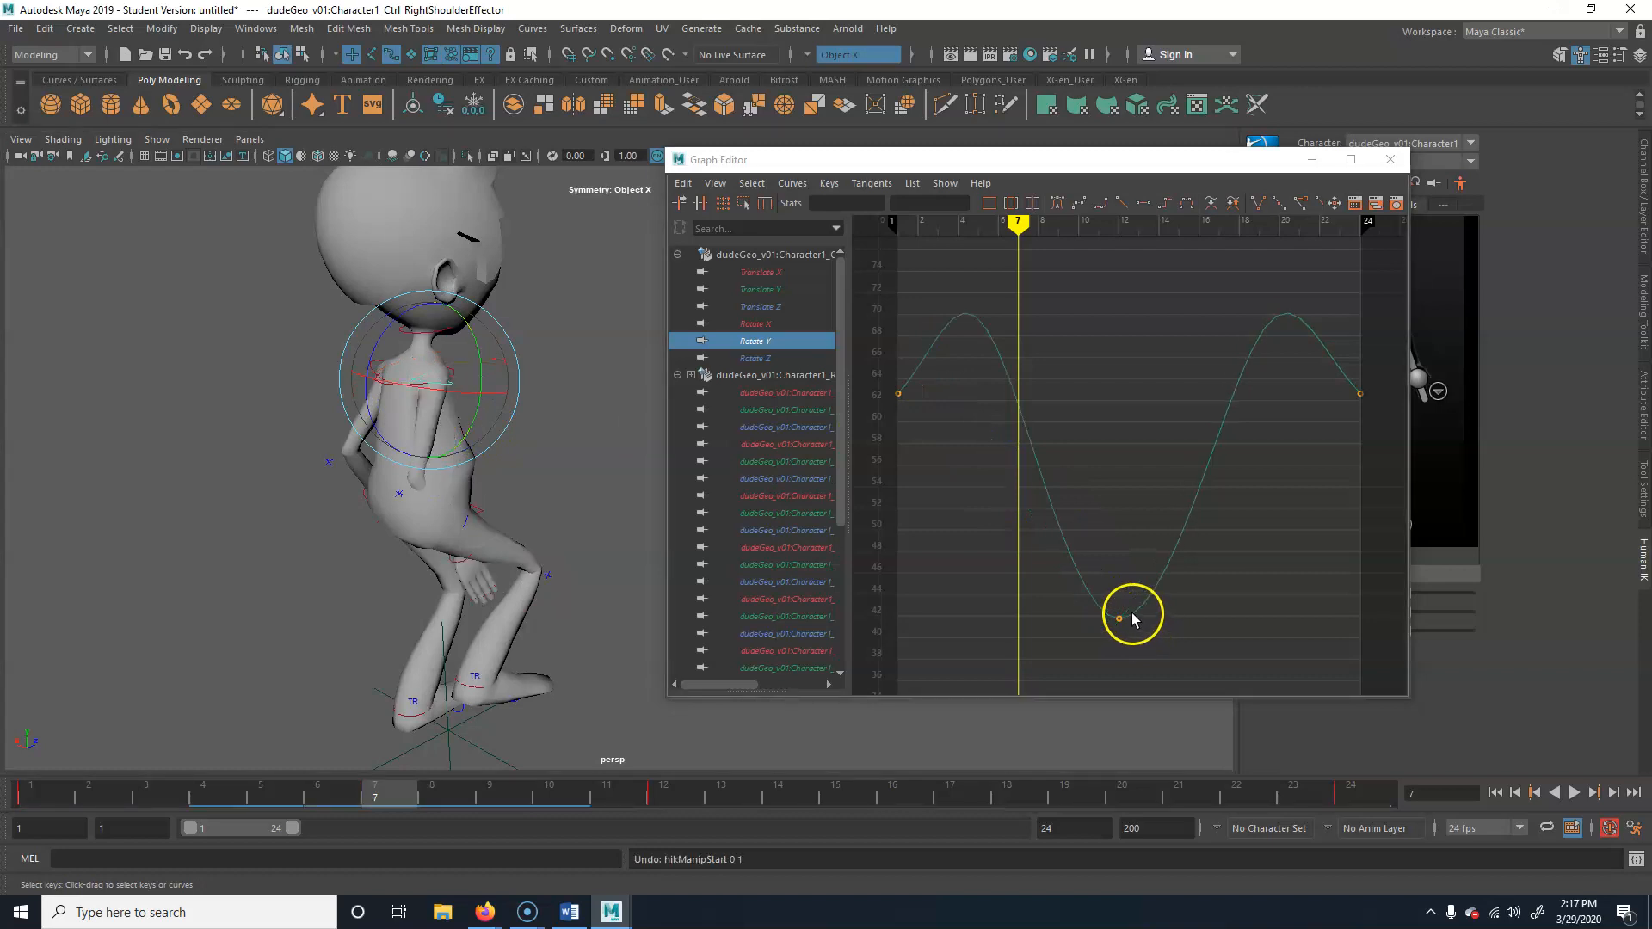
Try Flat tangents on the Rotate Y curve's frame 1 key and check its keys at frames 12 and 24
left_click(899, 394)
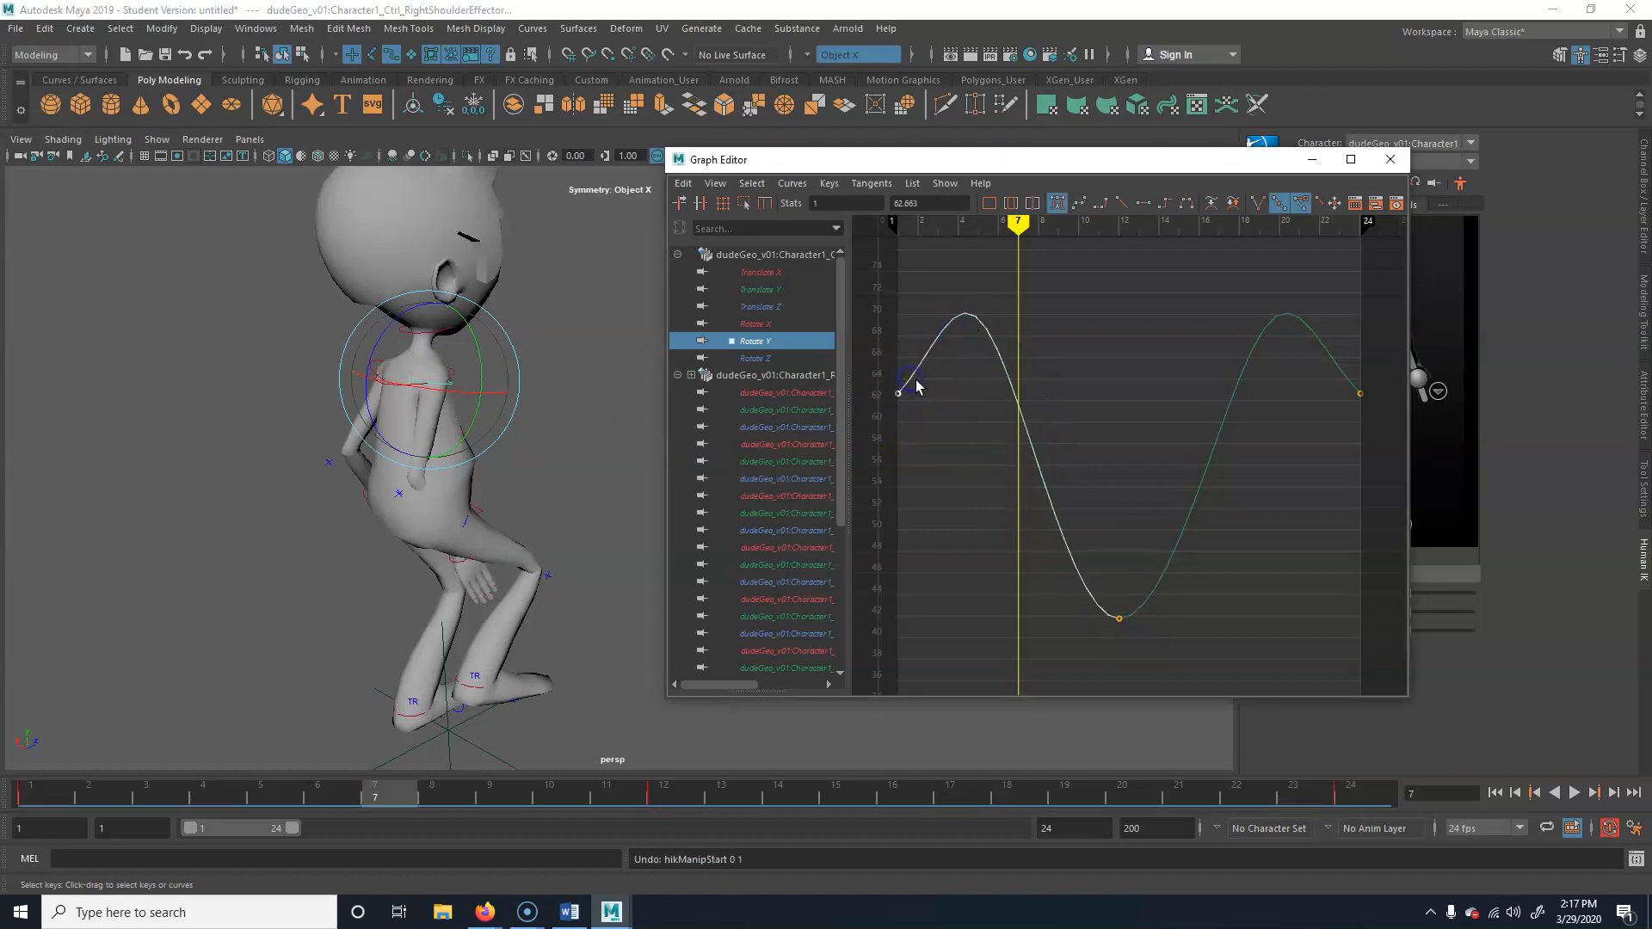
left_click(1144, 204)
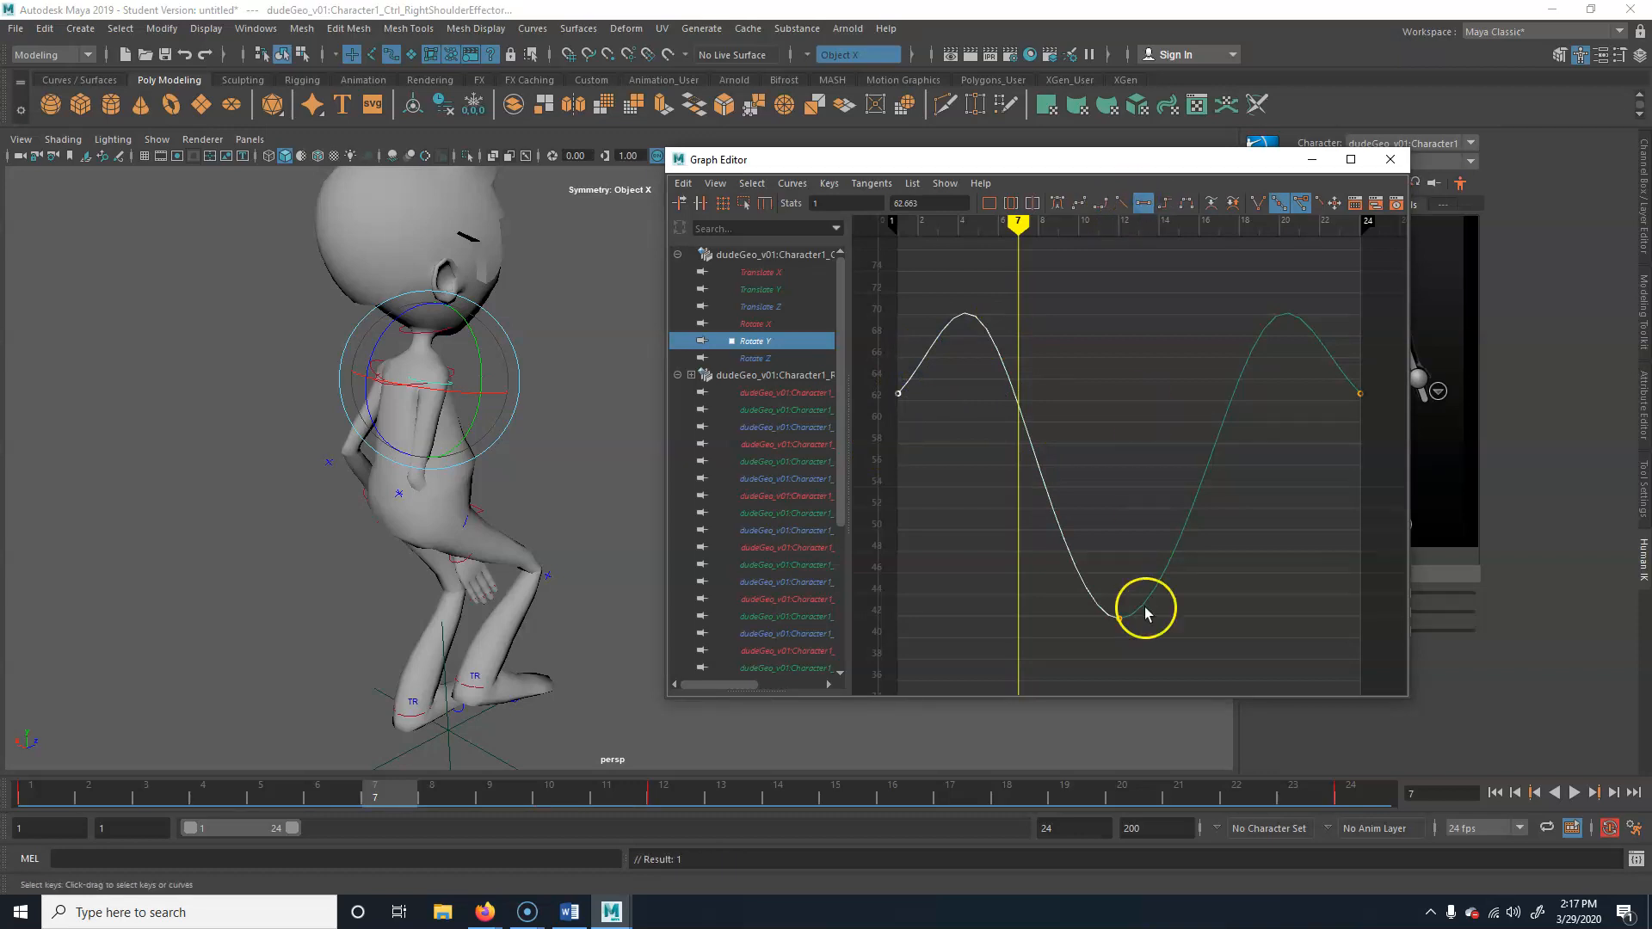
left_click_drag(1061, 658, 1134, 602)
left_click_drag(900, 427, 958, 334)
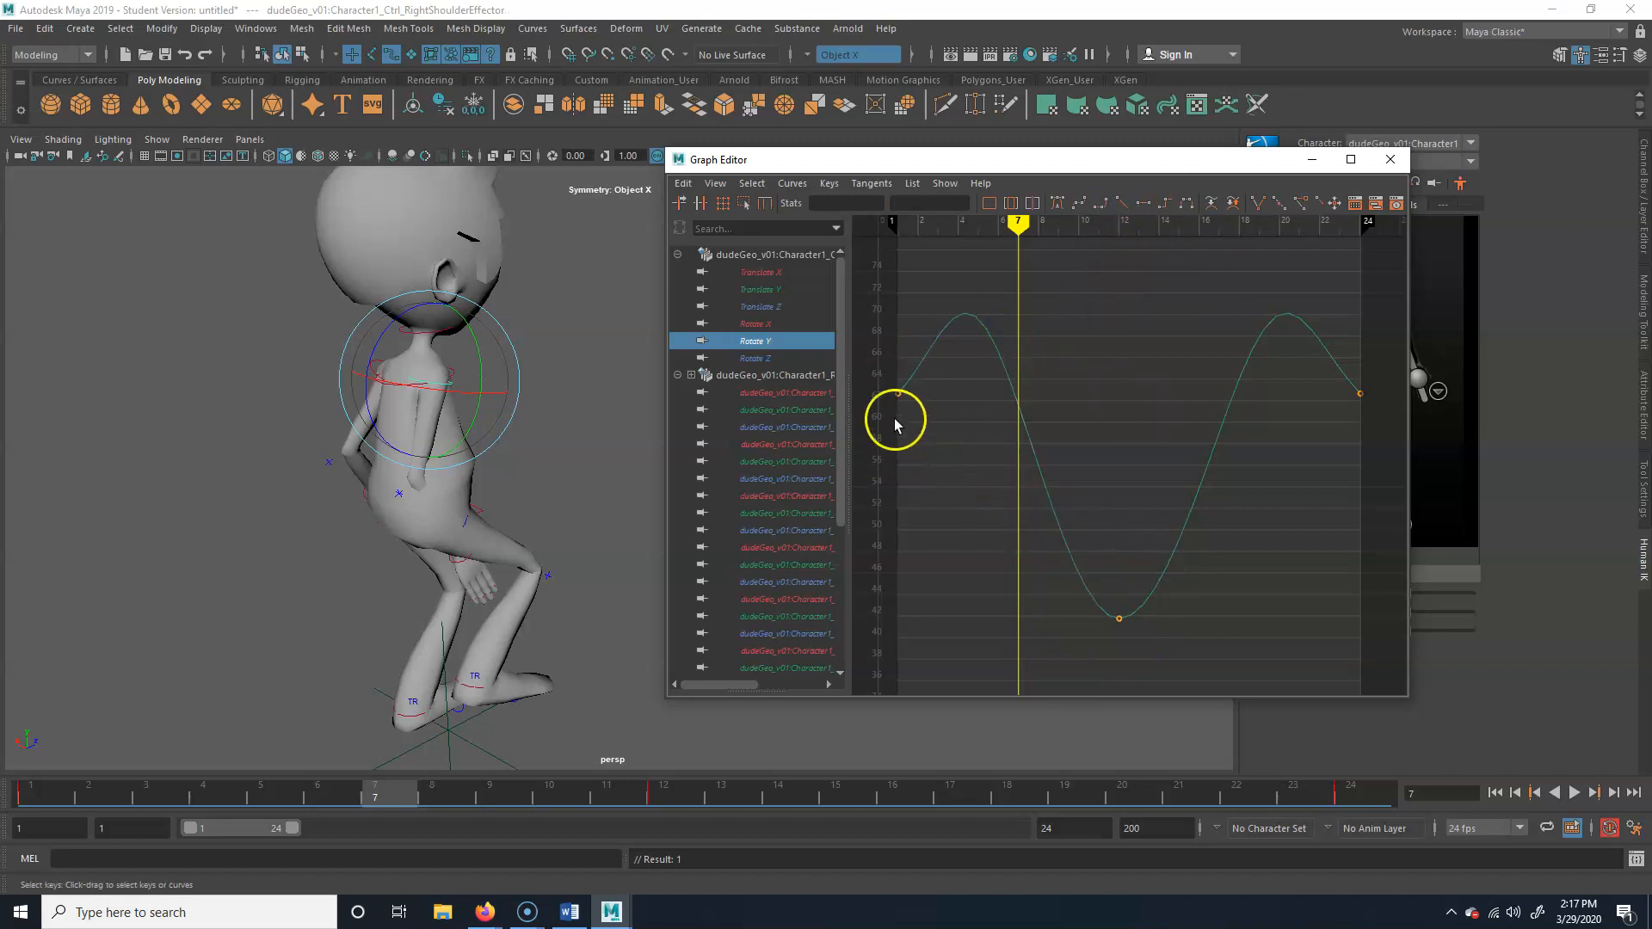
left_click_drag(1301, 471, 1399, 338)
left_click_drag(1103, 643, 1140, 603)
Try Linear tangents on the Rotate Y curve's frame 1 key, breaking and reunifying its tangent handles
left_click_drag(889, 437, 1070, 273)
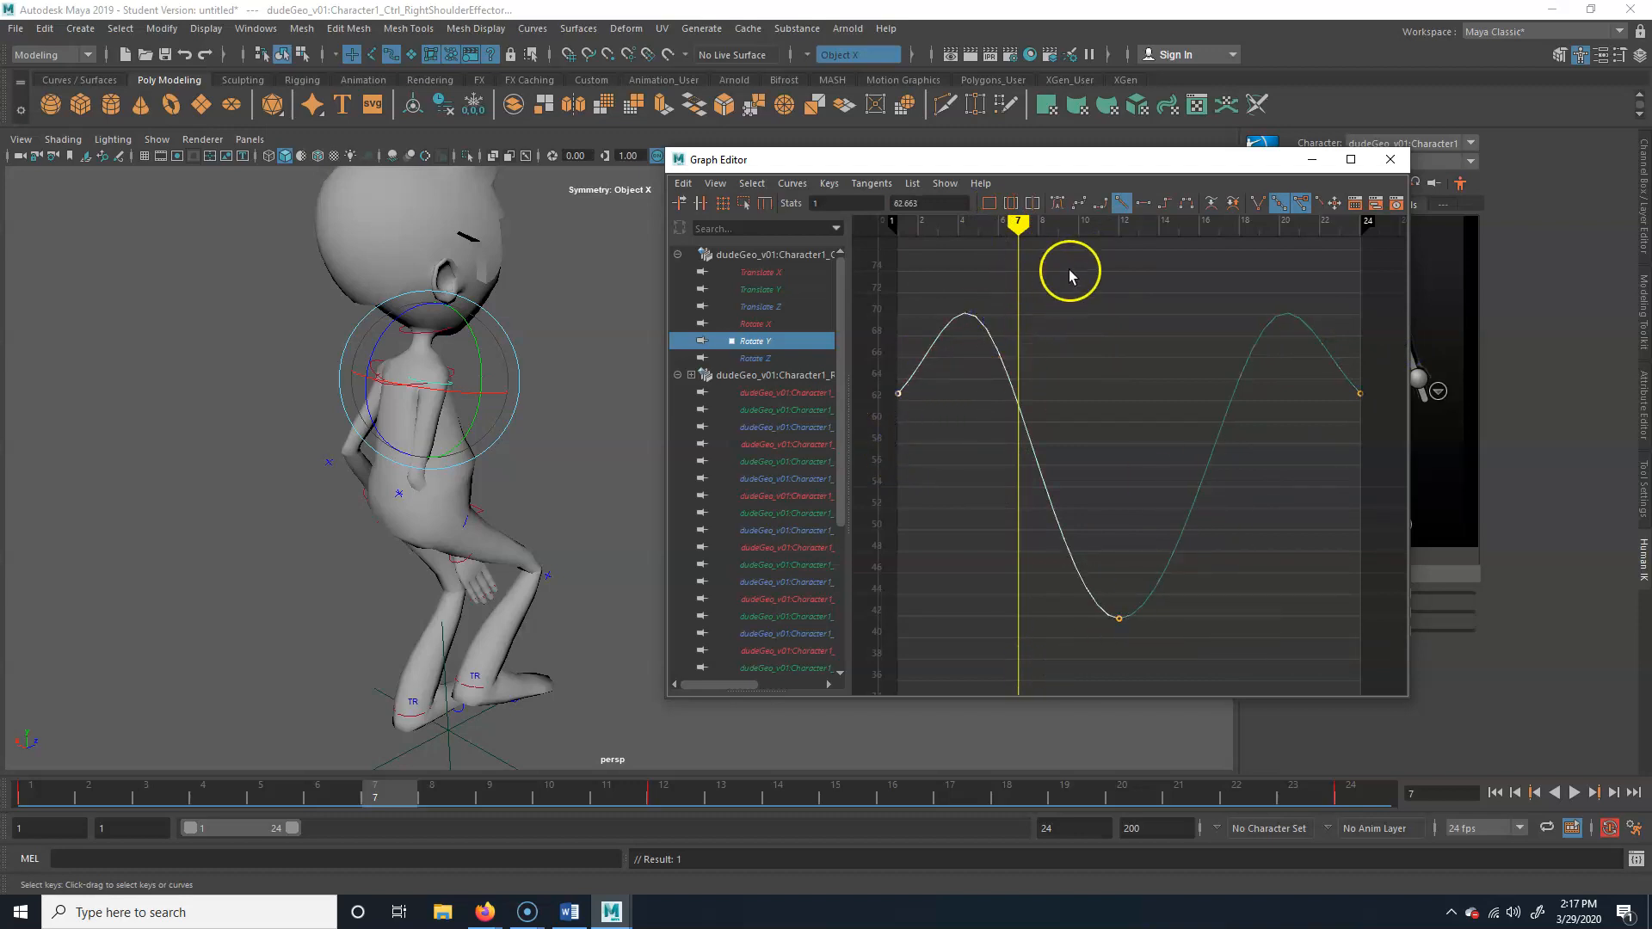
left_click(1257, 203)
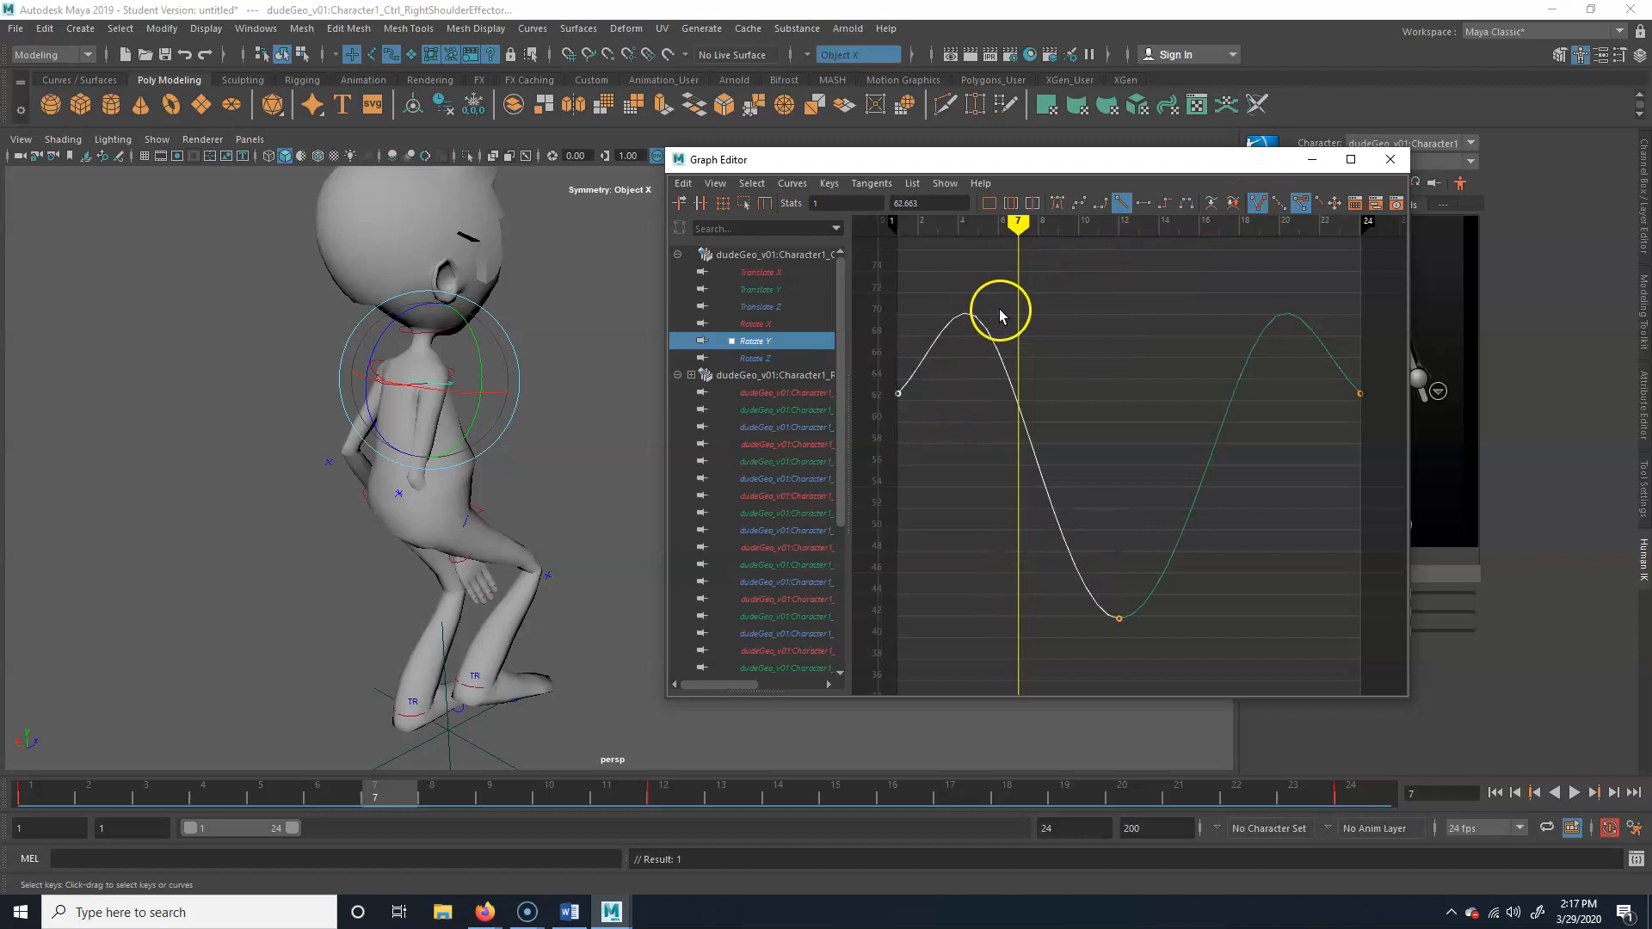
left_click(1278, 203)
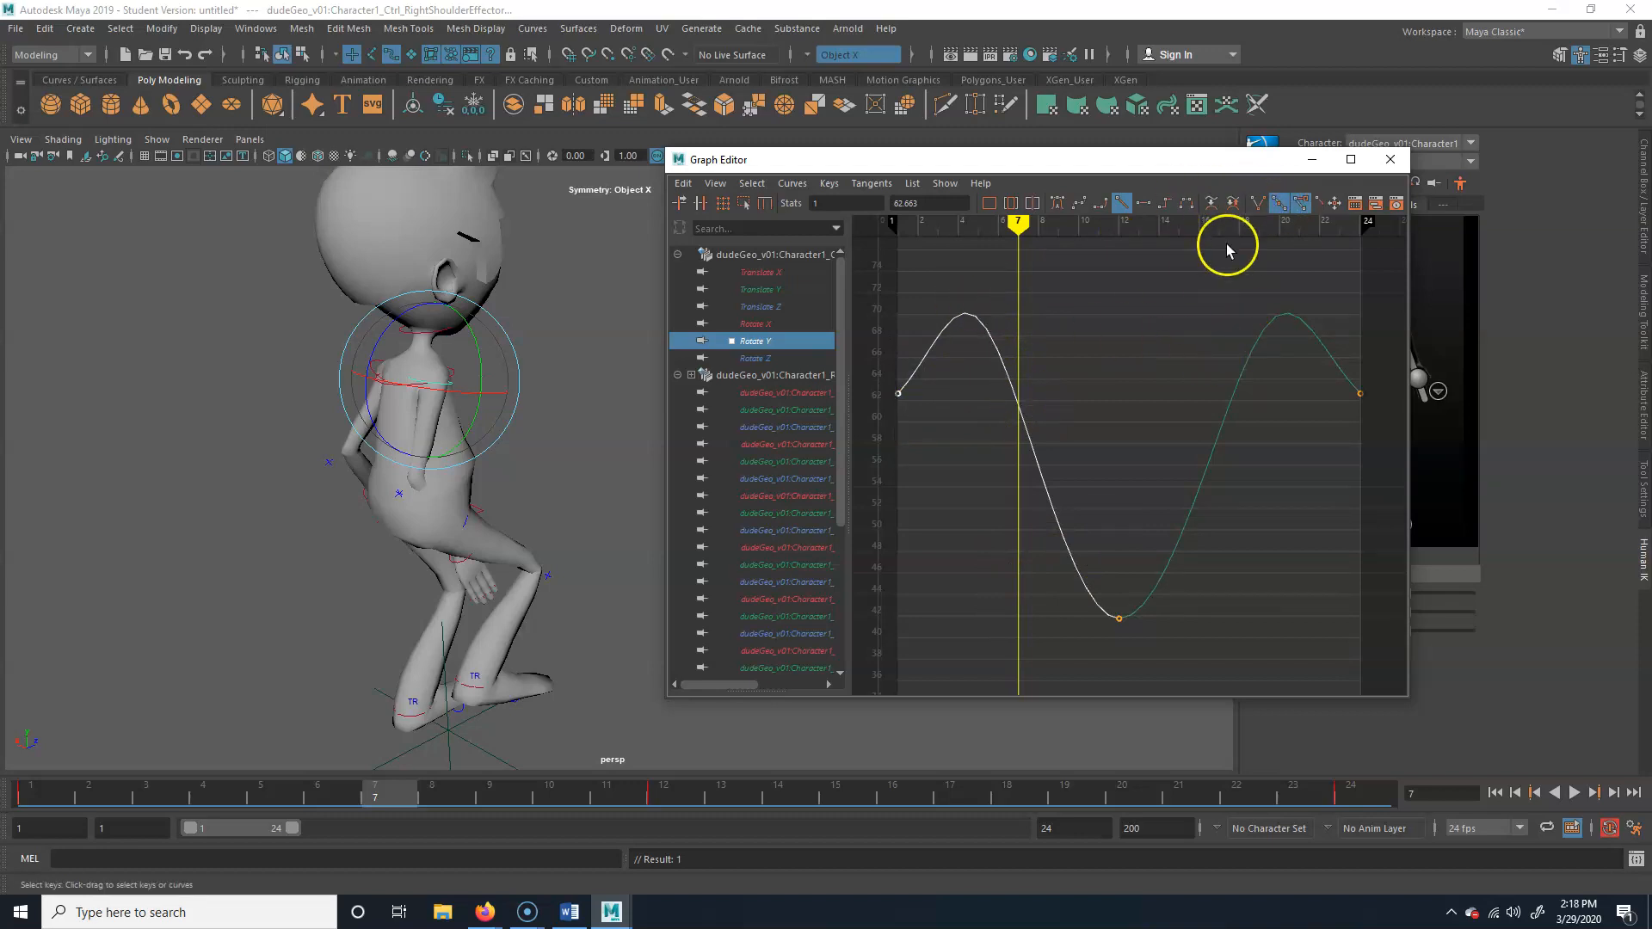
Select the whole Rotate Y curve and set it to non-weighted tangents
left_click(1024, 434)
right_click(1029, 444)
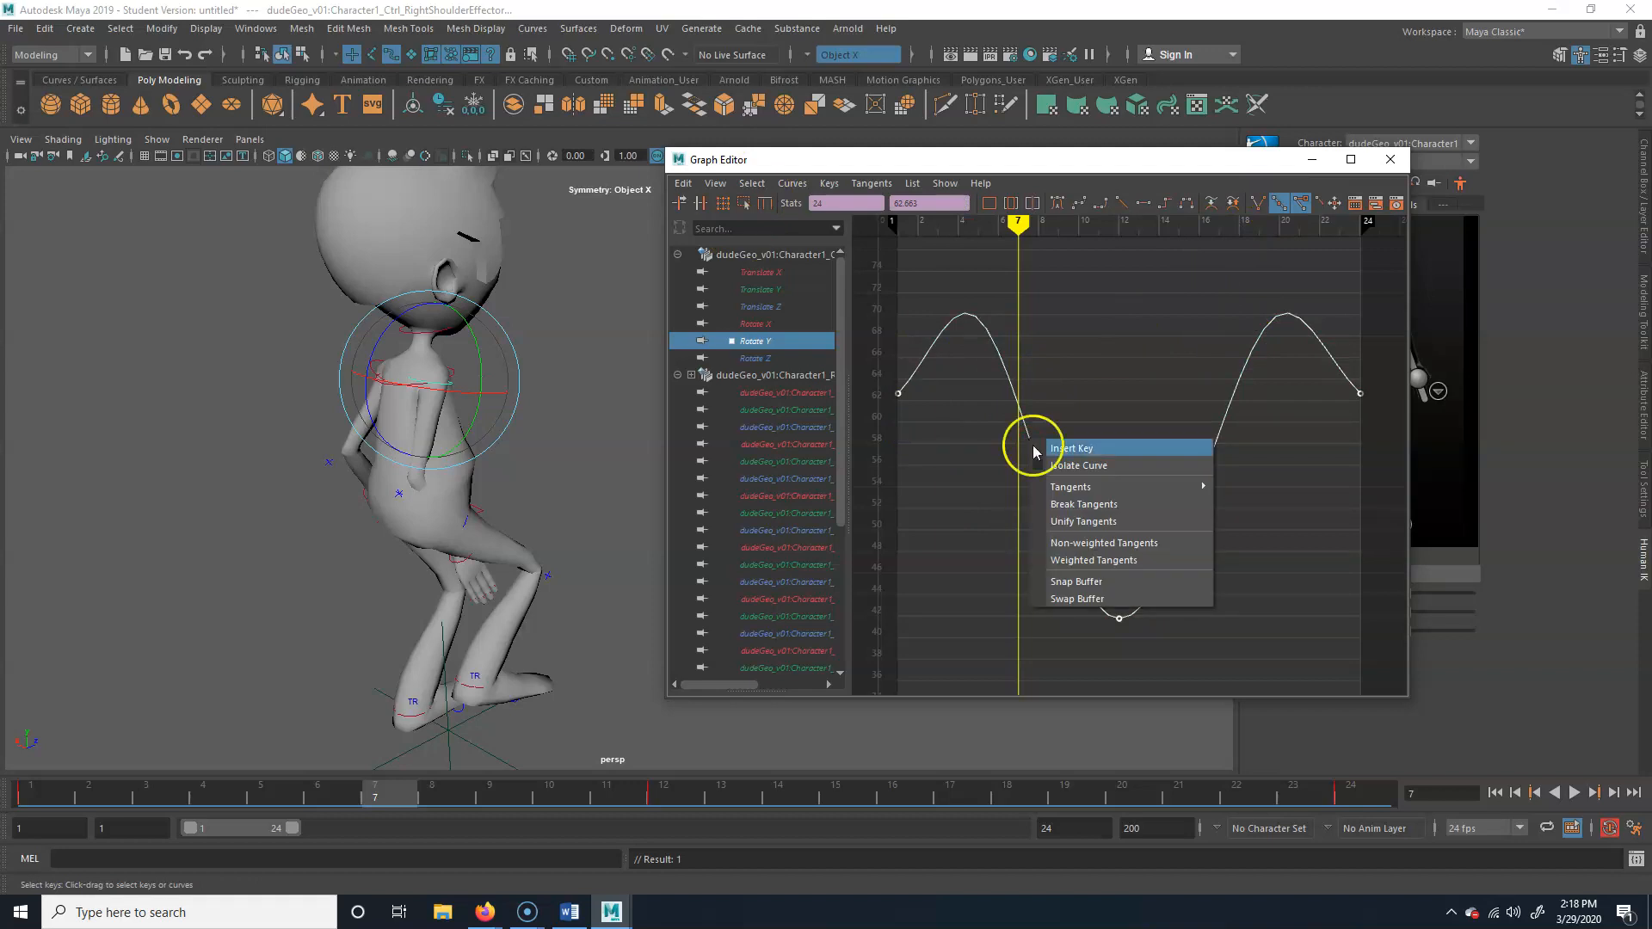
mouse_move(1108, 492)
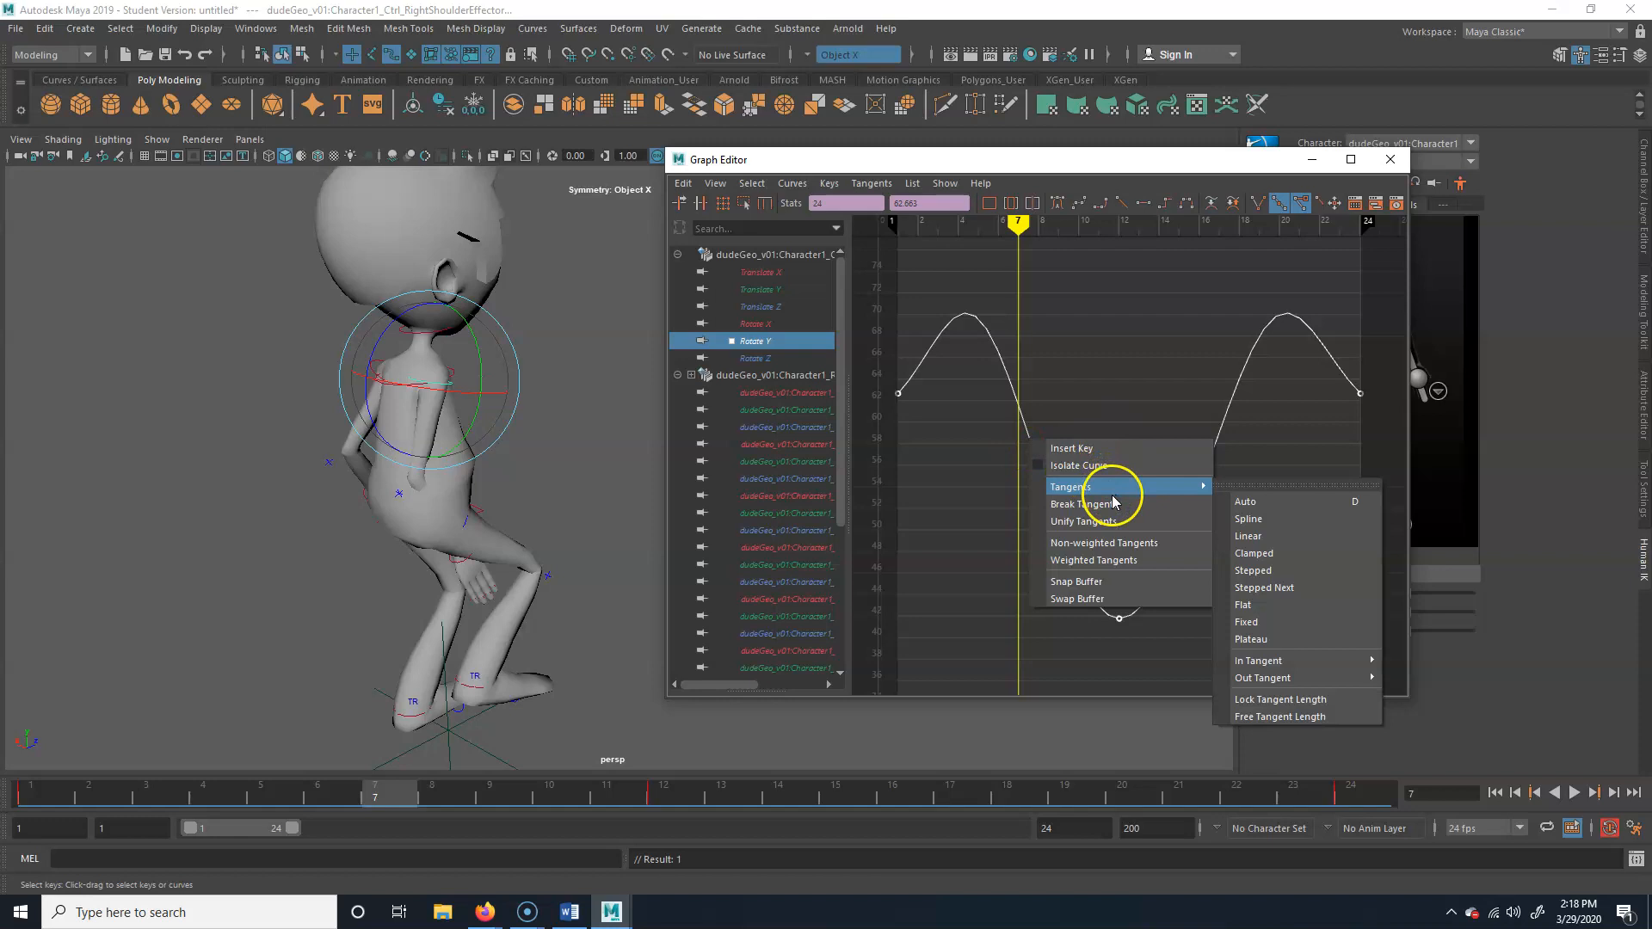
left_click(1142, 544)
Reselect the whole Rotate Y curve and set all its keys to Spline tangents
left_click(1154, 339)
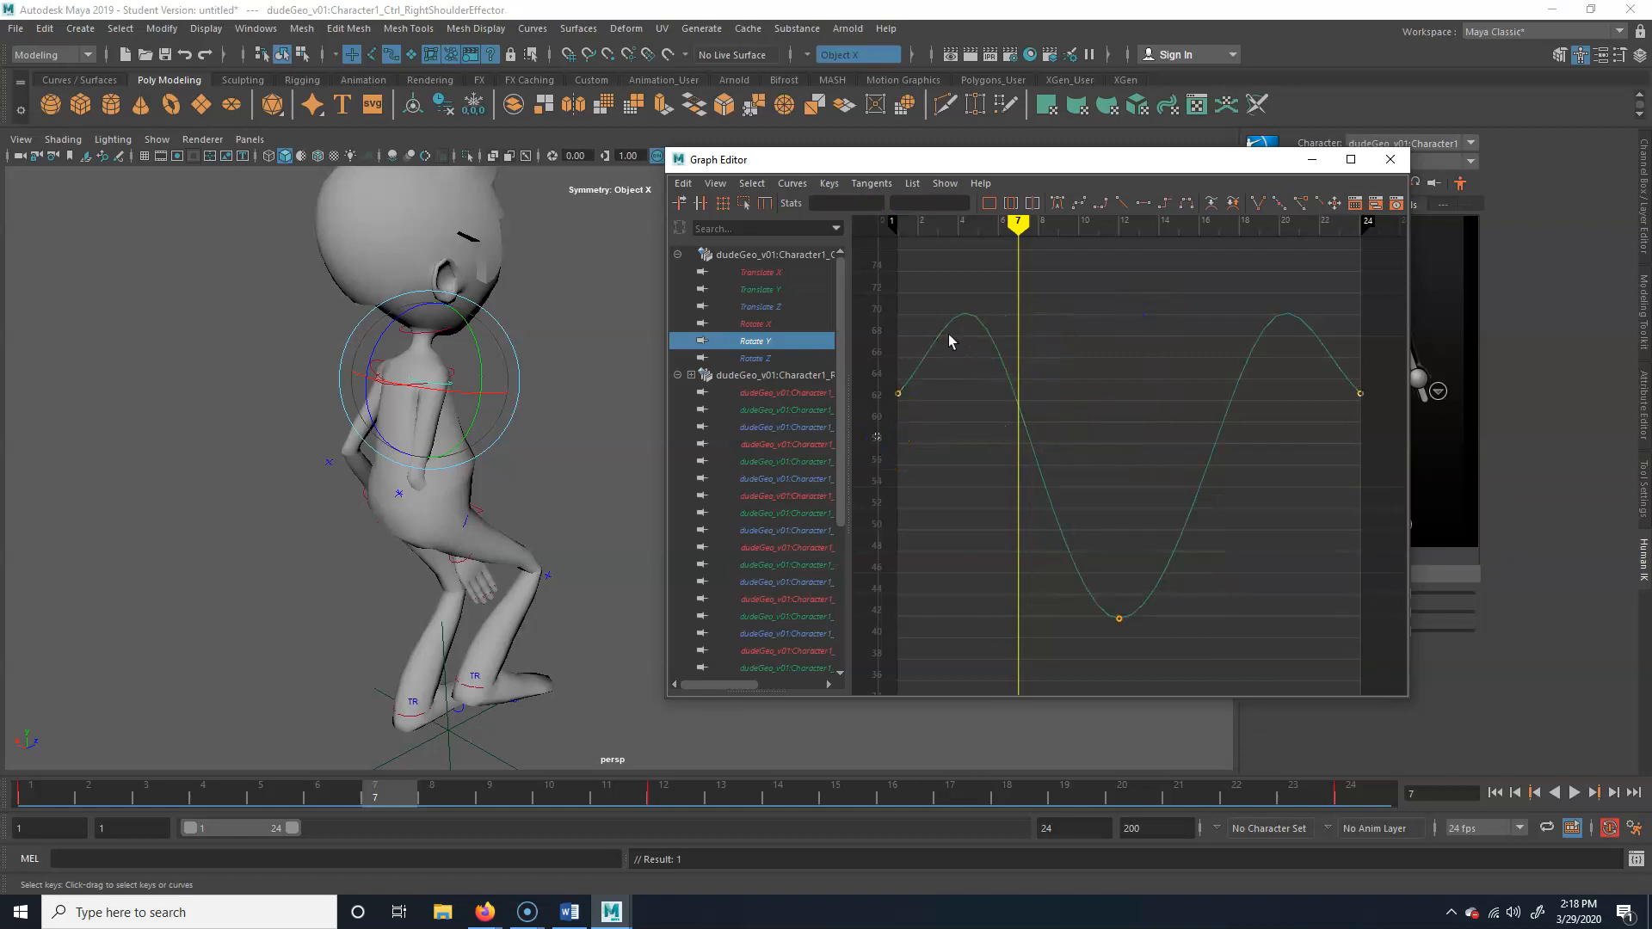
left_click(1067, 573)
left_click(1058, 205)
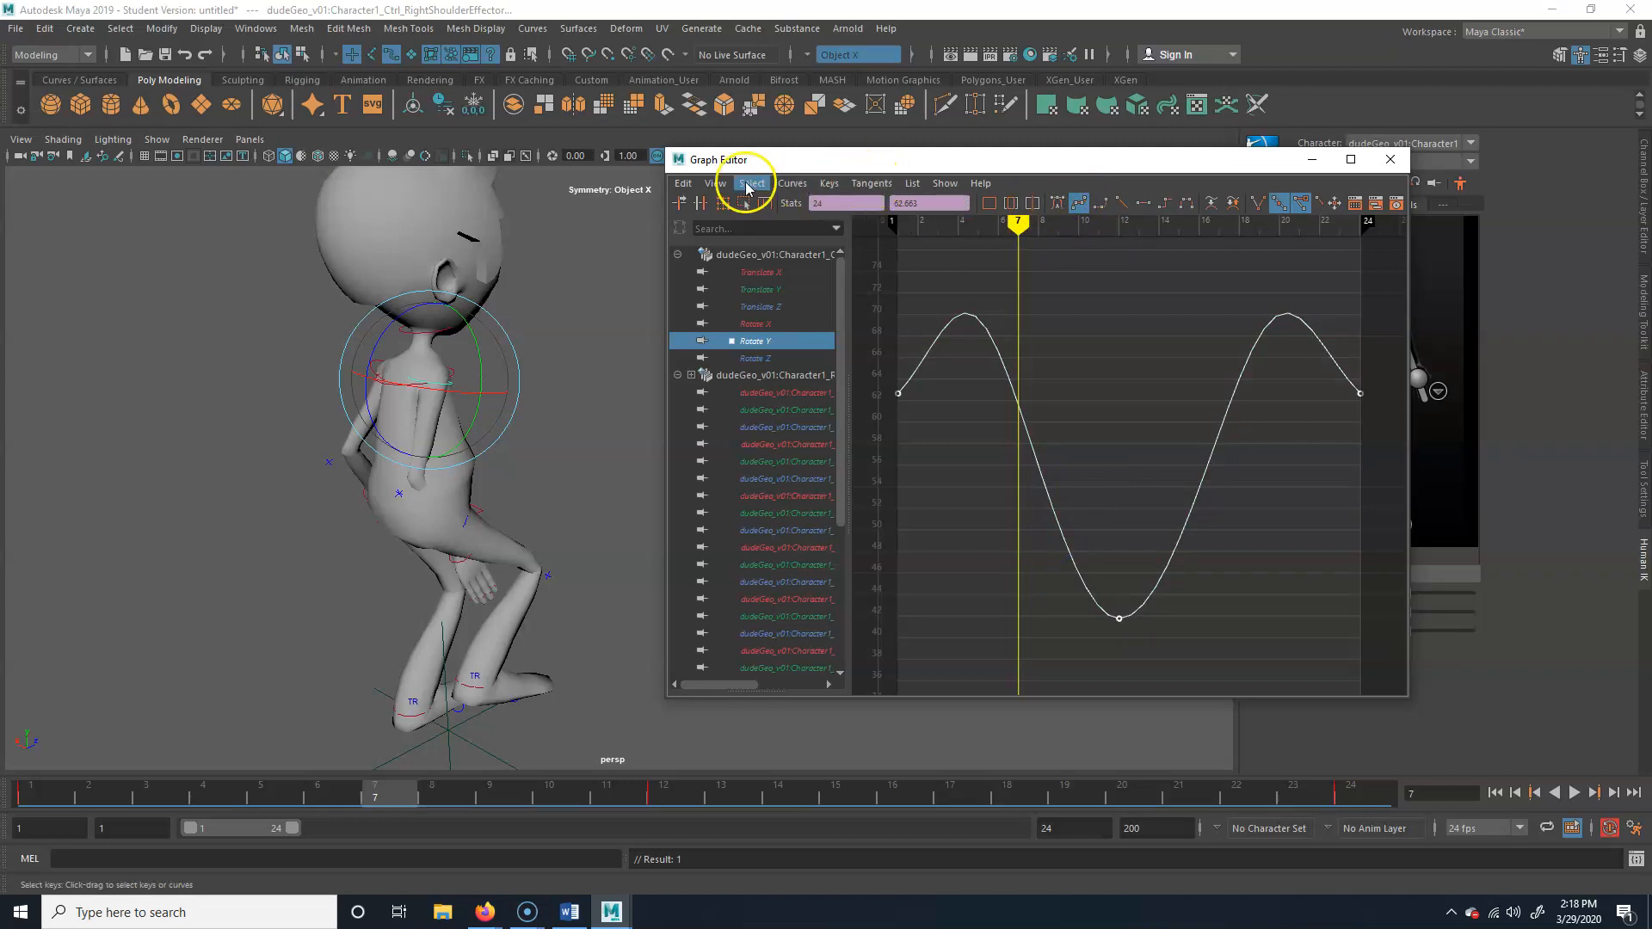
left_click(793, 184)
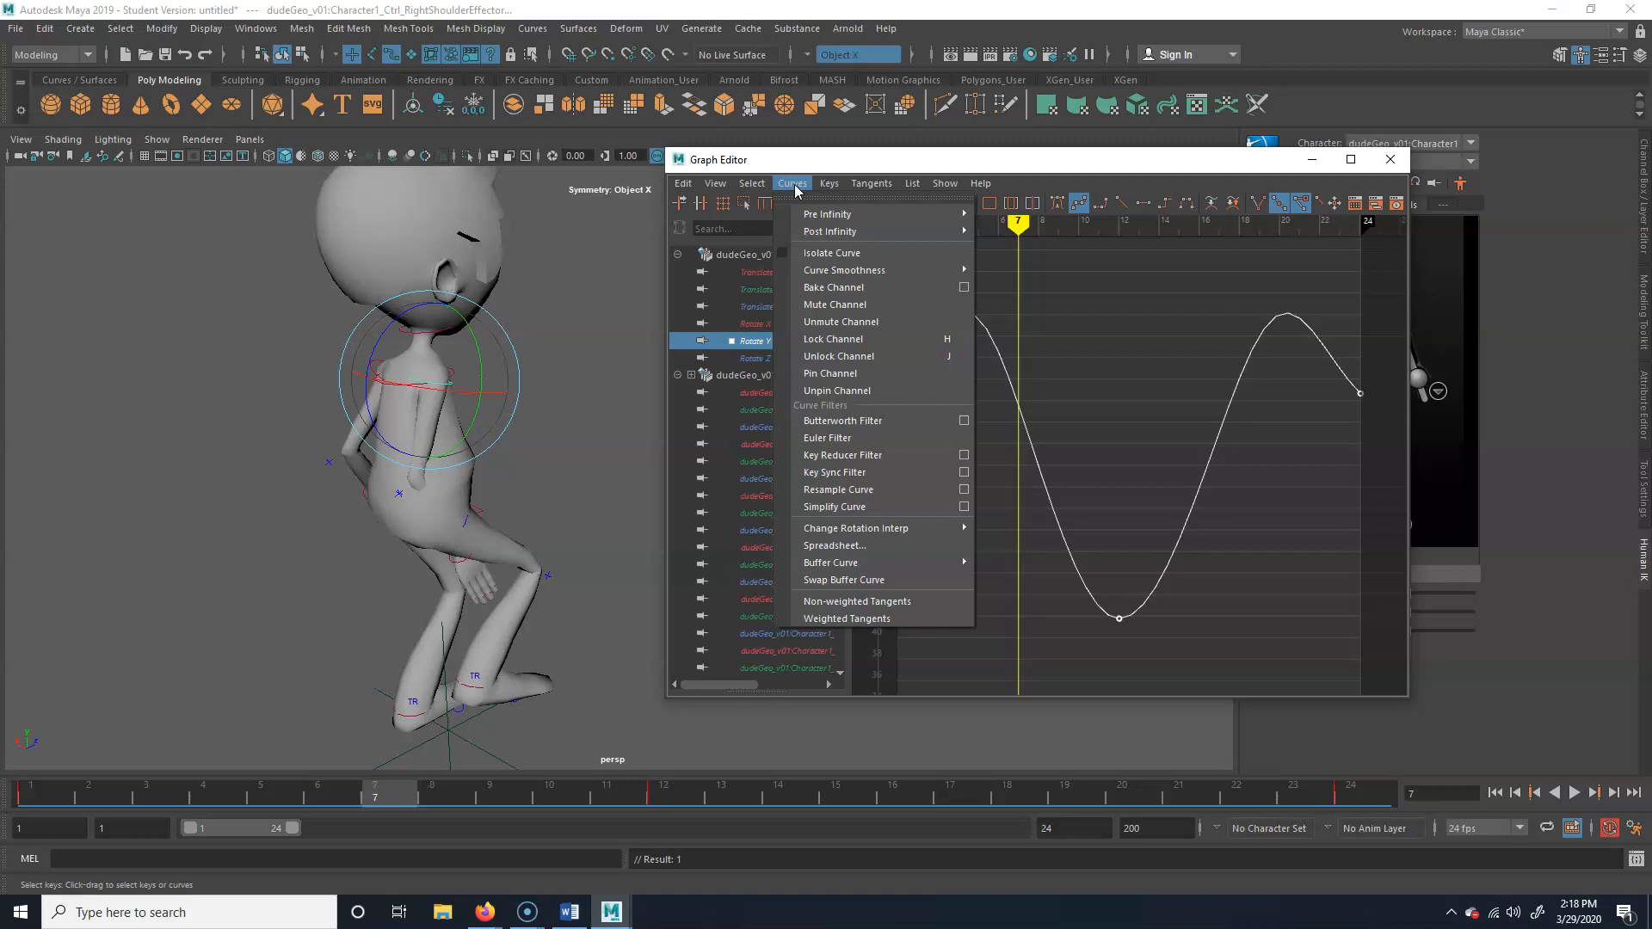
left_click(713, 185)
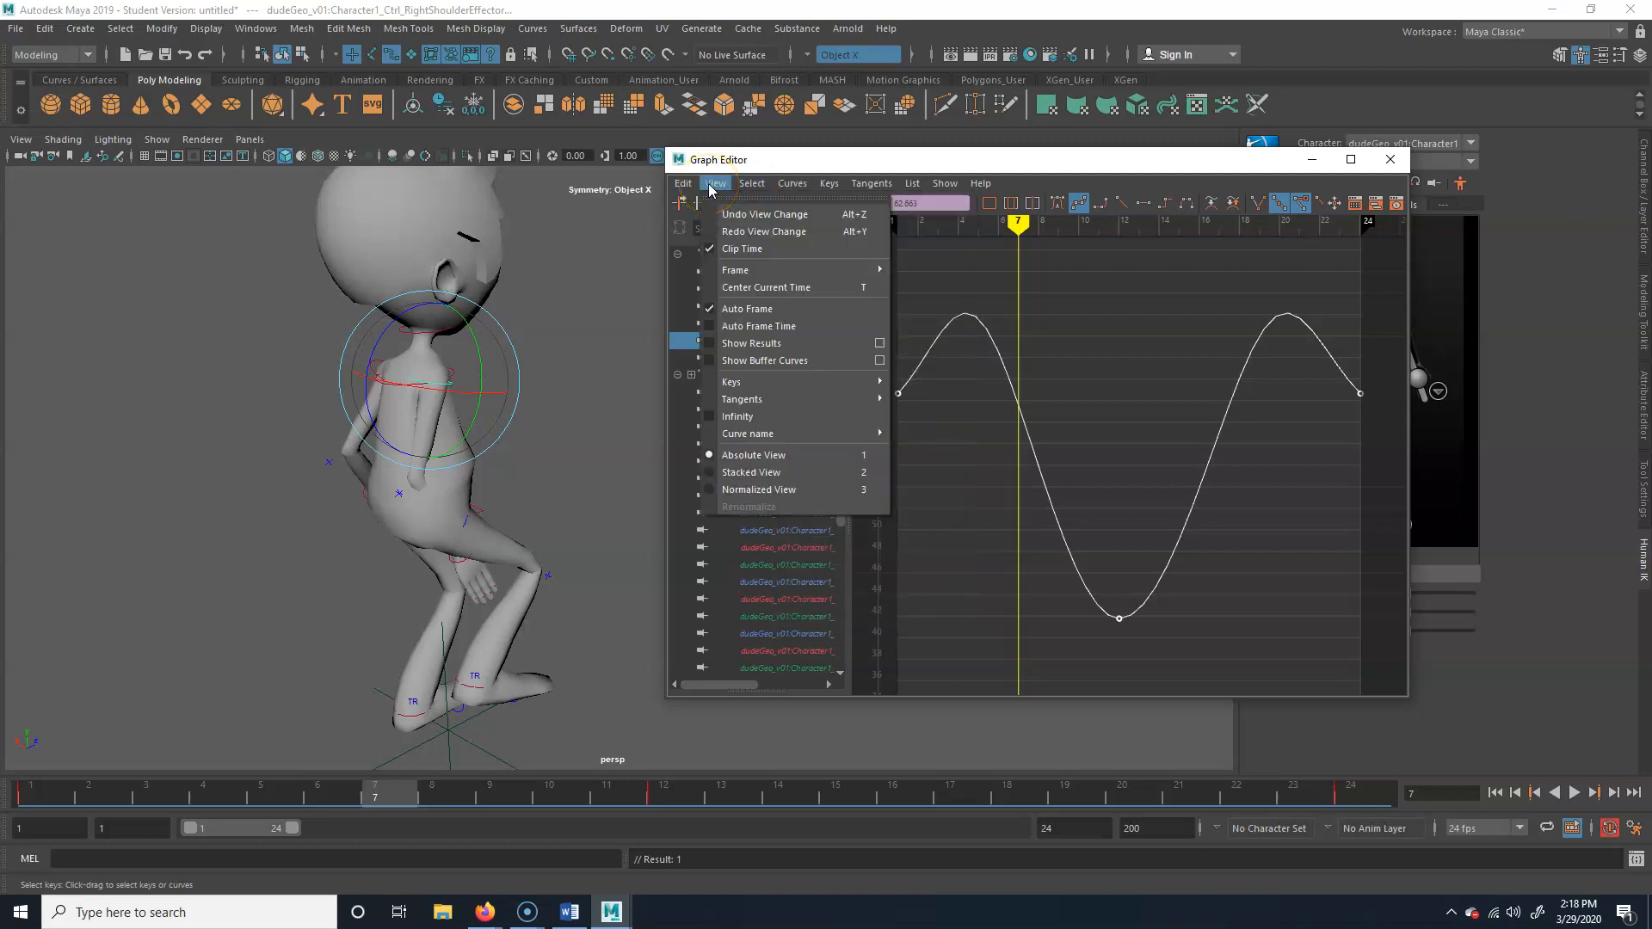
mouse_move(815, 384)
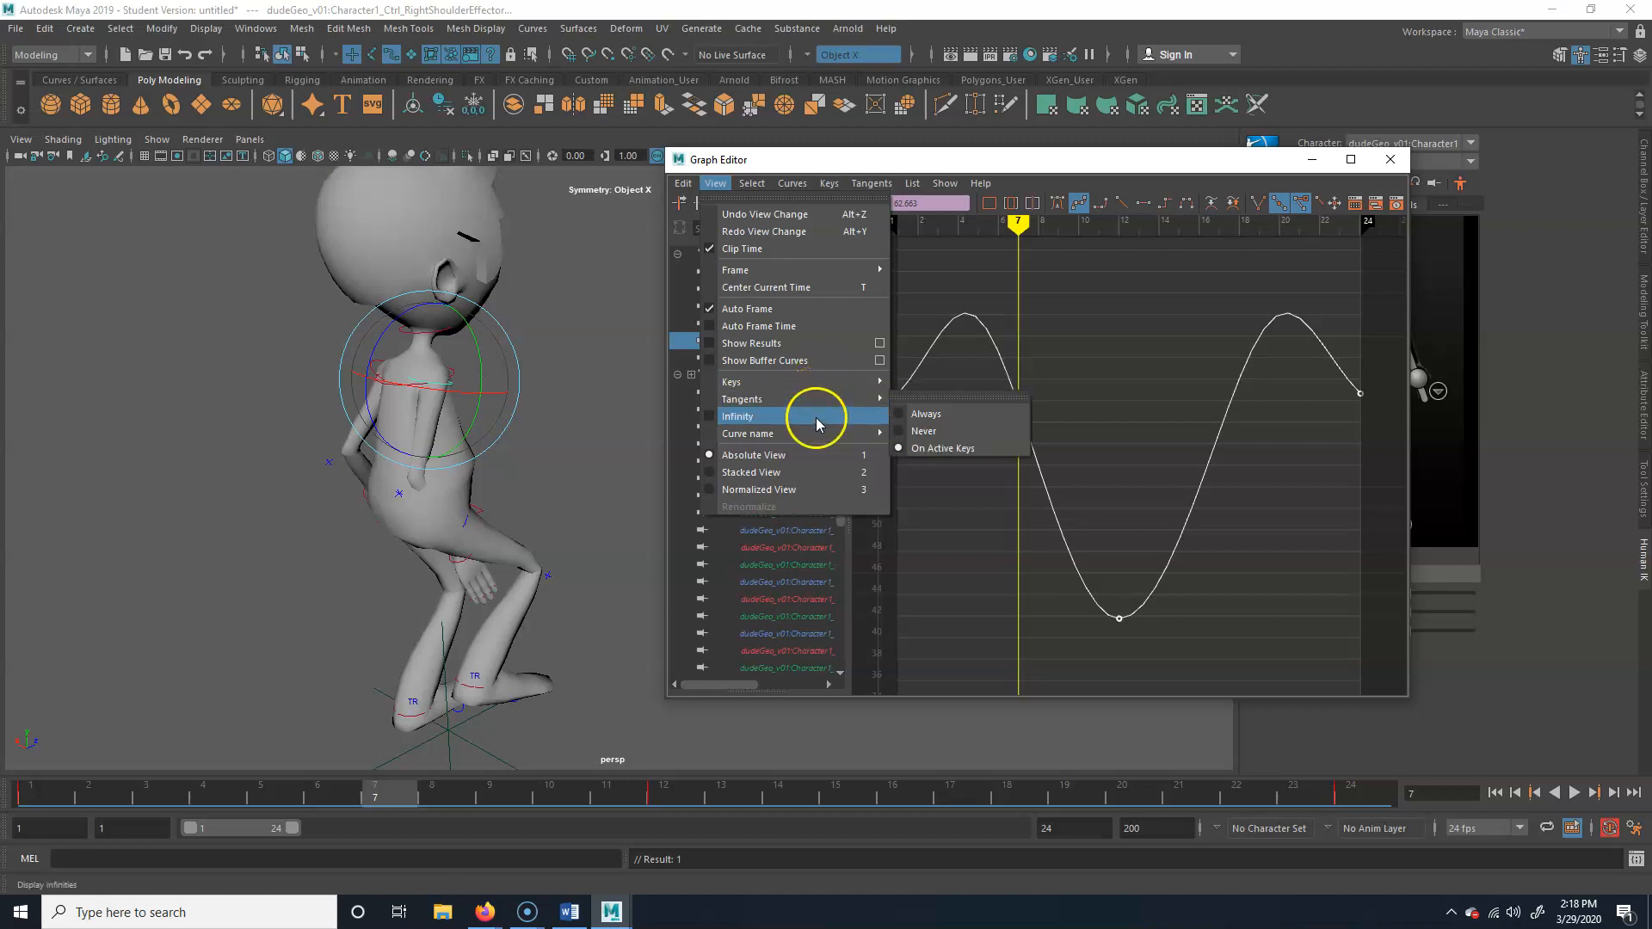
mouse_move(818, 433)
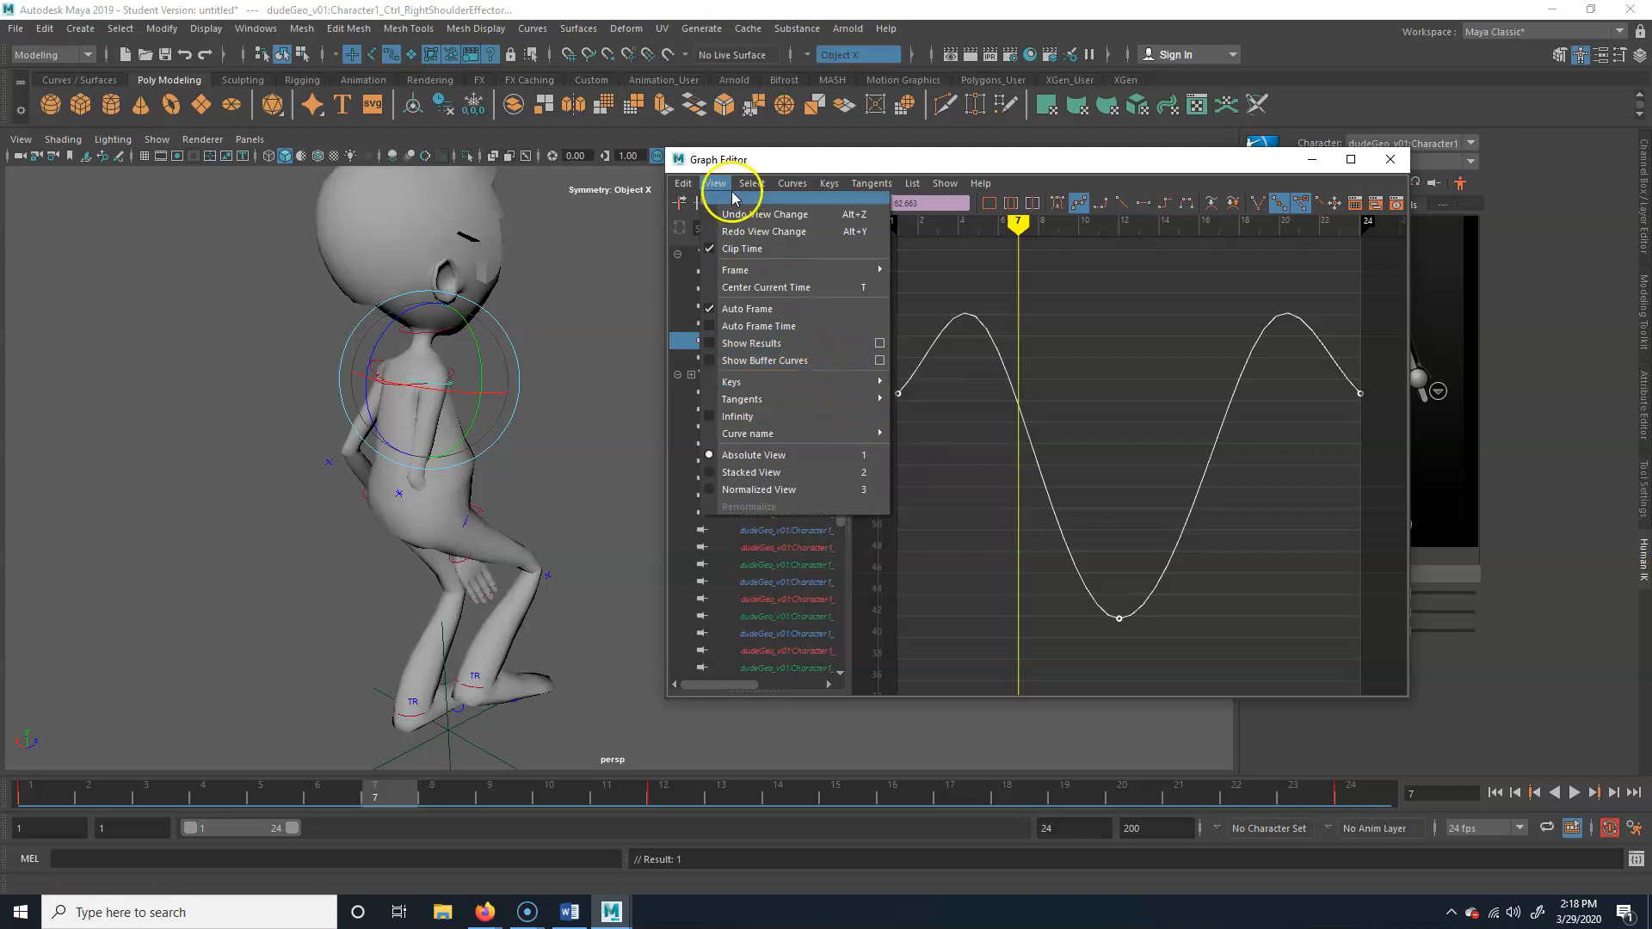
mouse_move(749, 185)
mouse_move(799, 184)
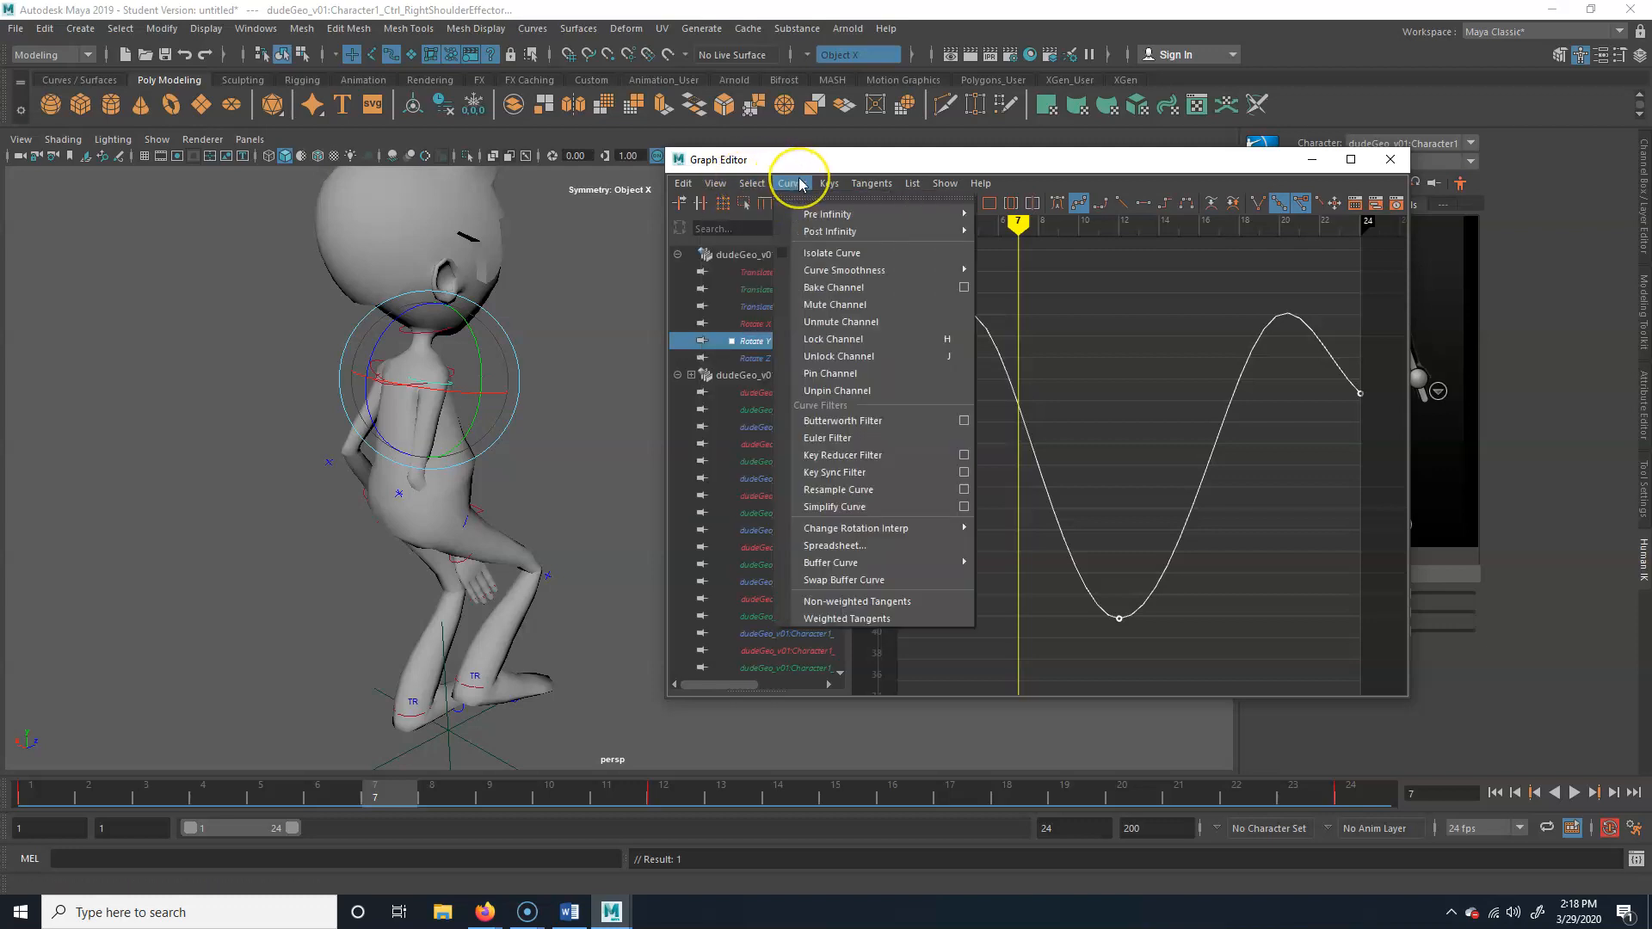
left_click(865, 276)
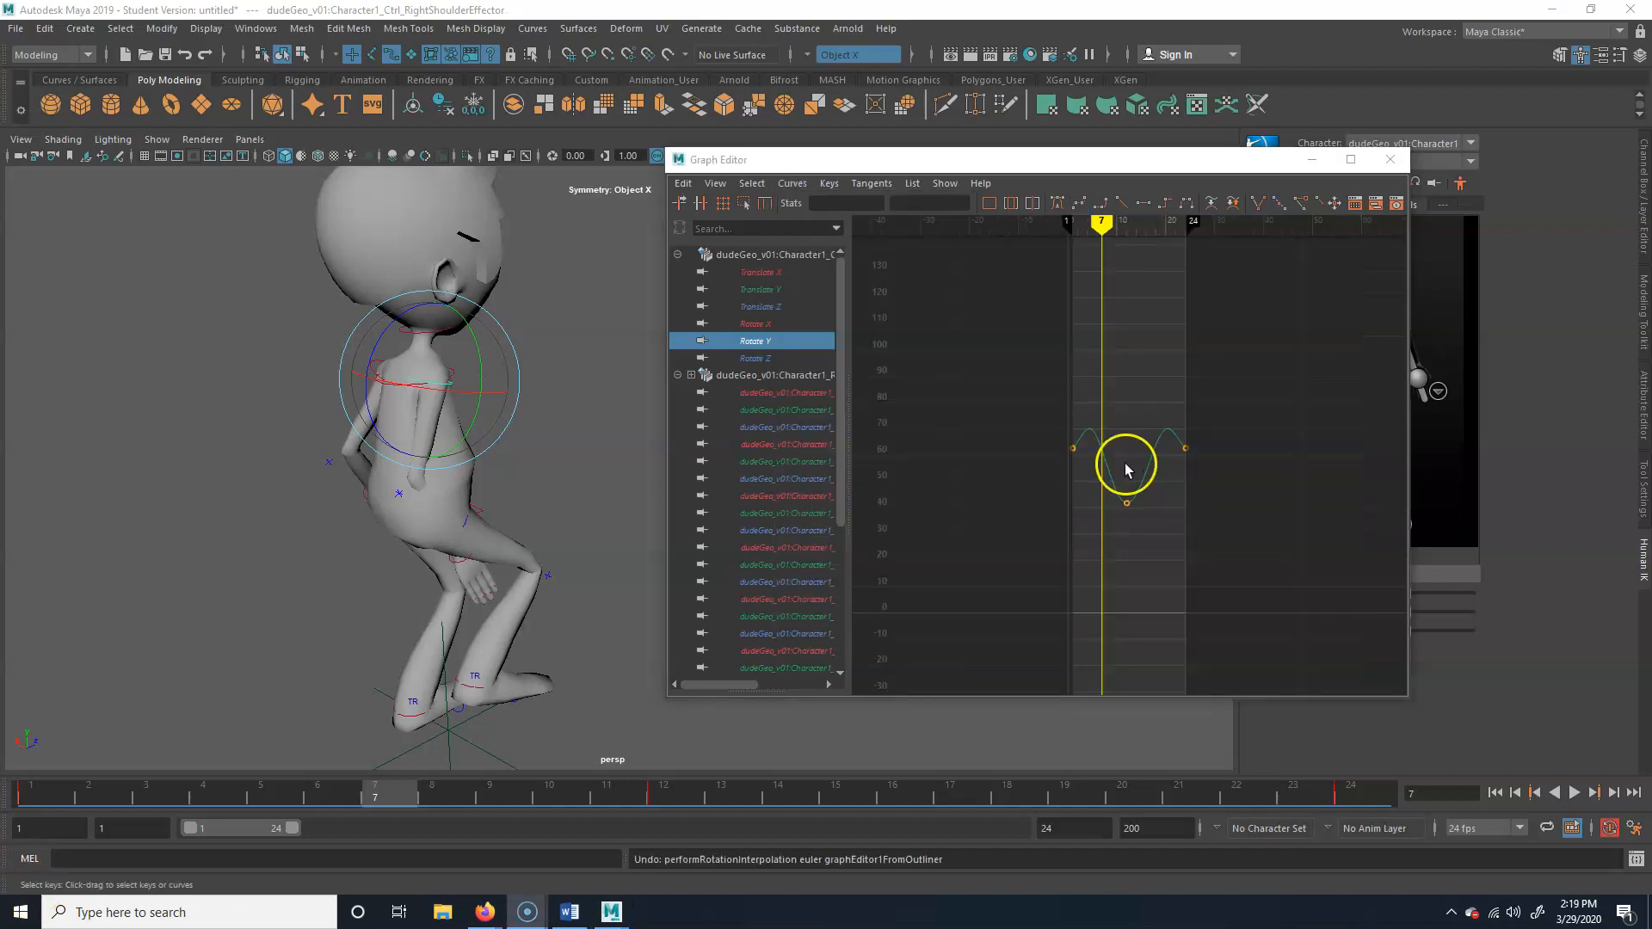
left_click(1108, 466)
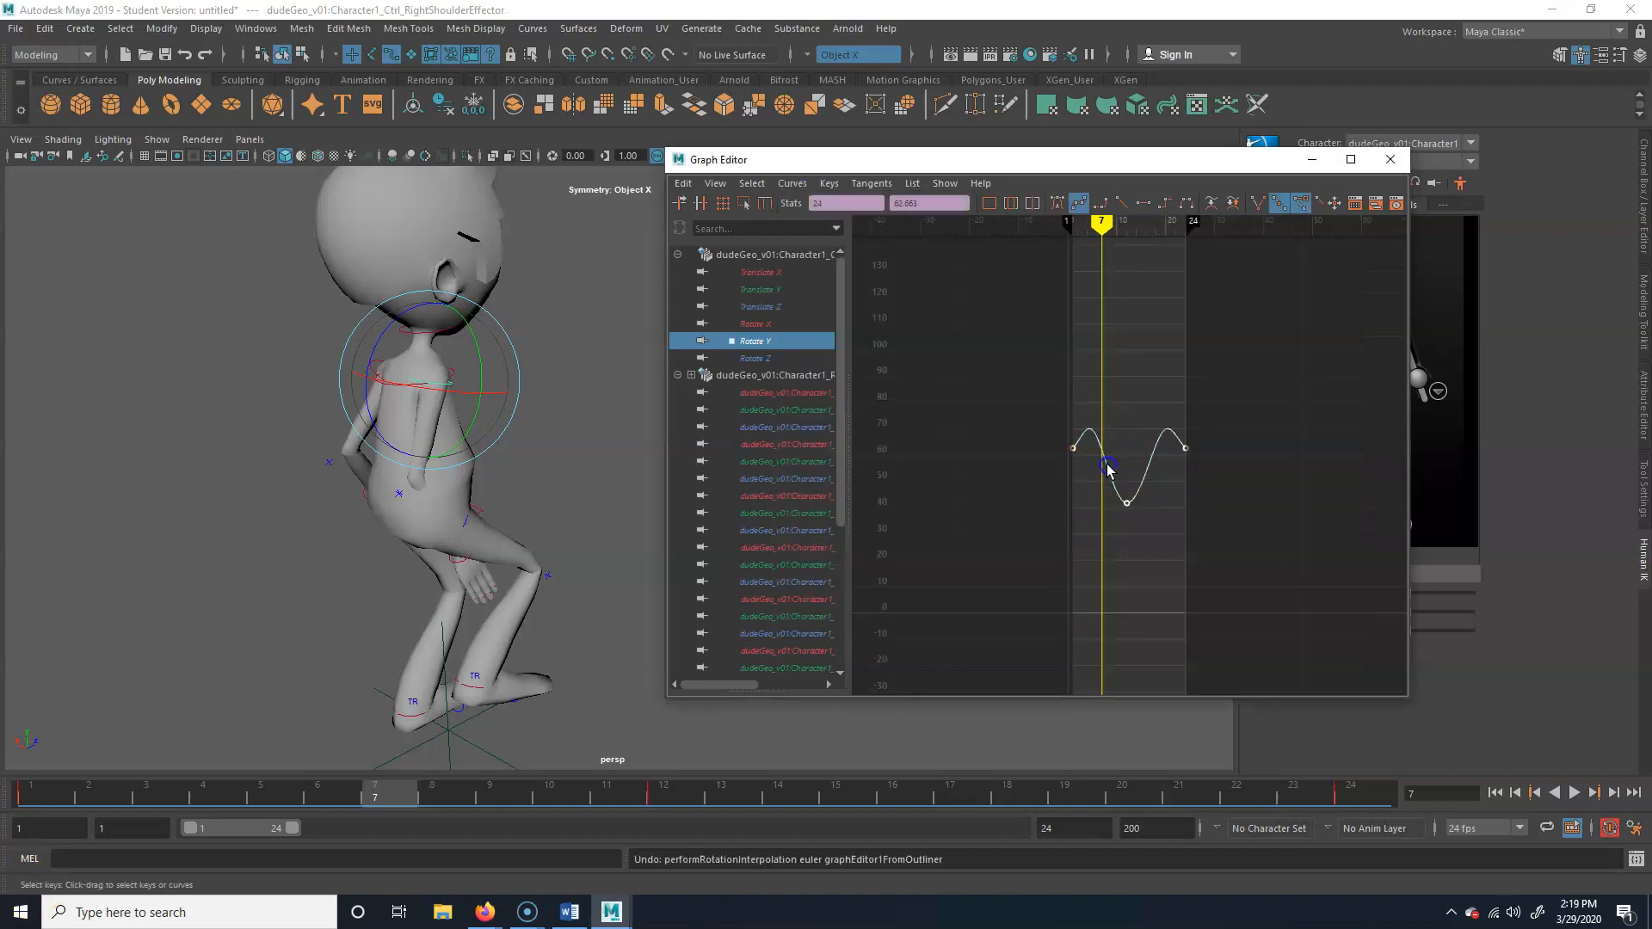
left_click(787, 185)
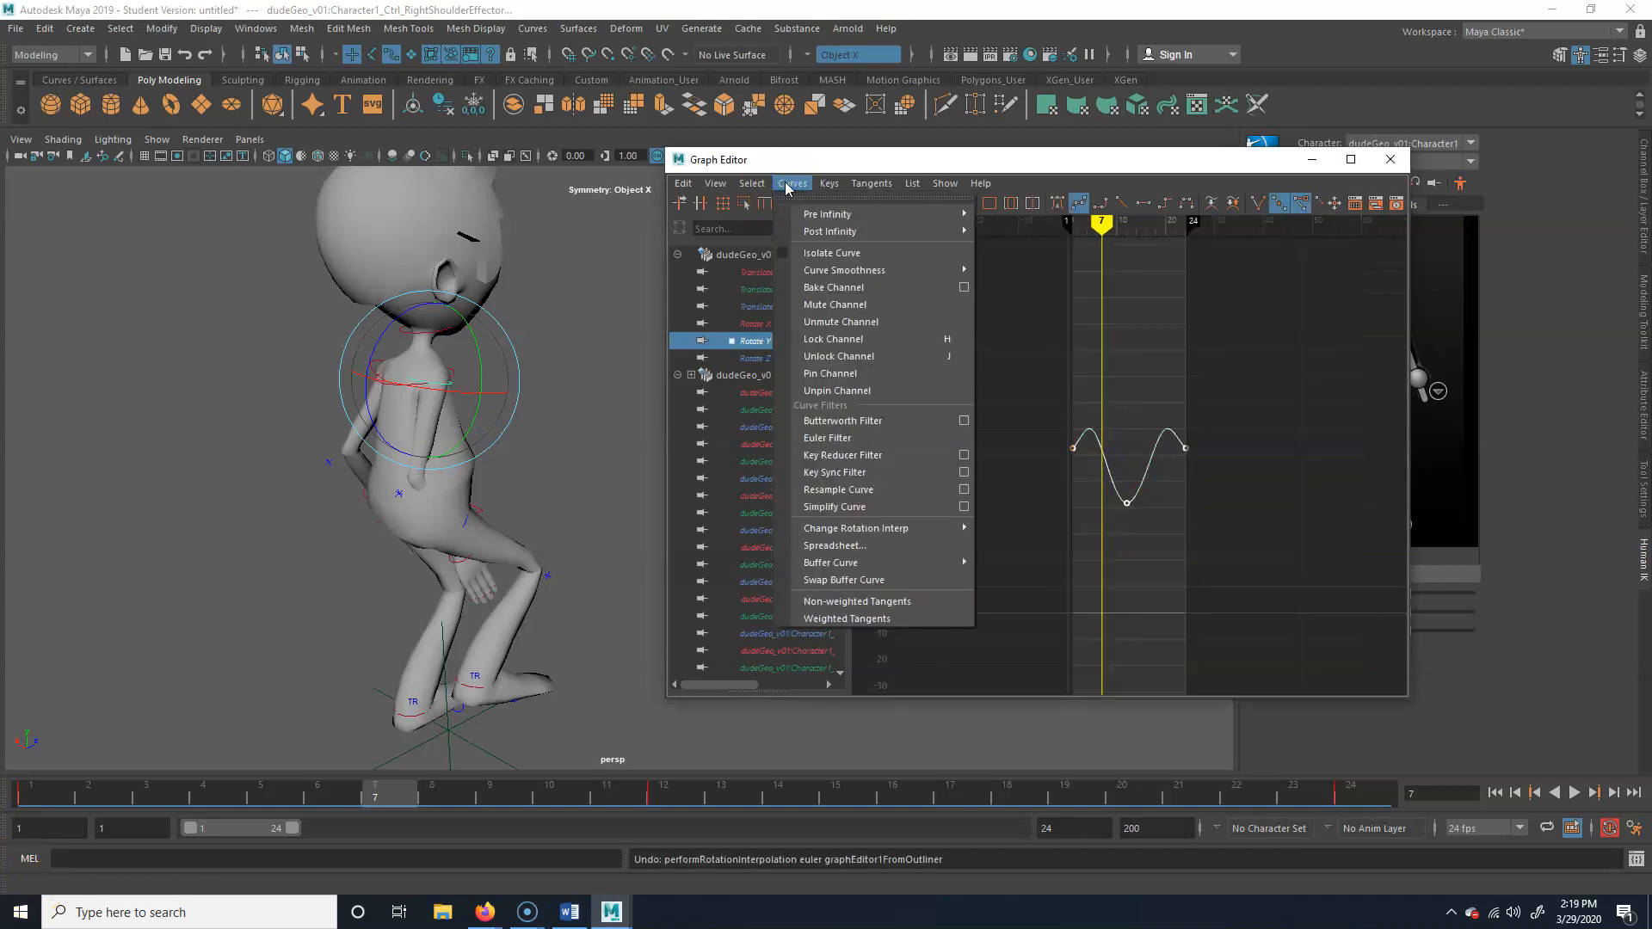
left_click(894, 463)
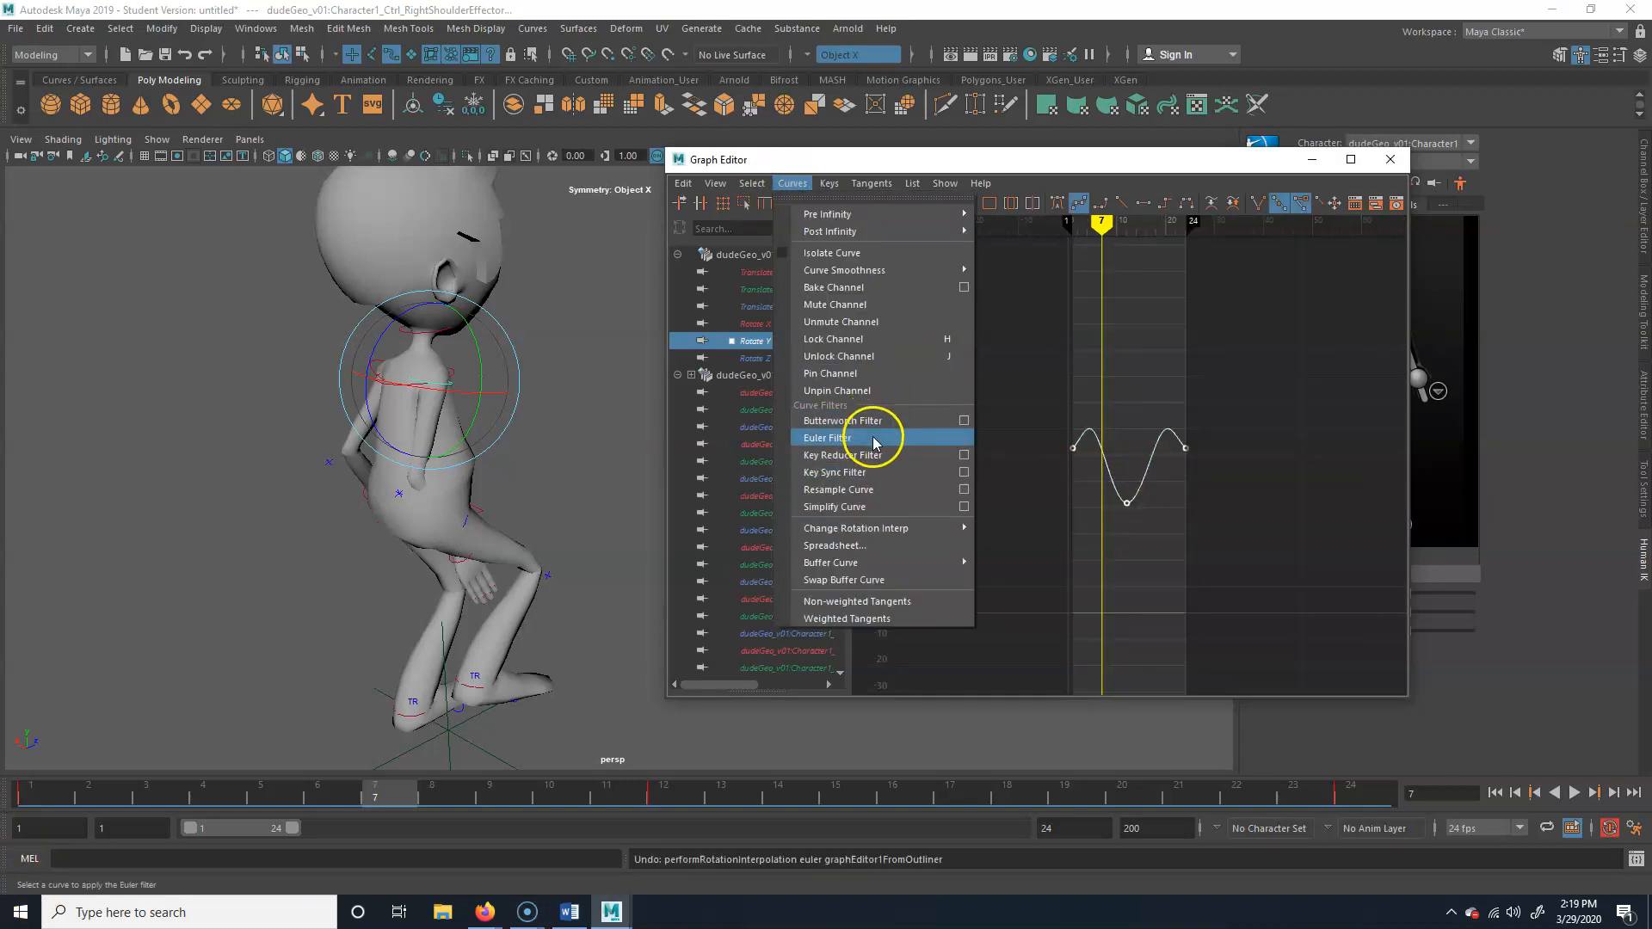
mouse_move(876, 530)
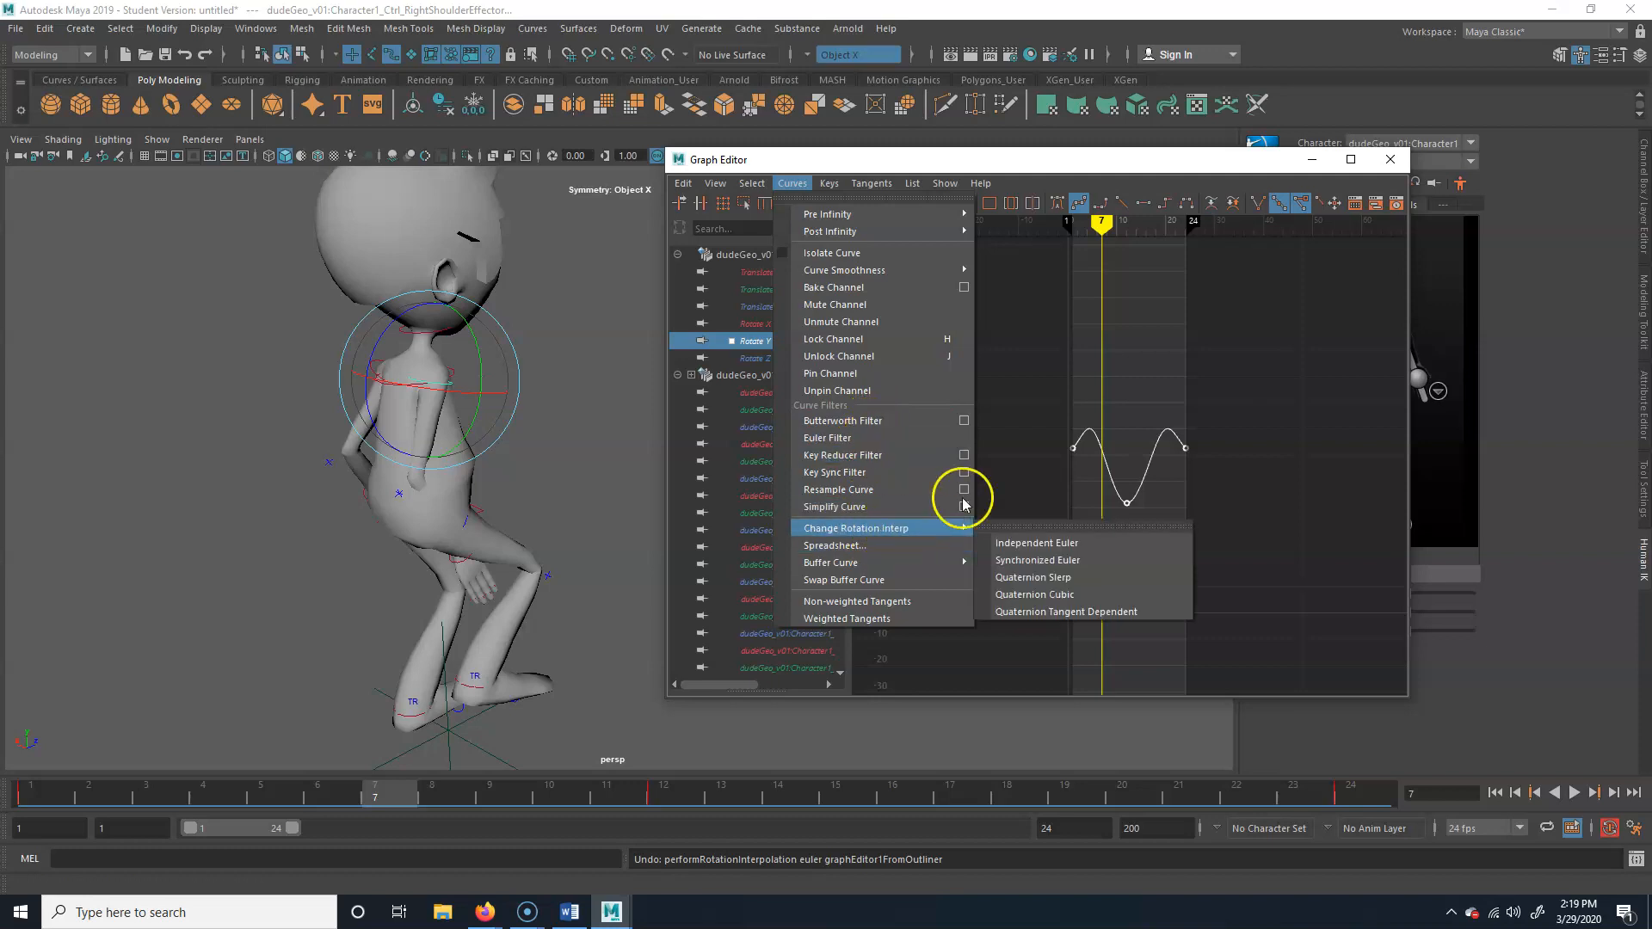
left_click(1061, 478)
left_click(1117, 520)
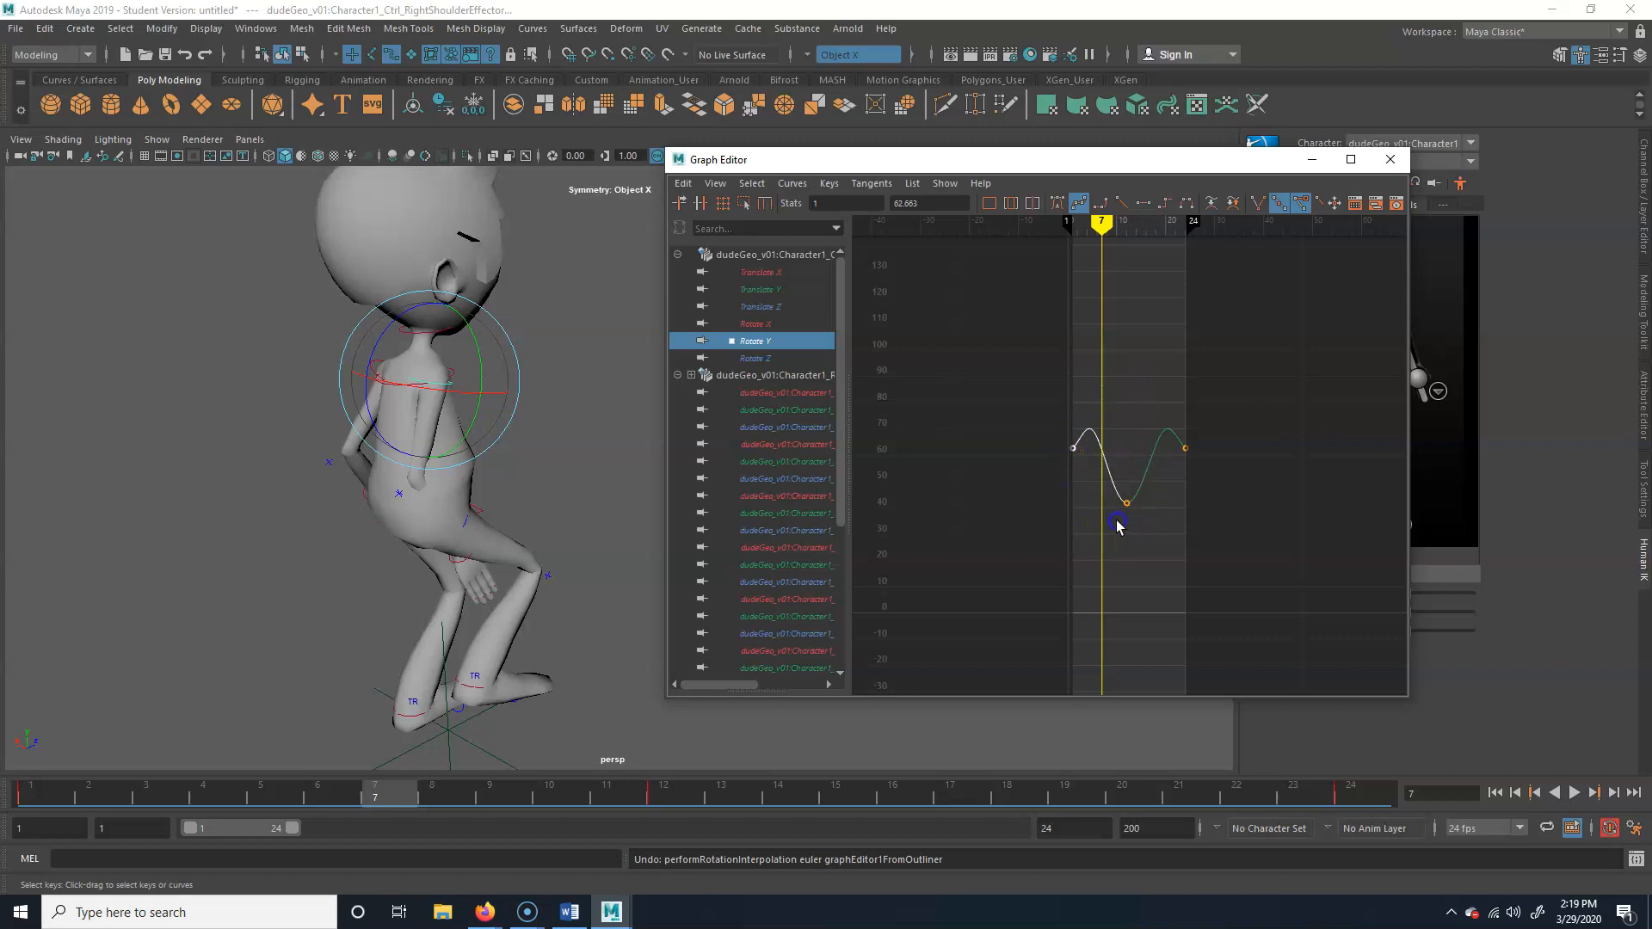
Select the whole Rotate Y curve and change its rotation interpolation to Independent Euler
left_click(1108, 453)
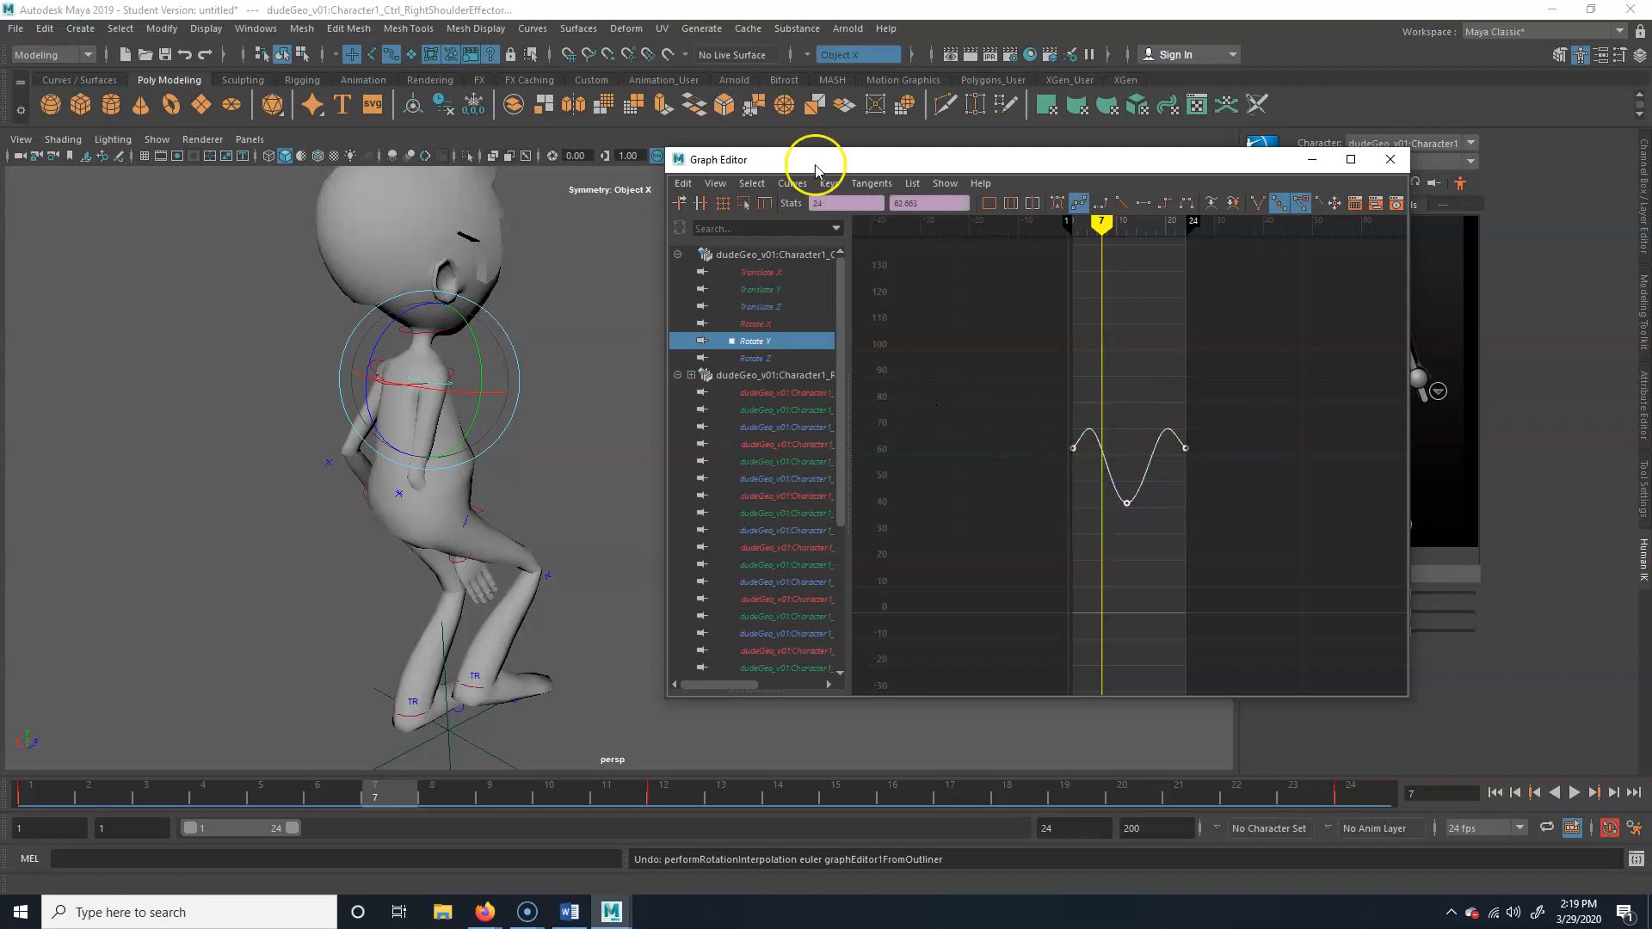
left_click(789, 182)
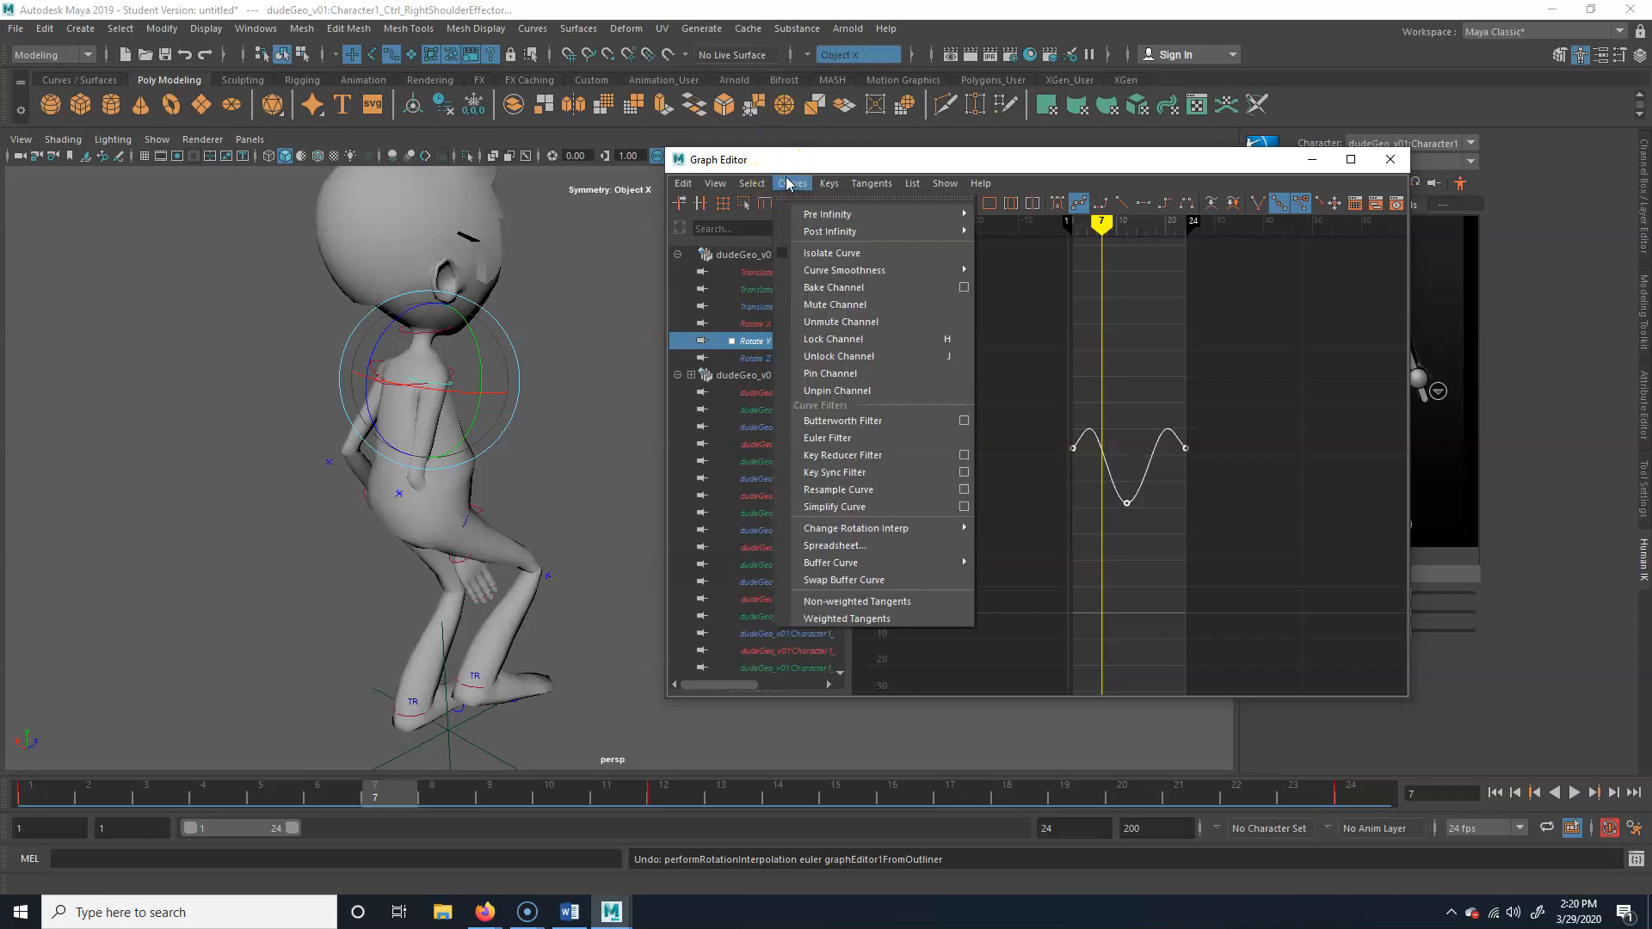
mouse_move(924, 534)
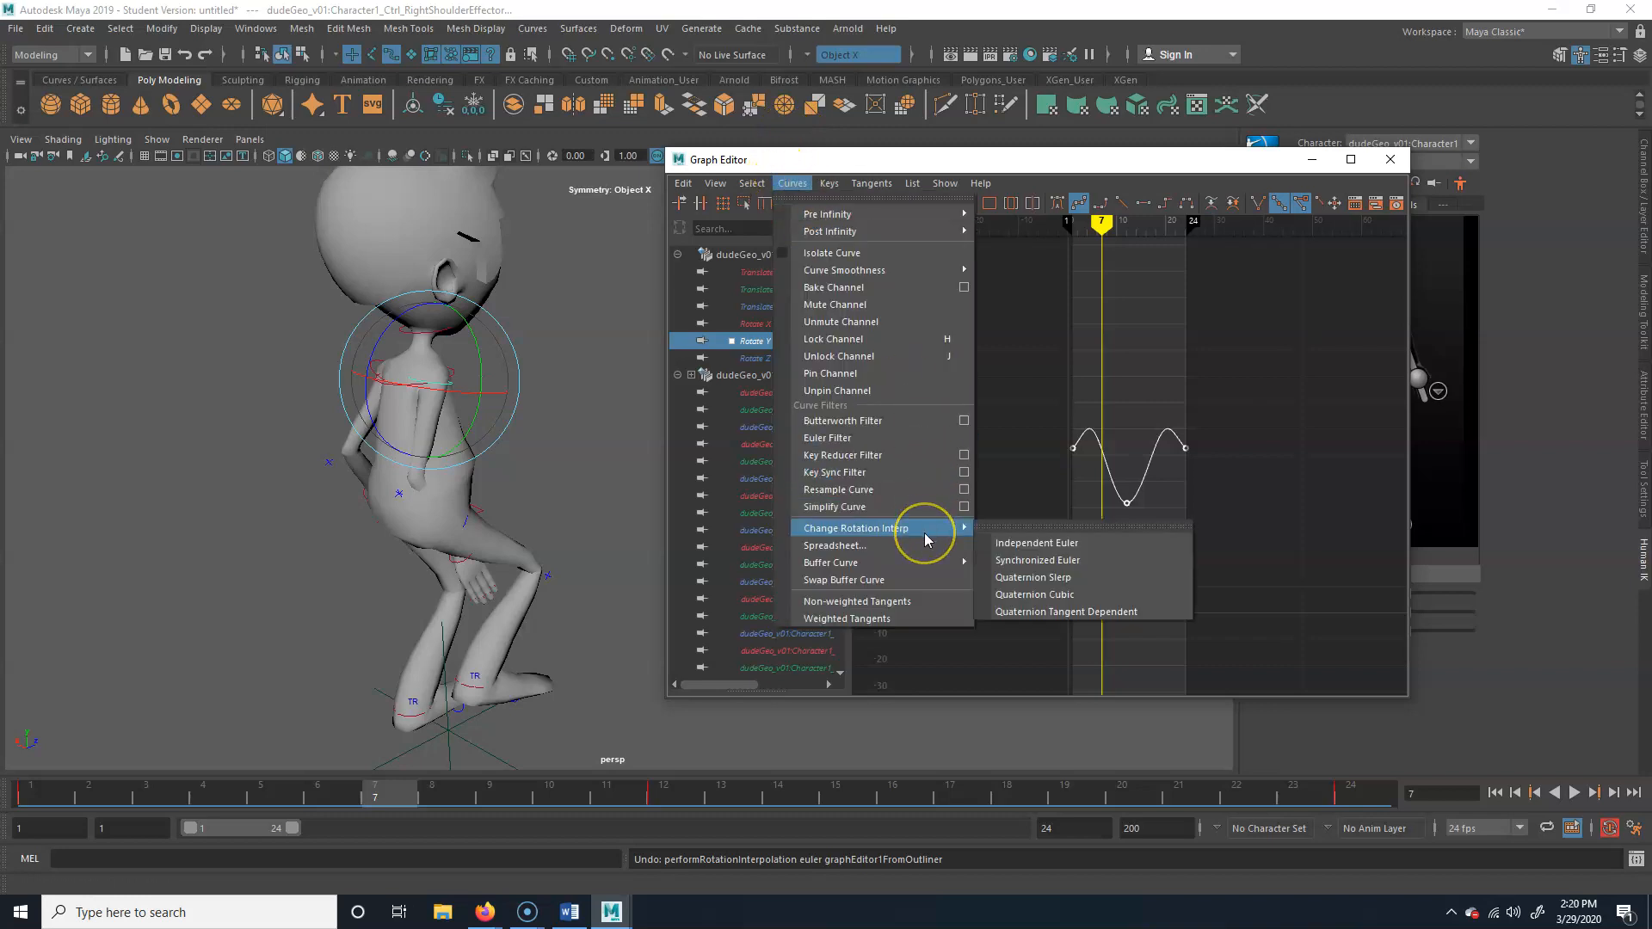
left_click(1067, 543)
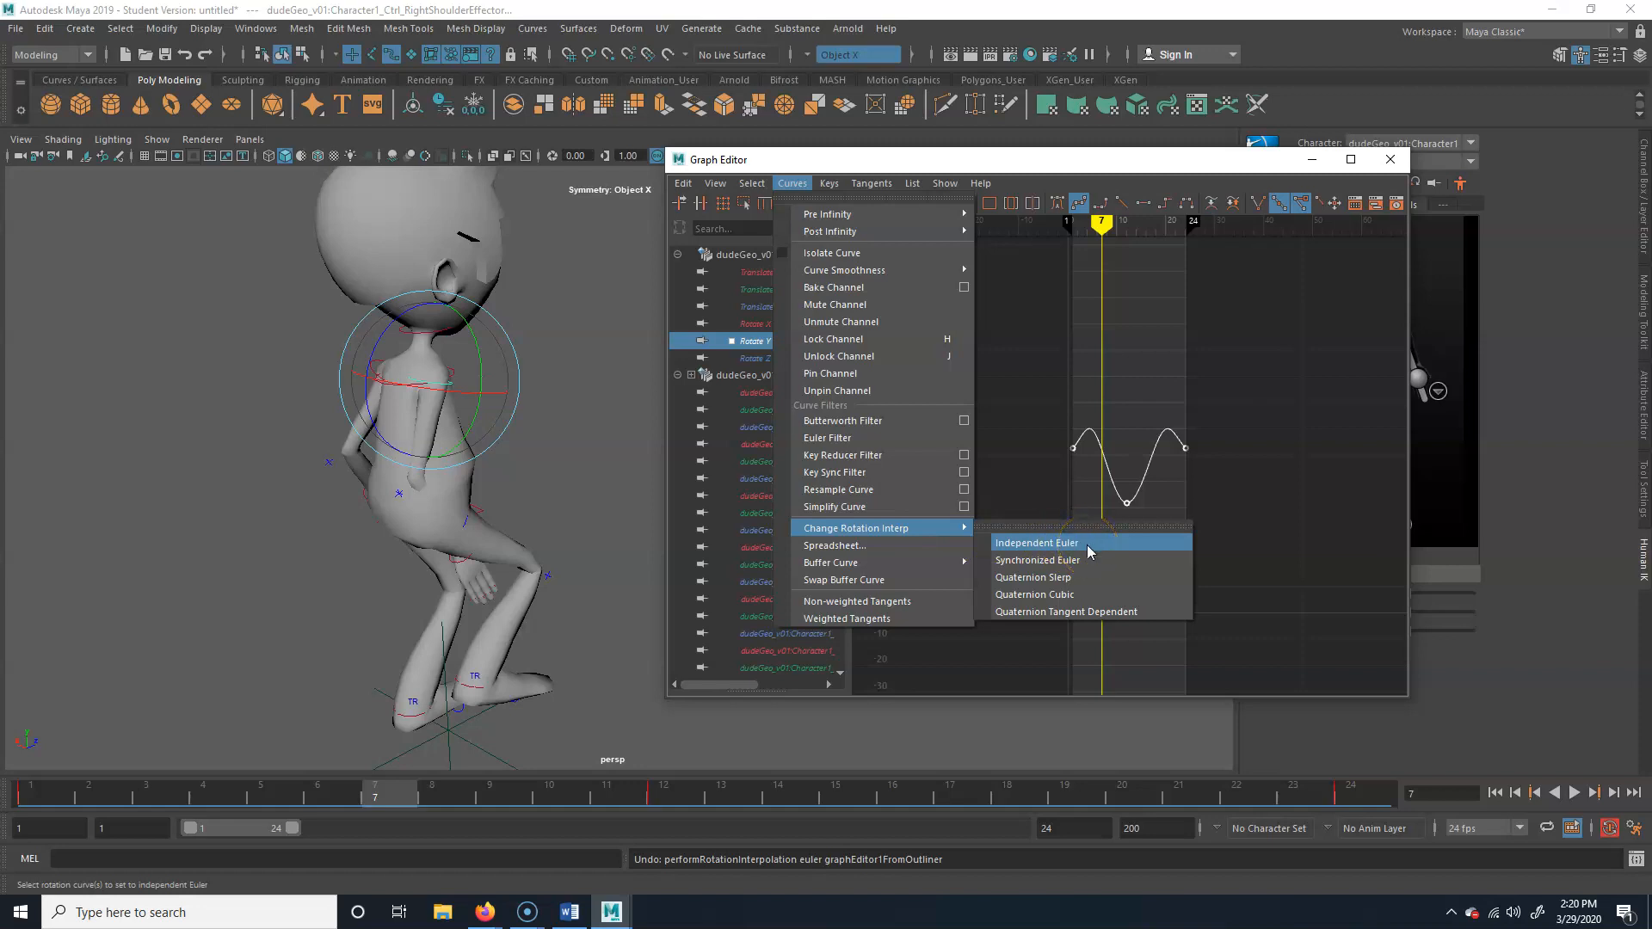
left_click(1086, 545)
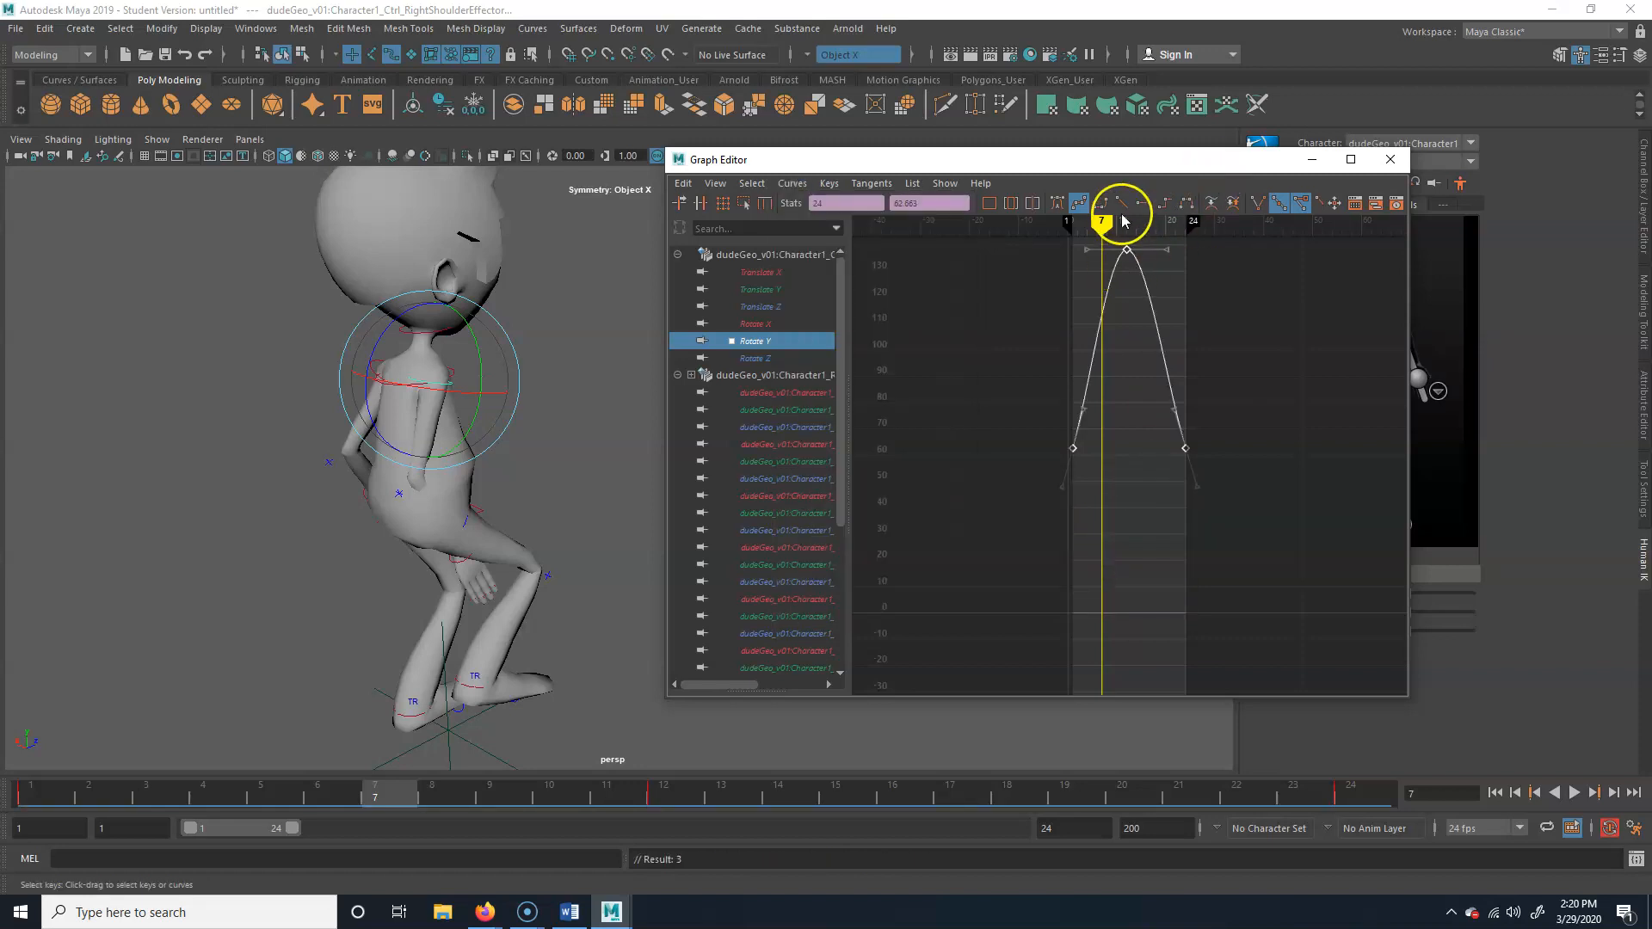
Scrub the early frames to check the arm, and lower the Rotate Y curve's frame 12 key to about 135.6
mouse_move(250, 797)
left_mouse_down()
mouse_move(150, 806)
mouse_move(635, 780)
mouse_move(245, 796)
left_mouse_up()
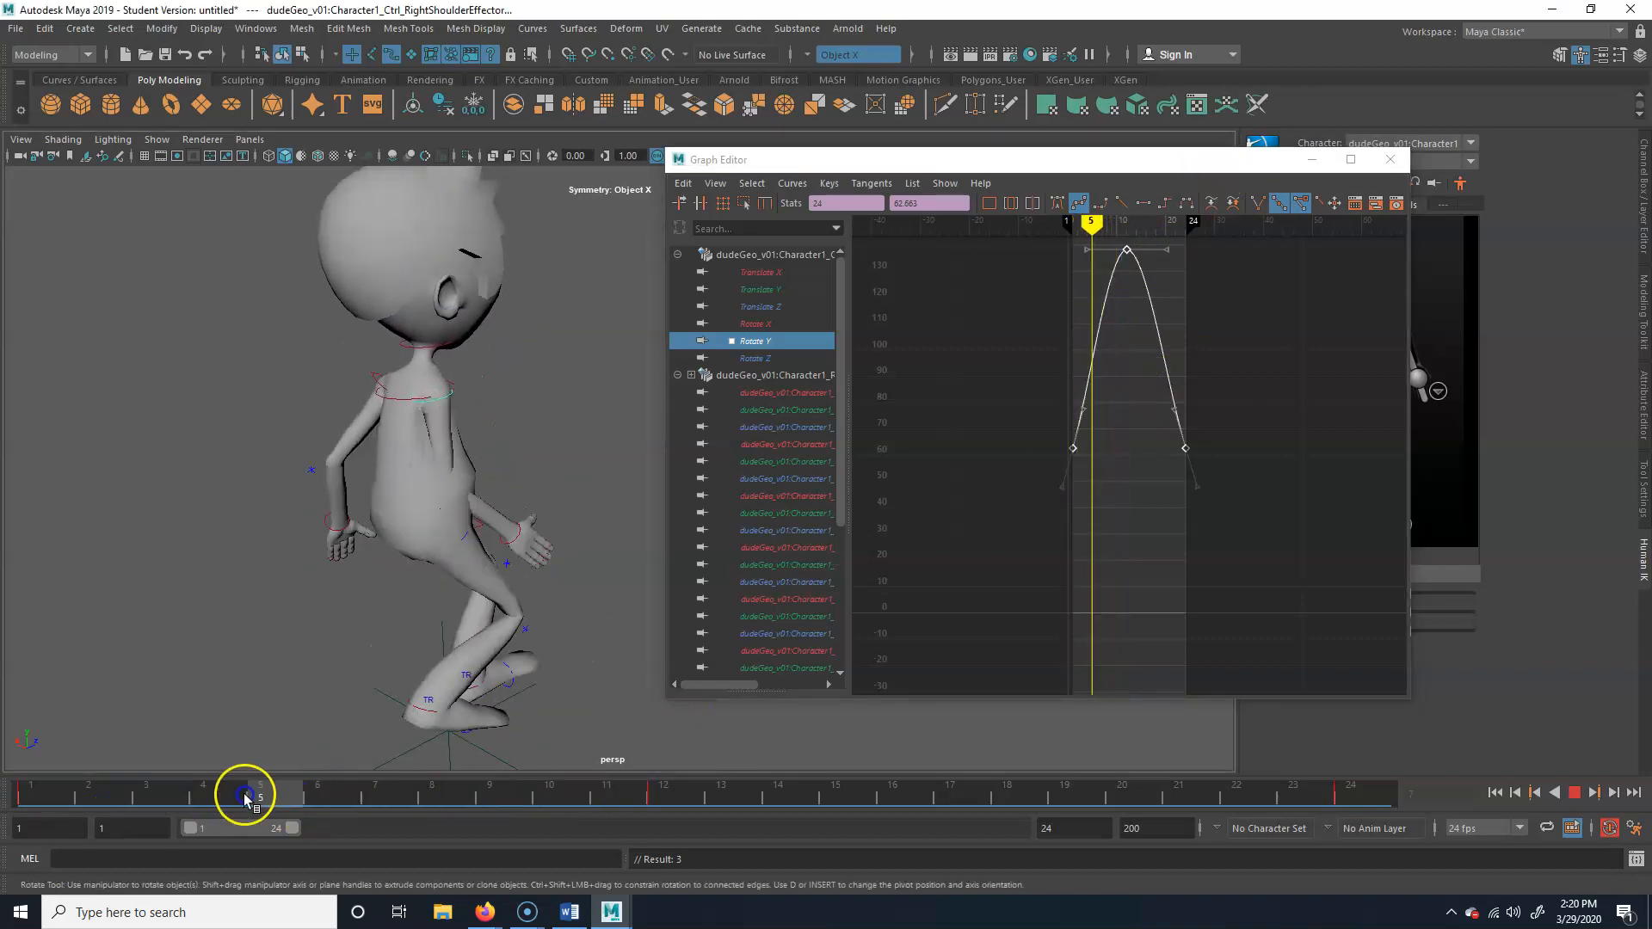
left_click_drag(1100, 240, 1173, 265)
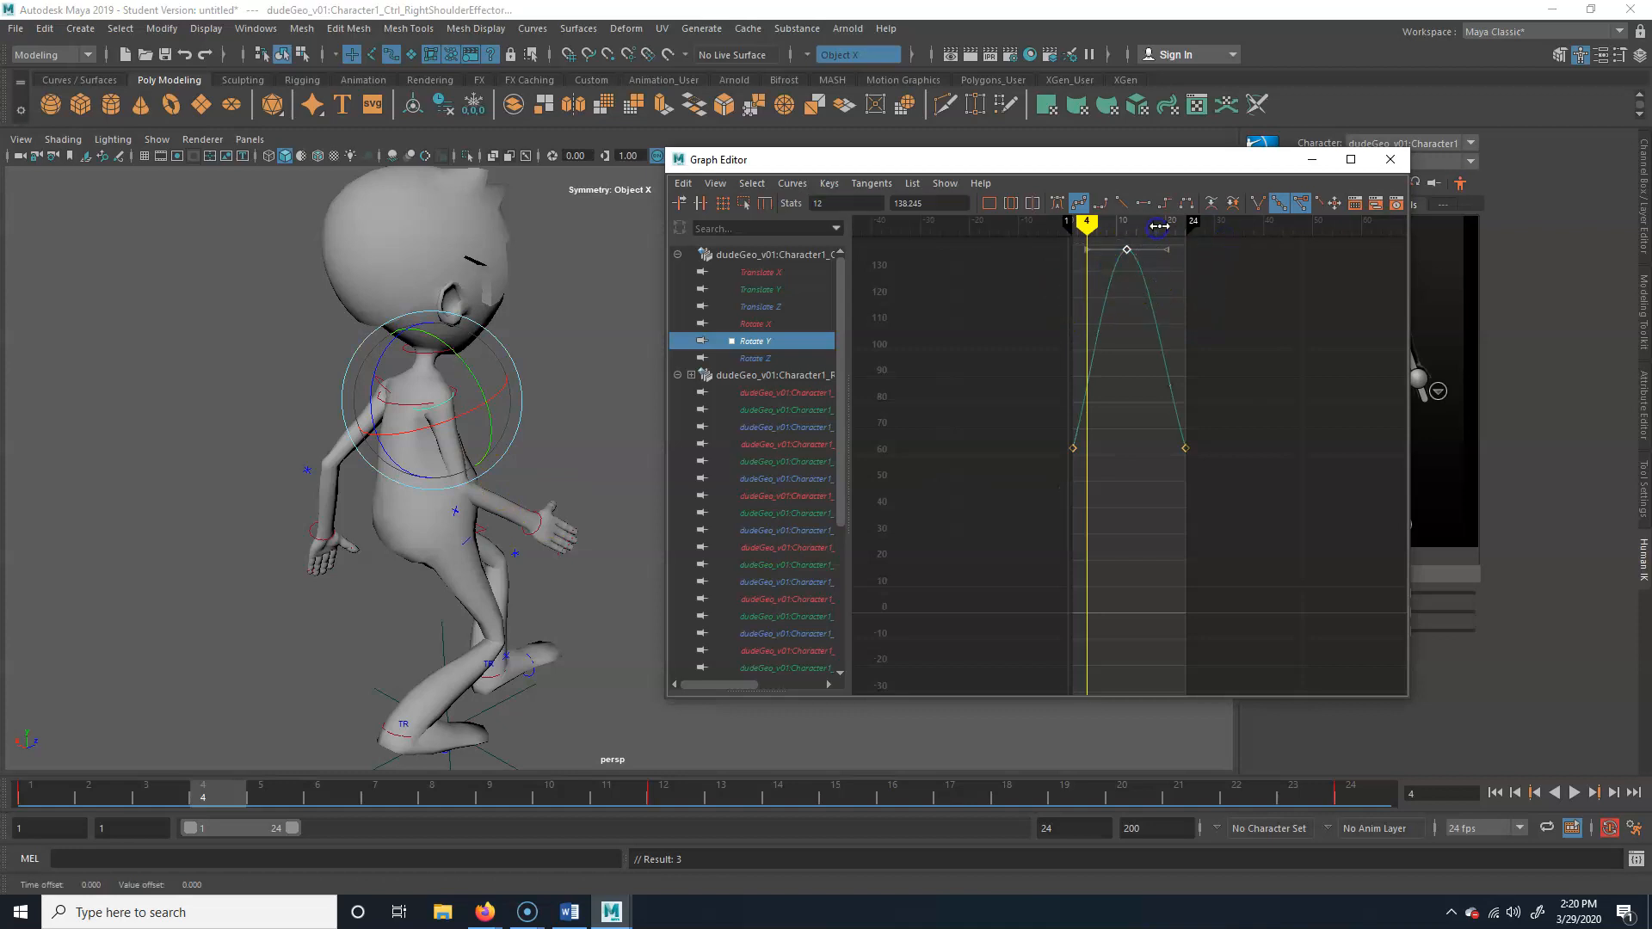
middle_click_drag(1129, 262, 1127, 289)
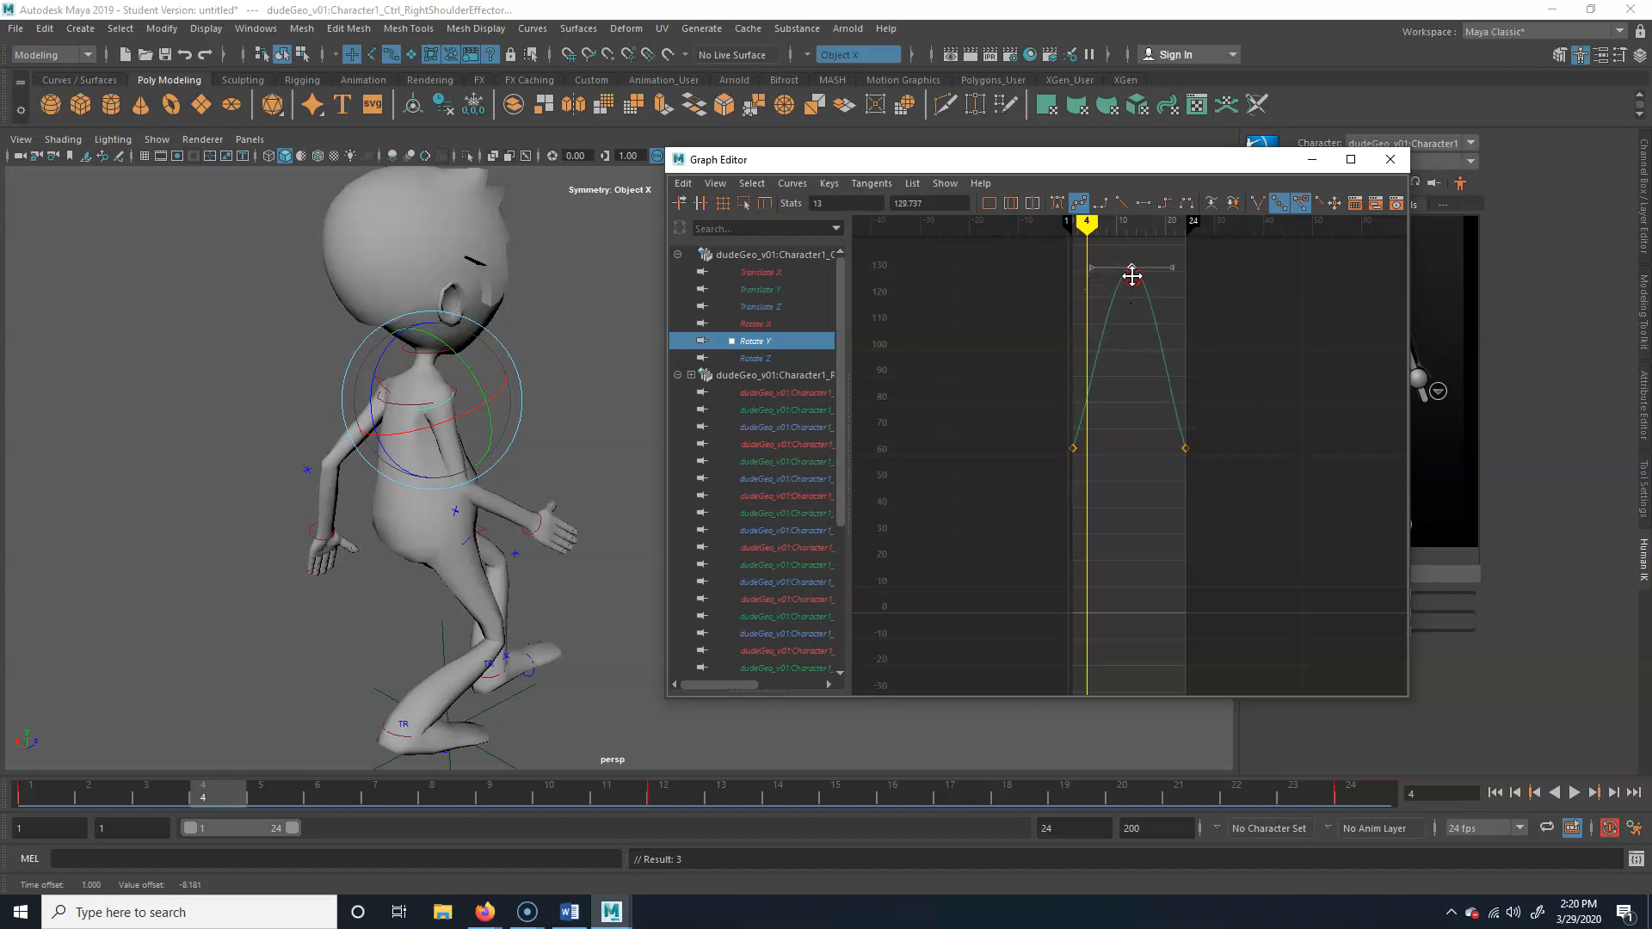
middle_click_drag(1130, 269, 1128, 258)
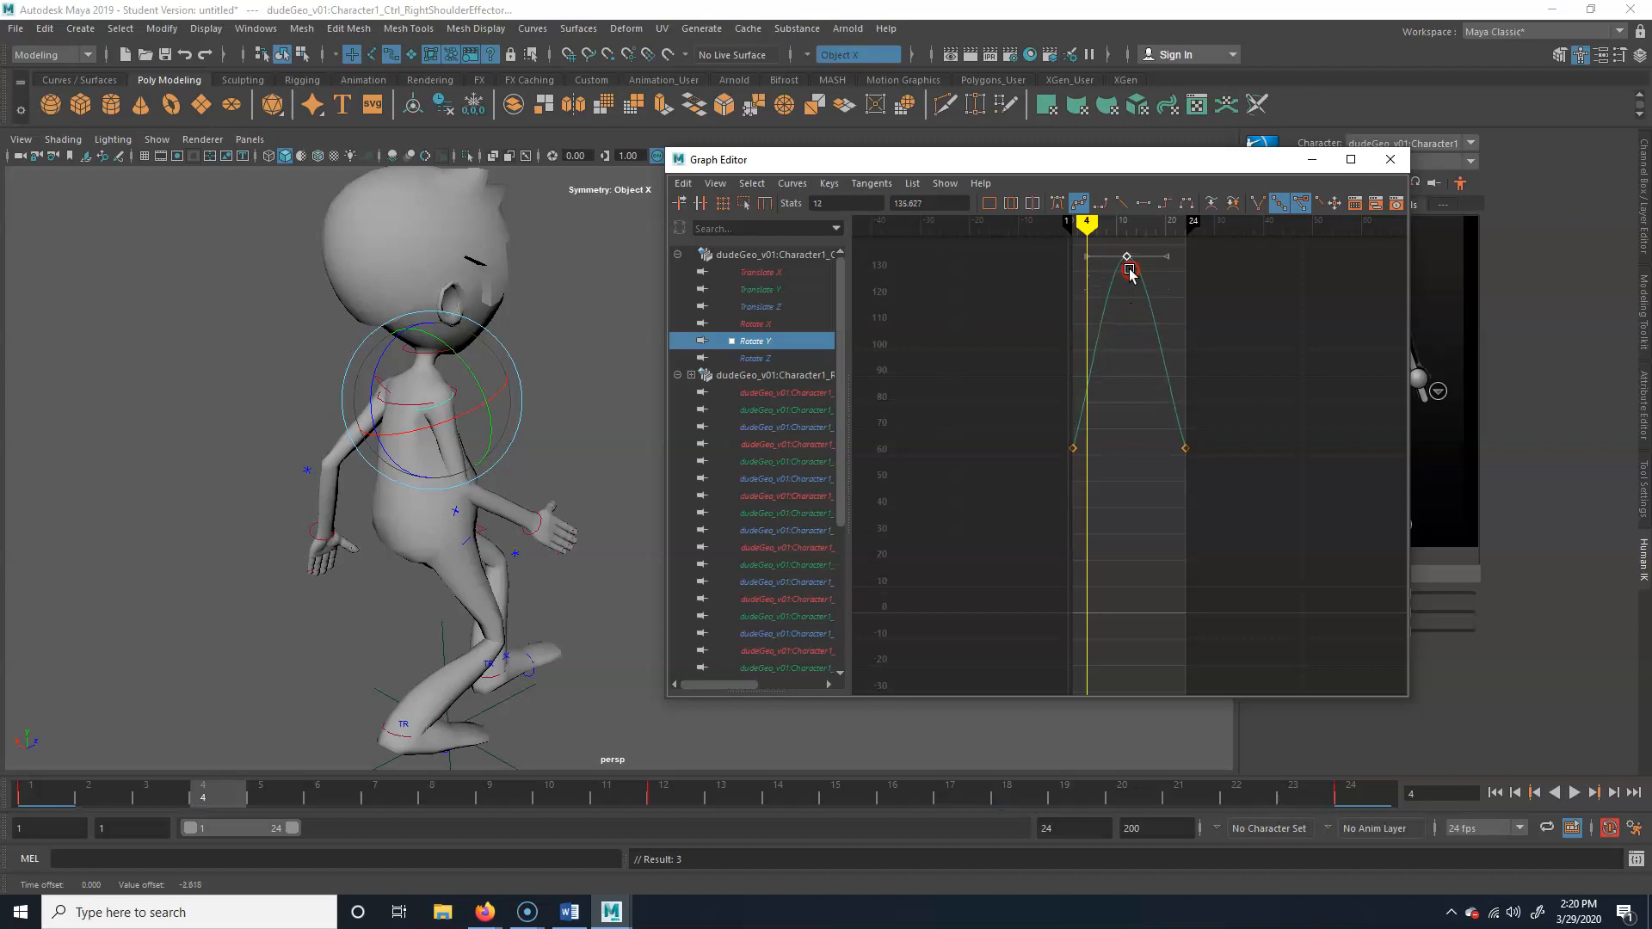
left_click(289, 785)
left_click_drag(289, 785, 351, 786)
Try adjusting the outgoing tangent handle of the Rotate Y curve's frame 1 key, and undo the edit
left_click_drag(1016, 498, 1133, 370)
left_click_drag(1057, 424, 1116, 378)
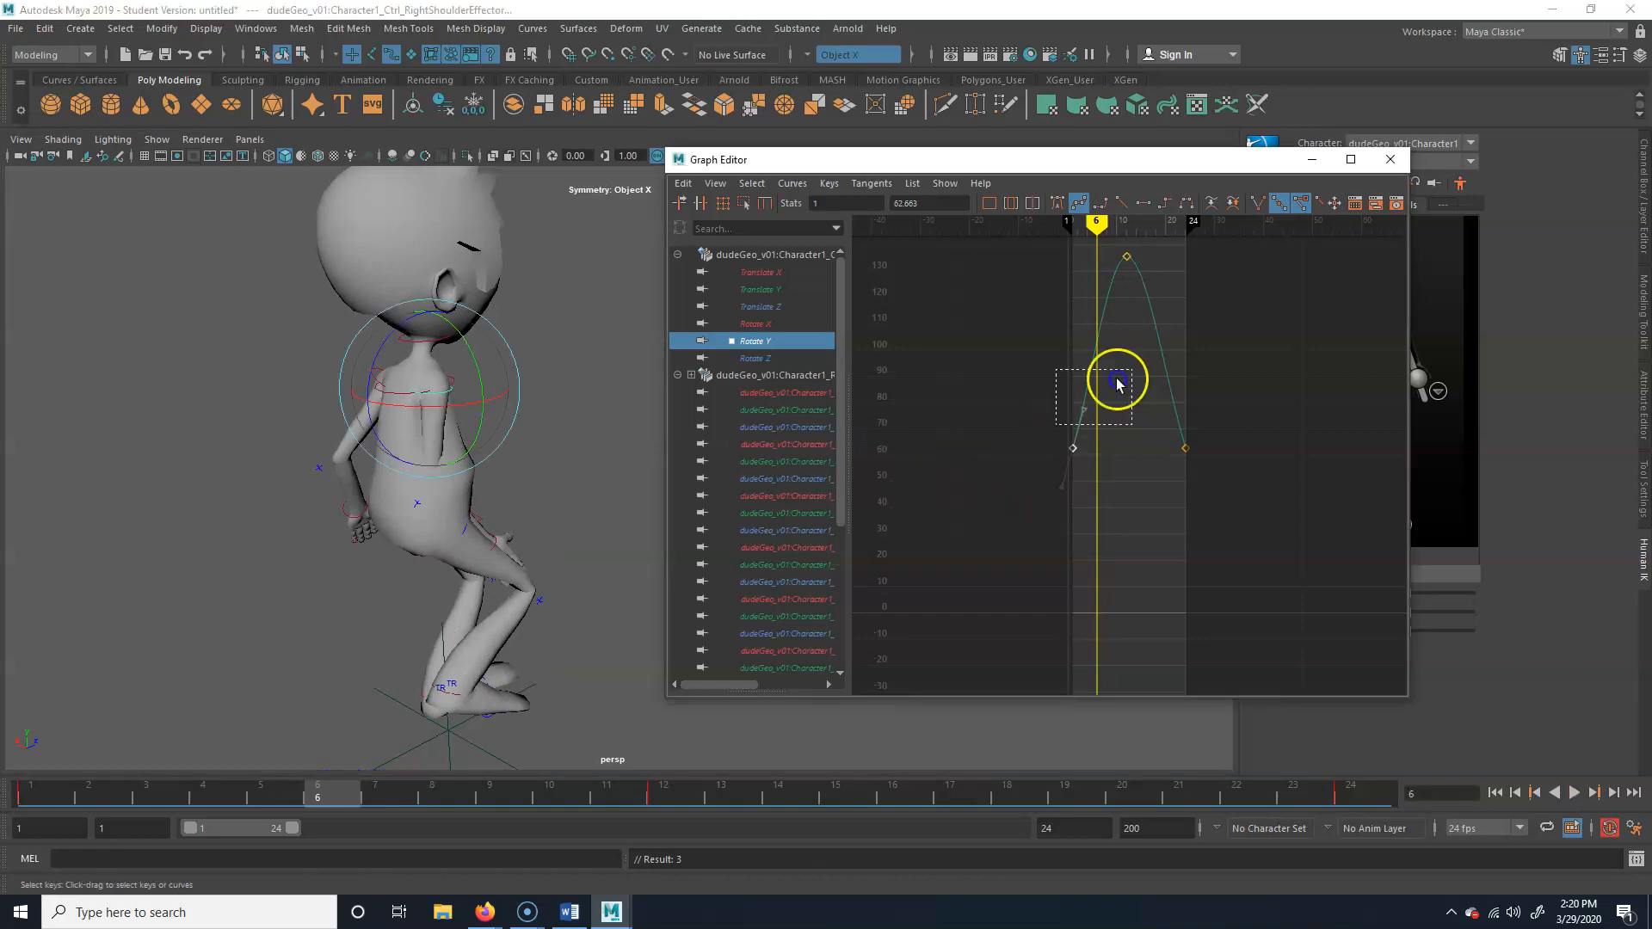
middle_click_drag(1108, 411, 1115, 406)
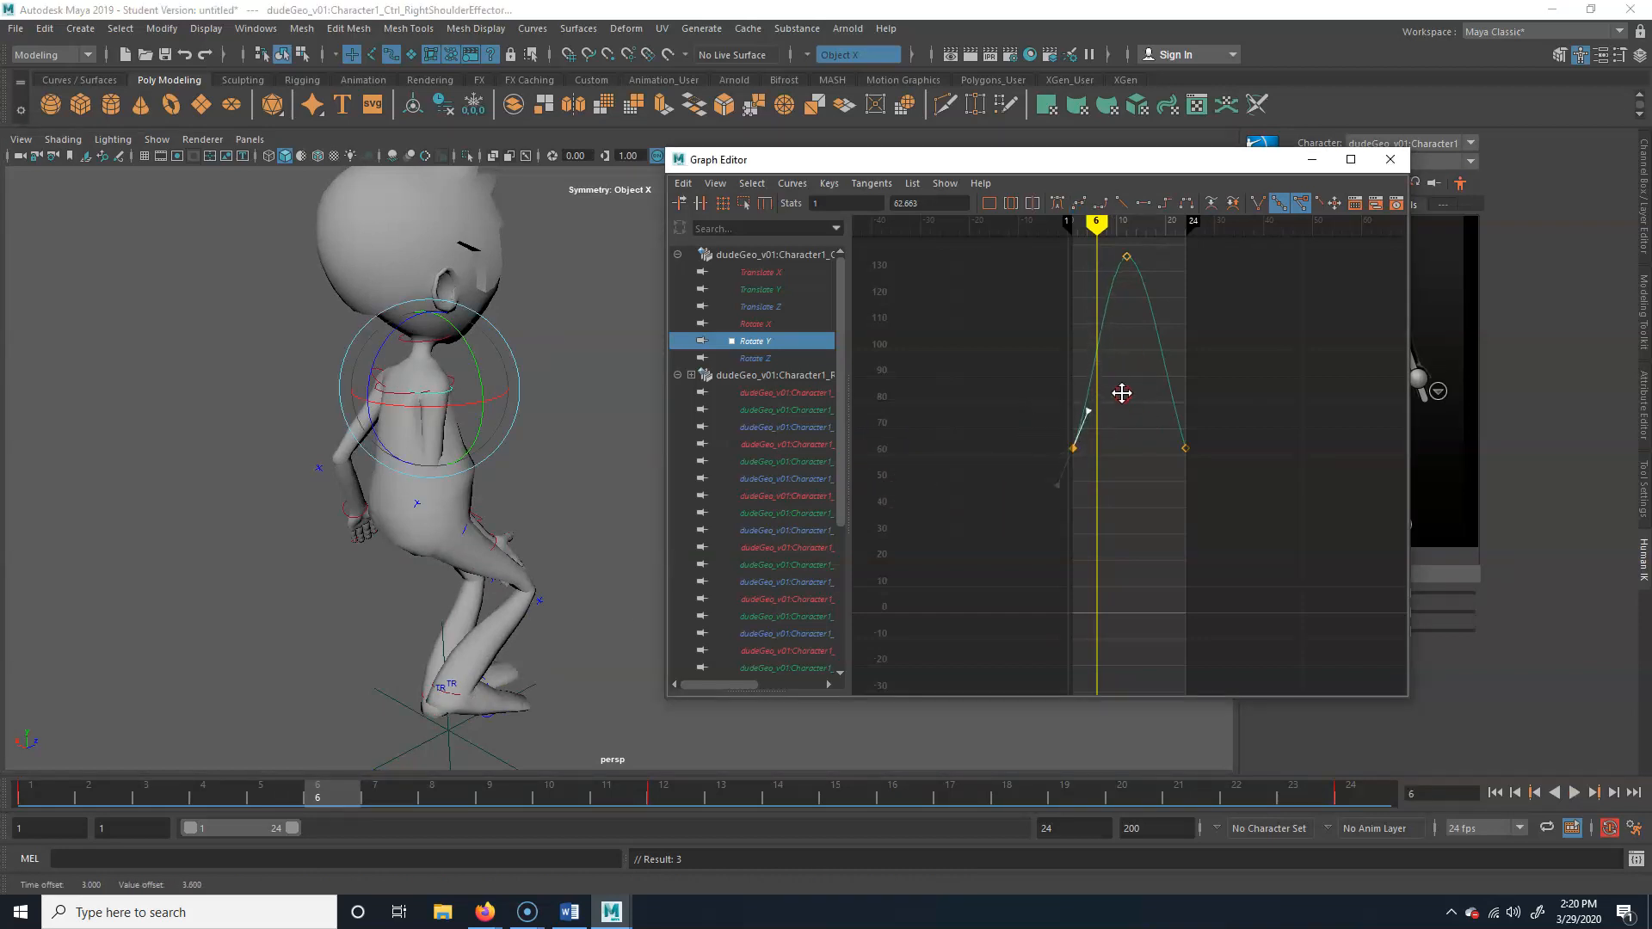
key("ctrl+z")
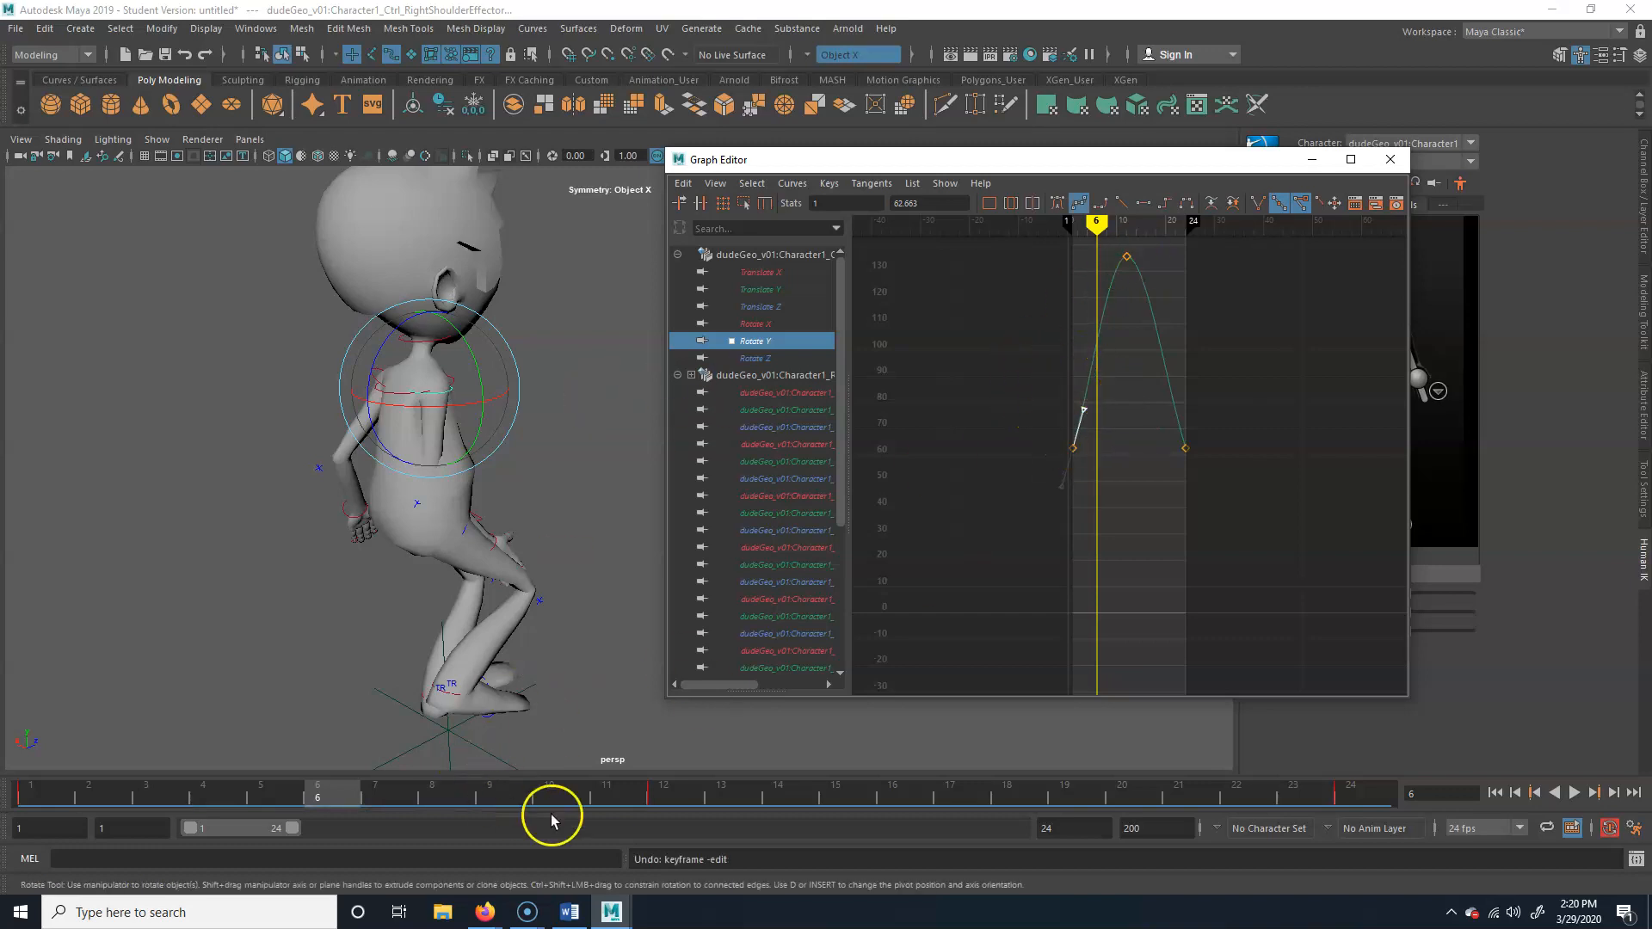
Lower the Rotate Y curve's frame 12 key to about 122.8, checking the arm swing across the timeline from behind and in front
left_click_drag(332, 783, 663, 788)
left_click_drag(407, 484, 620, 560, "alt")
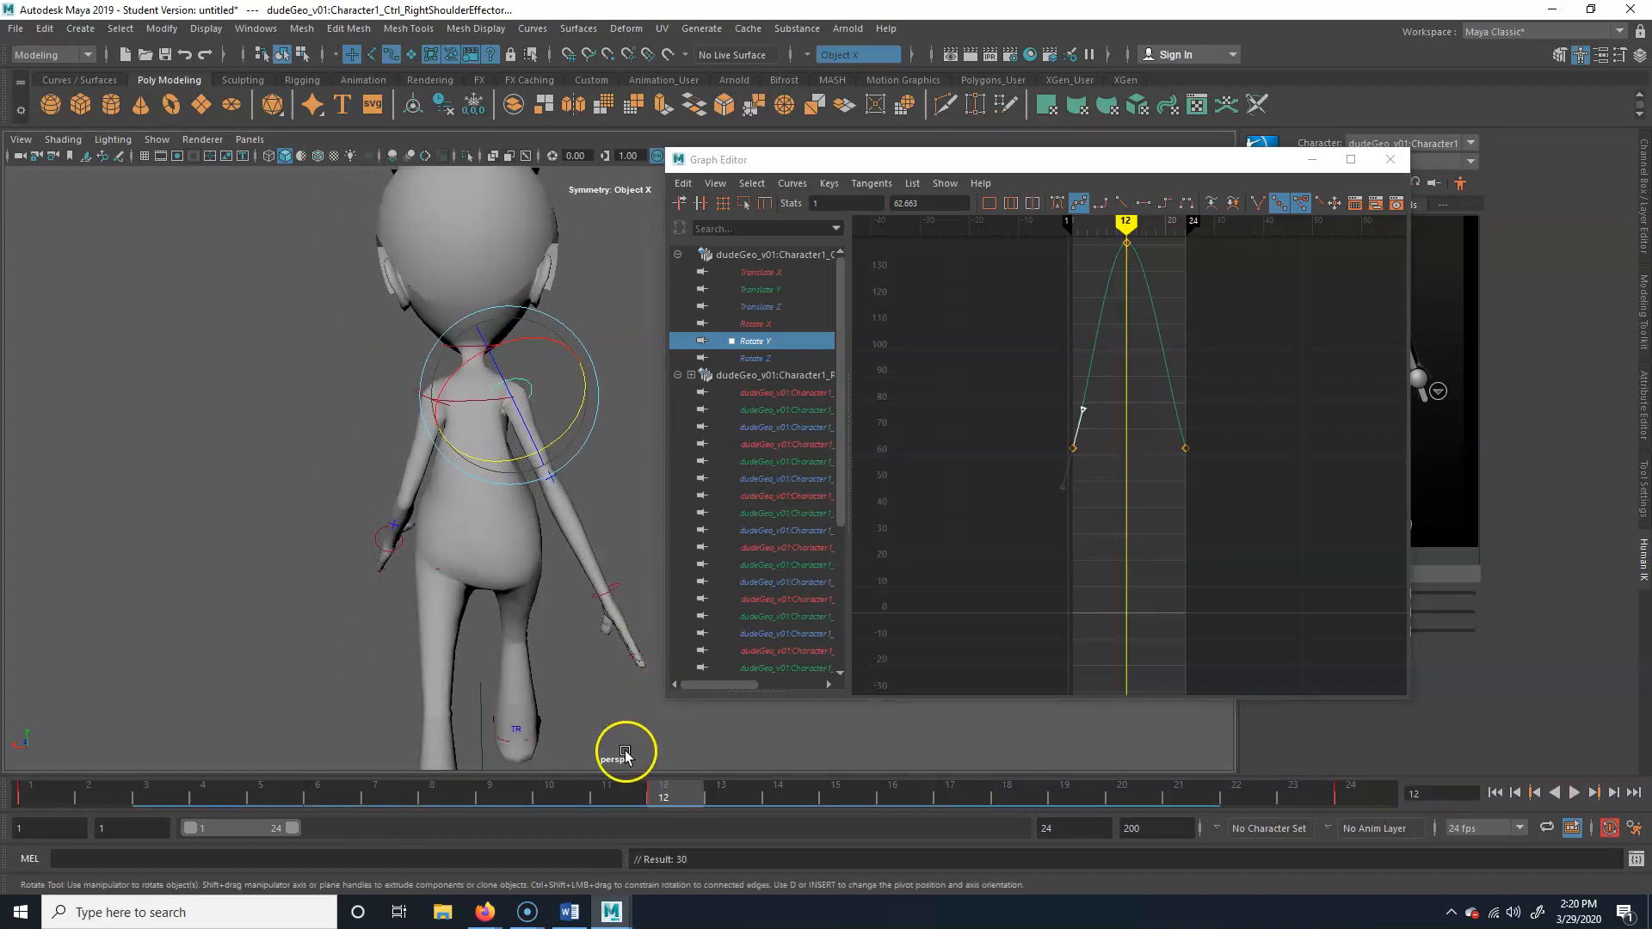
mouse_move(664, 783)
left_mouse_down()
mouse_move(122, 761)
mouse_move(1346, 785)
mouse_move(35, 783)
mouse_move(656, 785)
mouse_move(462, 779)
left_mouse_up()
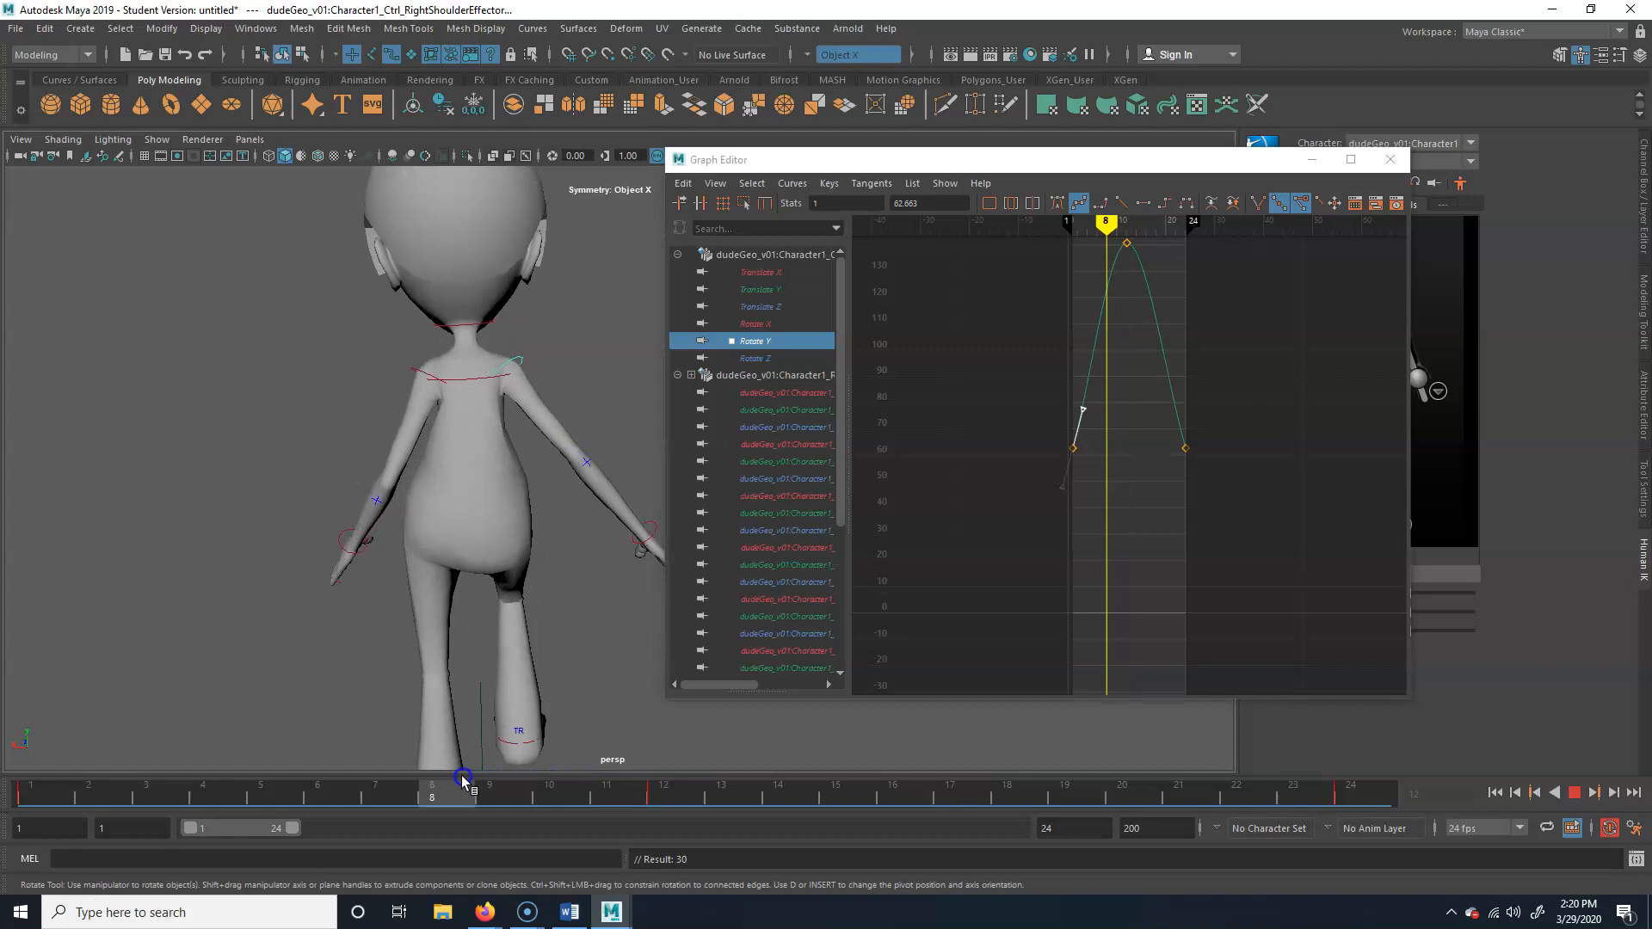
left_click_drag(1049, 323, 1168, 229)
middle_click_drag(1185, 269, 1184, 327)
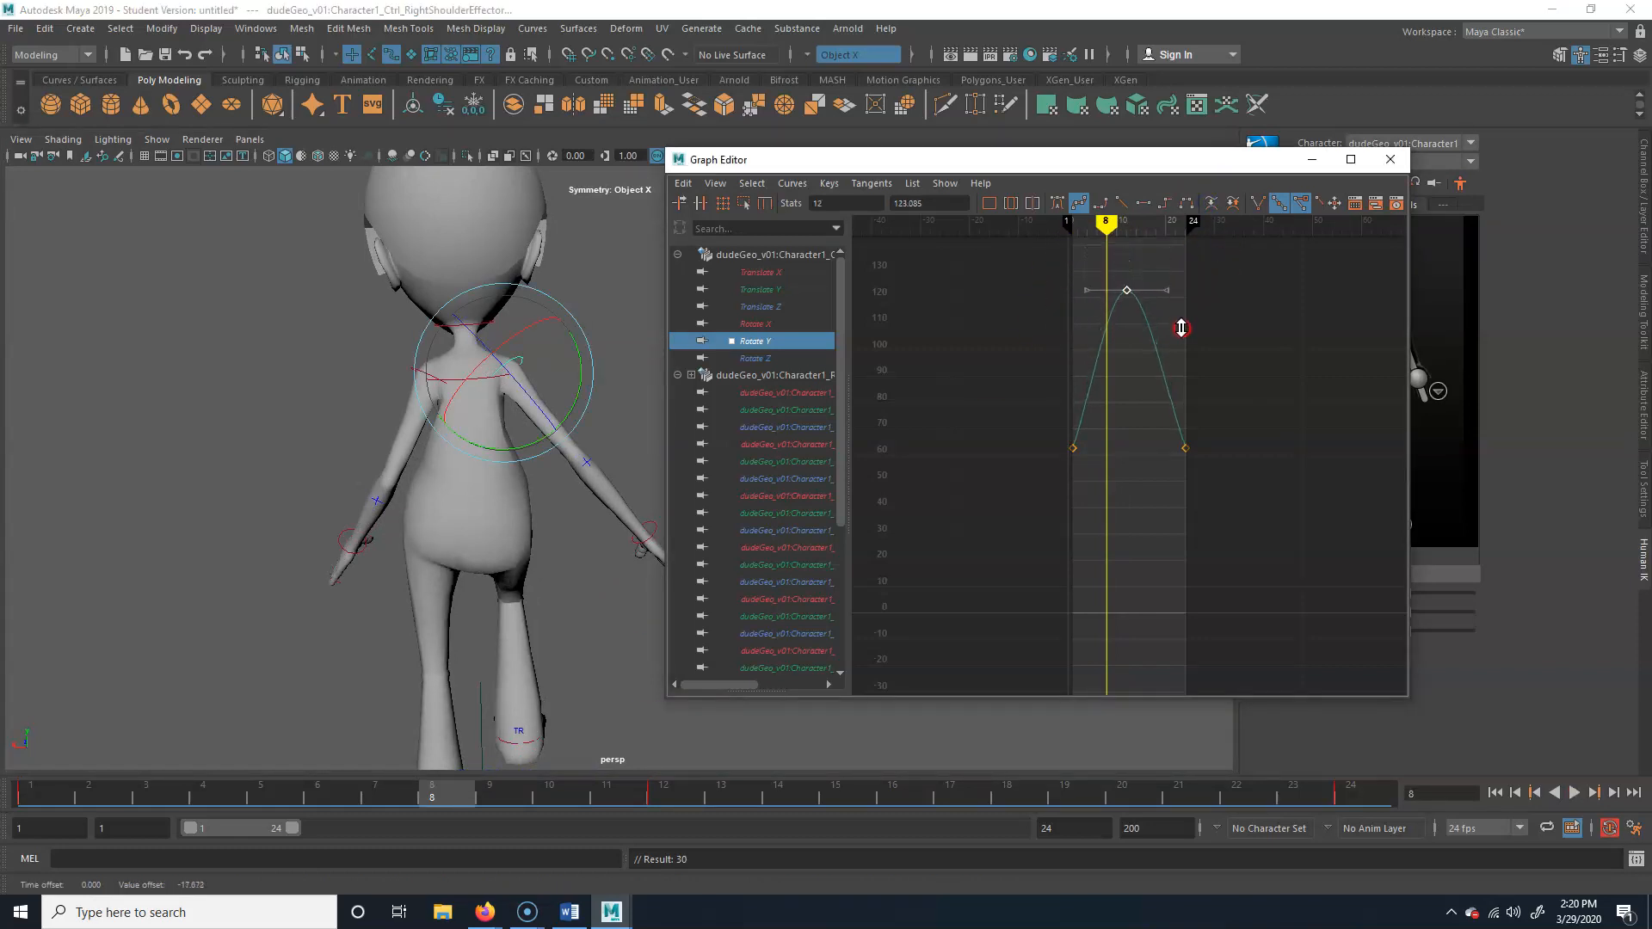
left_click(457, 790)
key("alt+v")
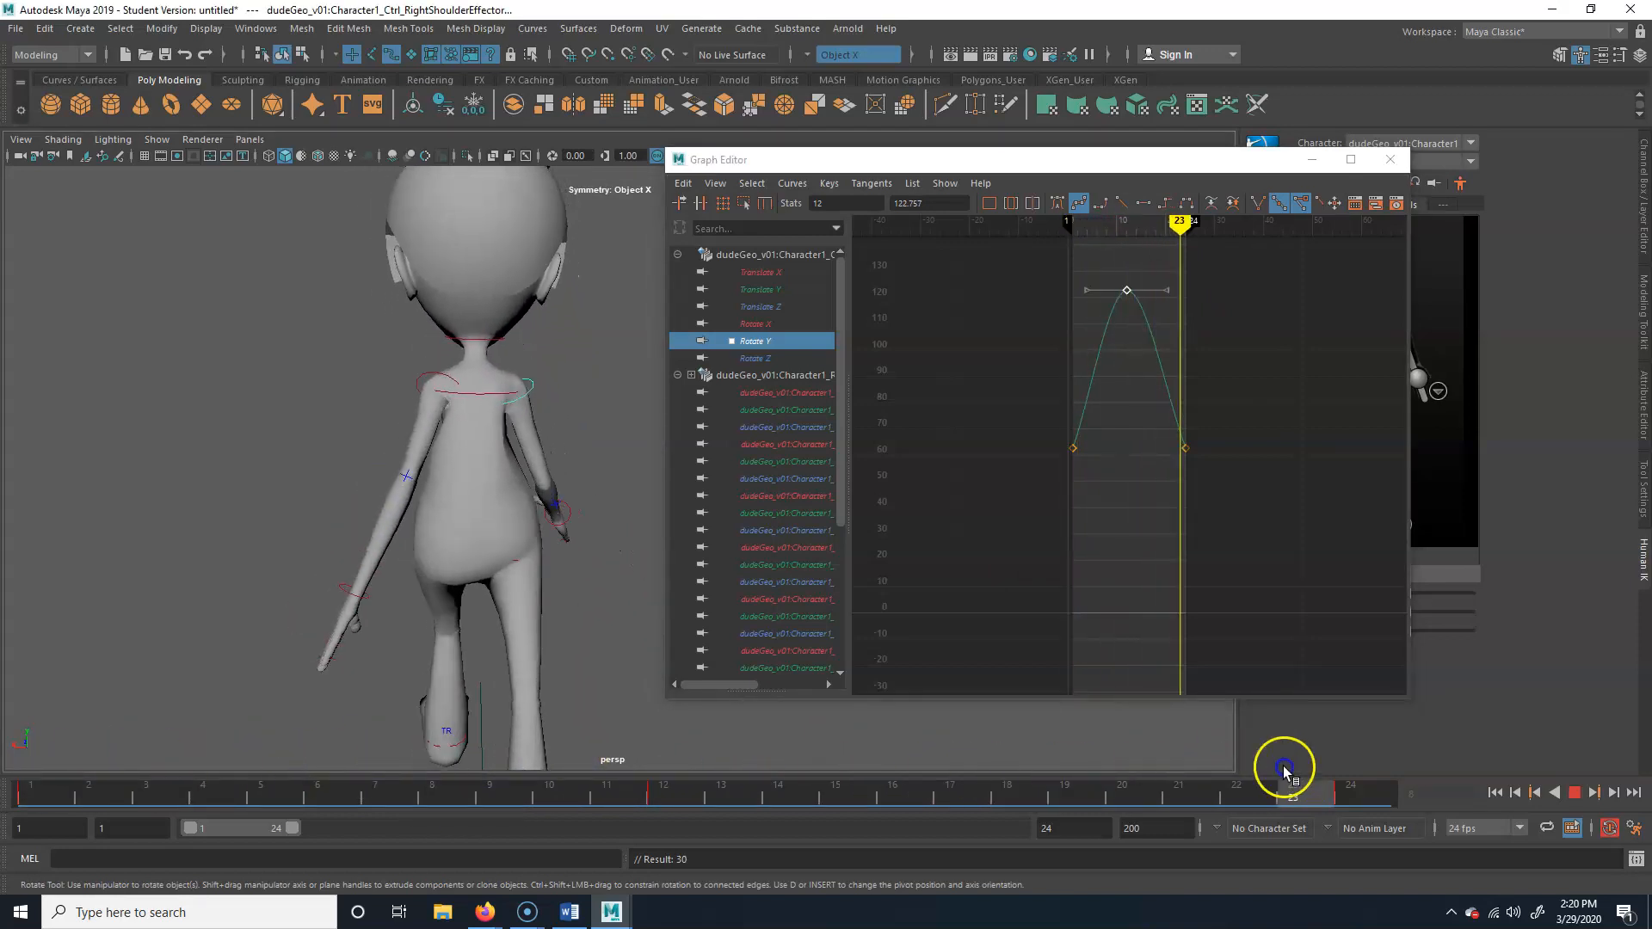
left_click_drag(531, 585, 849, 498, "alt")
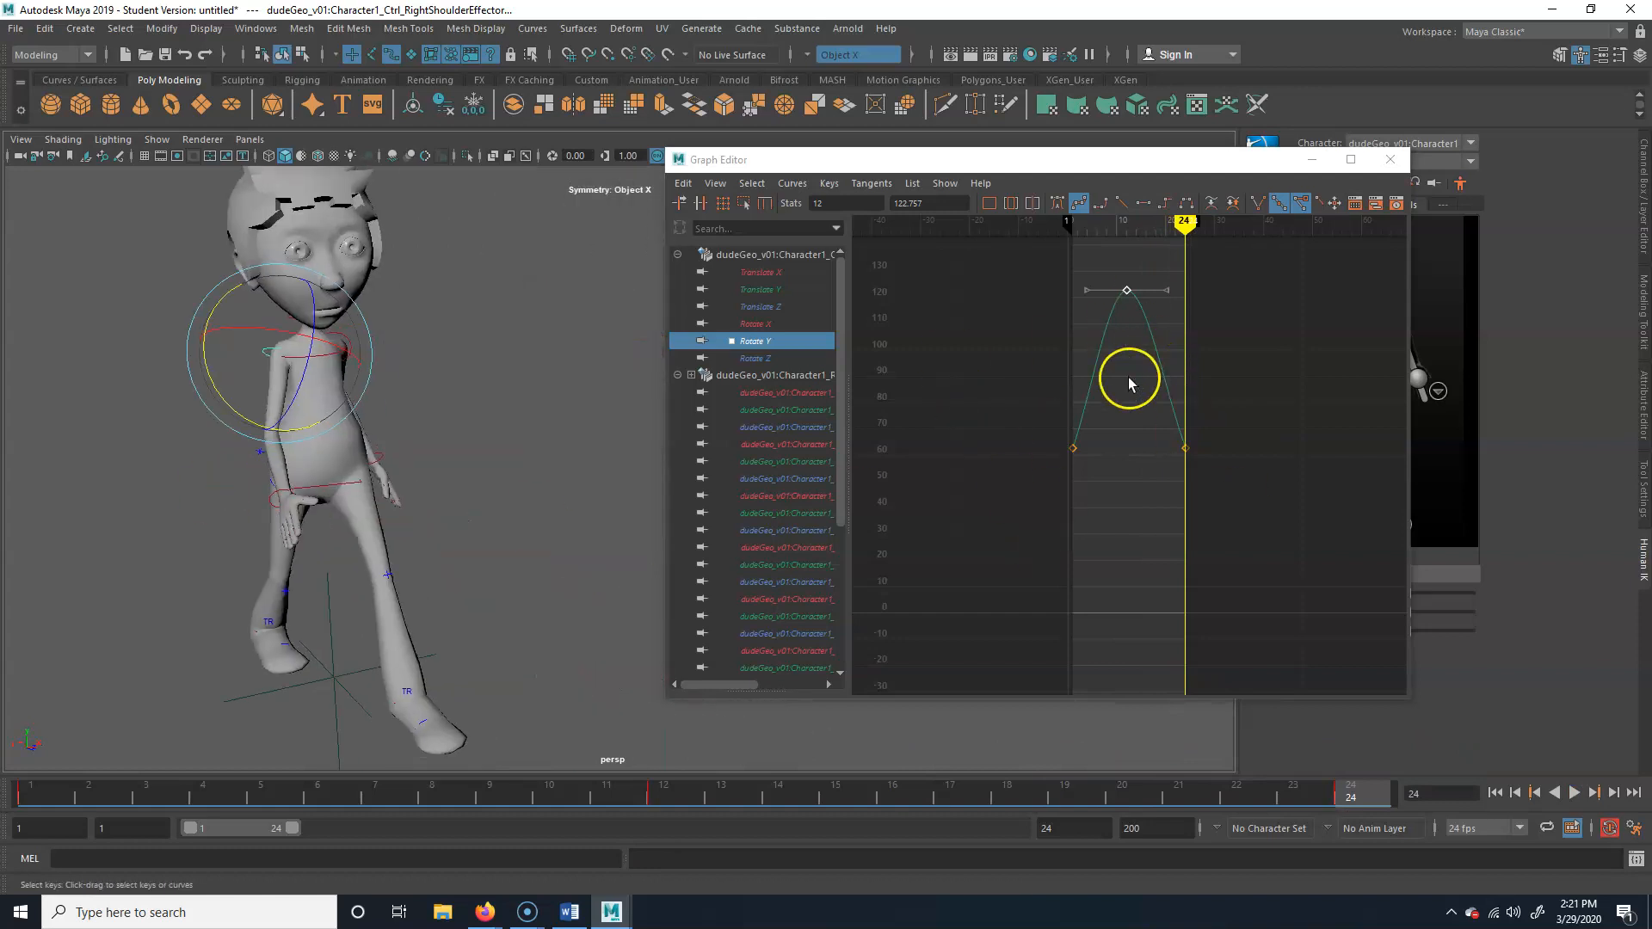
Select the whole Rotate Z curve and review the rotation interpolation options for it
left_click(774, 358)
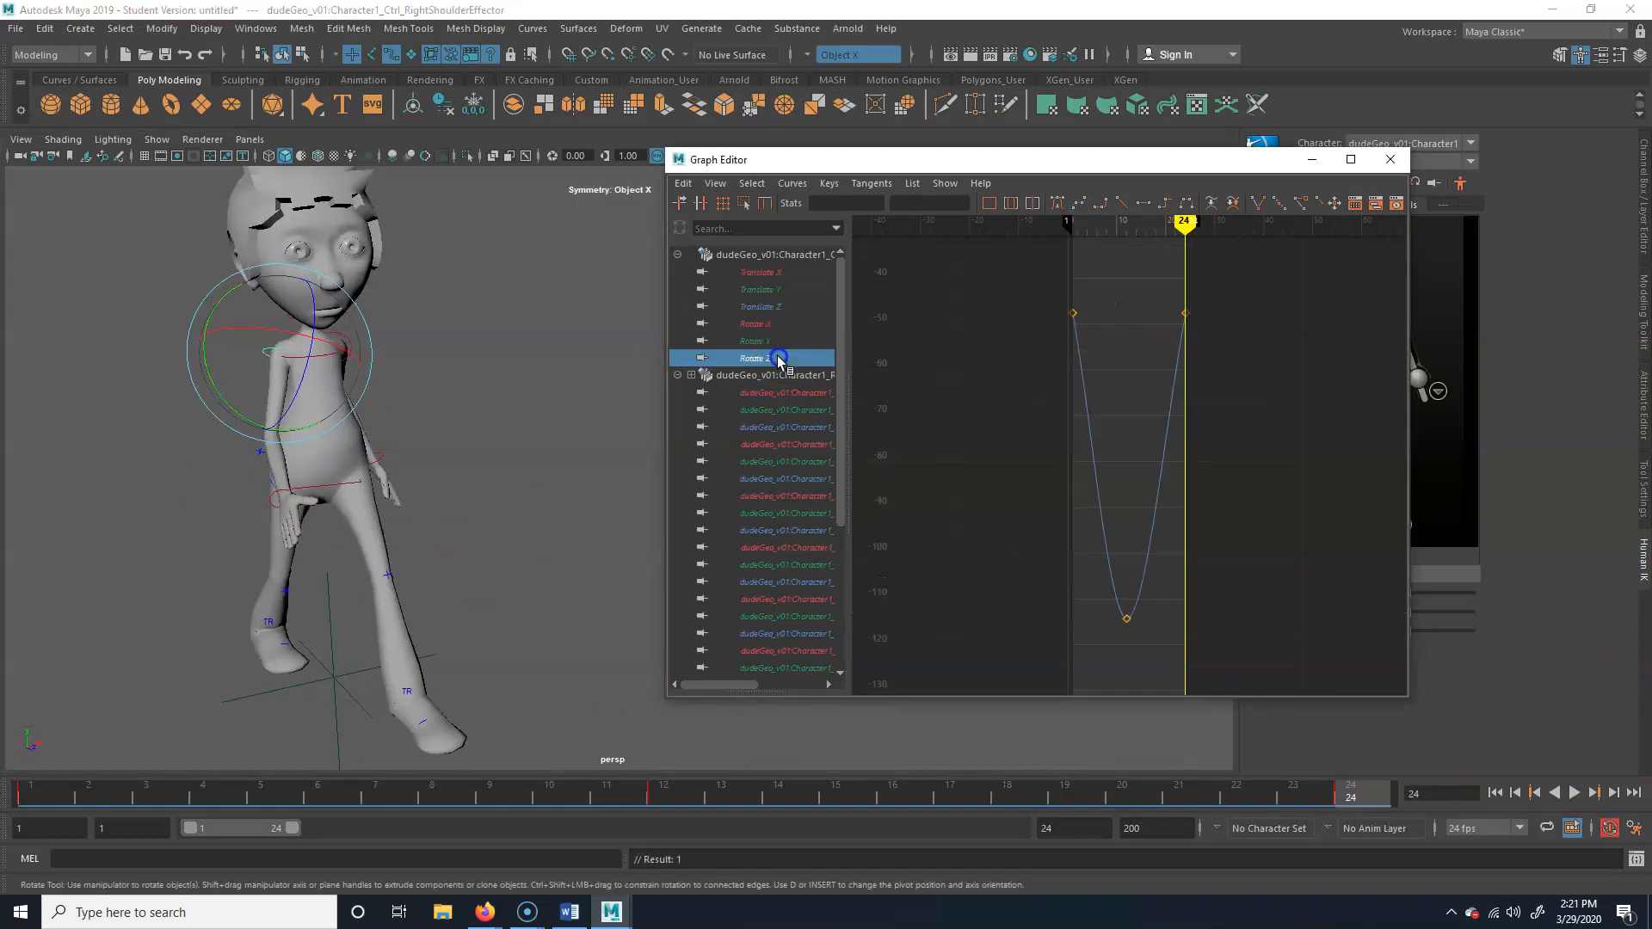
left_click(1103, 492)
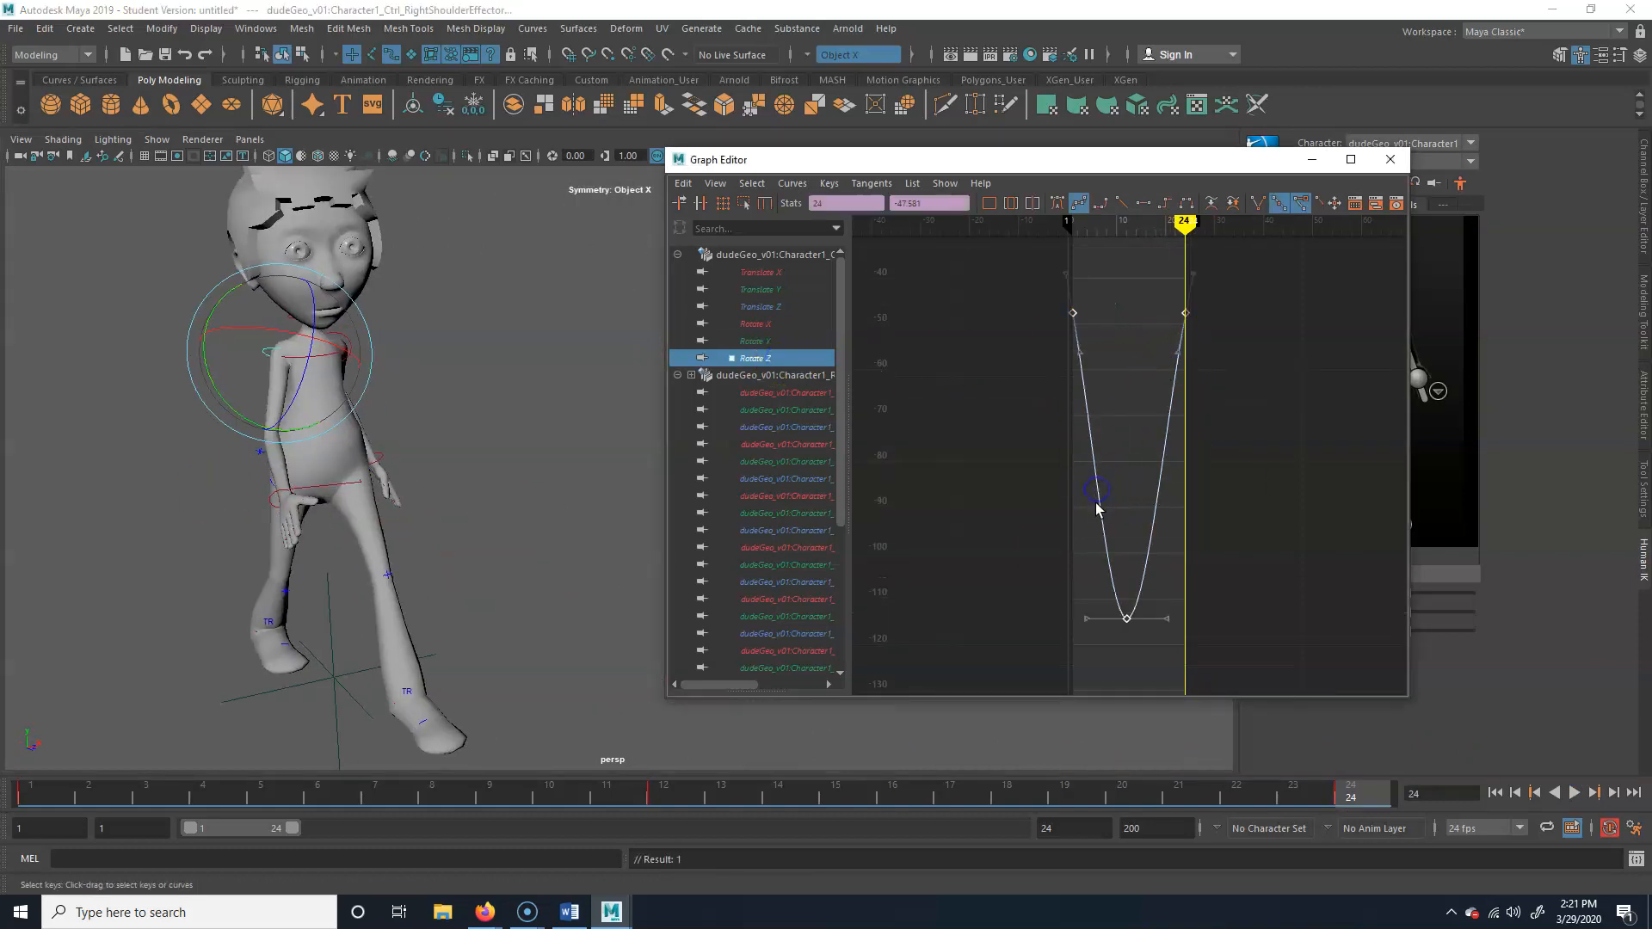
left_click(792, 183)
mouse_move(889, 528)
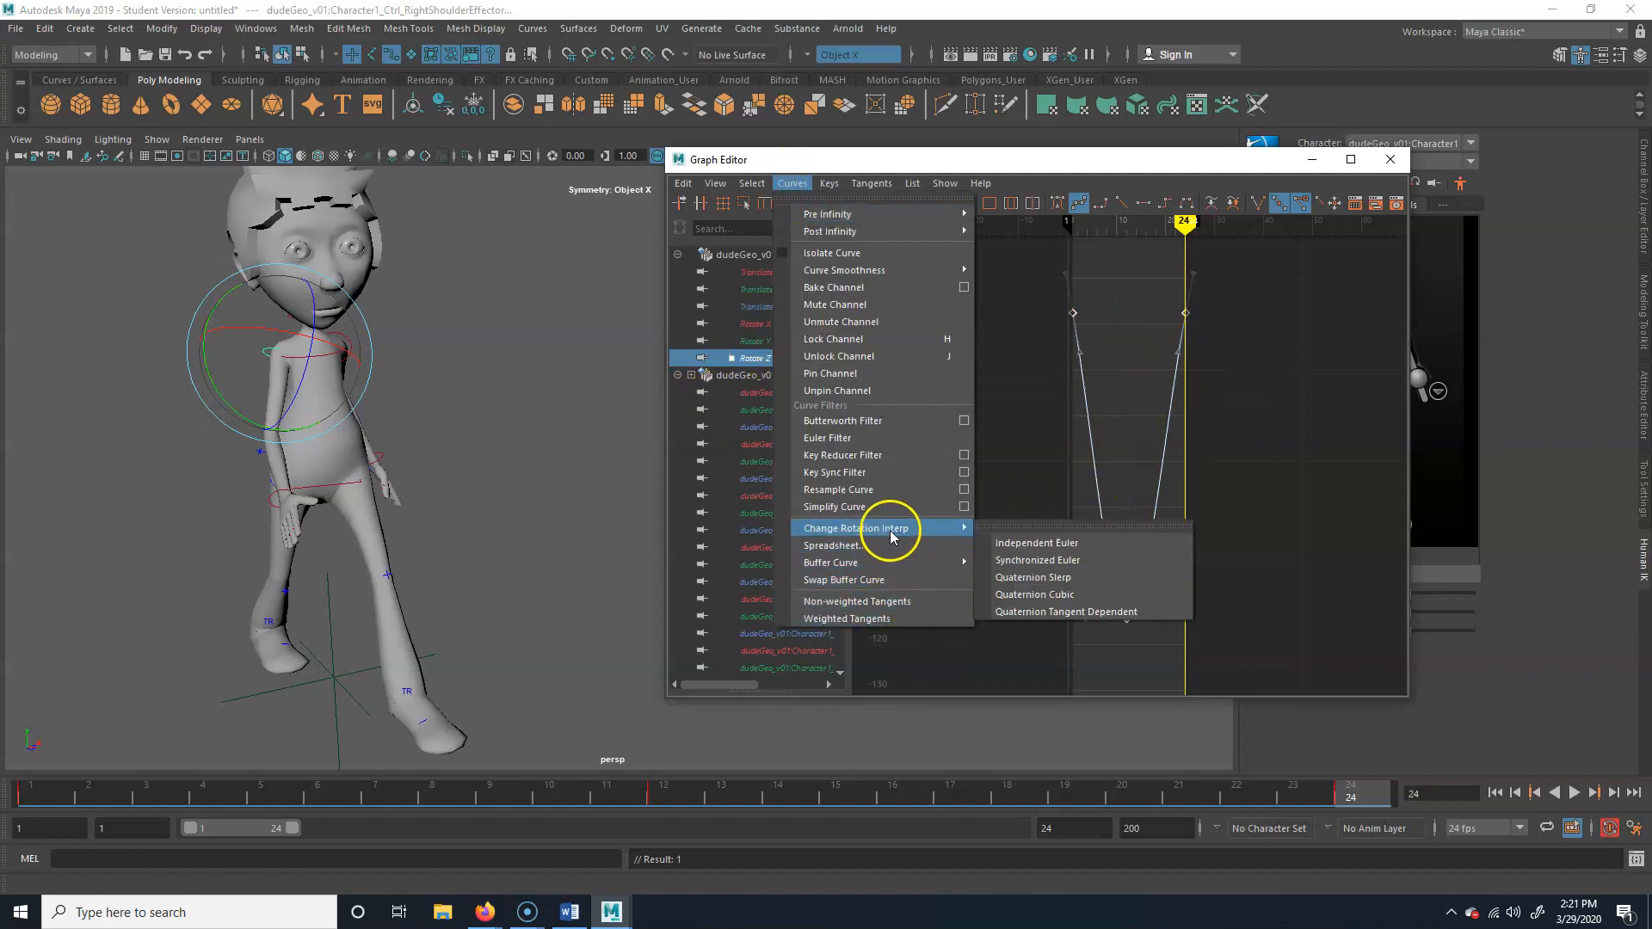
left_click(1068, 552)
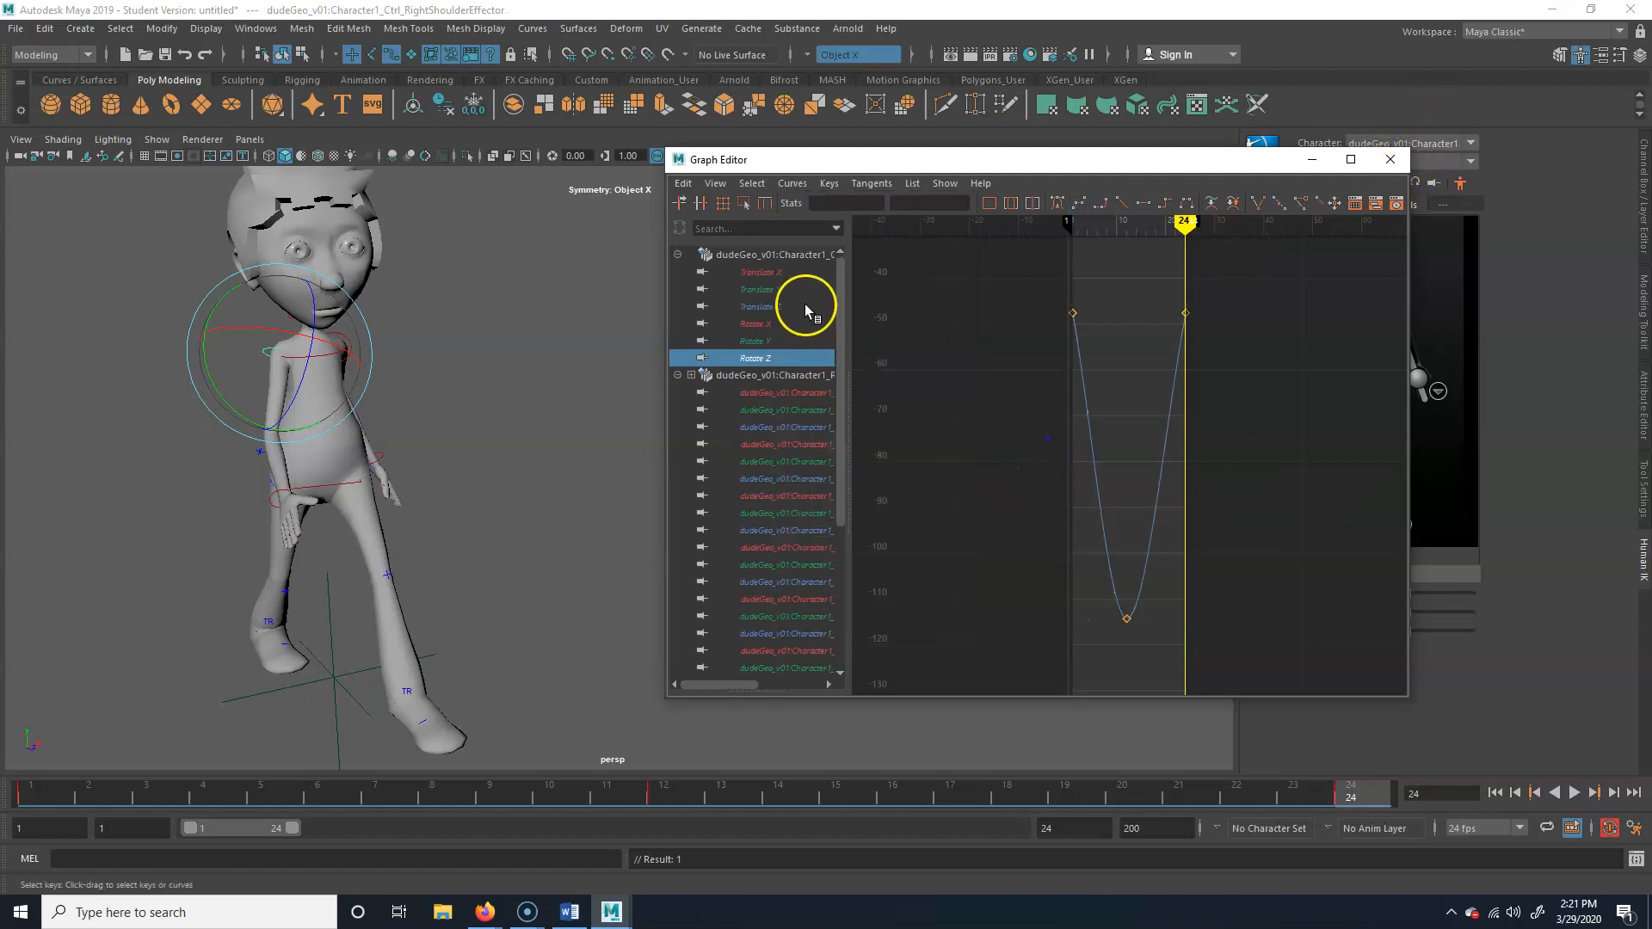
Examine the Translate Z curve's keys at frames 1 and 24 and the rotation interpolation options
left_click(806, 308)
left_click(1072, 312)
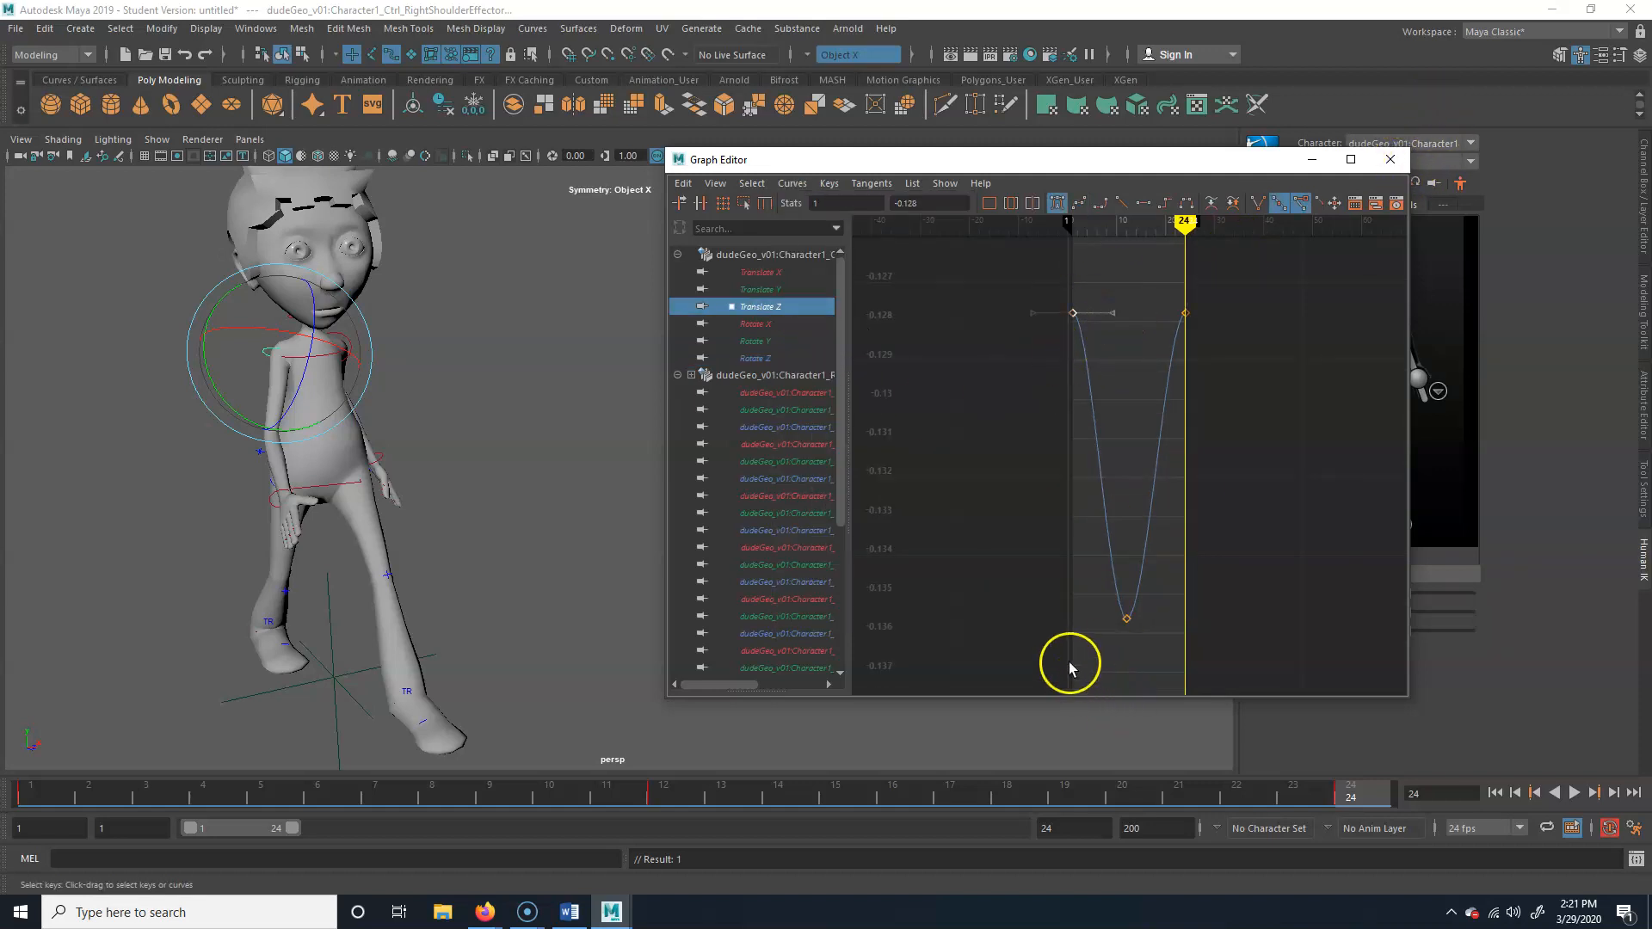
left_click_drag(1206, 333, 1167, 325)
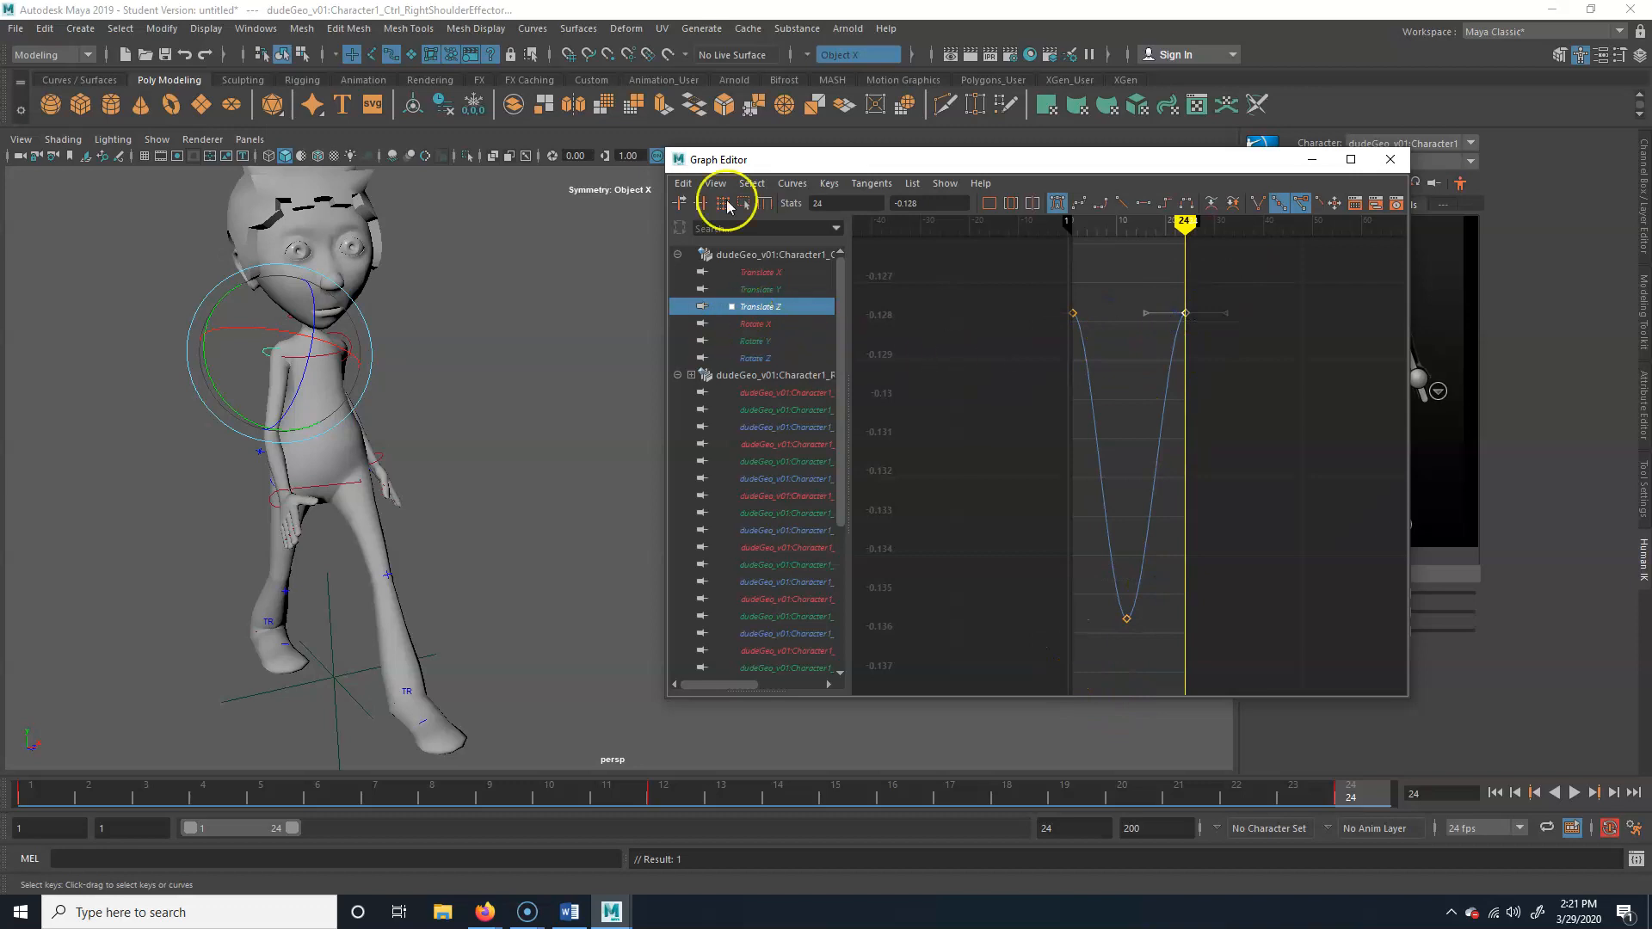
left_click(792, 183)
mouse_move(885, 530)
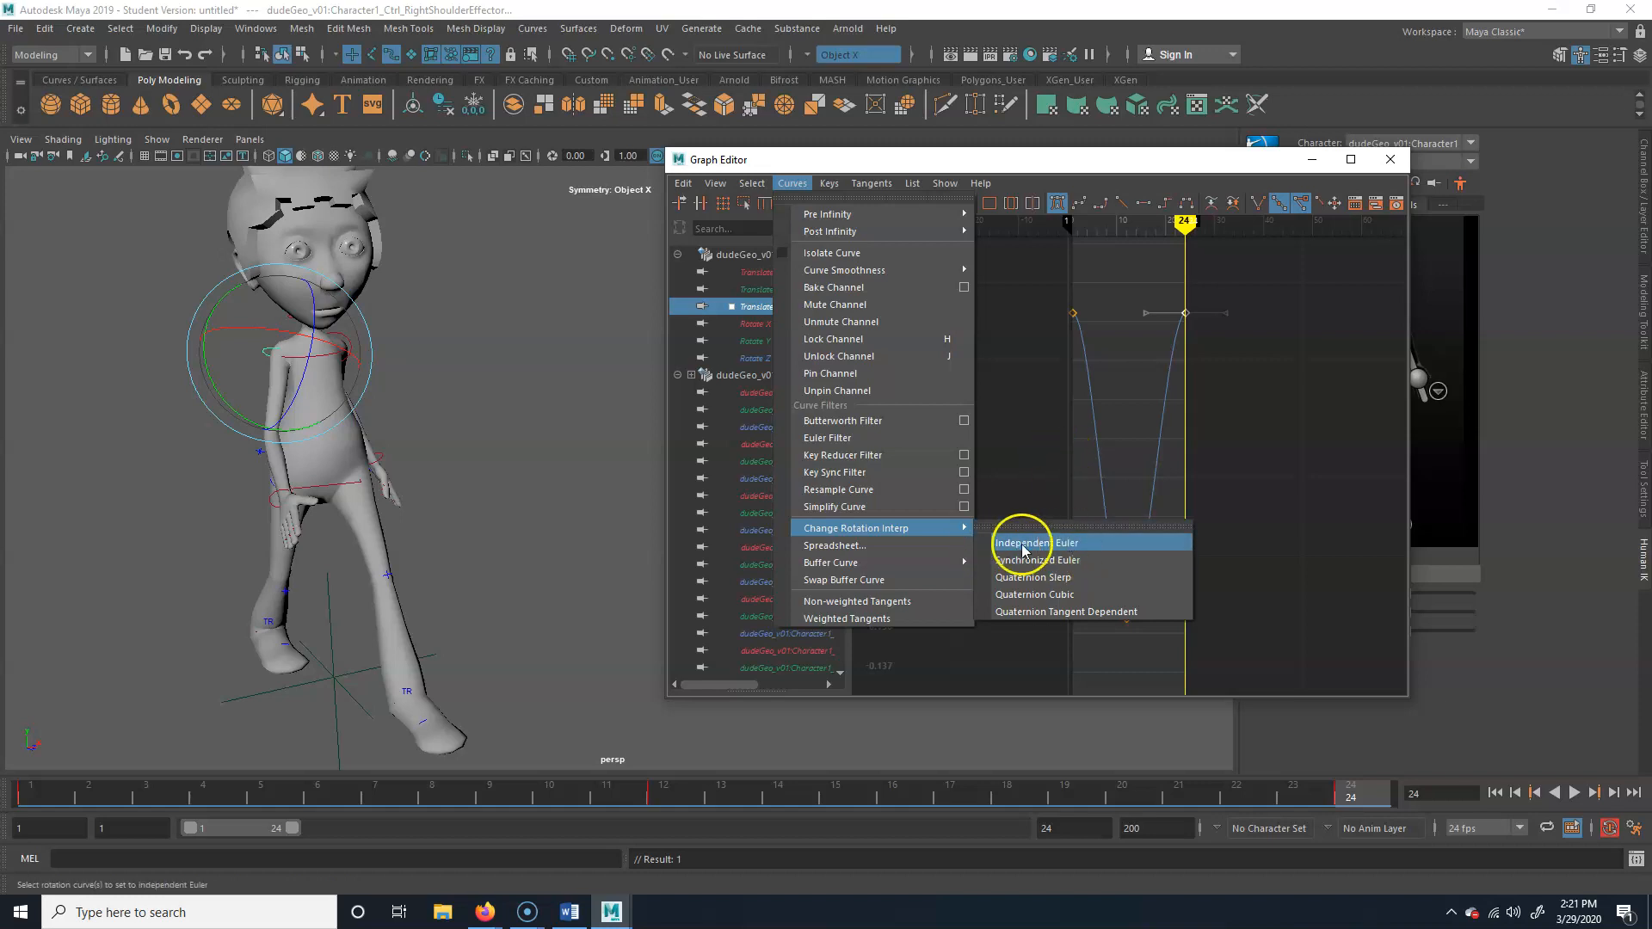
left_click(1108, 576)
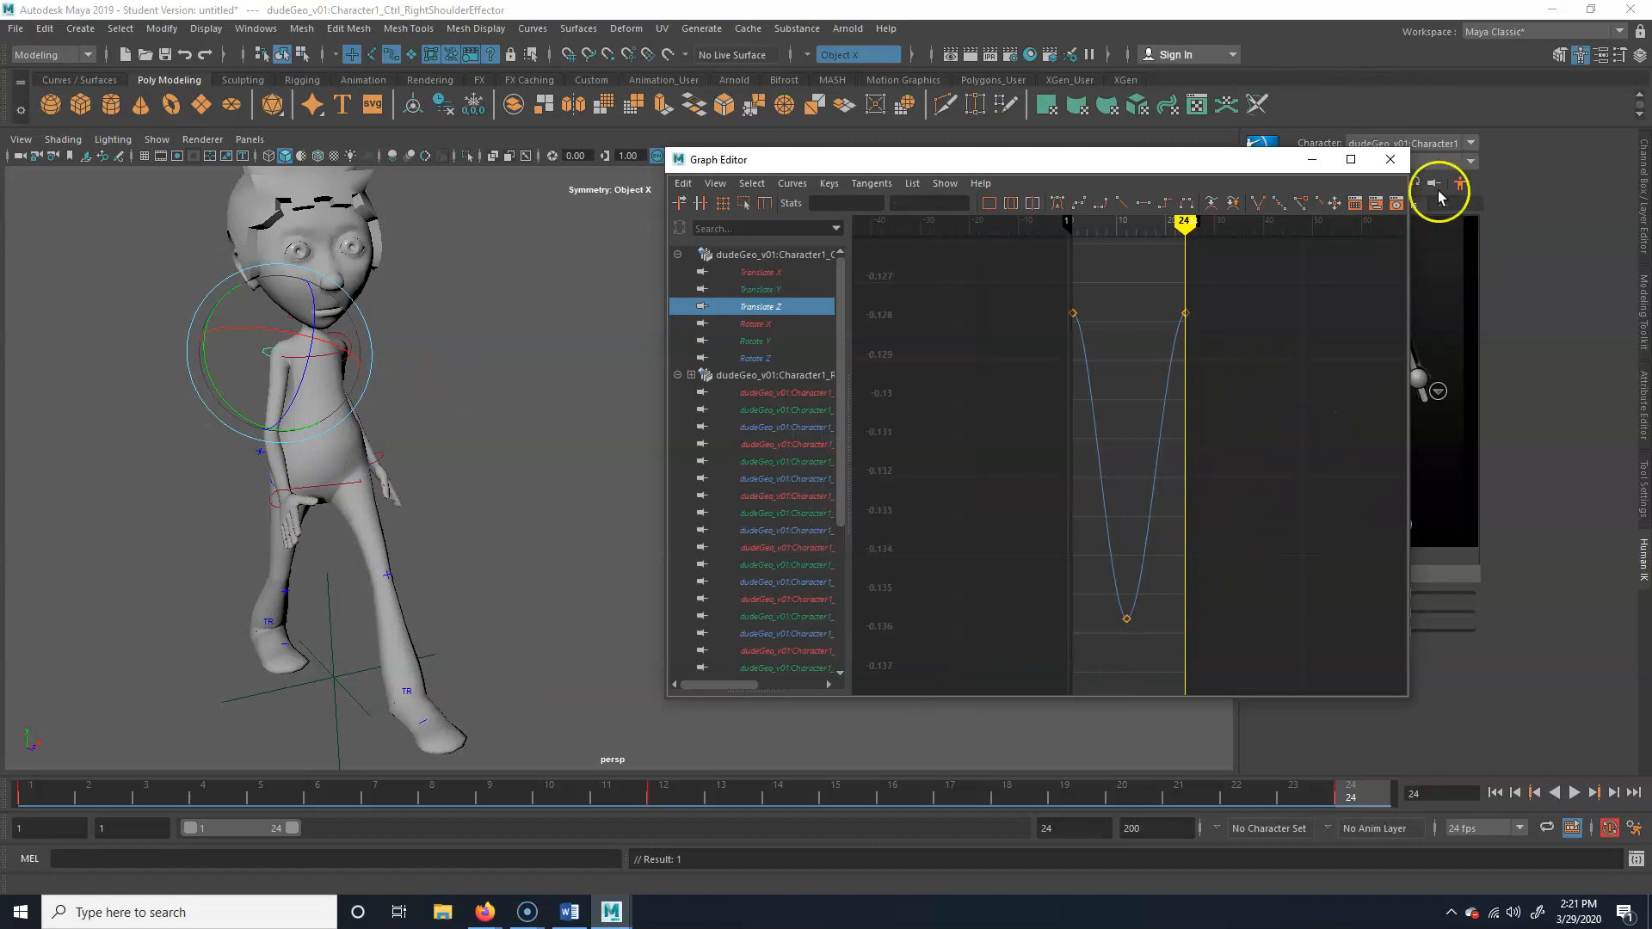
Scrub and play back the walk cycle to review the arm swing, and stop playback
left_click_drag(370, 798, 217, 854)
left_click(1574, 792)
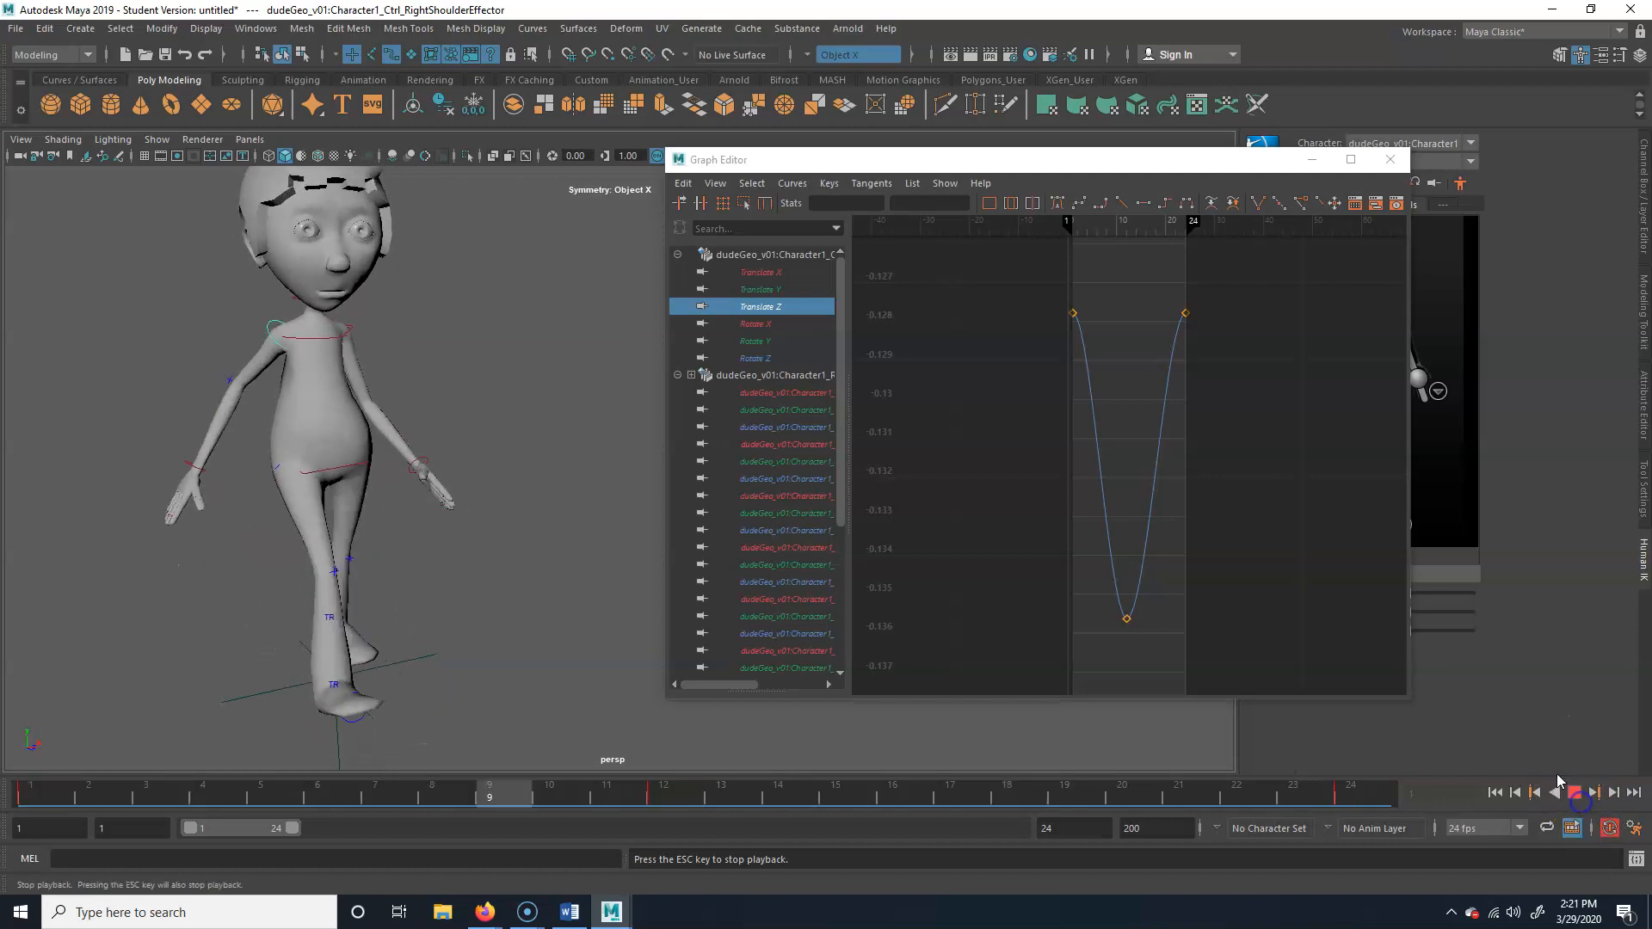
left_click(1568, 795)
key("e")
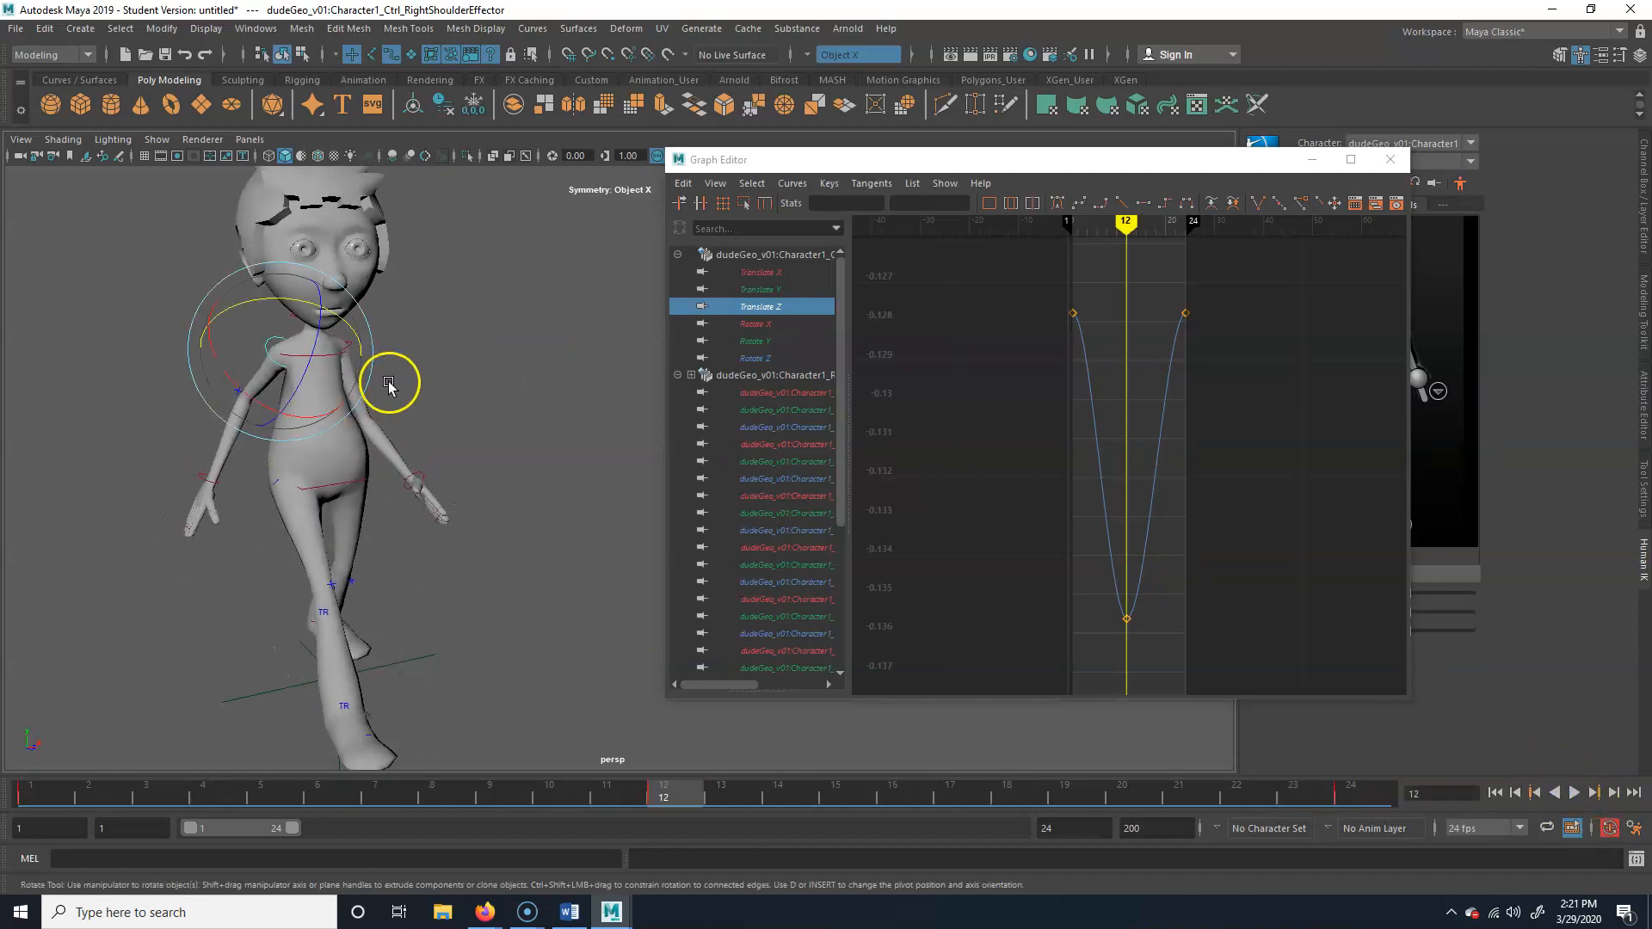
Save the scene as a new Maya Binary file named walkCycleExample on the Desktop
key("ctrl+shift+s")
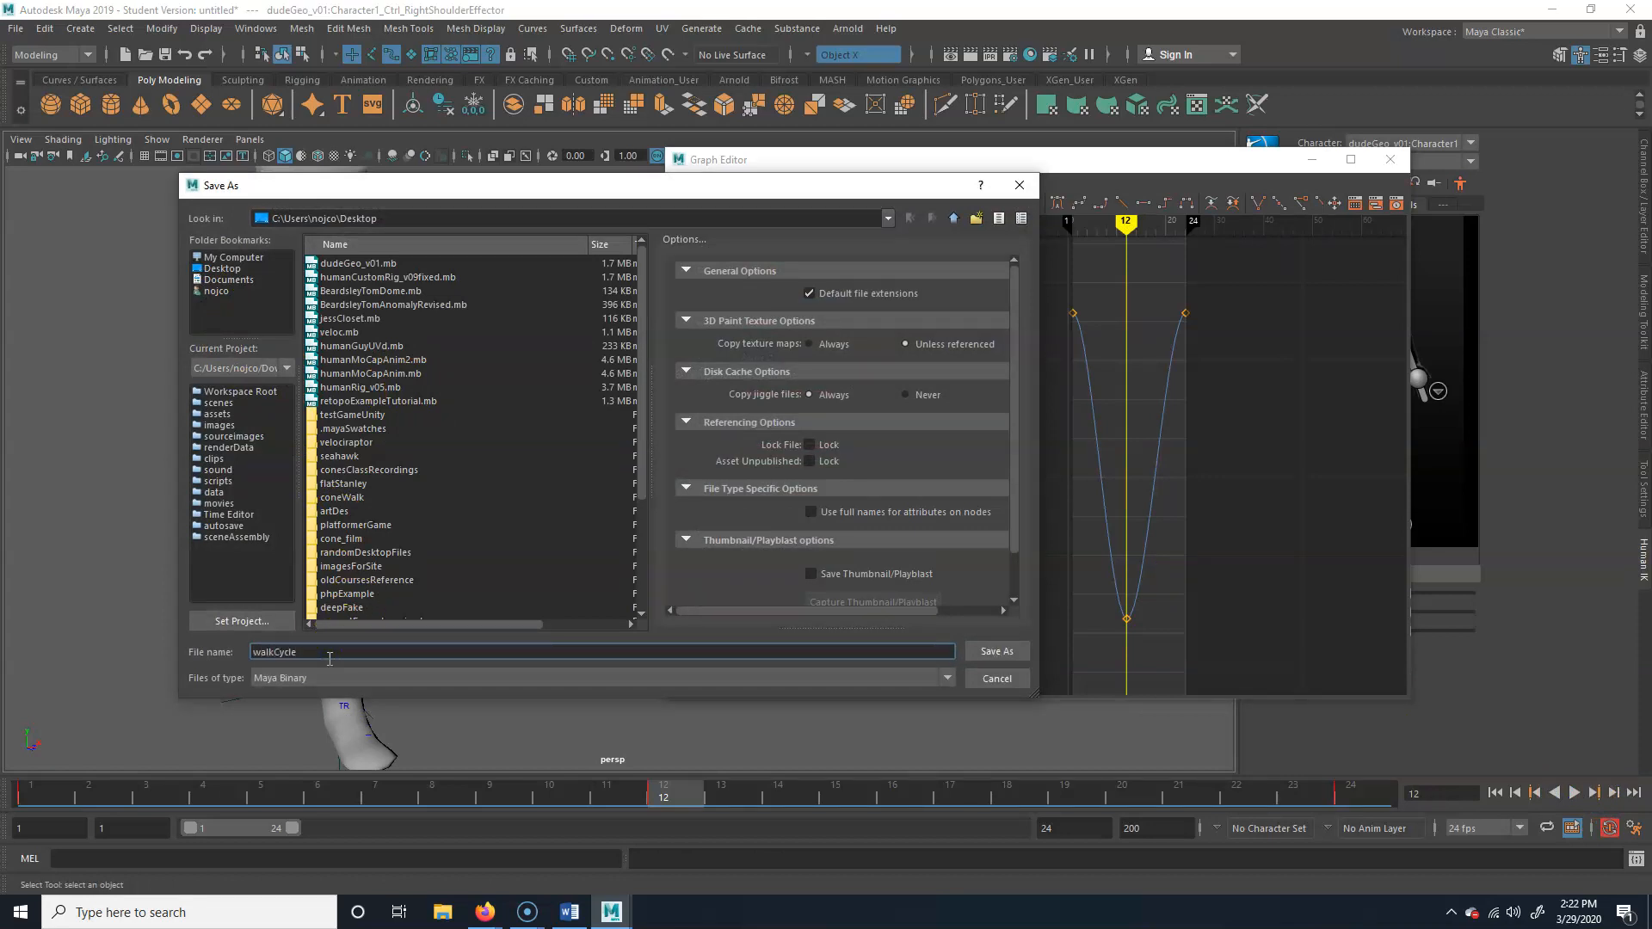
key("Return")
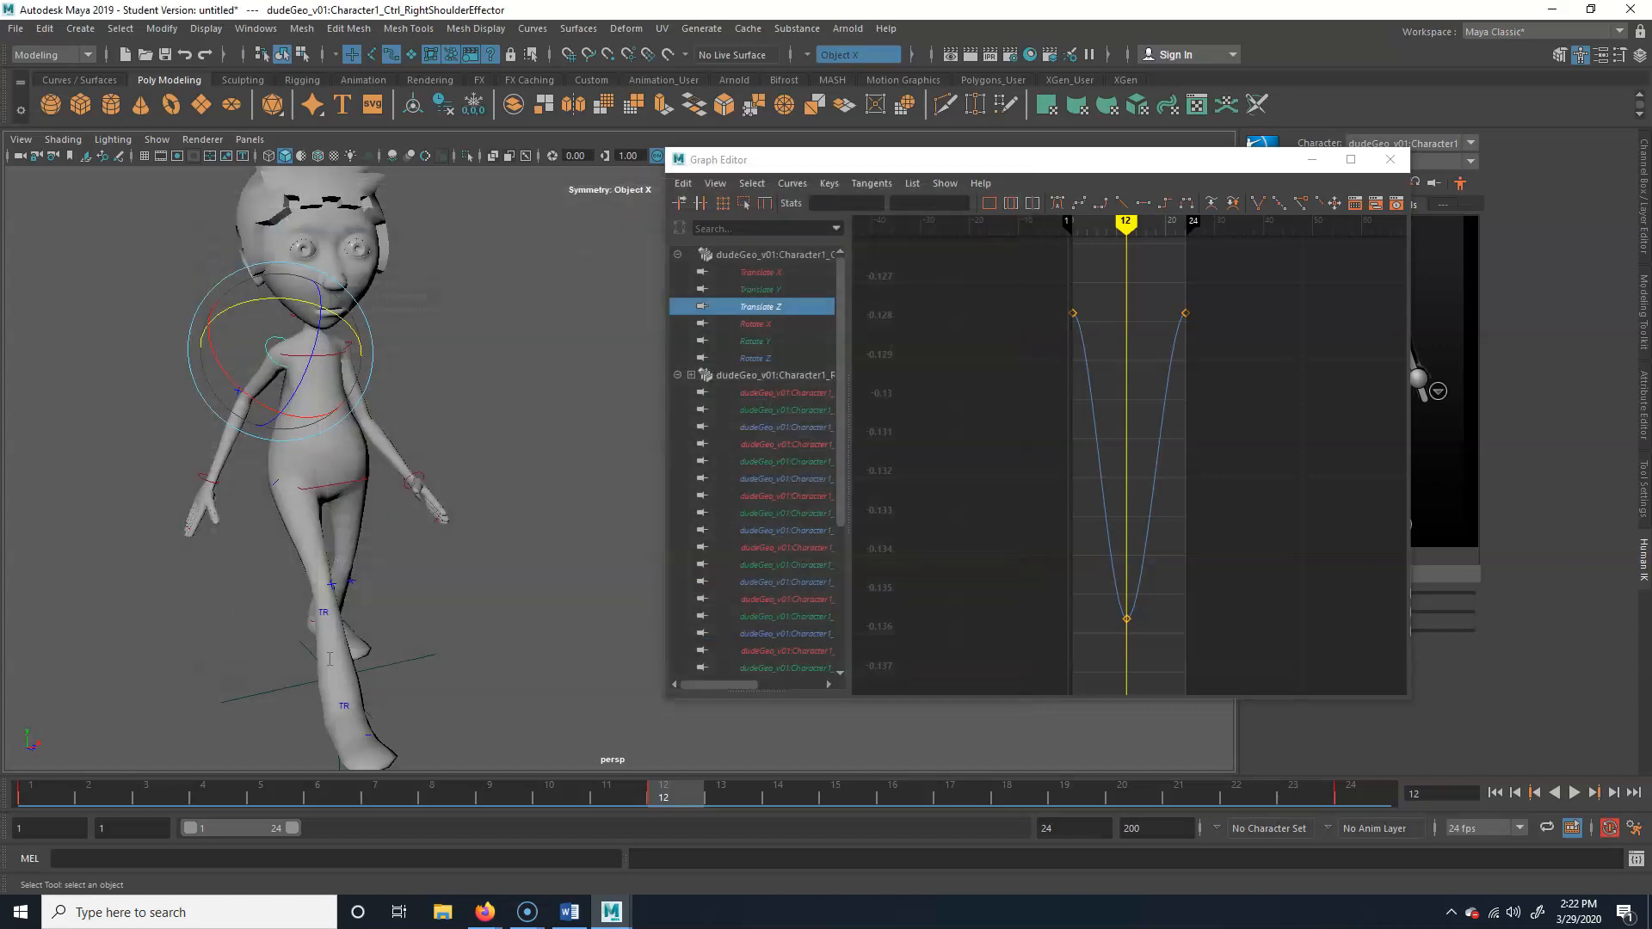
left_click(778, 465)
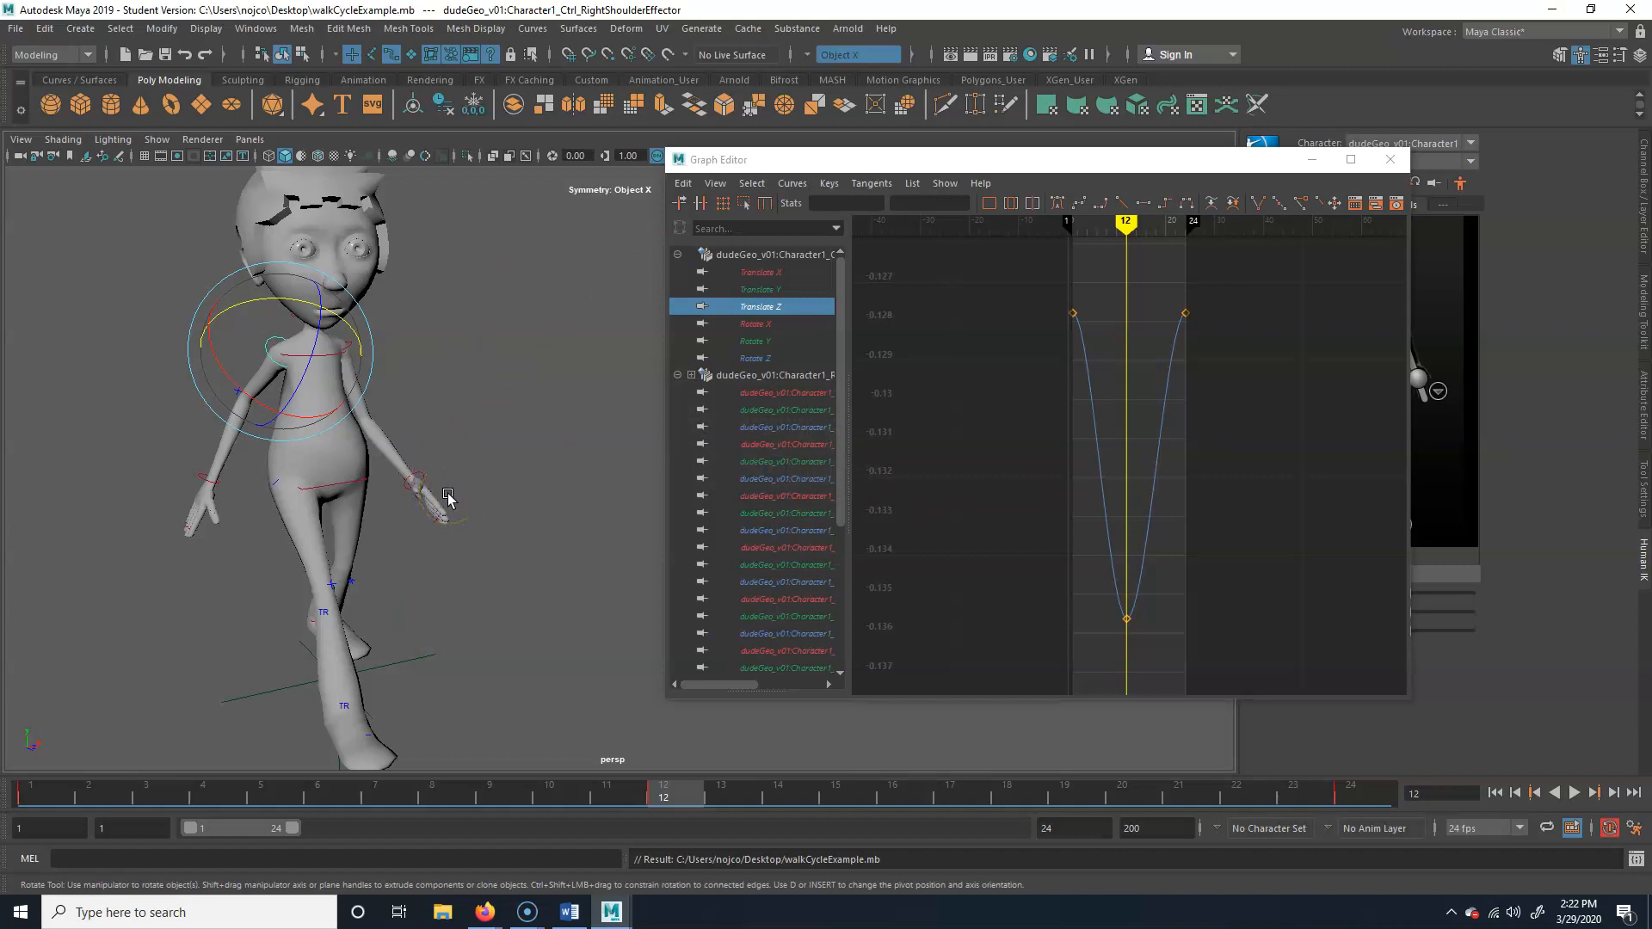
Play the walk cycle, extend the playback range to frame 136, and play past the last key to review it before stopping
left_click(1574, 793)
left_click(1573, 794)
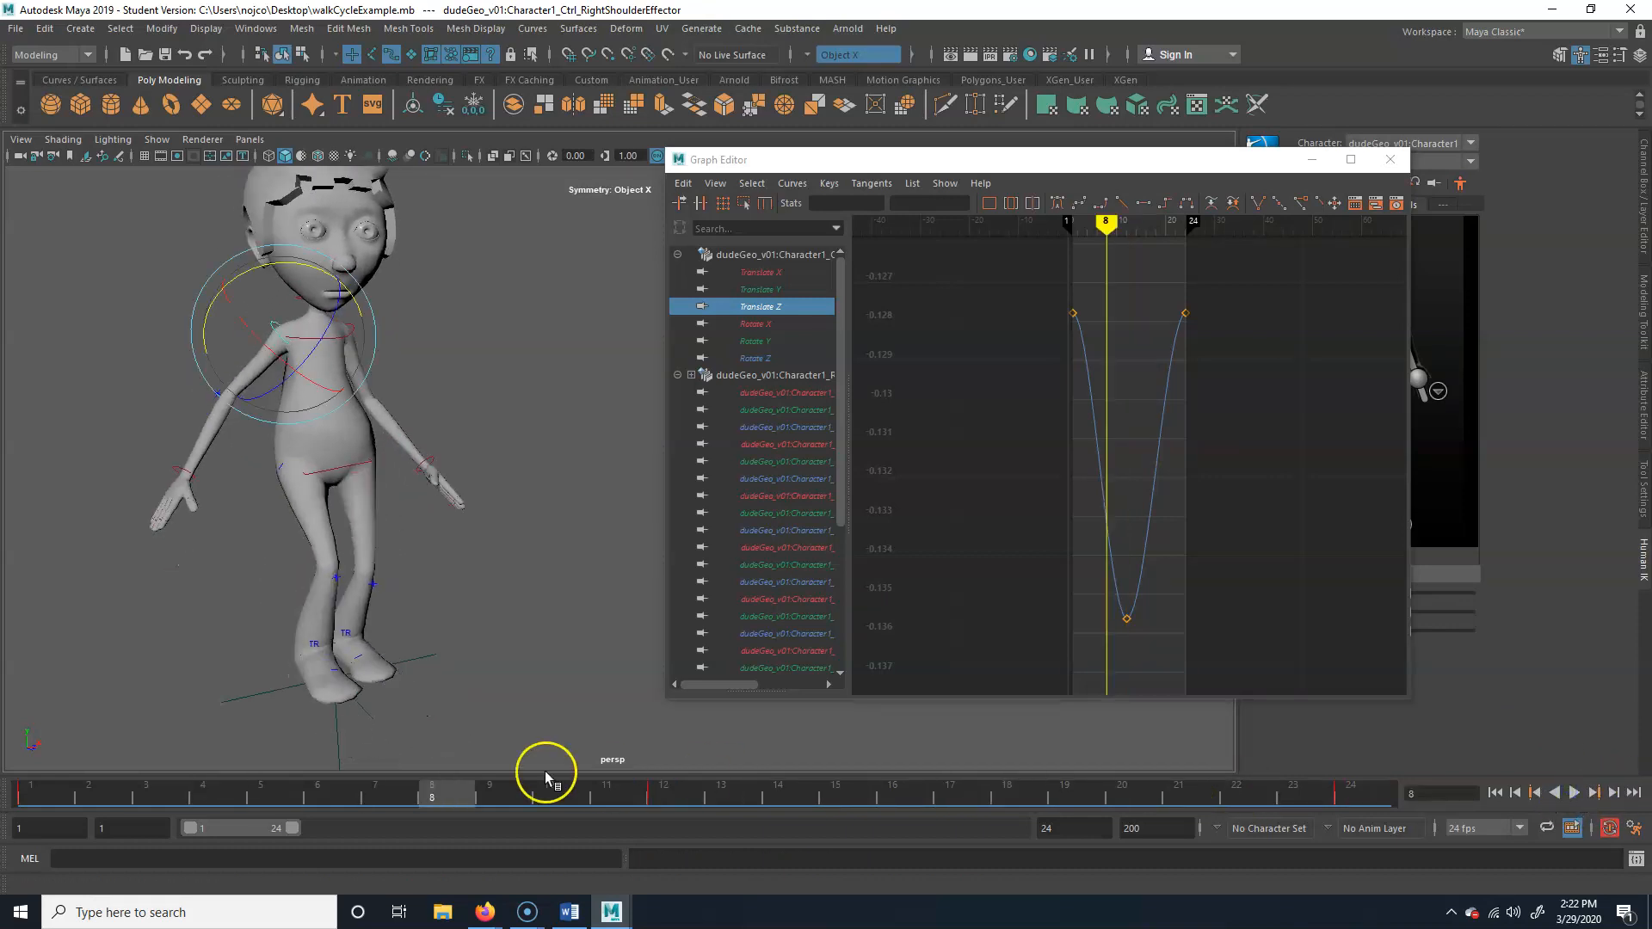
left_click_drag(297, 827, 753, 828)
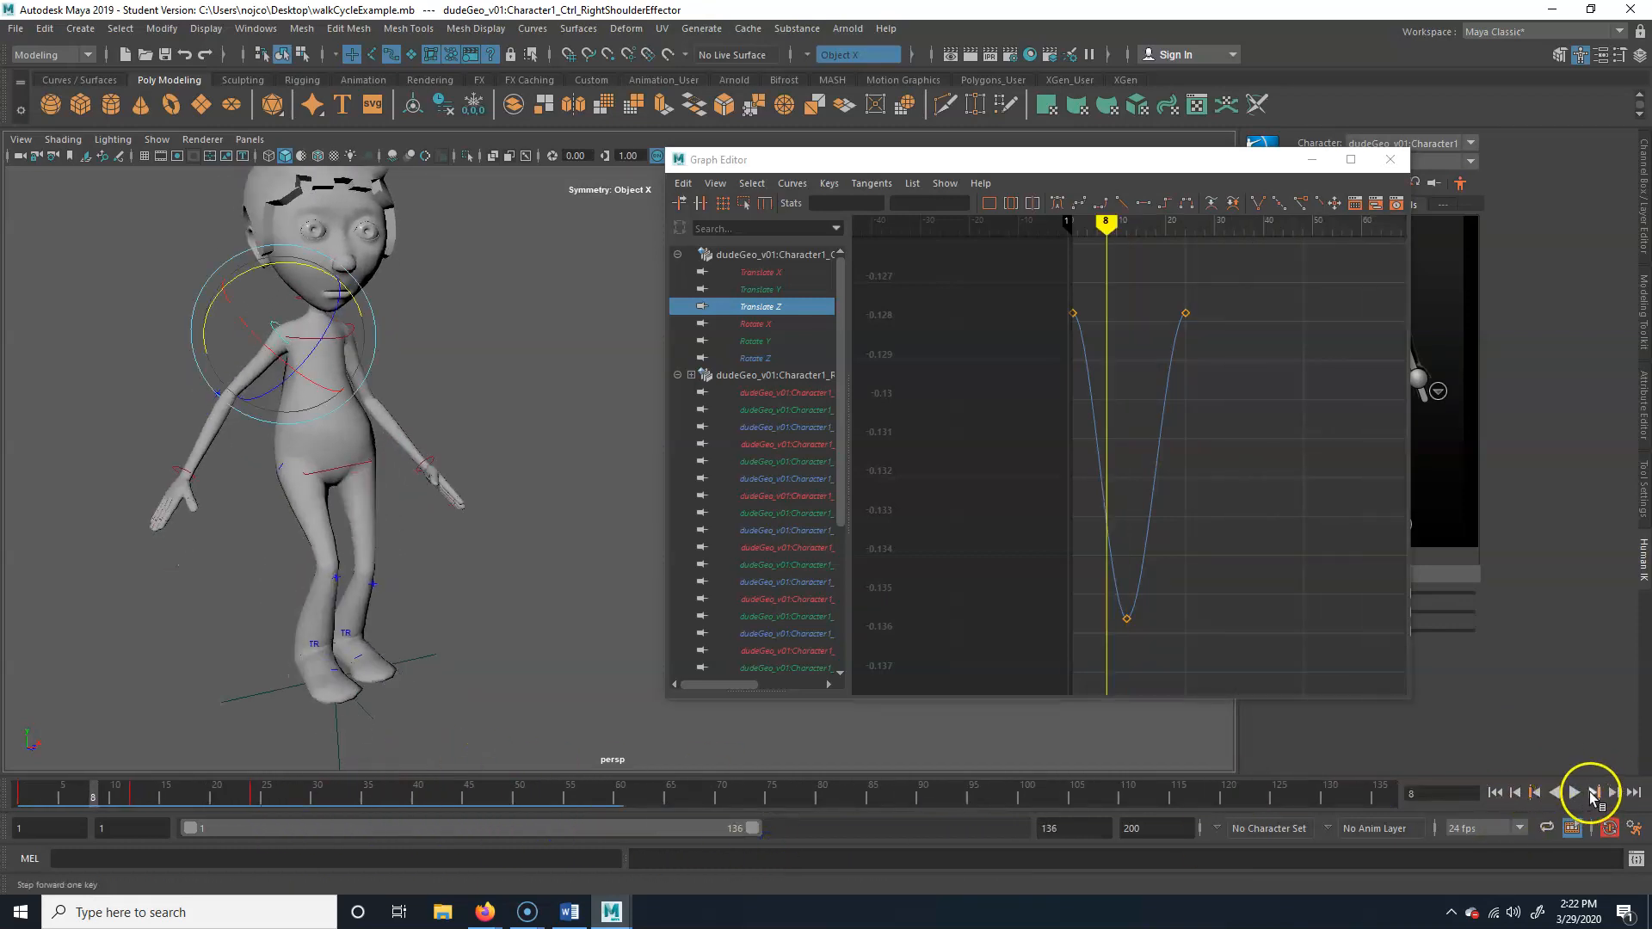
left_click(1575, 792)
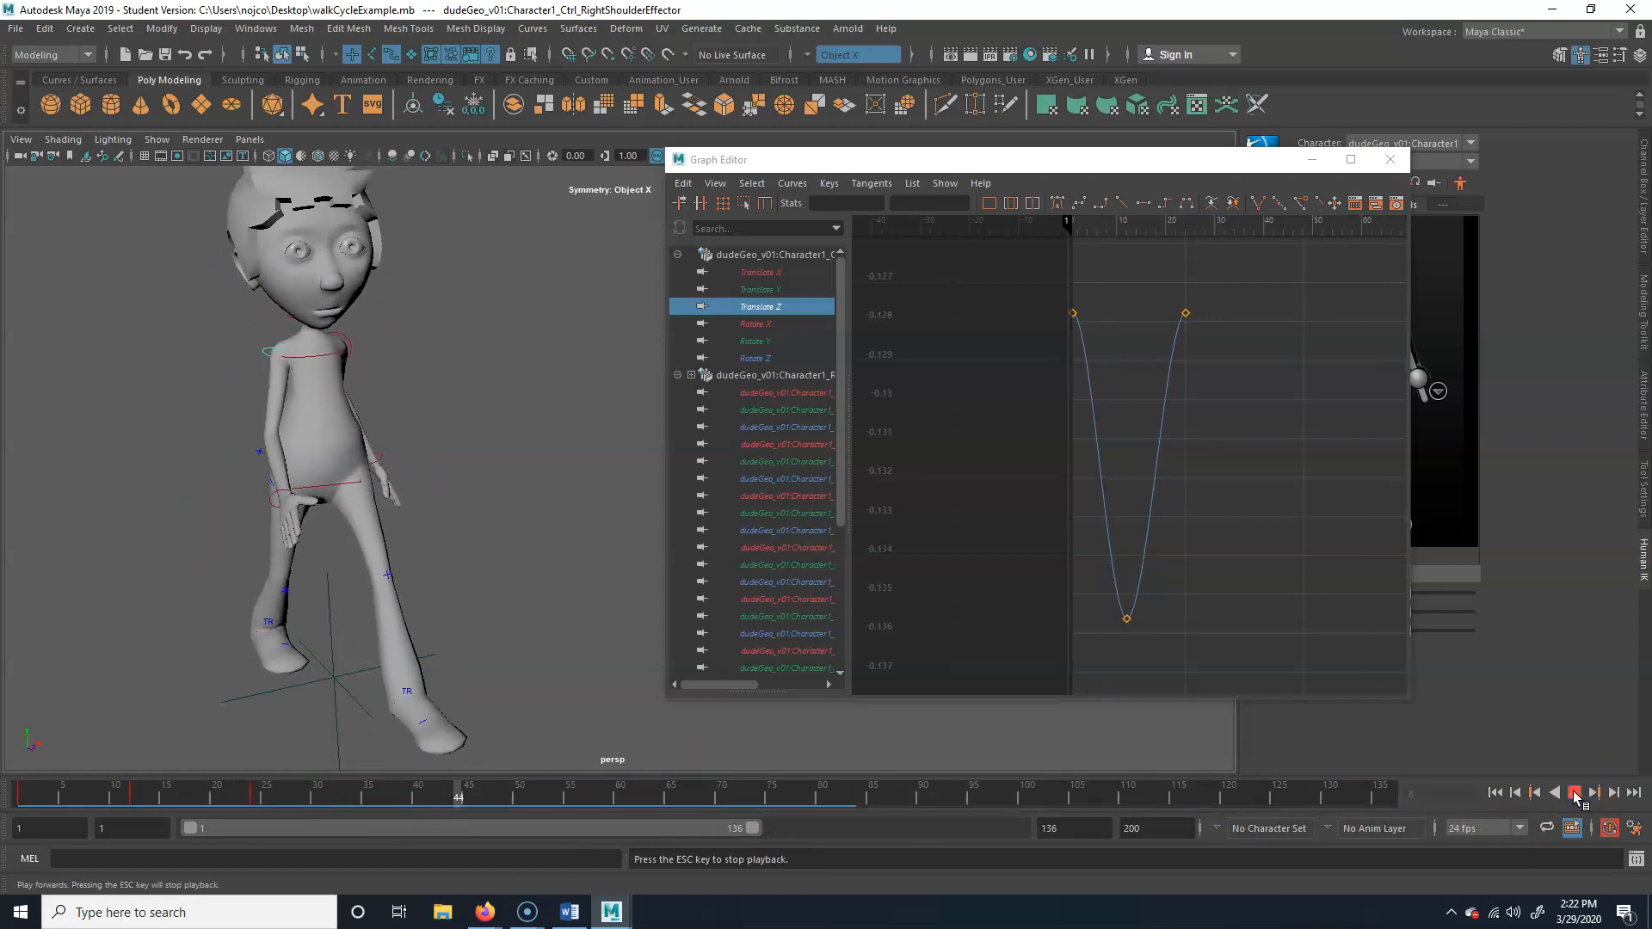
left_click(1574, 793)
Shorten the playback range so that it ends at frame 24
left_click_drag(751, 829, 506, 827)
double_click(1062, 828)
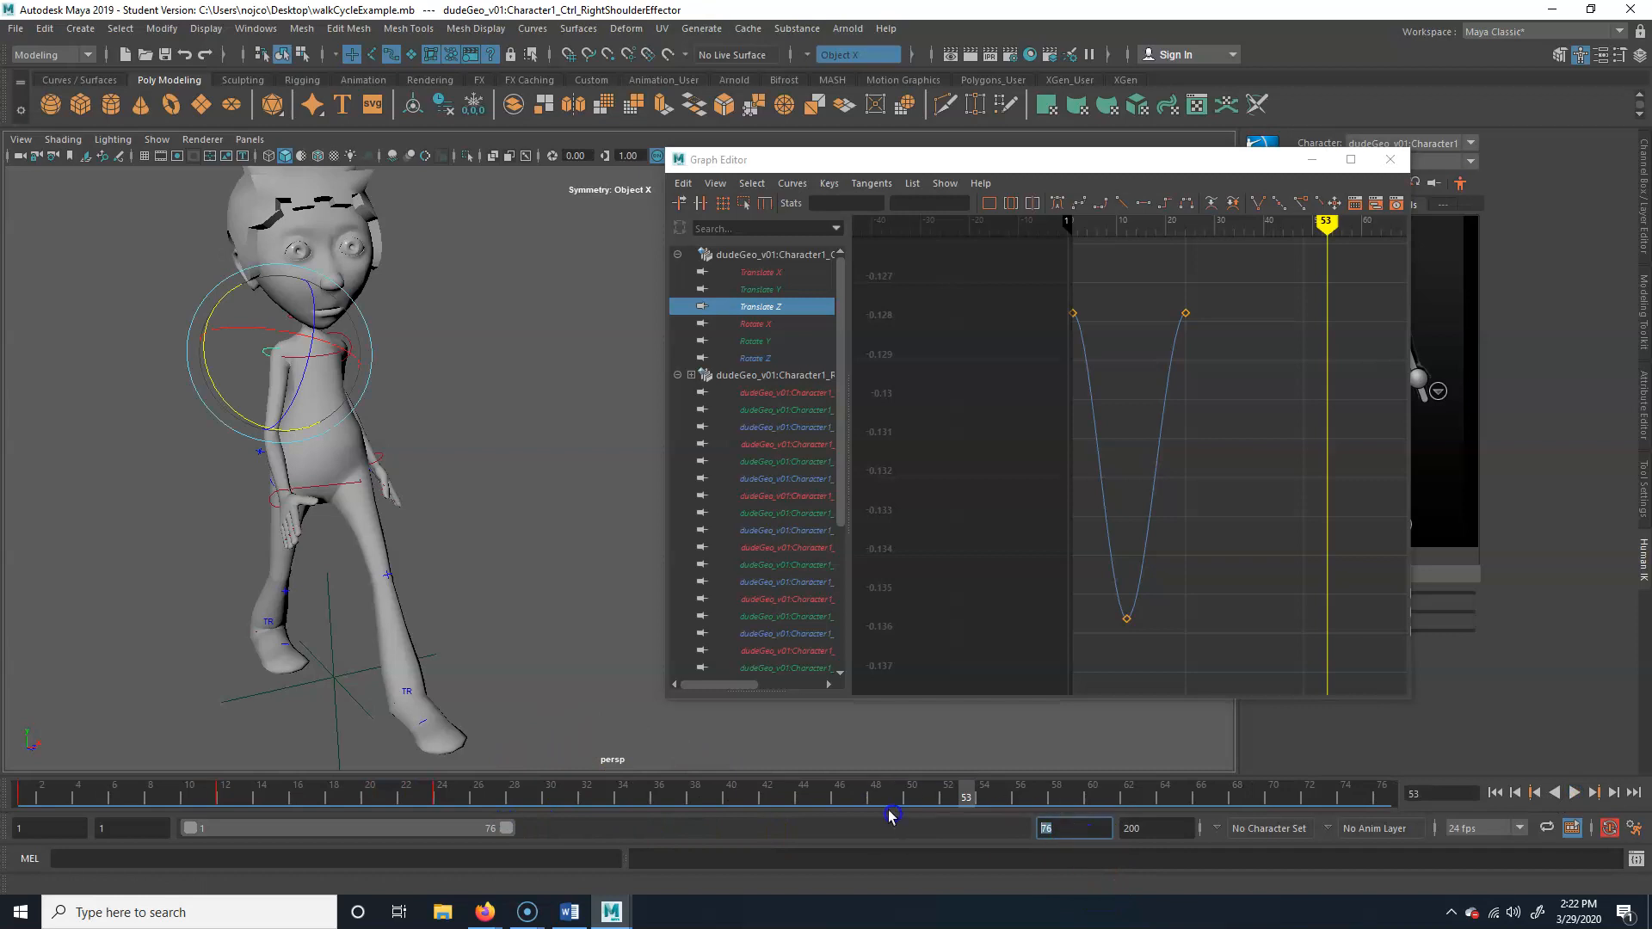
type("24")
key("Return")
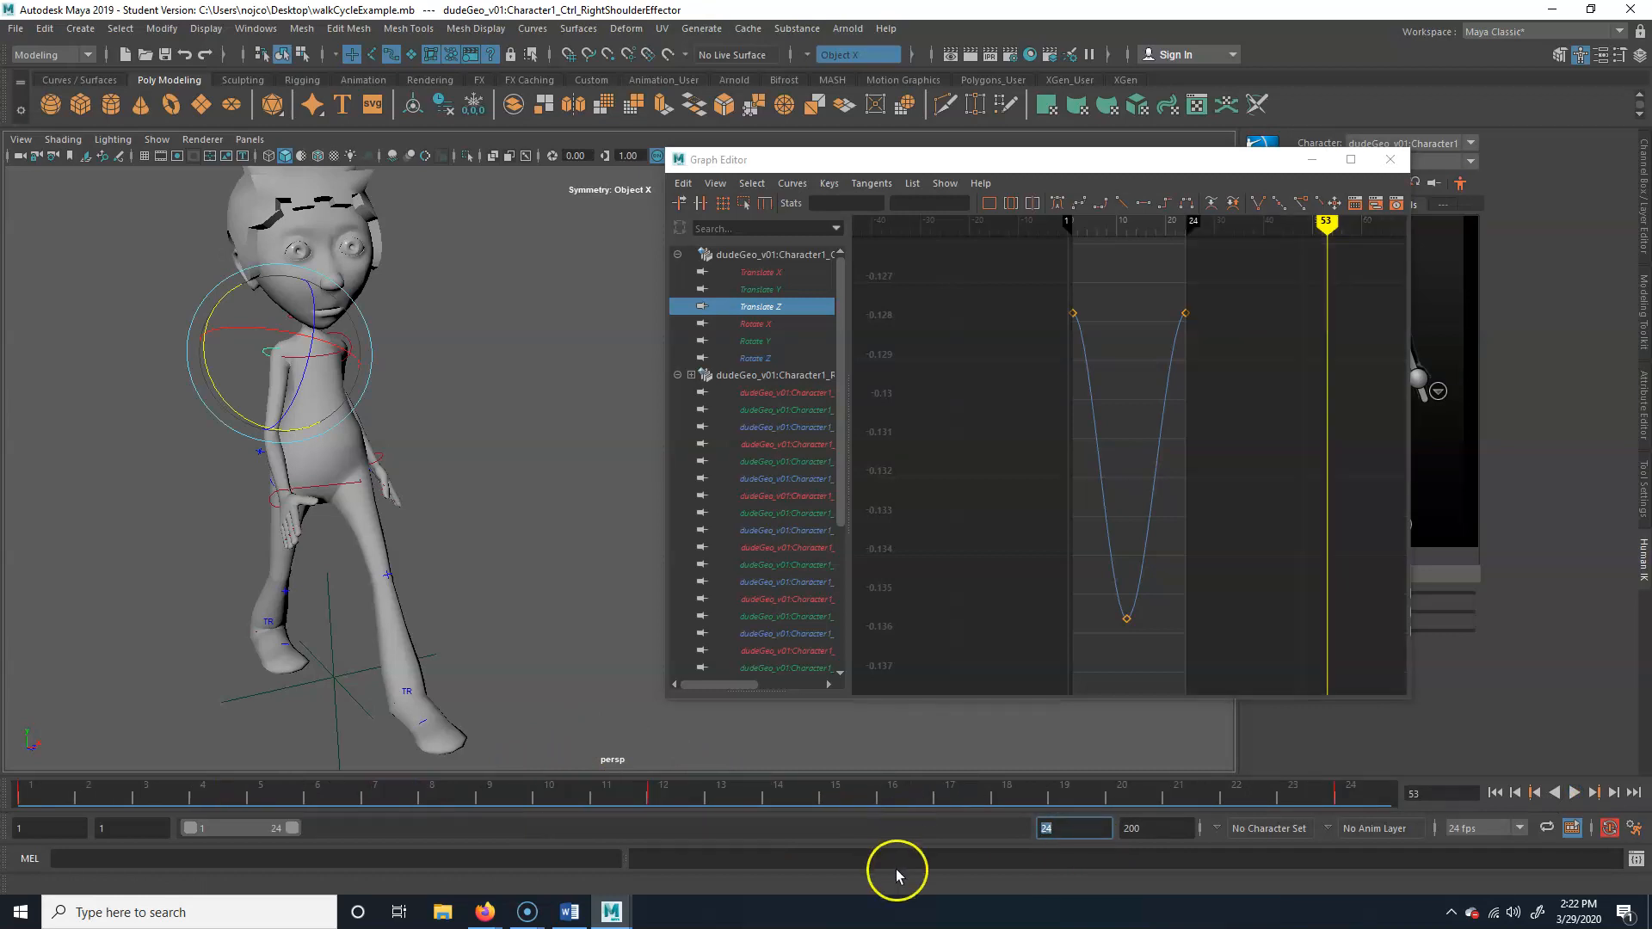